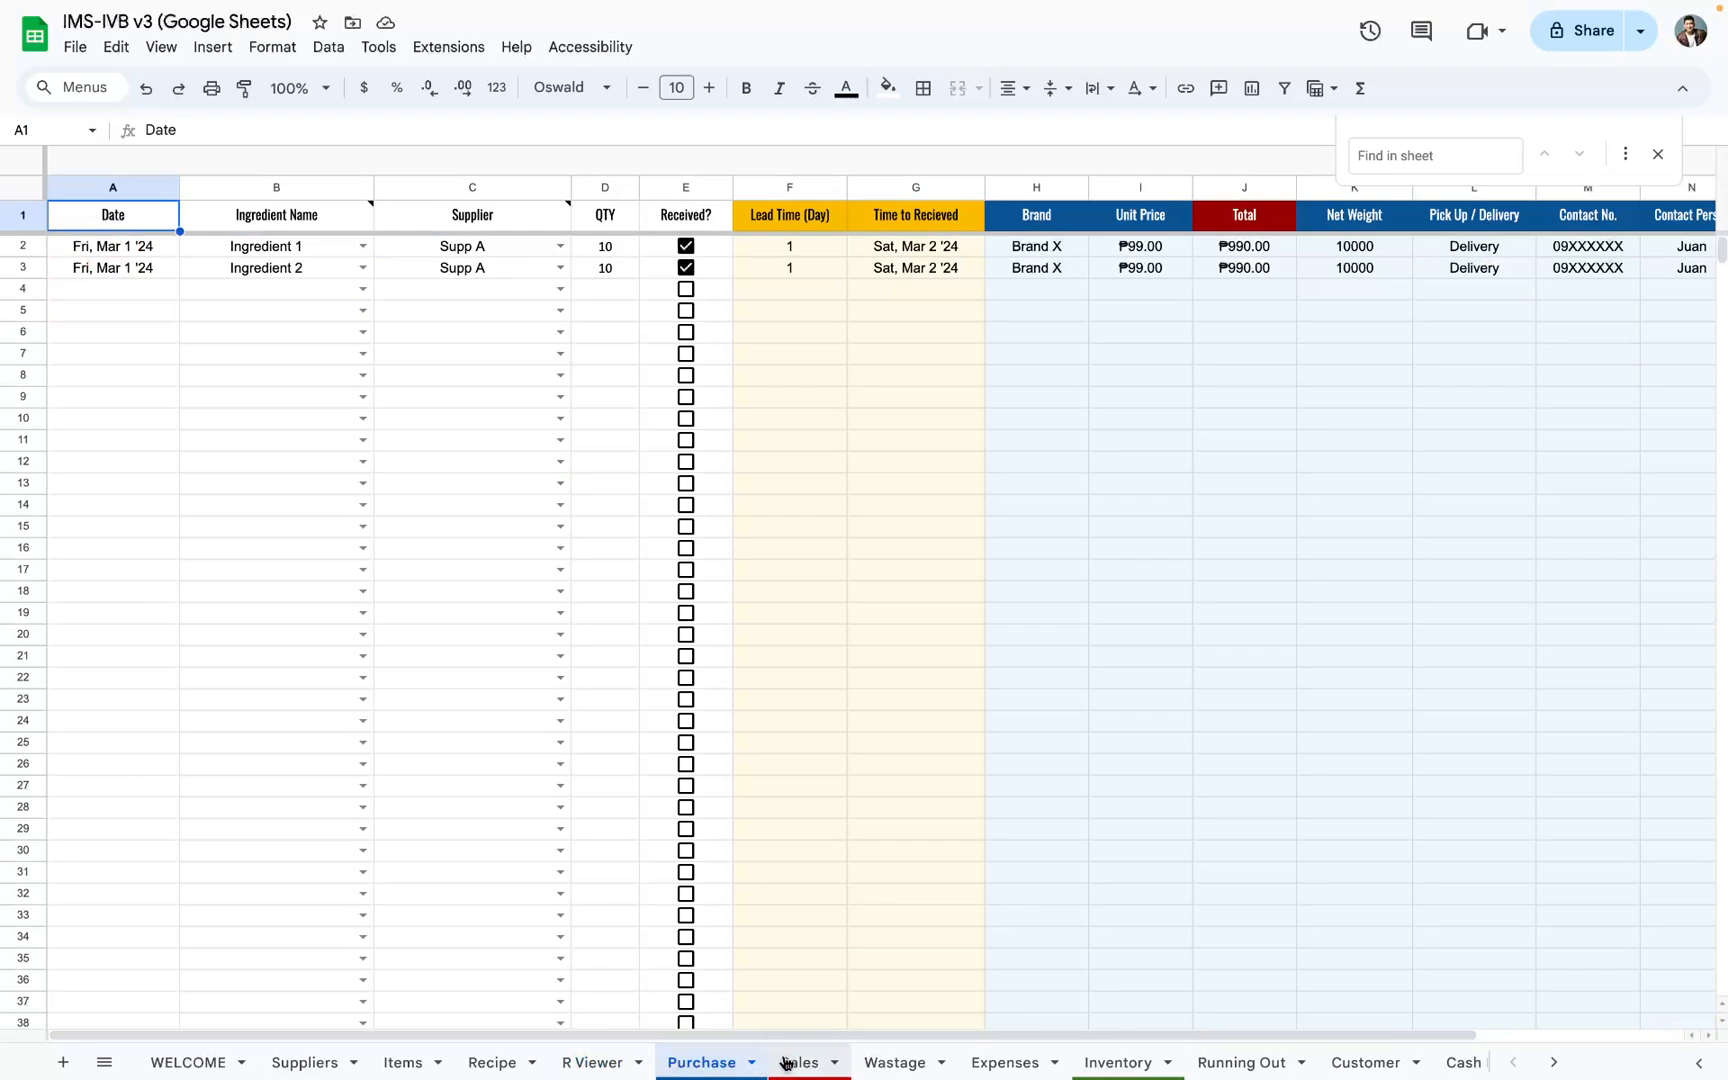
Step: Look through the Sales, Wastage, Expenses, Inventory, Running Out, Customer and Cash Flow sheets
left_click(790, 1064)
left_click(866, 1068)
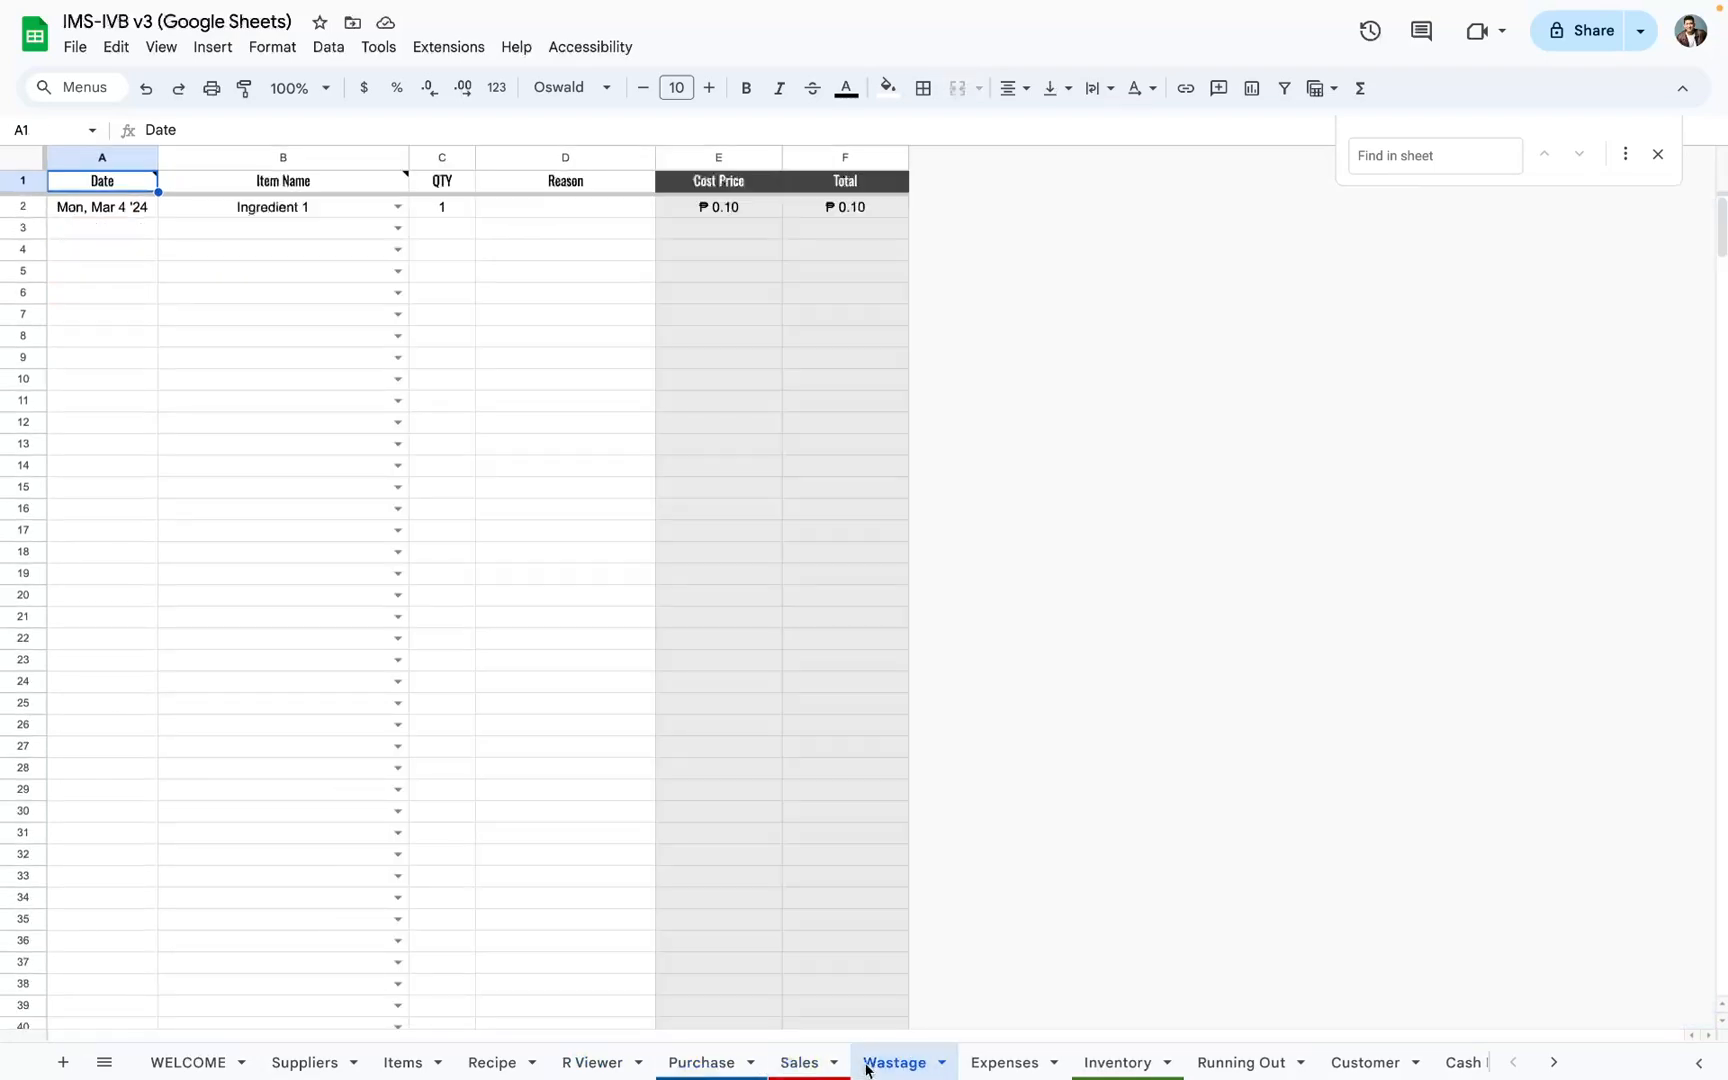
left_click(978, 1064)
left_click(1079, 1064)
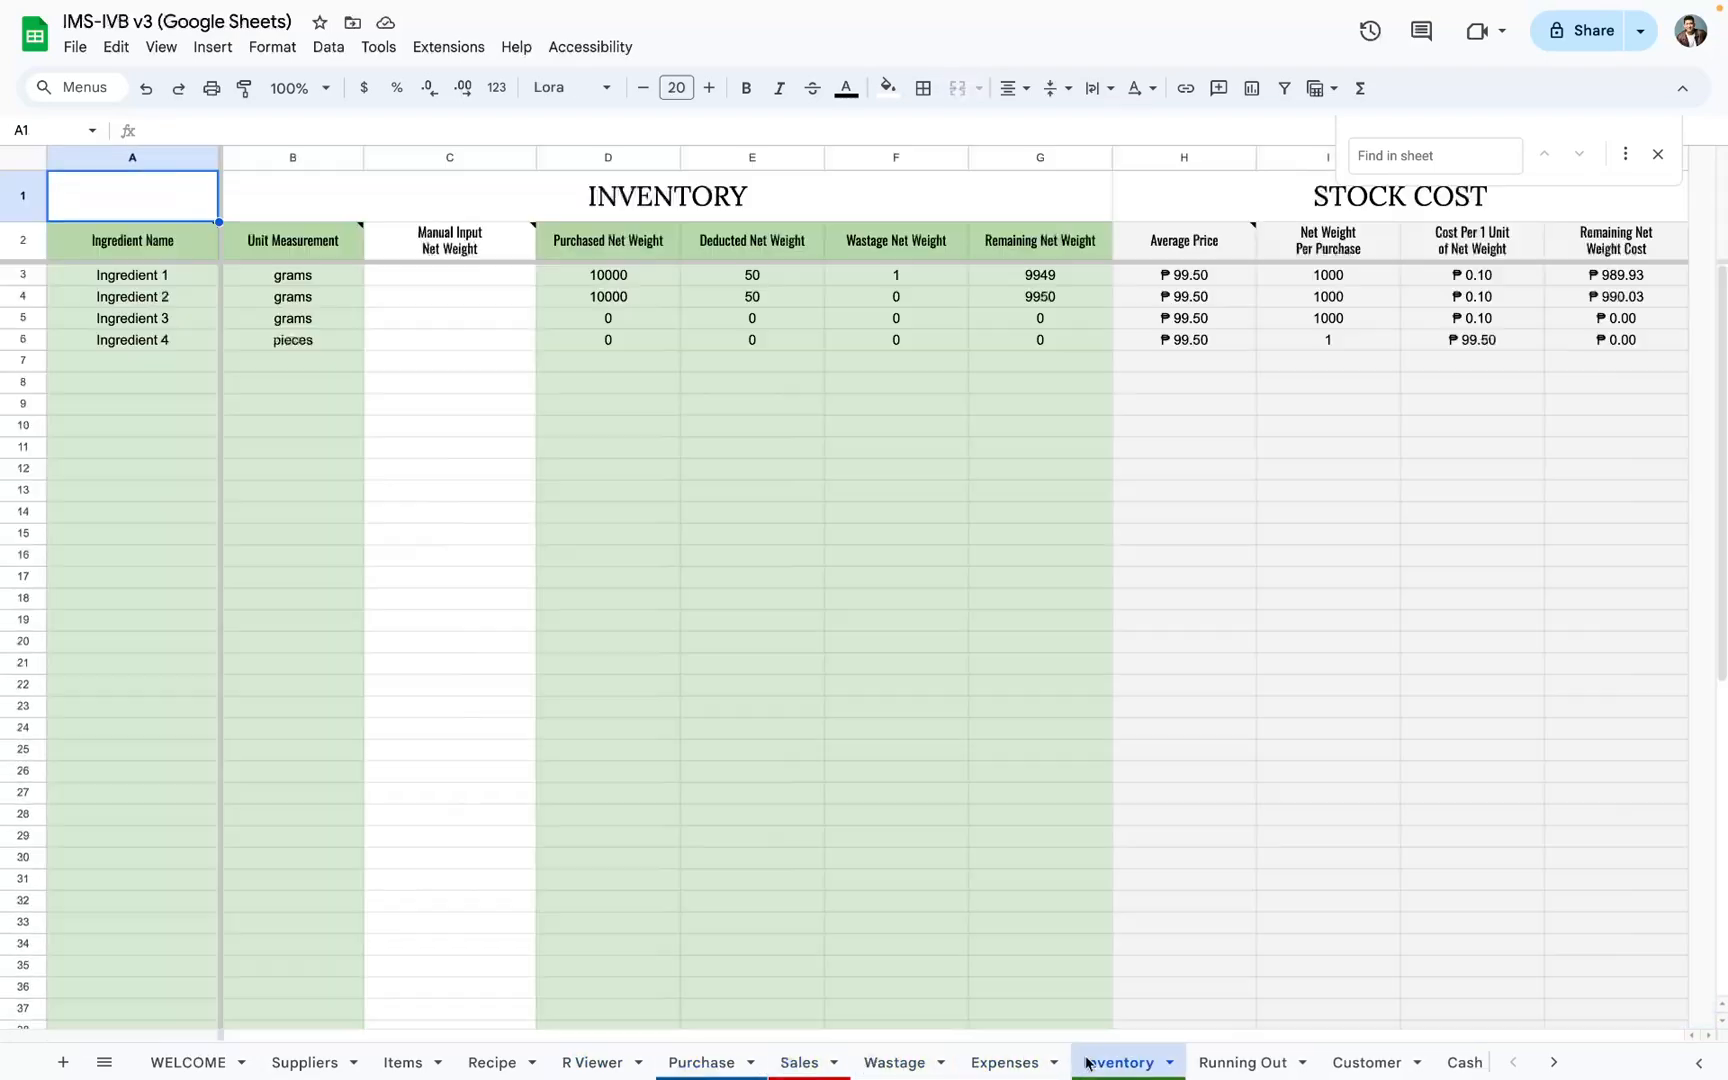
left_click(1285, 1063)
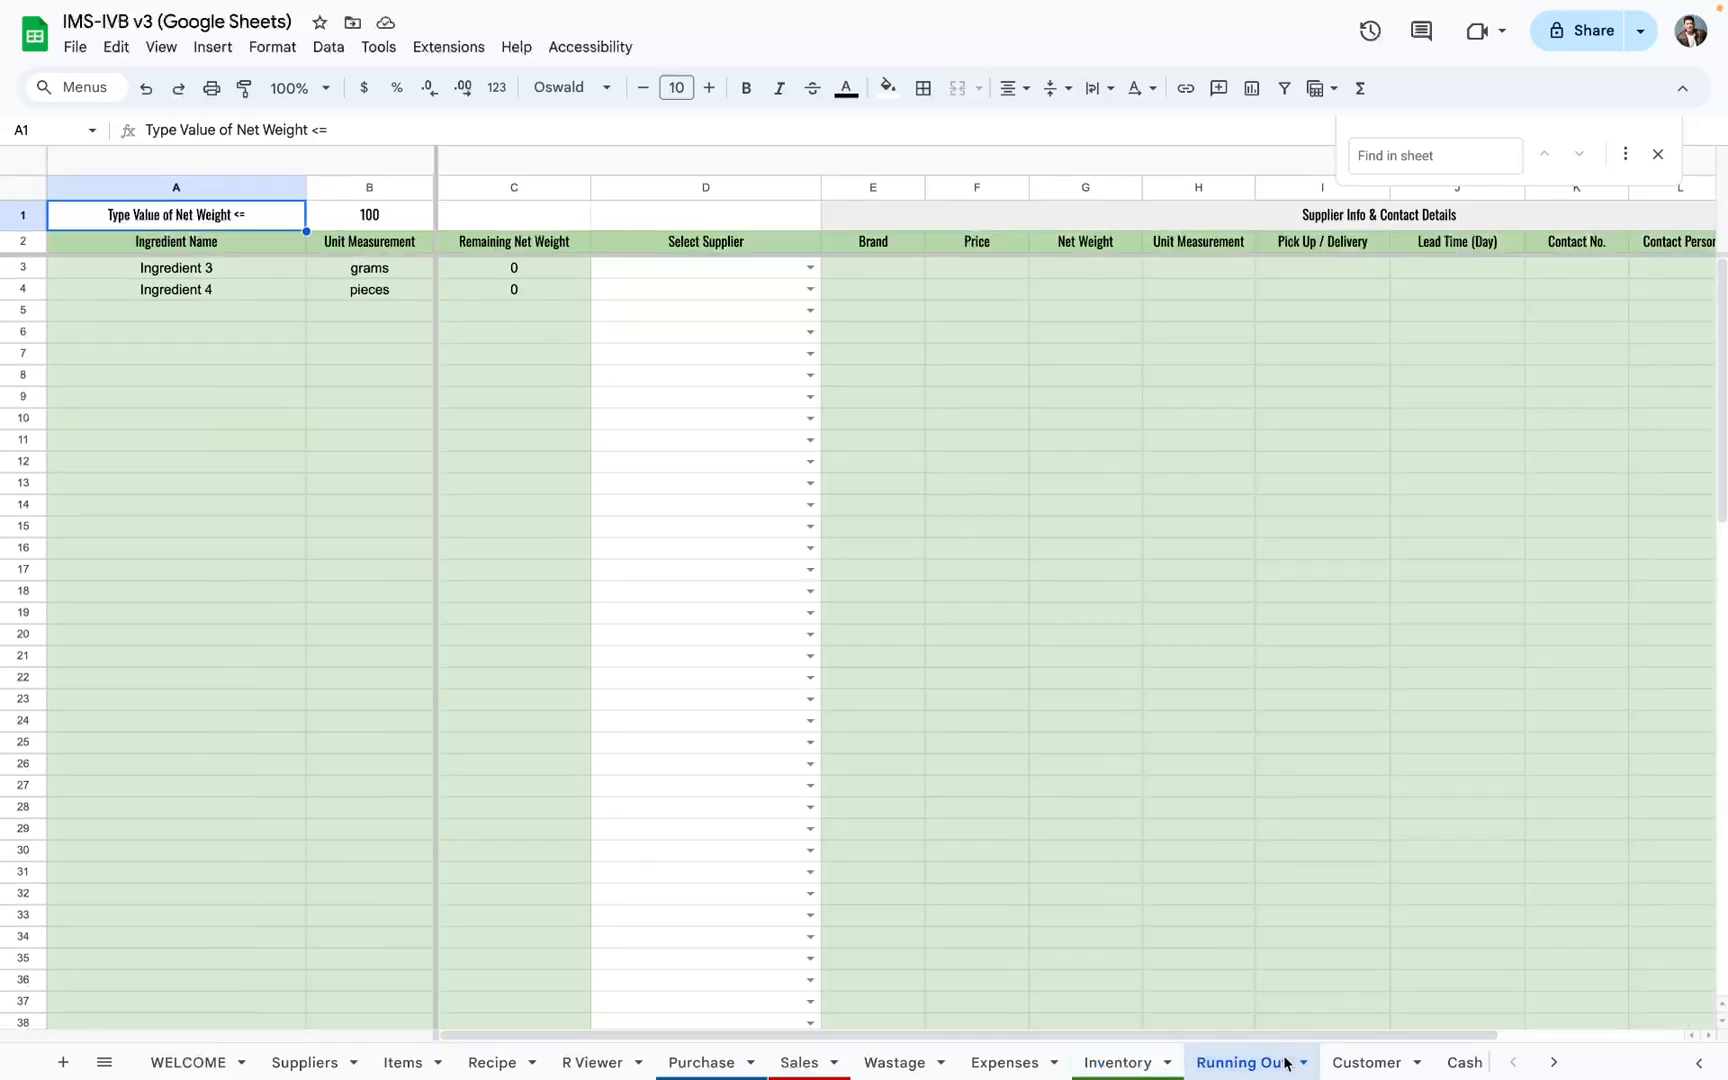
left_click(1340, 1063)
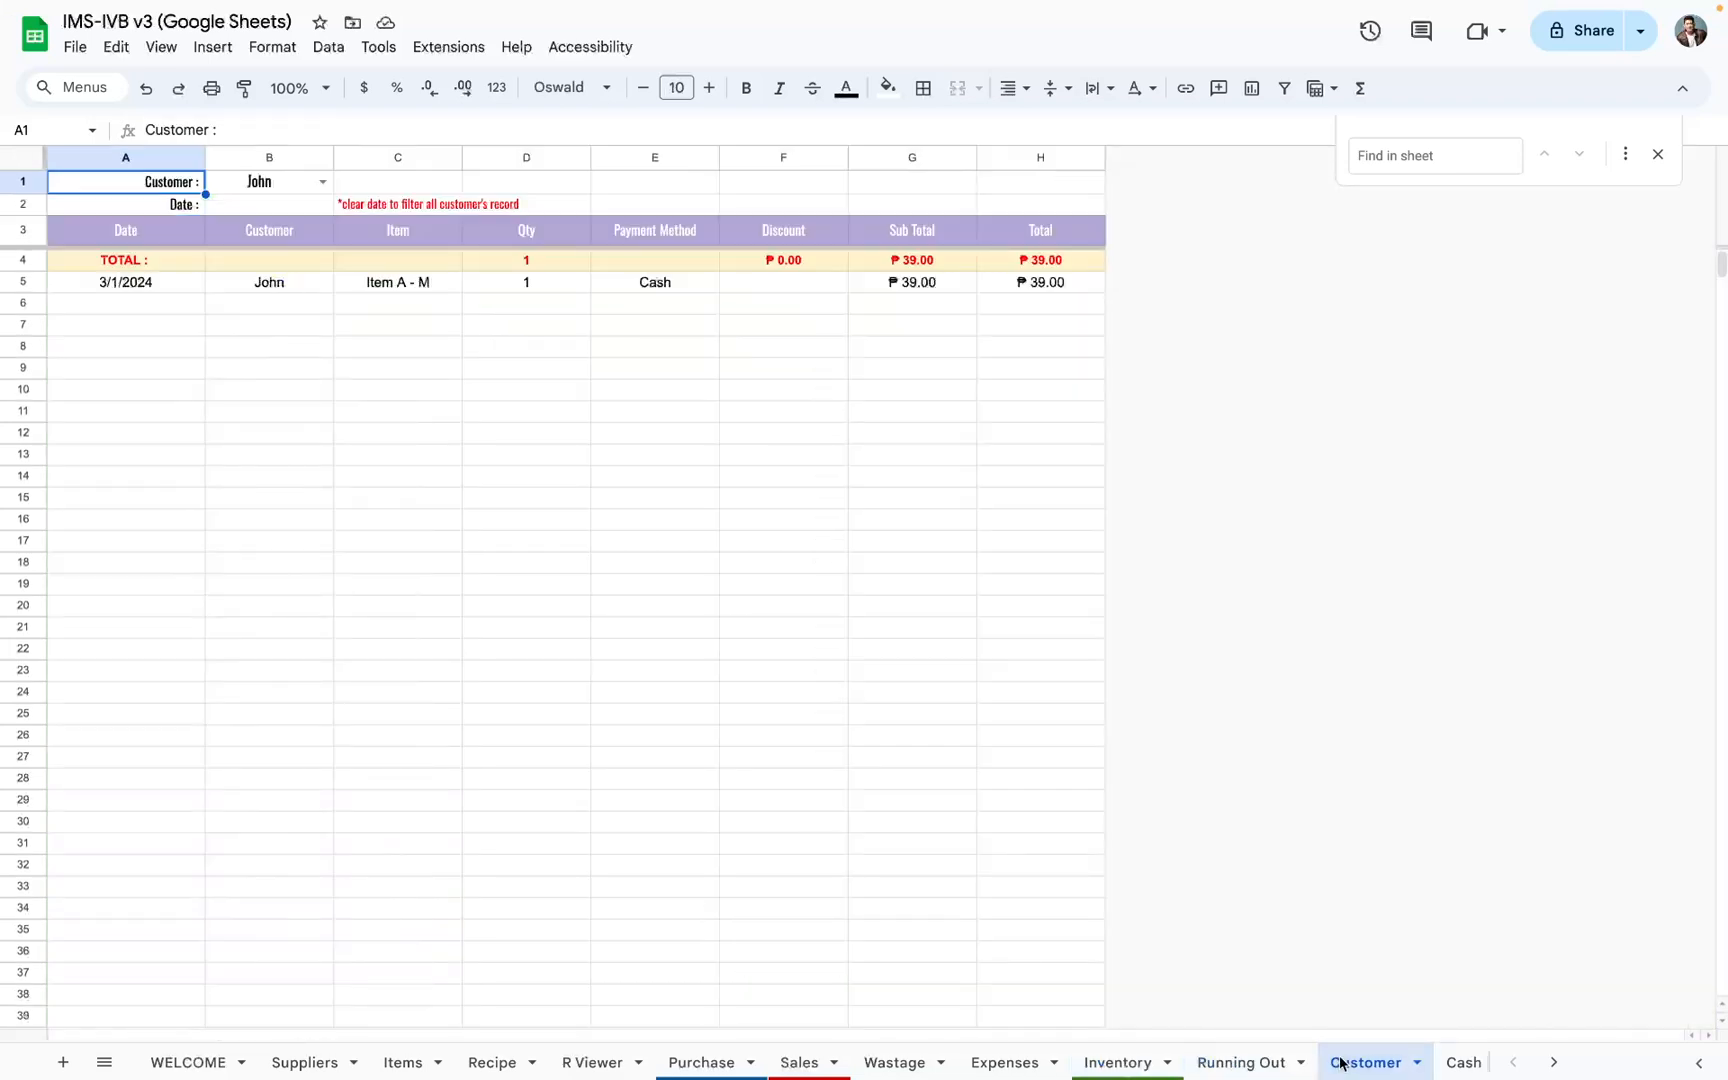
scroll(1340, 1063, "right", 3)
left_click(1336, 1063)
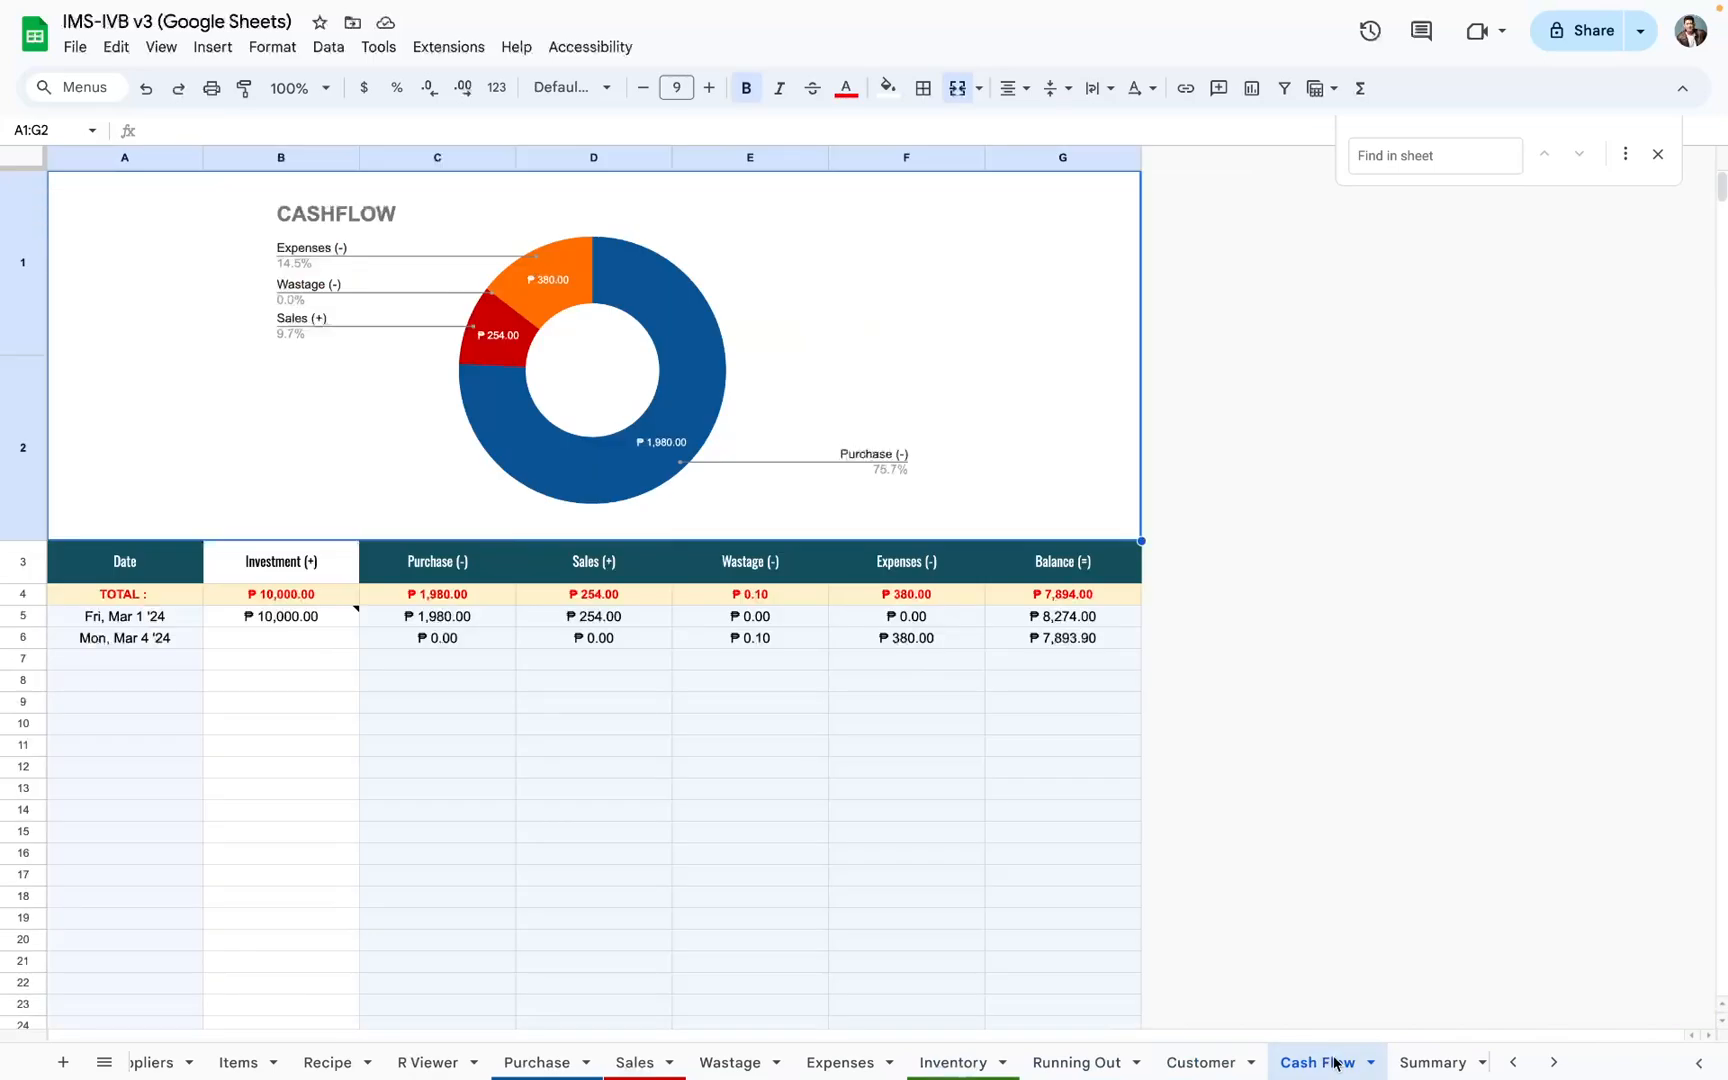
Step: Collapse the purchase, sales and expenses column groups on the Summary sheet
scroll(1334, 1063, "right", 2)
left_click(1290, 1066)
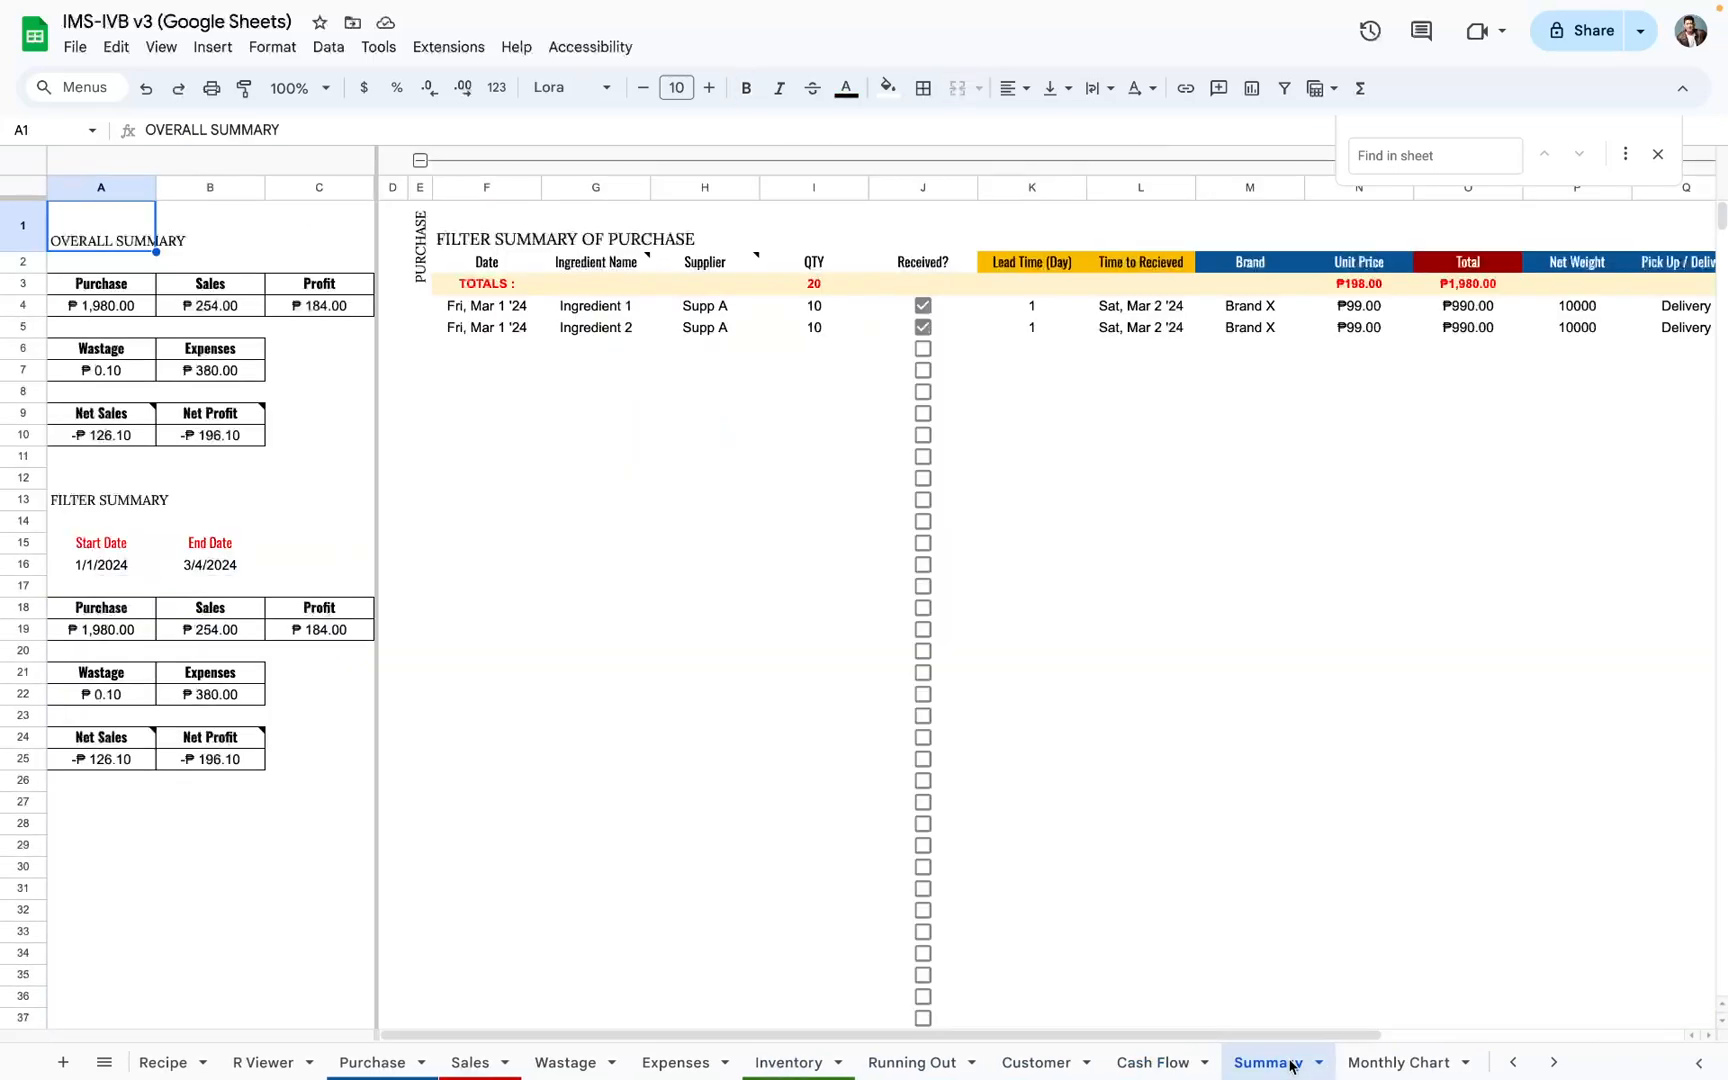
left_click(486, 163)
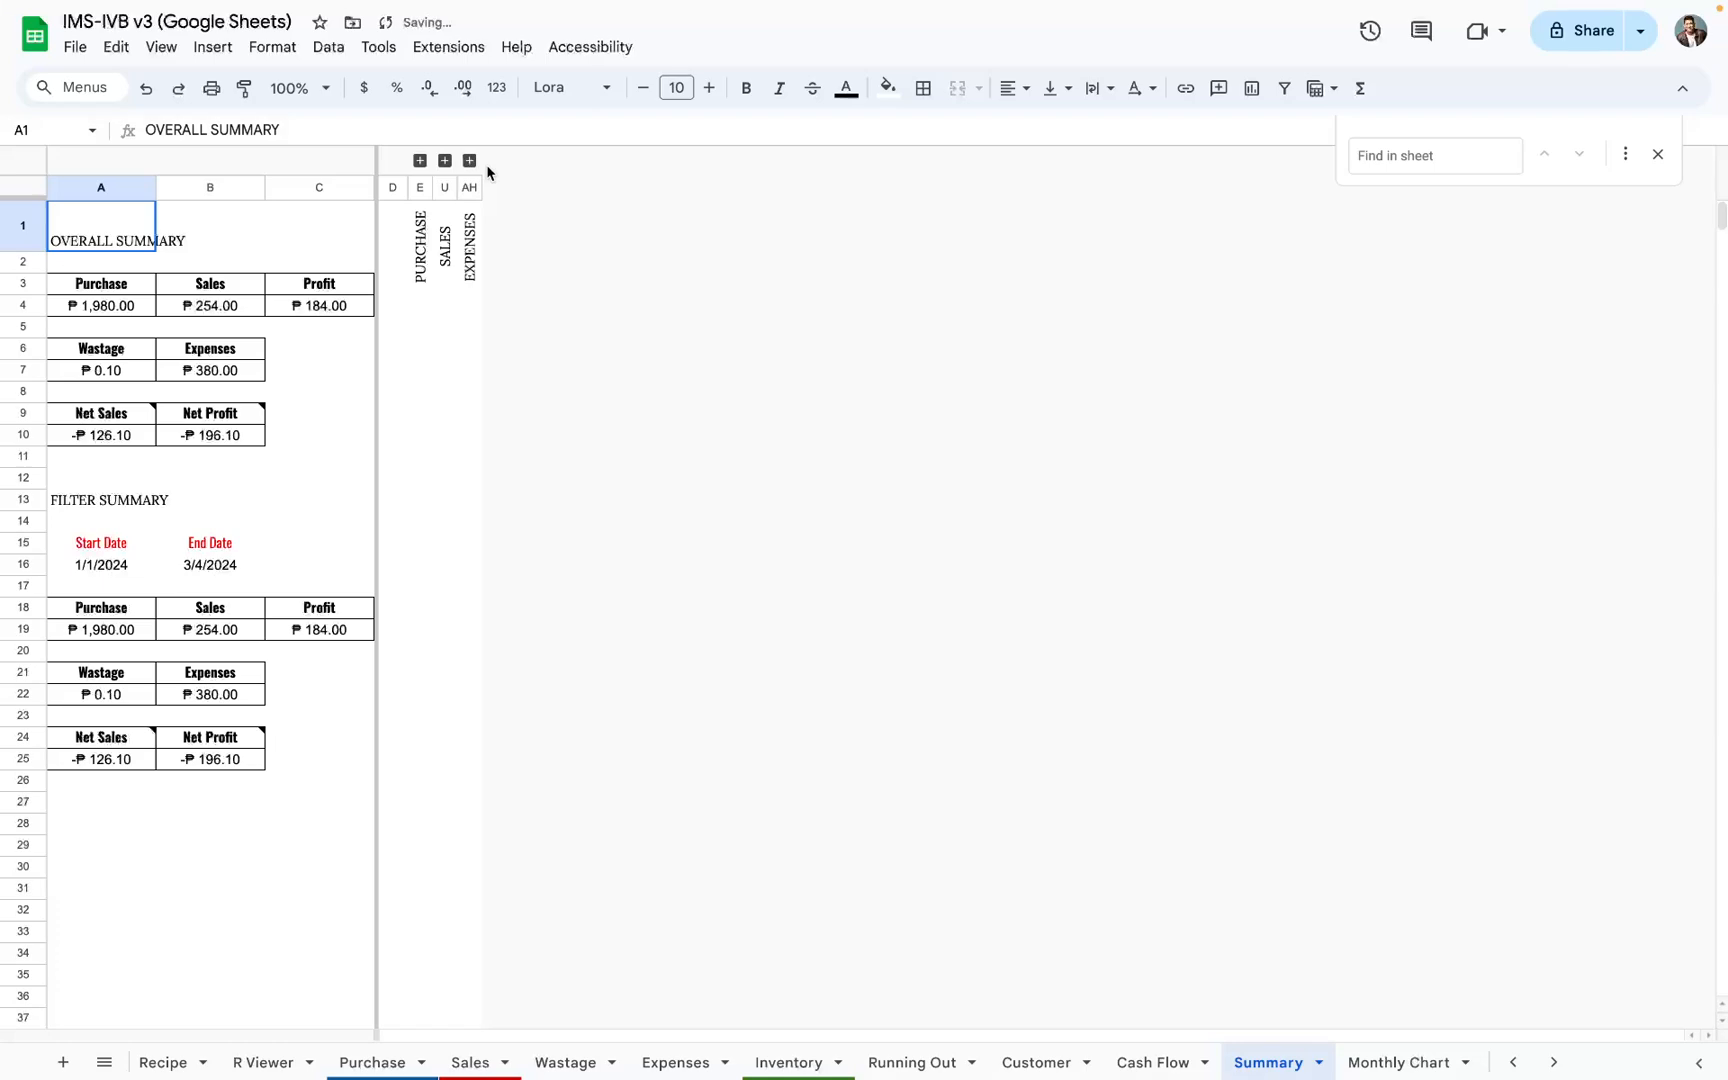
Step: Review the charts on the Monthly Chart and Best Seller sheets, and view the Suppliers list
left_click(1425, 1058)
scroll(1040, 815, "right", 3)
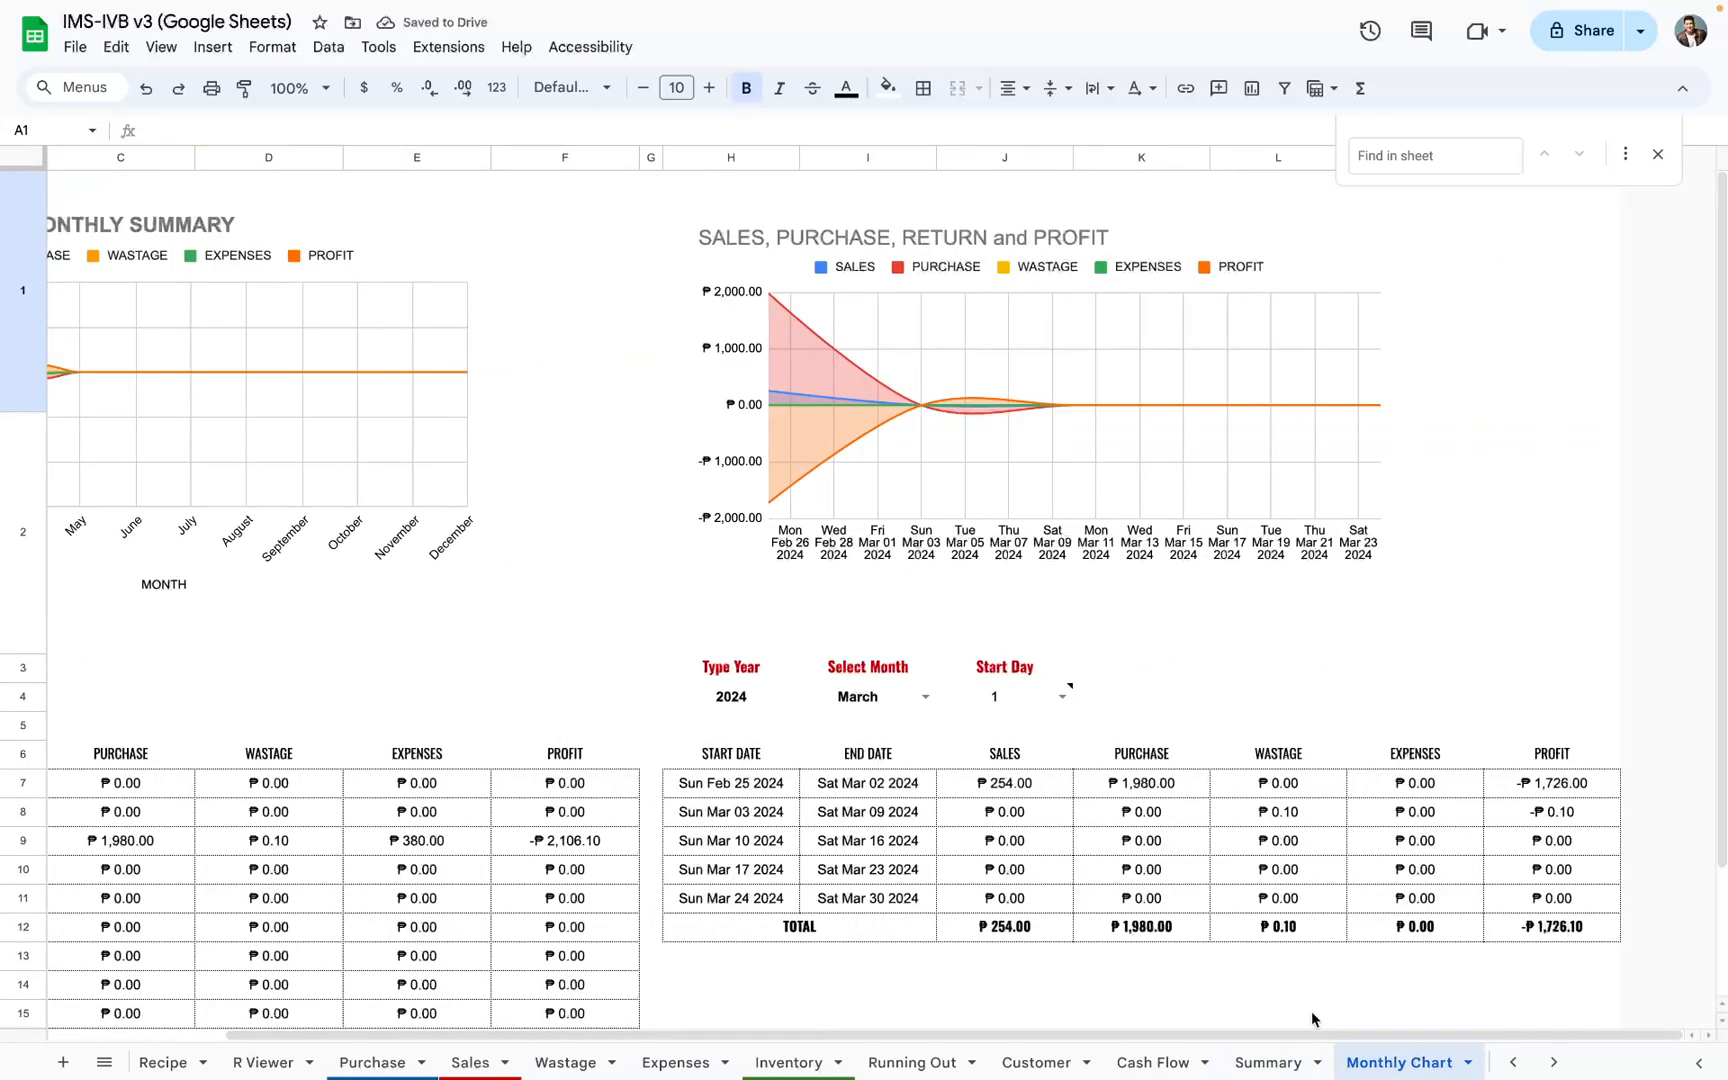
scroll(1126, 908, "left", 3)
scroll(1378, 1068, "right", 1)
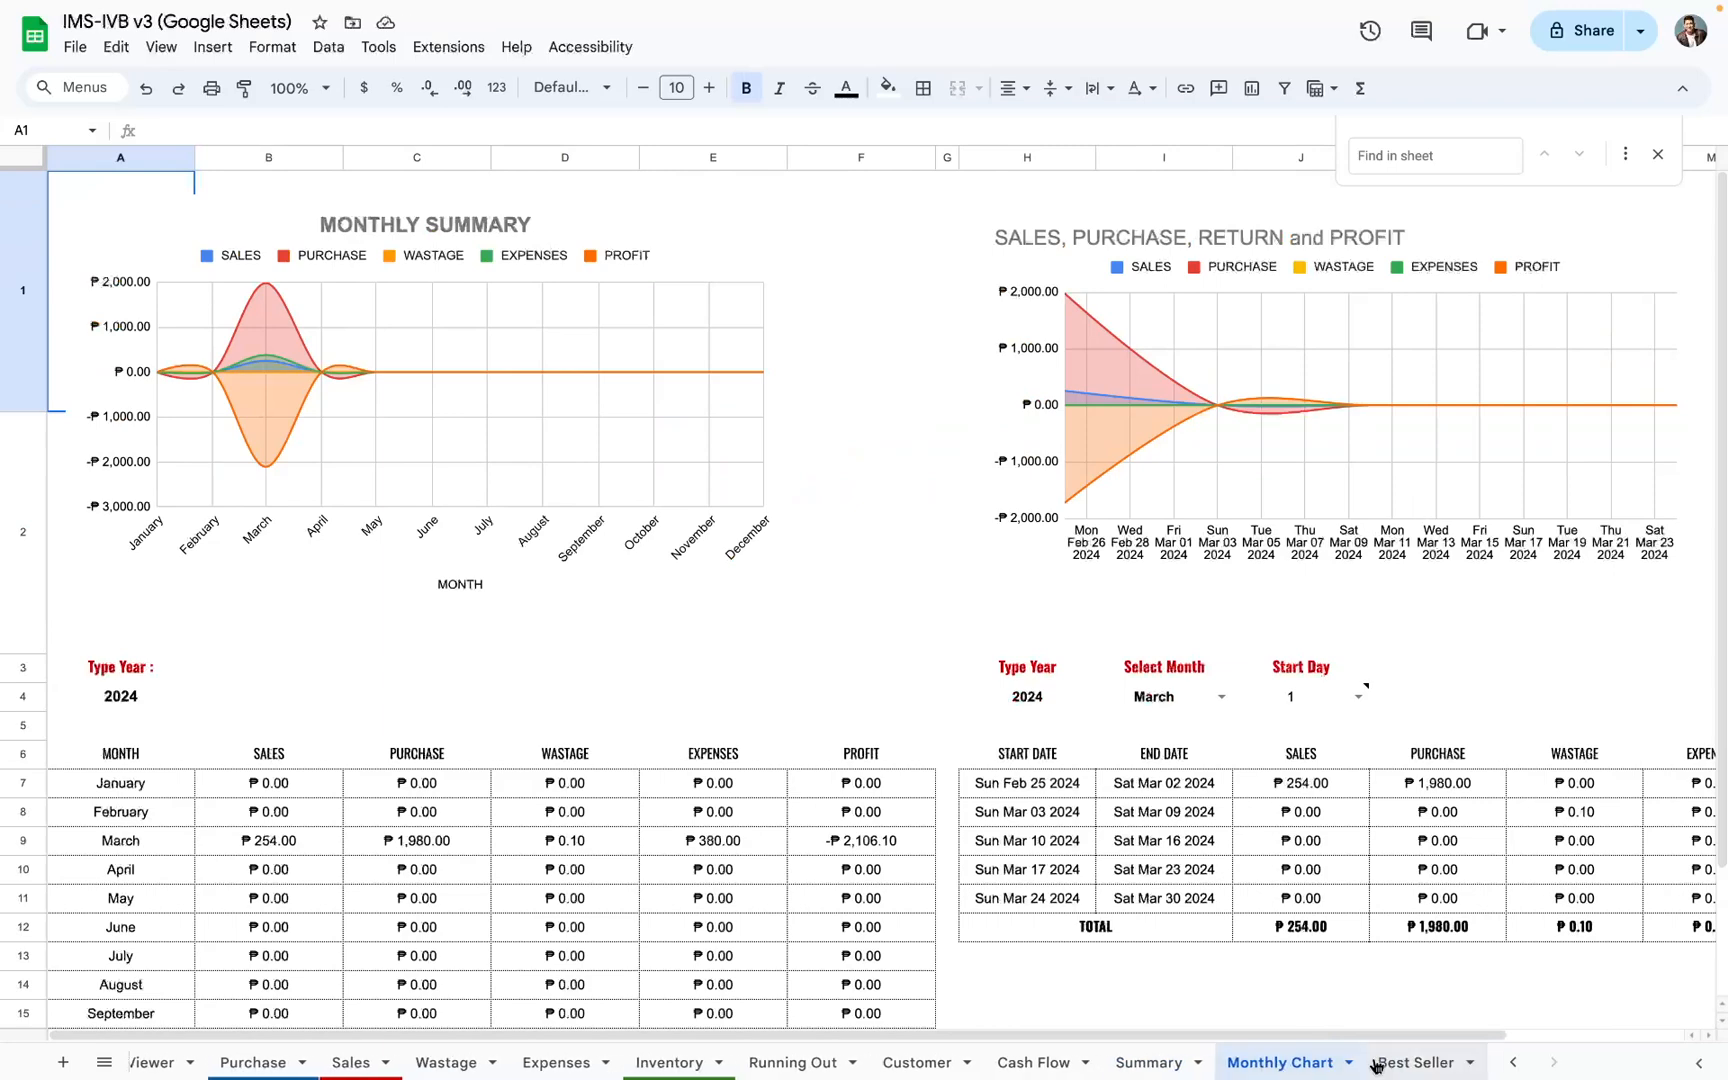
left_click(1414, 1062)
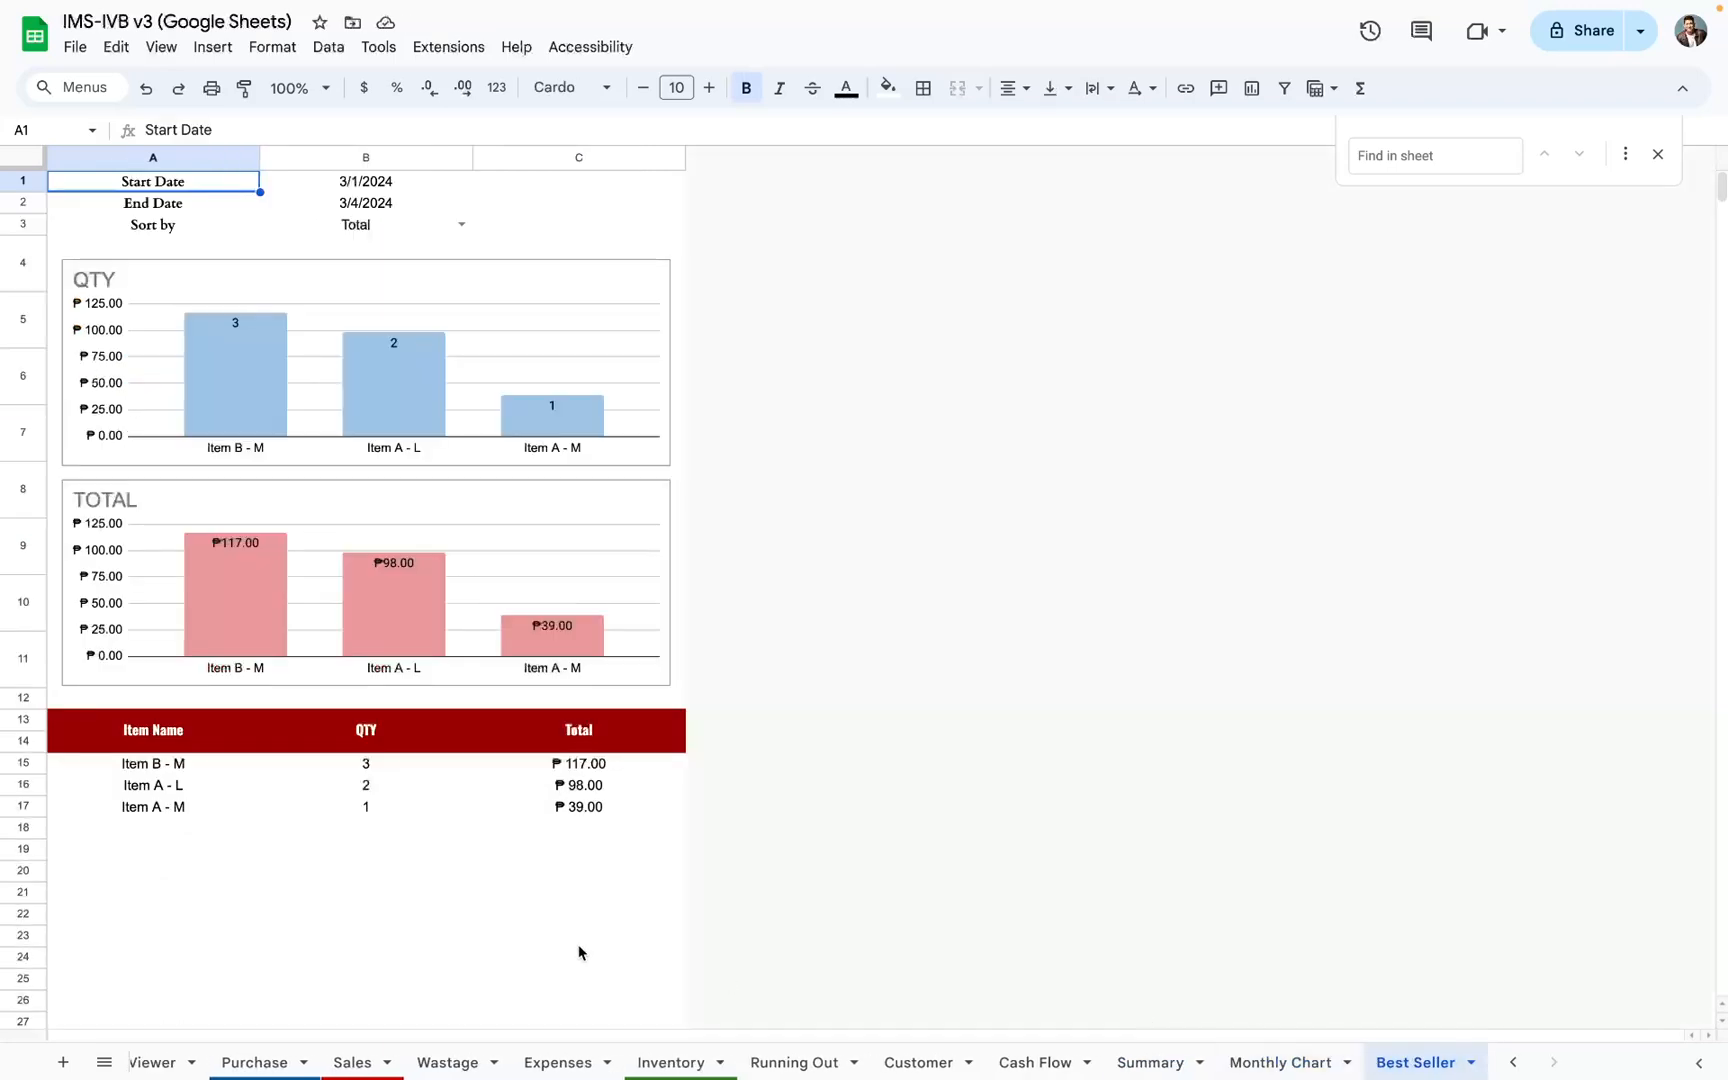
scroll(360, 1068, "left", 5)
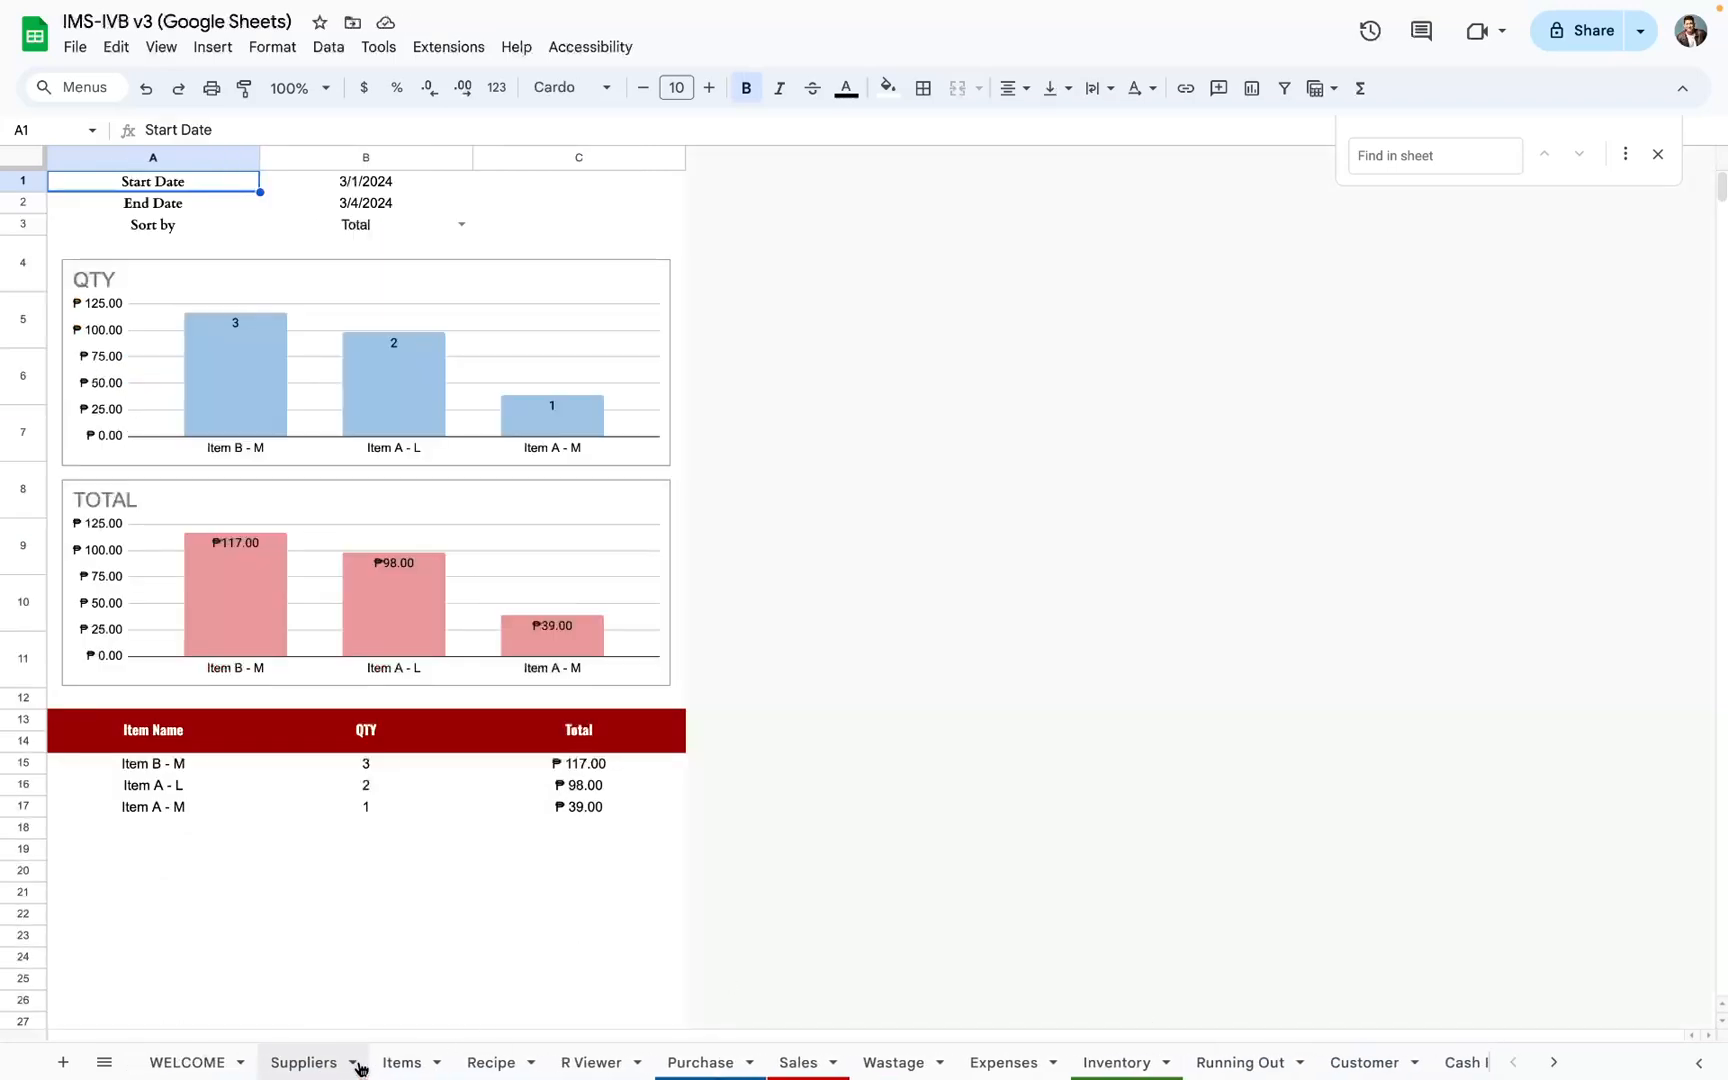
left_click(316, 1064)
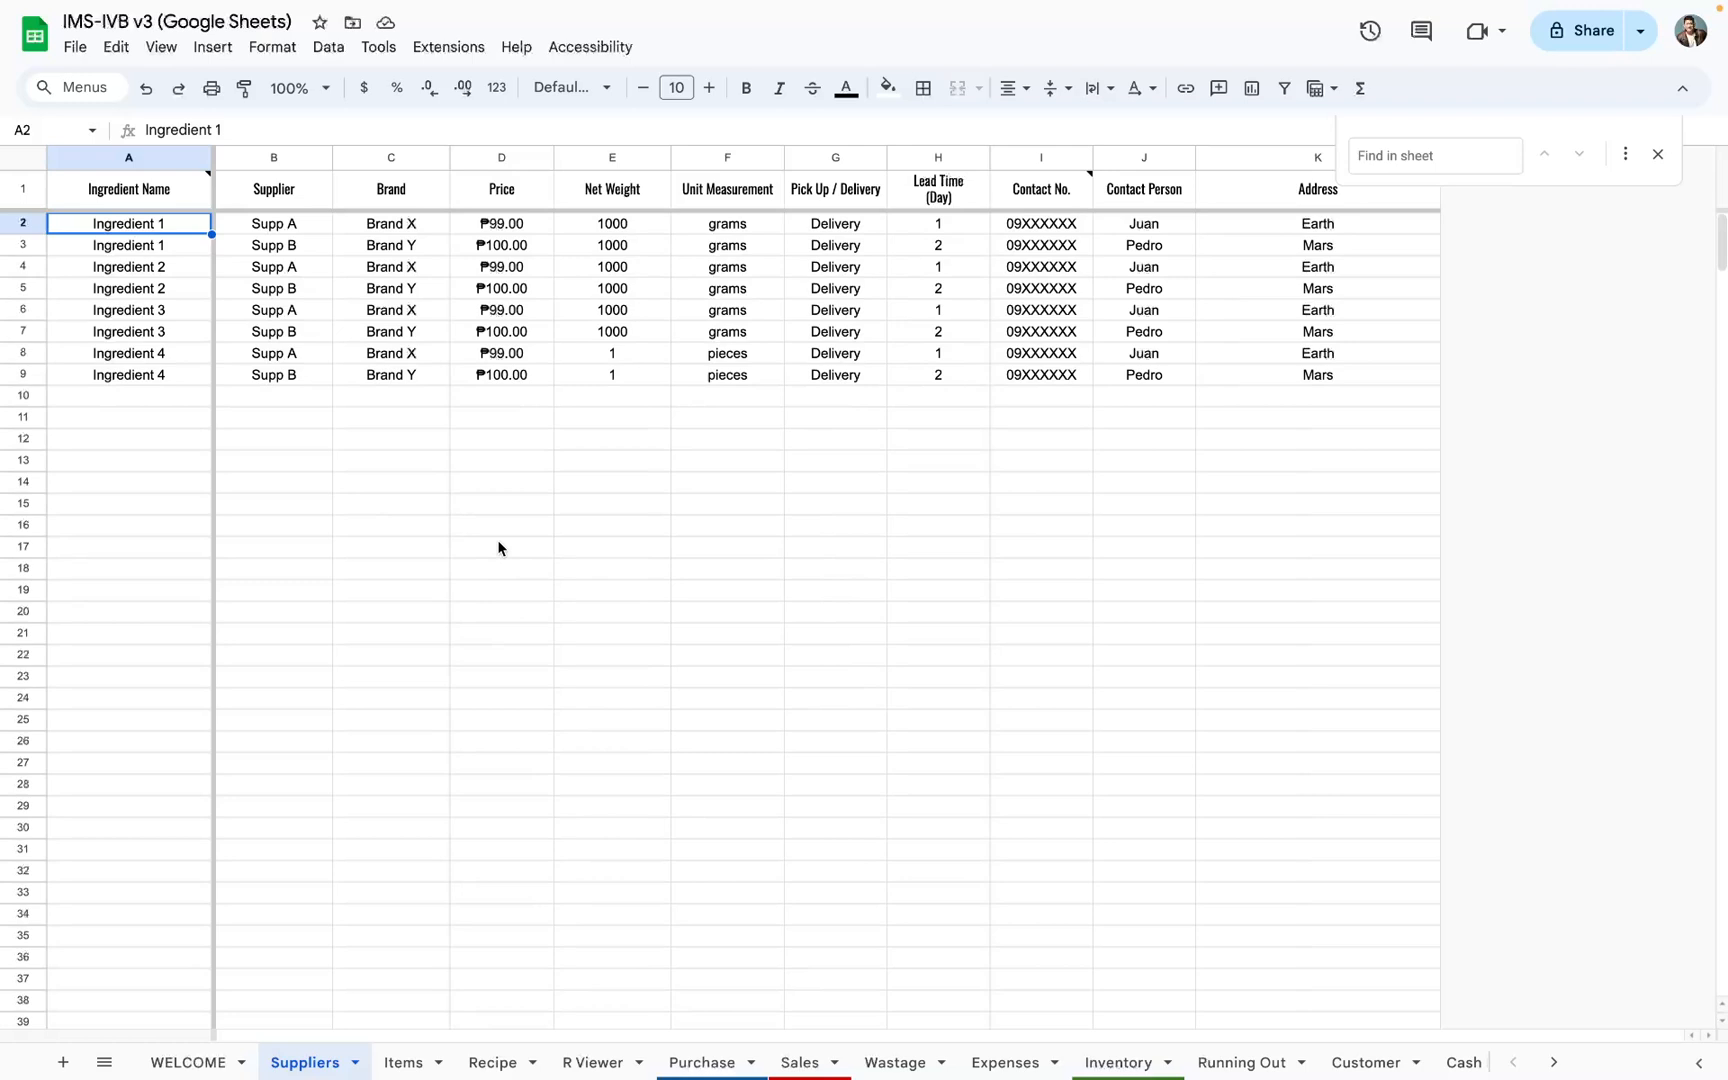
Step: Examine the Running Out sheet's net weight threshold, the low-stock ingredient list and the supplier info columns
left_click(1251, 1062)
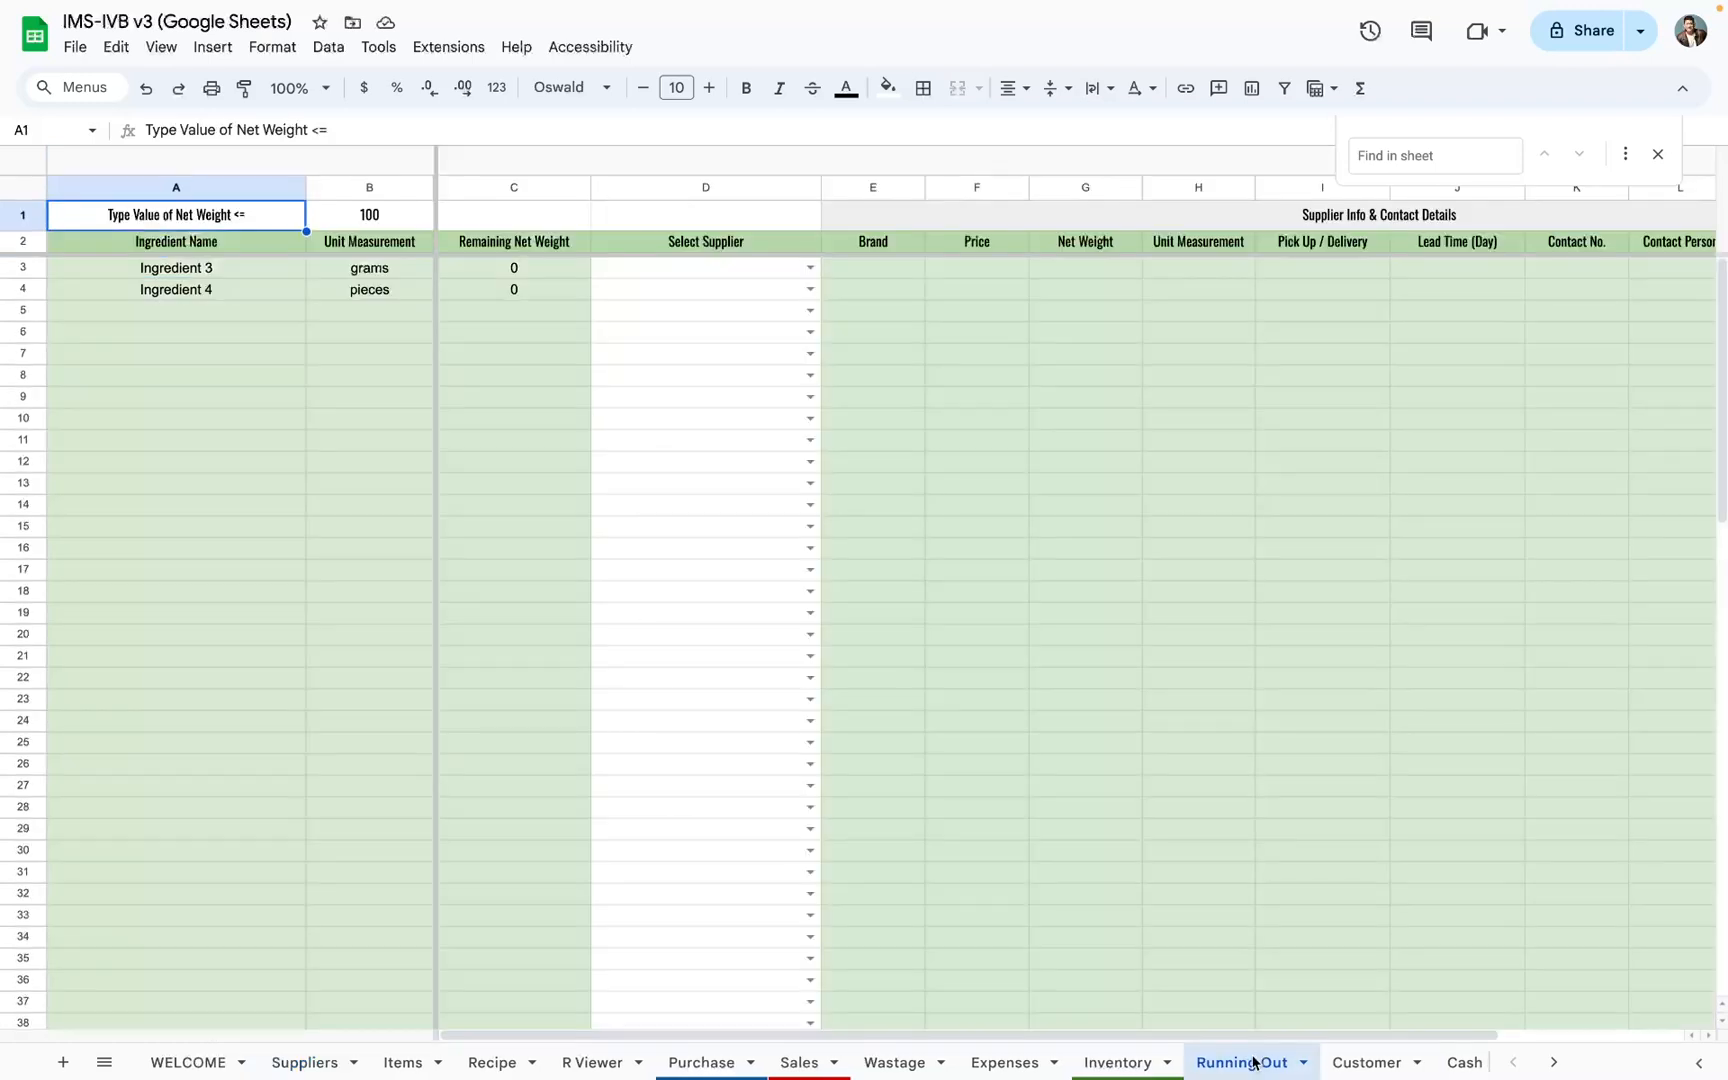
left_click(370, 226)
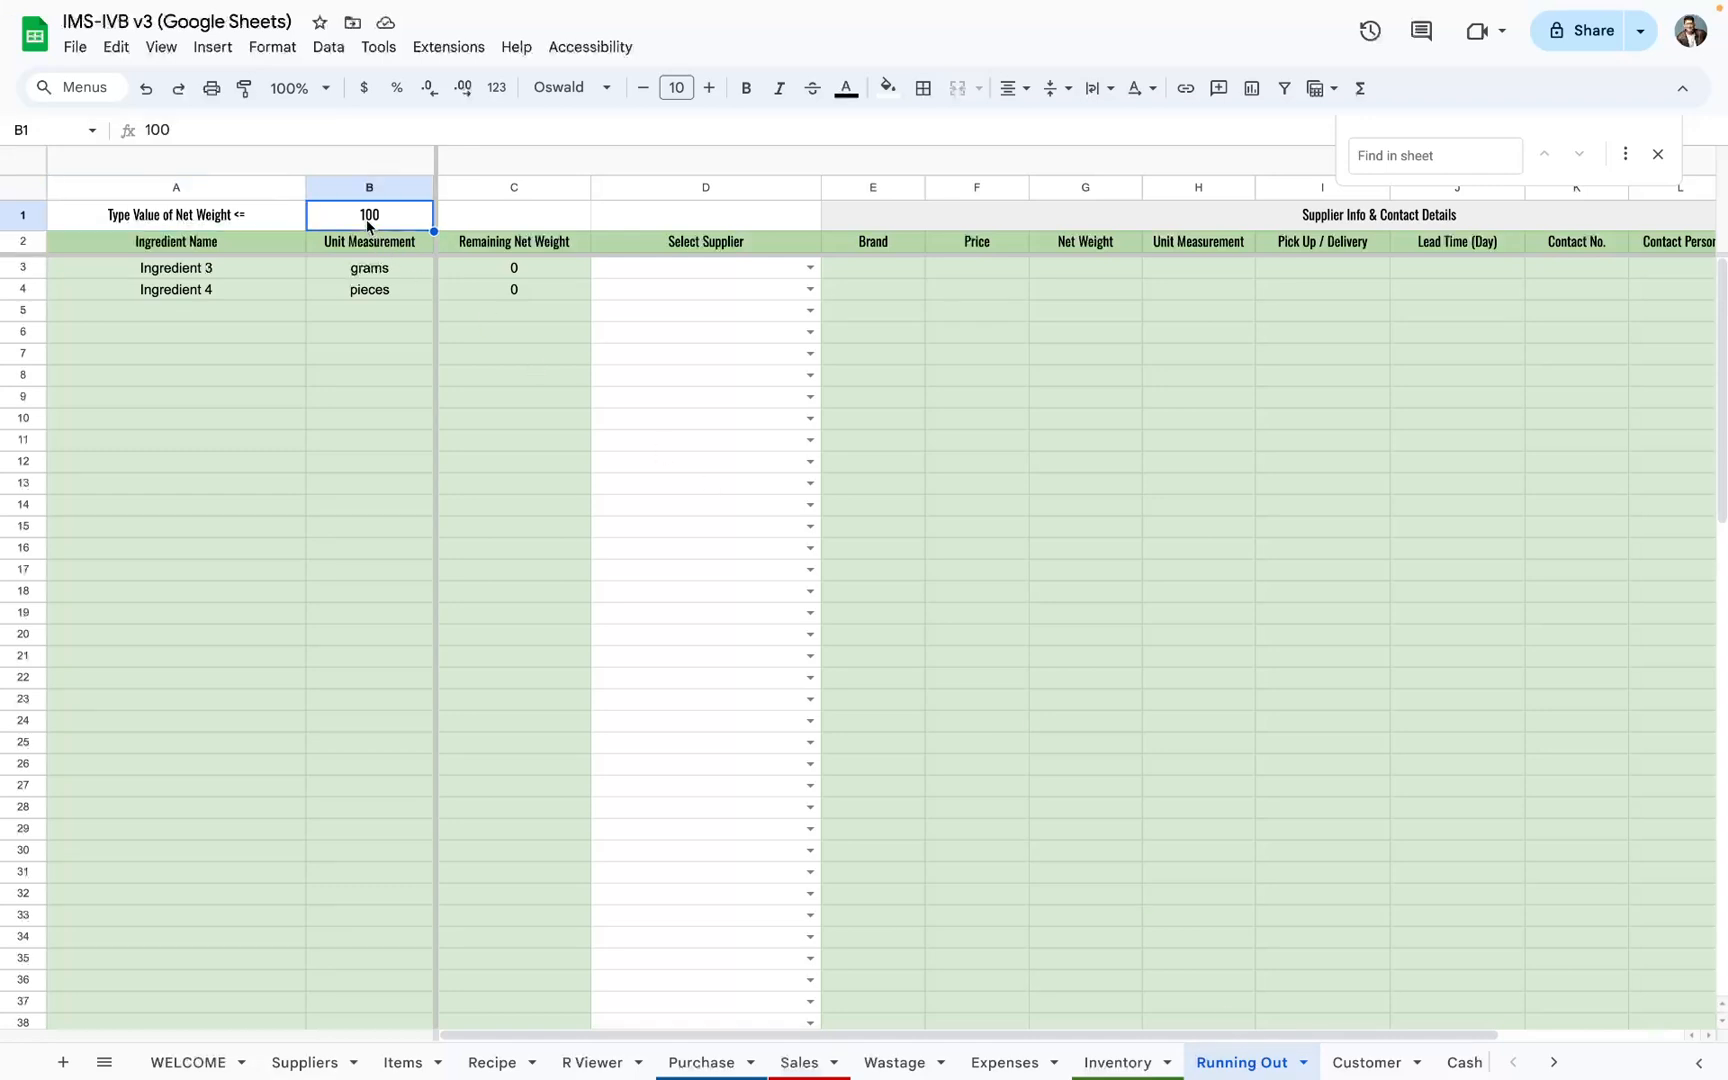
left_click_drag(370, 268, 433, 905)
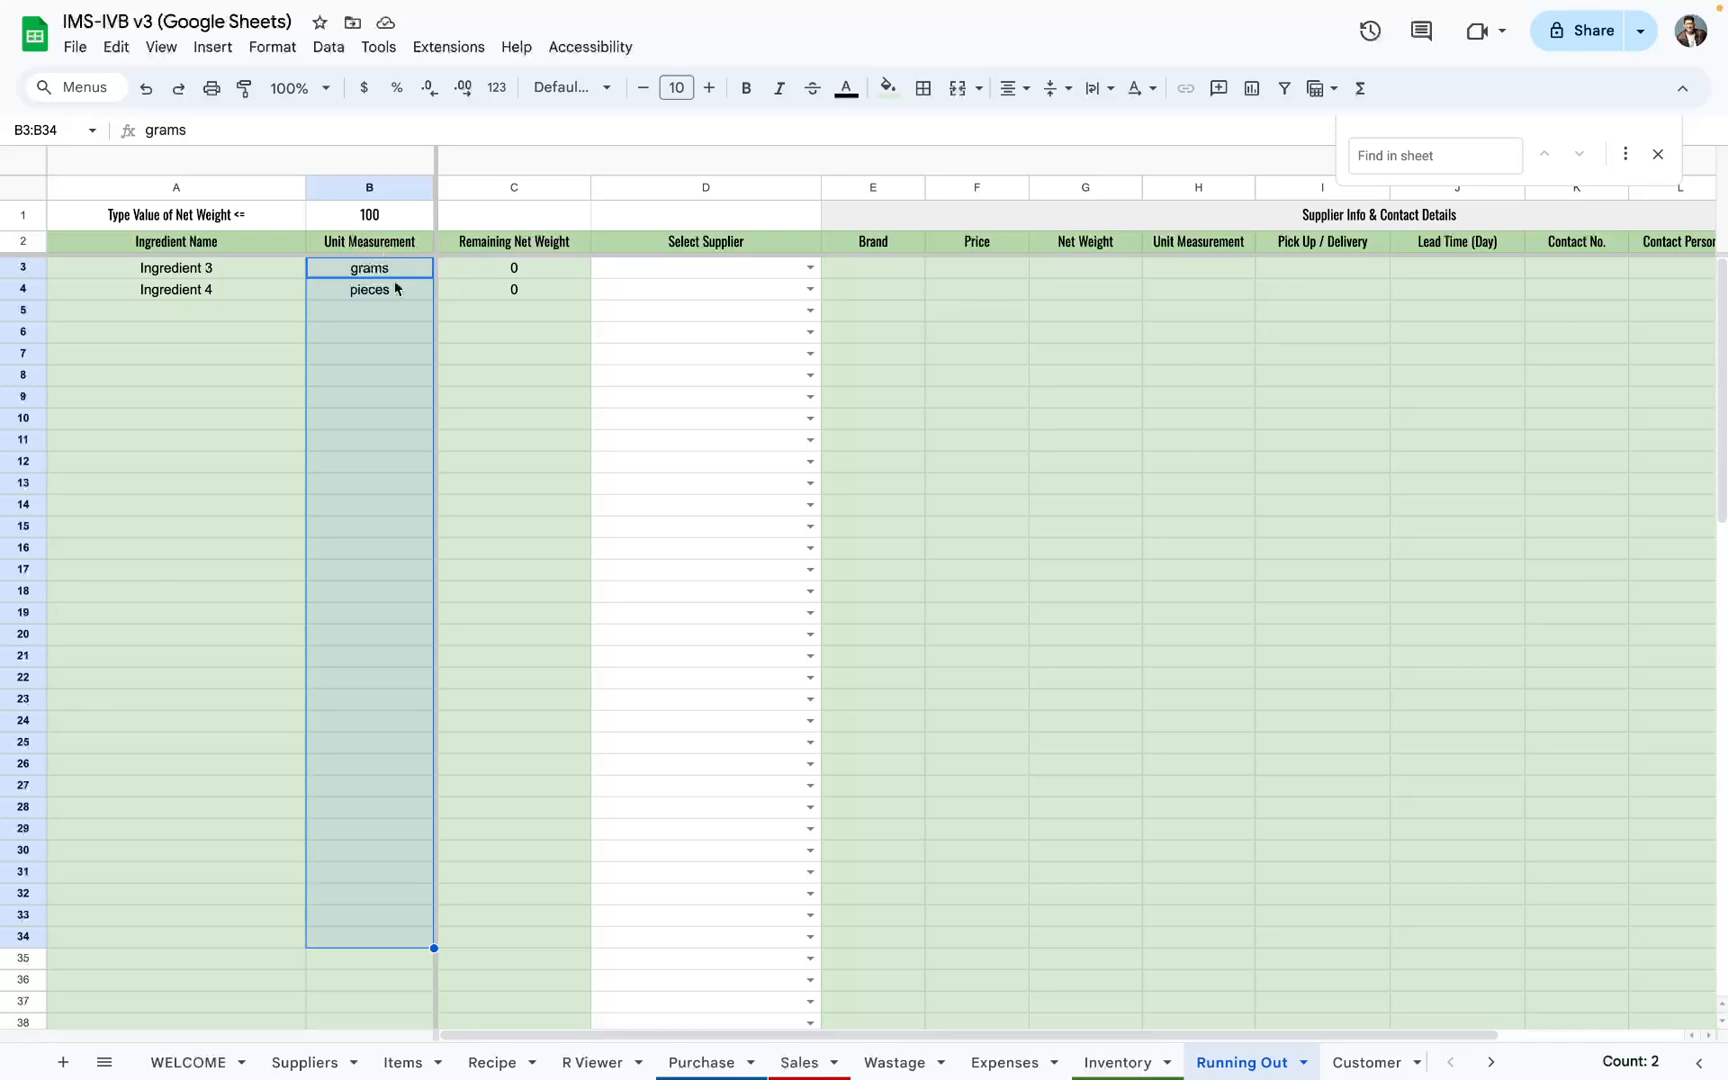
left_click_drag(181, 282, 498, 837)
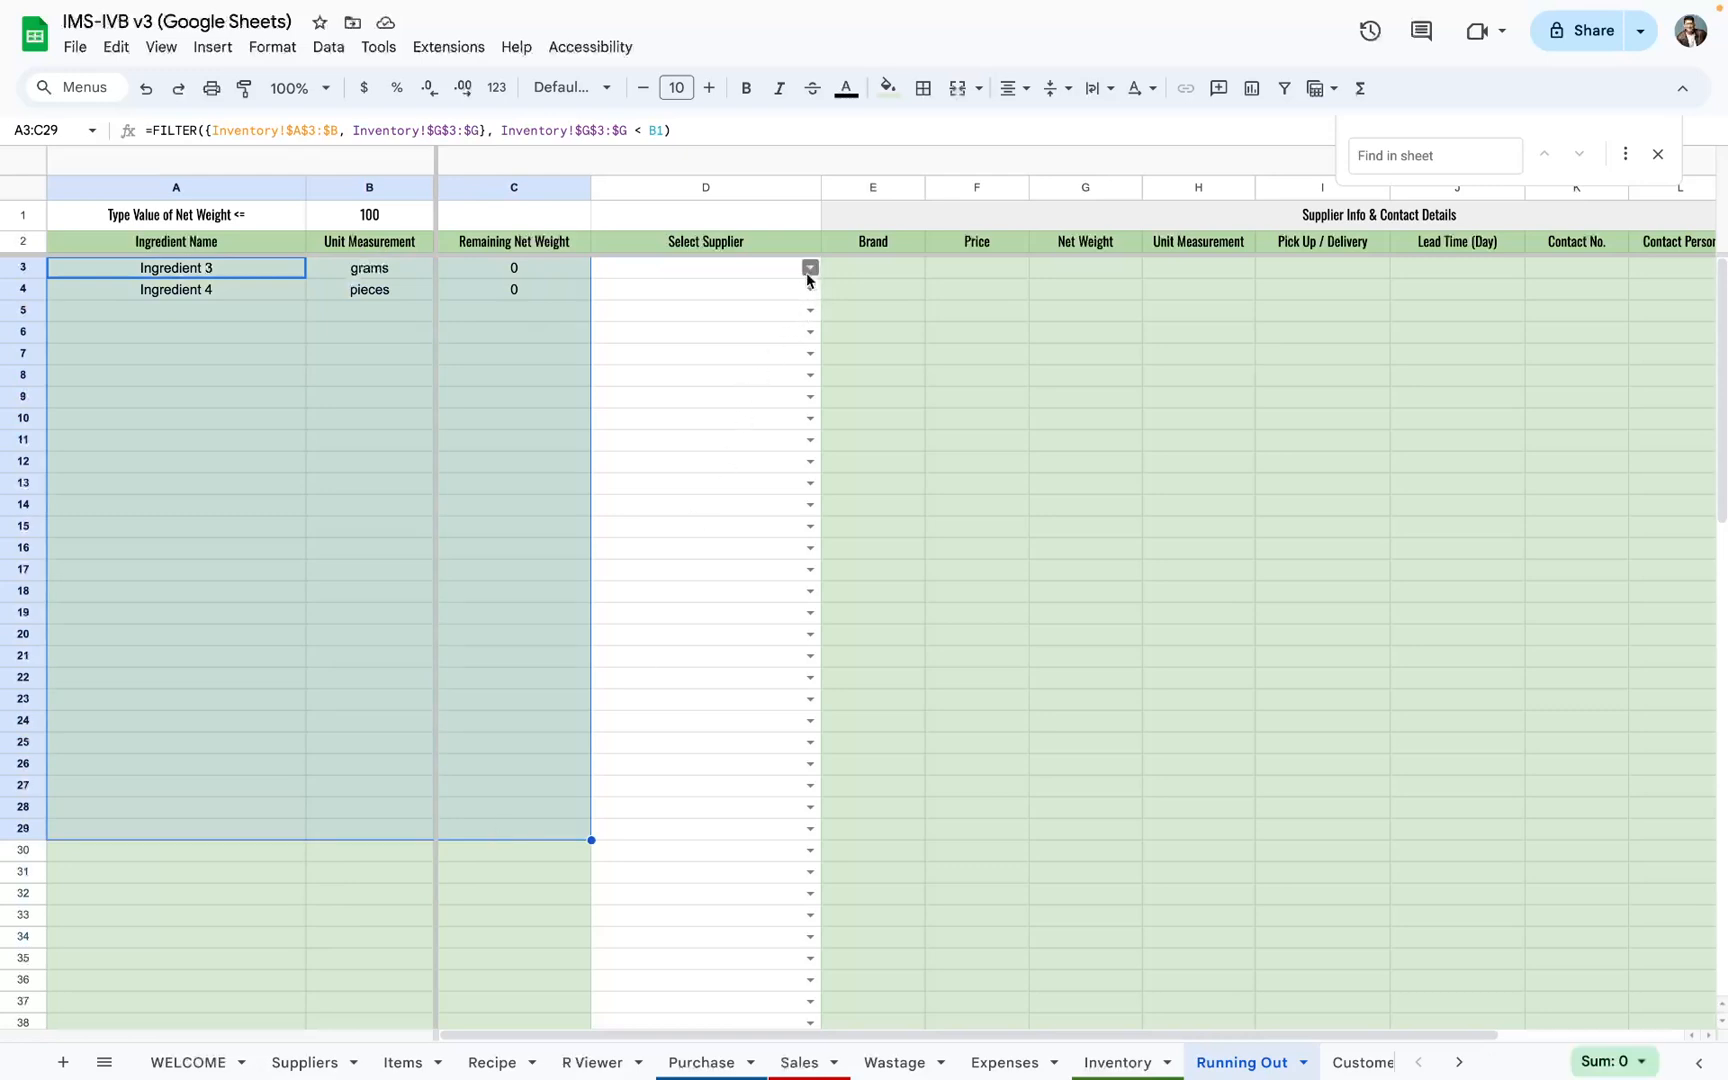
left_click(887, 276)
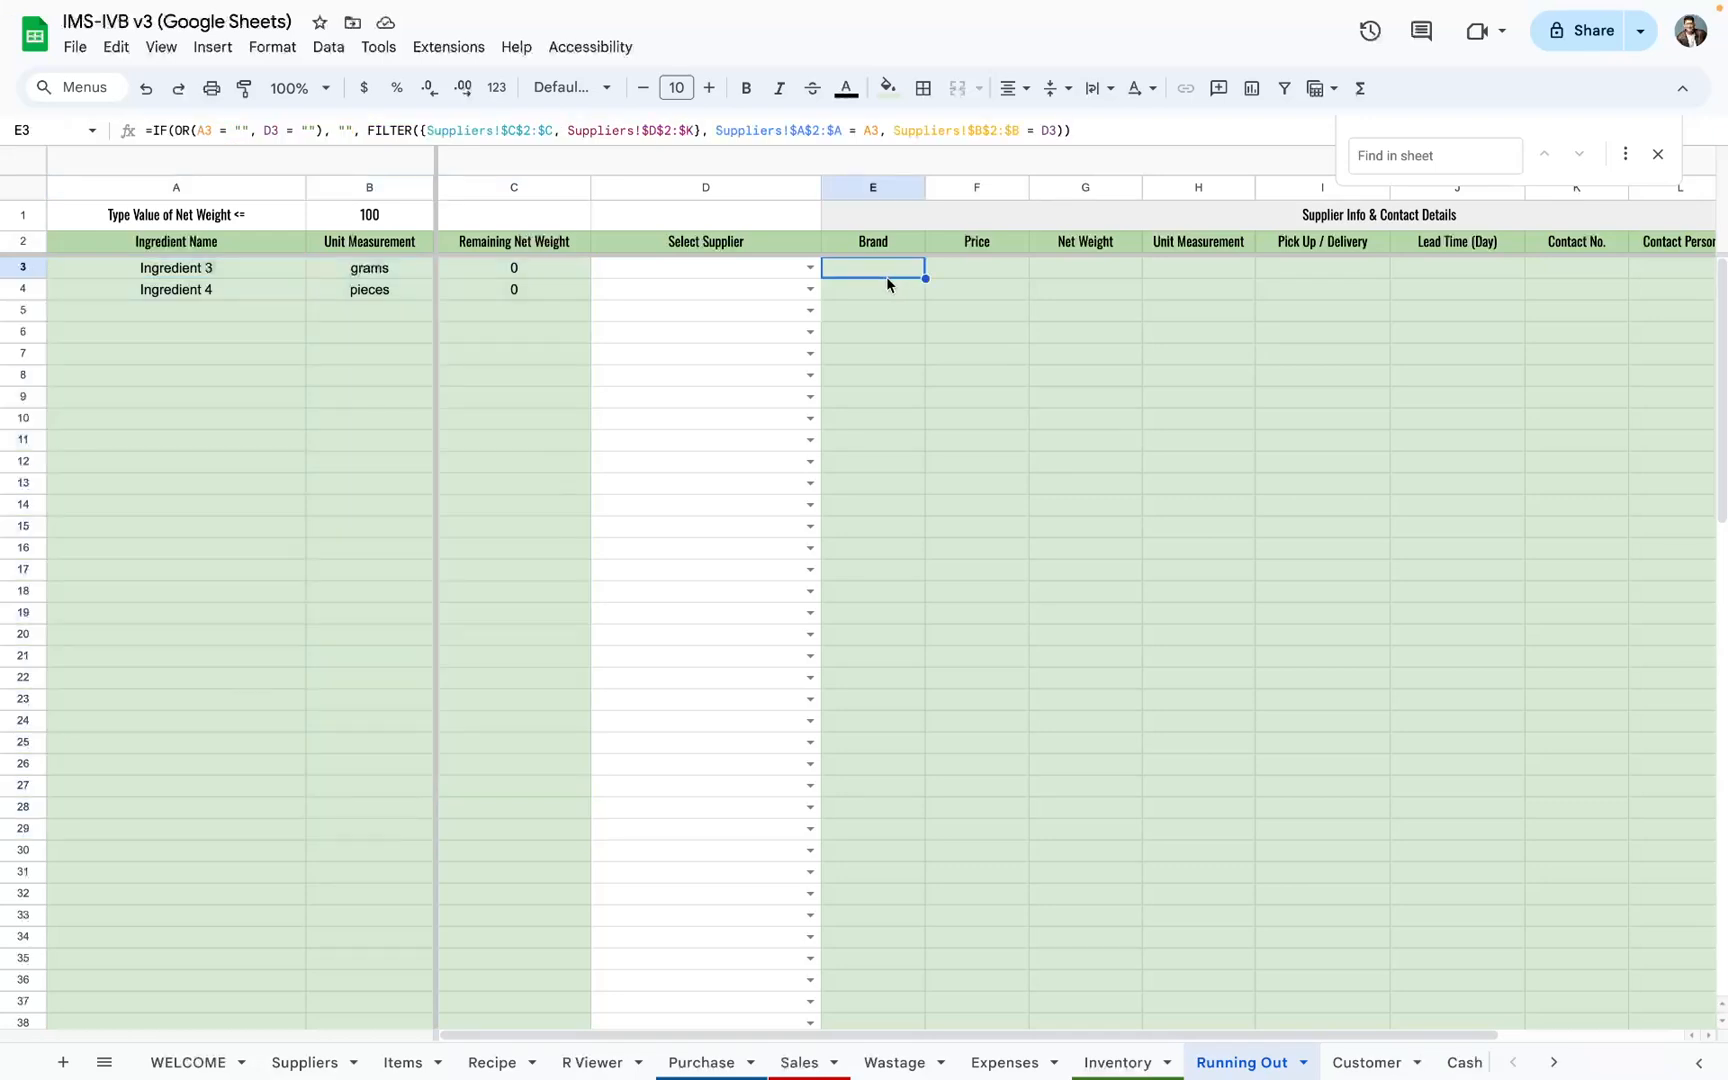
scroll(886, 277, "right", 4)
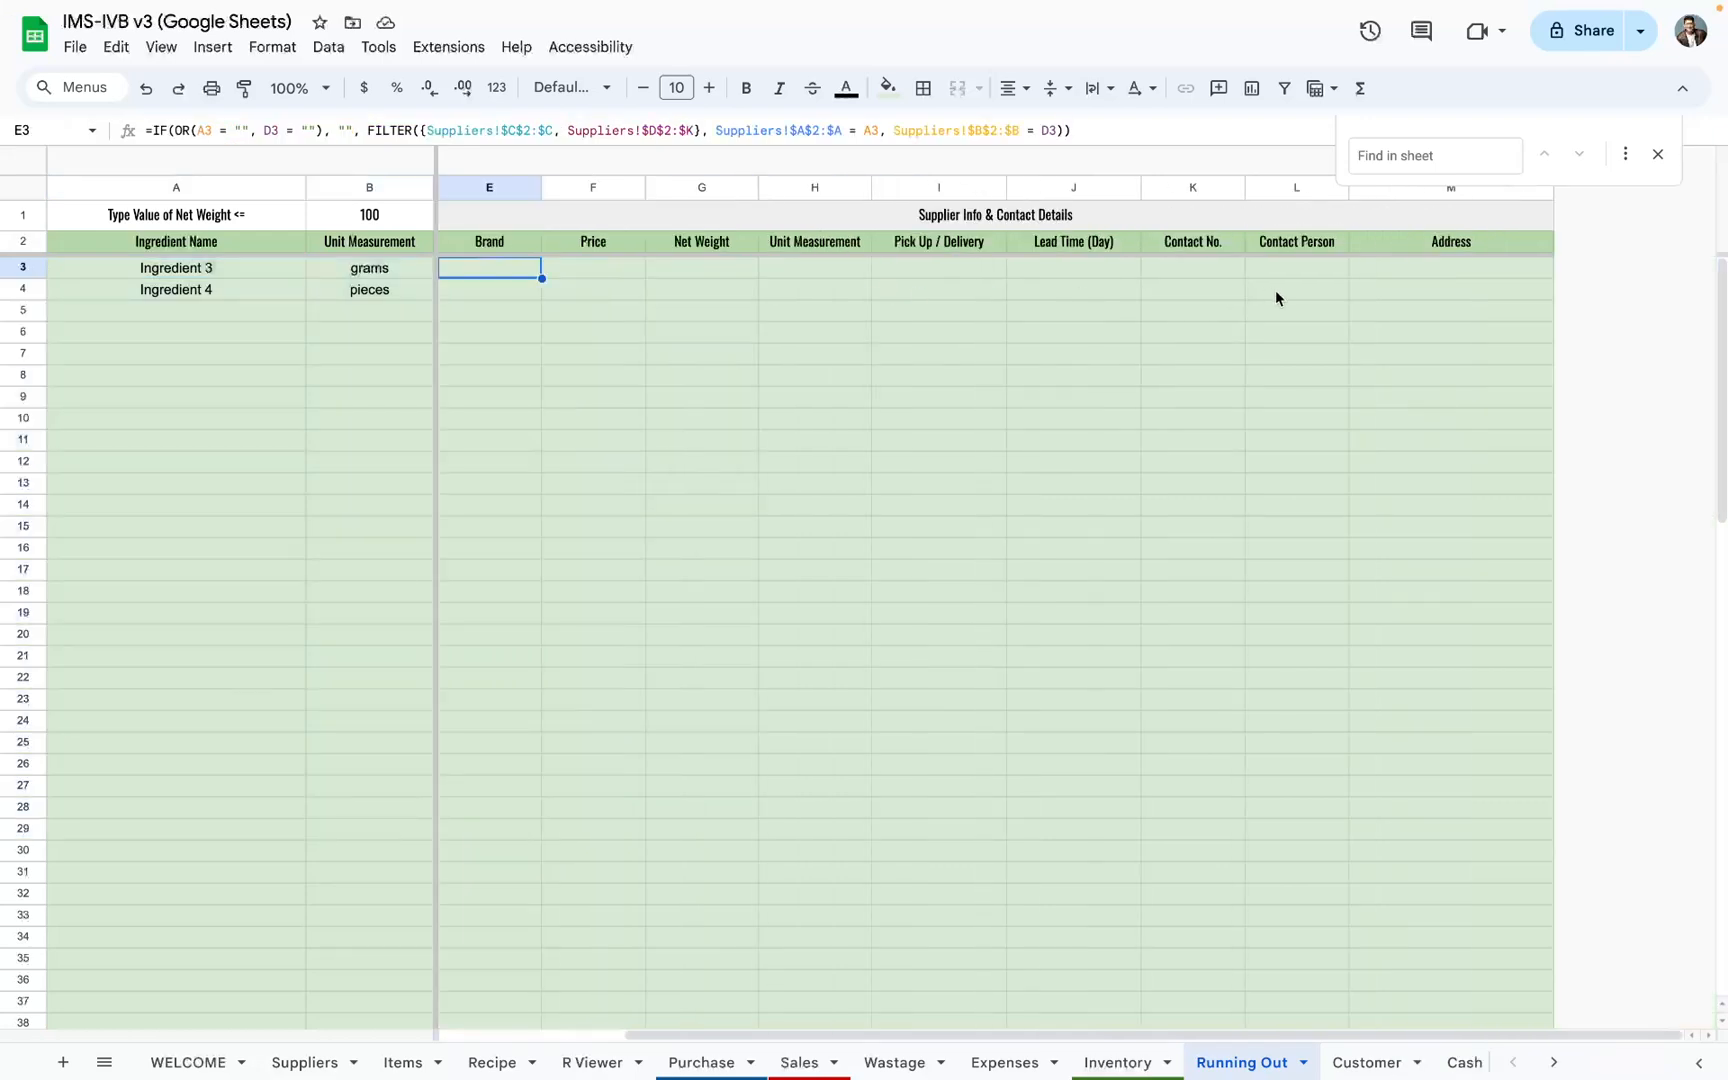
scroll(1274, 292, "left", 2)
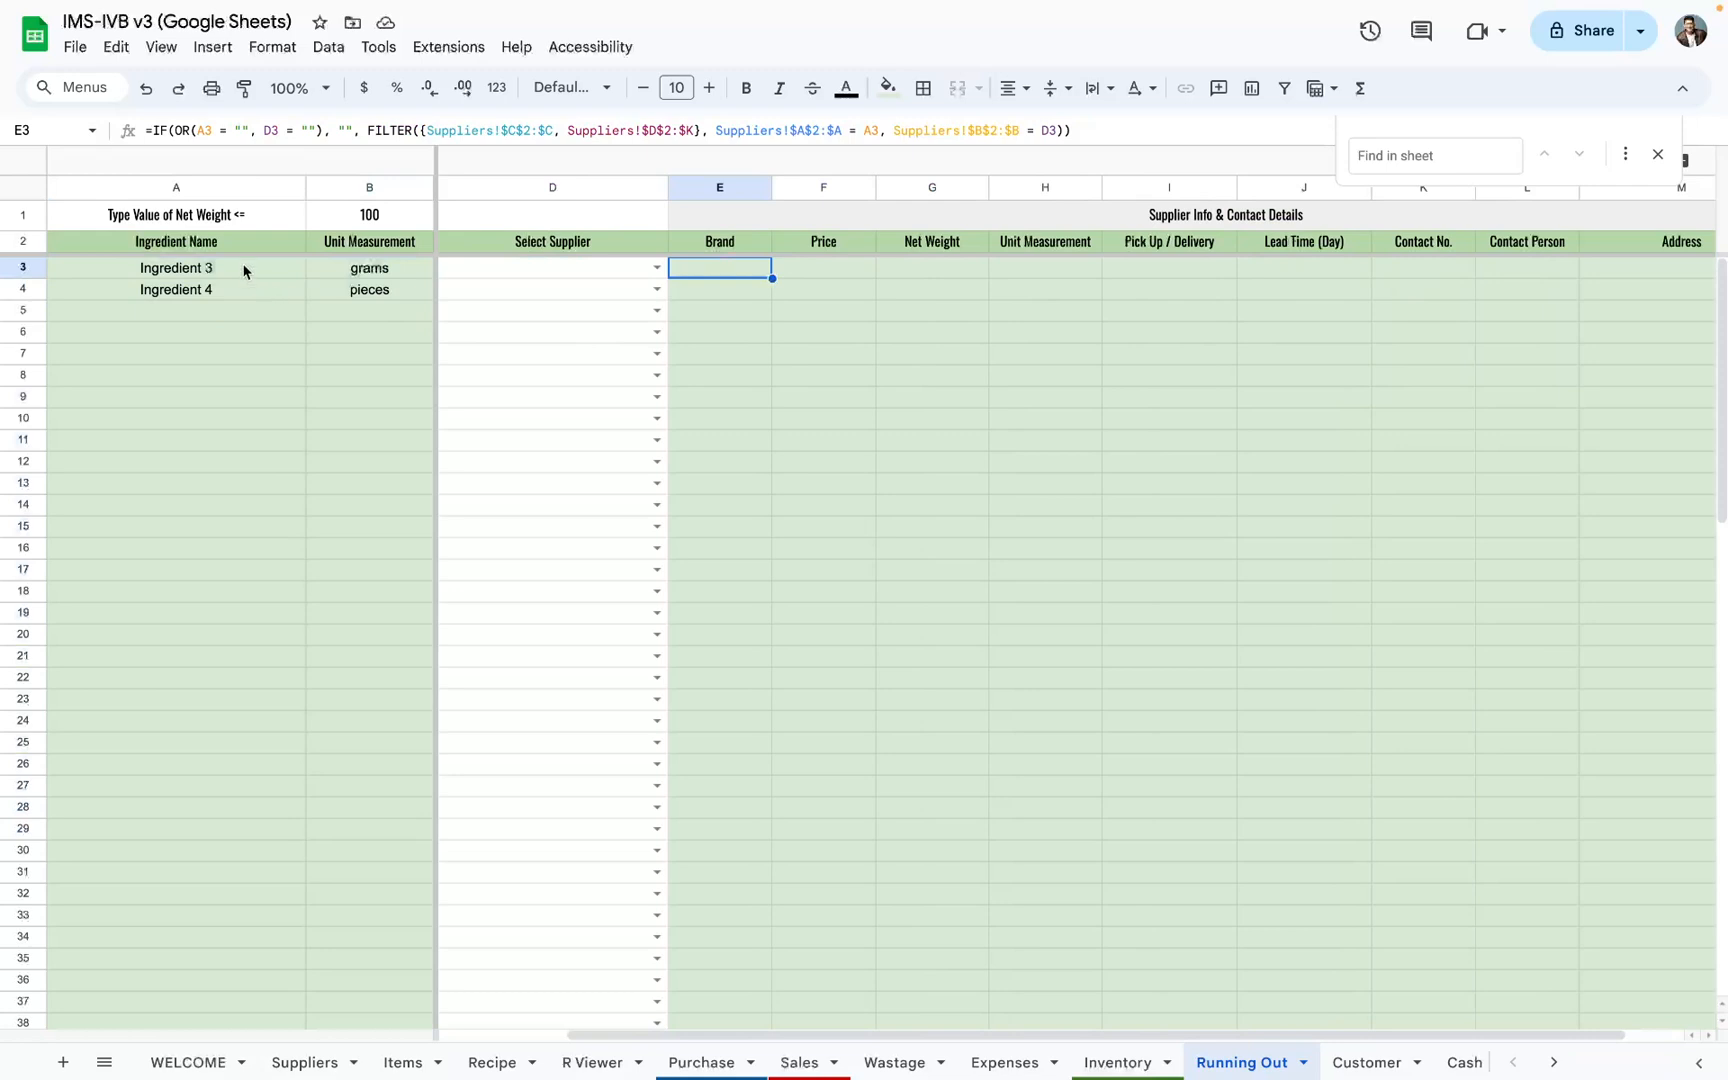
Step: Select Supp A as the supplier for Ingredient 3 on the Running Out sheet
left_click_drag(244, 271, 404, 284)
scroll(404, 284, "left", 2)
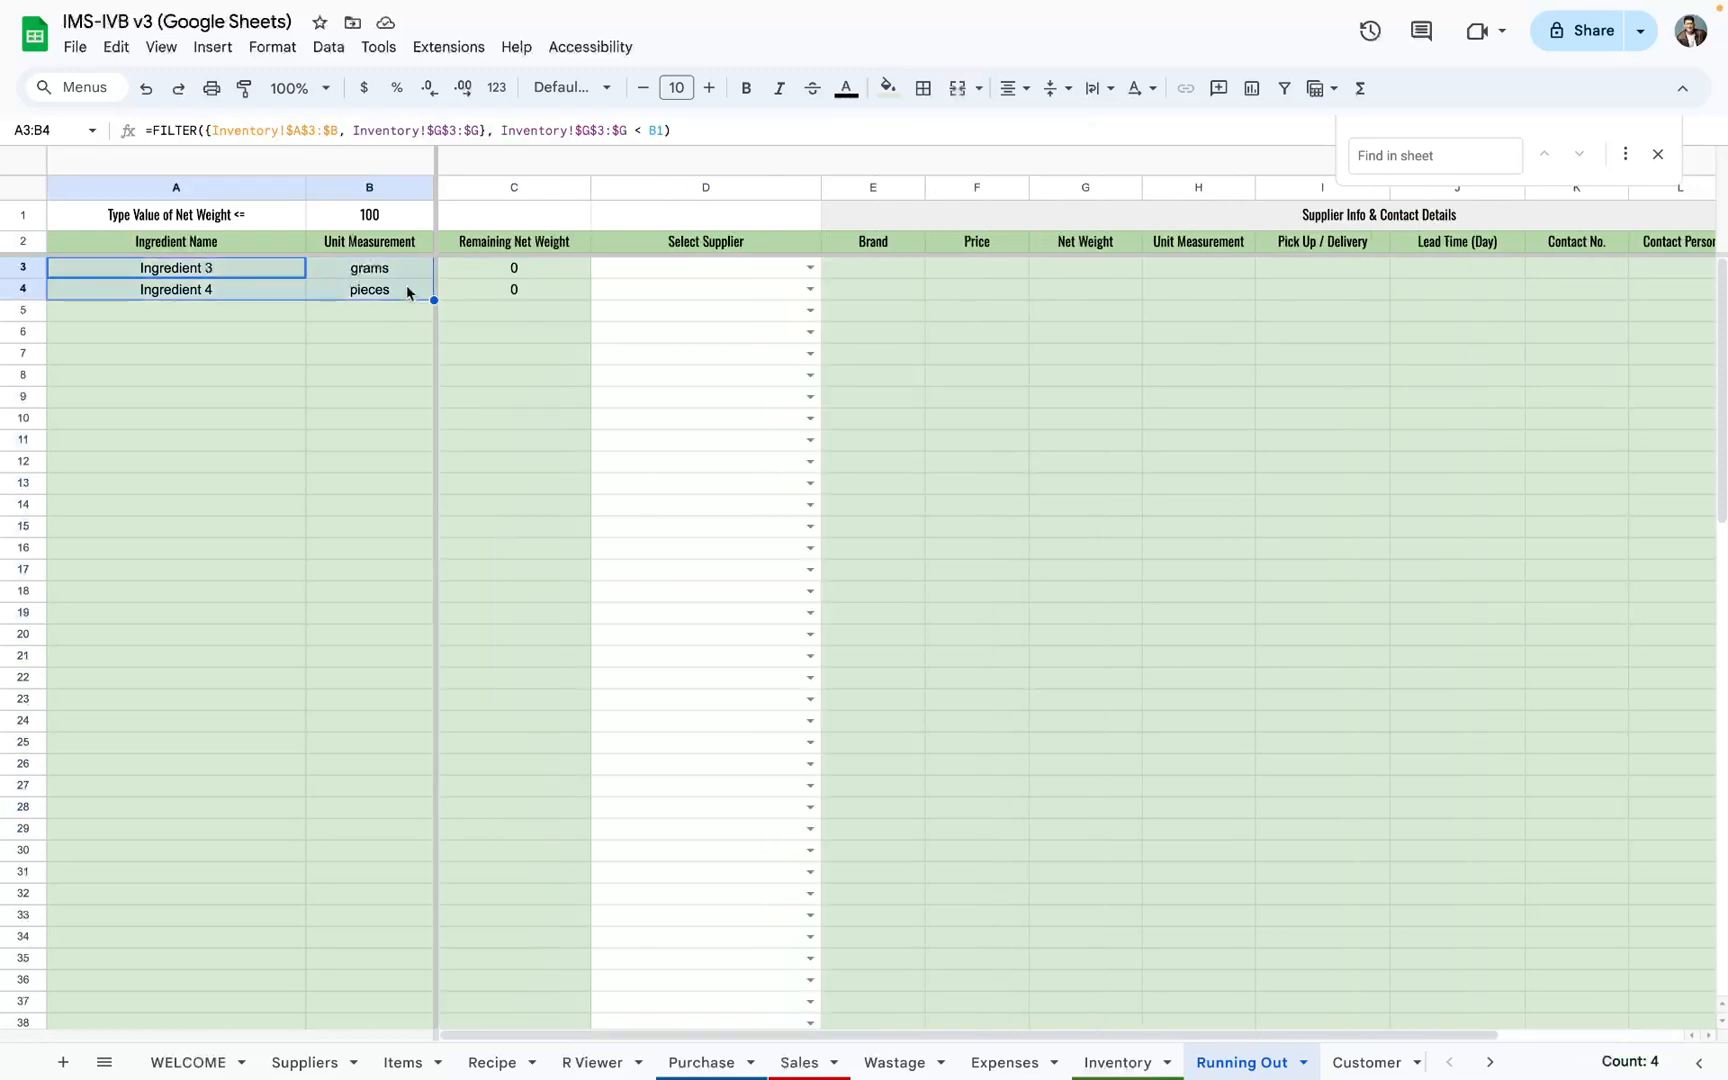
left_click(808, 267)
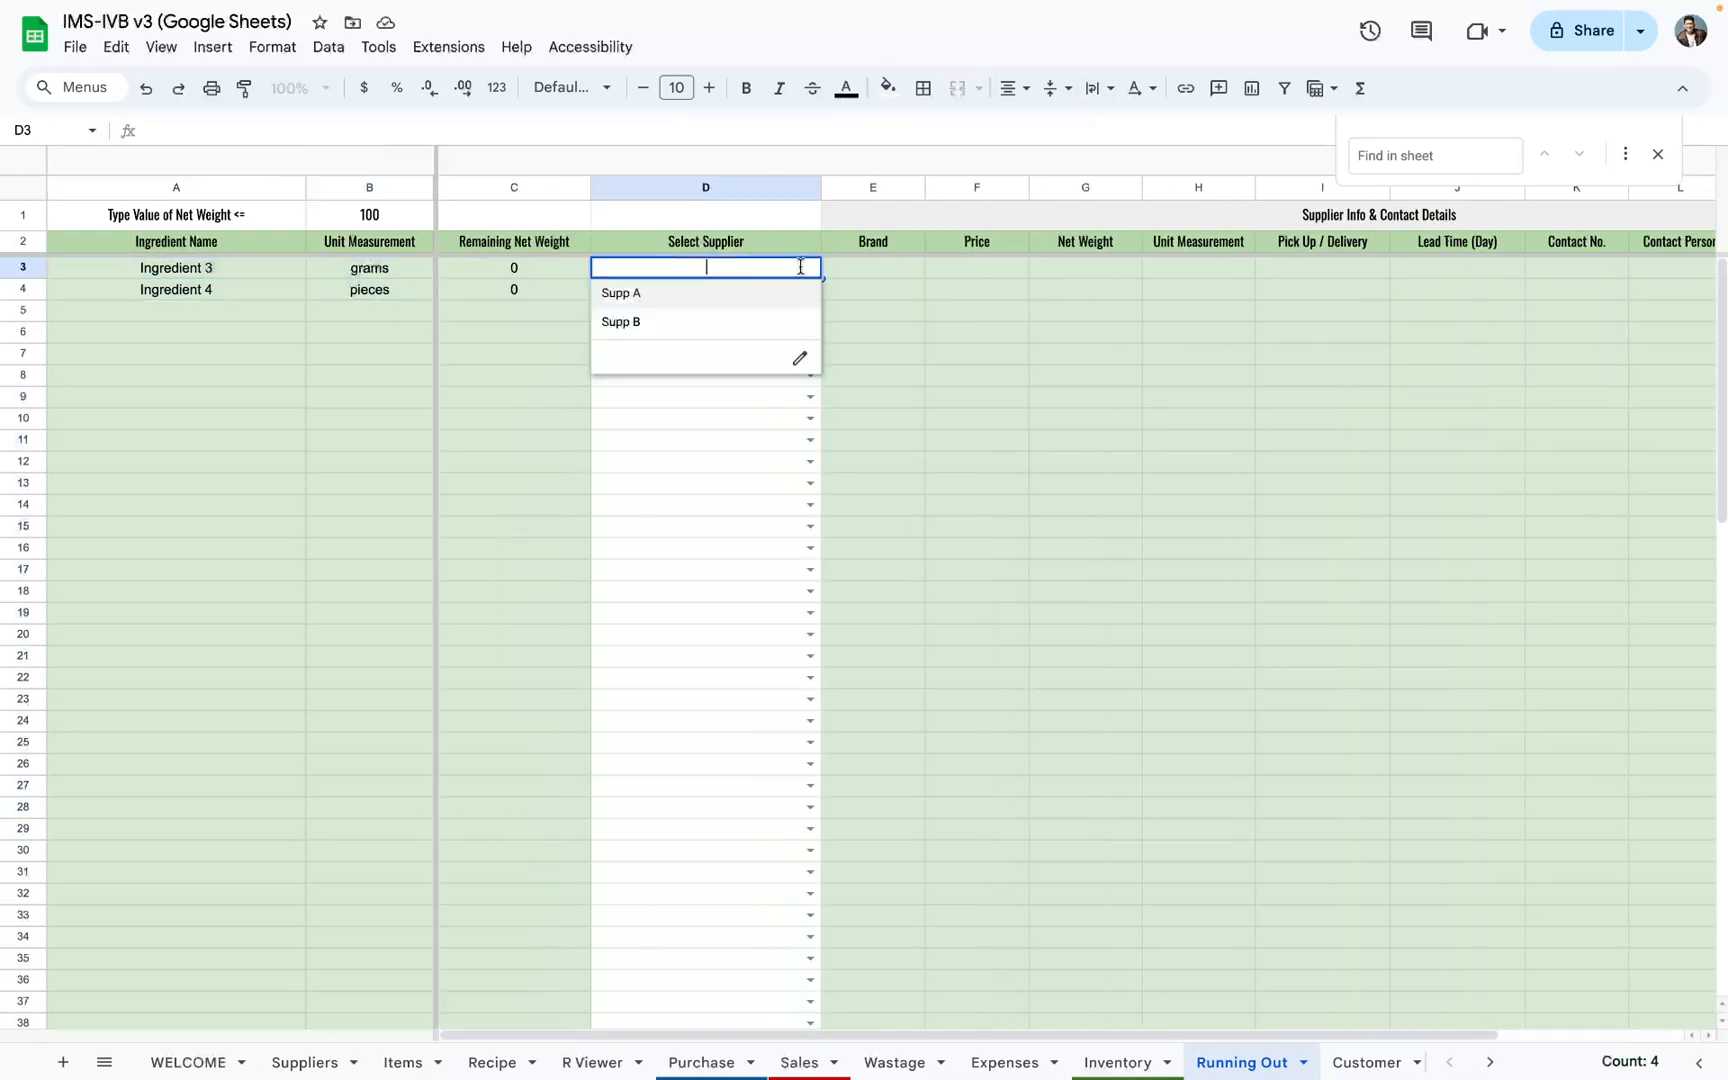
left_click(721, 296)
Step: Check the contact number, contact person and lead time filled in for Ingredient 3's supplier
scroll(726, 297, "right", 2)
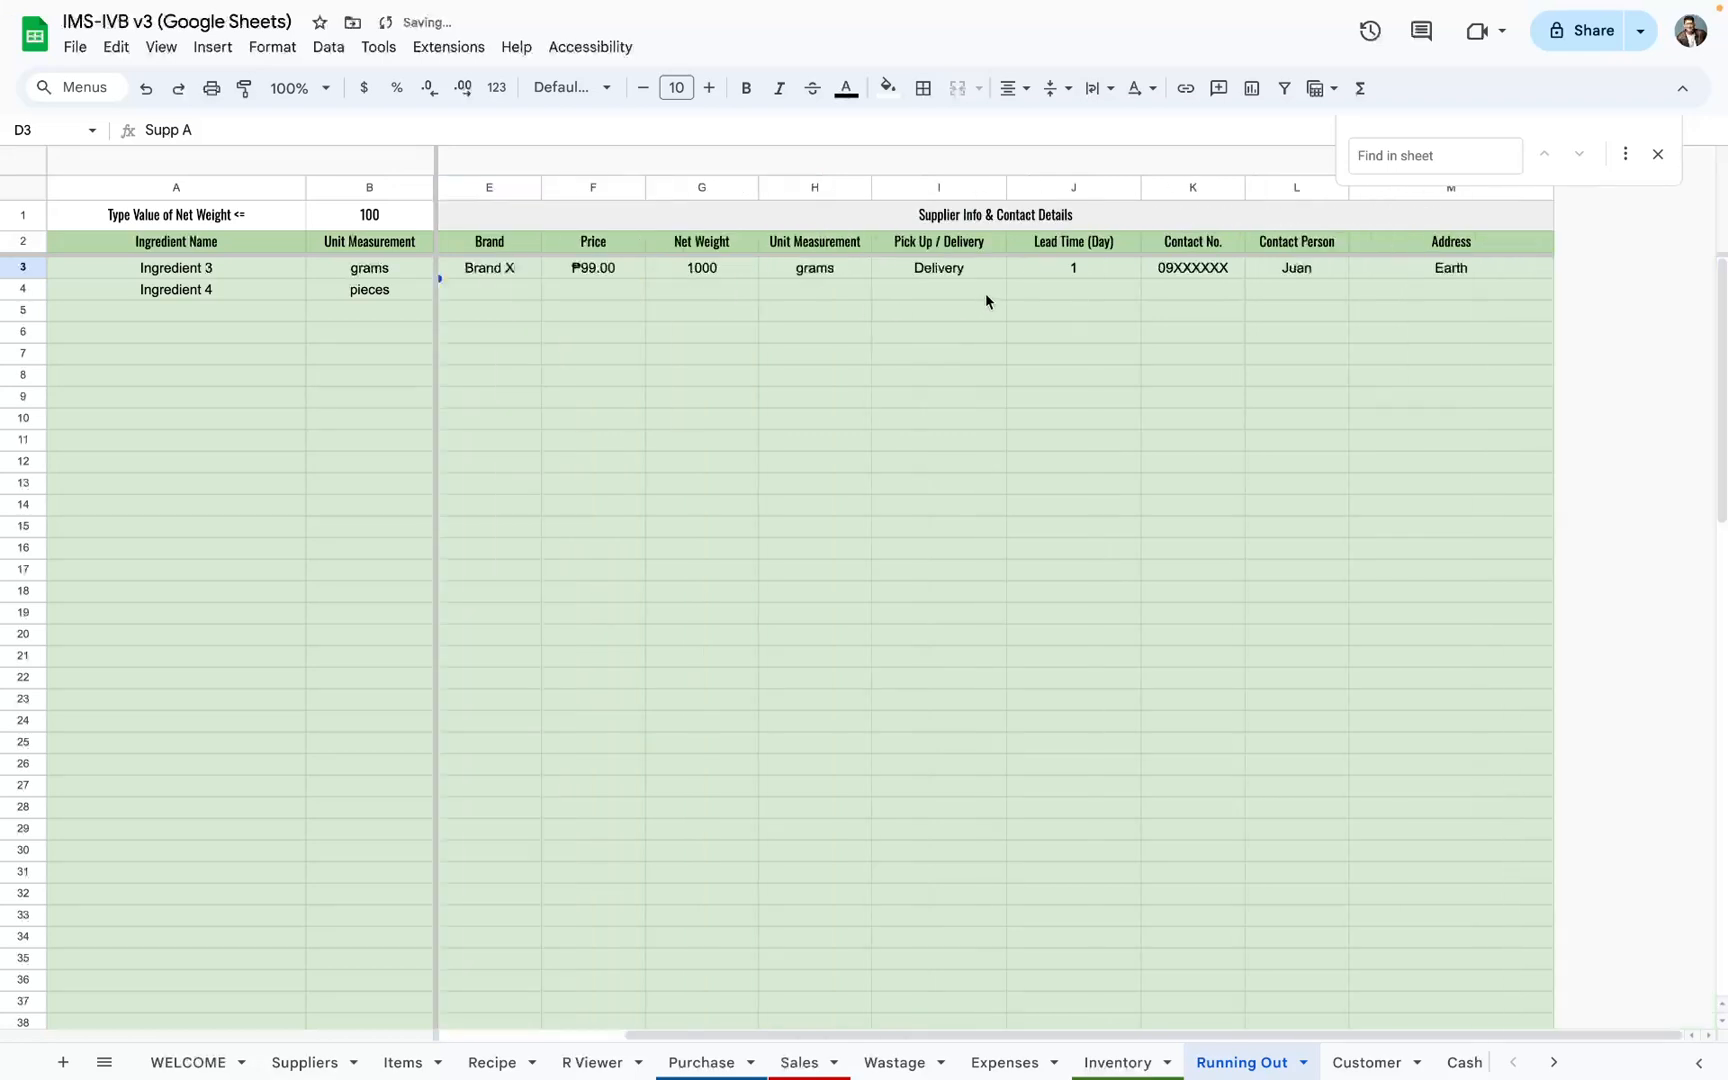
left_click(1150, 275)
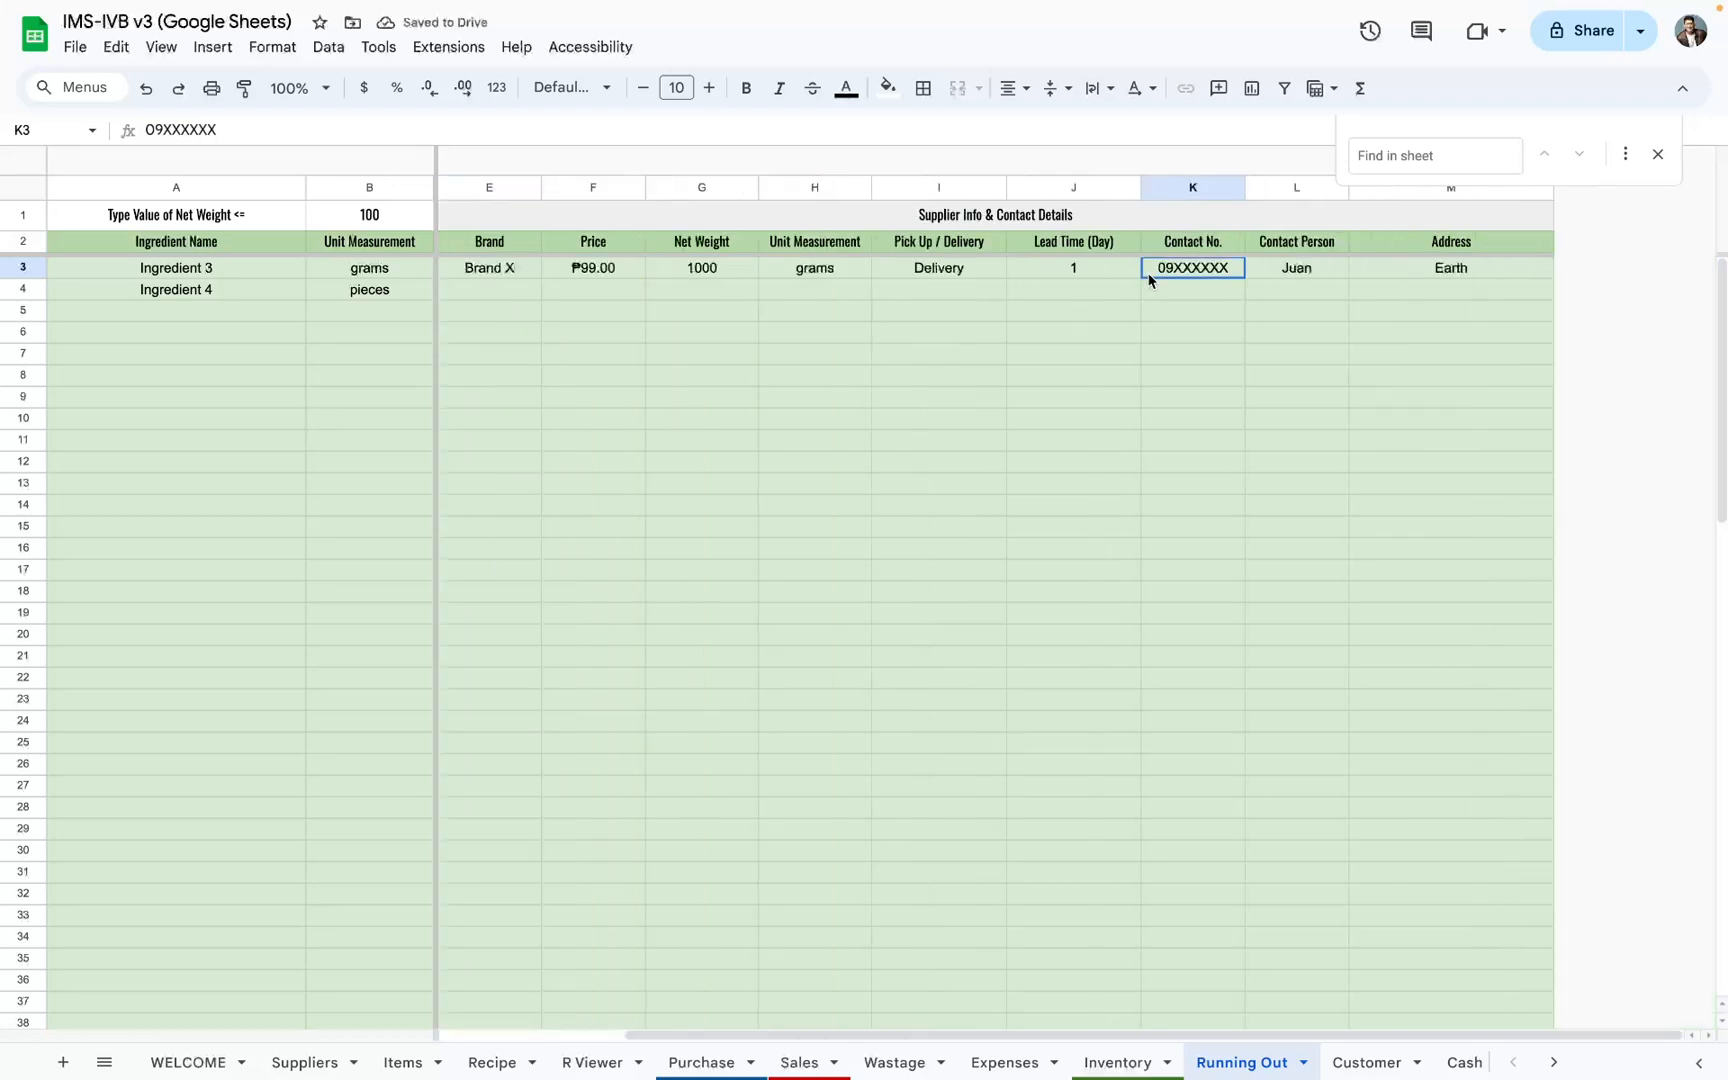
left_click(1292, 280)
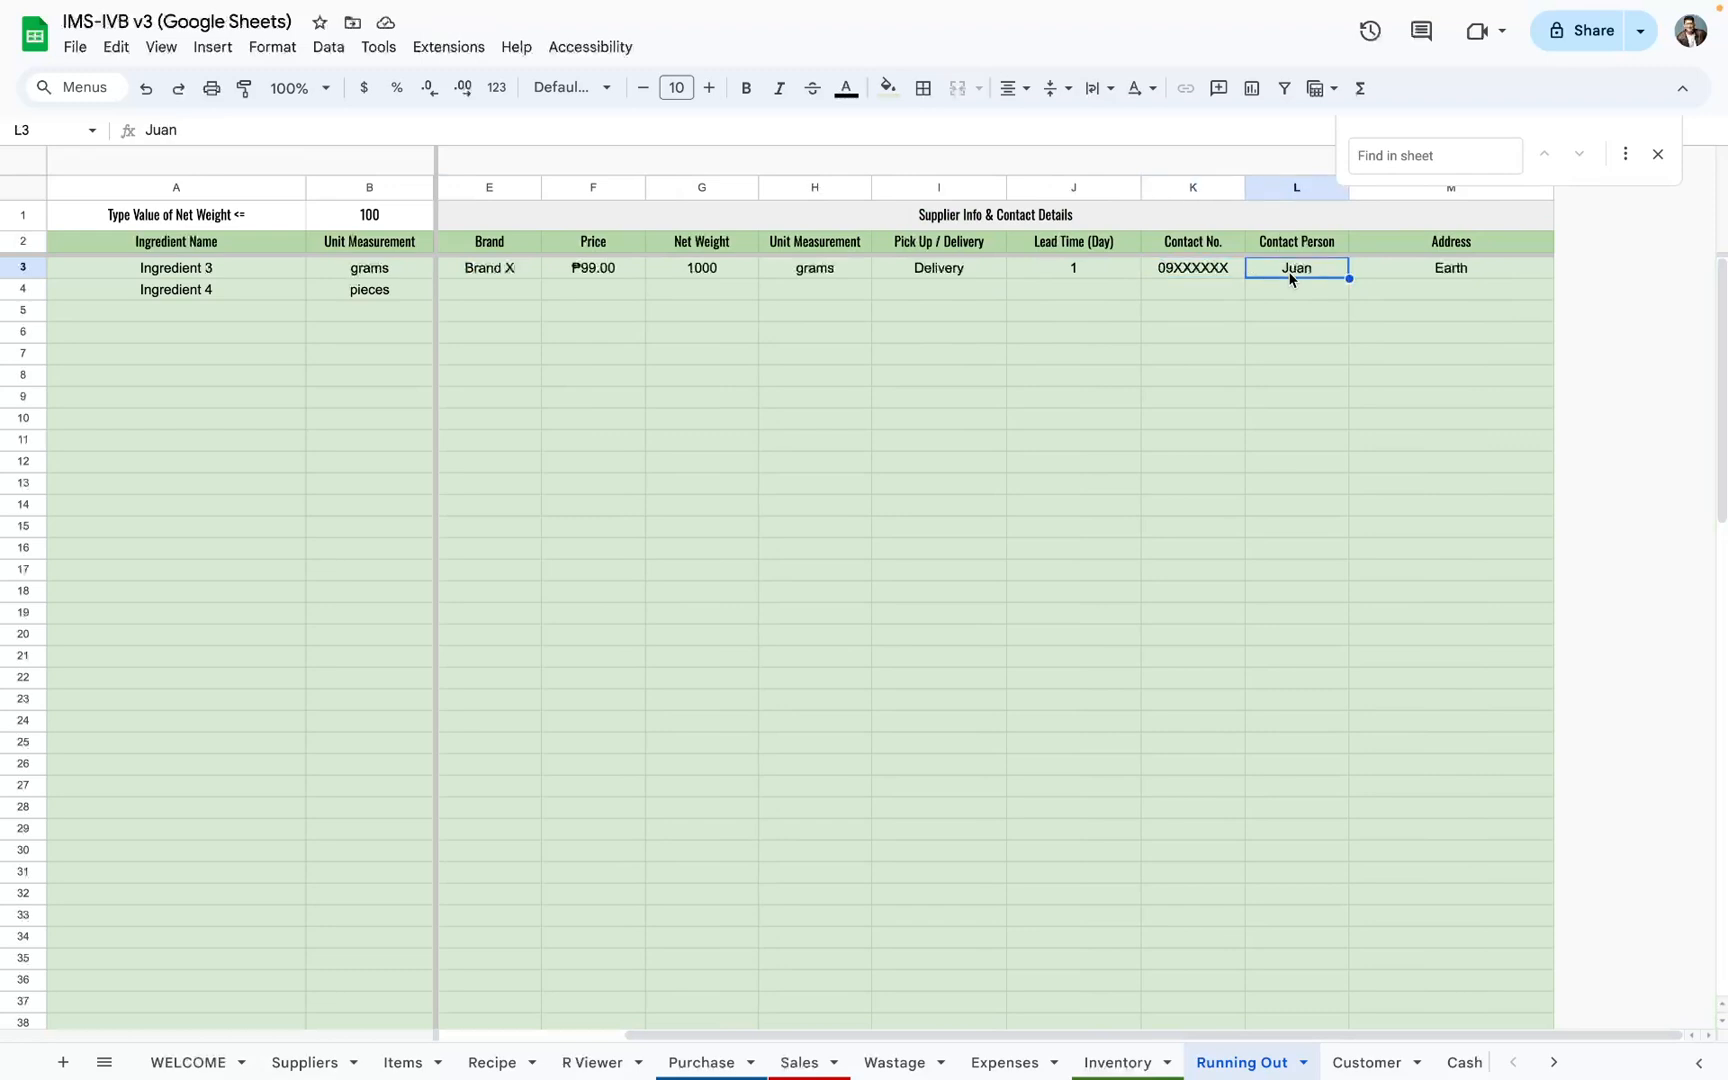
left_click(1073, 278)
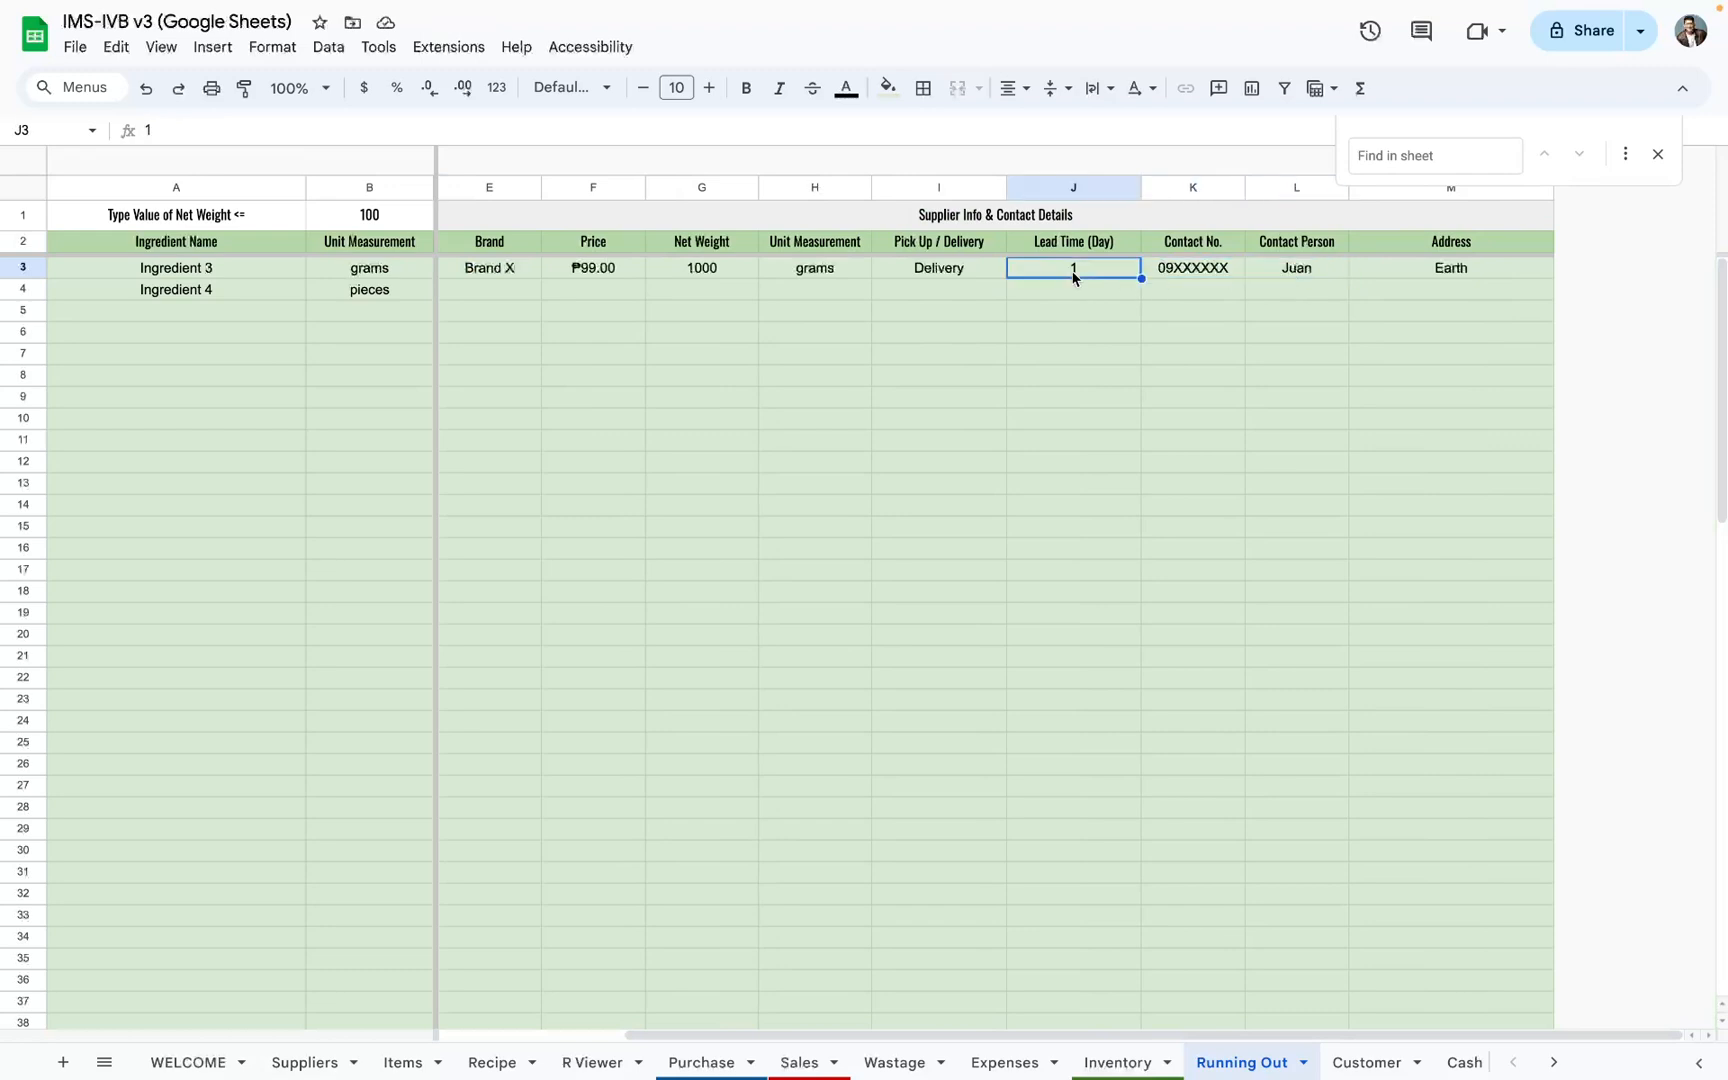
scroll(967, 317, "left", 4)
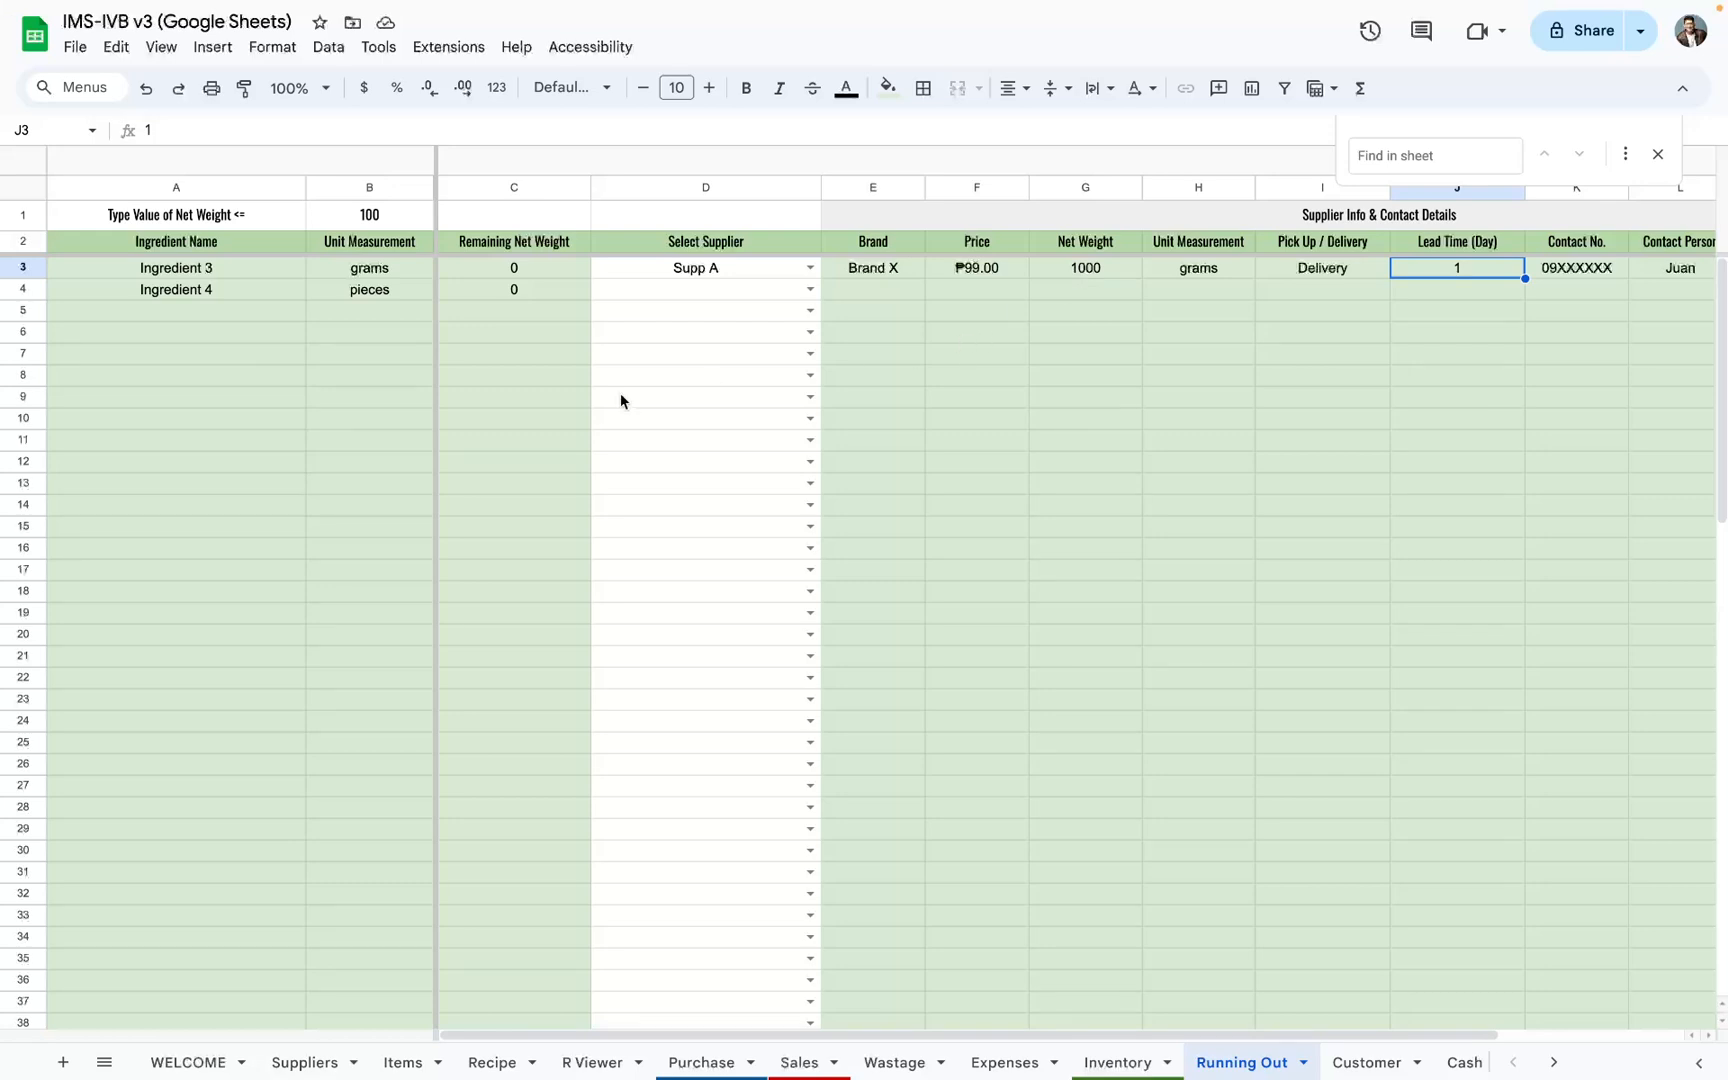
Step: Review the Suppliers list and the Cost Price and Retail Price columns on the Items sheet
left_click(337, 1058)
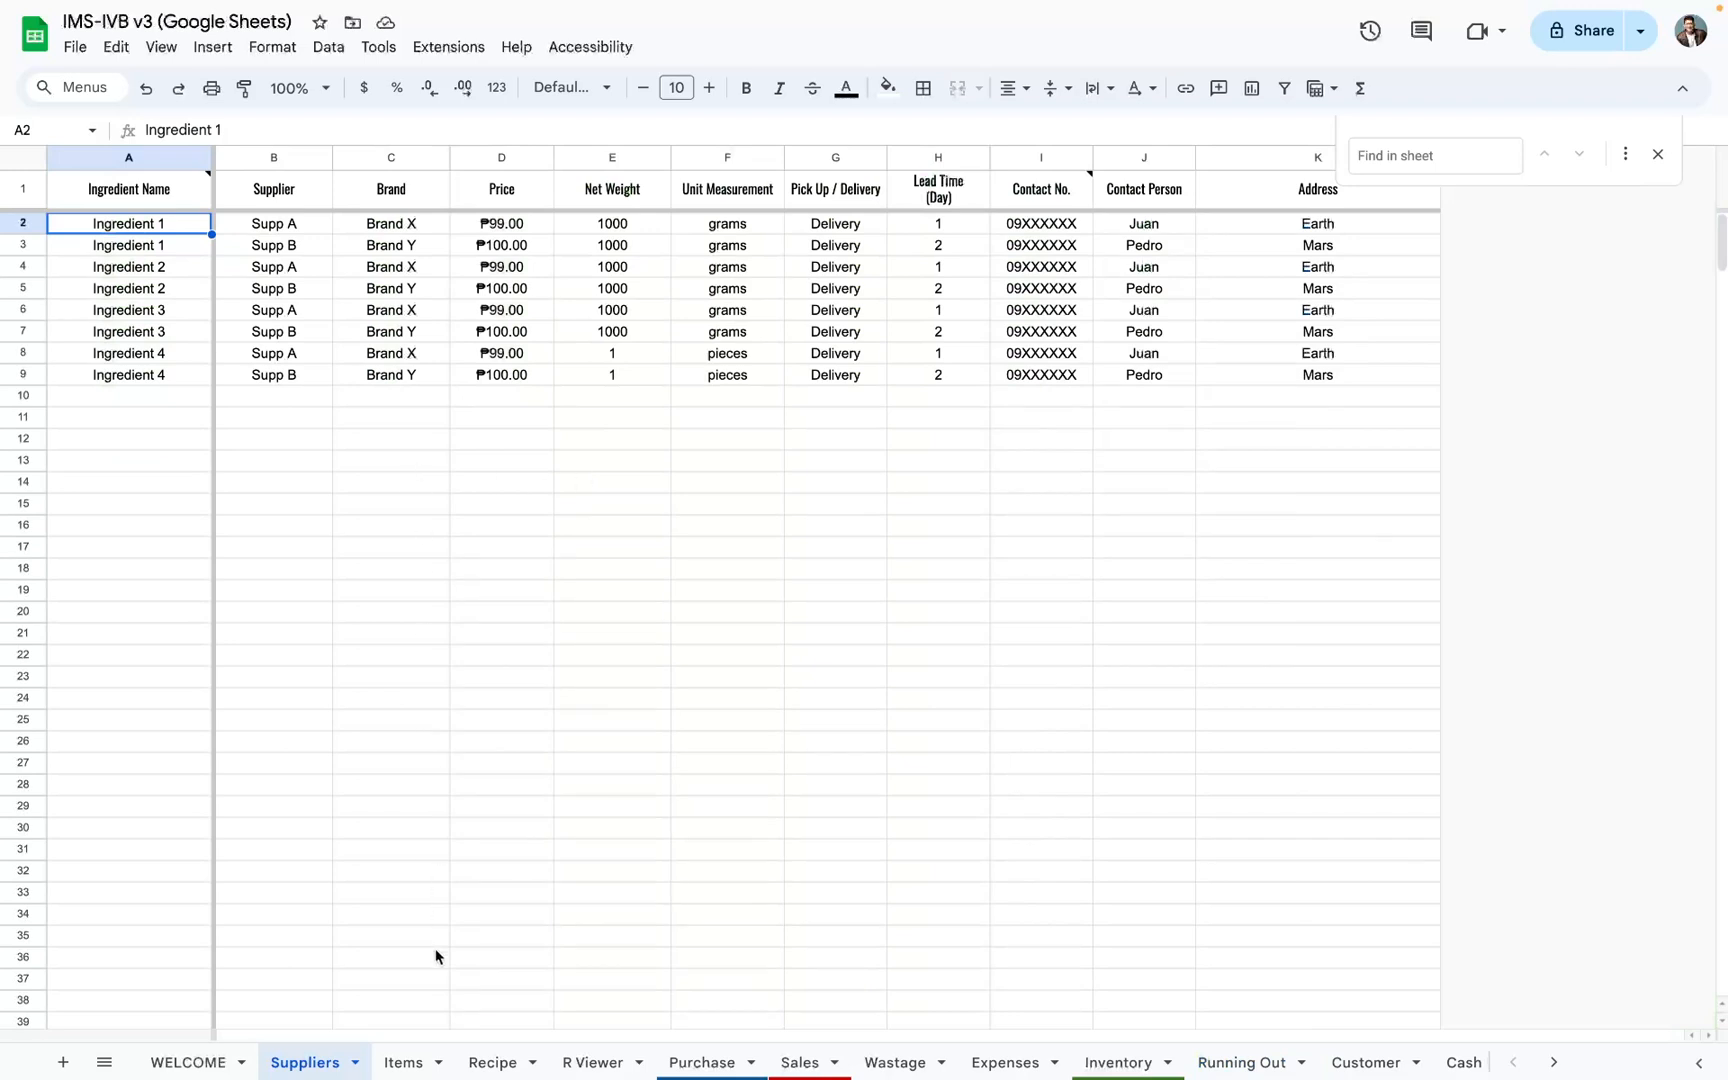
left_click(405, 1058)
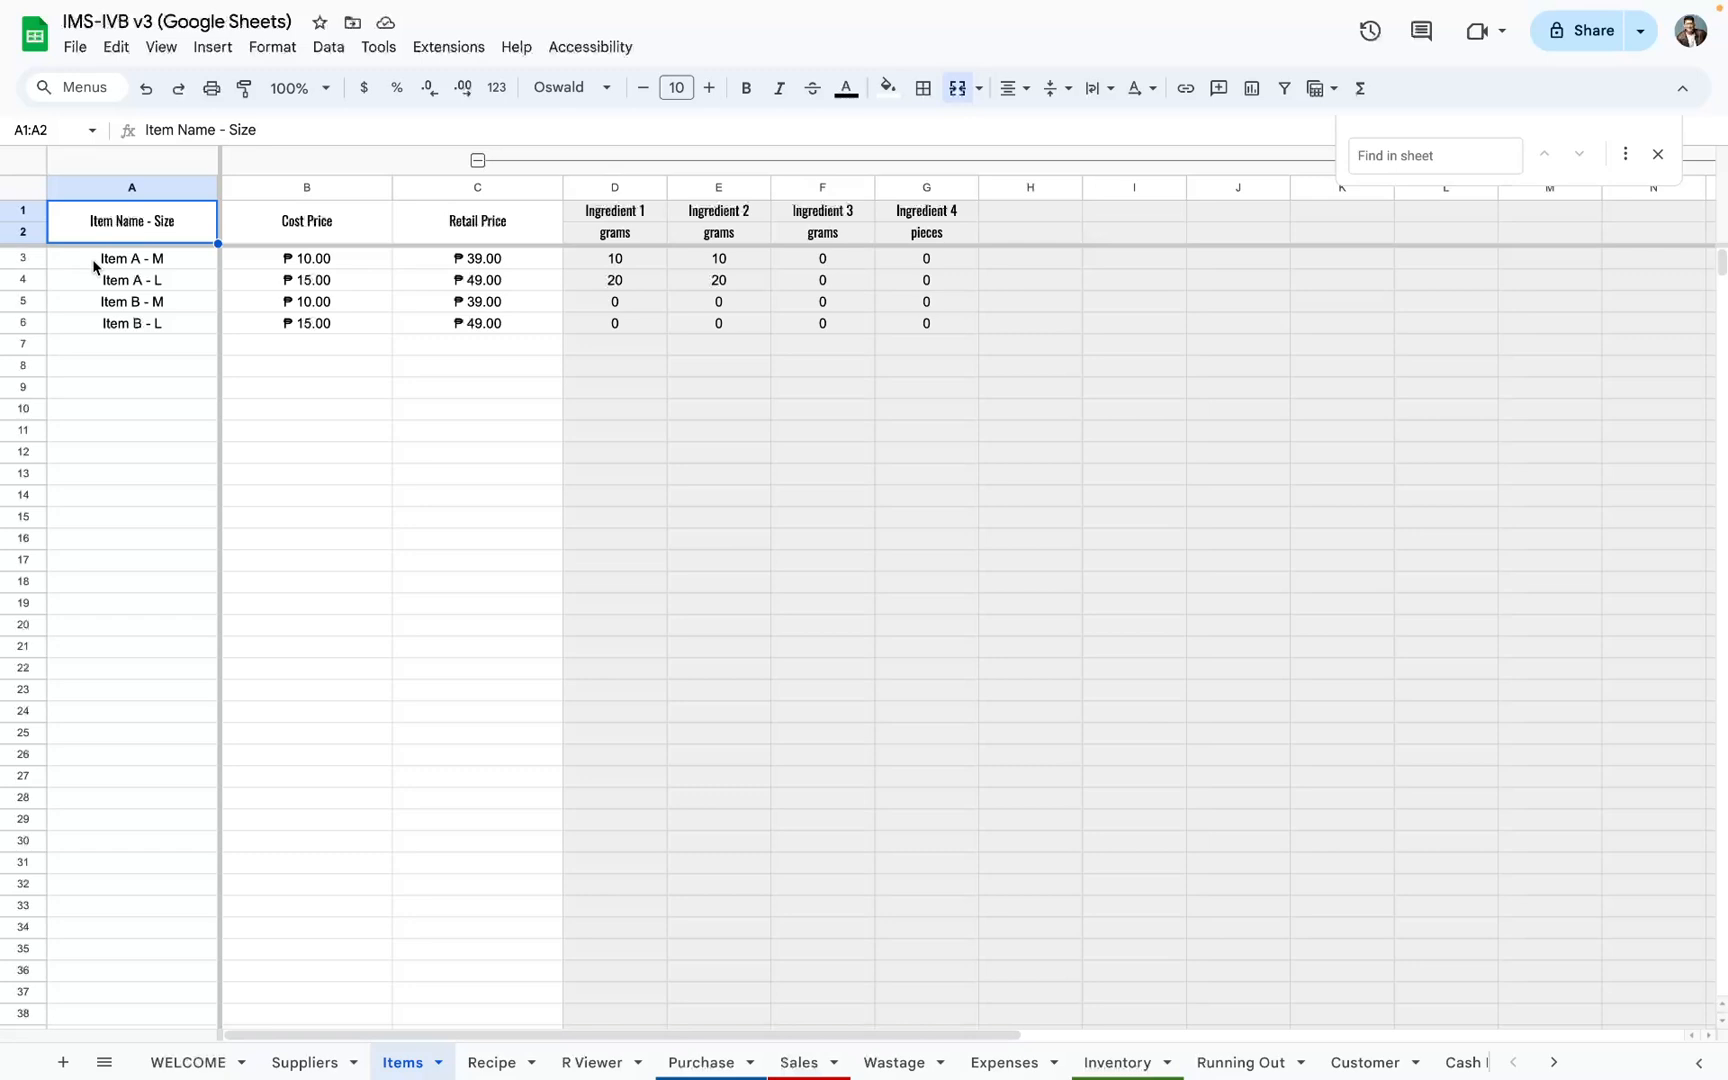
left_click(310, 187)
left_click(444, 192)
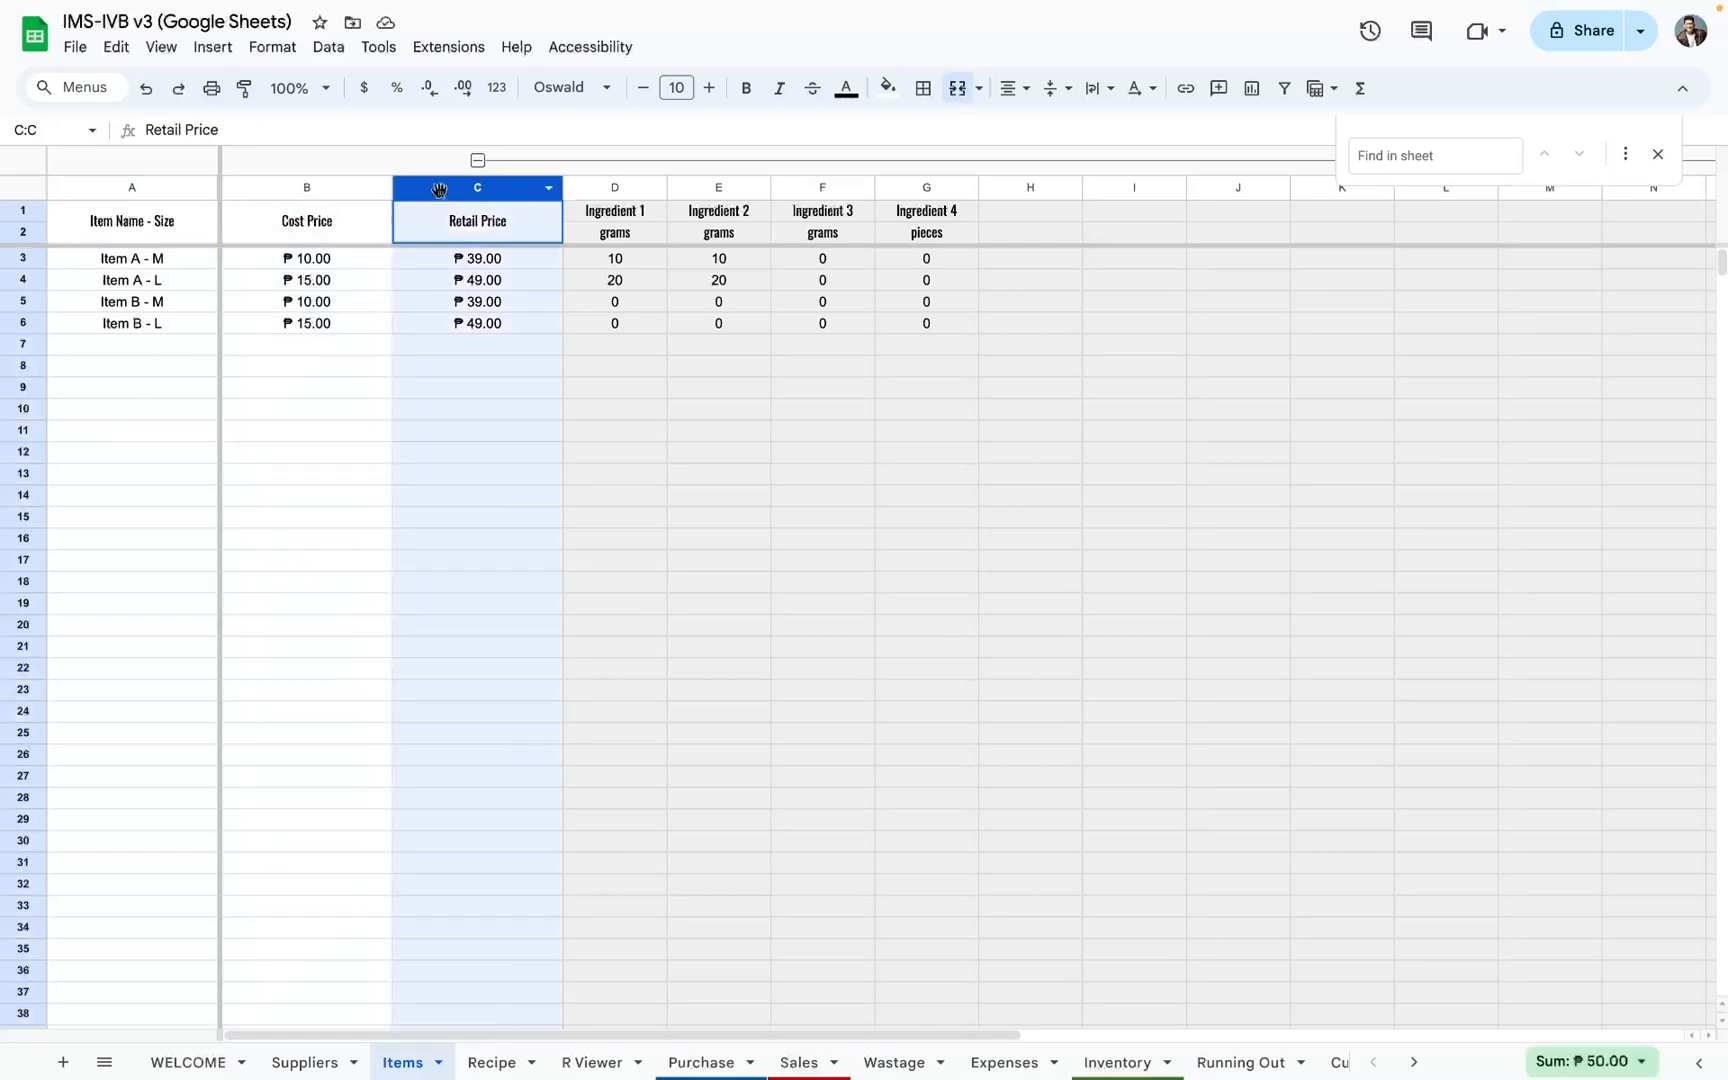
left_click(288, 189)
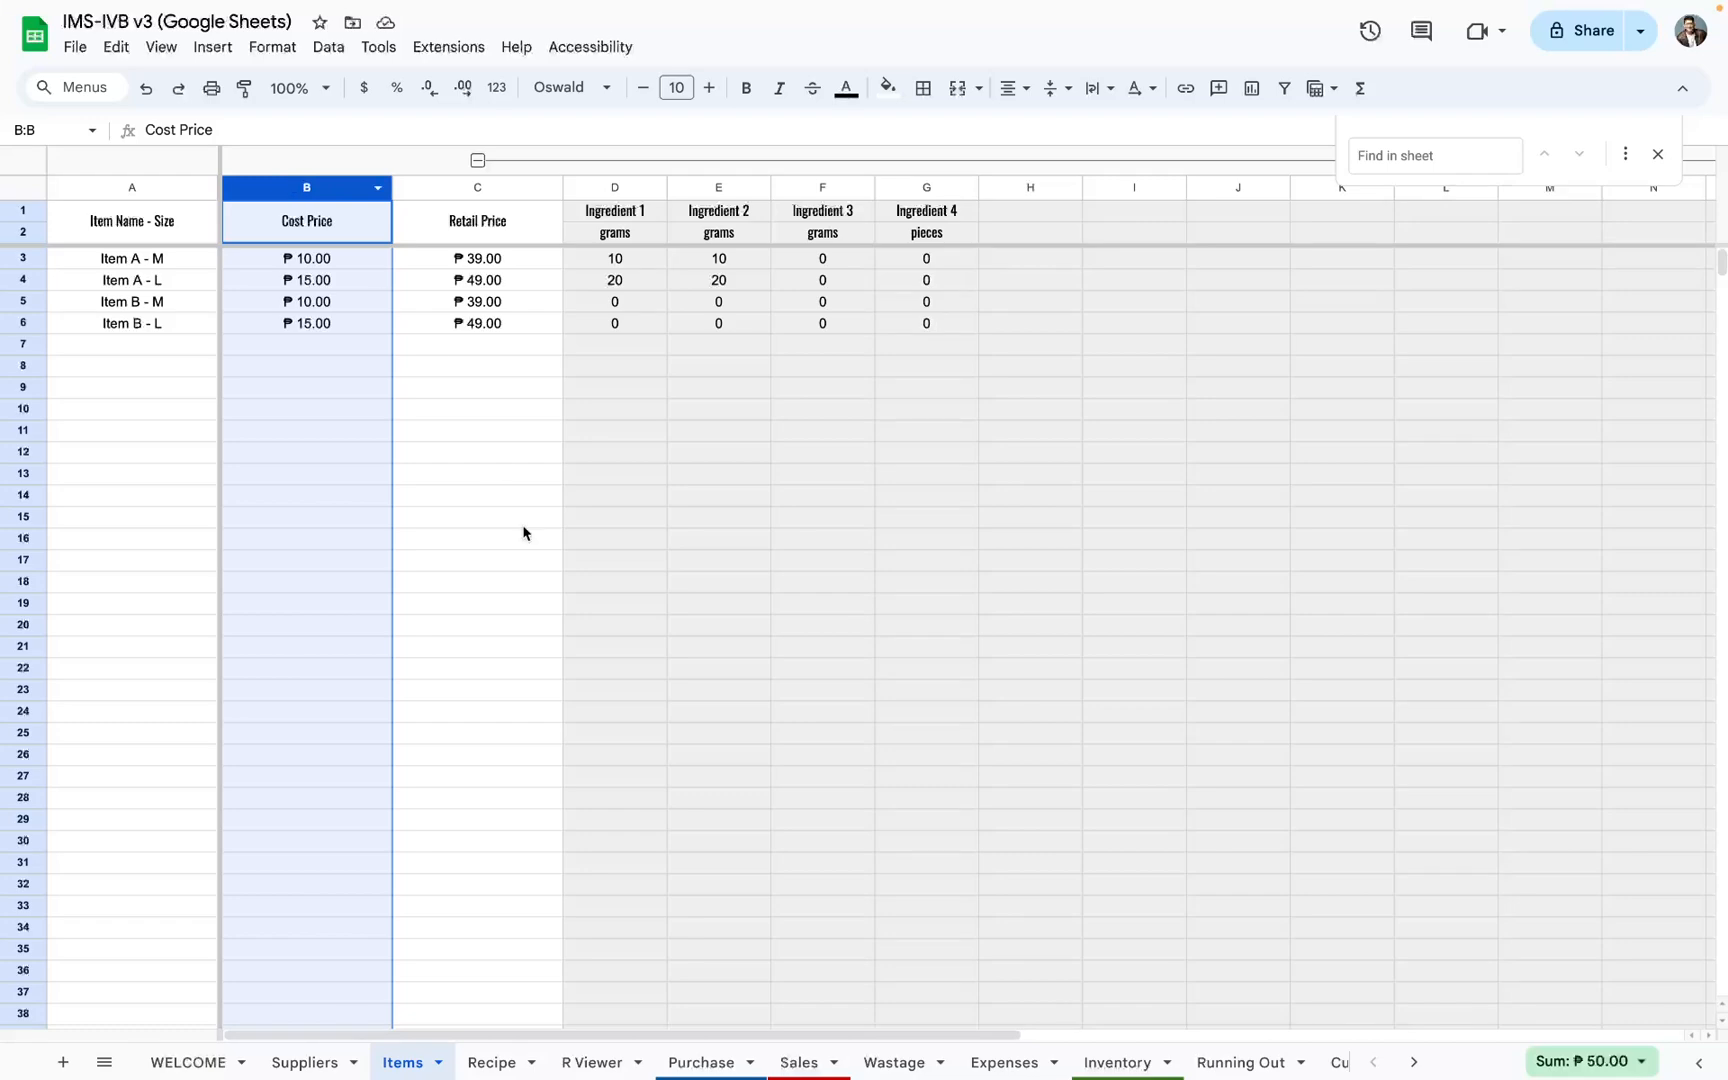
Step: View the ingredient costs on the Recipe sheet and return to the Retail Price column on the Items sheet
left_click(505, 1061)
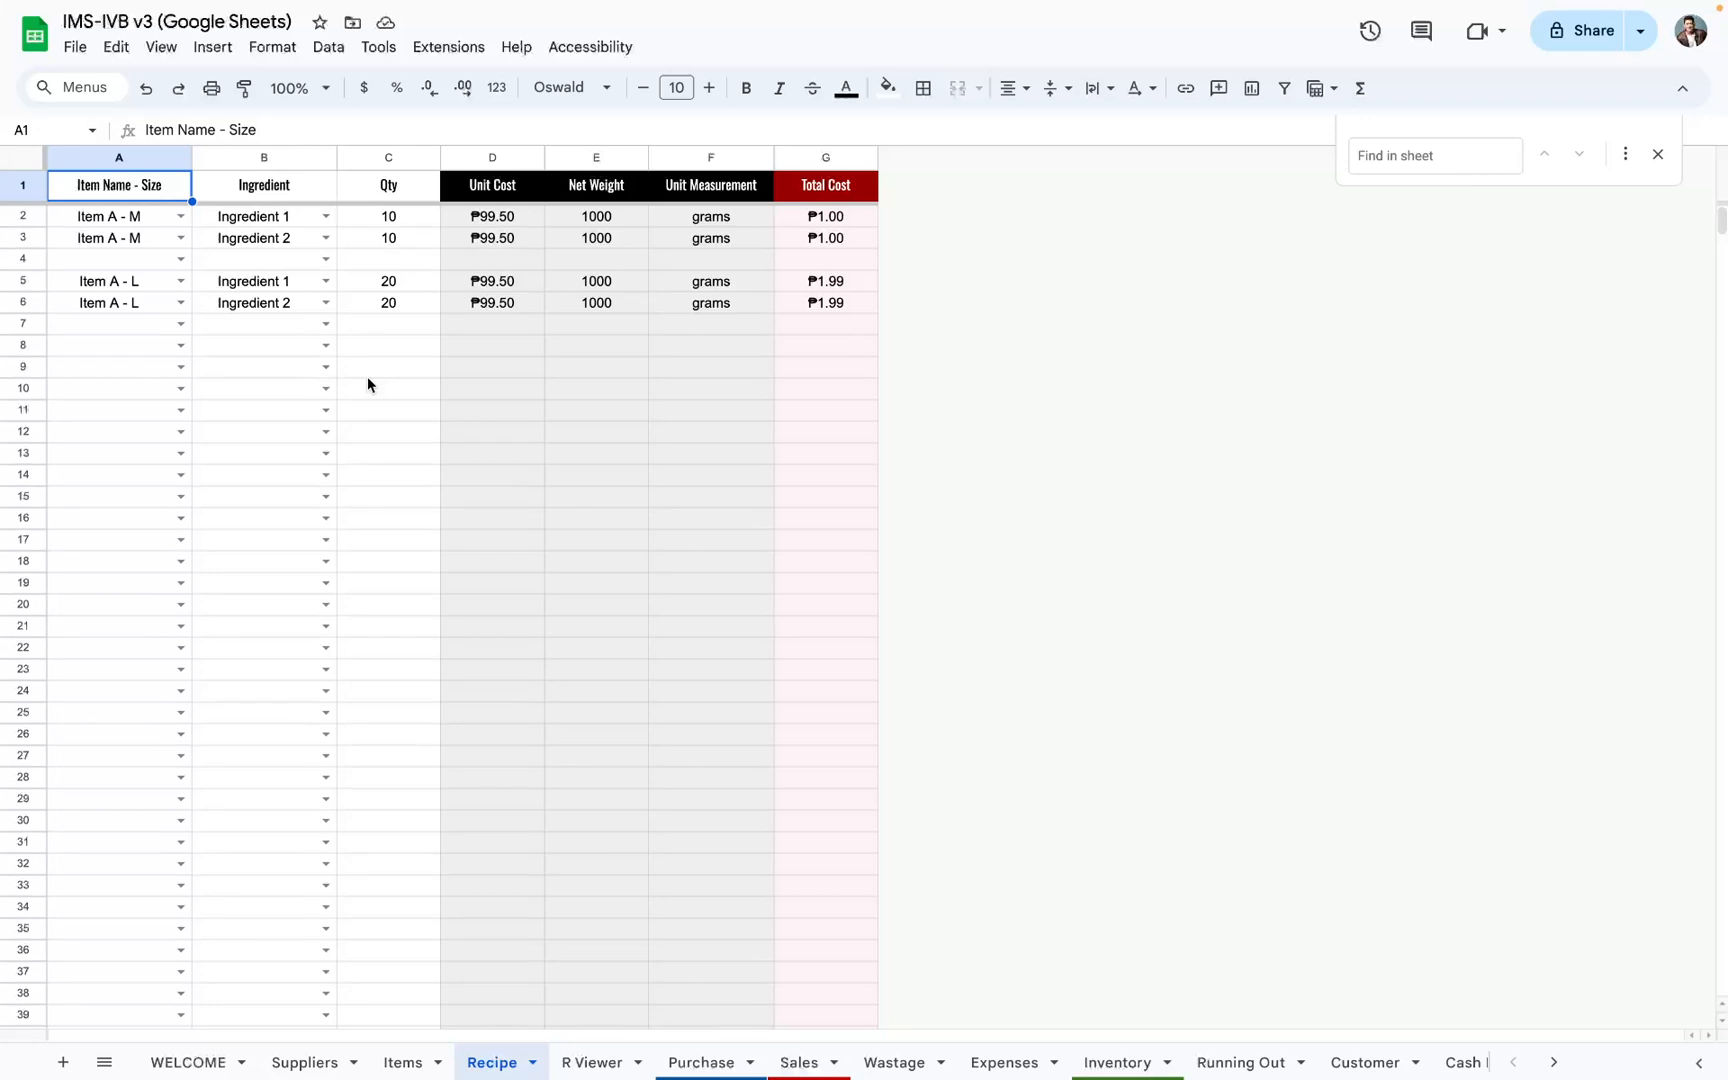
left_click(410, 1060)
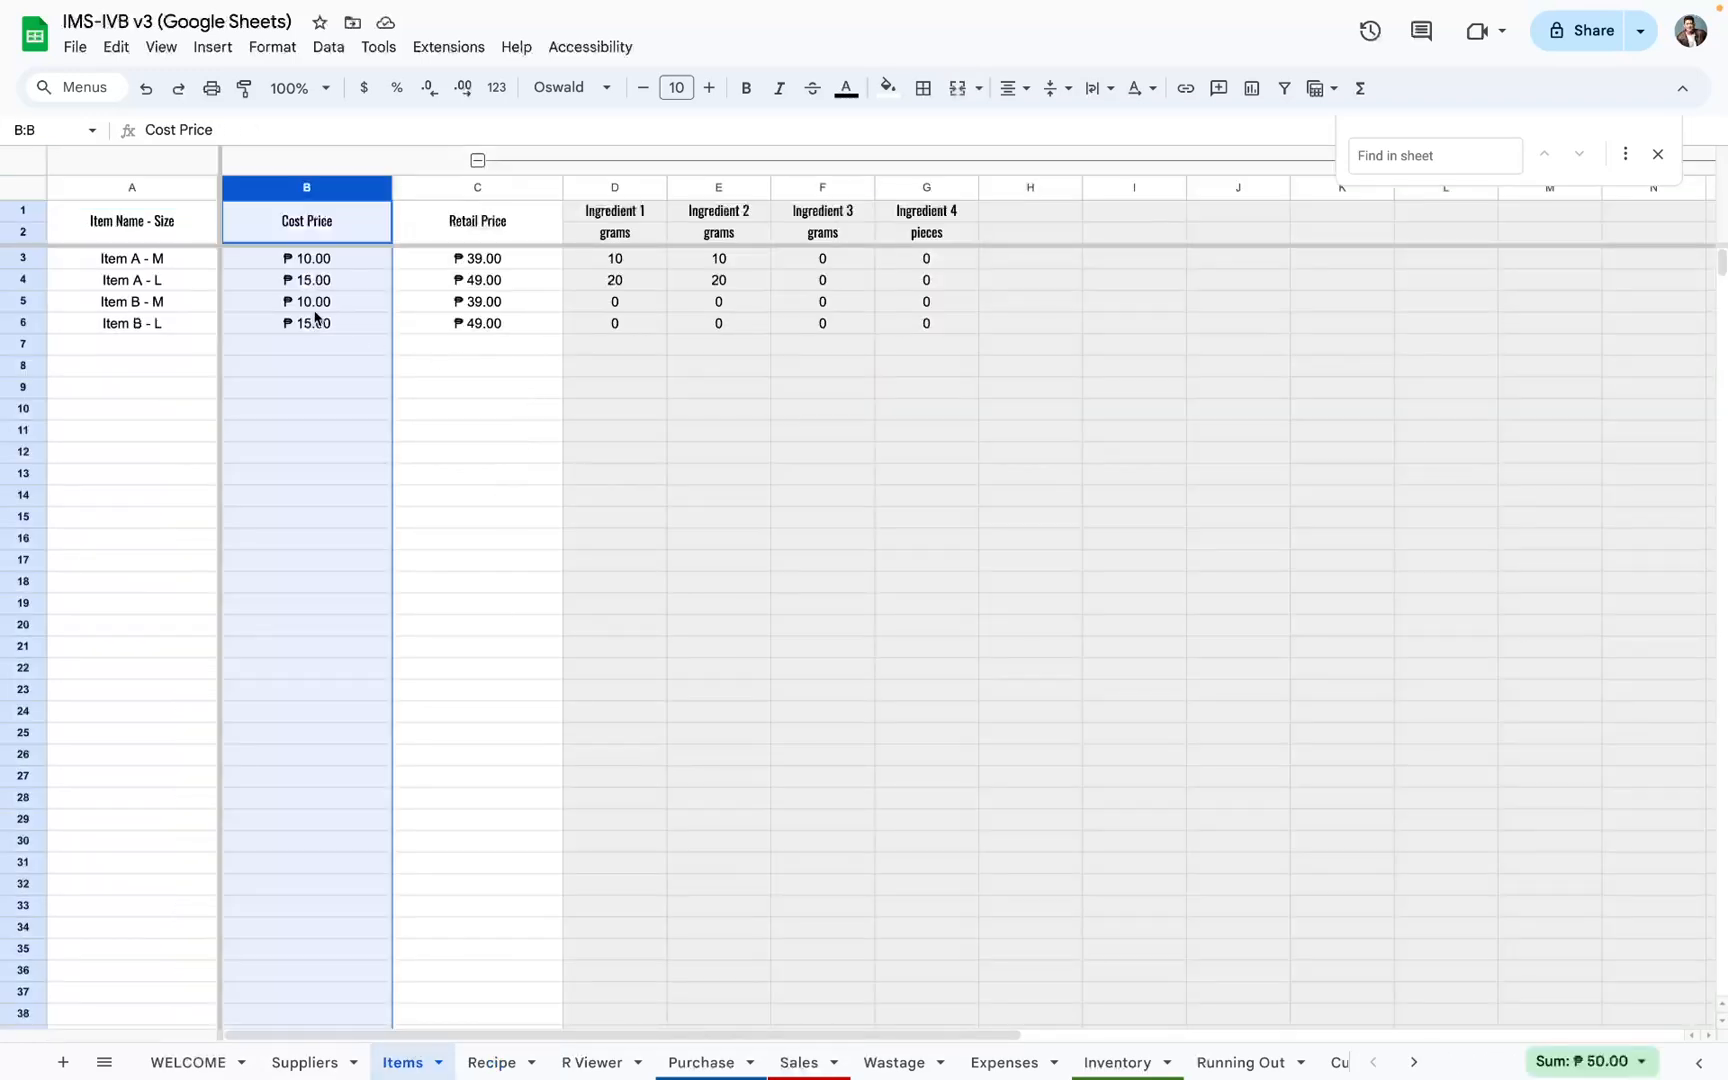
left_click(451, 190)
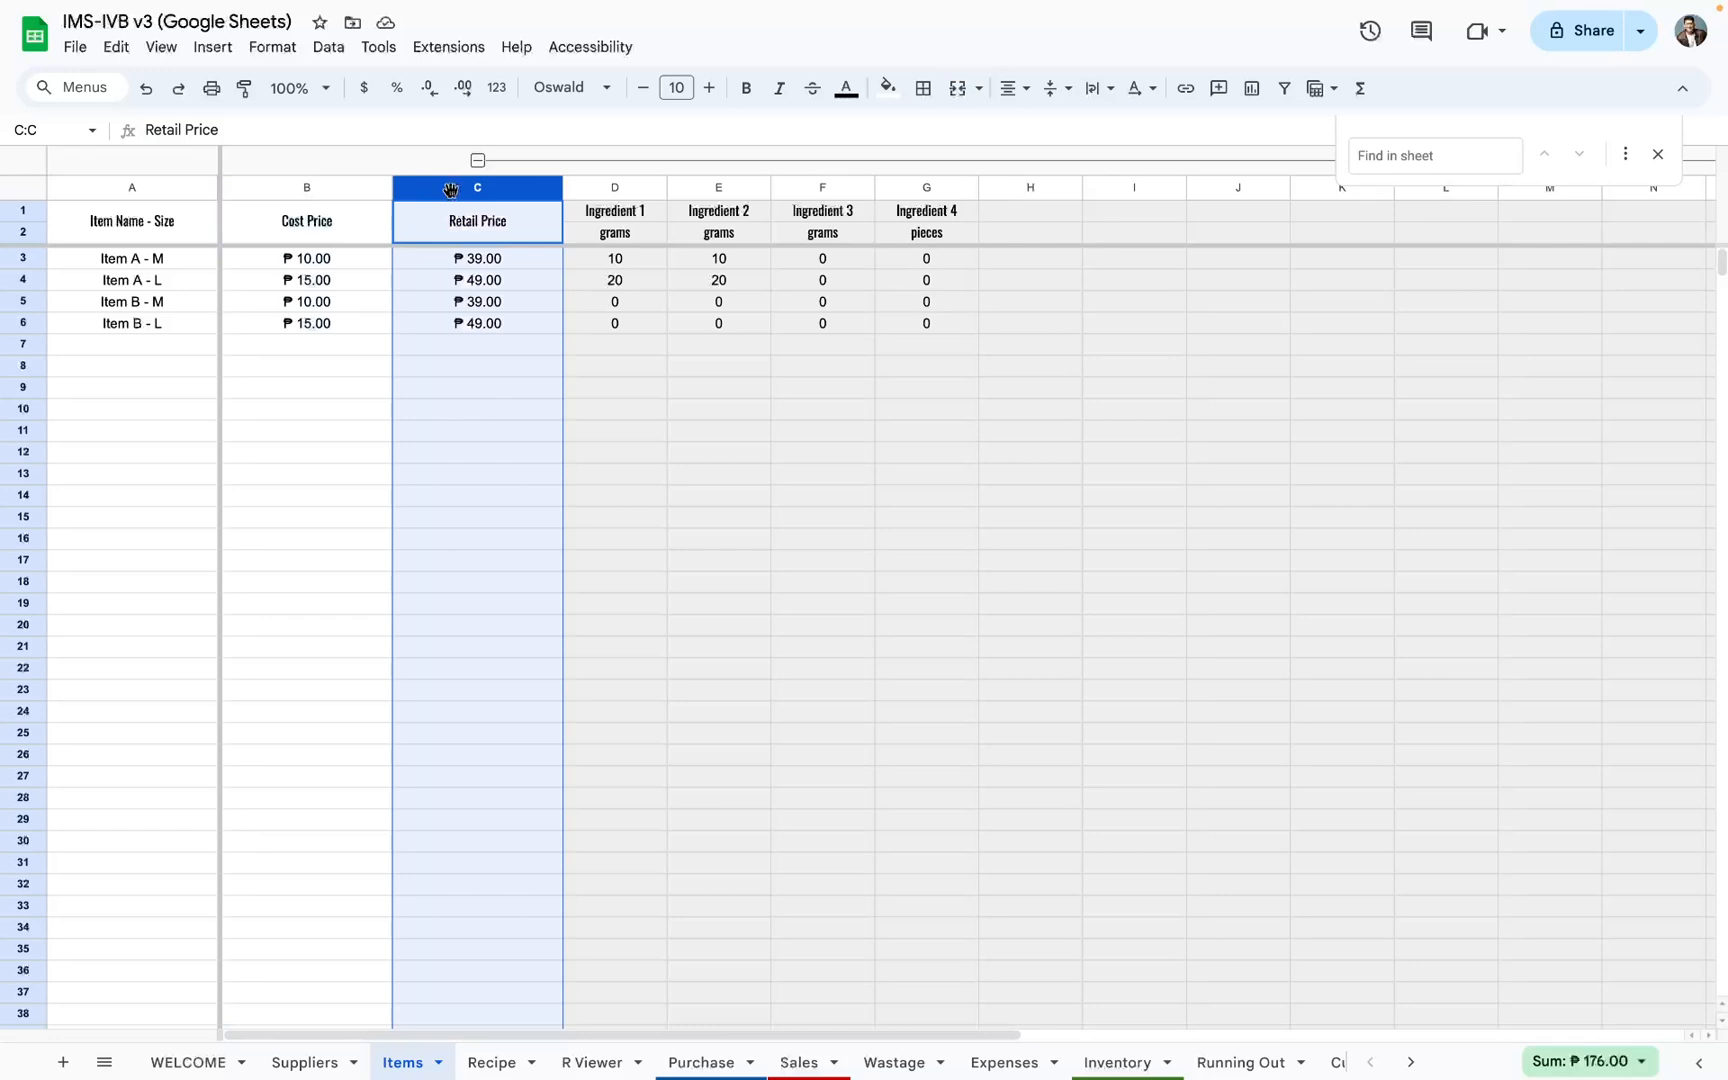
Step: Collapse and re-expand the grouped ingredient columns on the Items sheet, suppressing the protected-range warning for 5 minutes
left_click(597, 163)
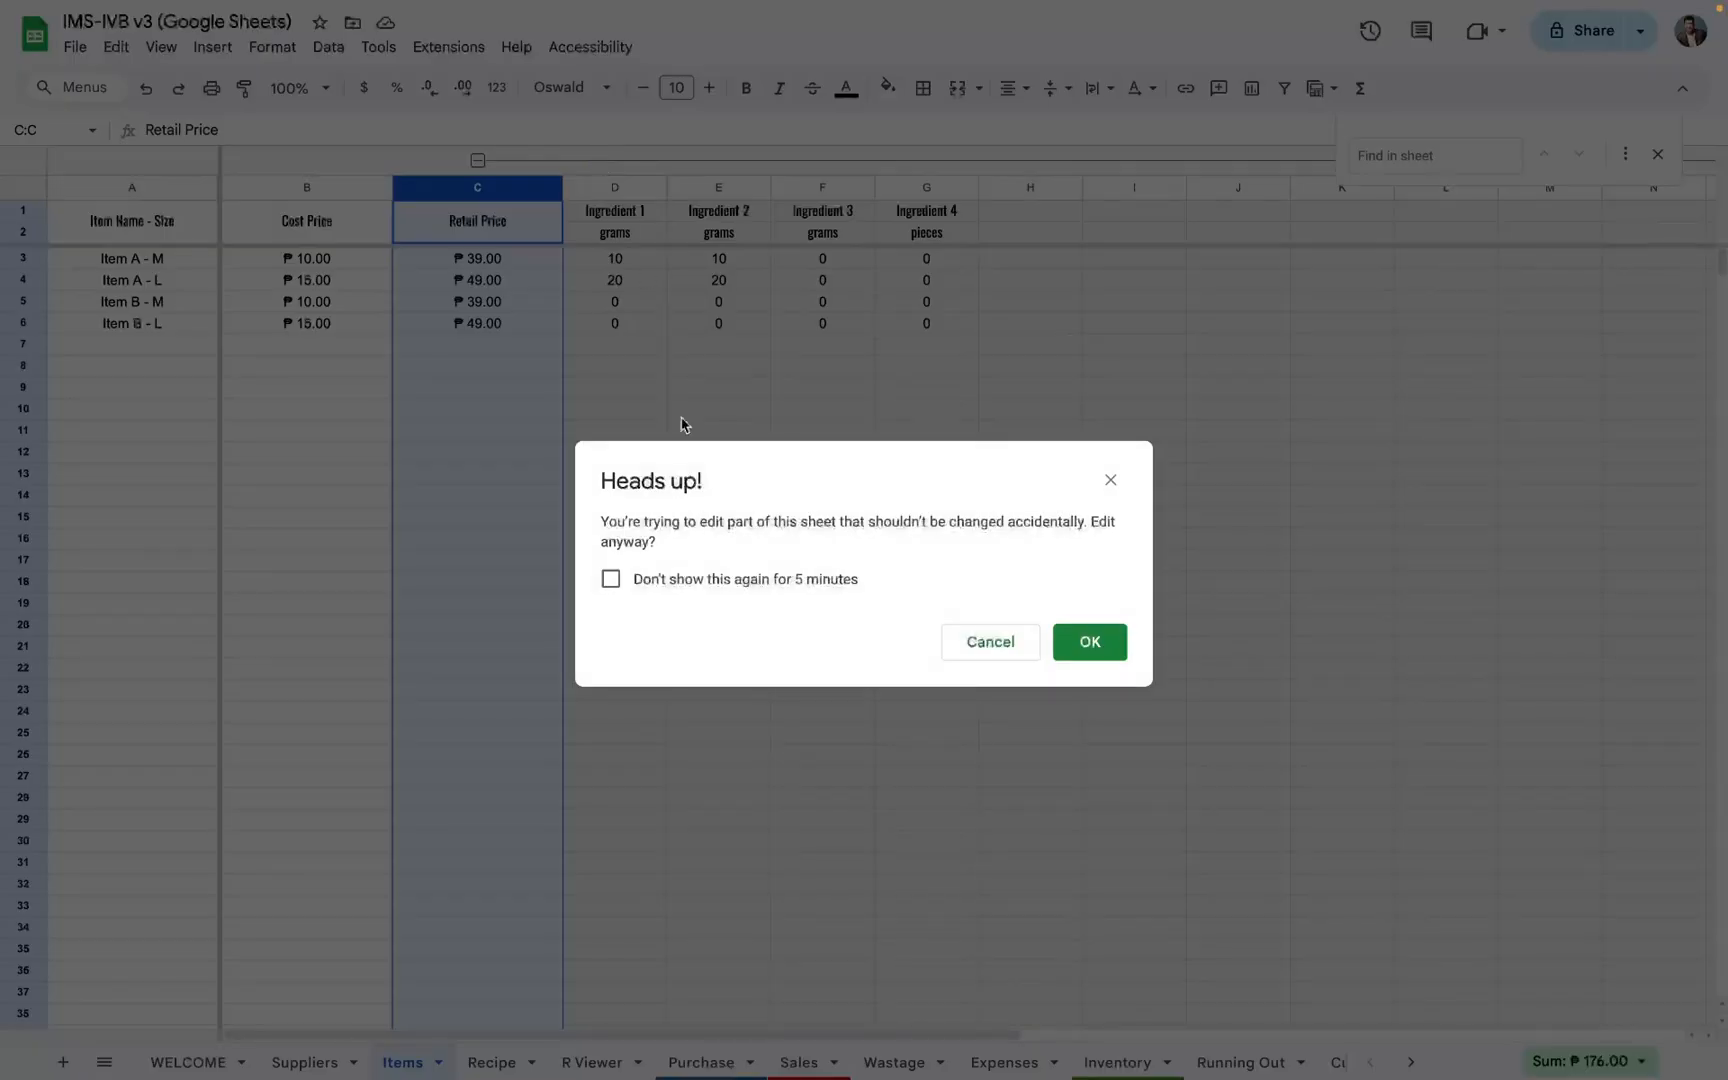
left_click(610, 579)
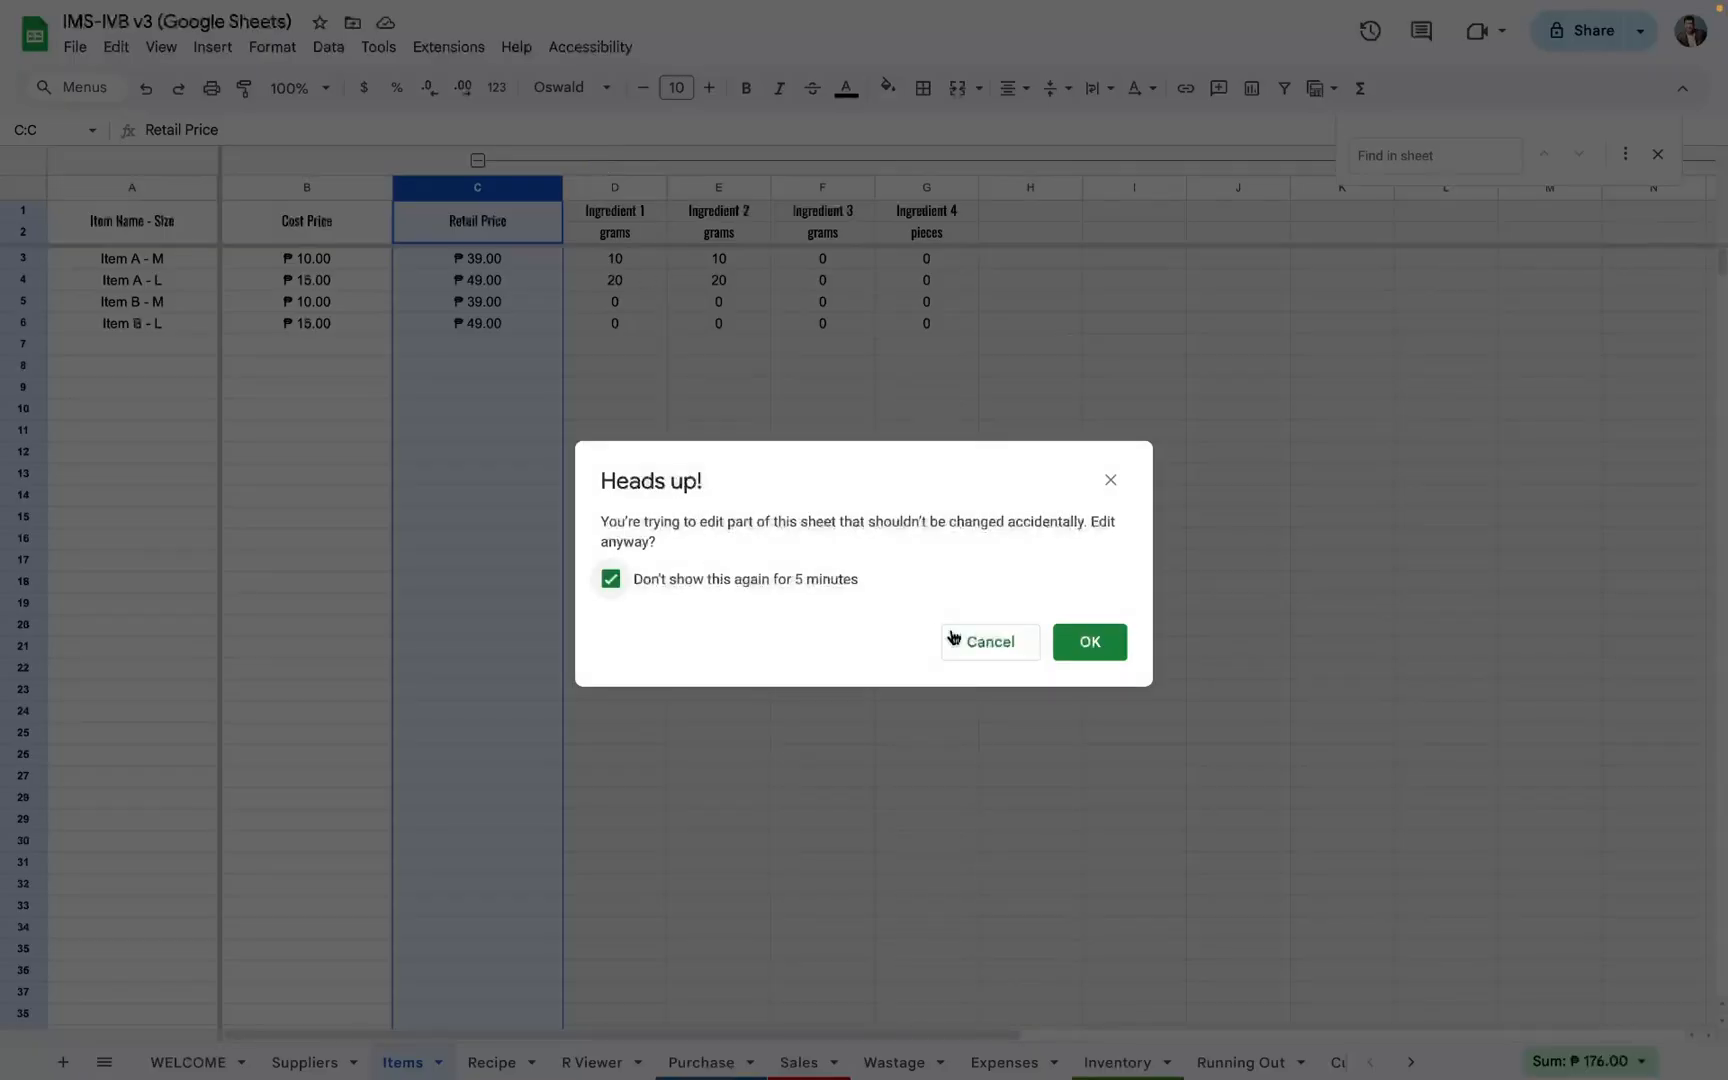
left_click(1090, 648)
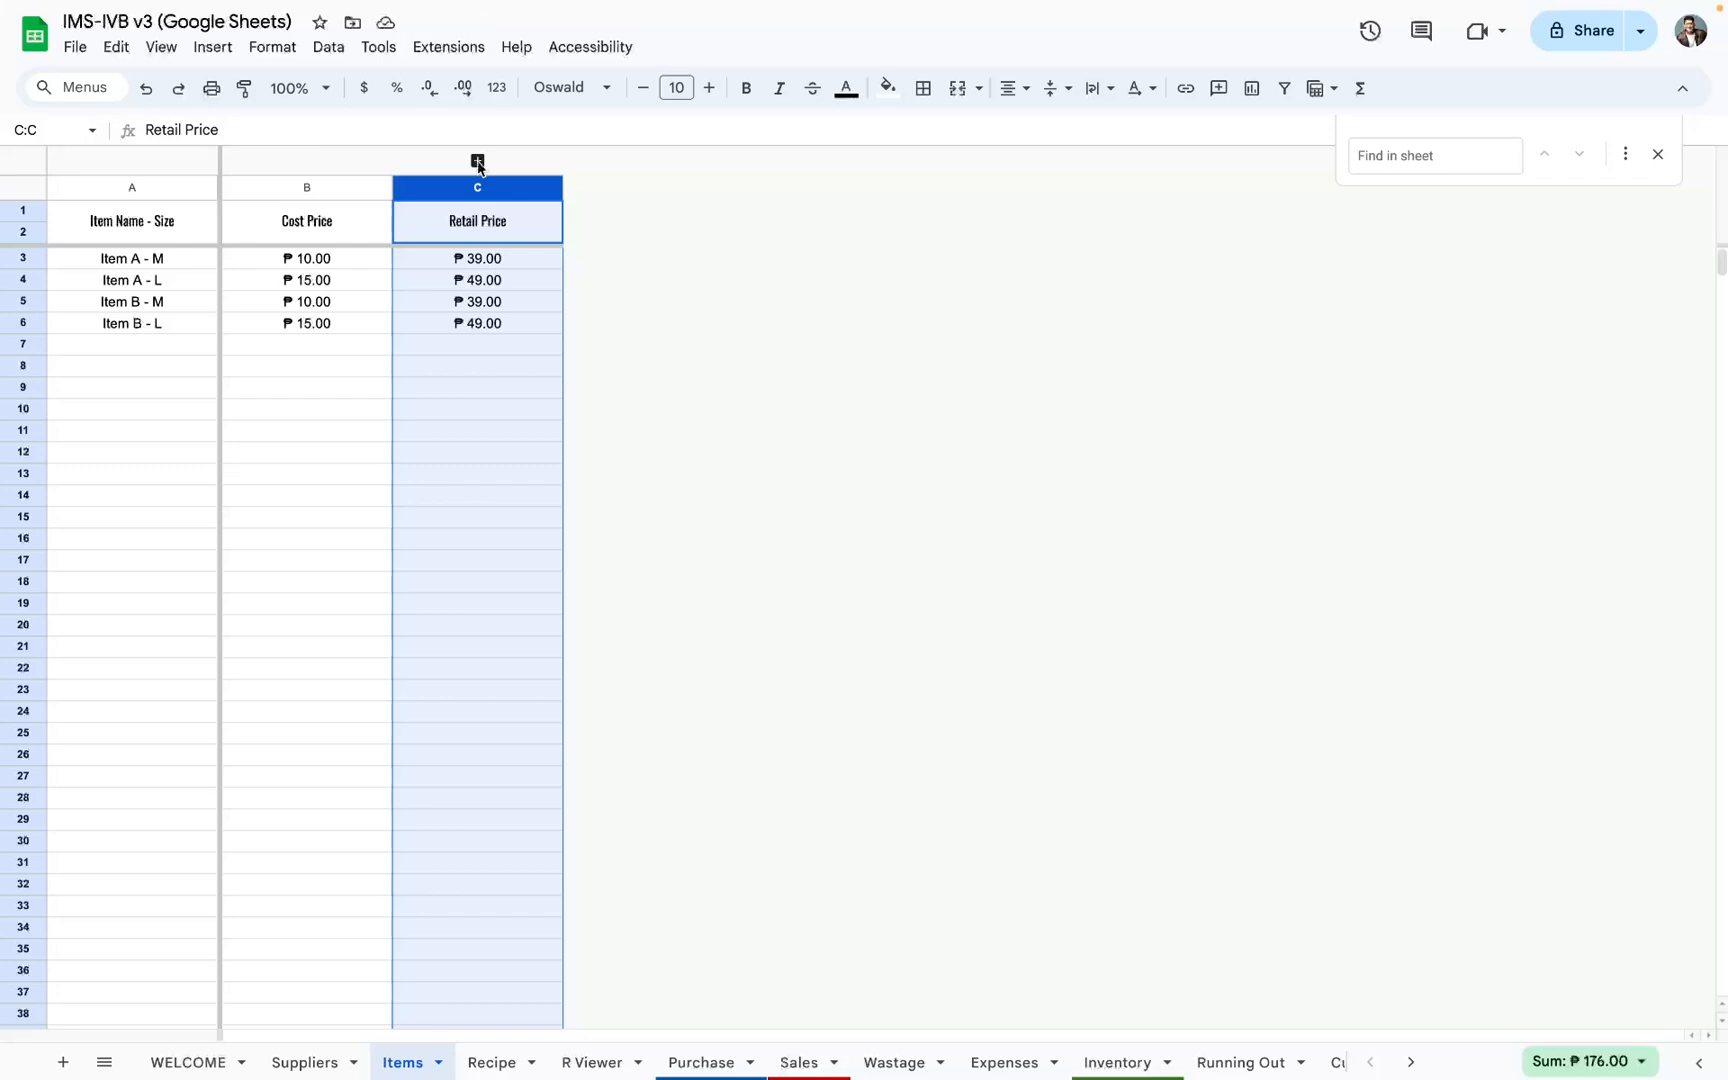
left_click(478, 161)
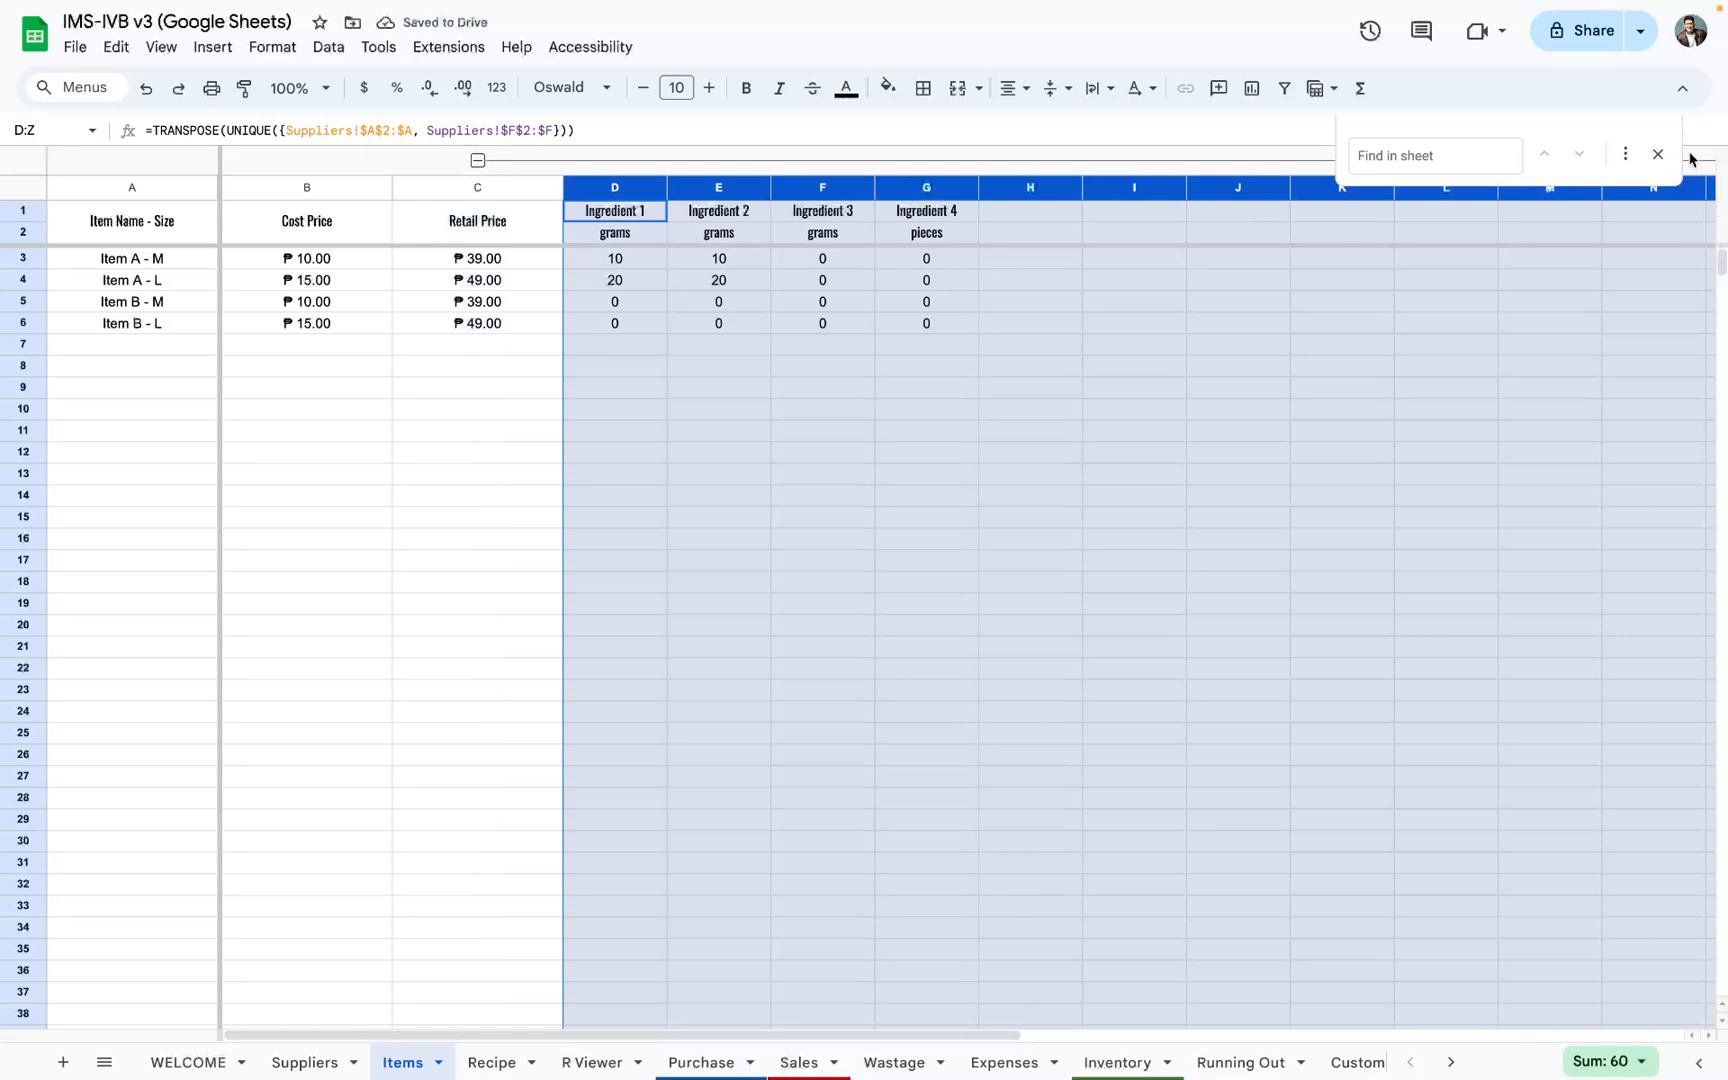
Step: Close the find bar and examine the ingredient headers and quantity formulas across columns D to Z of the Items sheet
left_click(1658, 154)
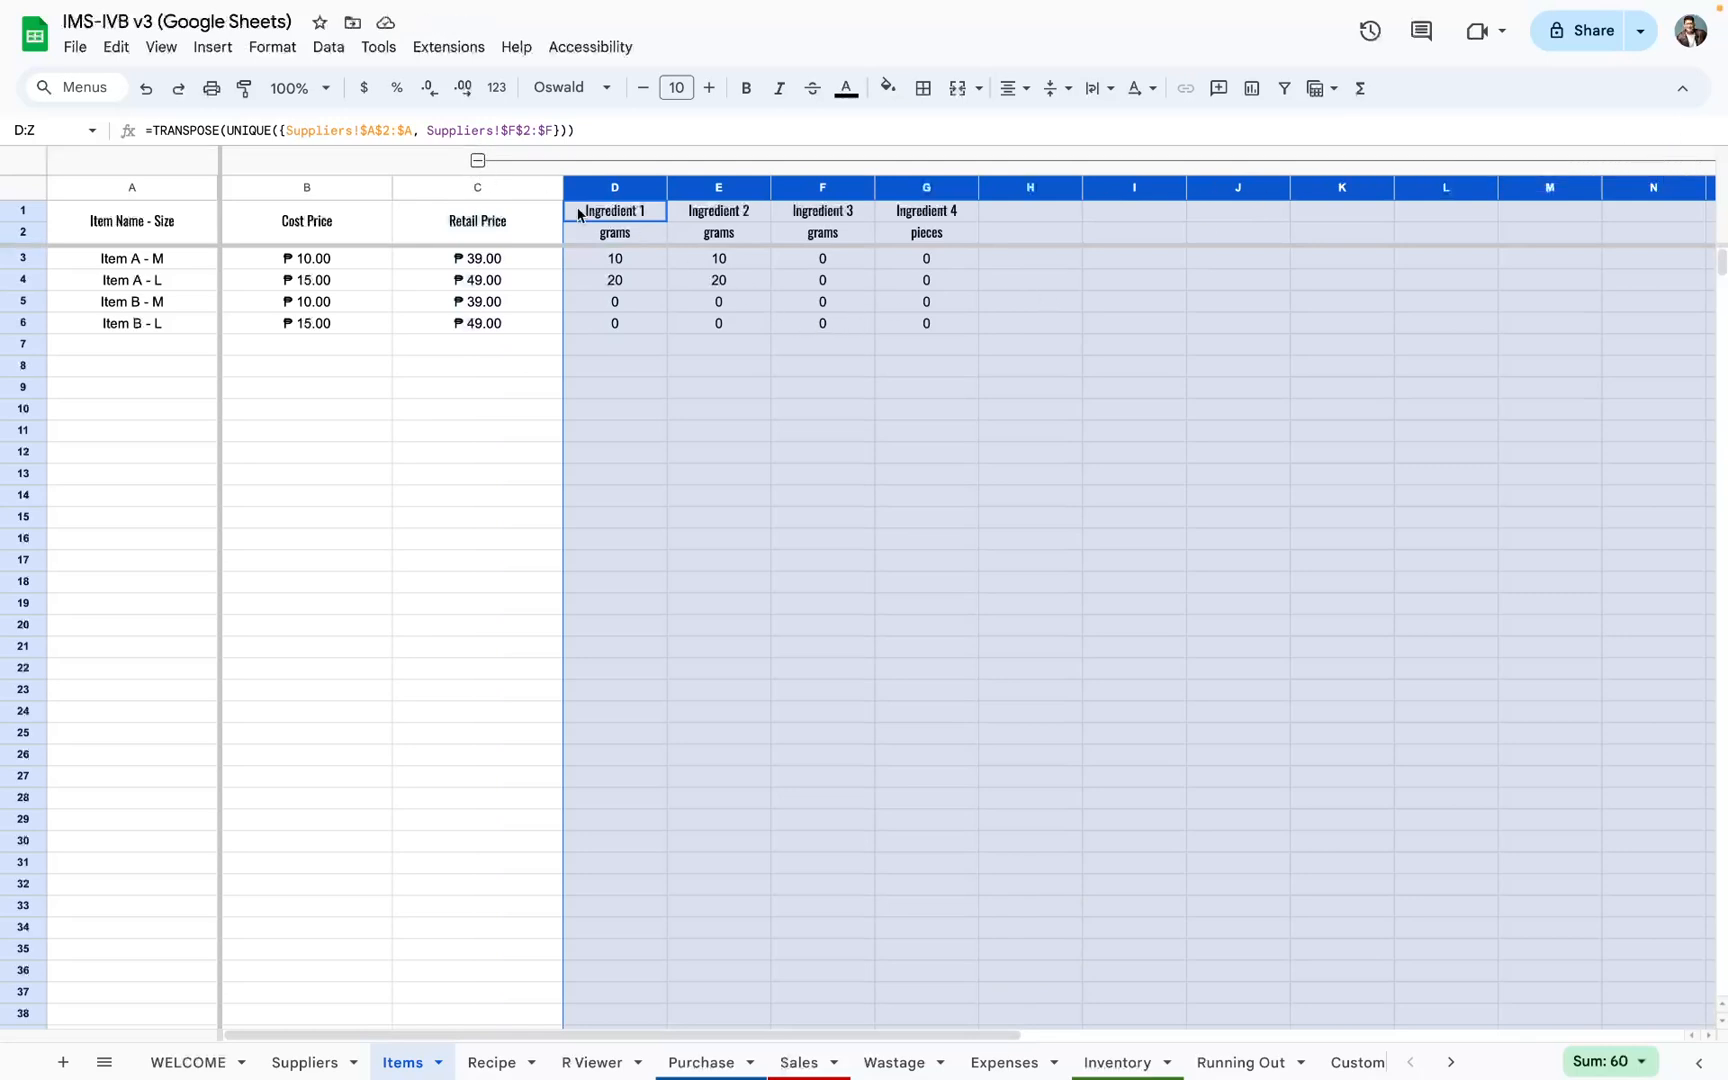
left_click_drag(615, 212, 1489, 238)
left_click_drag(1520, 240, 1612, 242)
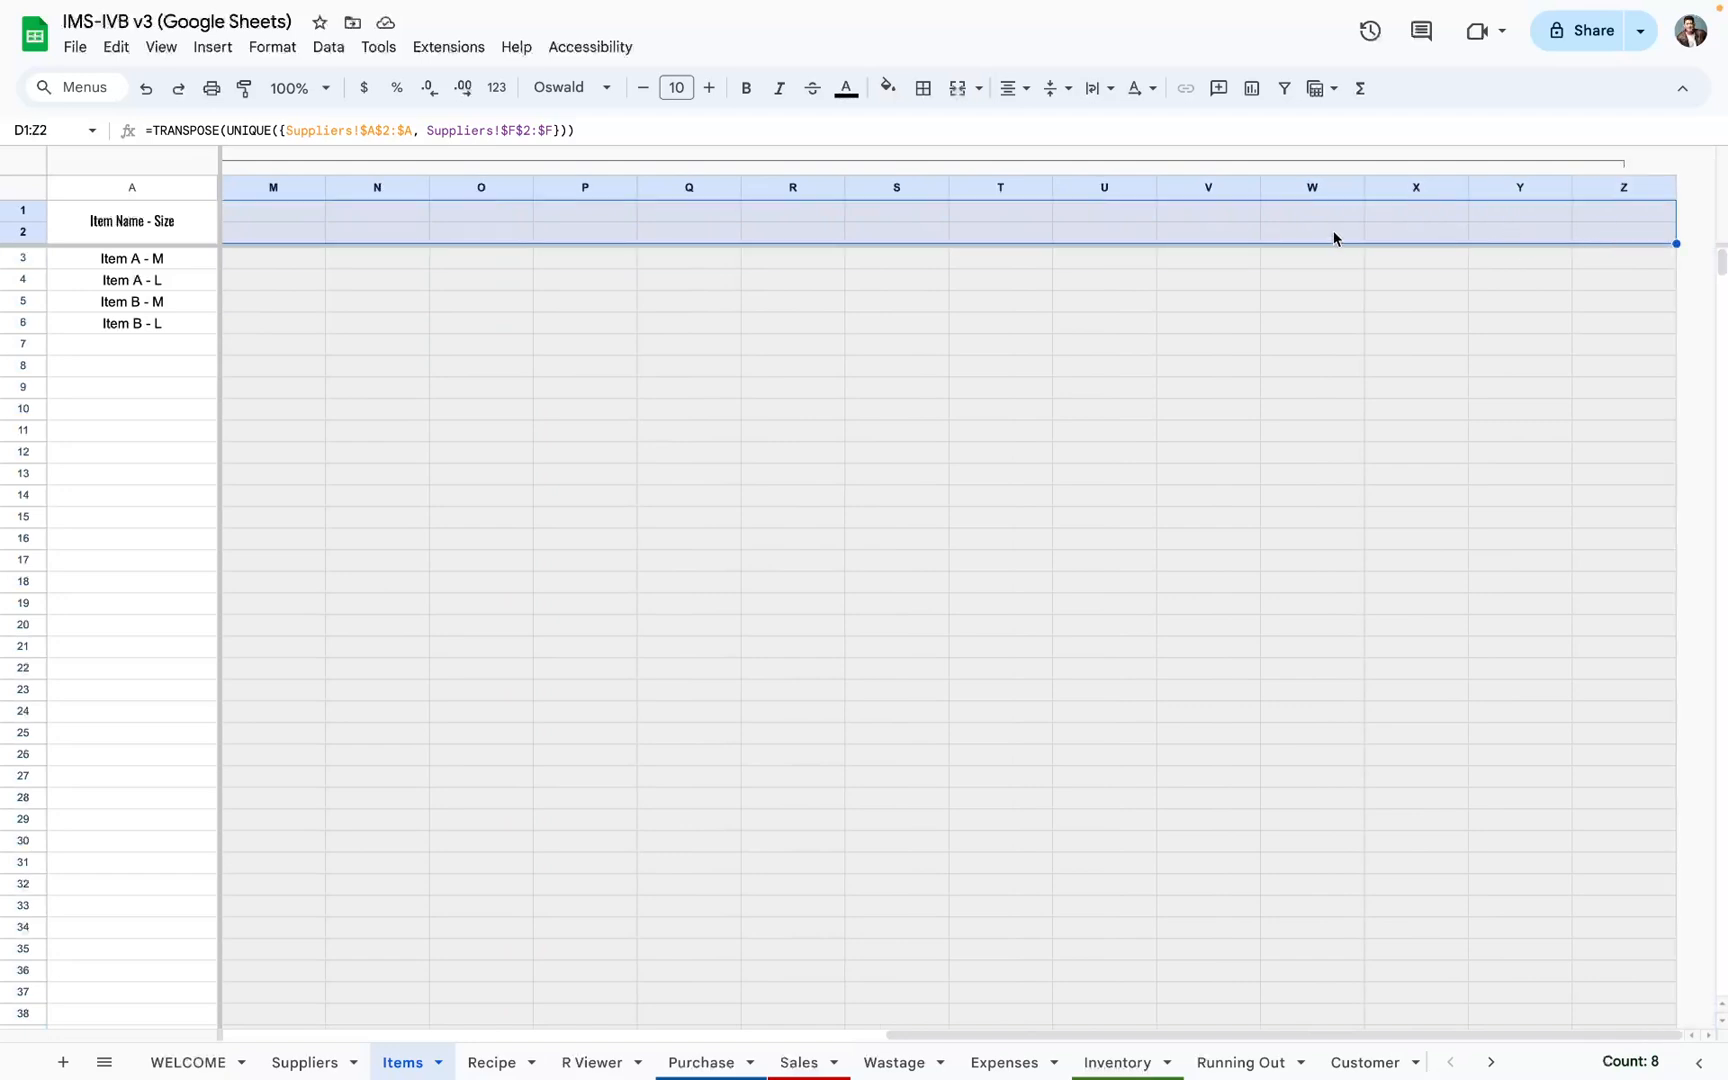
scroll(1100, 270, "left", 10)
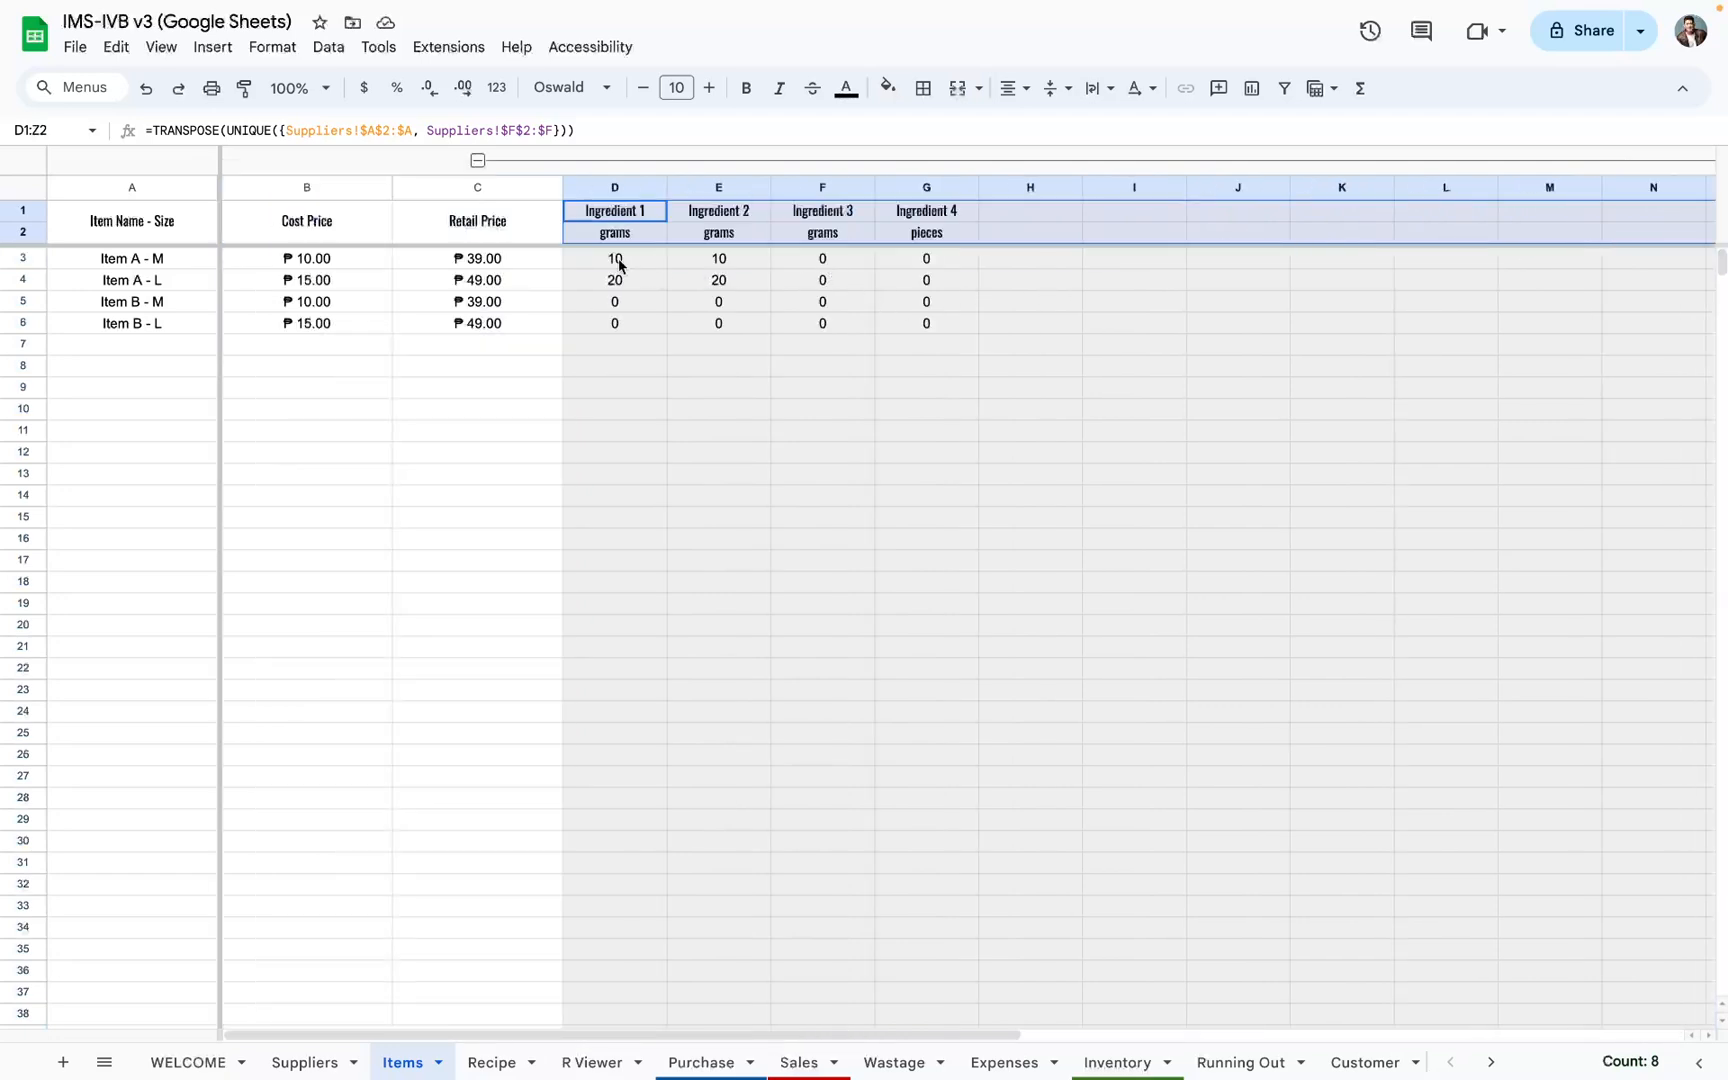
left_click_drag(619, 263, 1594, 659)
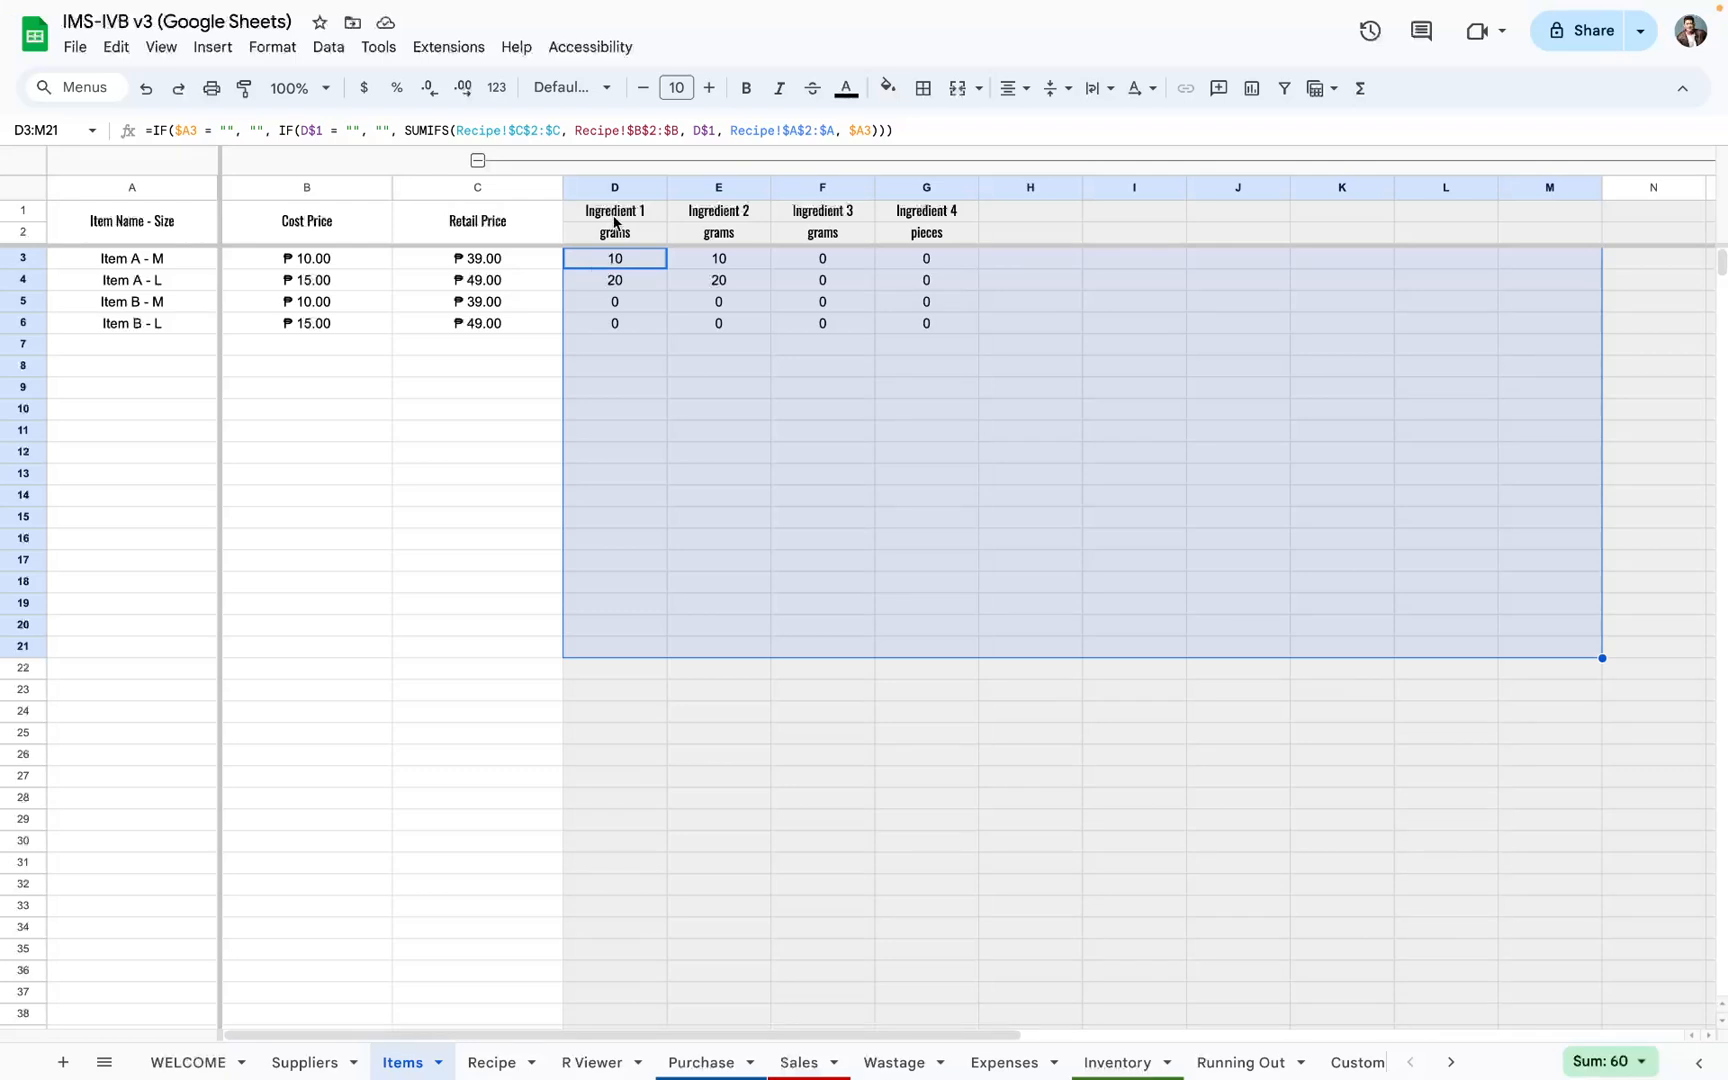
left_click_drag(615, 222, 1660, 798)
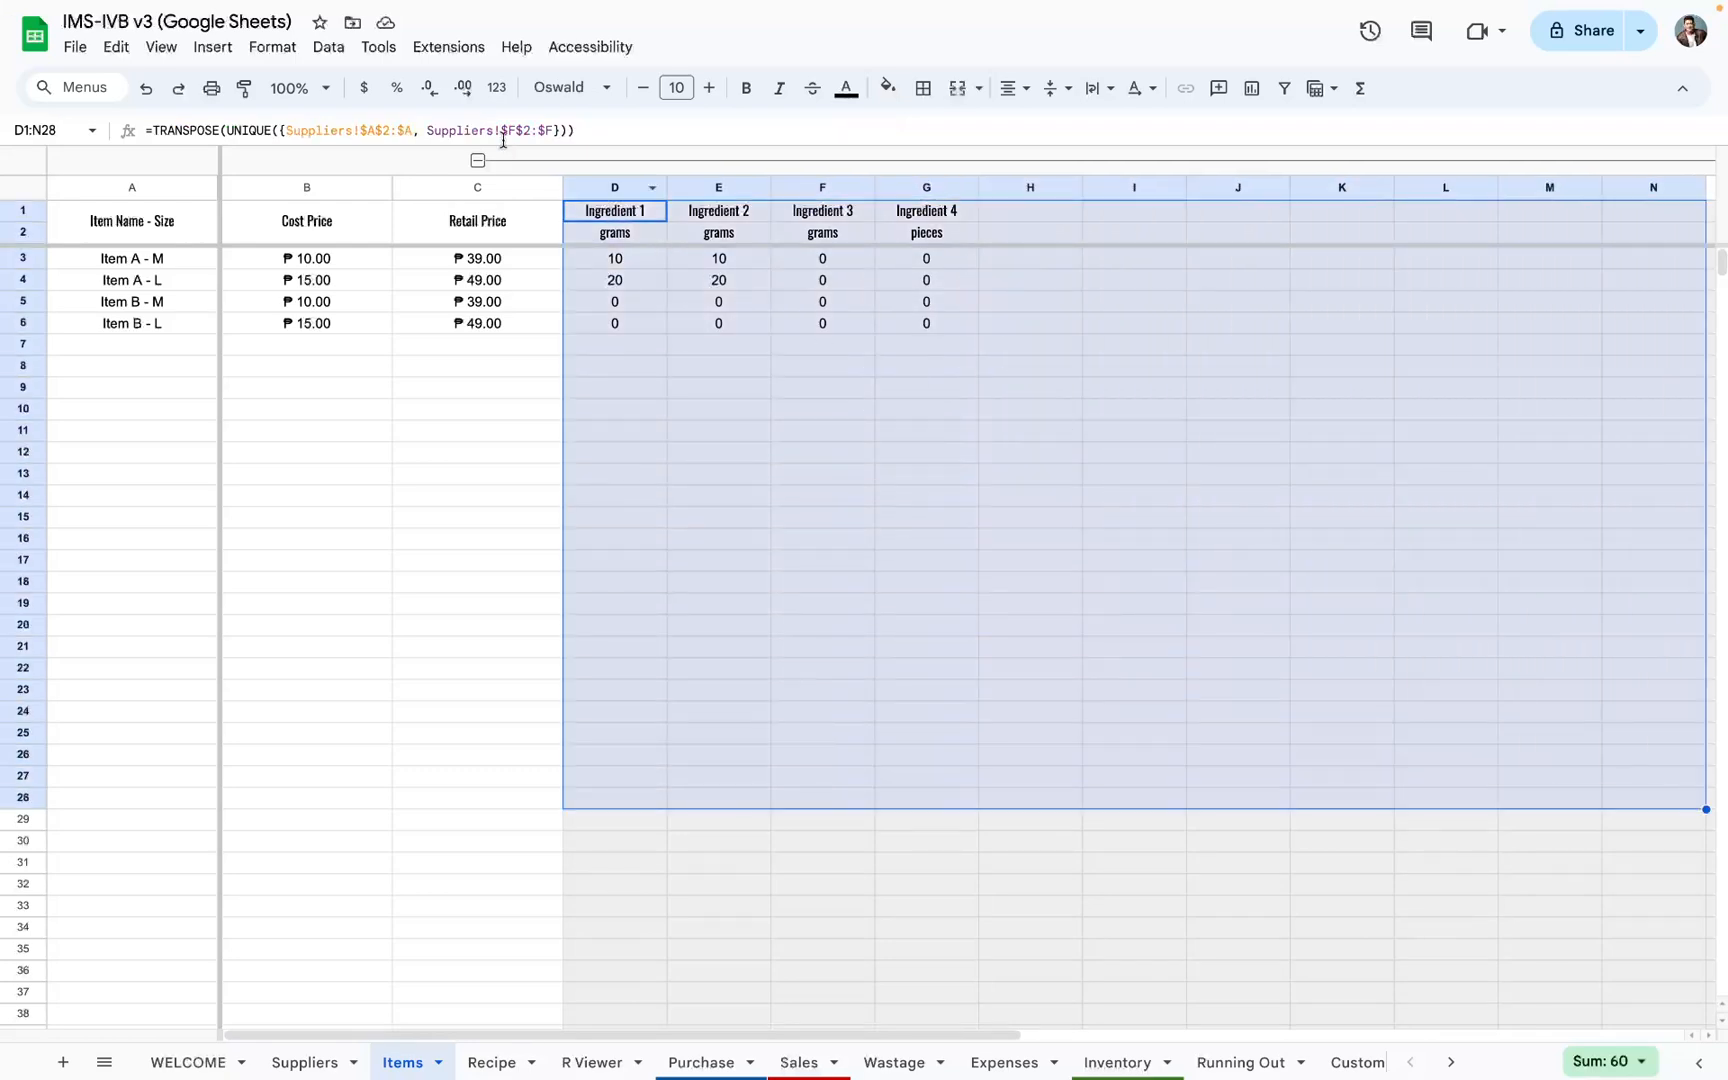
left_click(615, 198)
scroll(1381, 231, "right", 10)
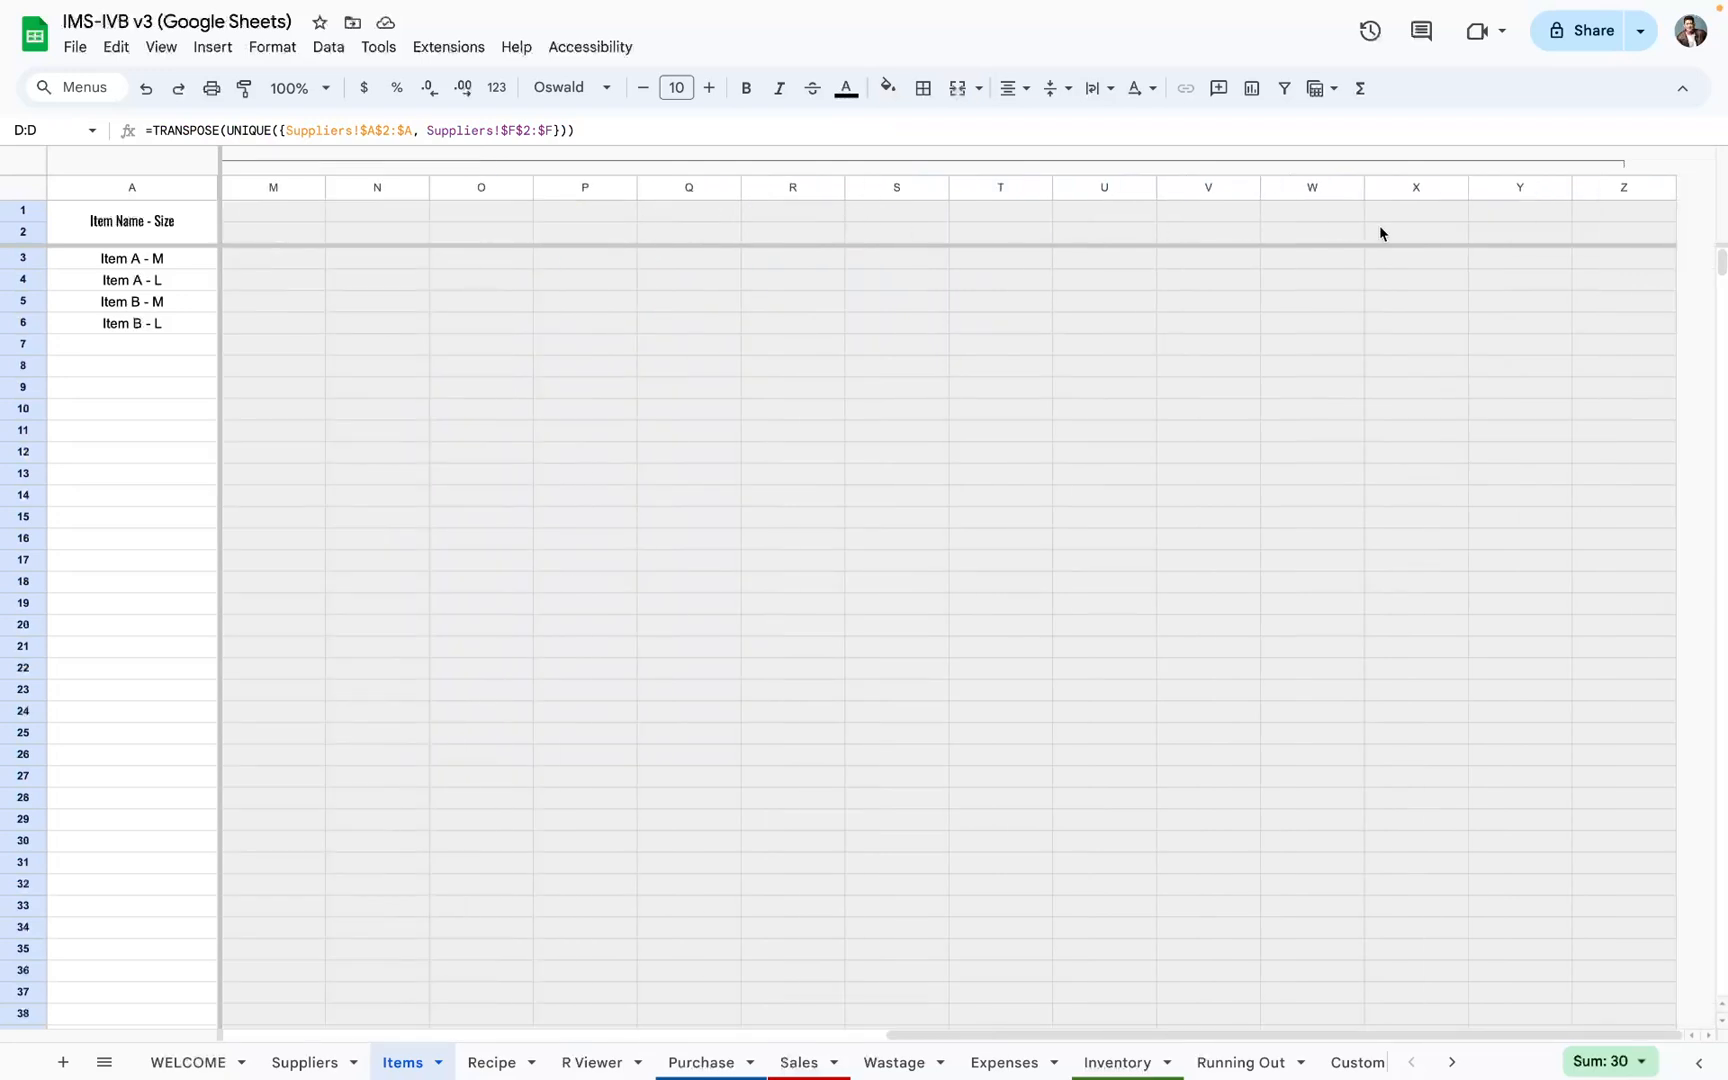
left_click(1580, 195, "shift")
scroll(1556, 205, "left", 11)
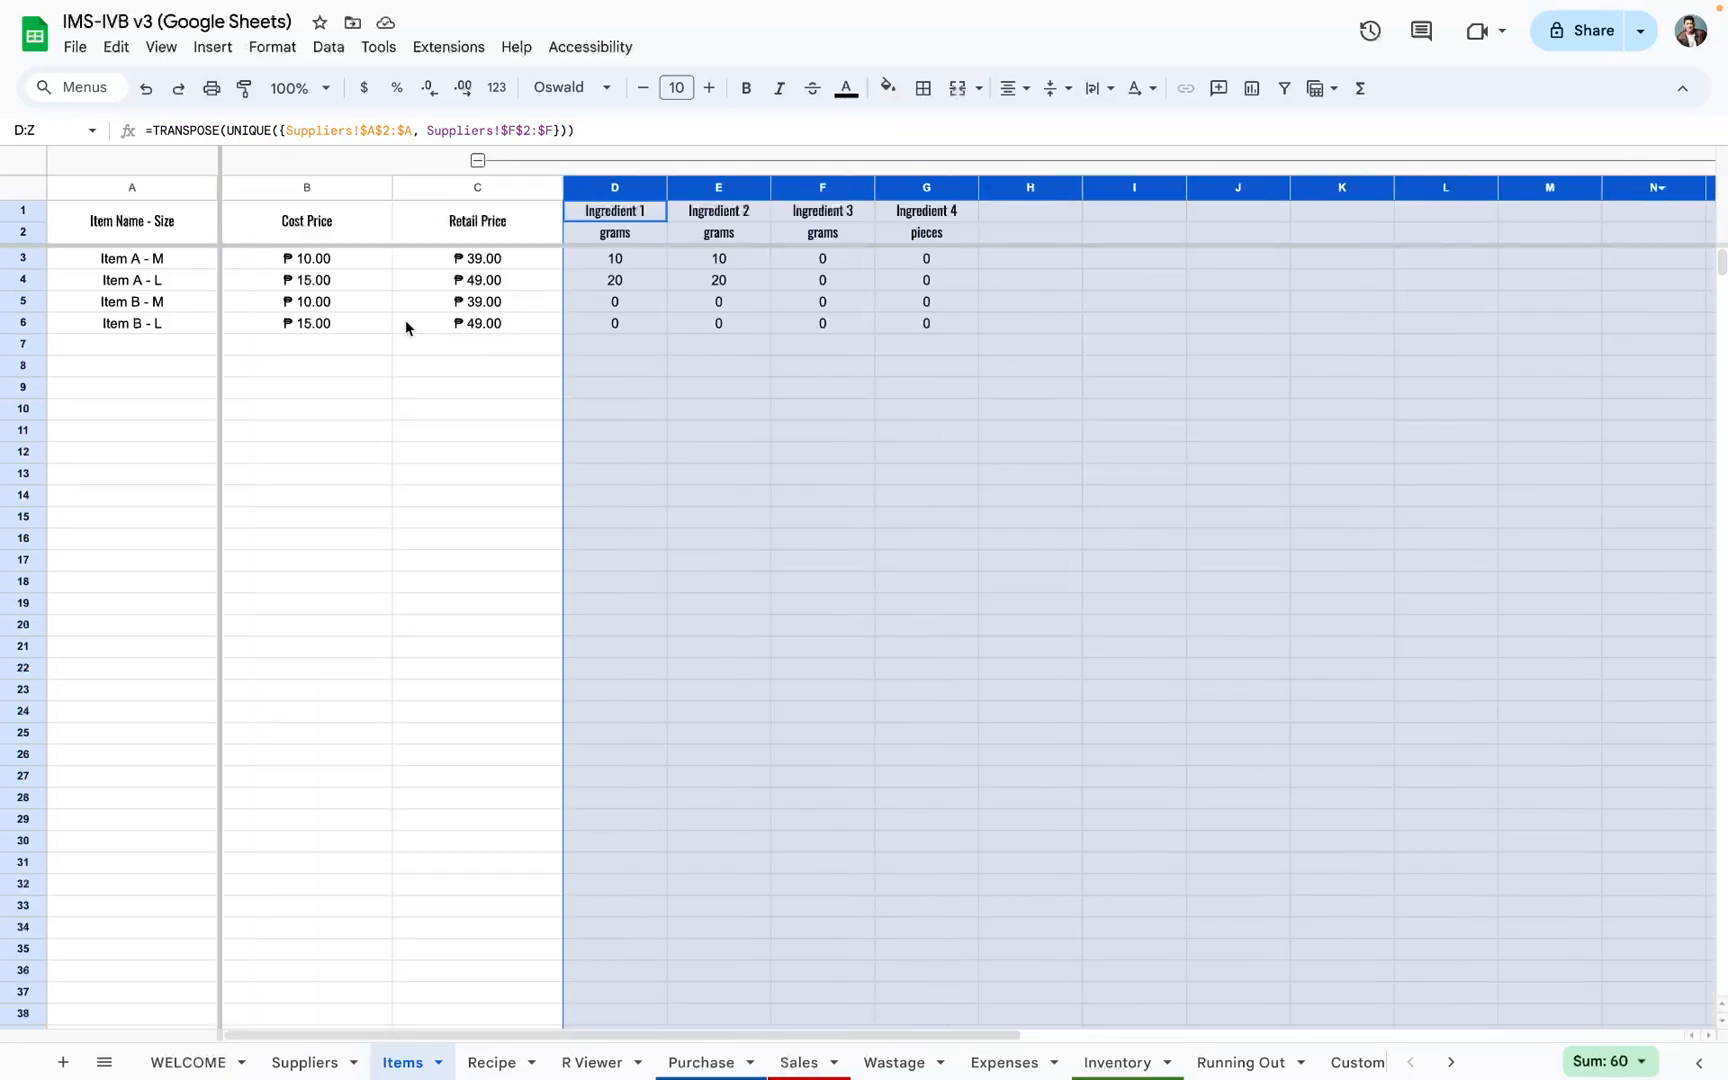
Step: Review the ingredient quantities row by row for Item A - M, Item A - L, Item B - M and Item B - L
left_click(165, 240)
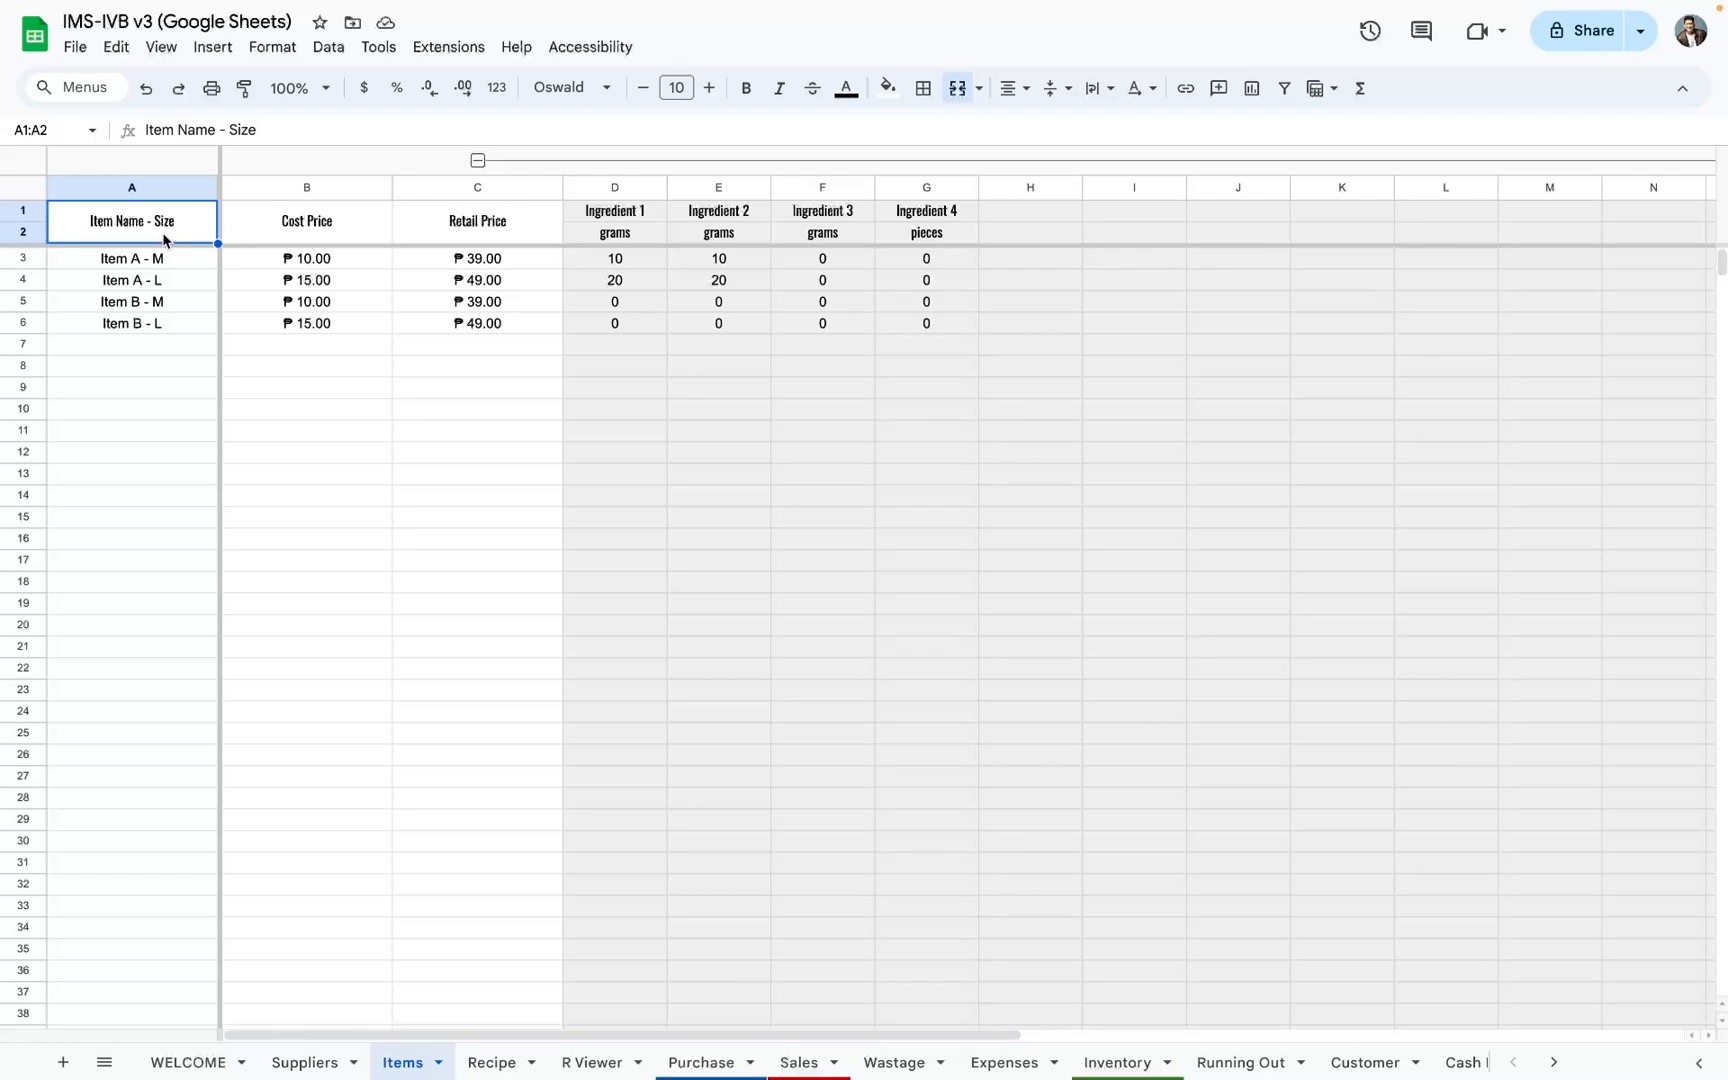
left_click(619, 264)
left_click_drag(619, 266, 1645, 280)
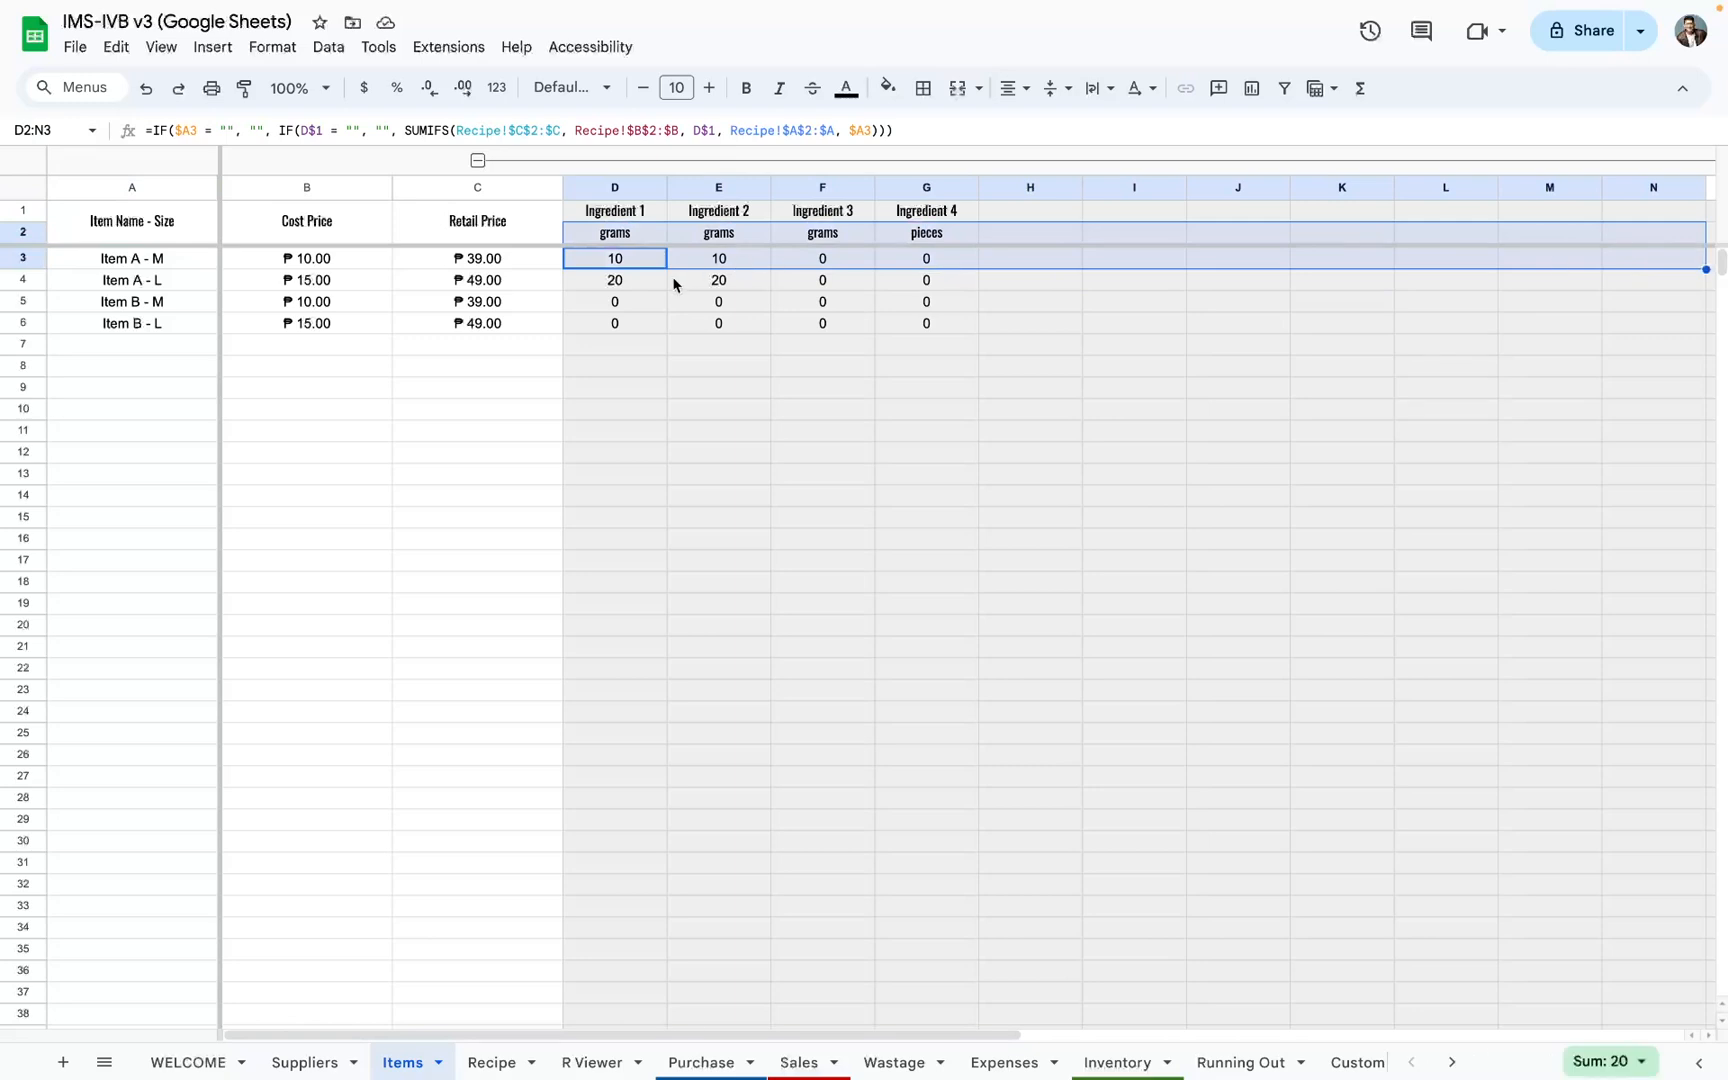
left_click(630, 290)
left_click_drag(661, 290, 1615, 285)
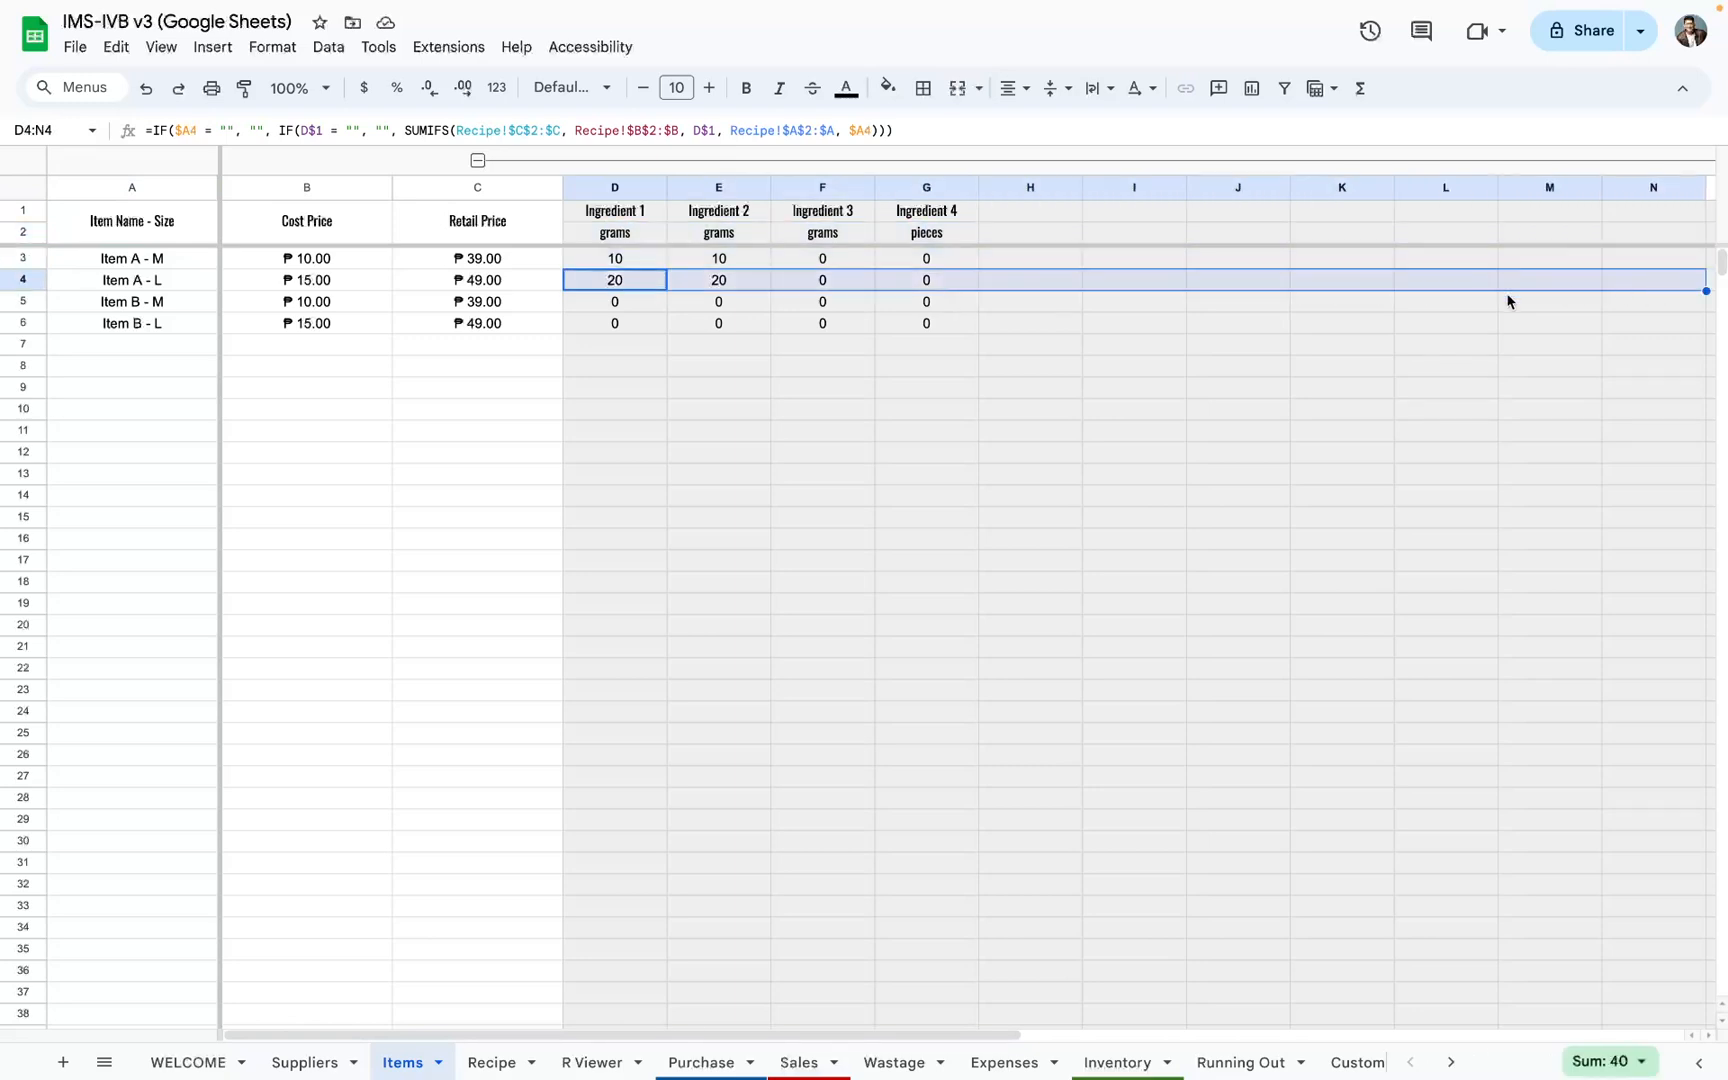
left_click_drag(644, 303, 1598, 310)
left_click_drag(635, 327, 1630, 326)
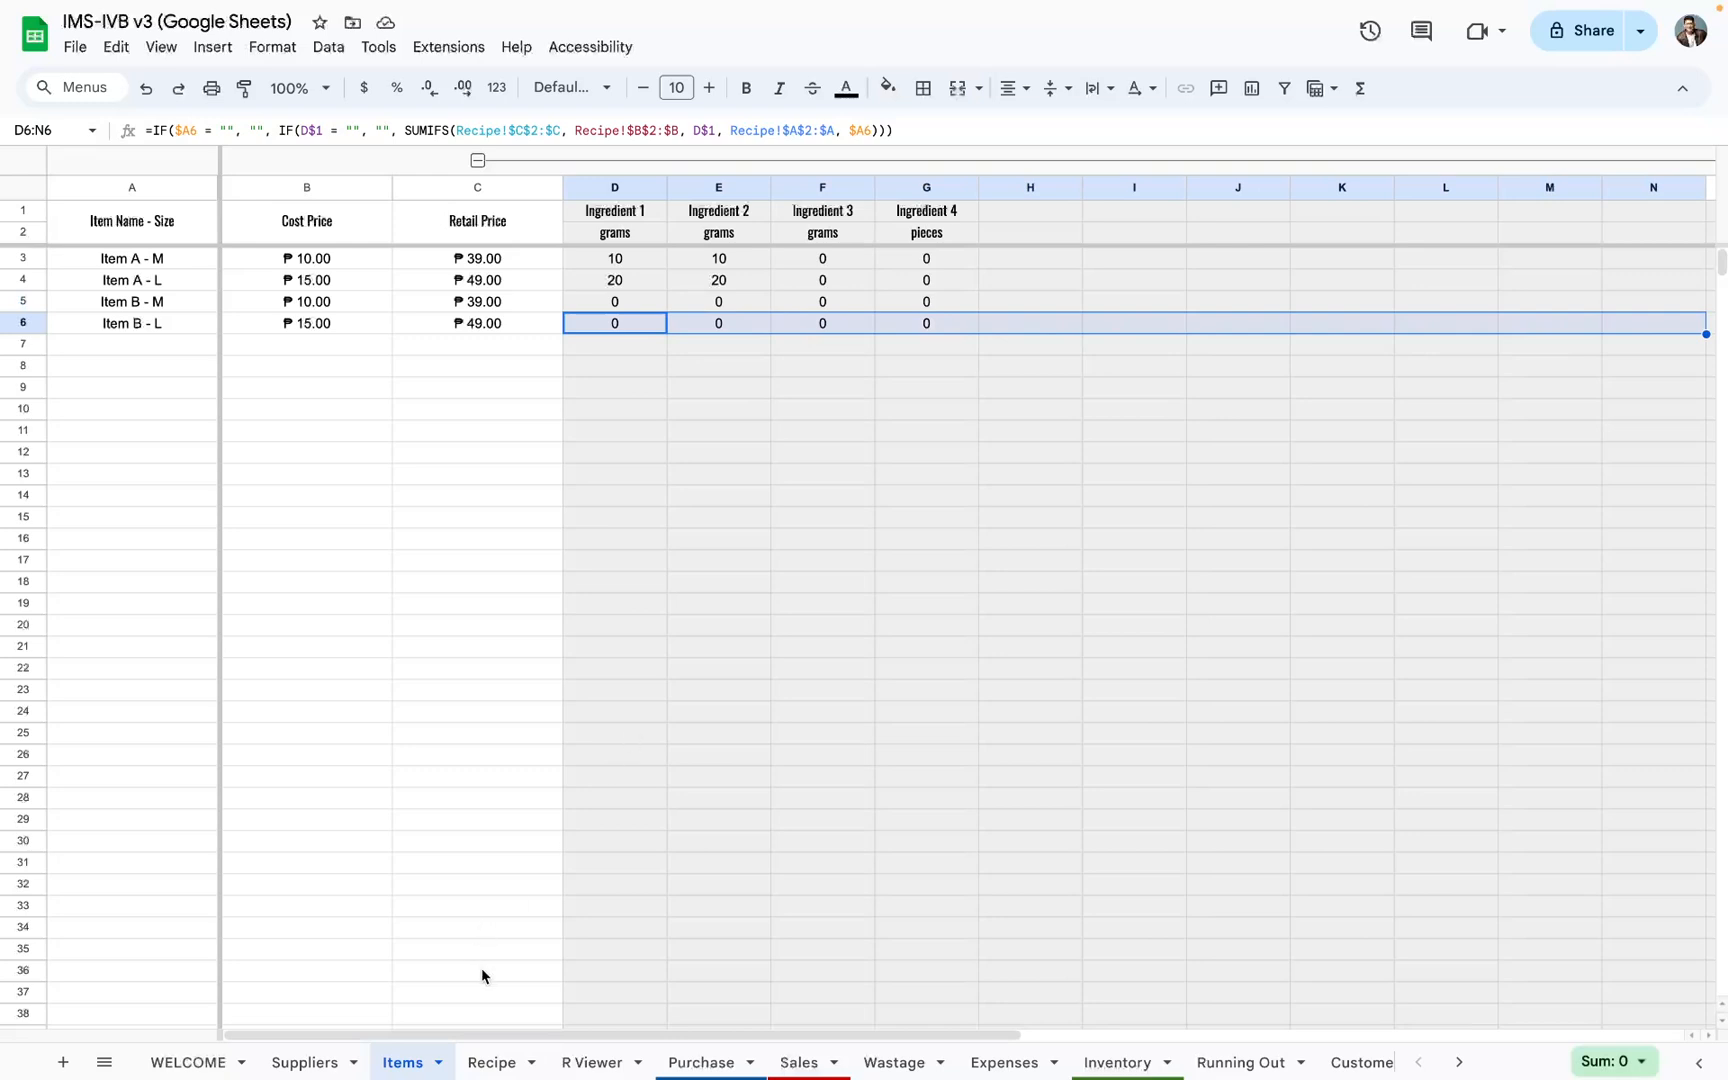
Step: Compare the first item entry on the Recipe sheet with the Item Name - Size list on the Items sheet
left_click(500, 1060)
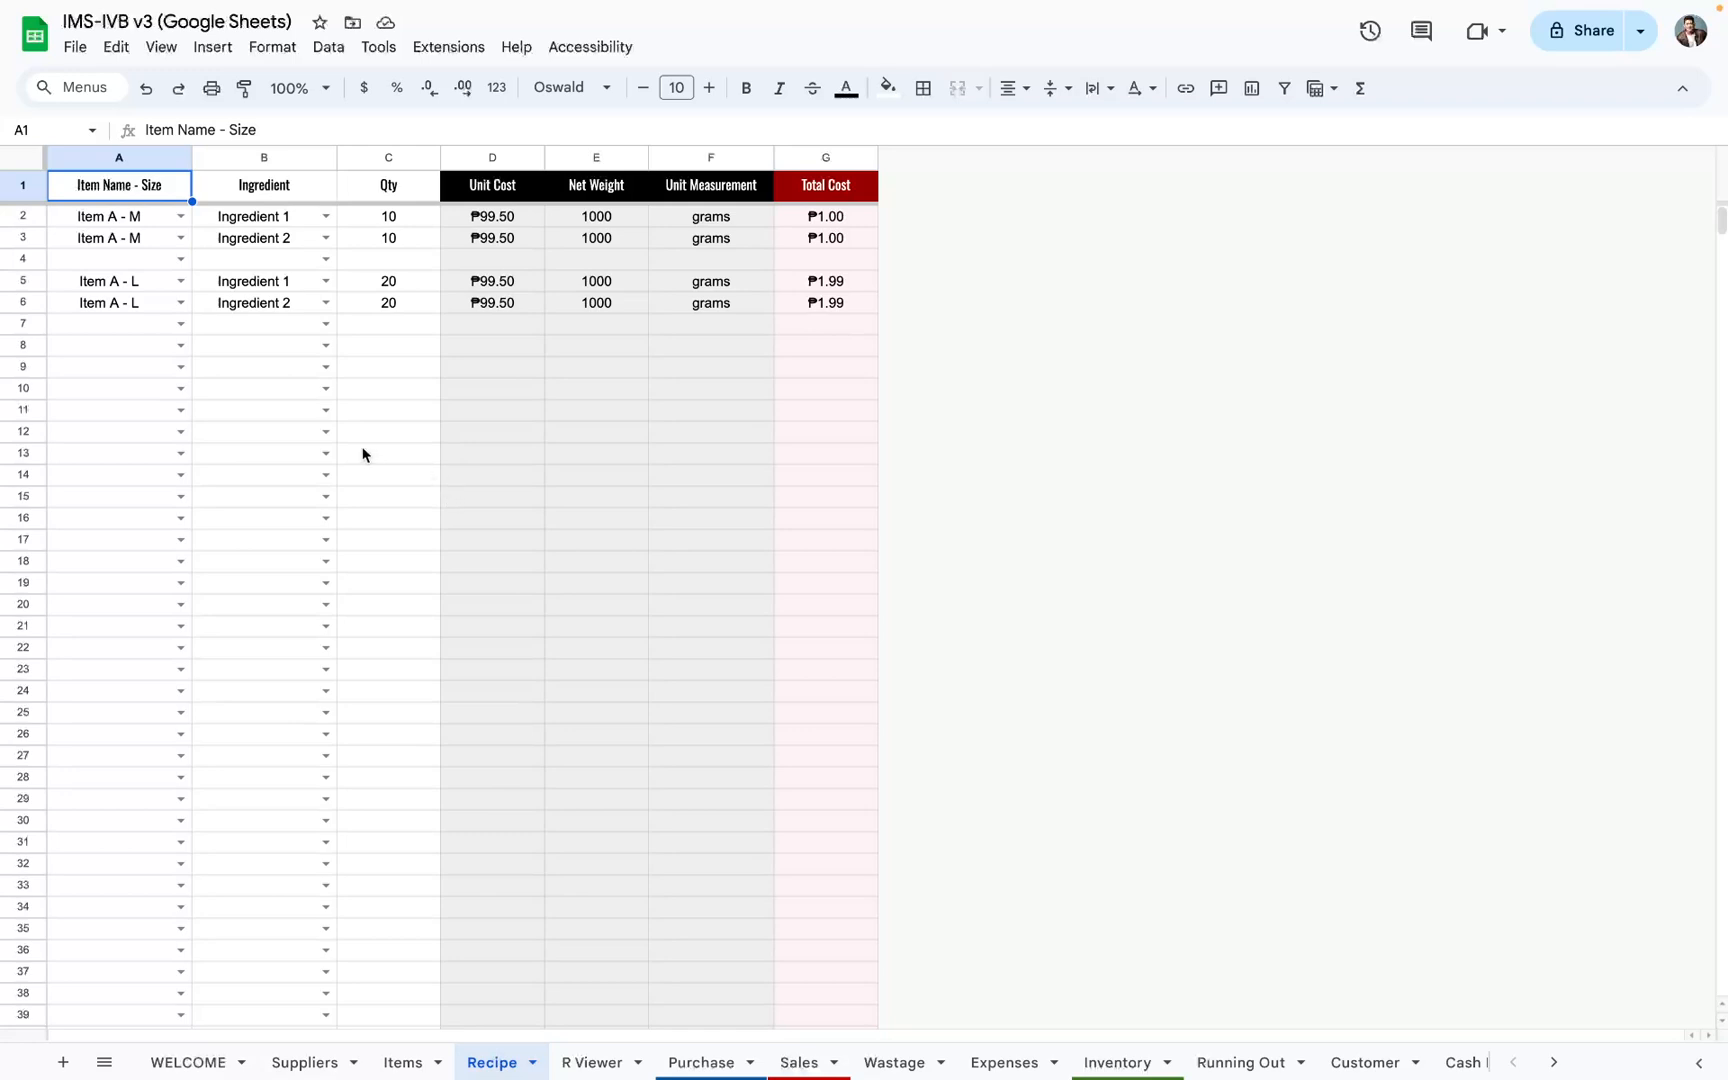
left_click(112, 221)
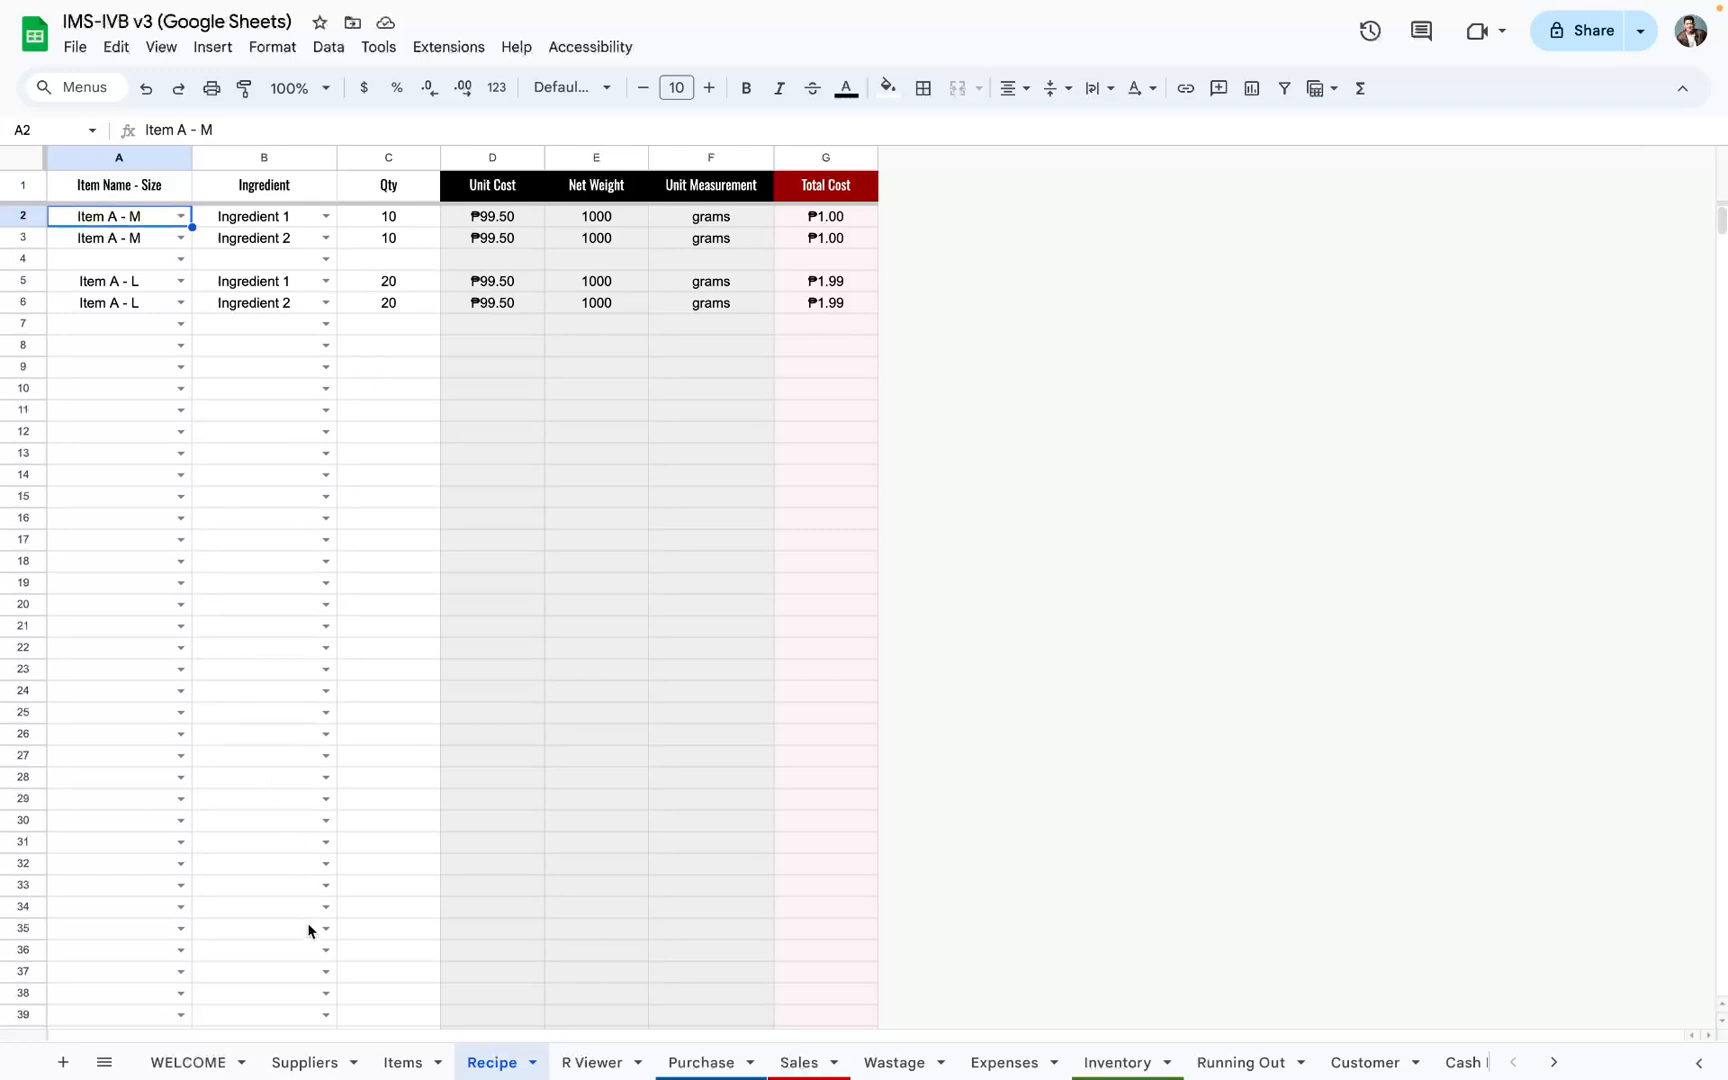
left_click(410, 1058)
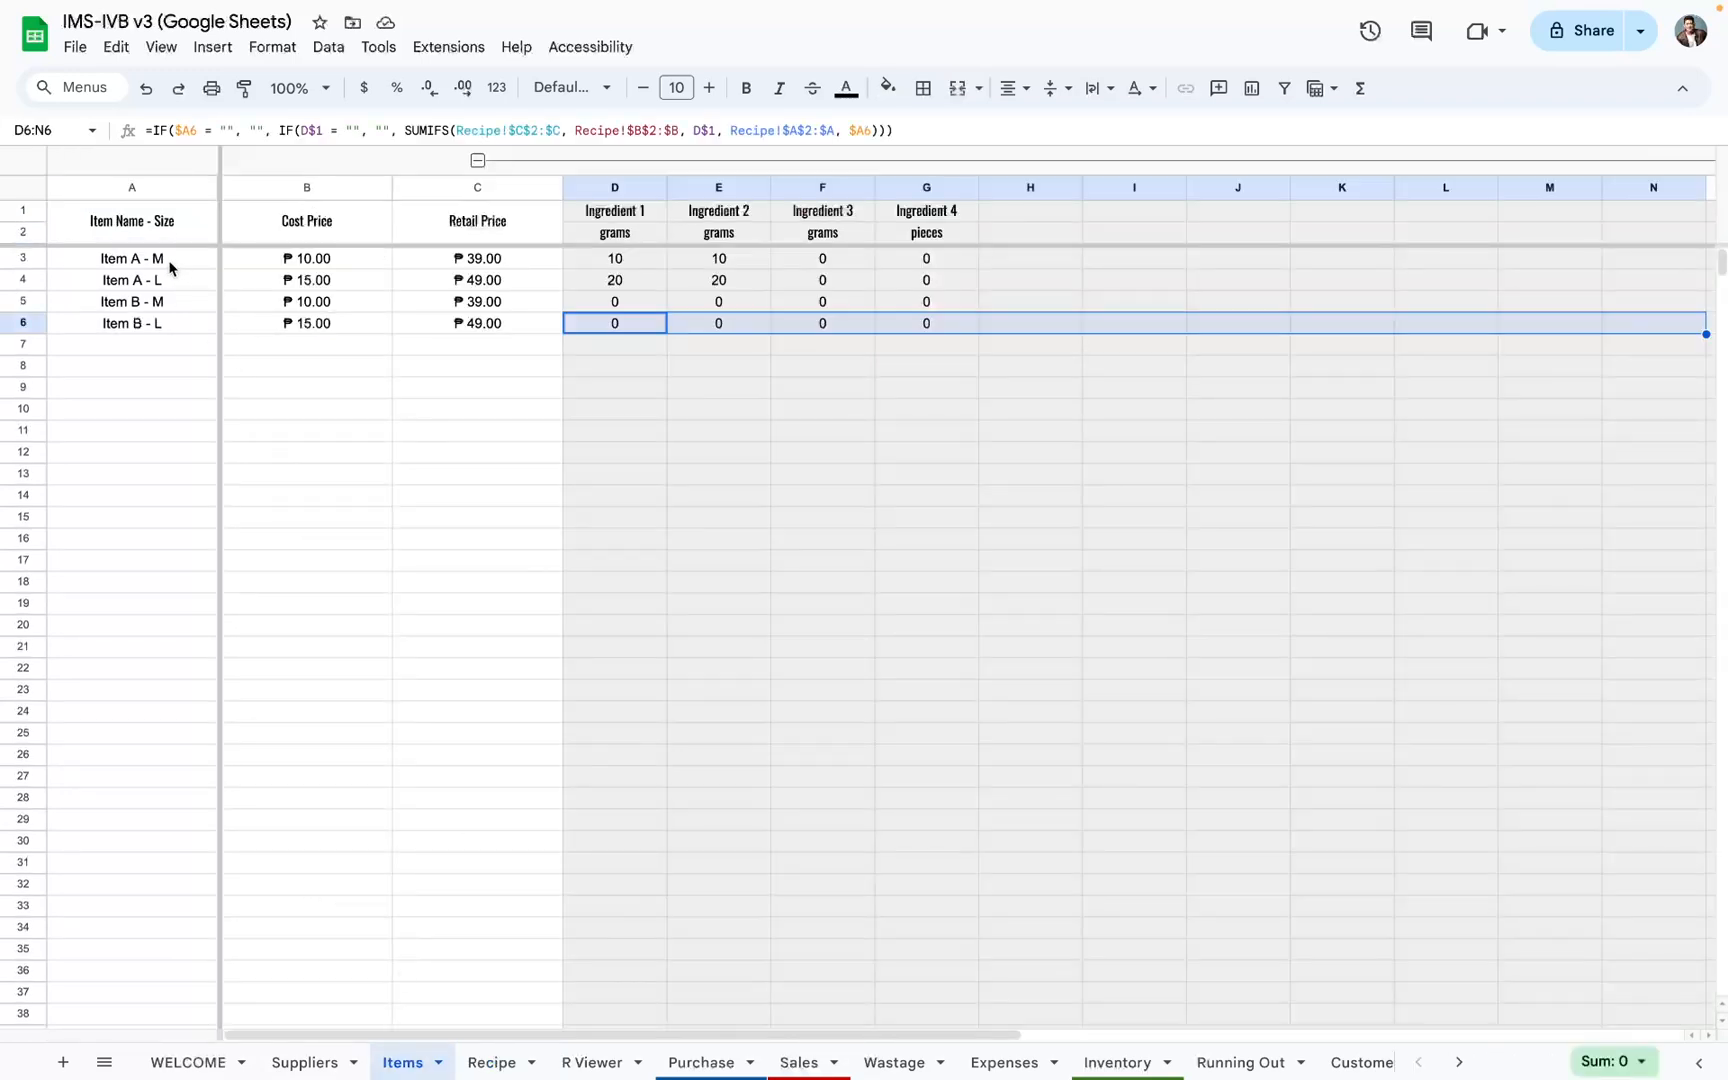
left_click_drag(170, 262, 190, 711)
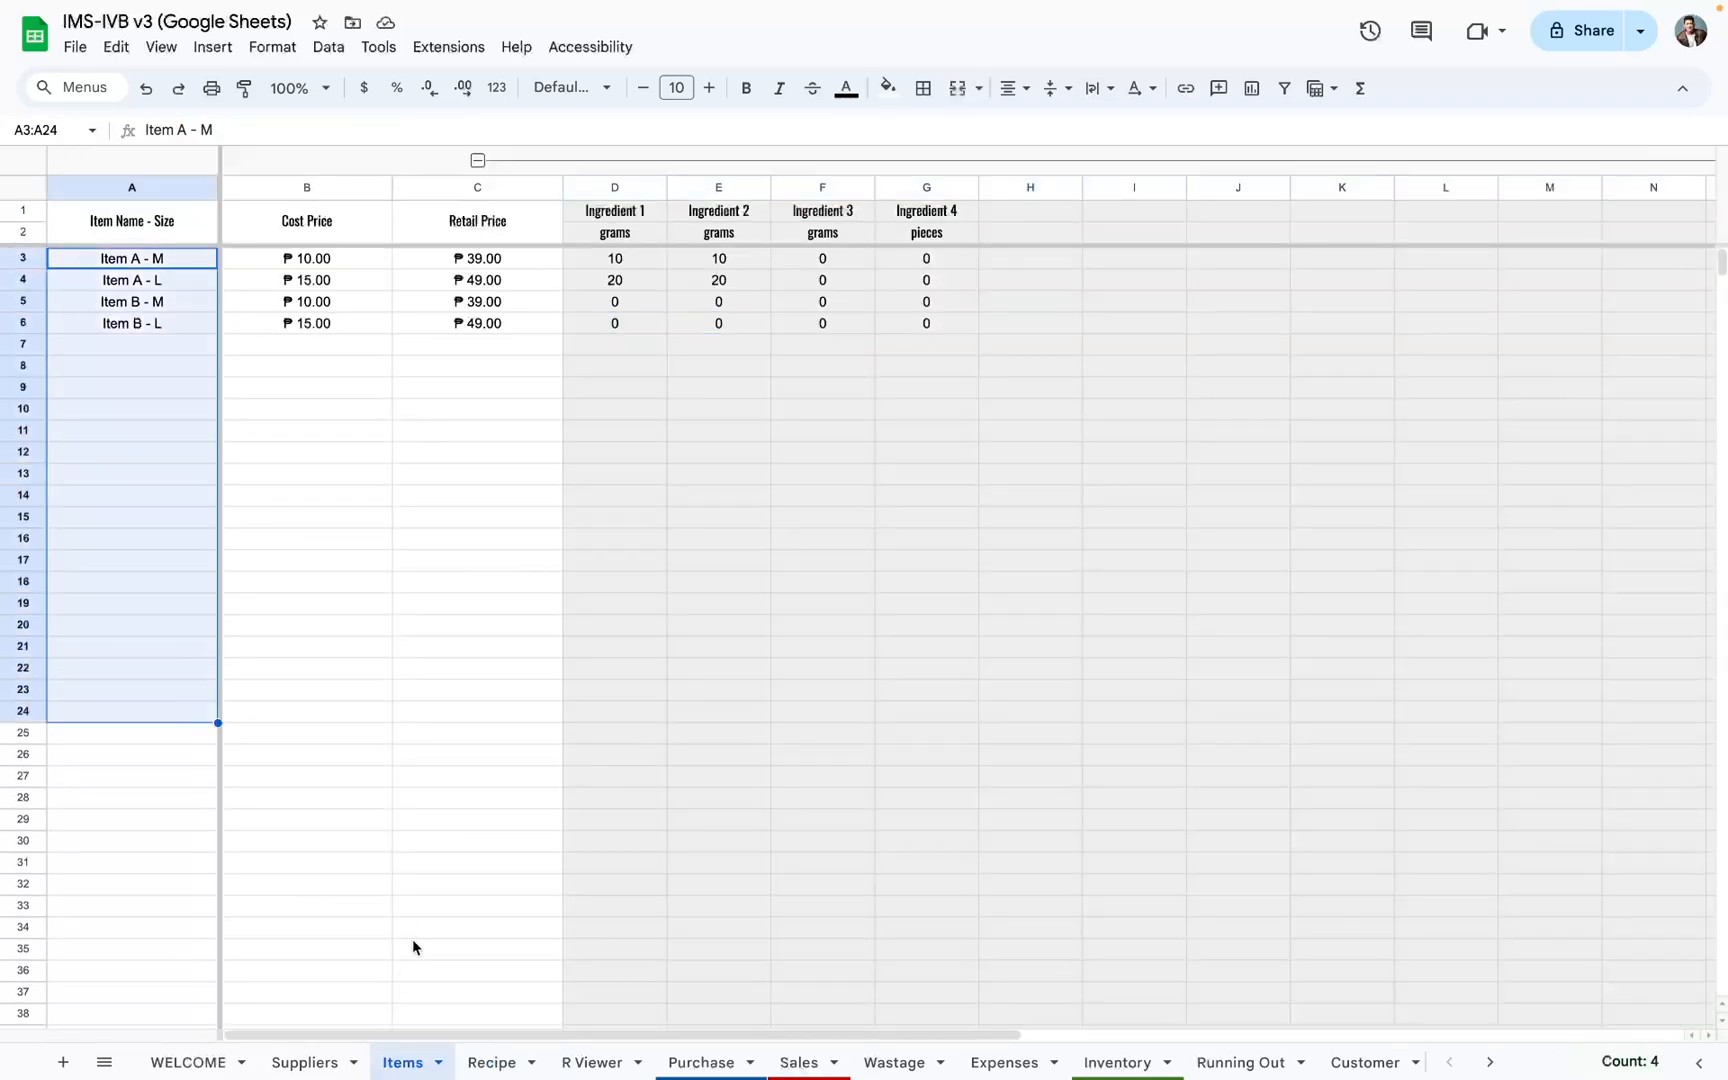
Step: Clear the sample items, ingredients and quantities in A2:C9 of the Recipe sheet
left_click(500, 1062)
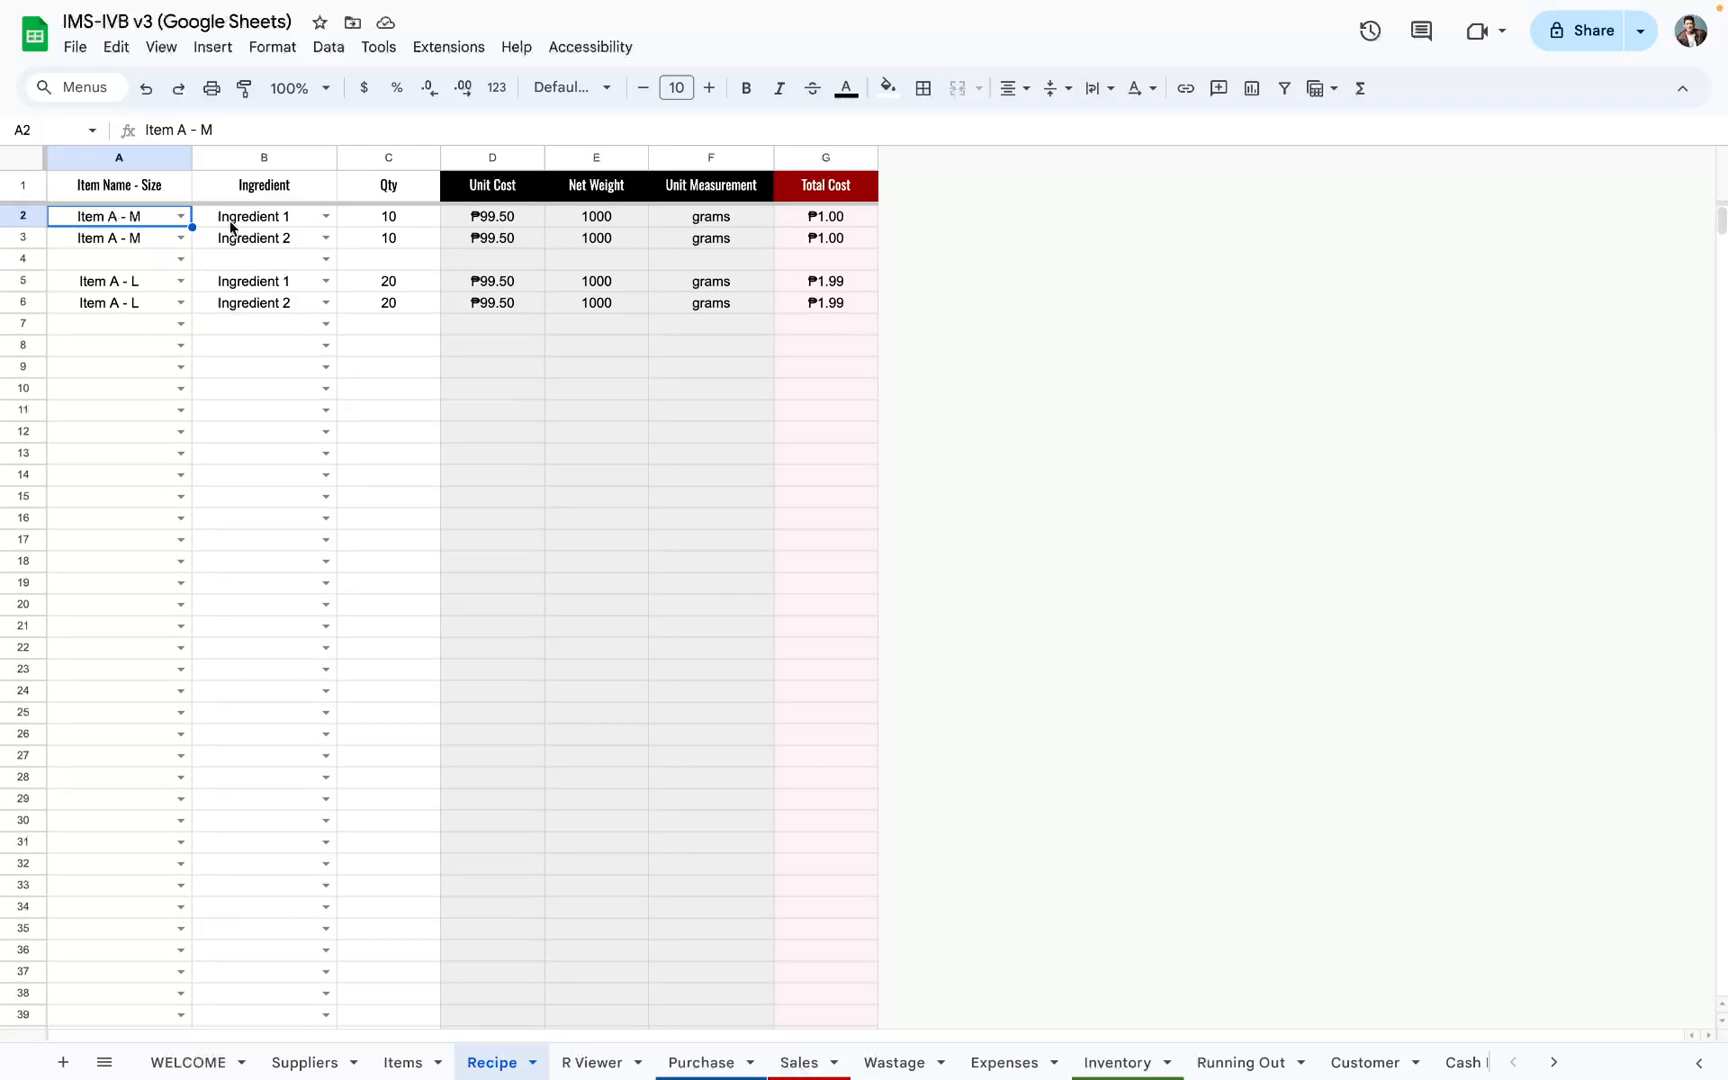
left_click_drag(140, 222, 431, 381)
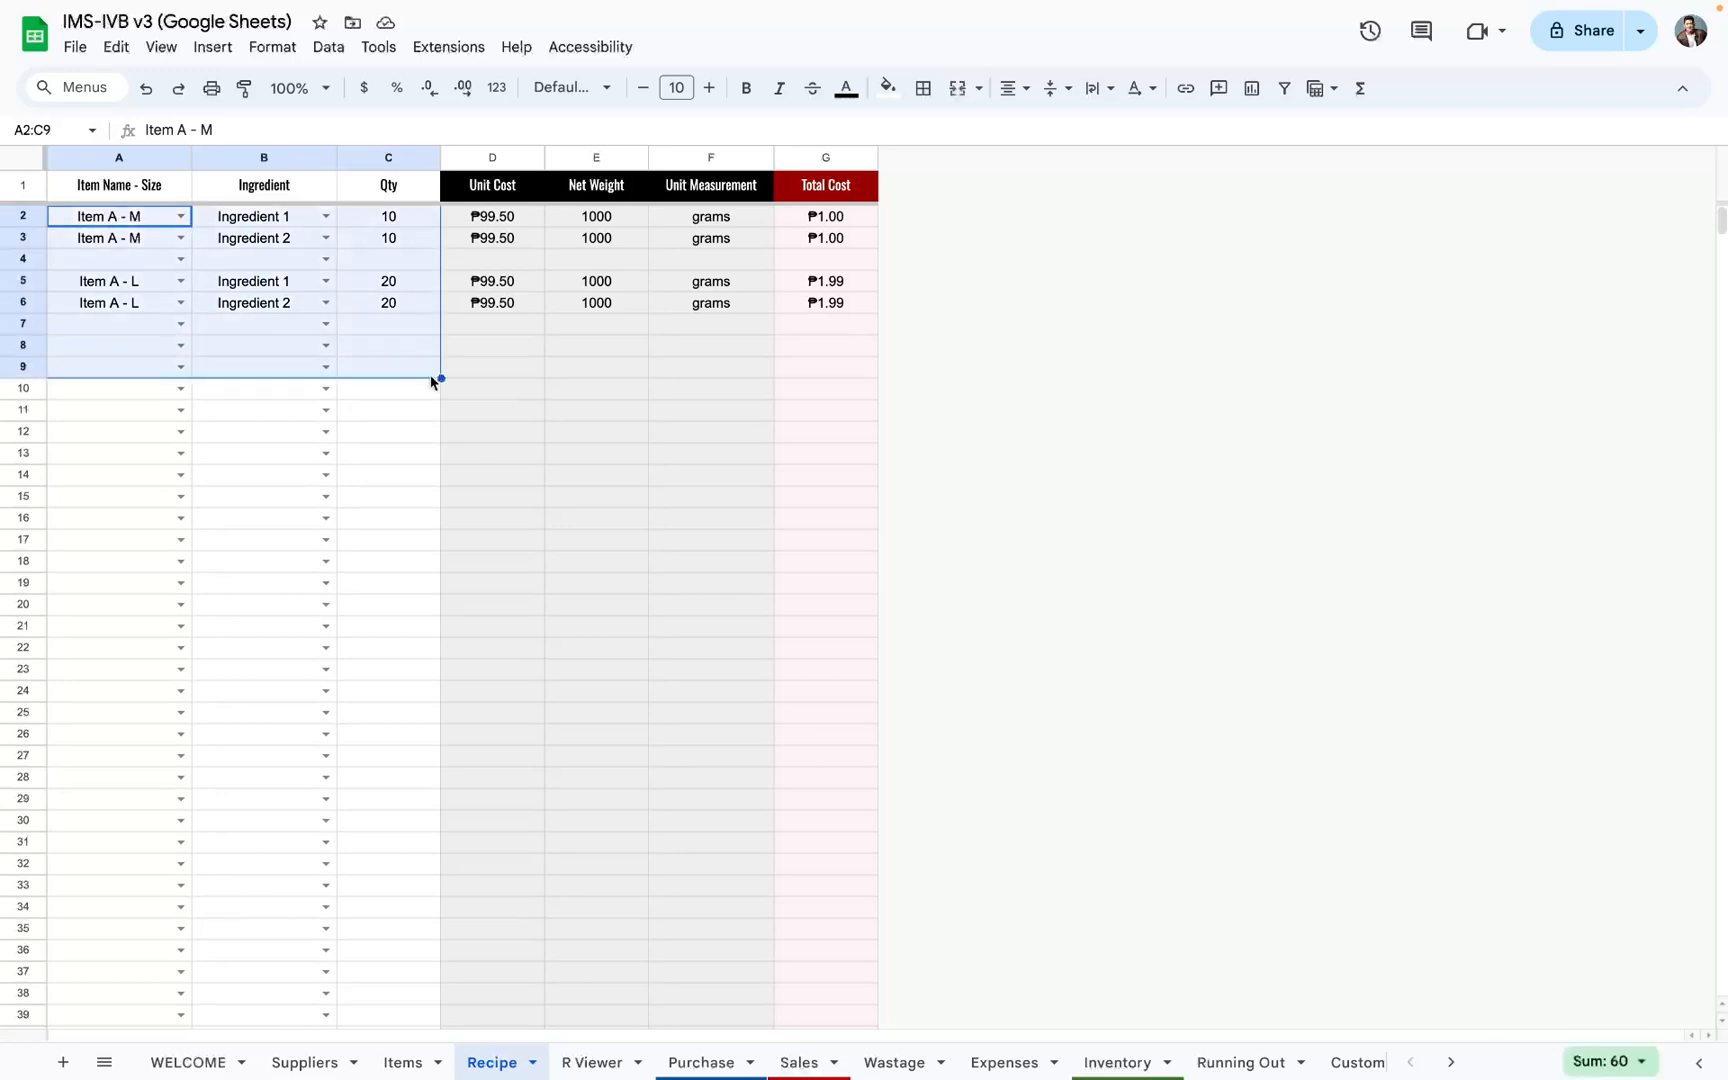
key("Delete")
Step: Choose Item A - M as the item and Ingredient 1 as its ingredient in row 2 of the Recipe sheet
left_click(180, 216)
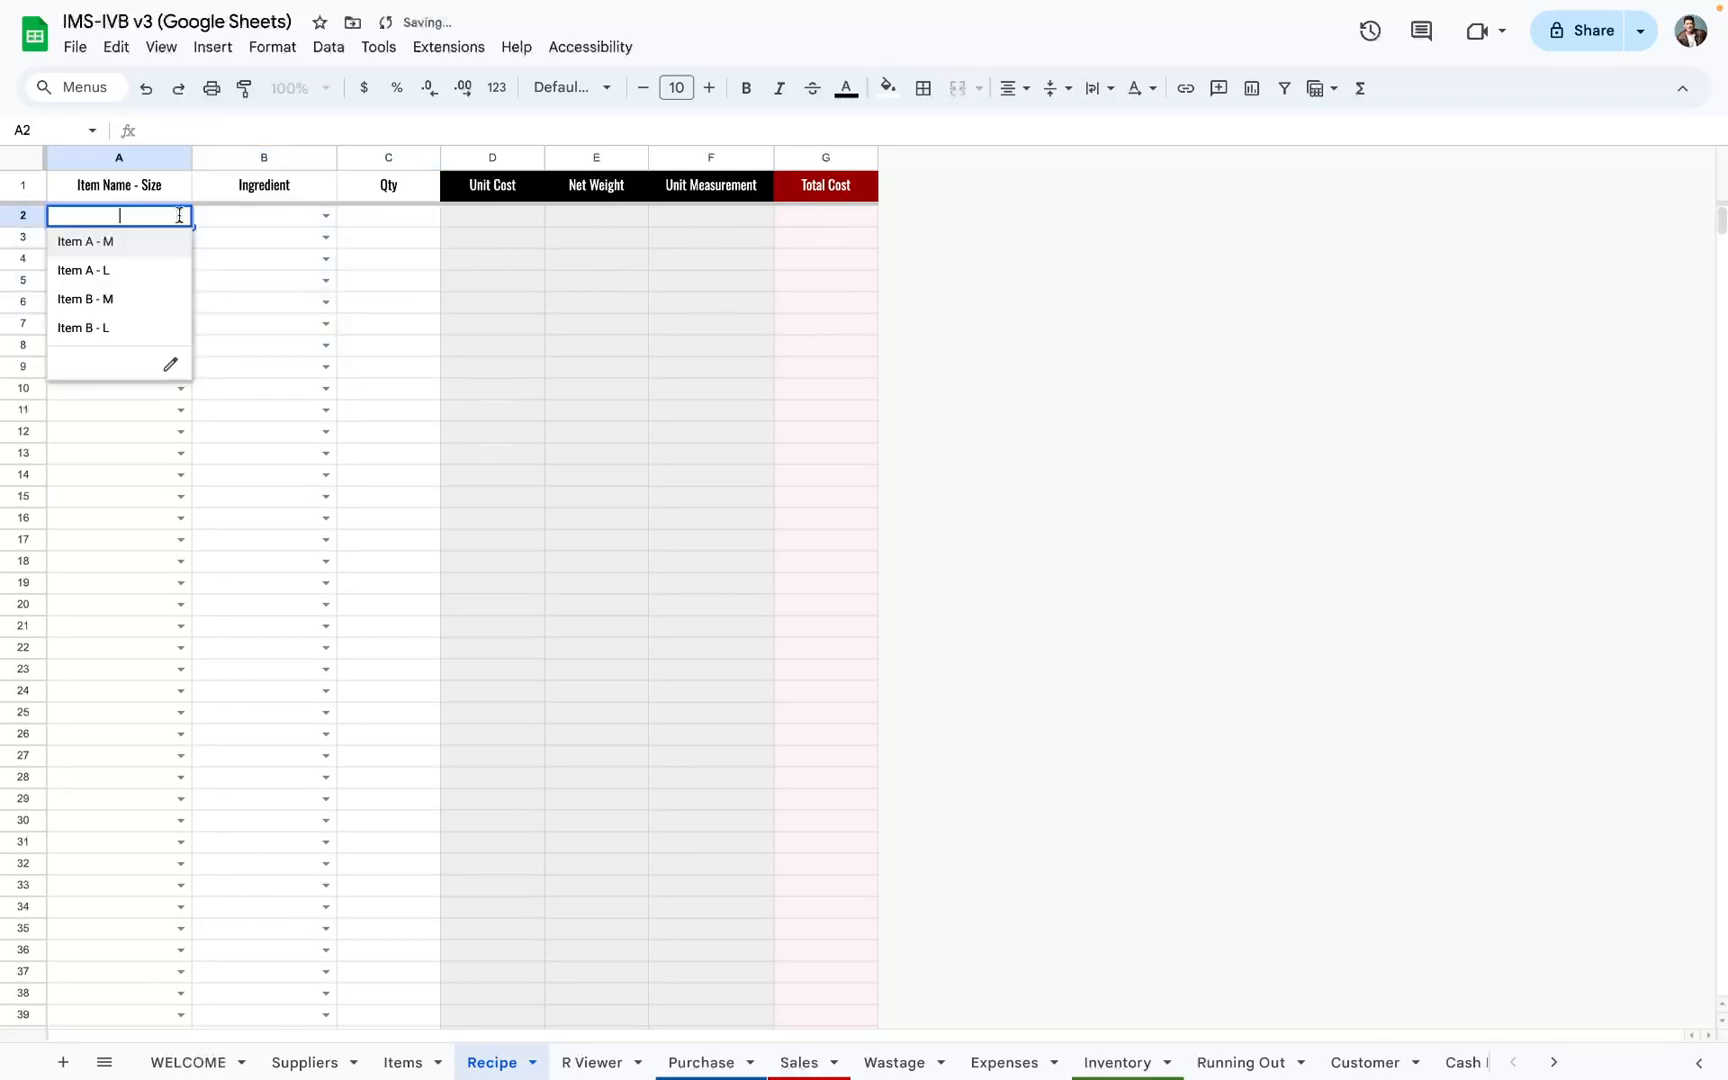
left_click(138, 248)
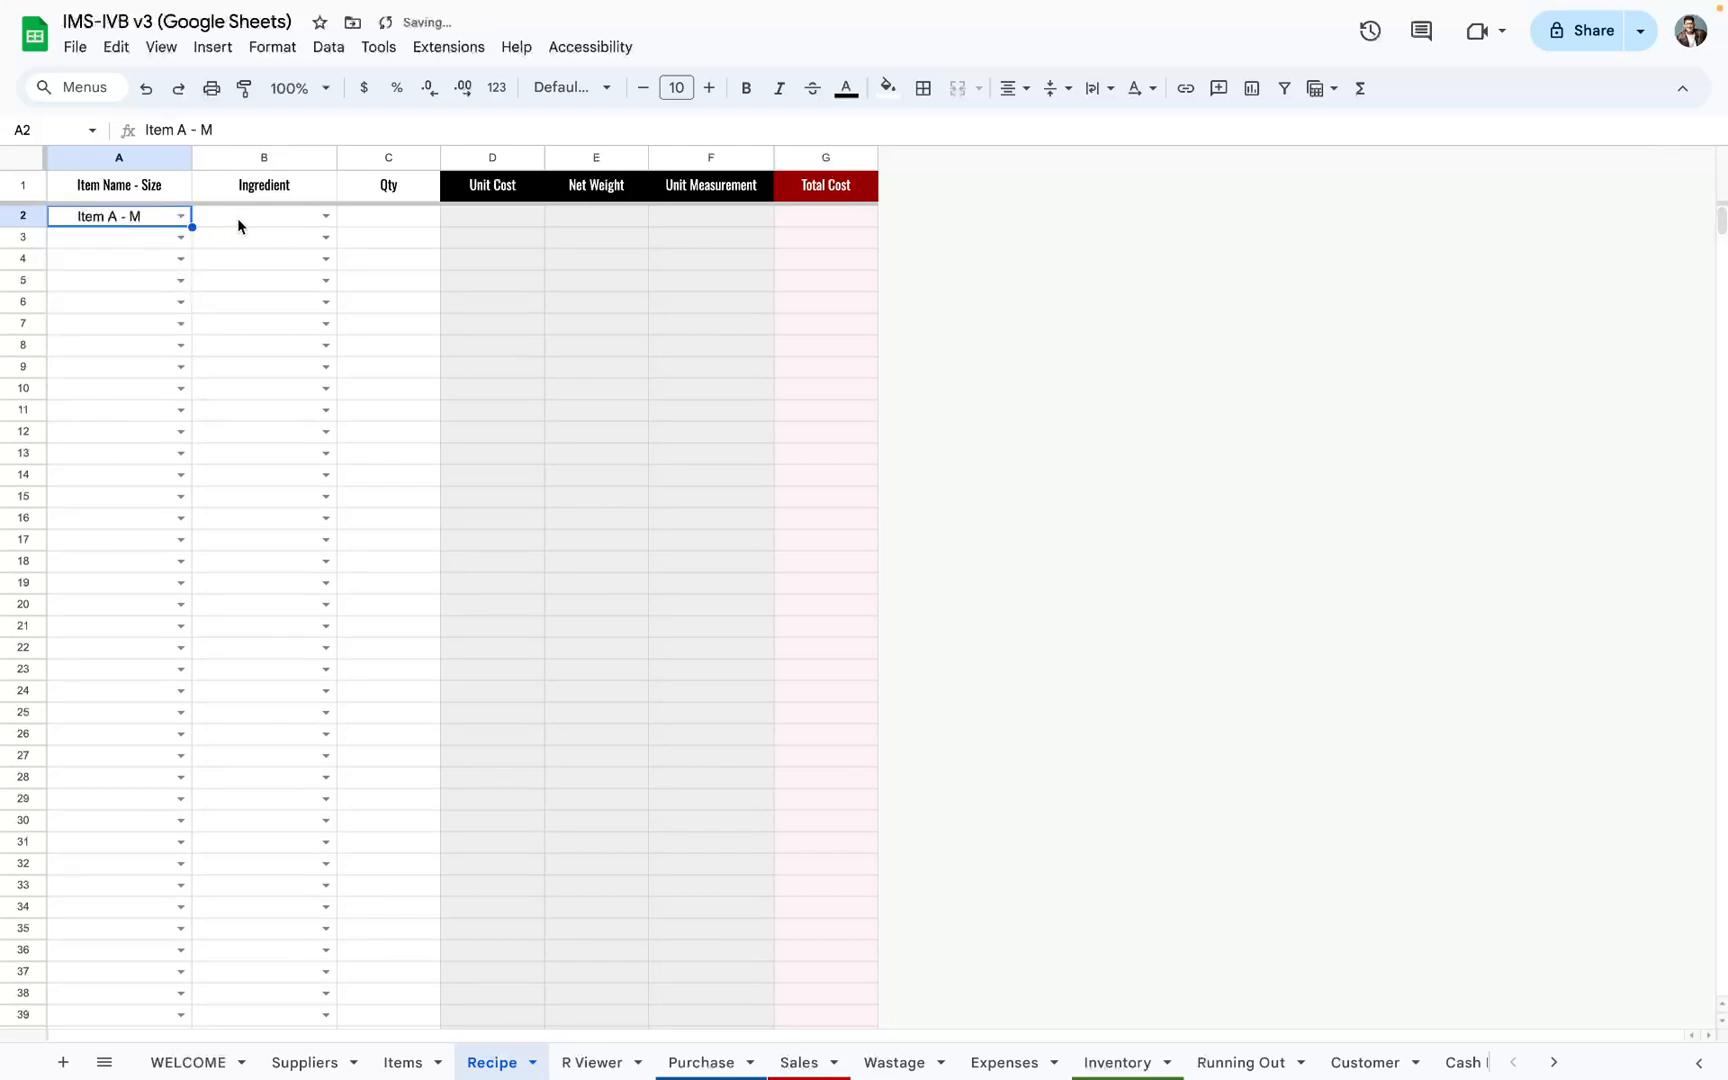
left_click(331, 217)
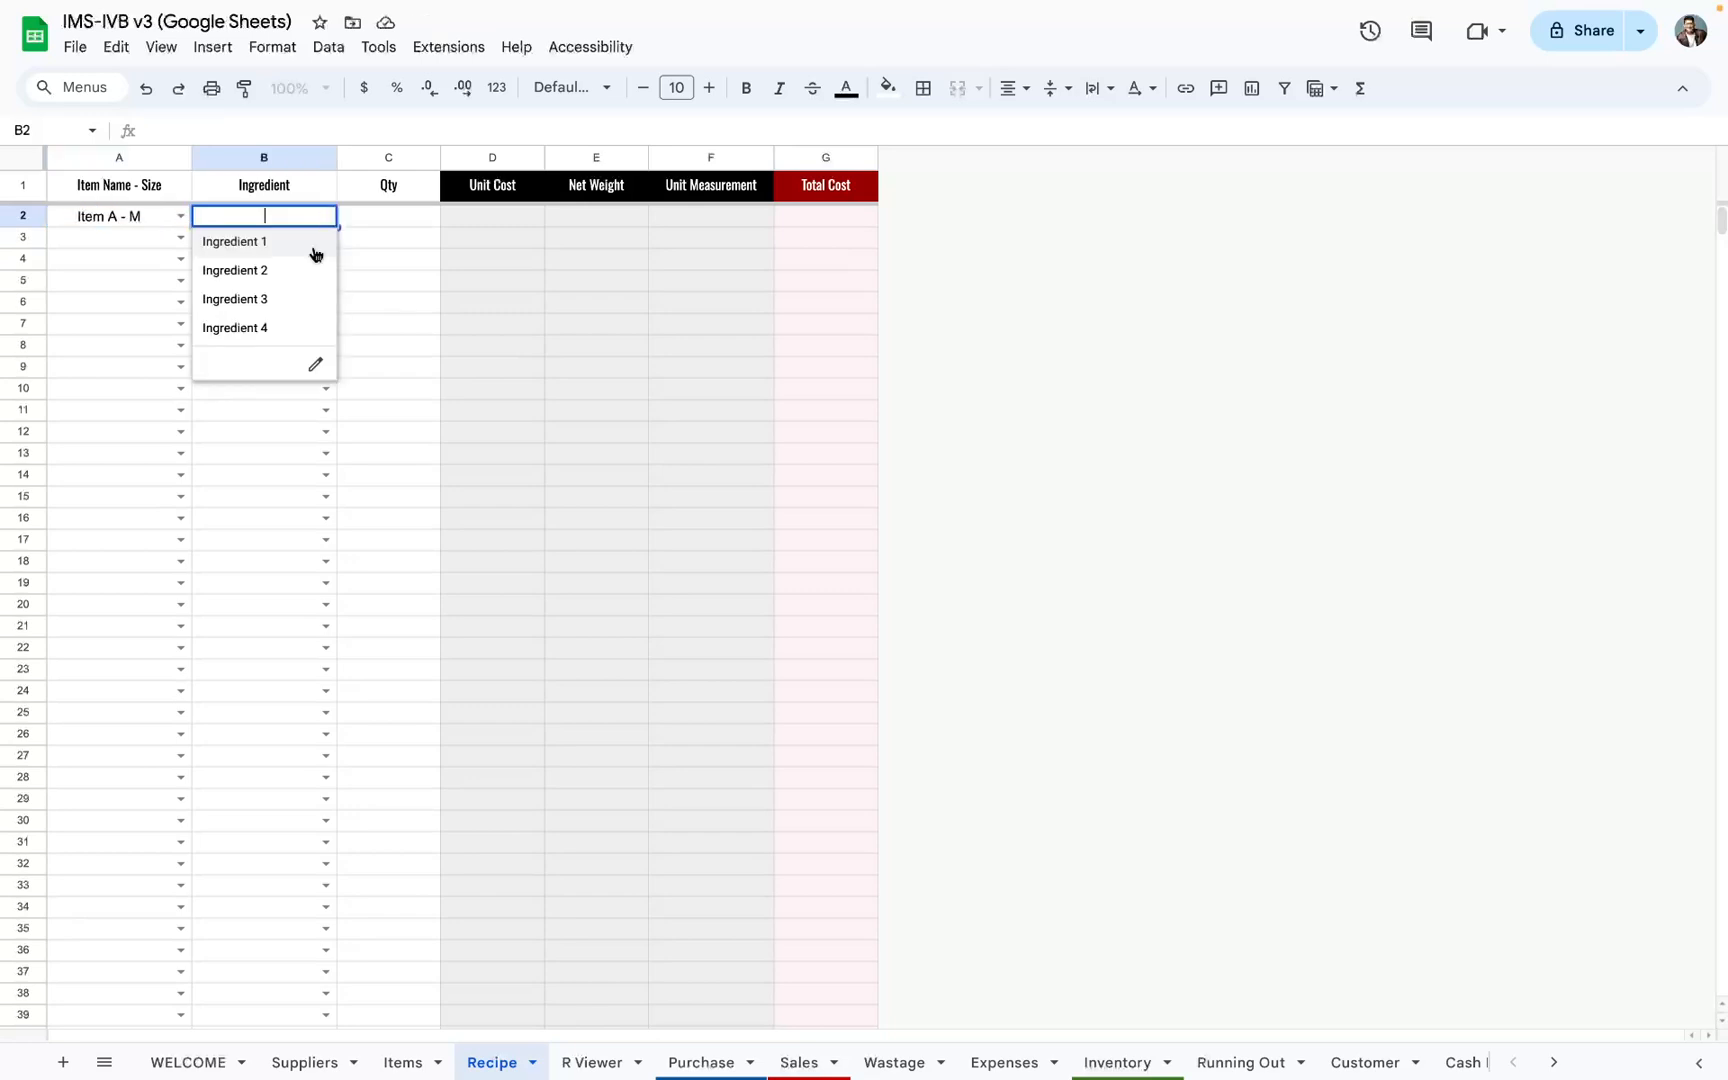
left_click(258, 243)
Step: Check the unit cost, net weight and unit measurement filled in for Ingredient 1 of Item A - M
left_click(141, 224)
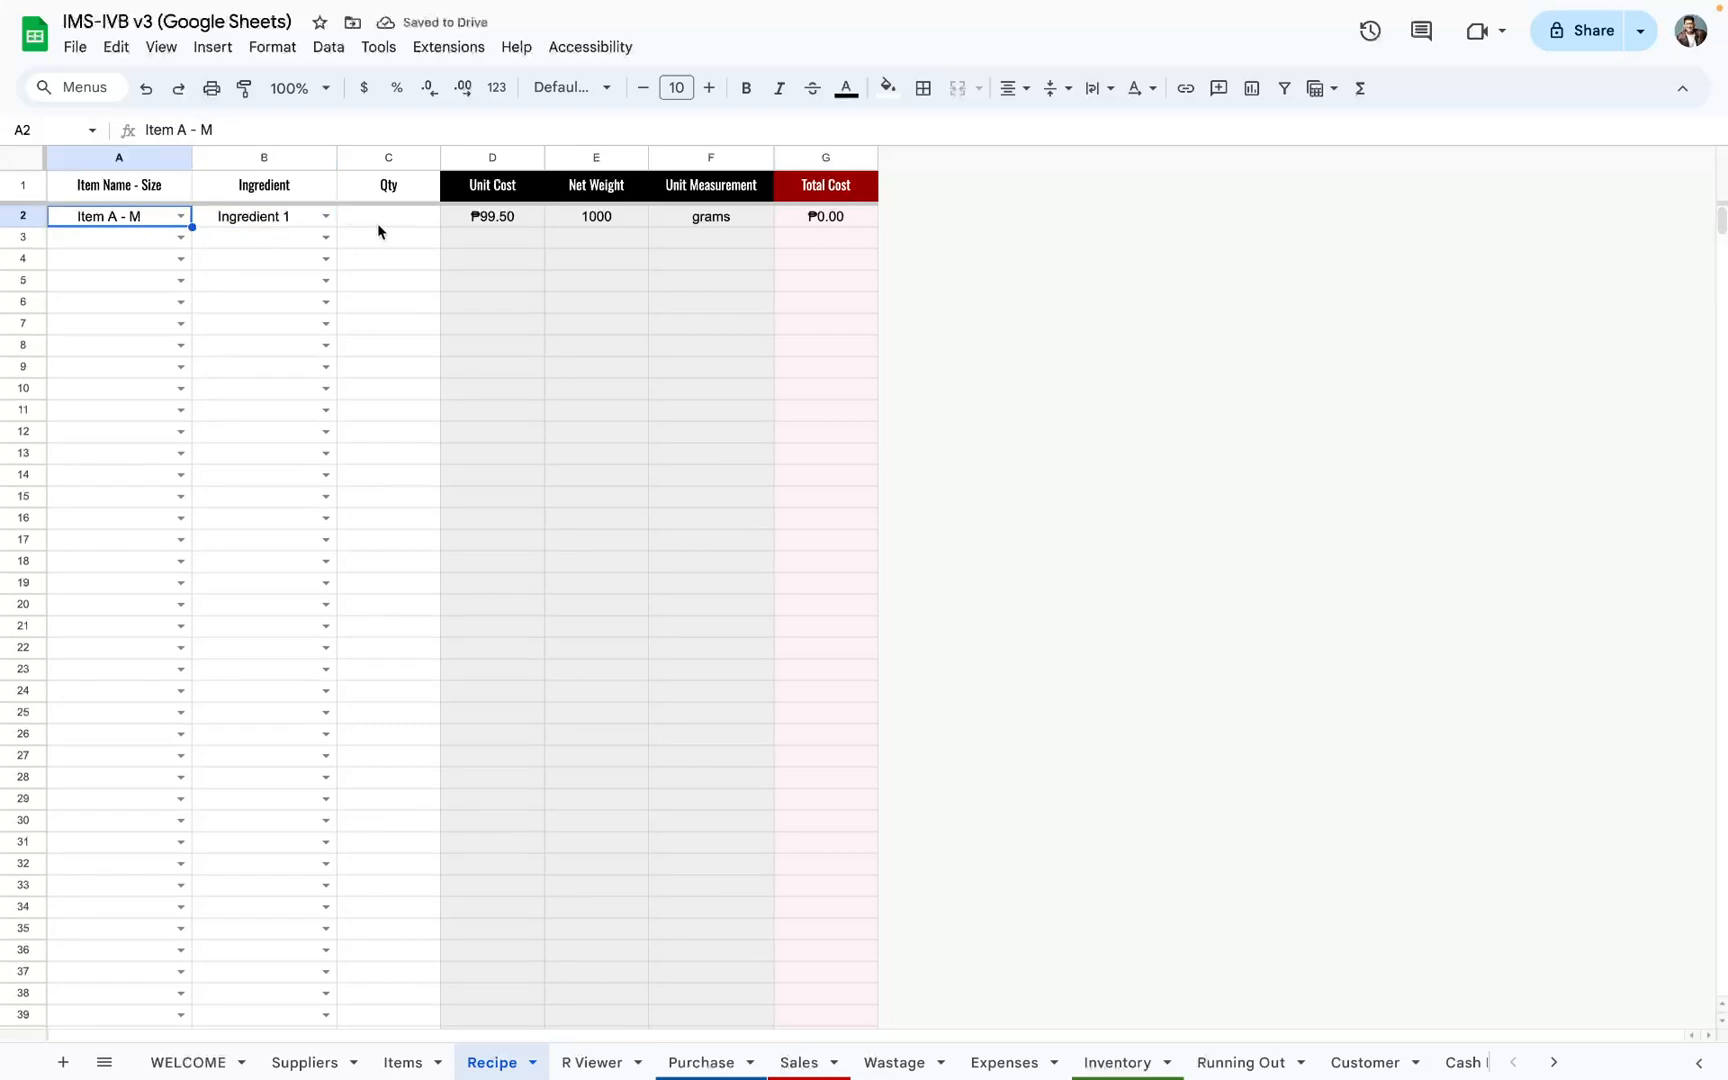
left_click(508, 221)
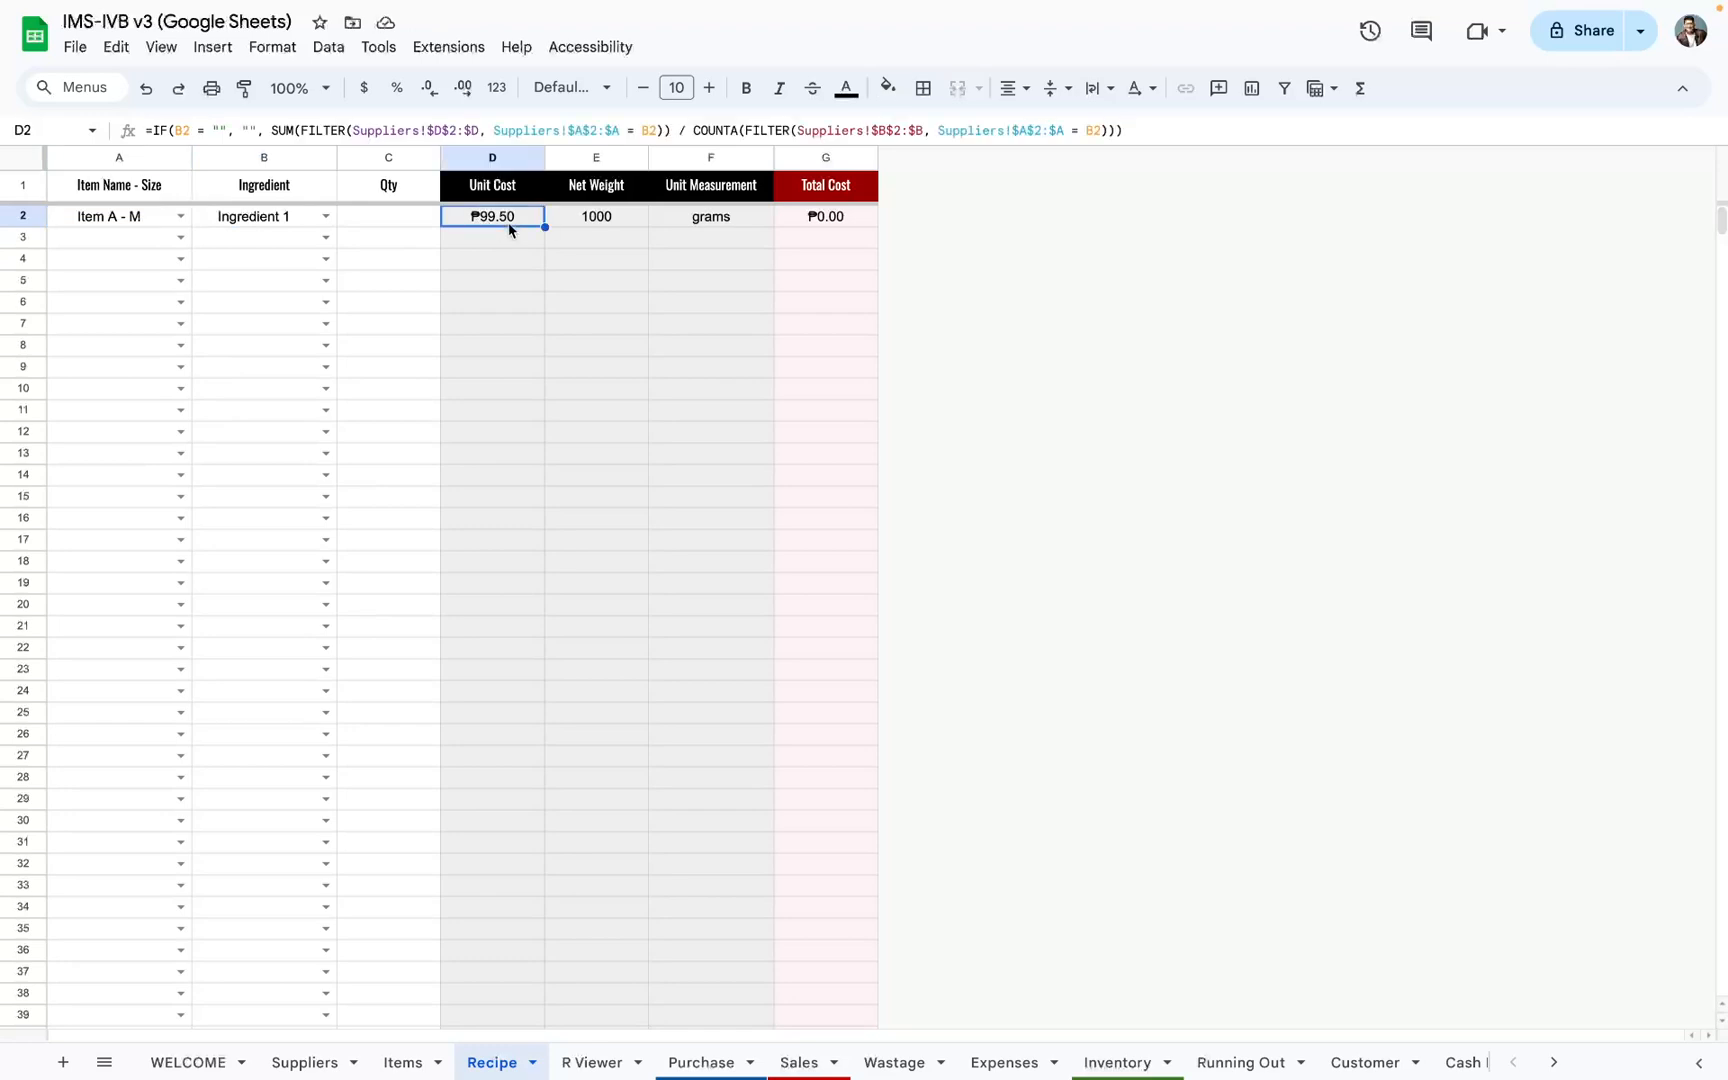
left_click(599, 229)
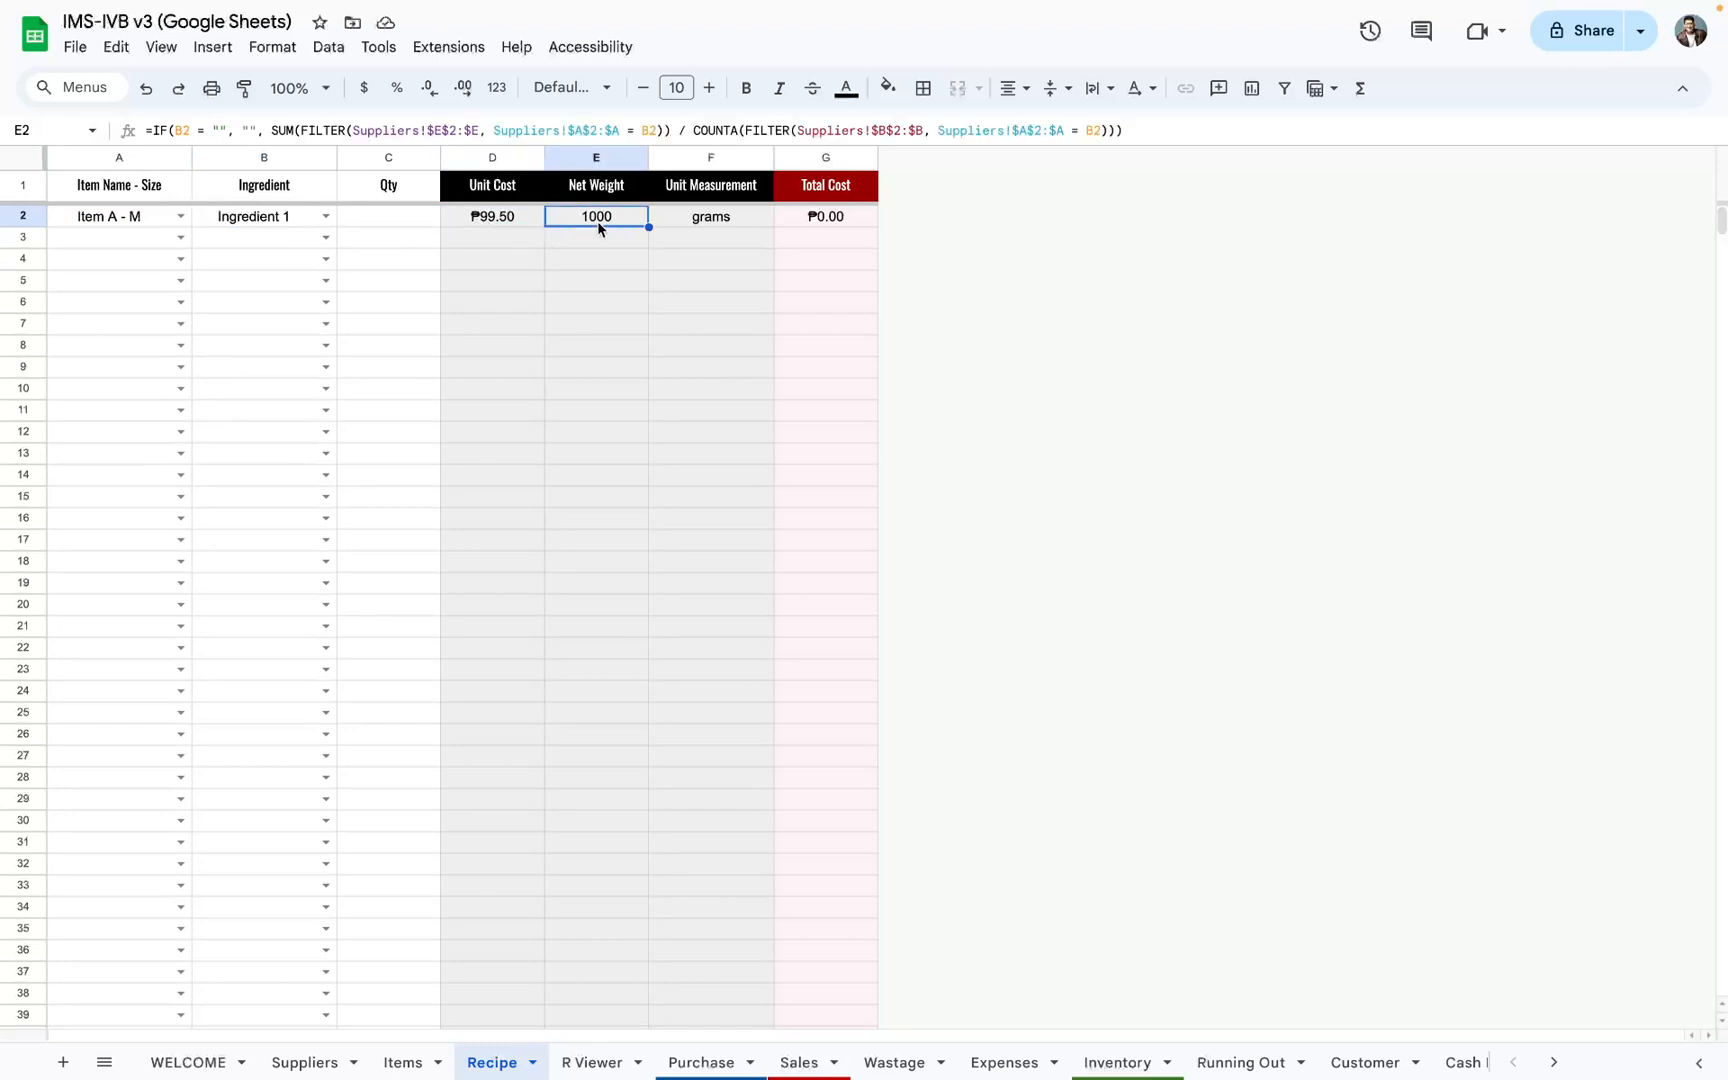
left_click(712, 230)
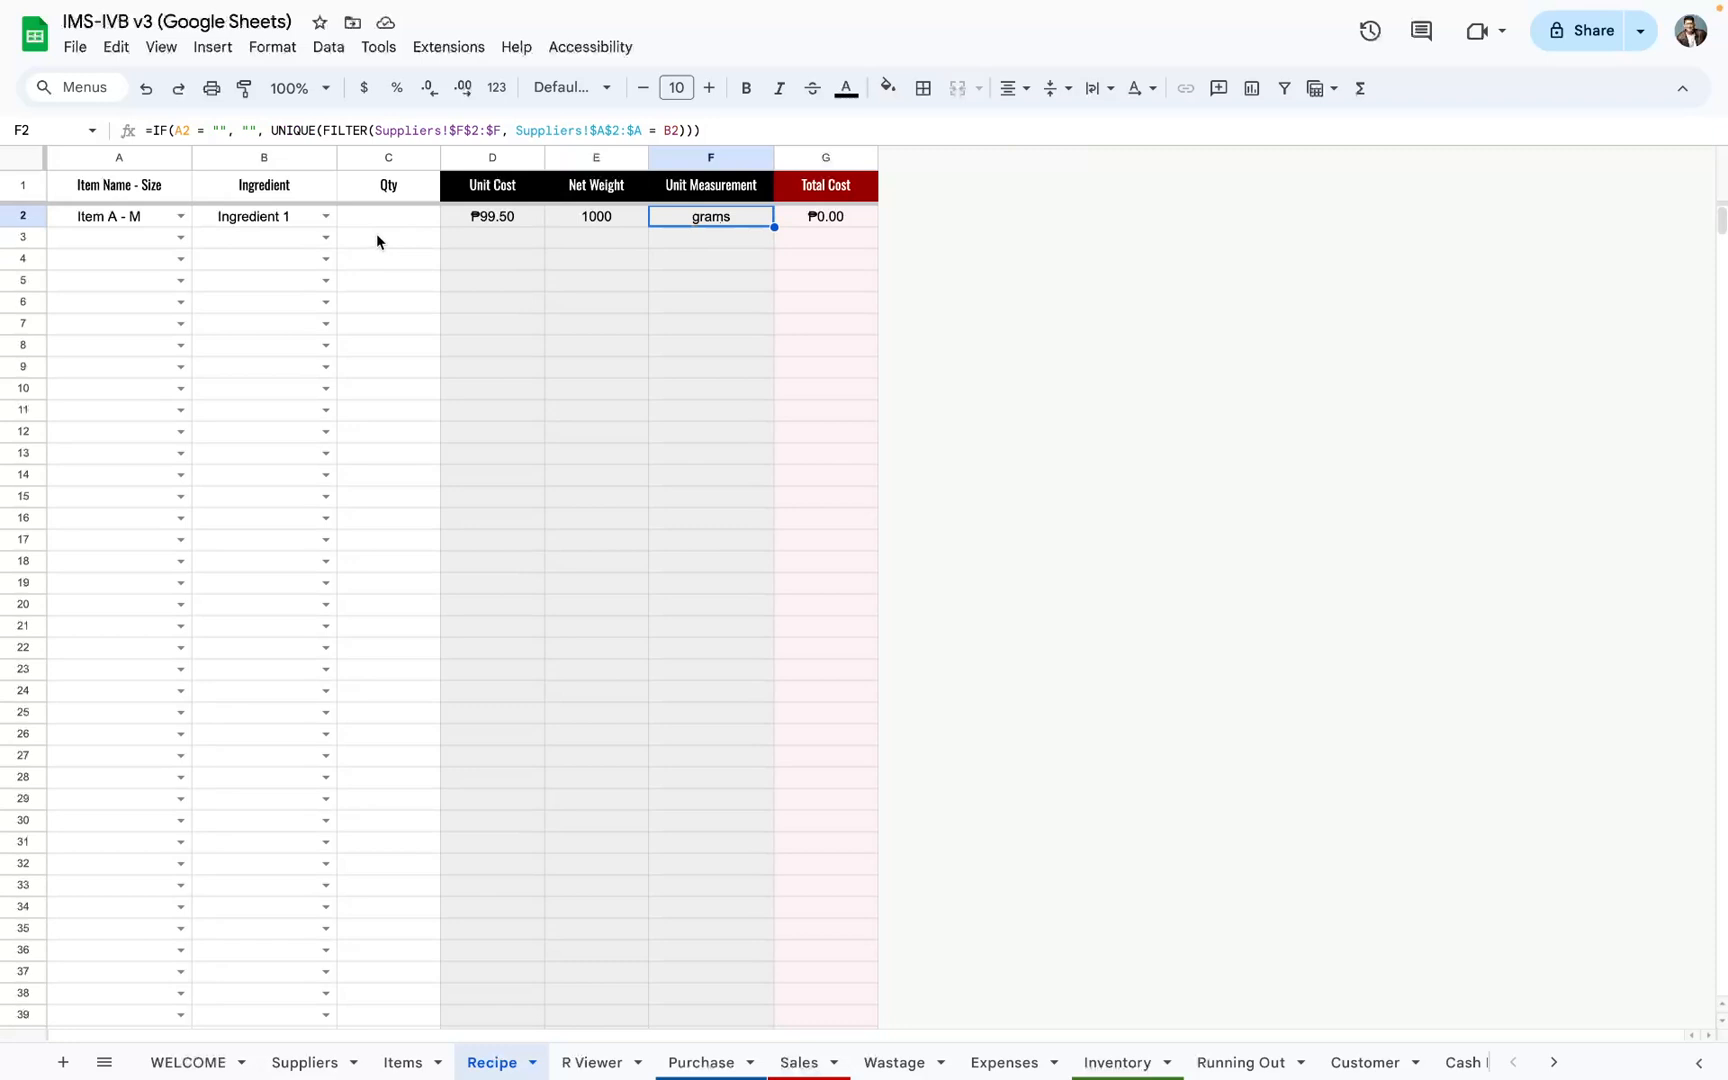
left_click(595, 220)
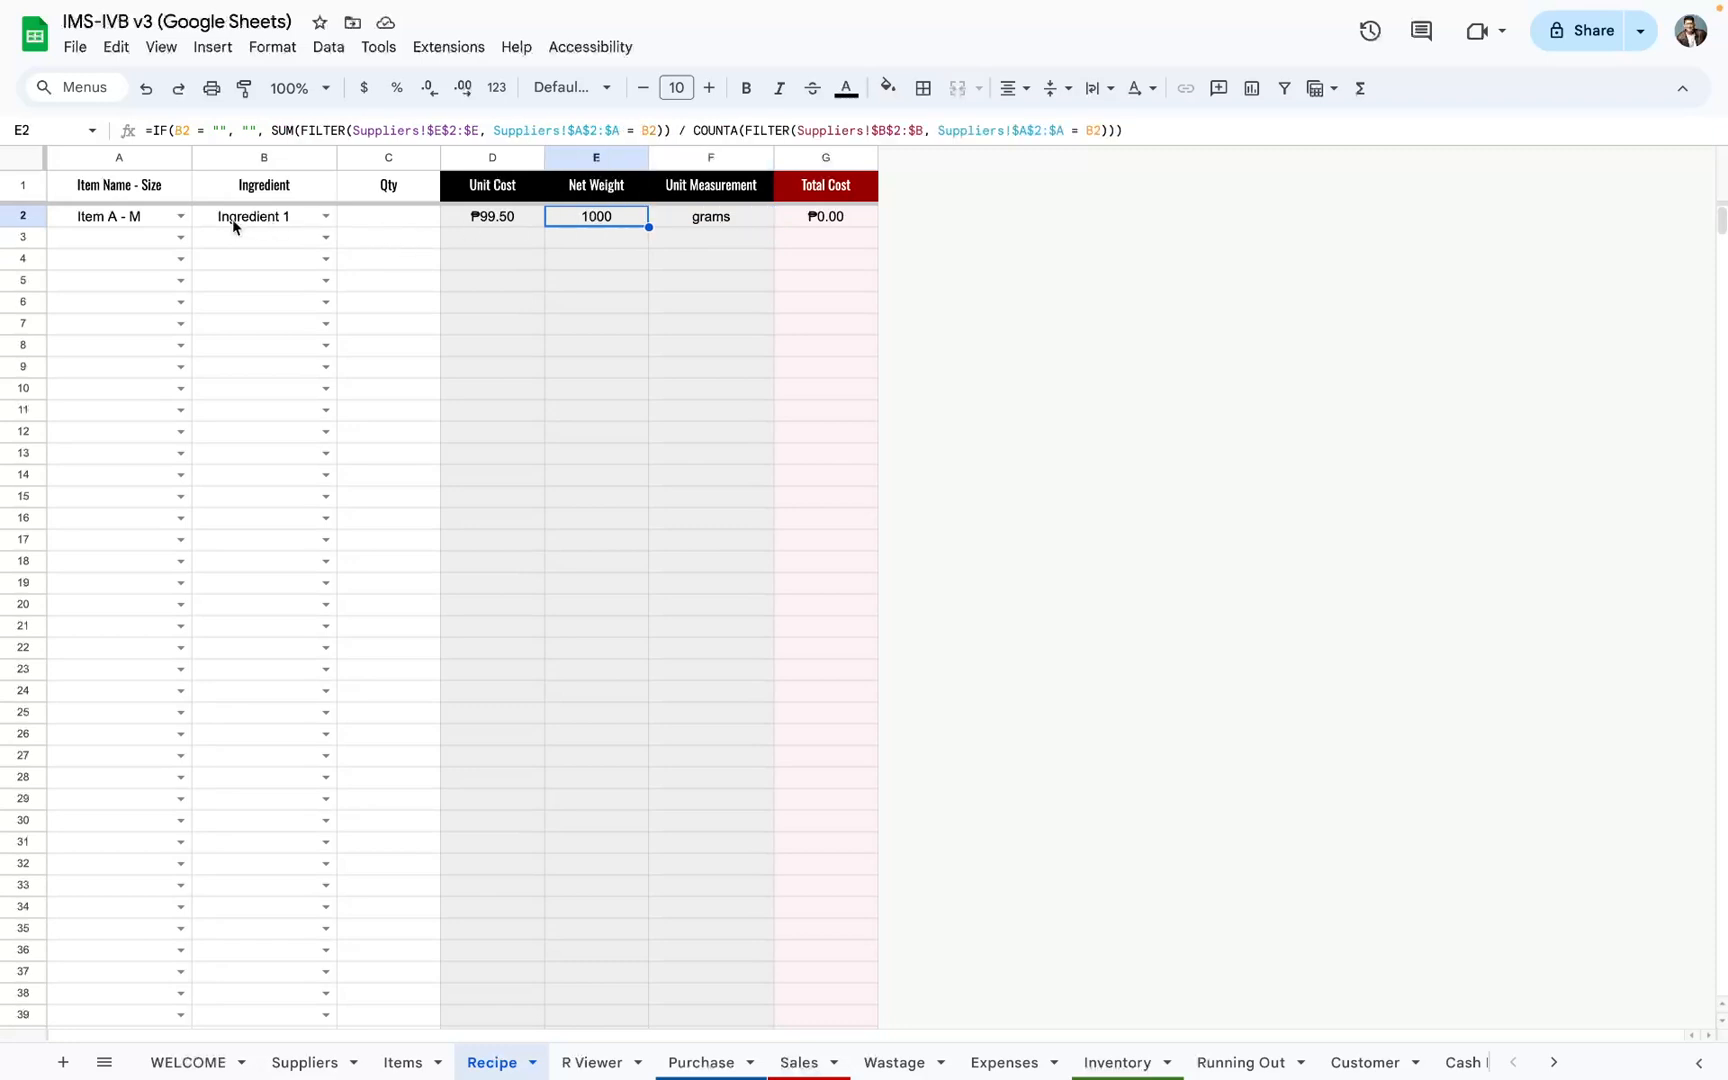
left_click(115, 217)
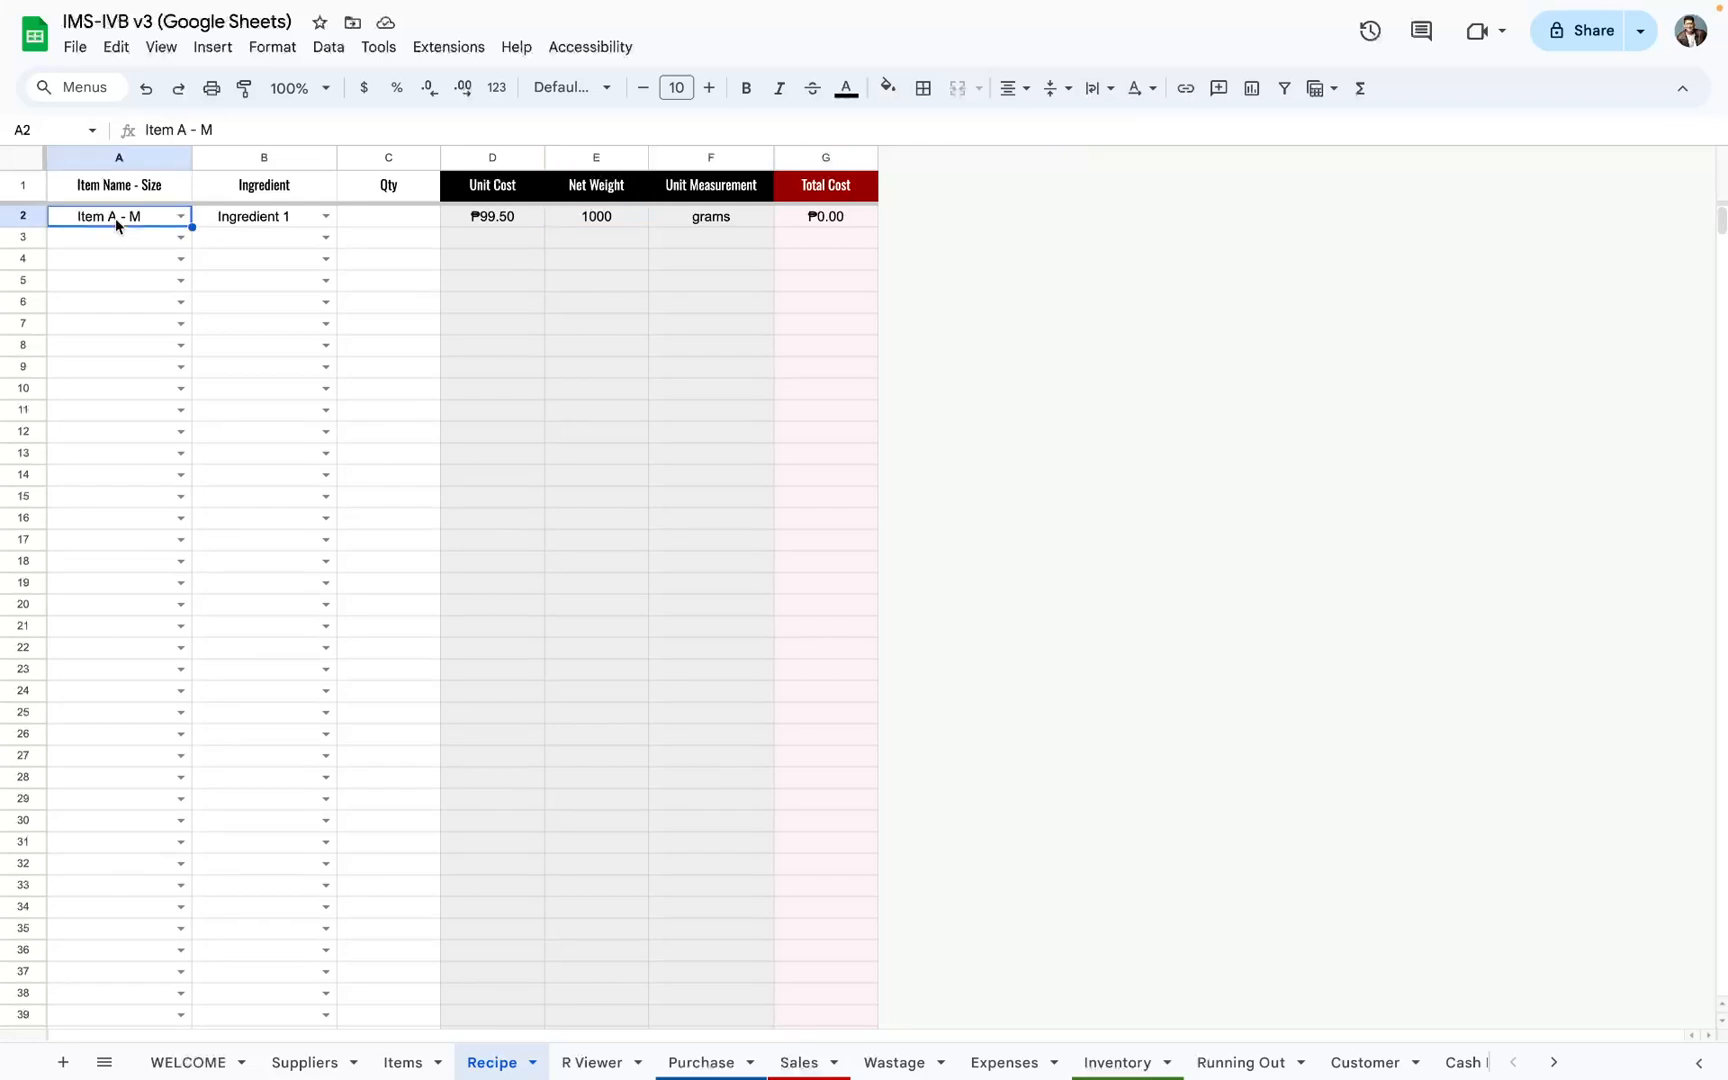
left_click(250, 220)
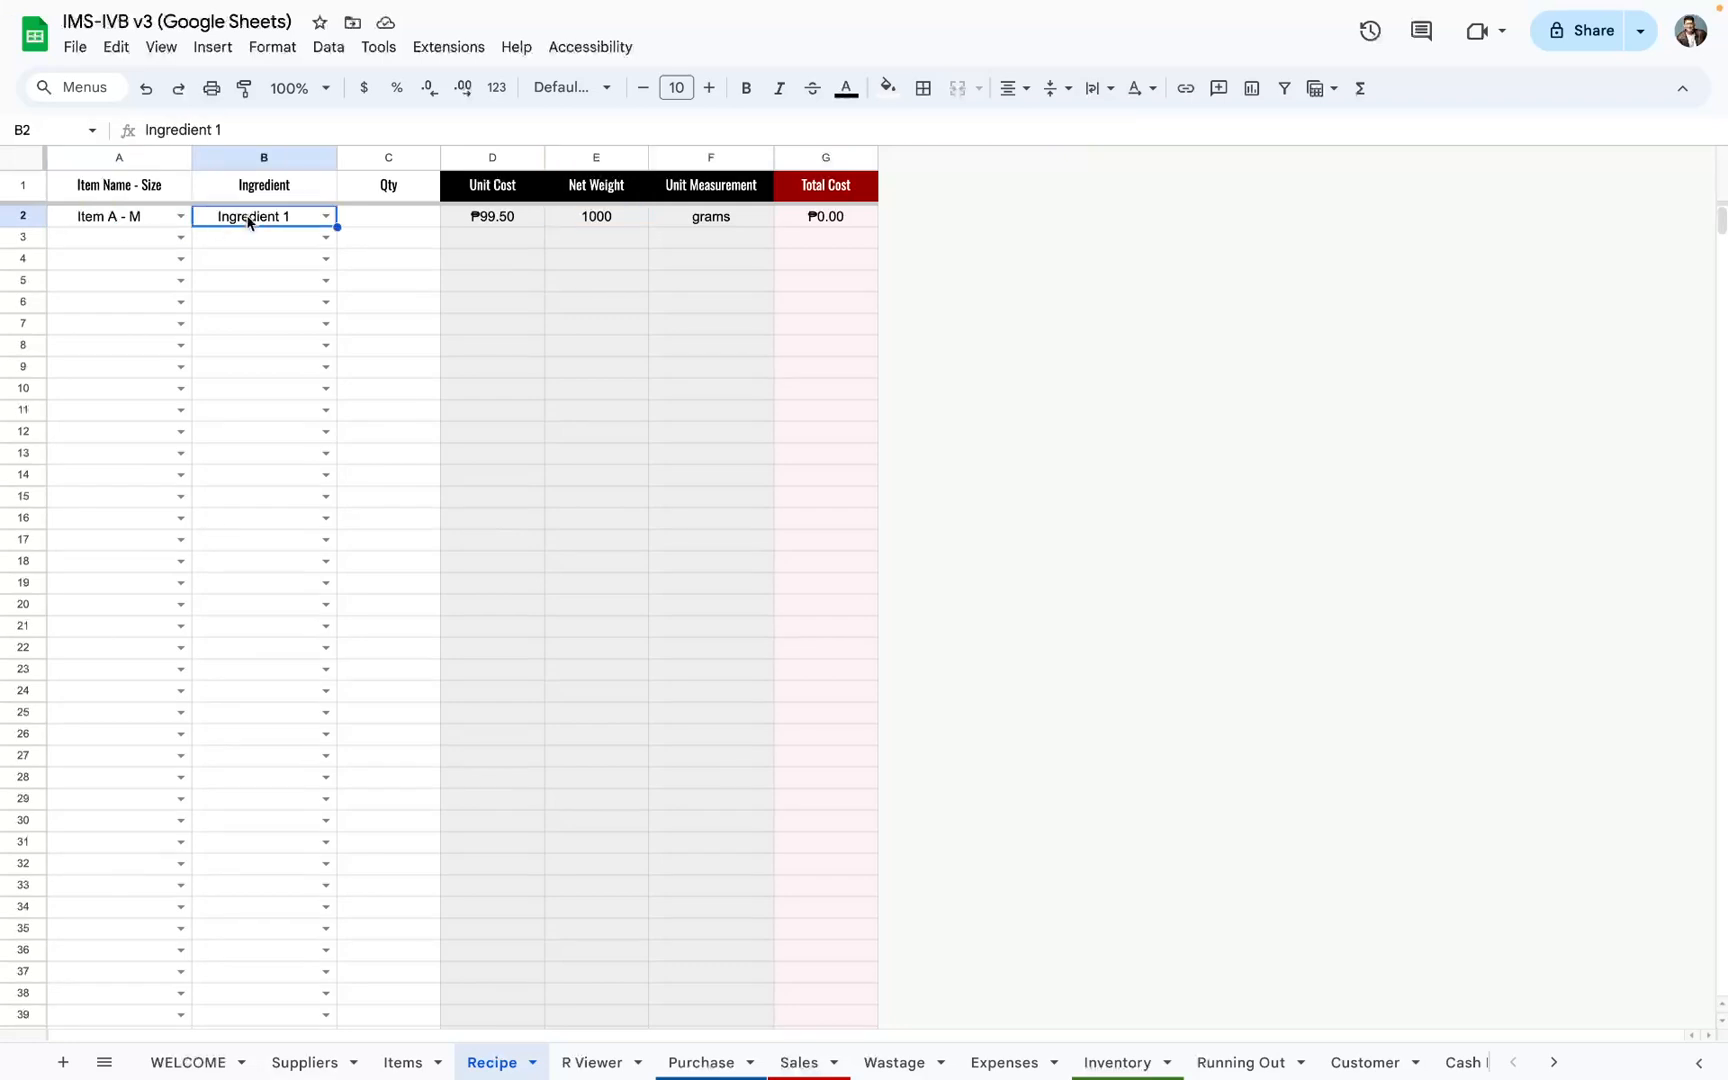
Step: Set the Ingredient 1 quantity for Item A - M to 20 and check the row's total cost formula
left_click(375, 223)
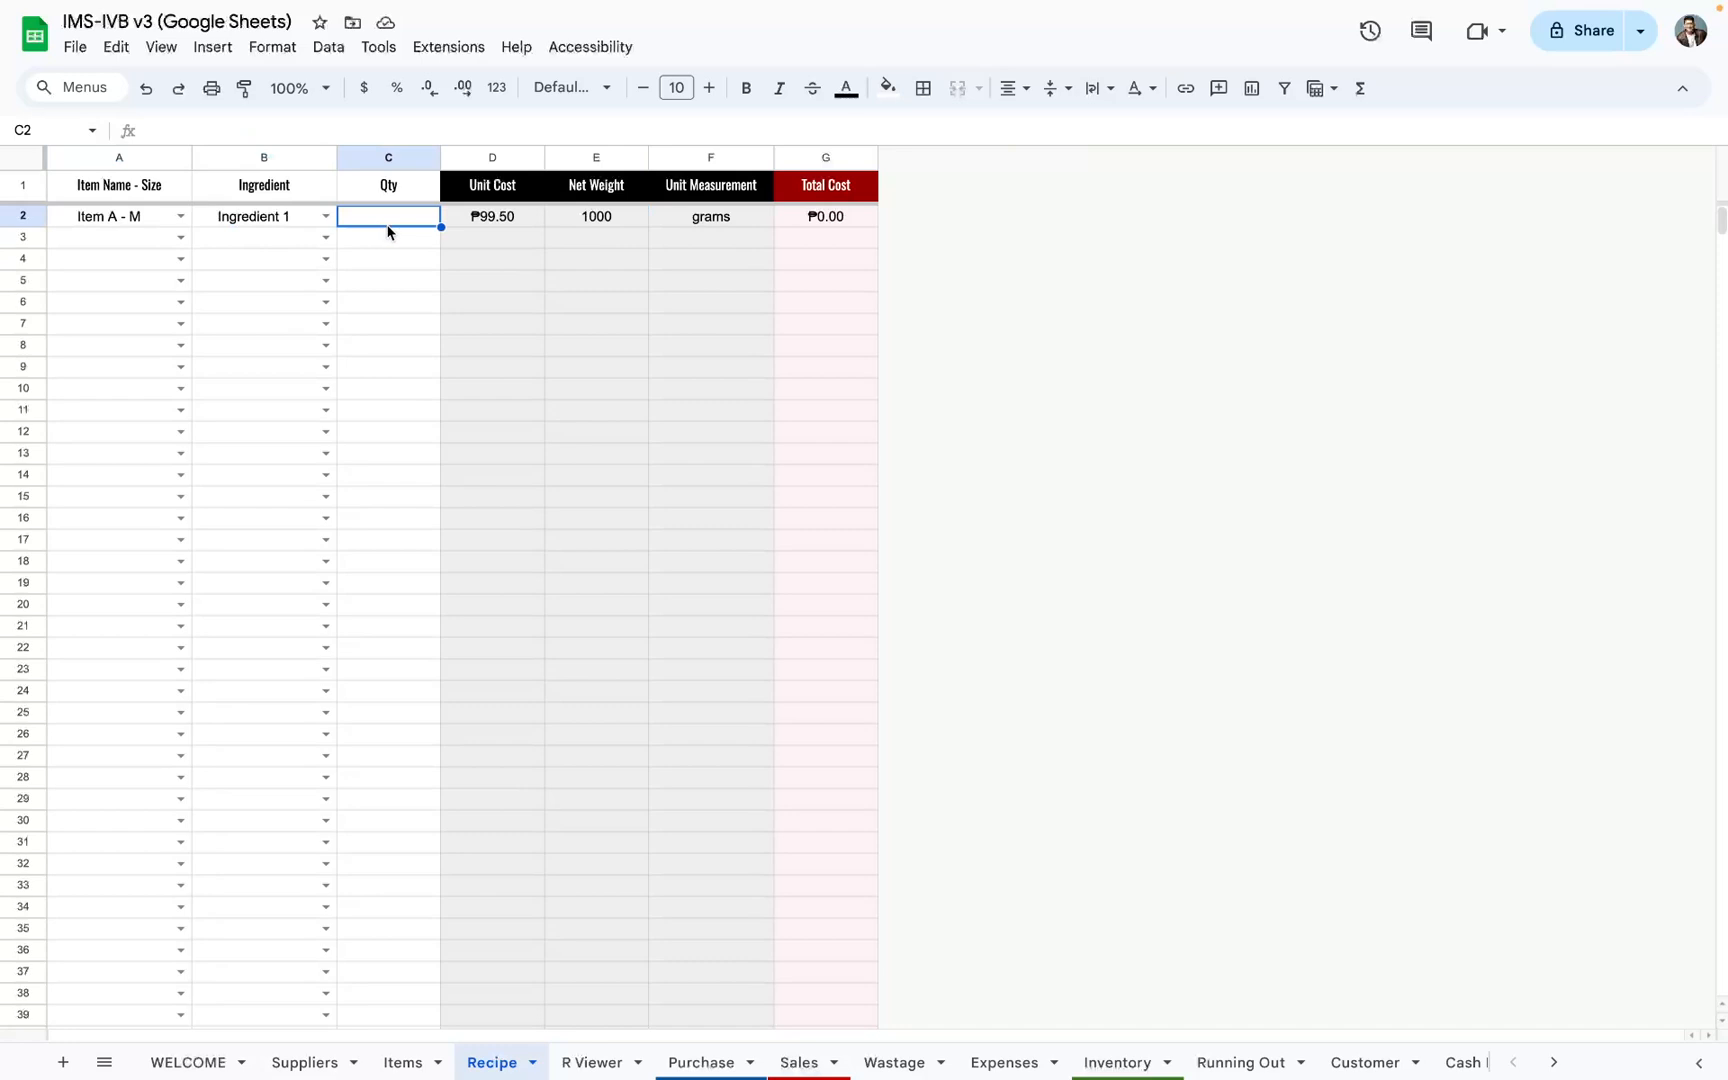
type("20")
key("Return")
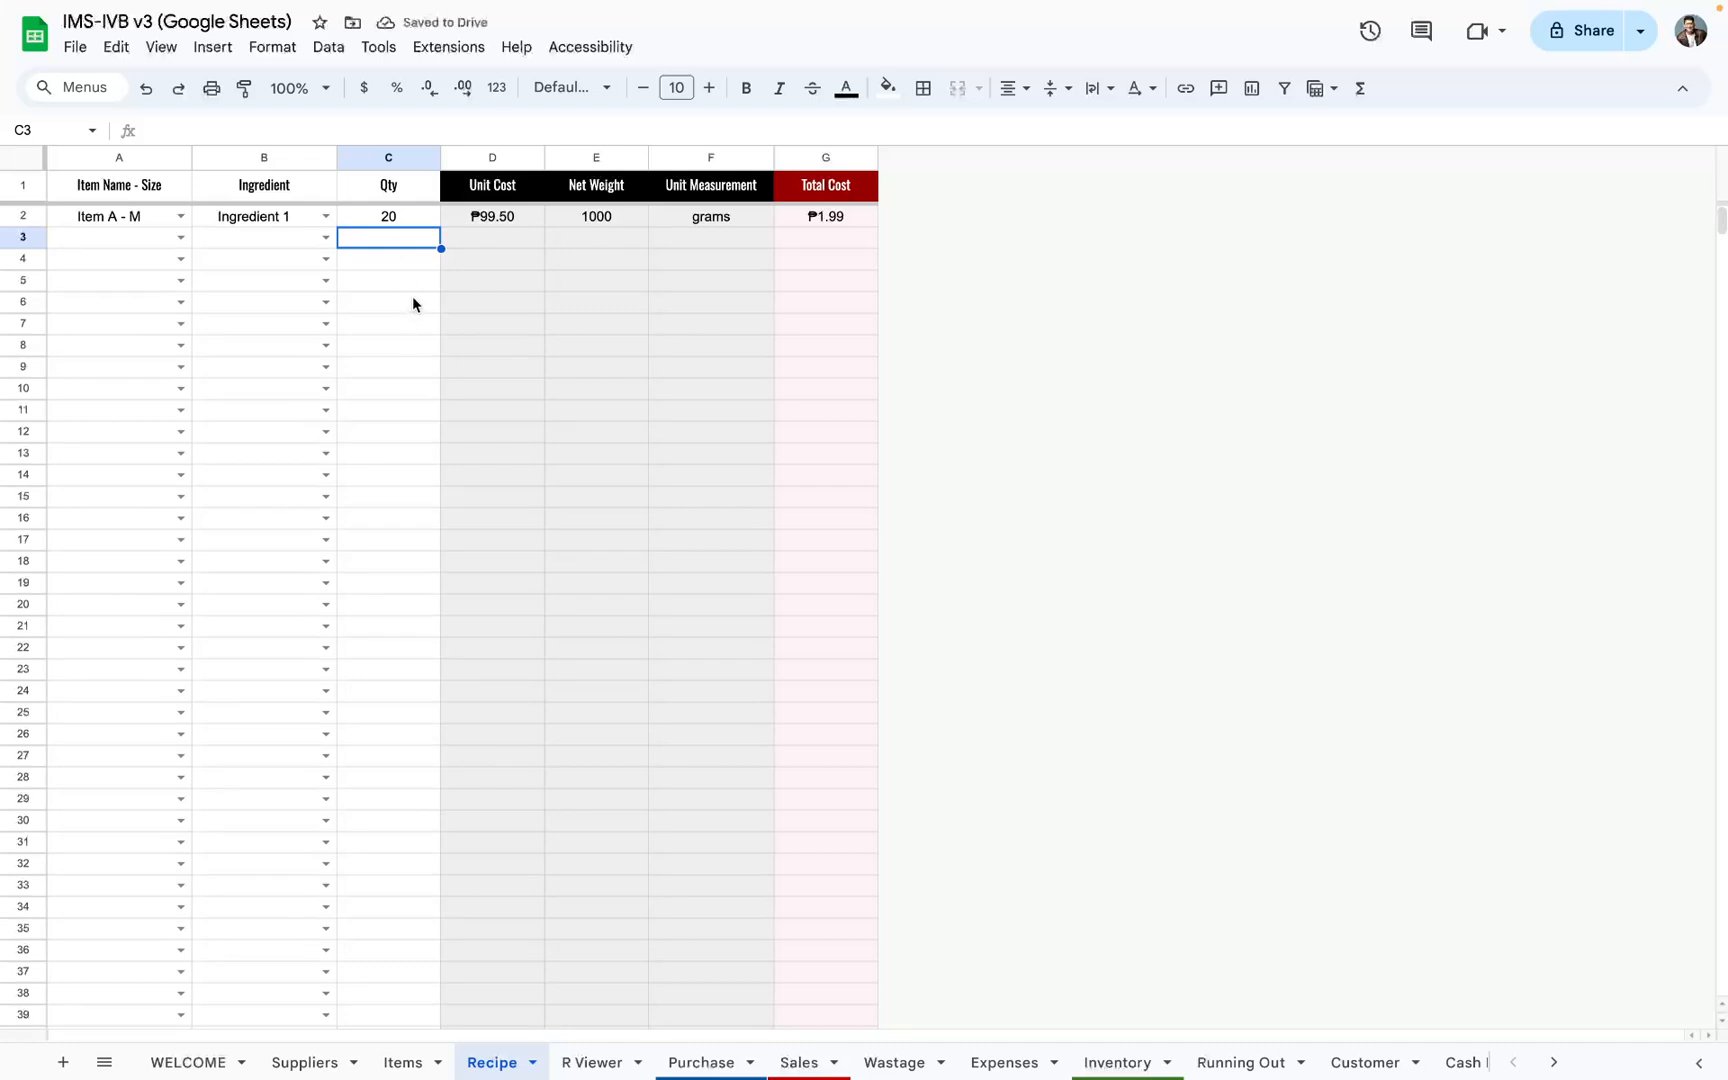
left_click(809, 217)
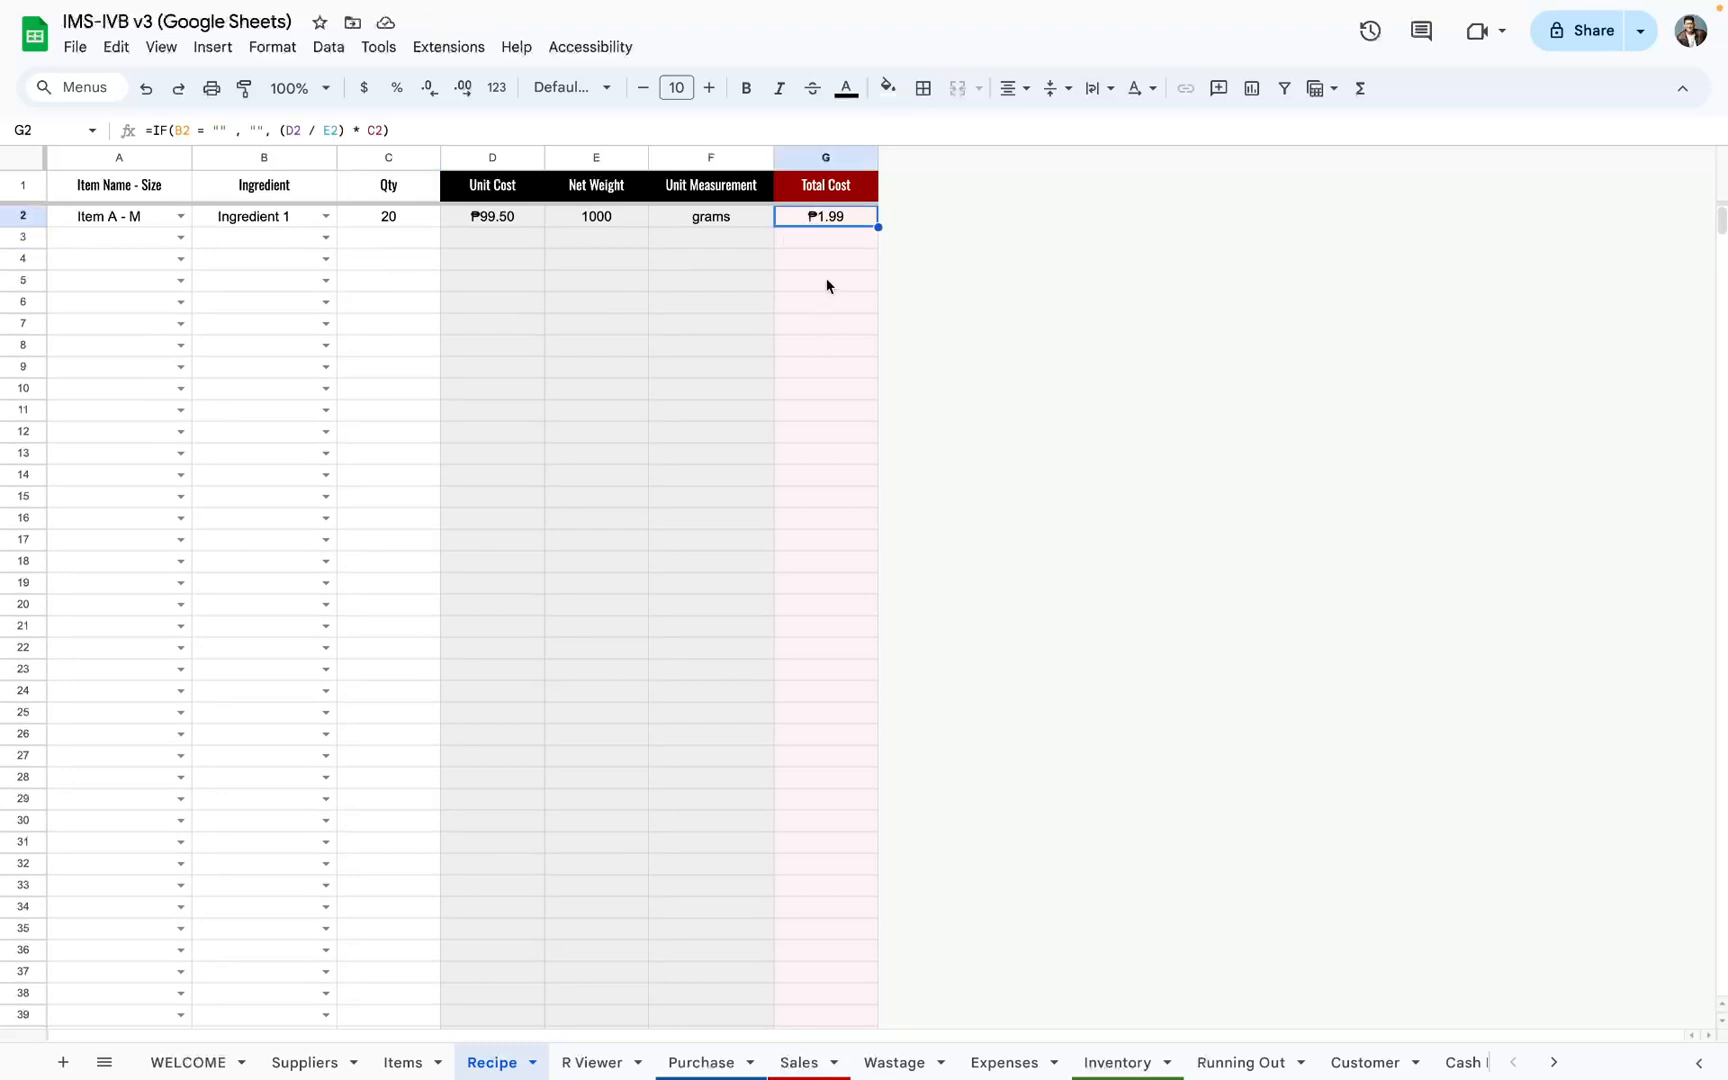
left_click(275, 219)
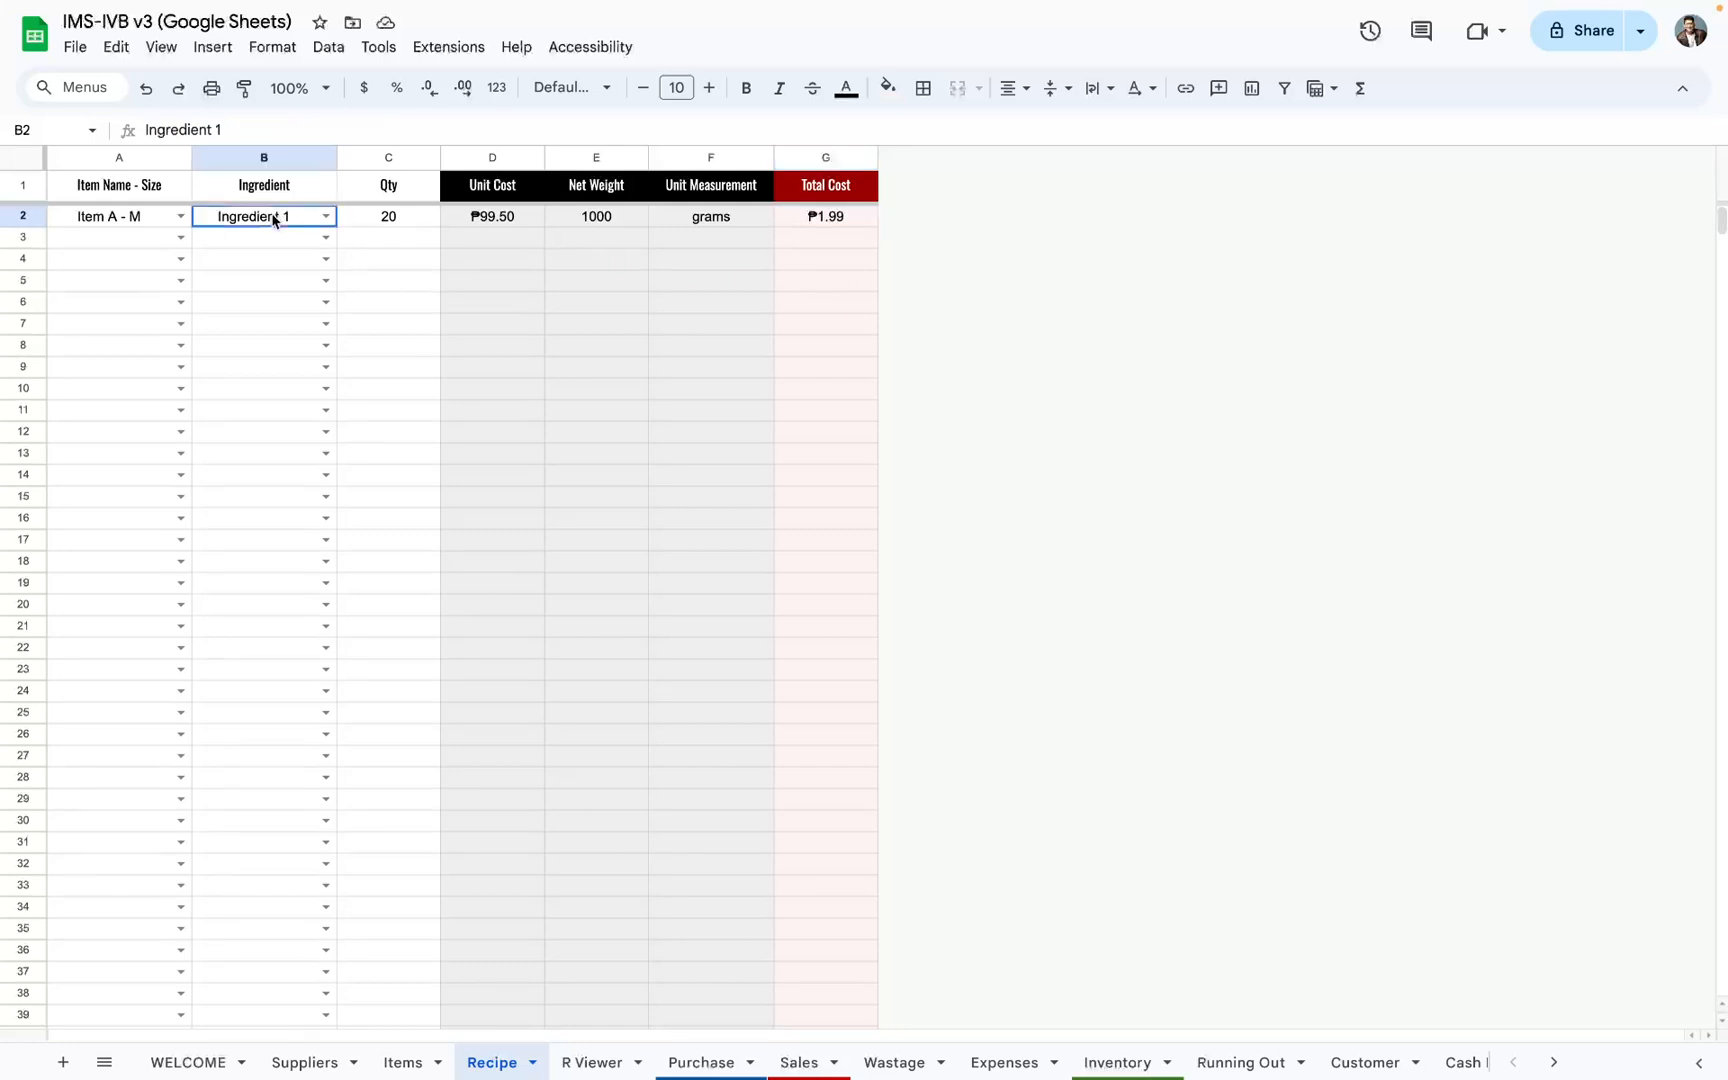
Step: Add Ingredient 2 with quantity 10 to Item A - M in row 3 and check the row's total cost formula
left_click(110, 226)
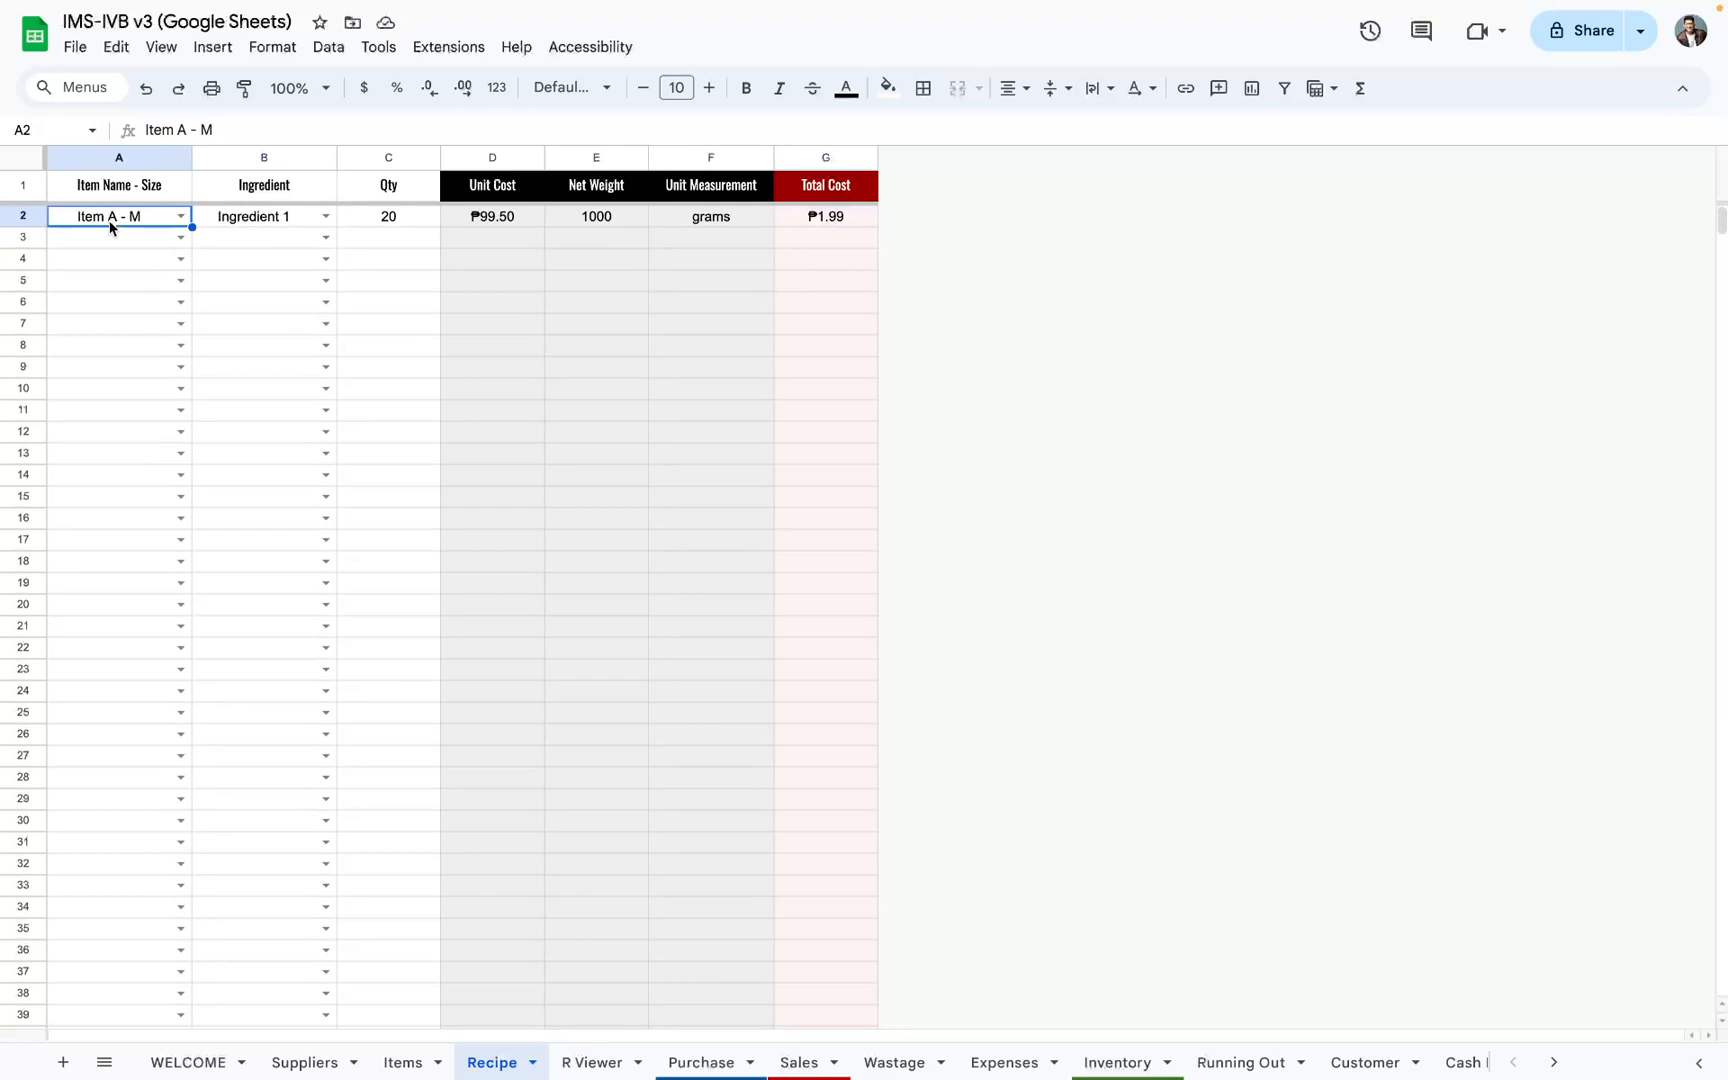
left_click(178, 239)
left_click(166, 264)
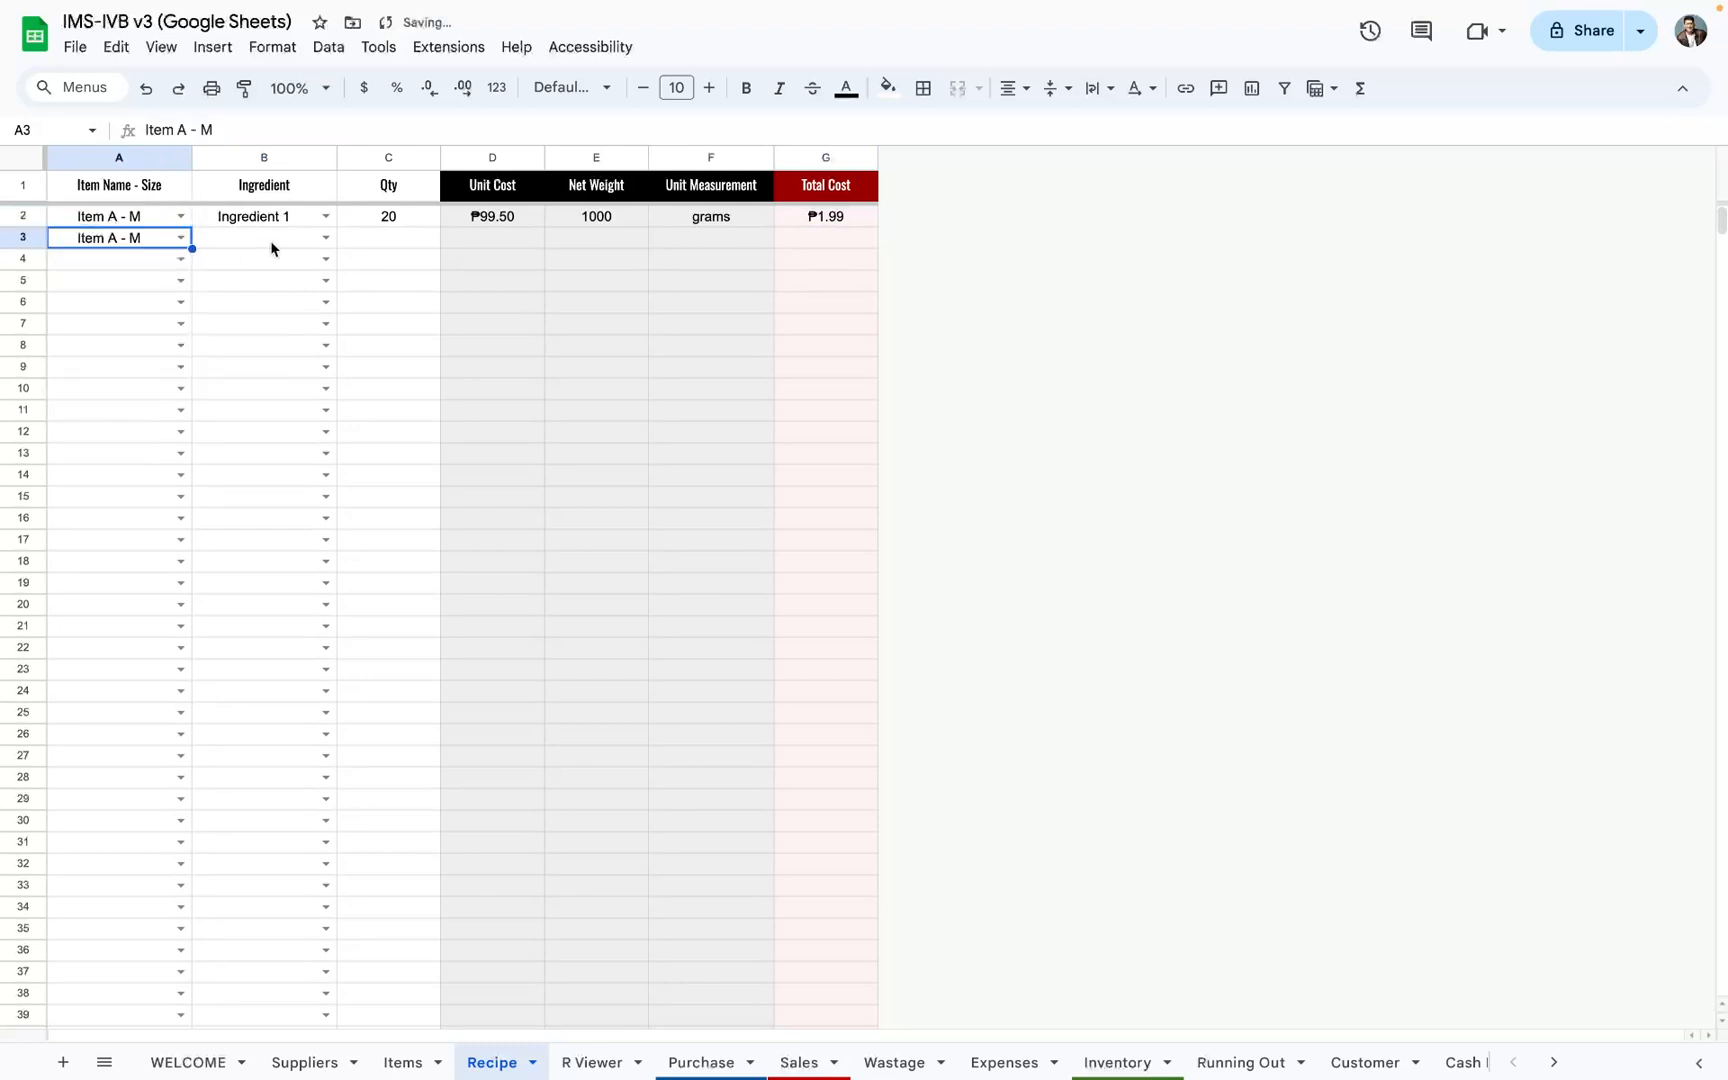
left_click(325, 238)
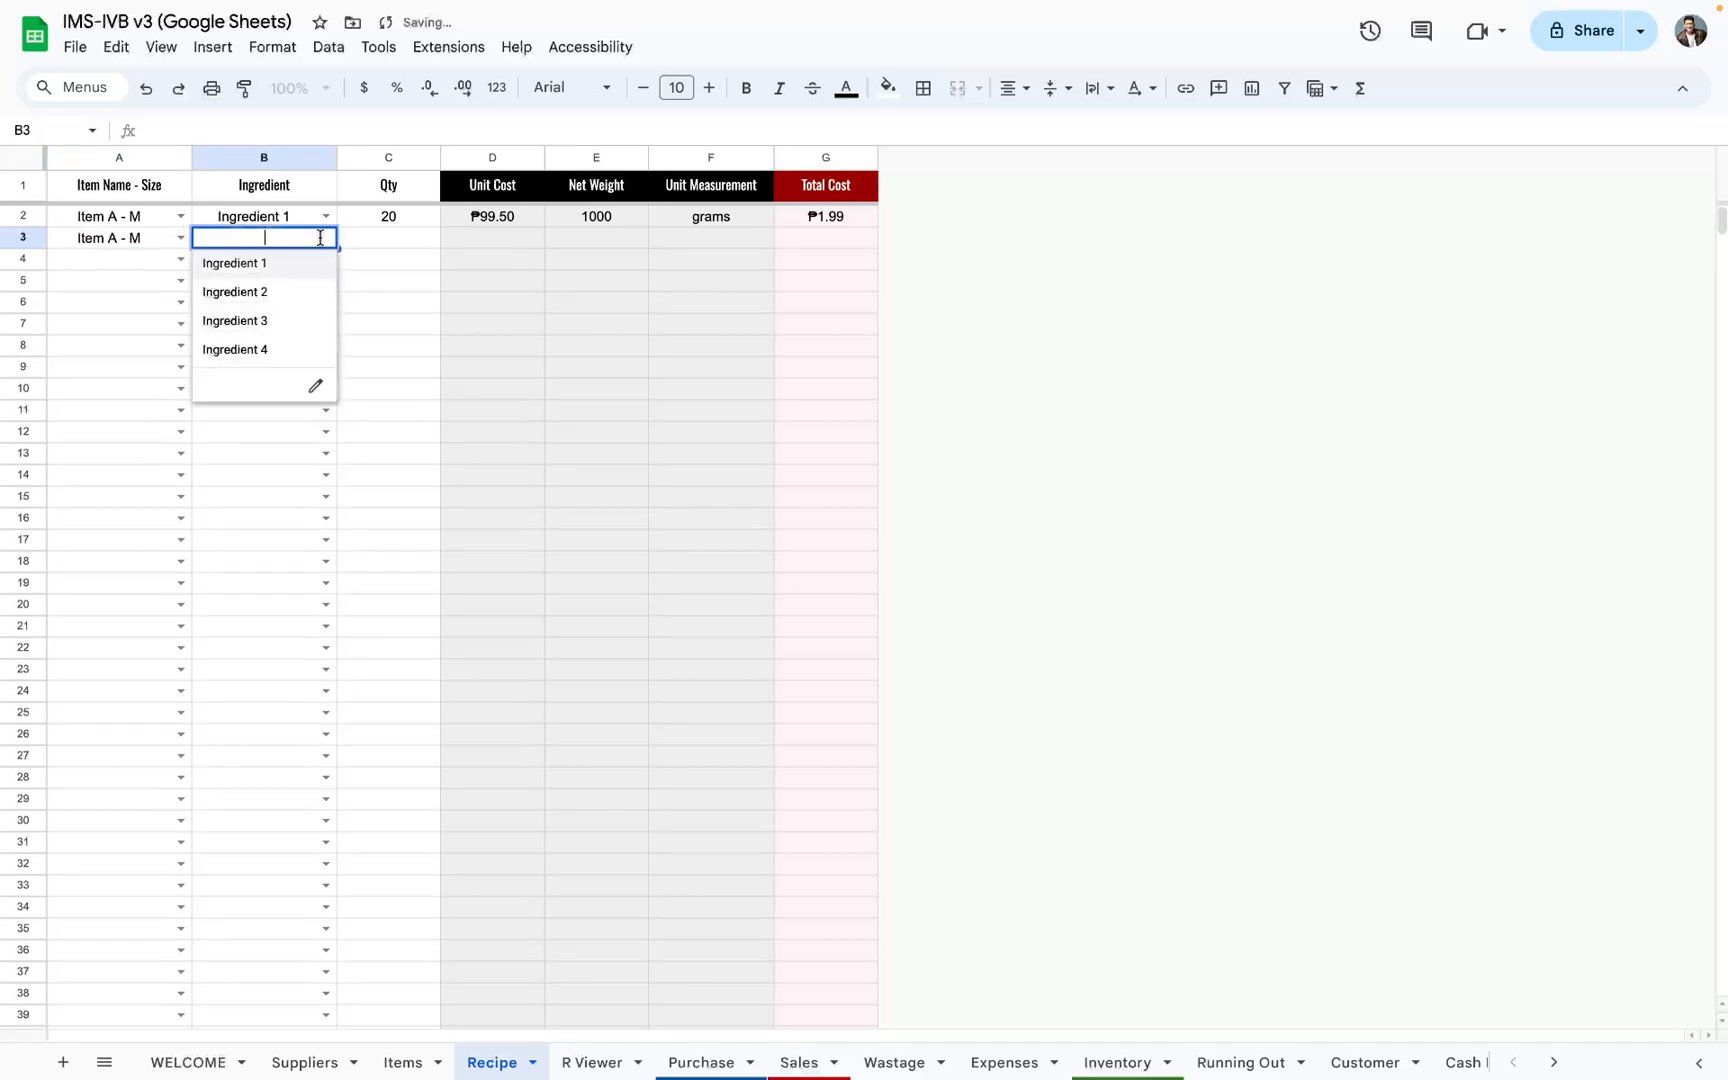
left_click(306, 292)
left_click(398, 237)
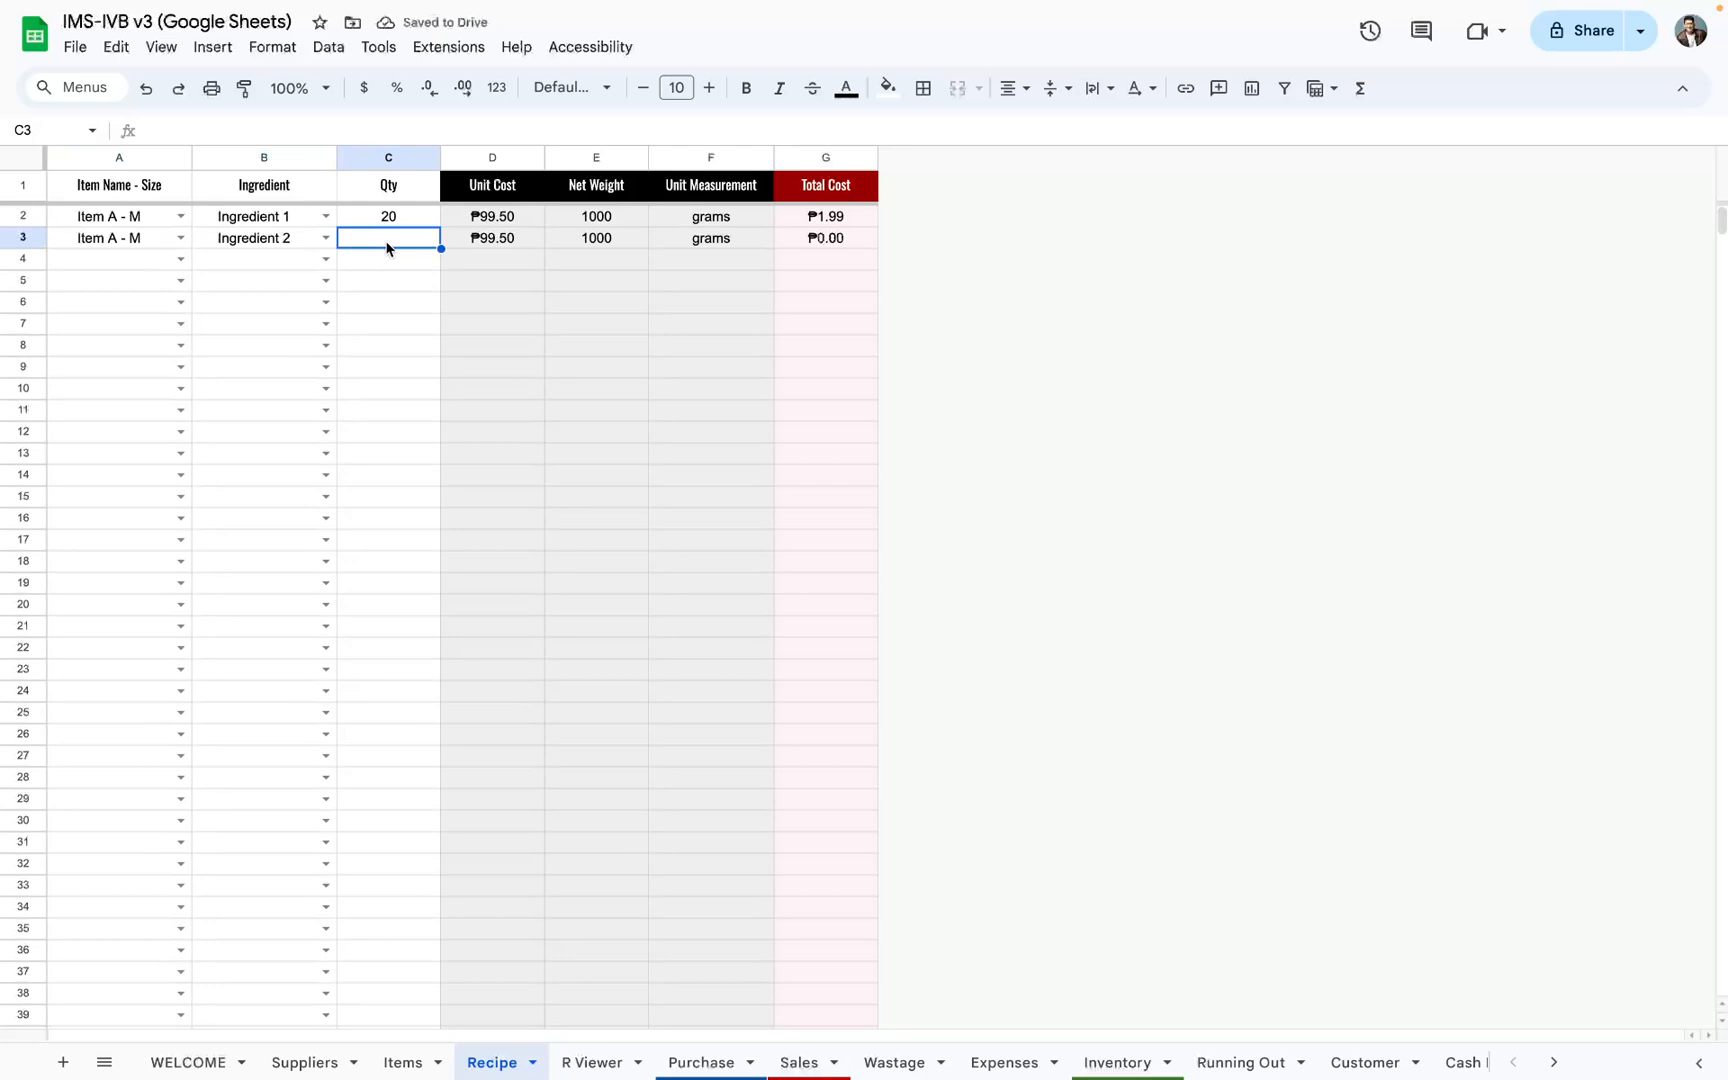
type("10")
key("Return")
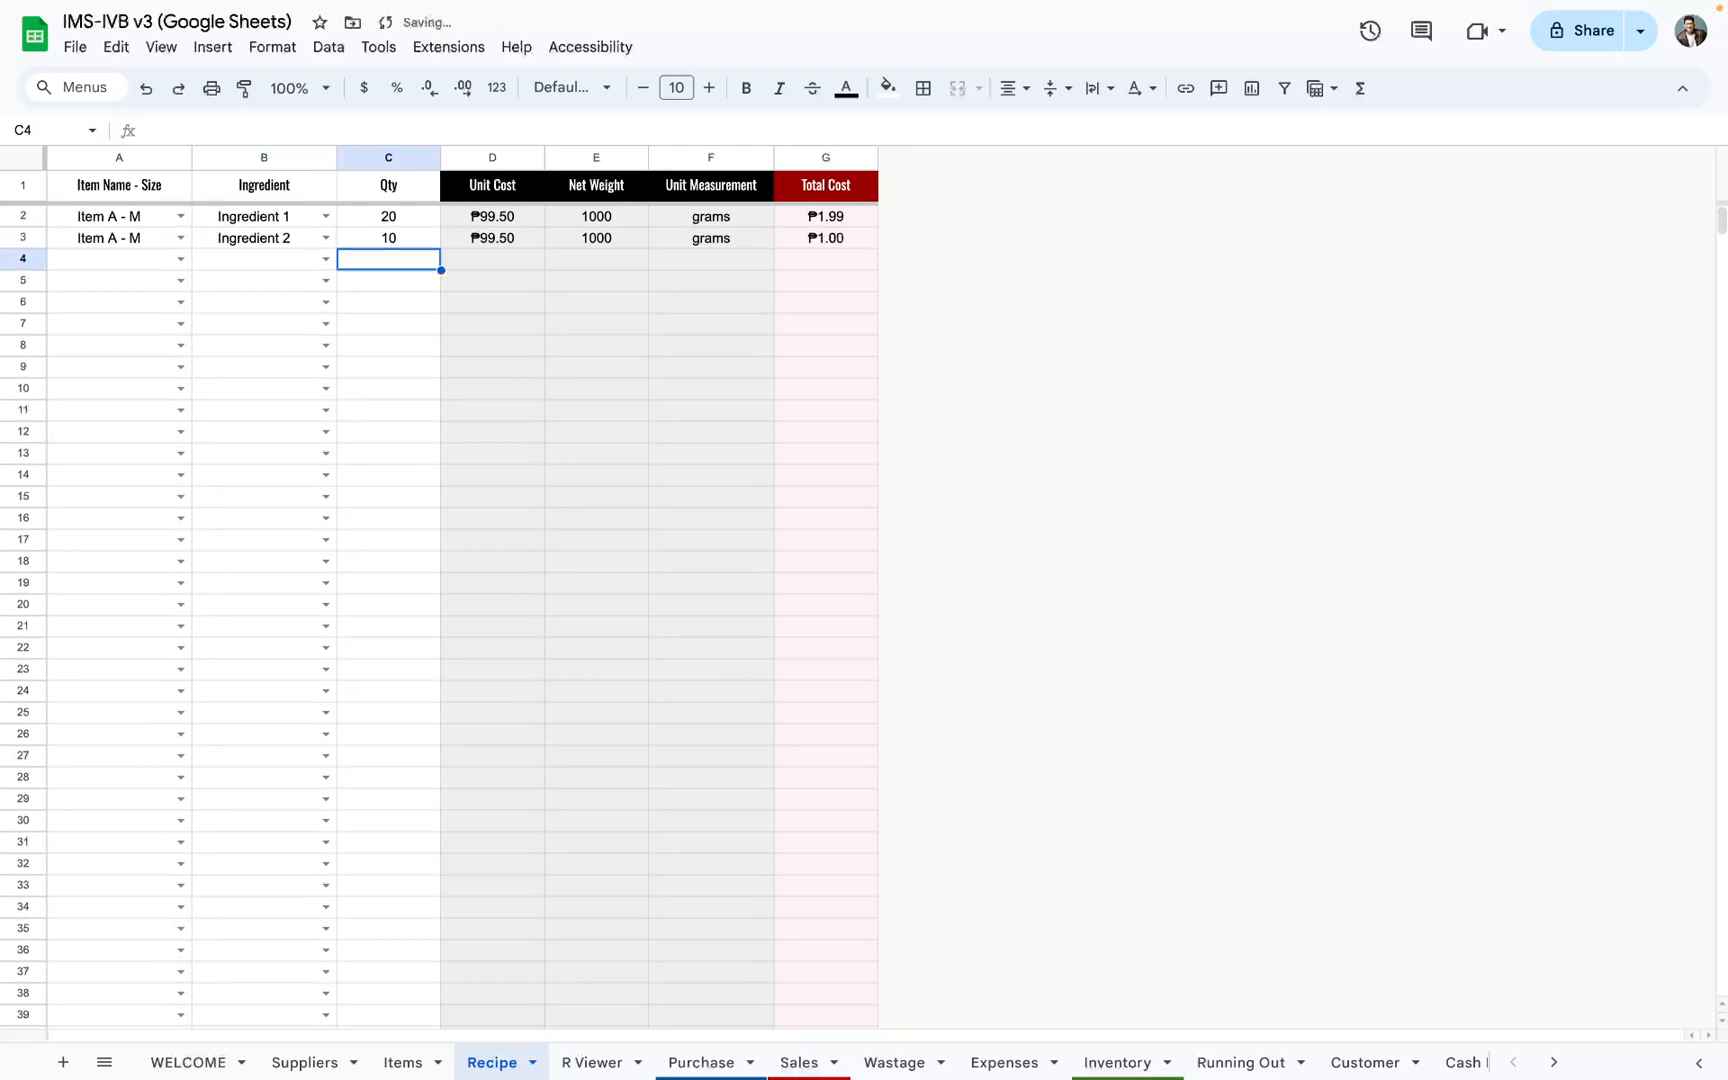
left_click(810, 245)
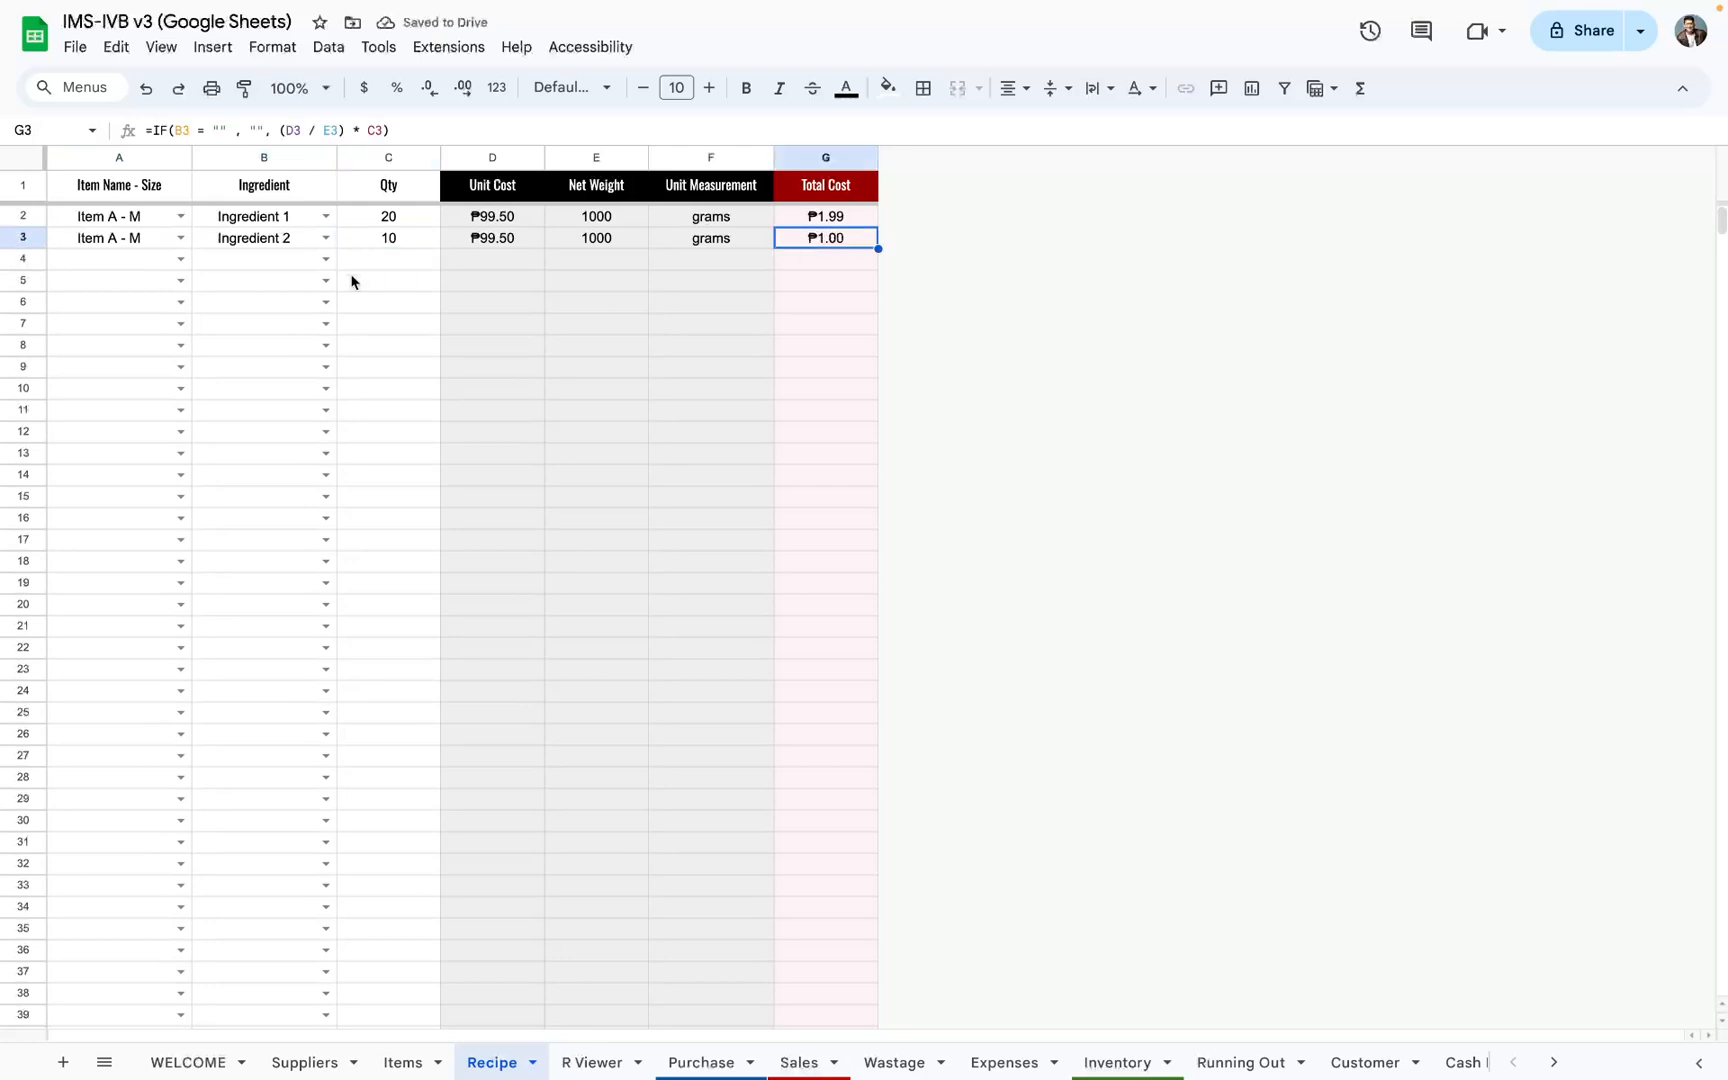
Step: Add Ingredient 3 with quantity 50 to Item A - M in row 4 of the Recipe sheet
left_click(181, 259)
left_click(160, 286)
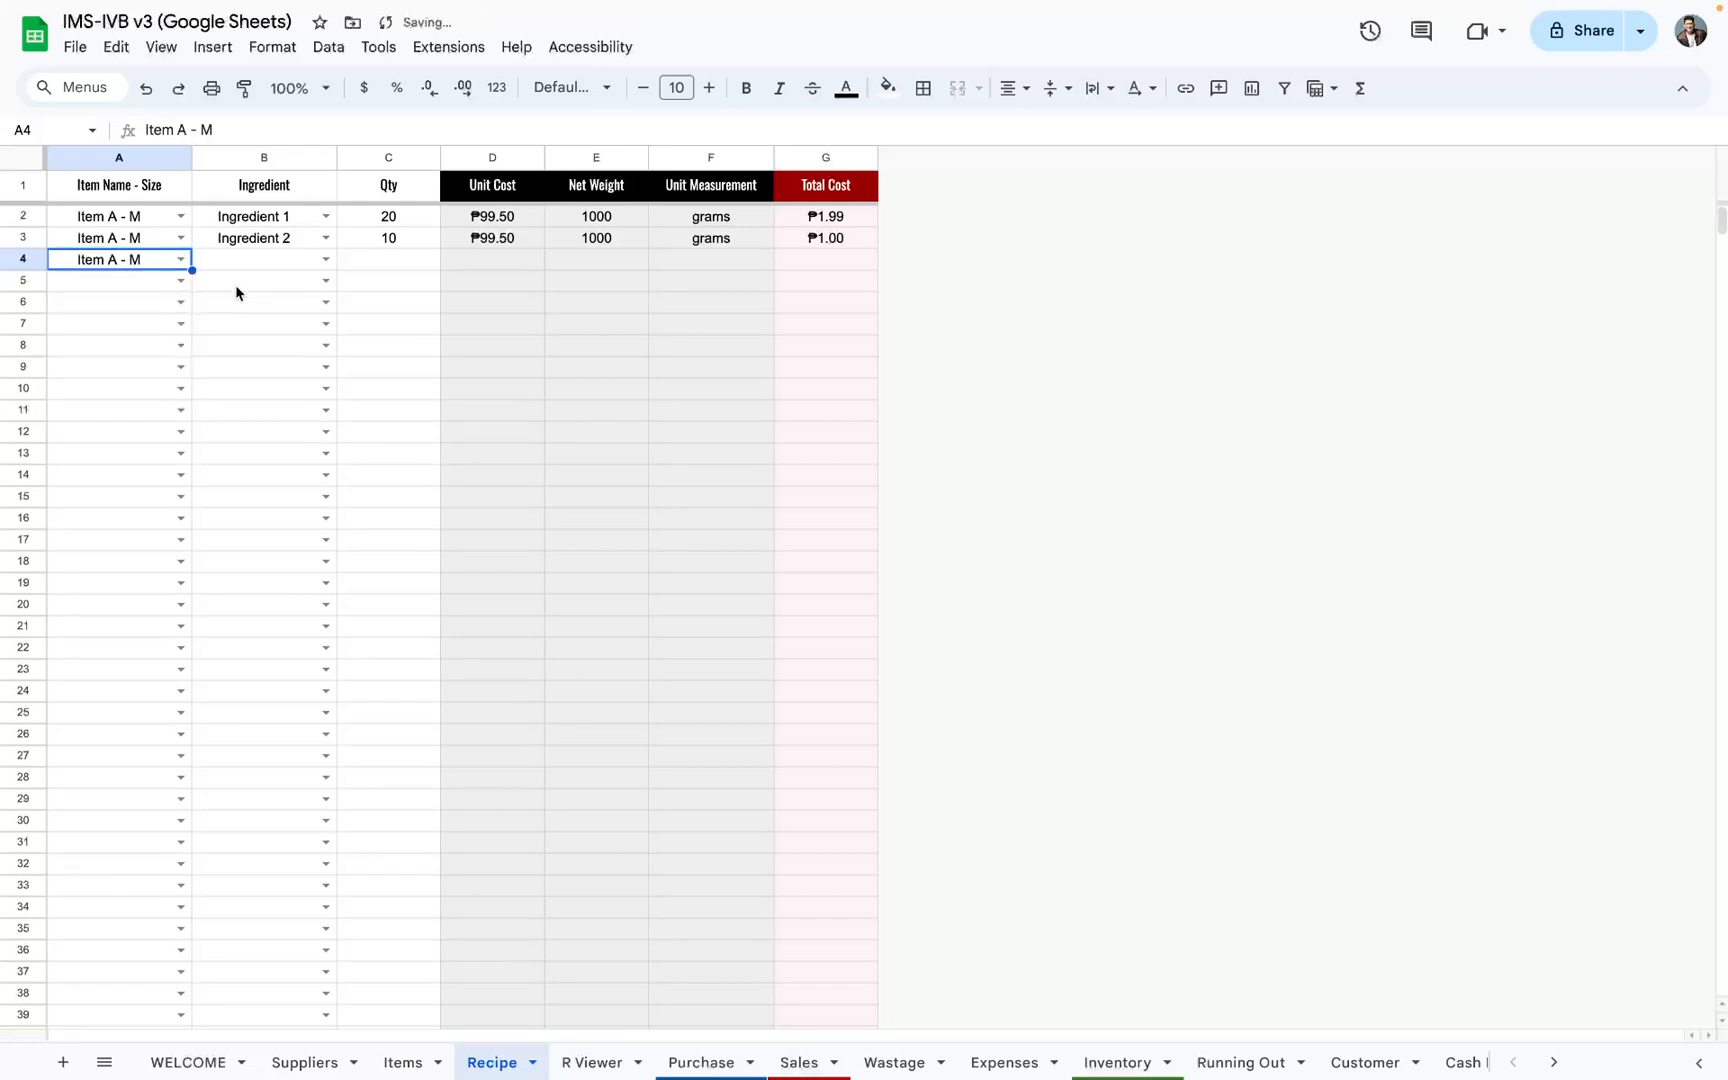
left_click(324, 260)
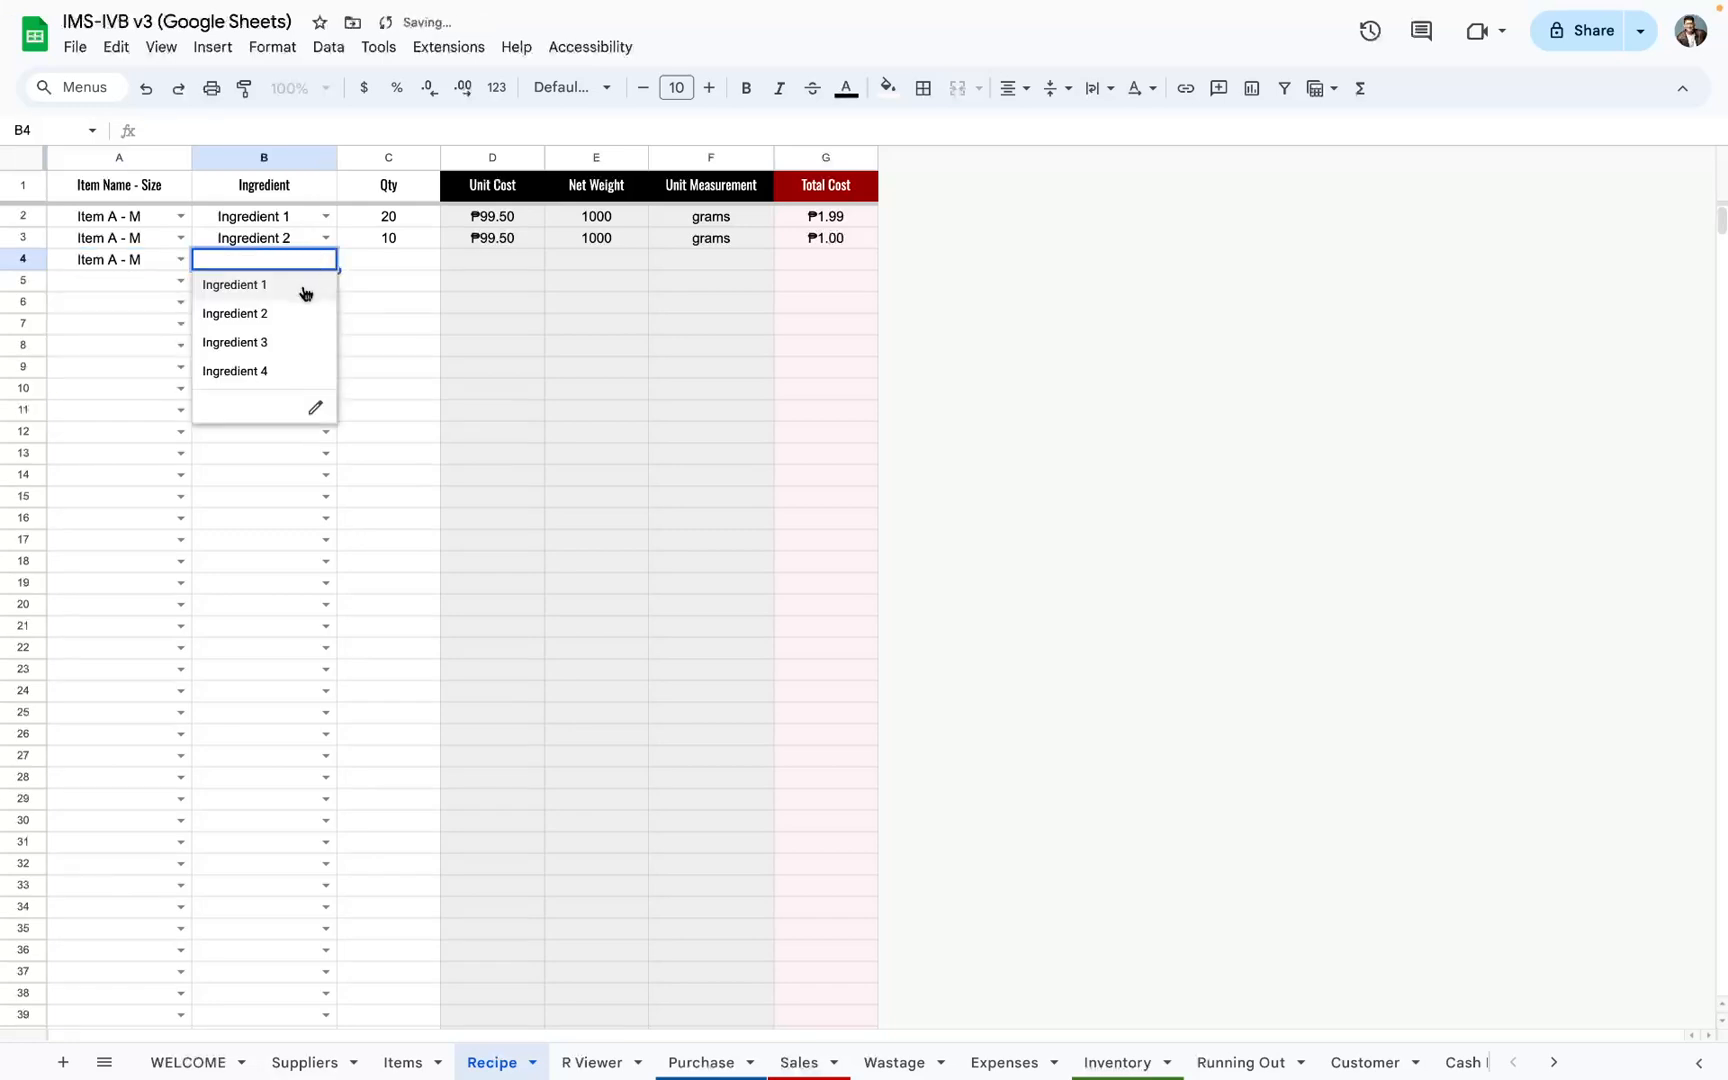
left_click(293, 343)
left_click(381, 266)
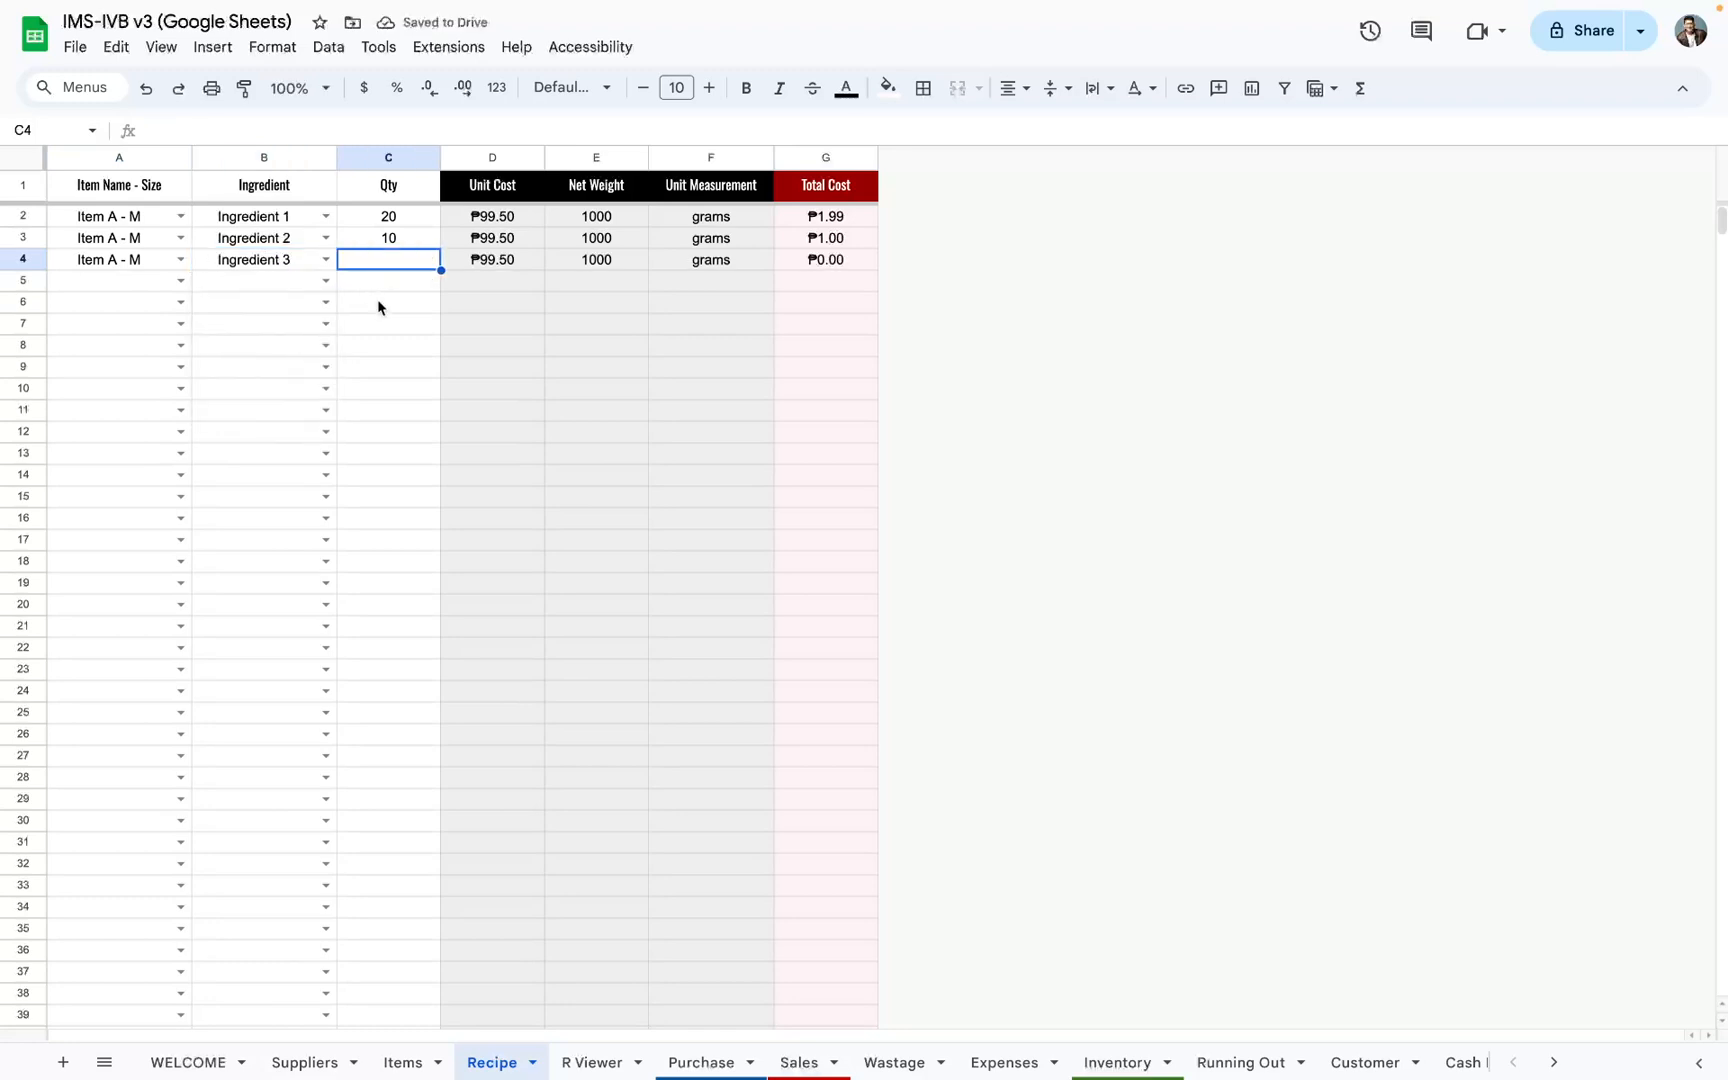
type("50")
key("Return")
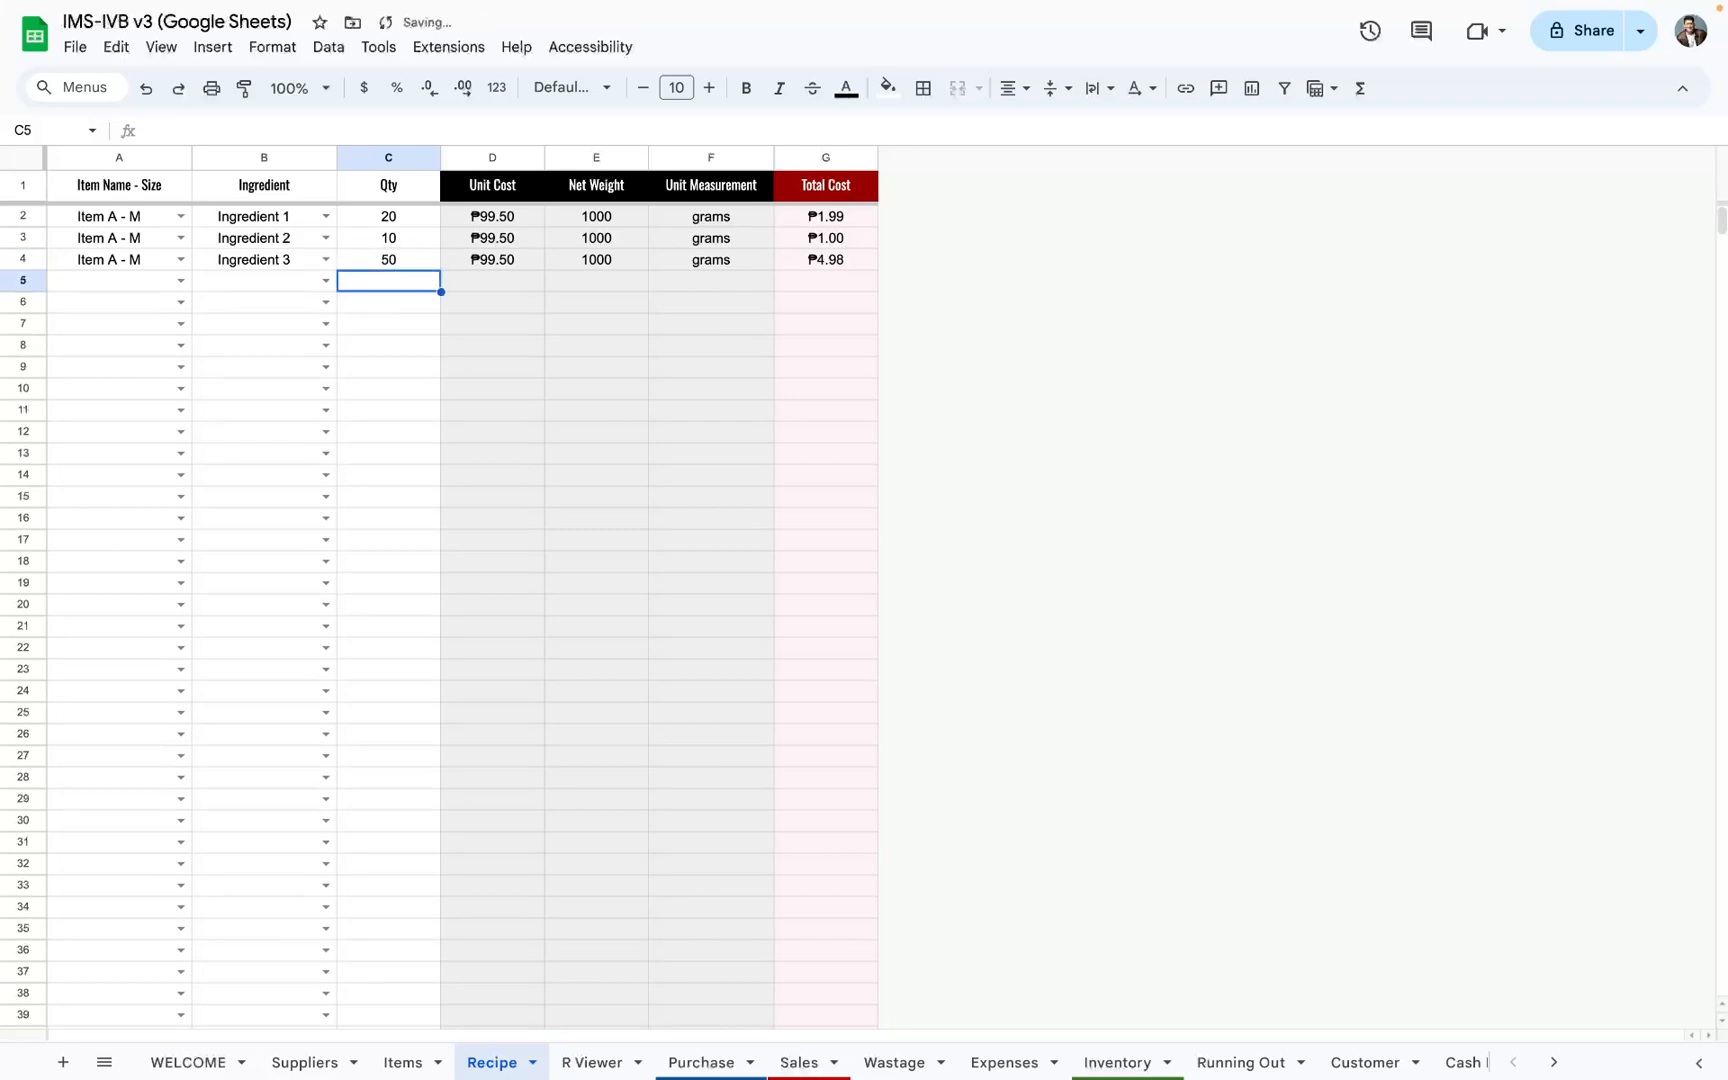
Step: Add Ingredient 4 with quantity 1 to Item A - M in row 5 of the Recipe sheet
left_click(181, 281)
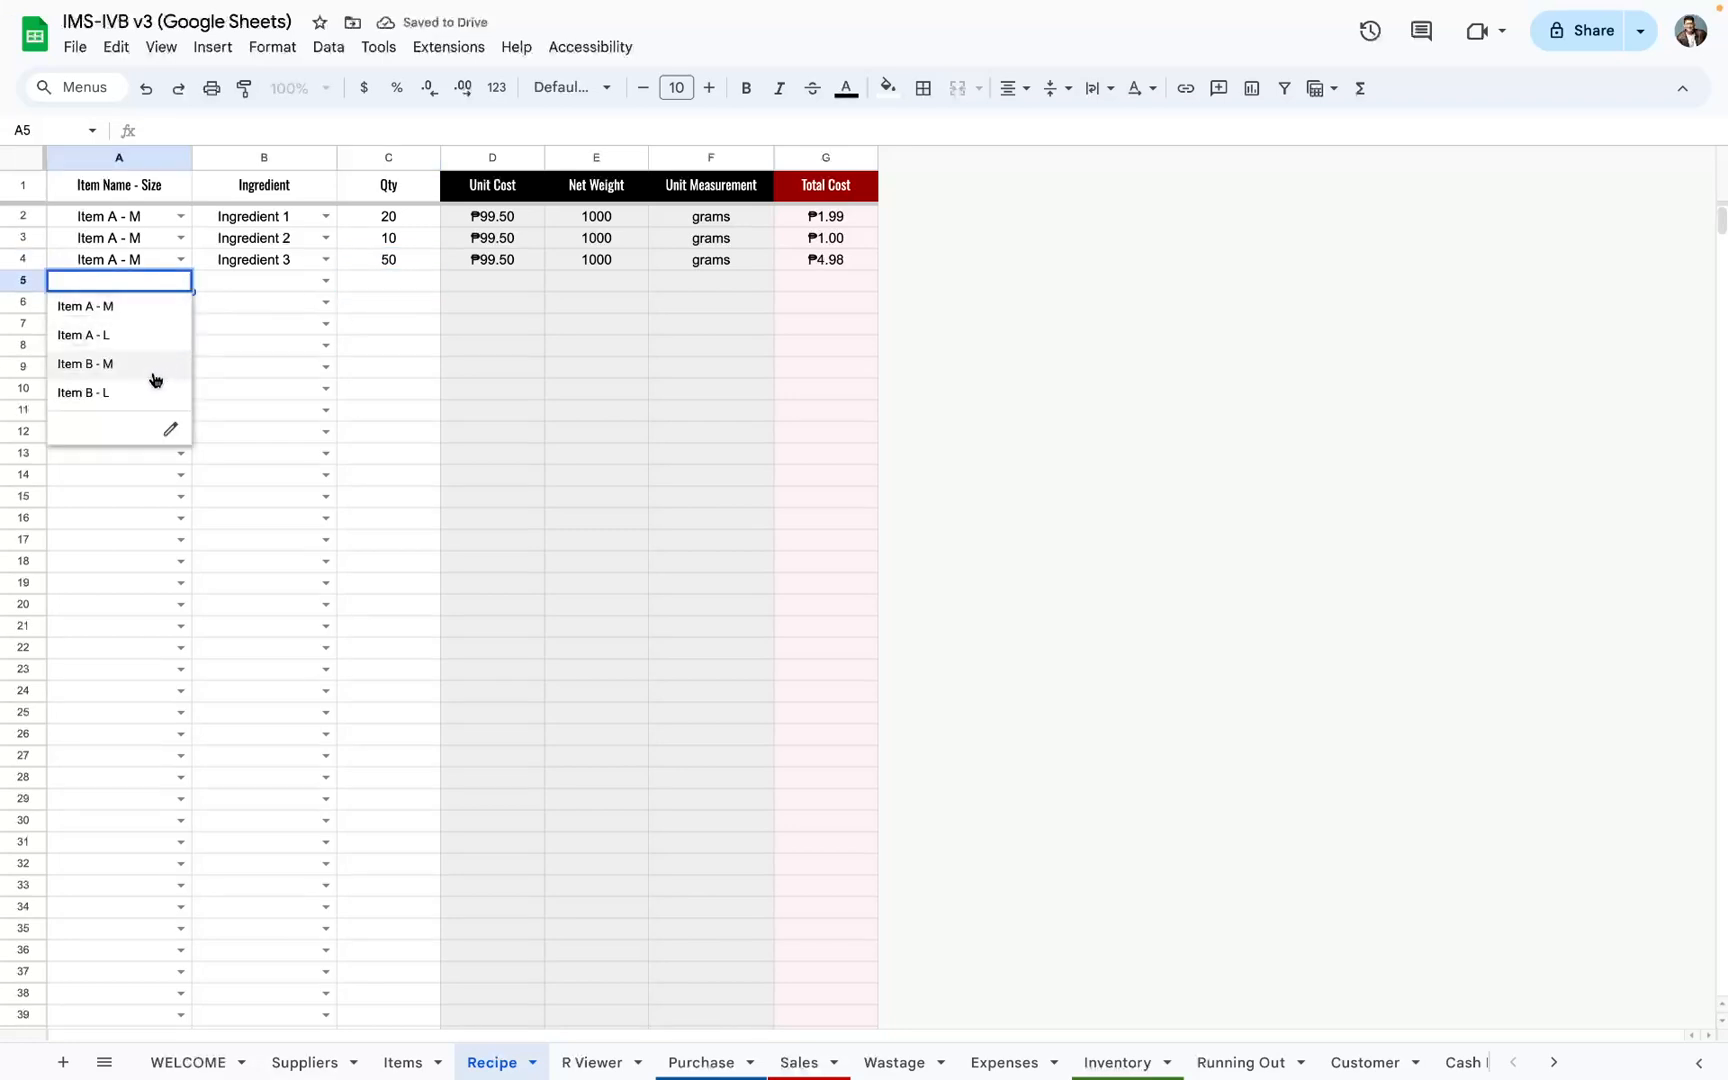
left_click(152, 309)
left_click(325, 281)
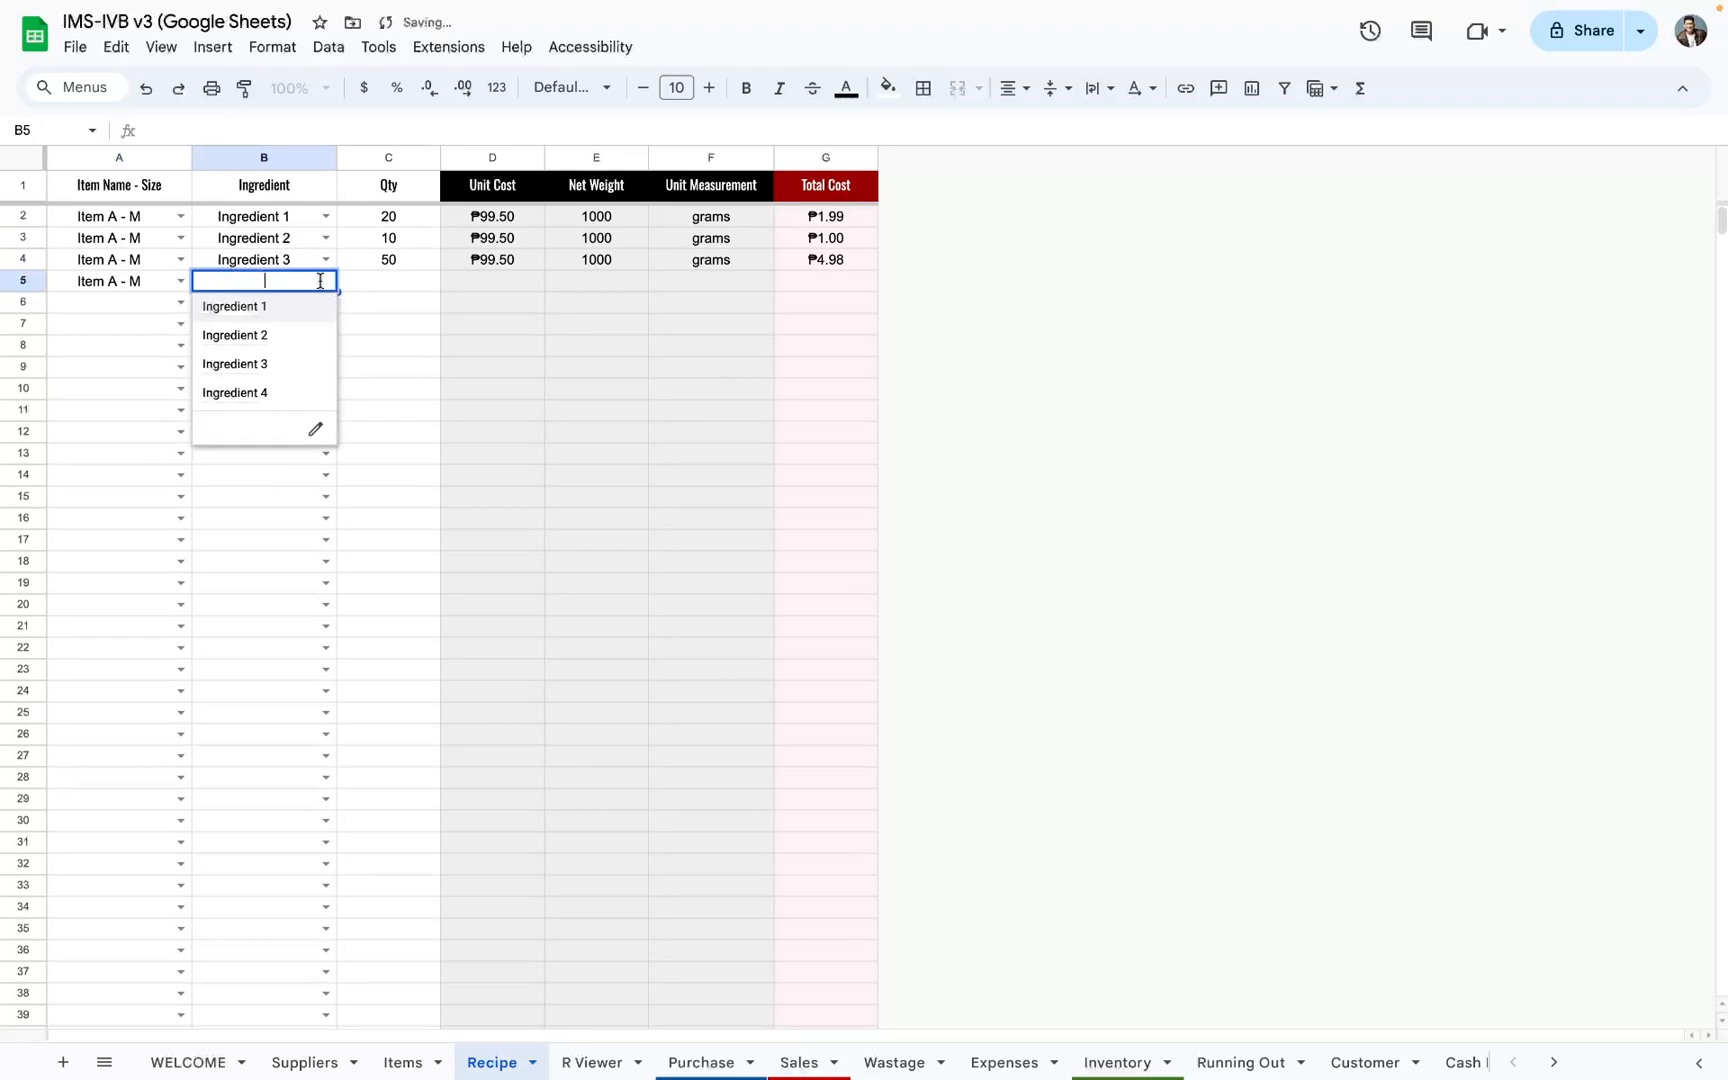
left_click(293, 390)
left_click(397, 286)
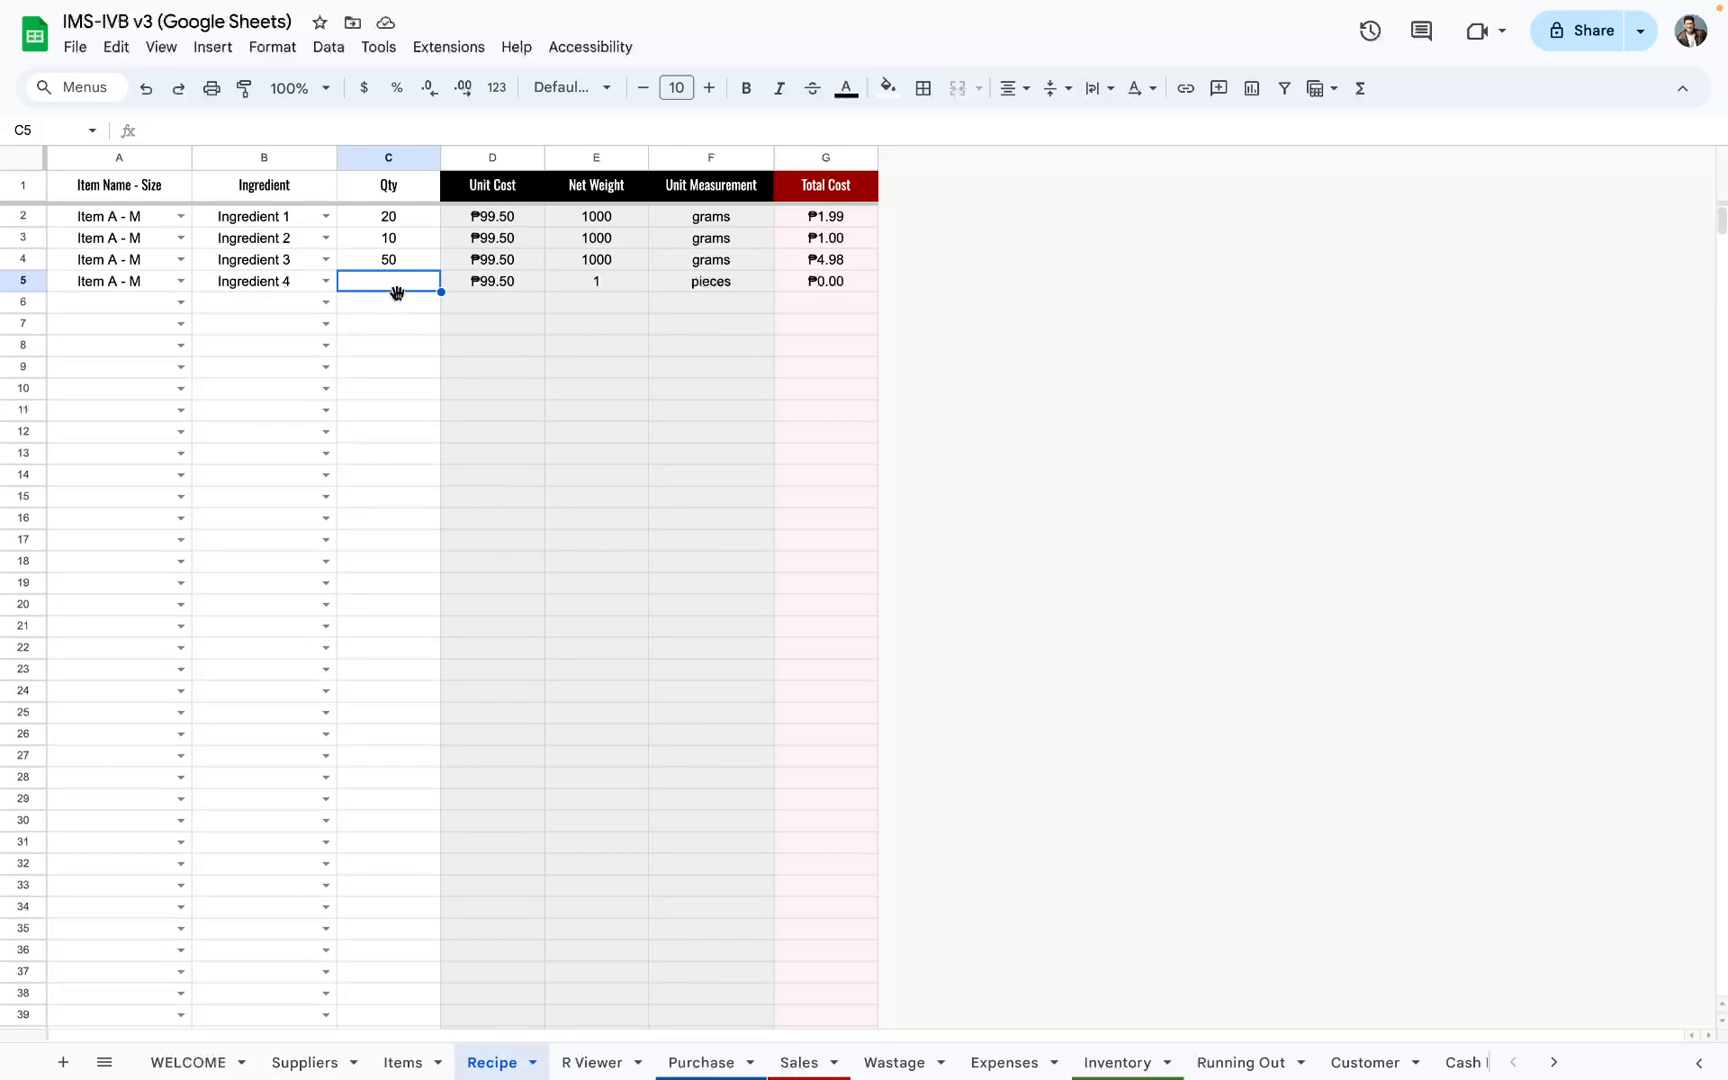
type("1")
key("Return")
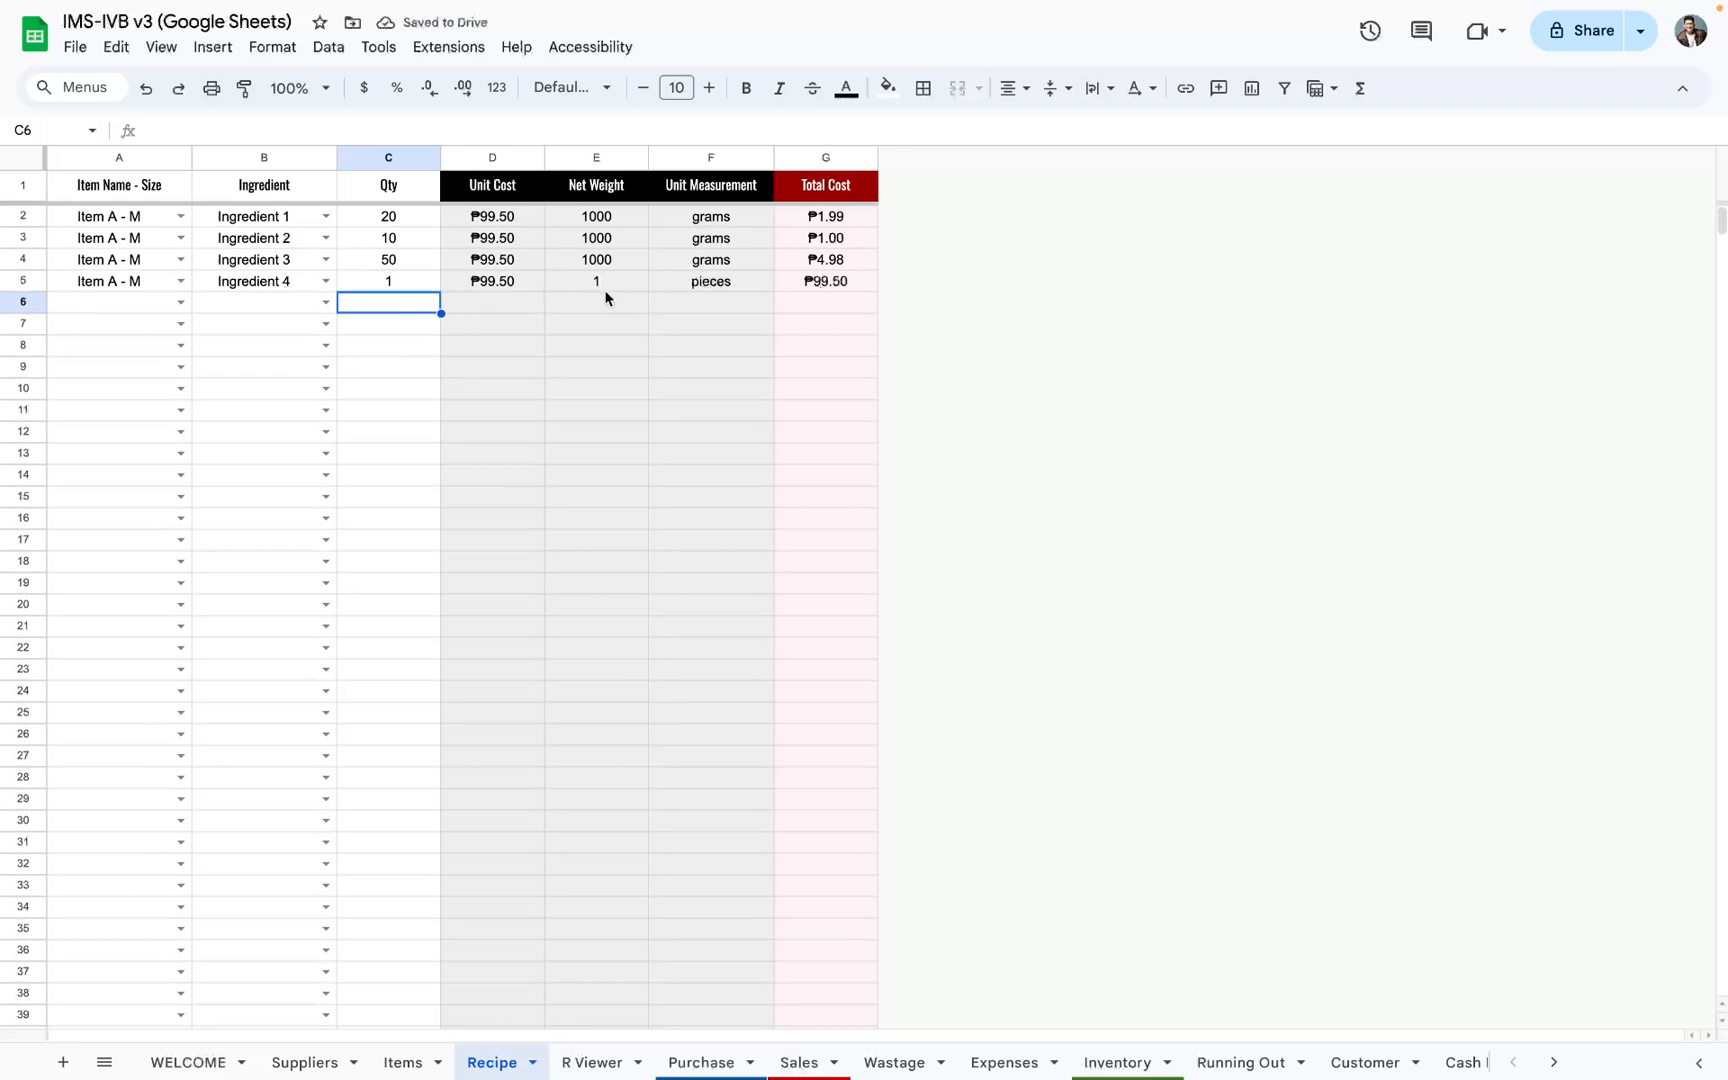
Step: Set Ingredient 4's net weight to 100 for both Supp A and Supp B on the Suppliers sheet
left_click_drag(510, 287, 590, 285)
left_click(400, 1062)
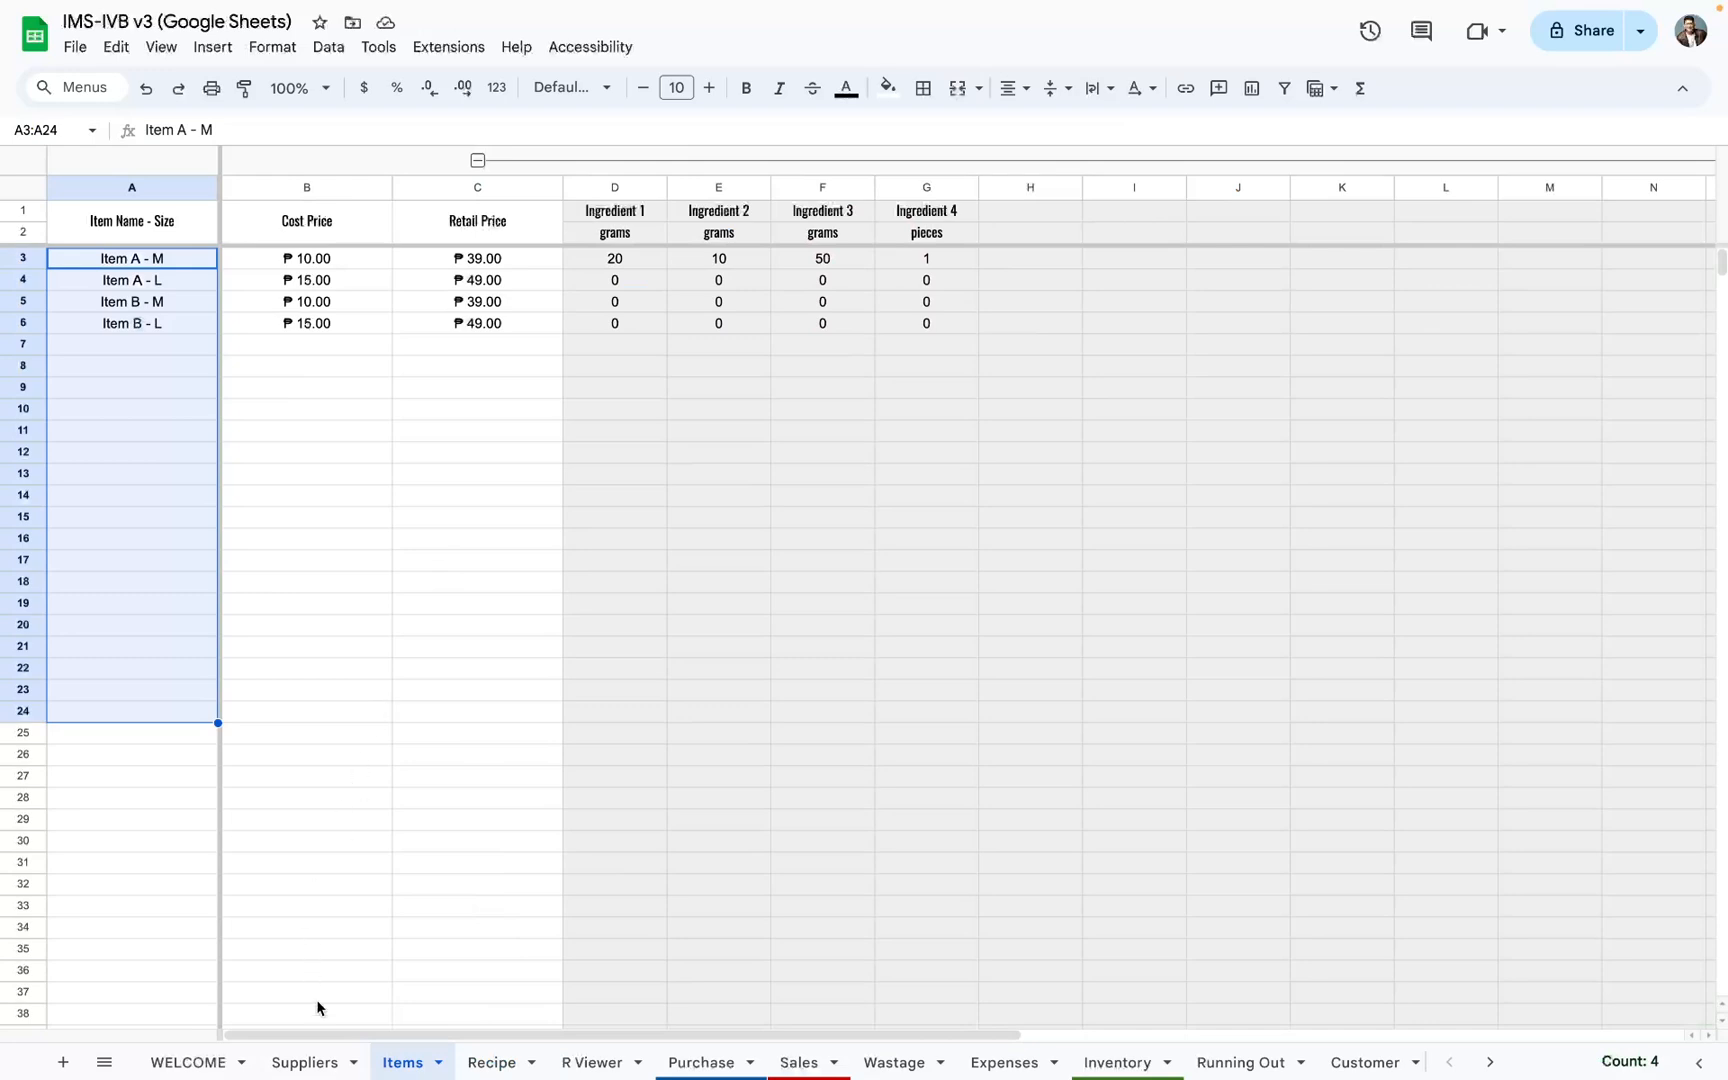
left_click(322, 1052)
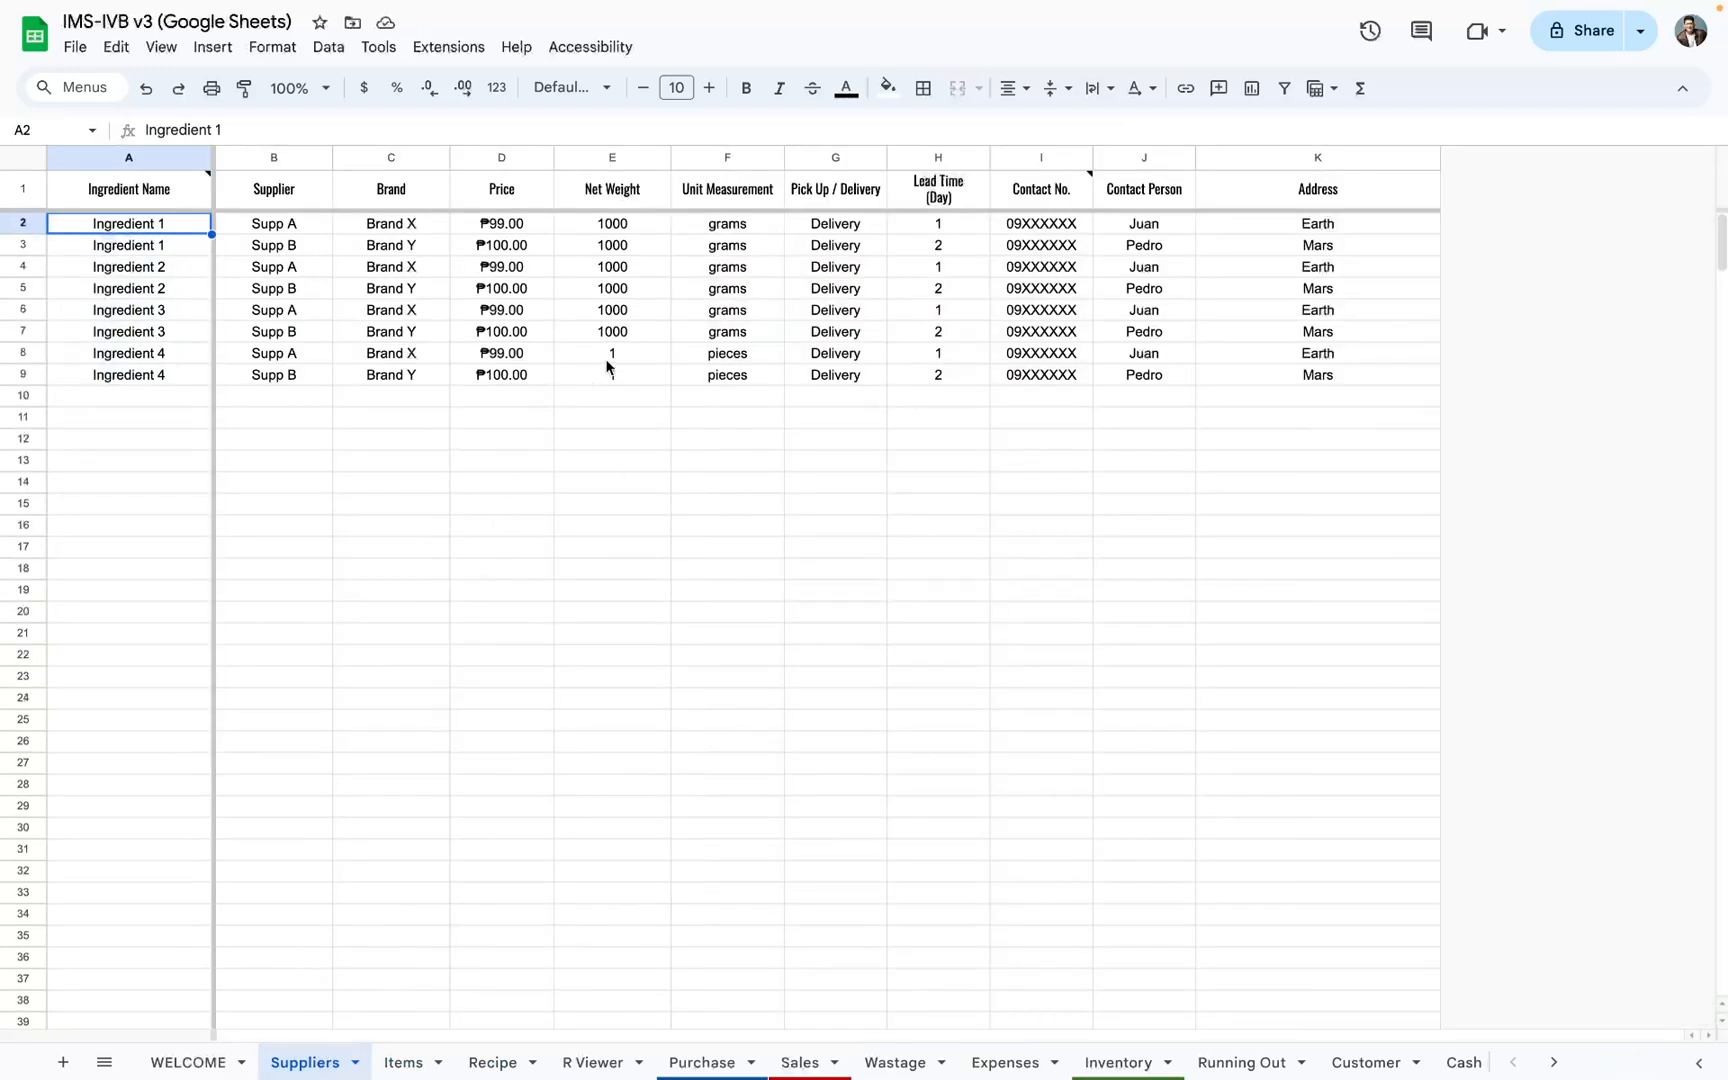
left_click_drag(606, 362, 613, 382)
left_click_drag(510, 355, 528, 378)
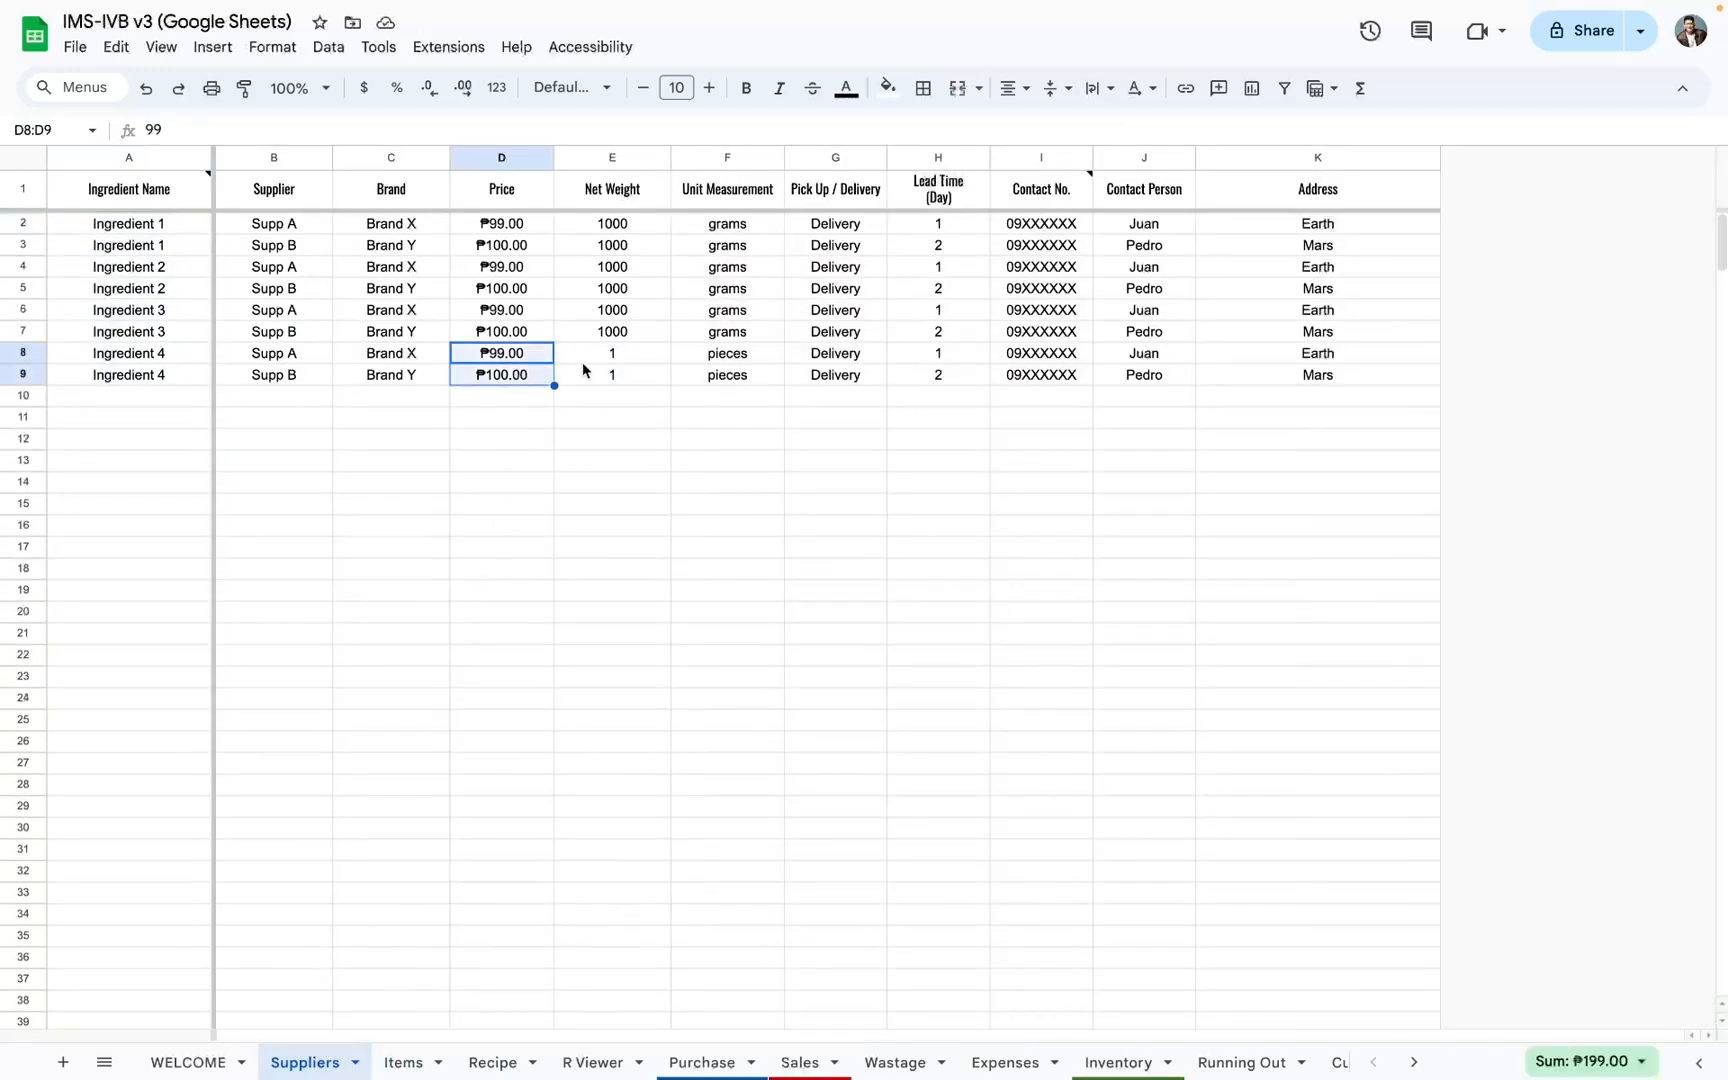
left_click(612, 362)
type("100")
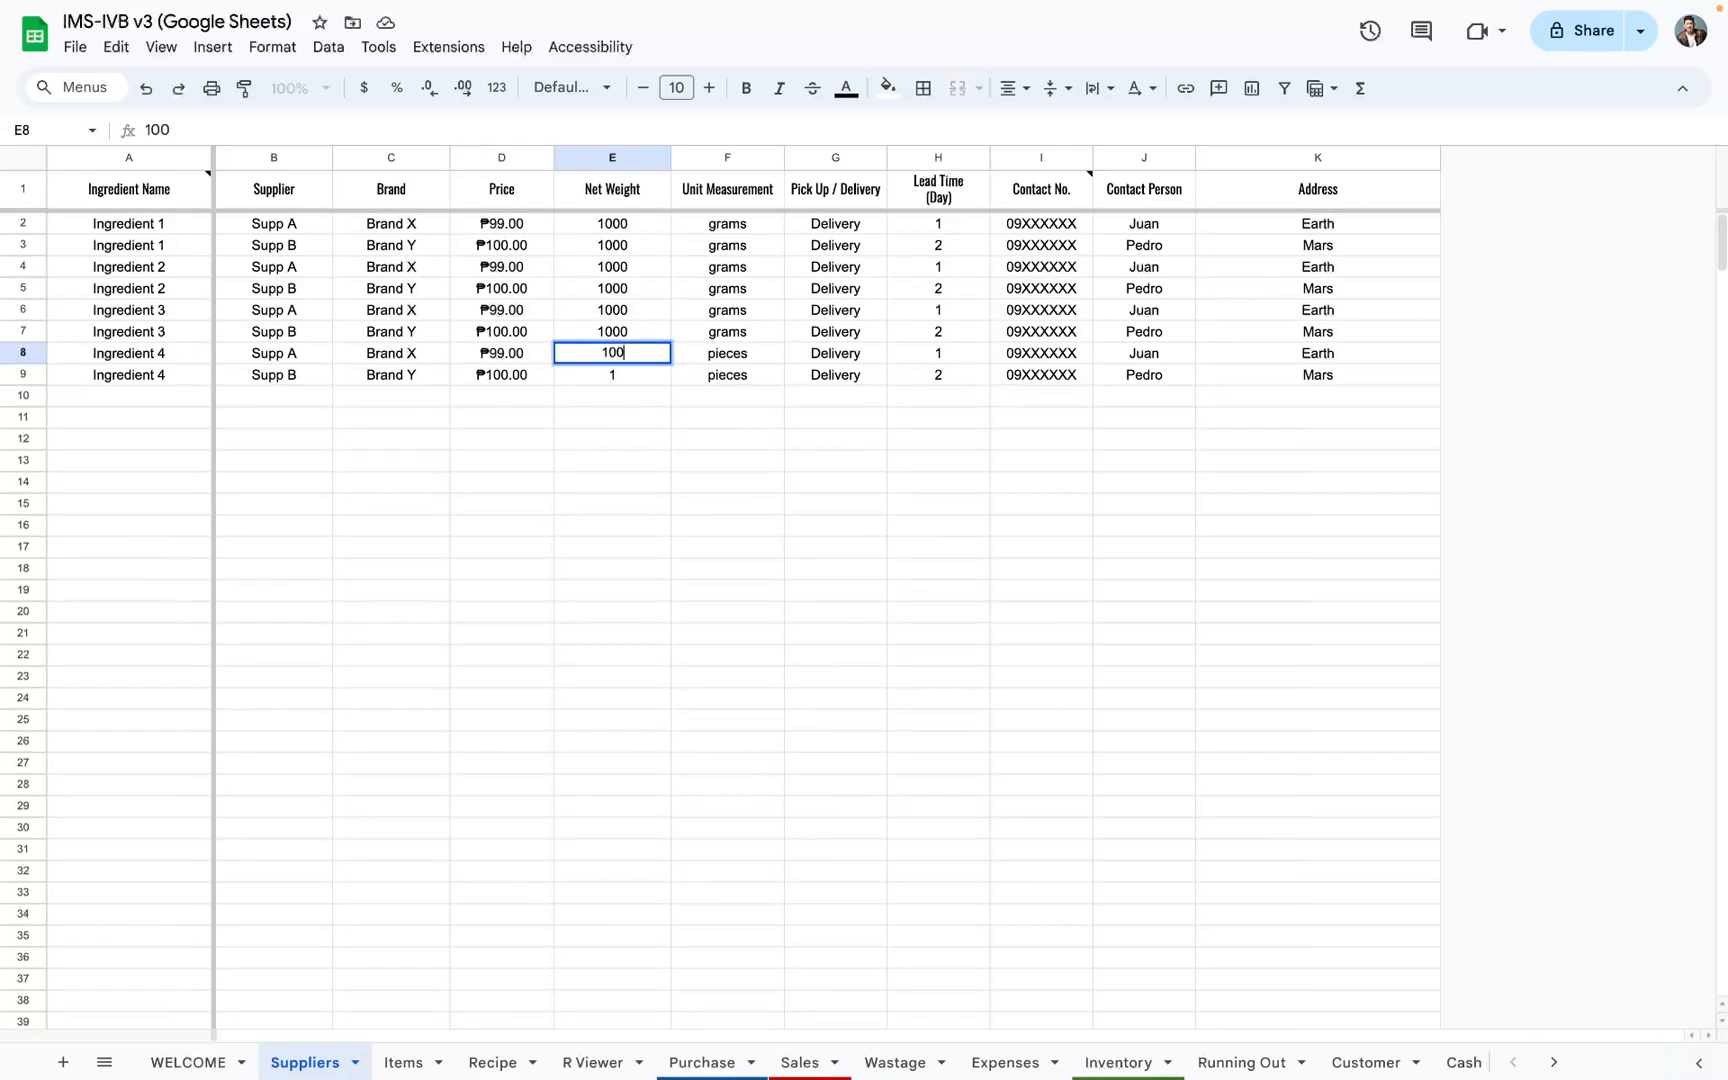
key("Return")
type("100")
key("Return")
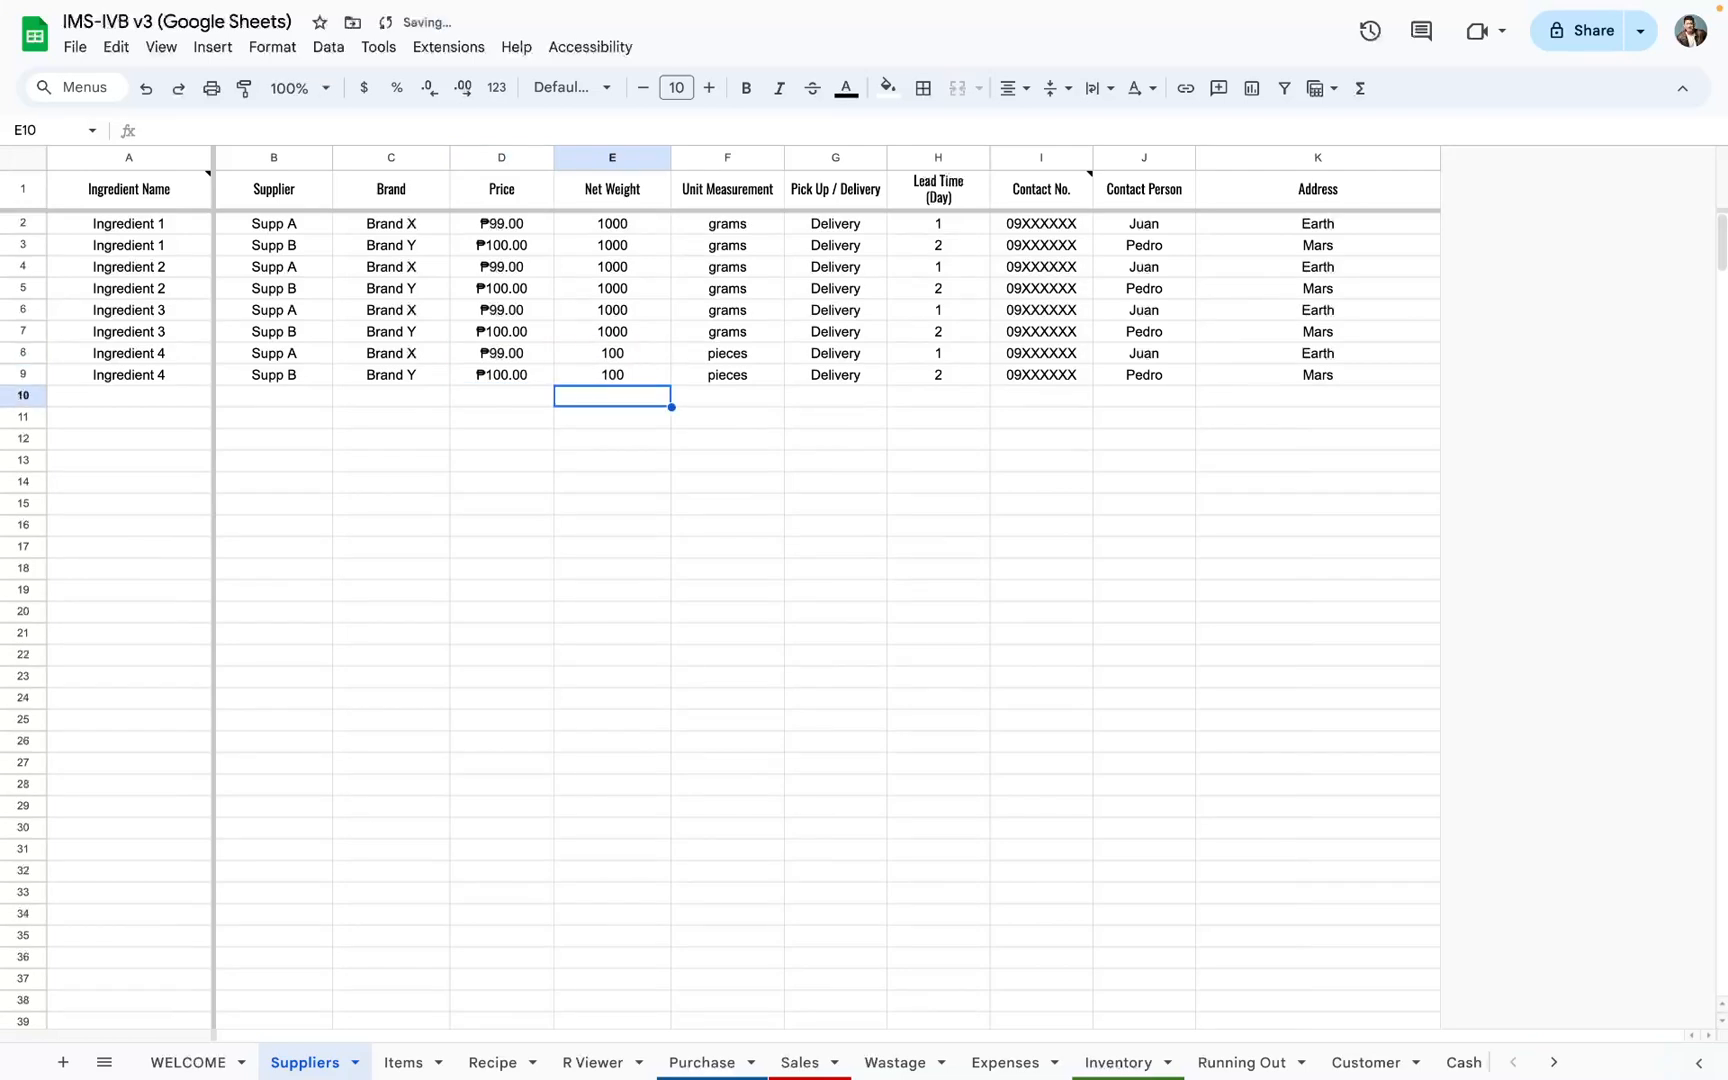
Step: Review the price, net weight and unit measurement of Supp A's Ingredient 4 on the Suppliers sheet
left_click(620, 362)
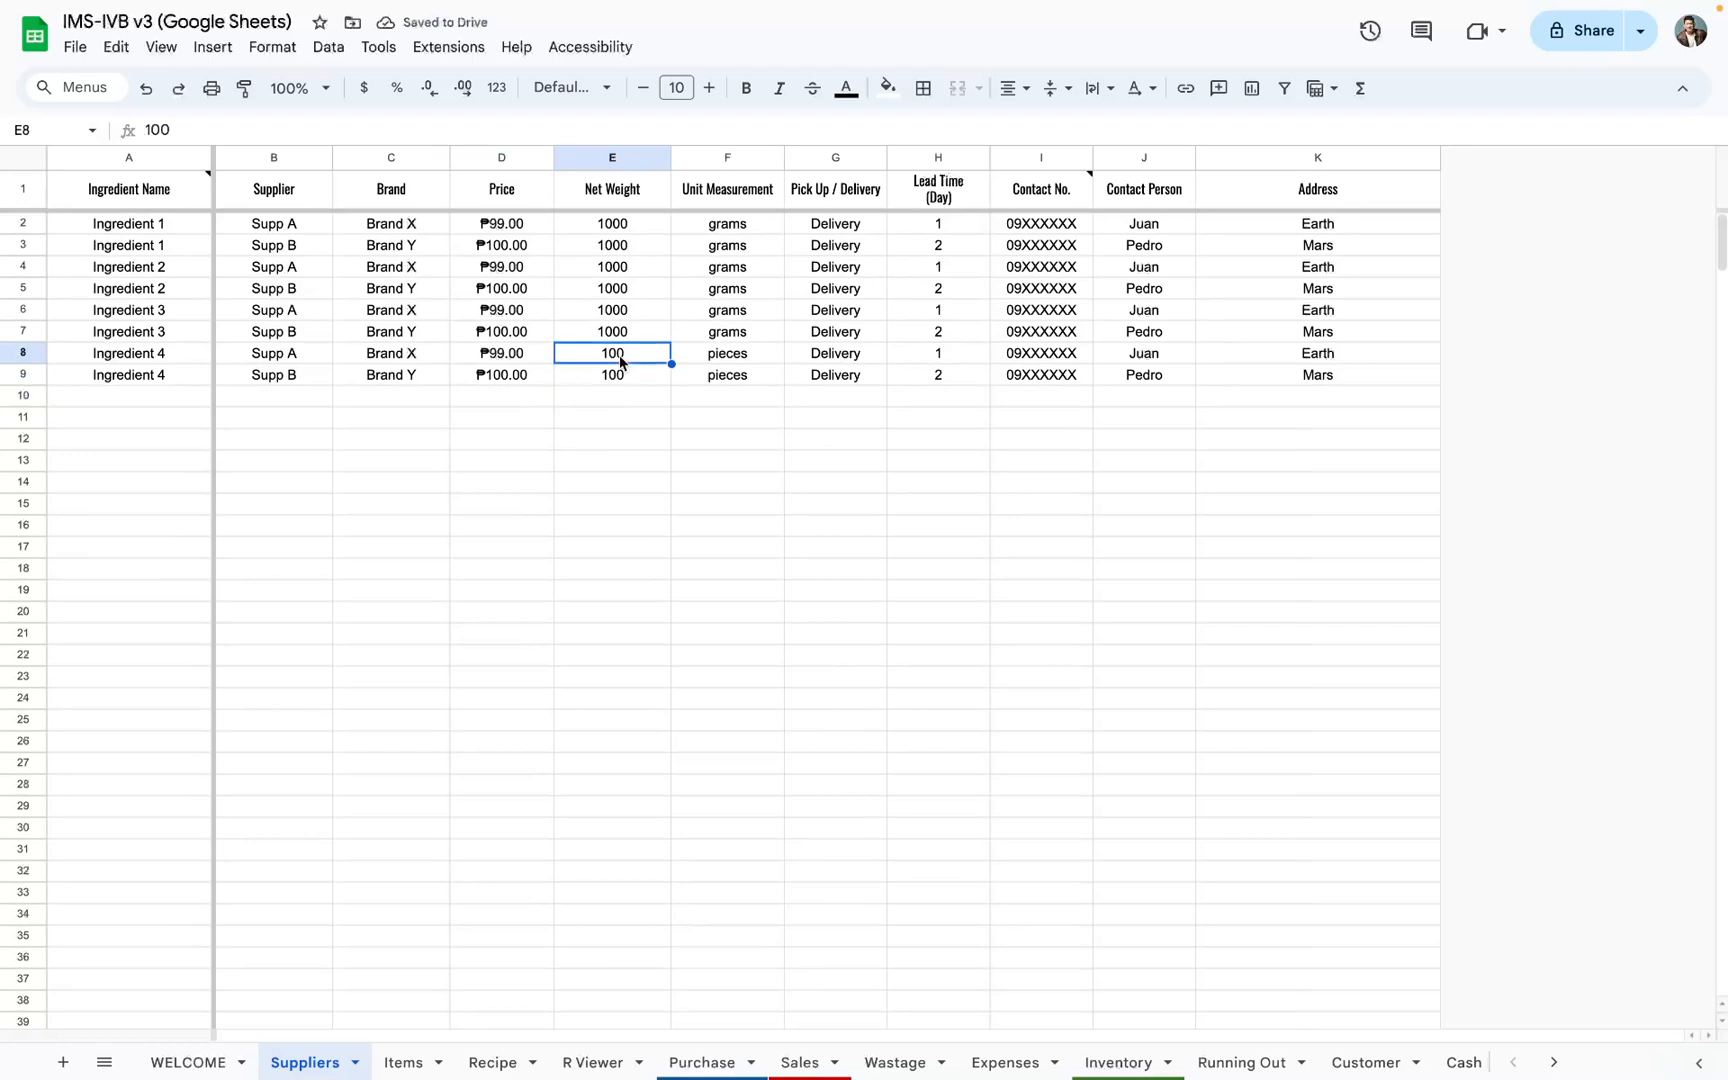
left_click(508, 365)
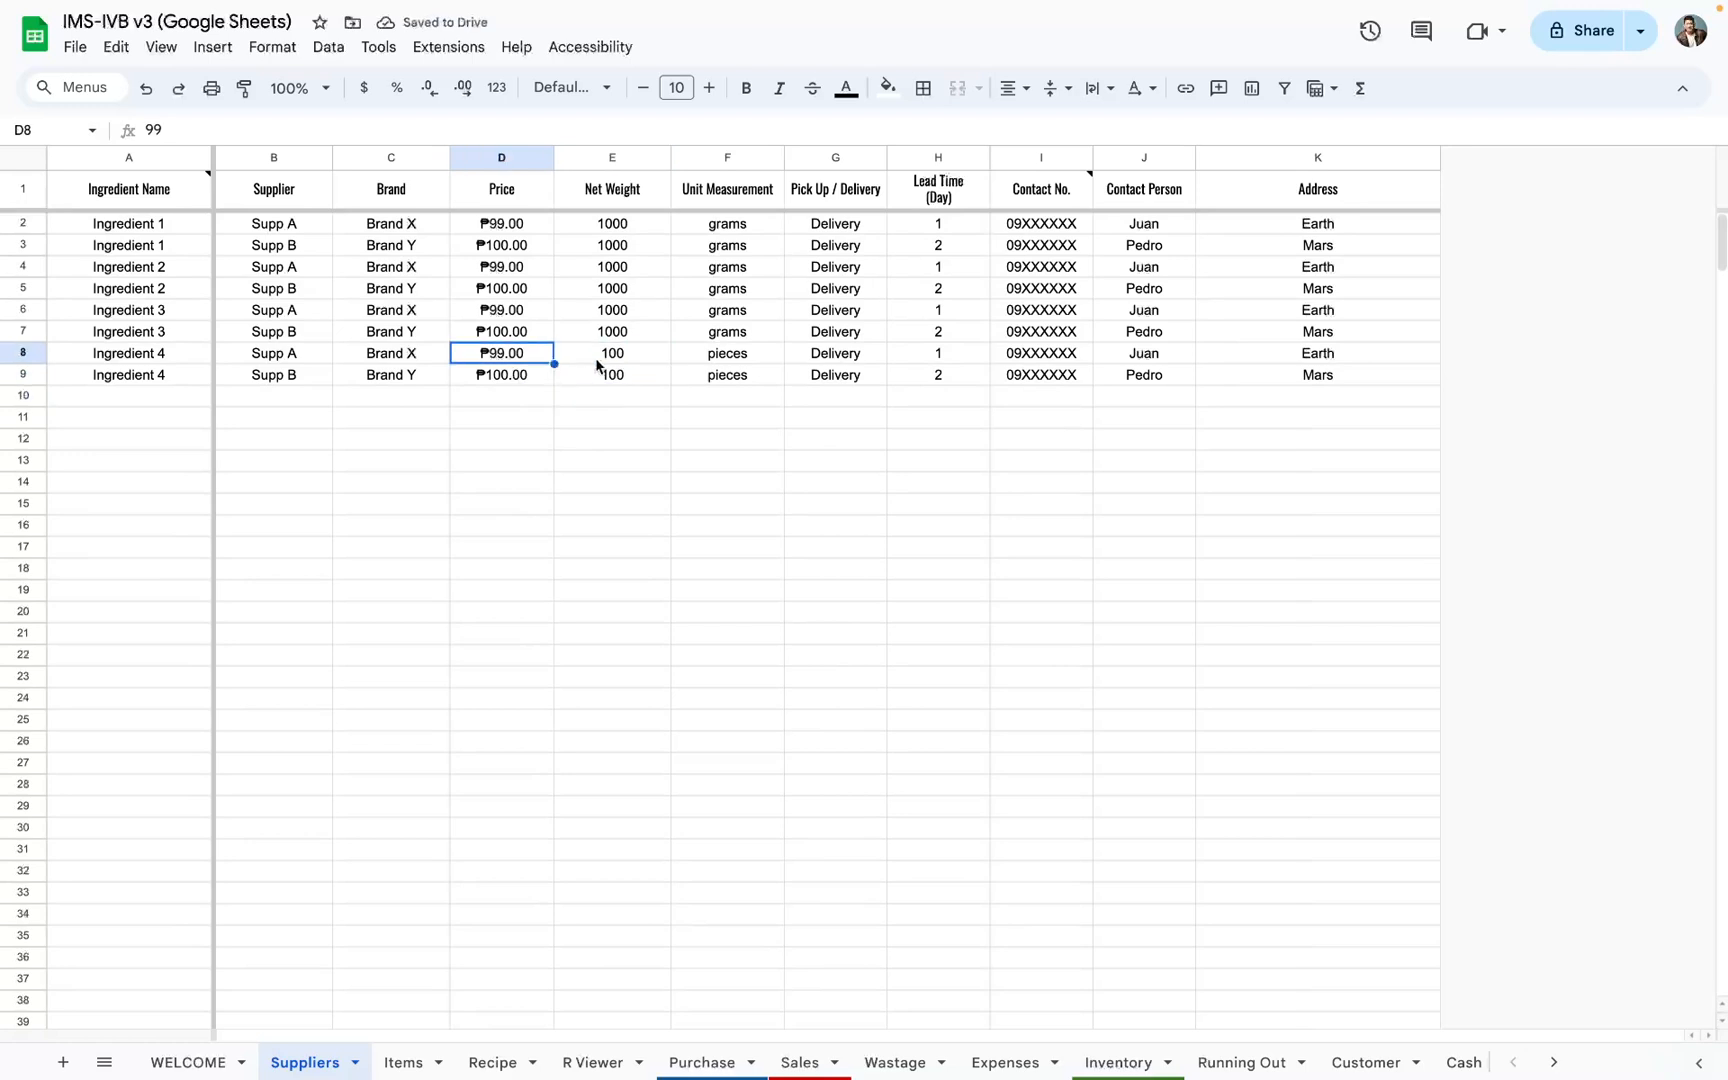
left_click_drag(600, 362, 740, 355)
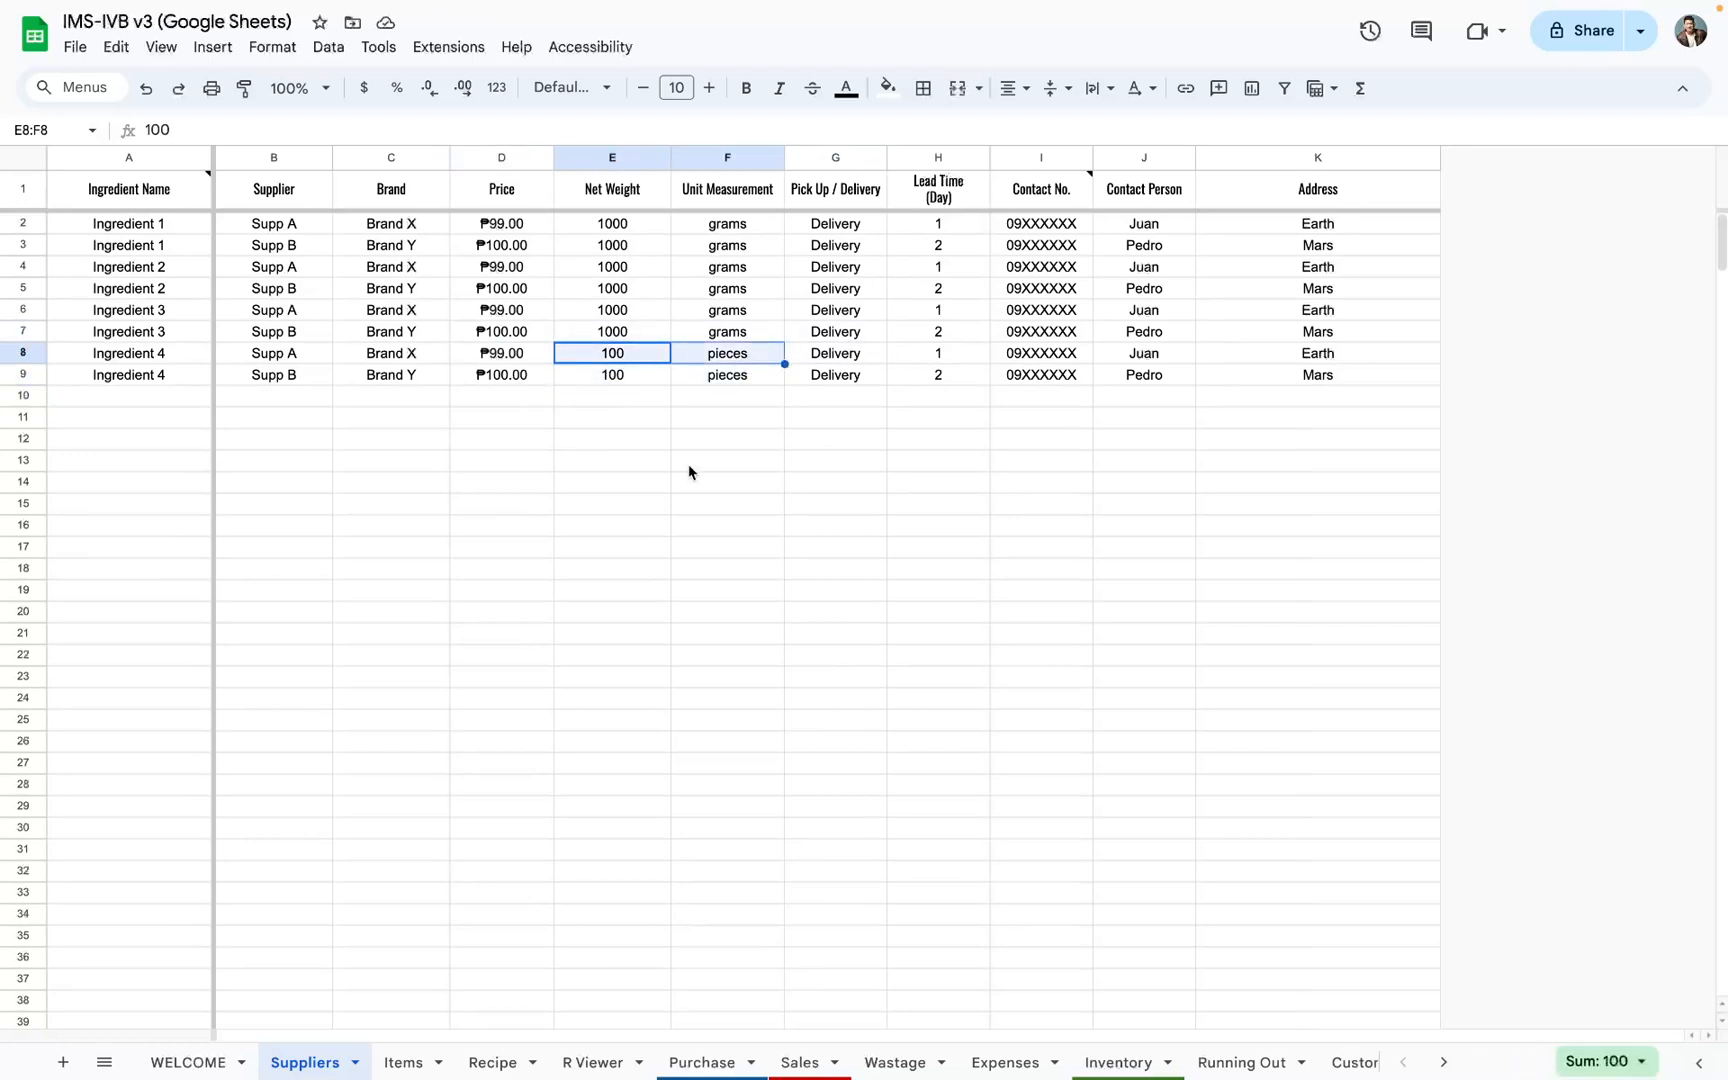
Step: Check Ingredient 4's total cost on the Recipe sheet and the sum of Item A - M's total costs in G2:G5
left_click(505, 1060)
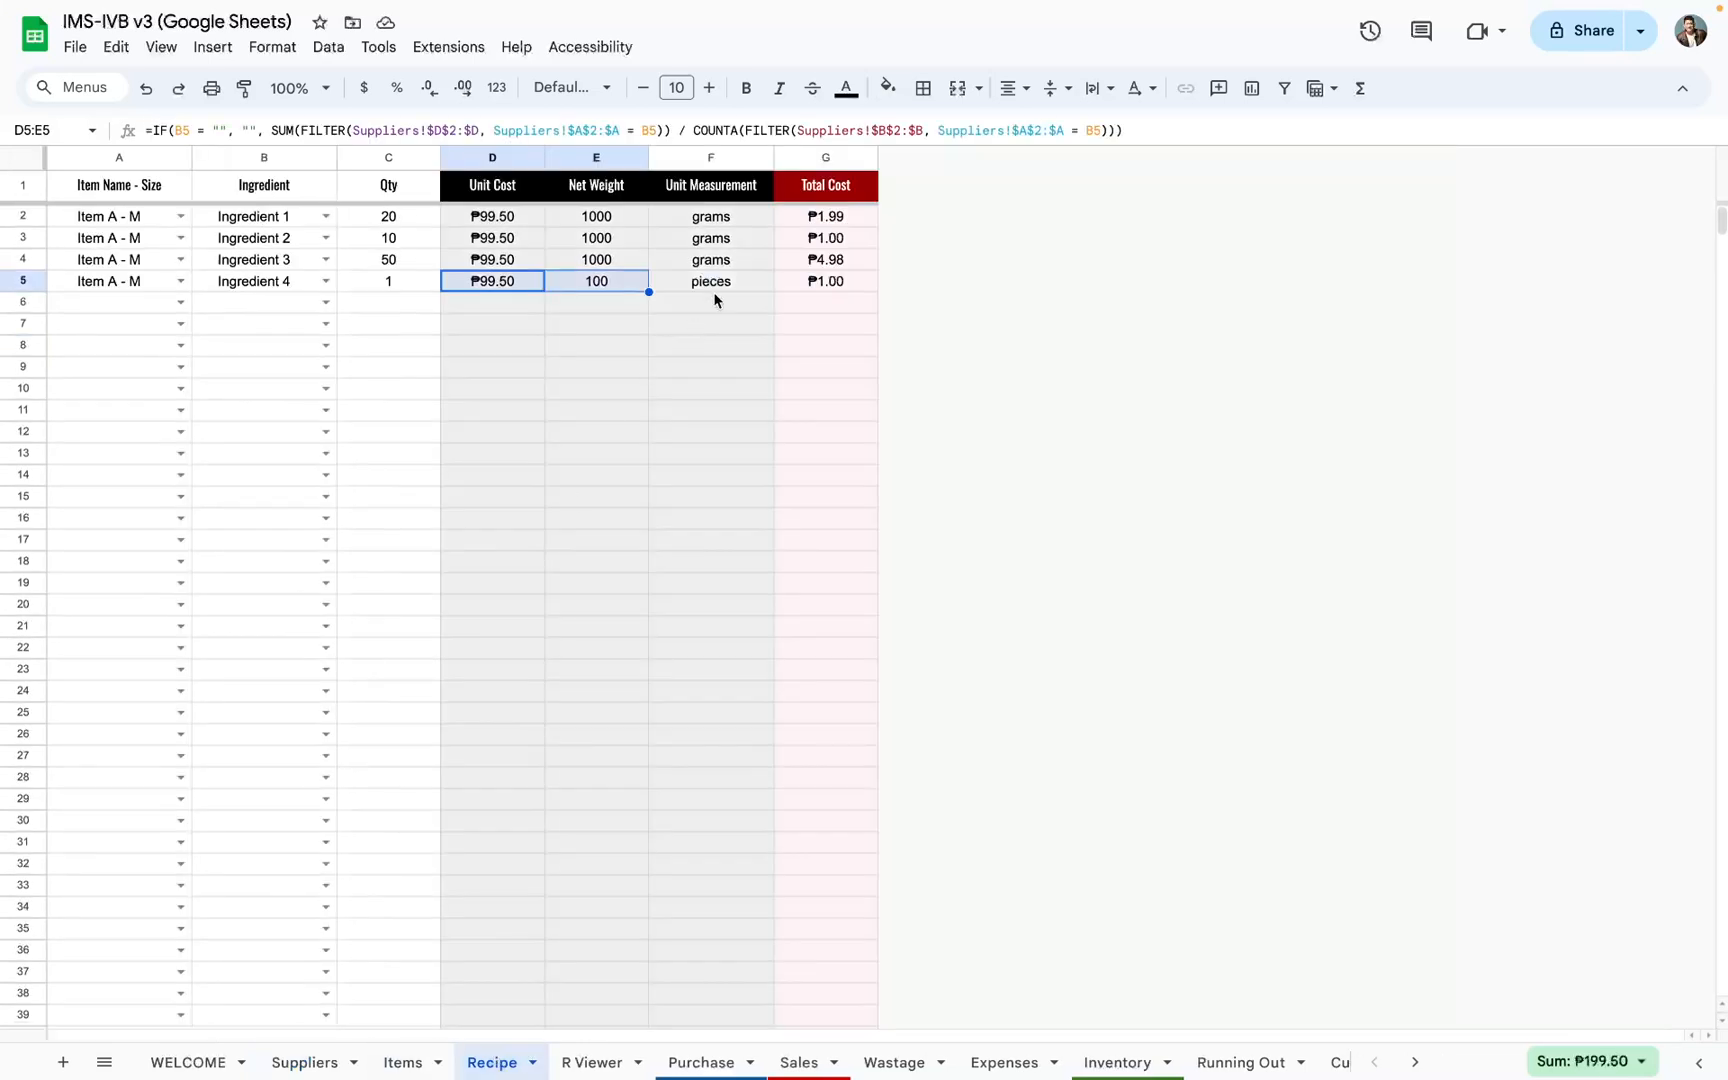
left_click(826, 288)
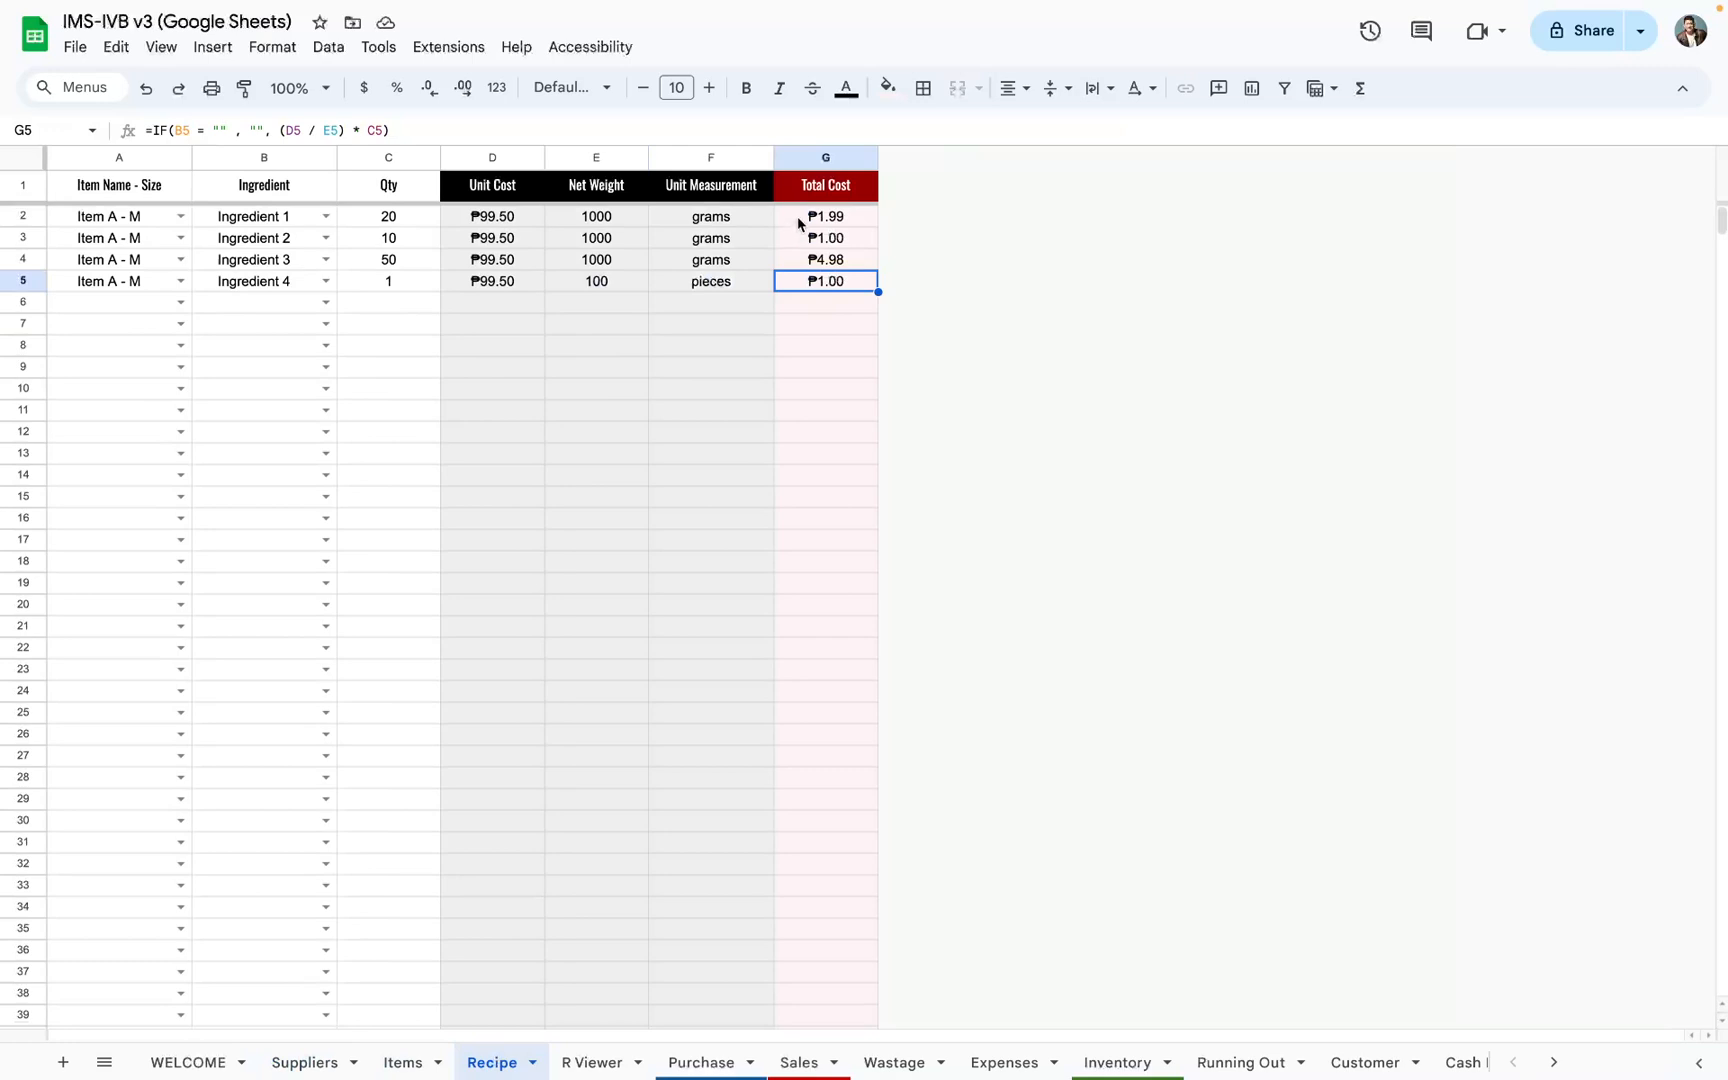
left_click_drag(803, 218, 810, 289)
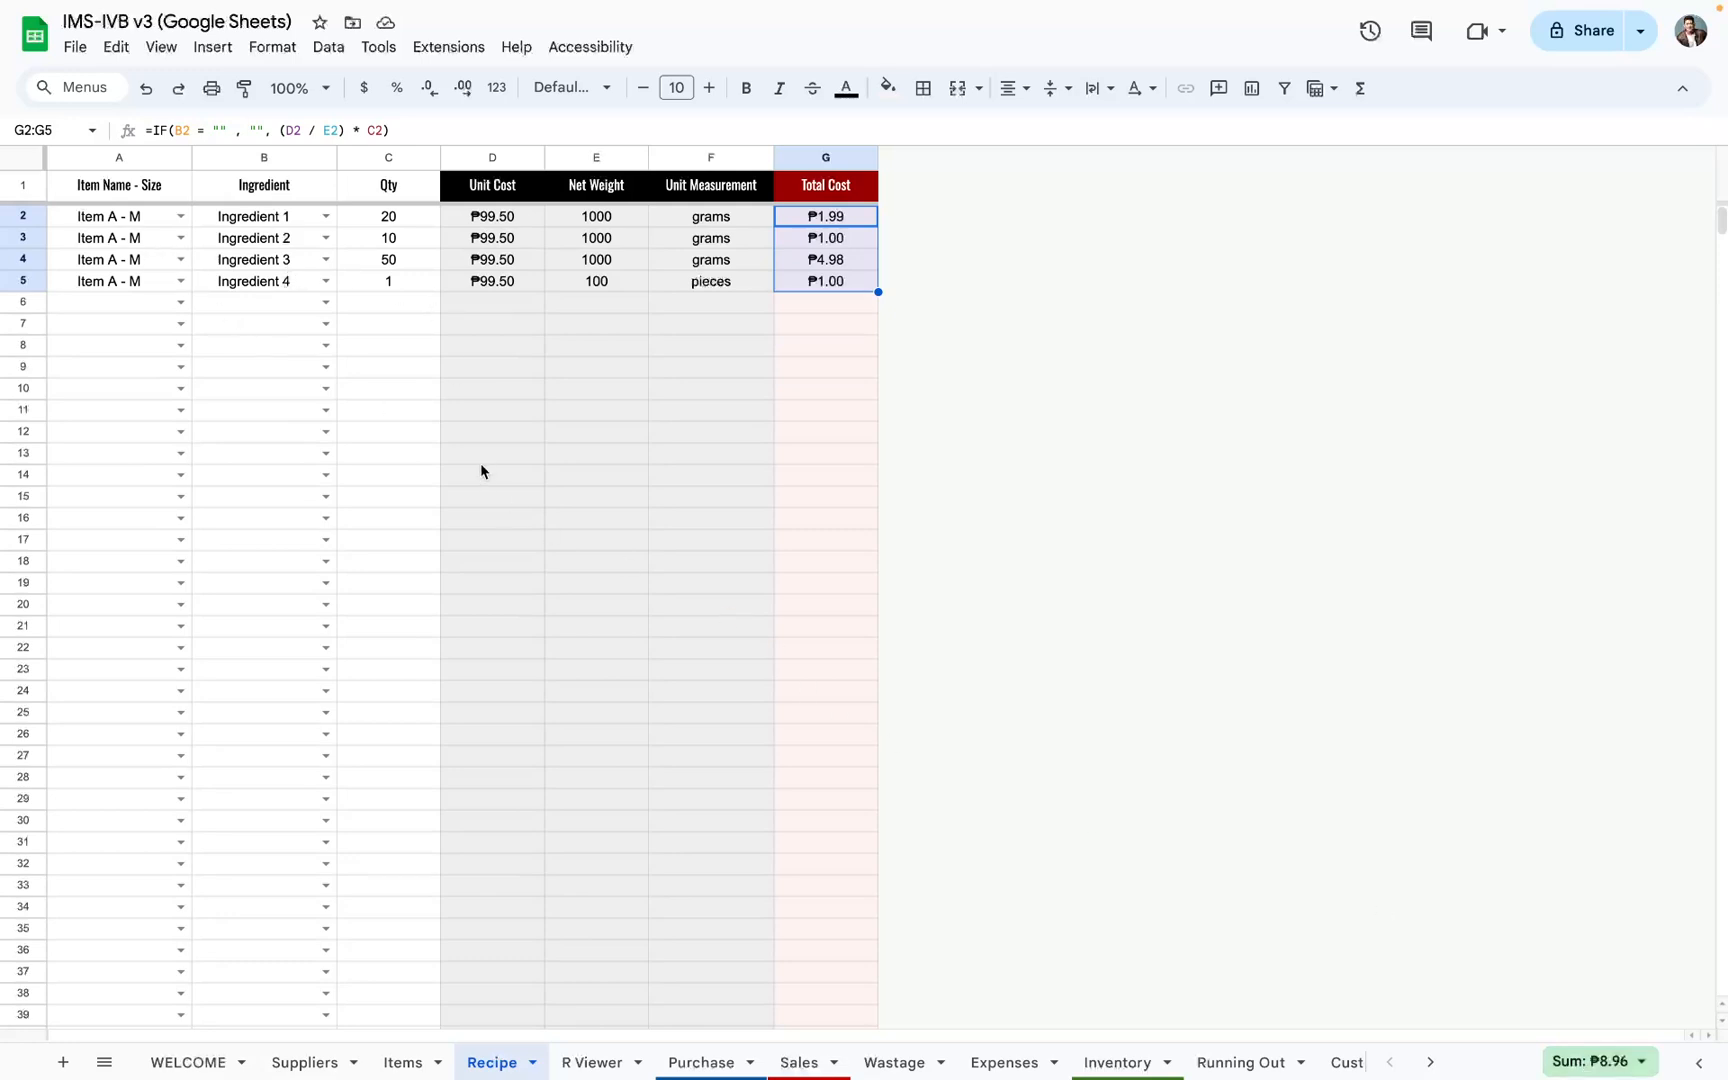
Step: Compare the Recipe sheet's summed total cost with the cost price of Item A - M on the Items sheet
left_click(428, 1060)
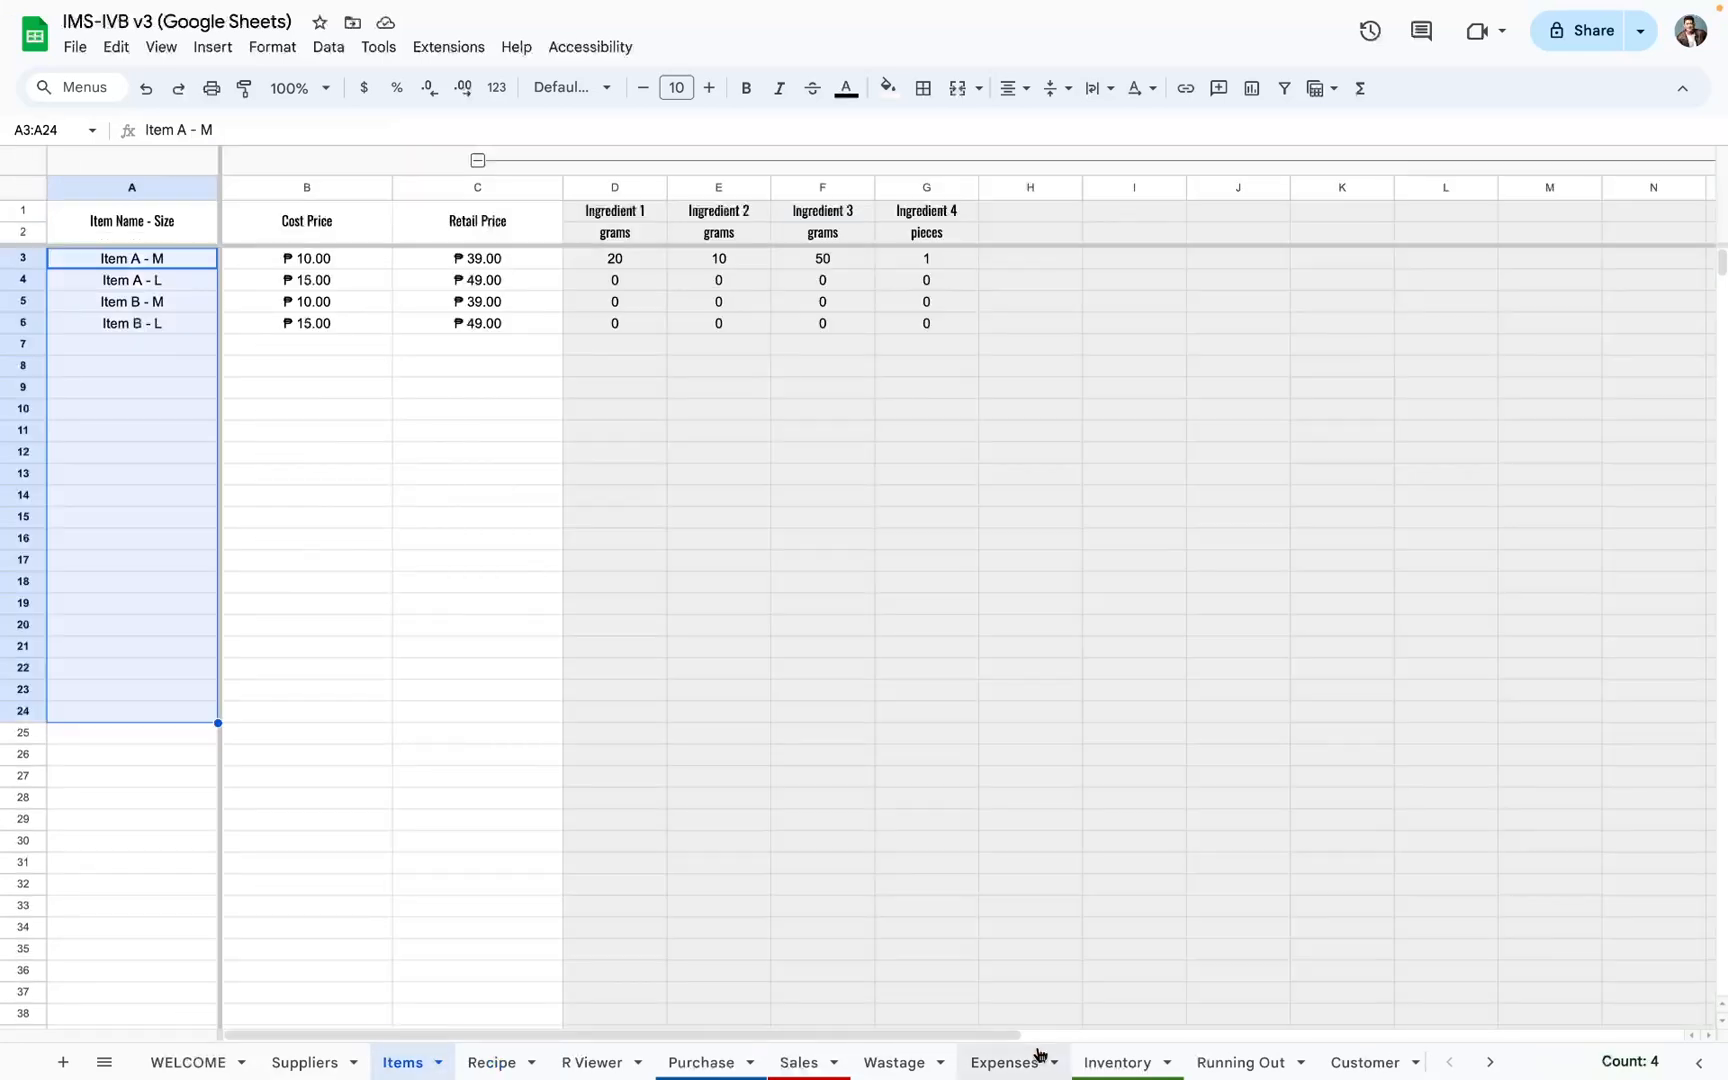
left_click(528, 1057)
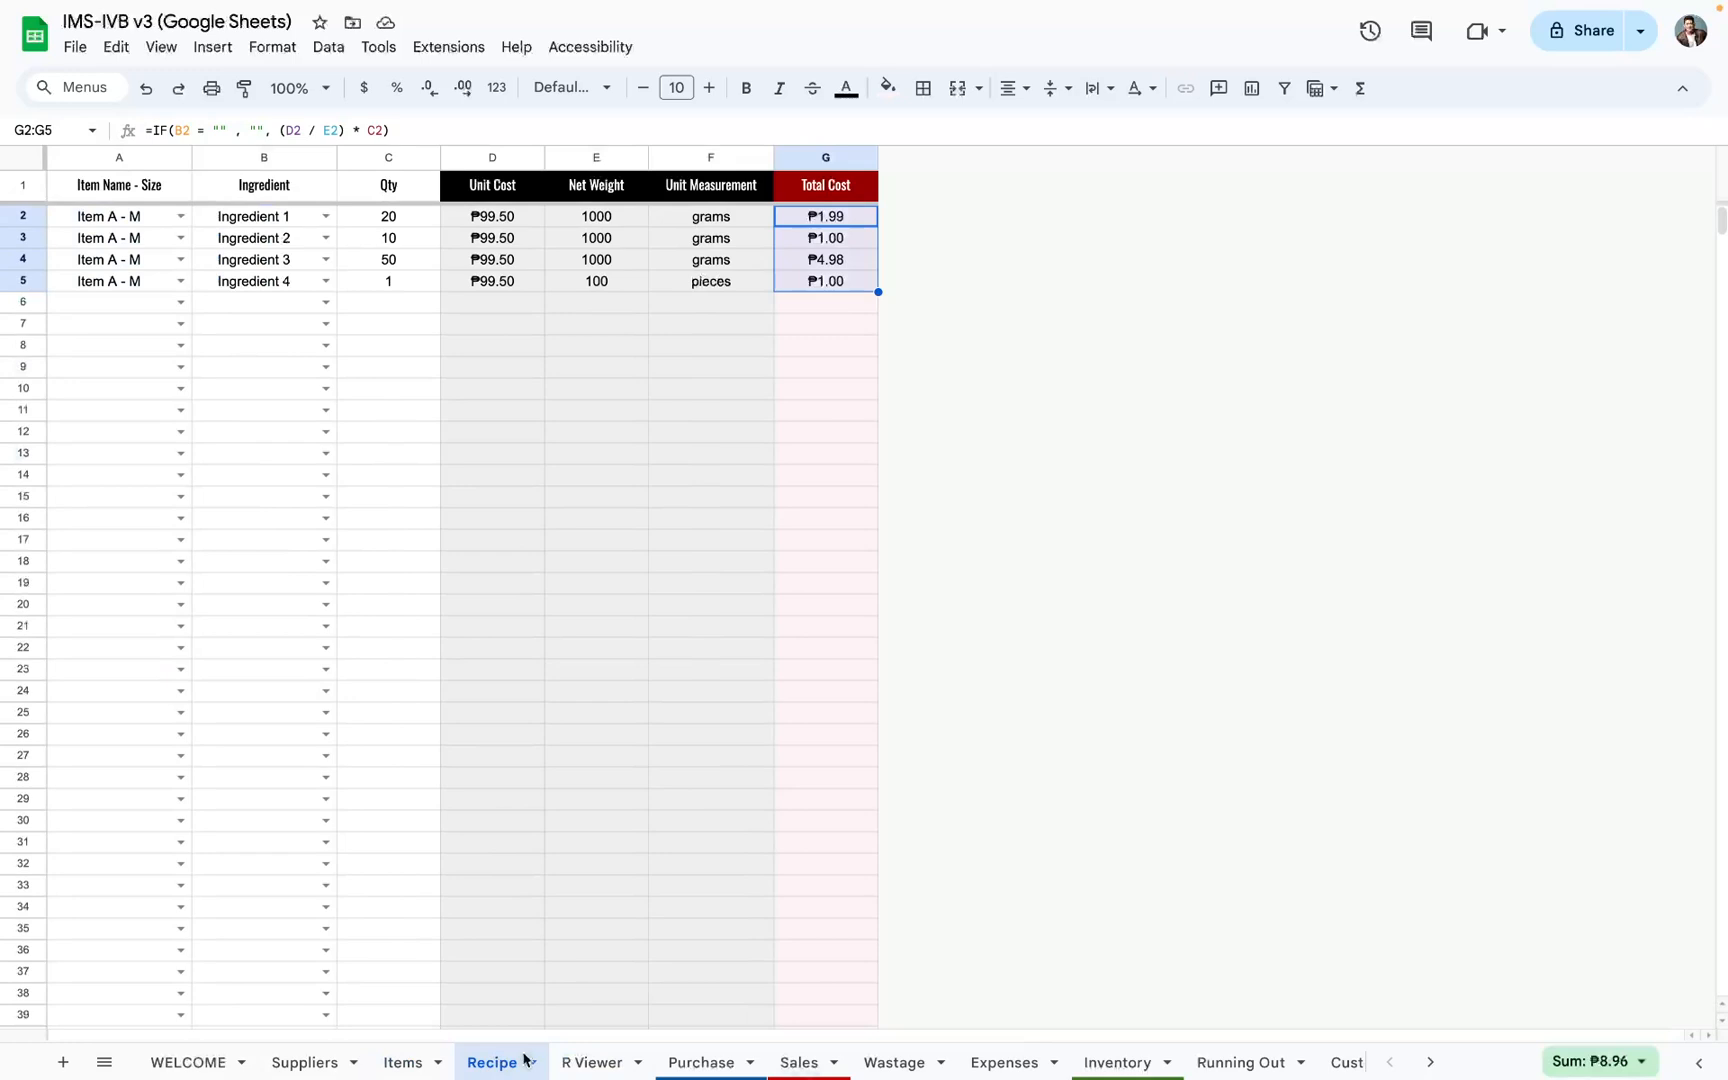
left_click(396, 1065)
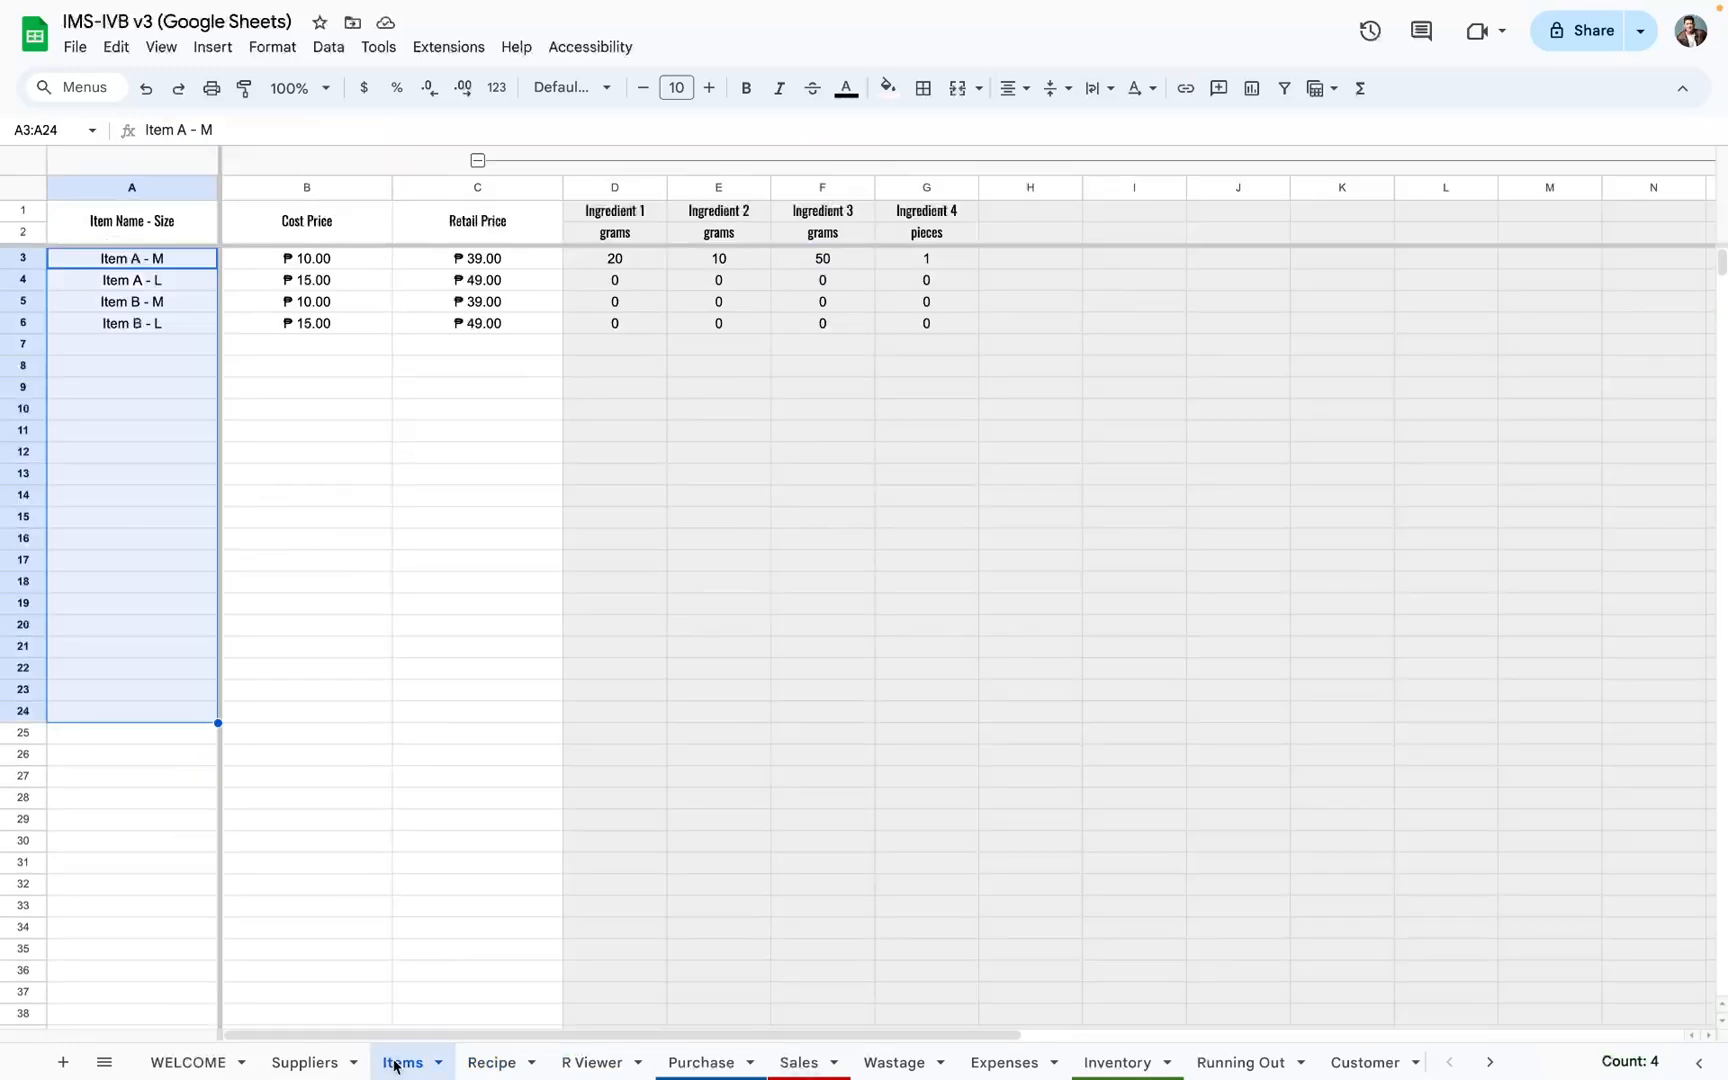
left_click(310, 258)
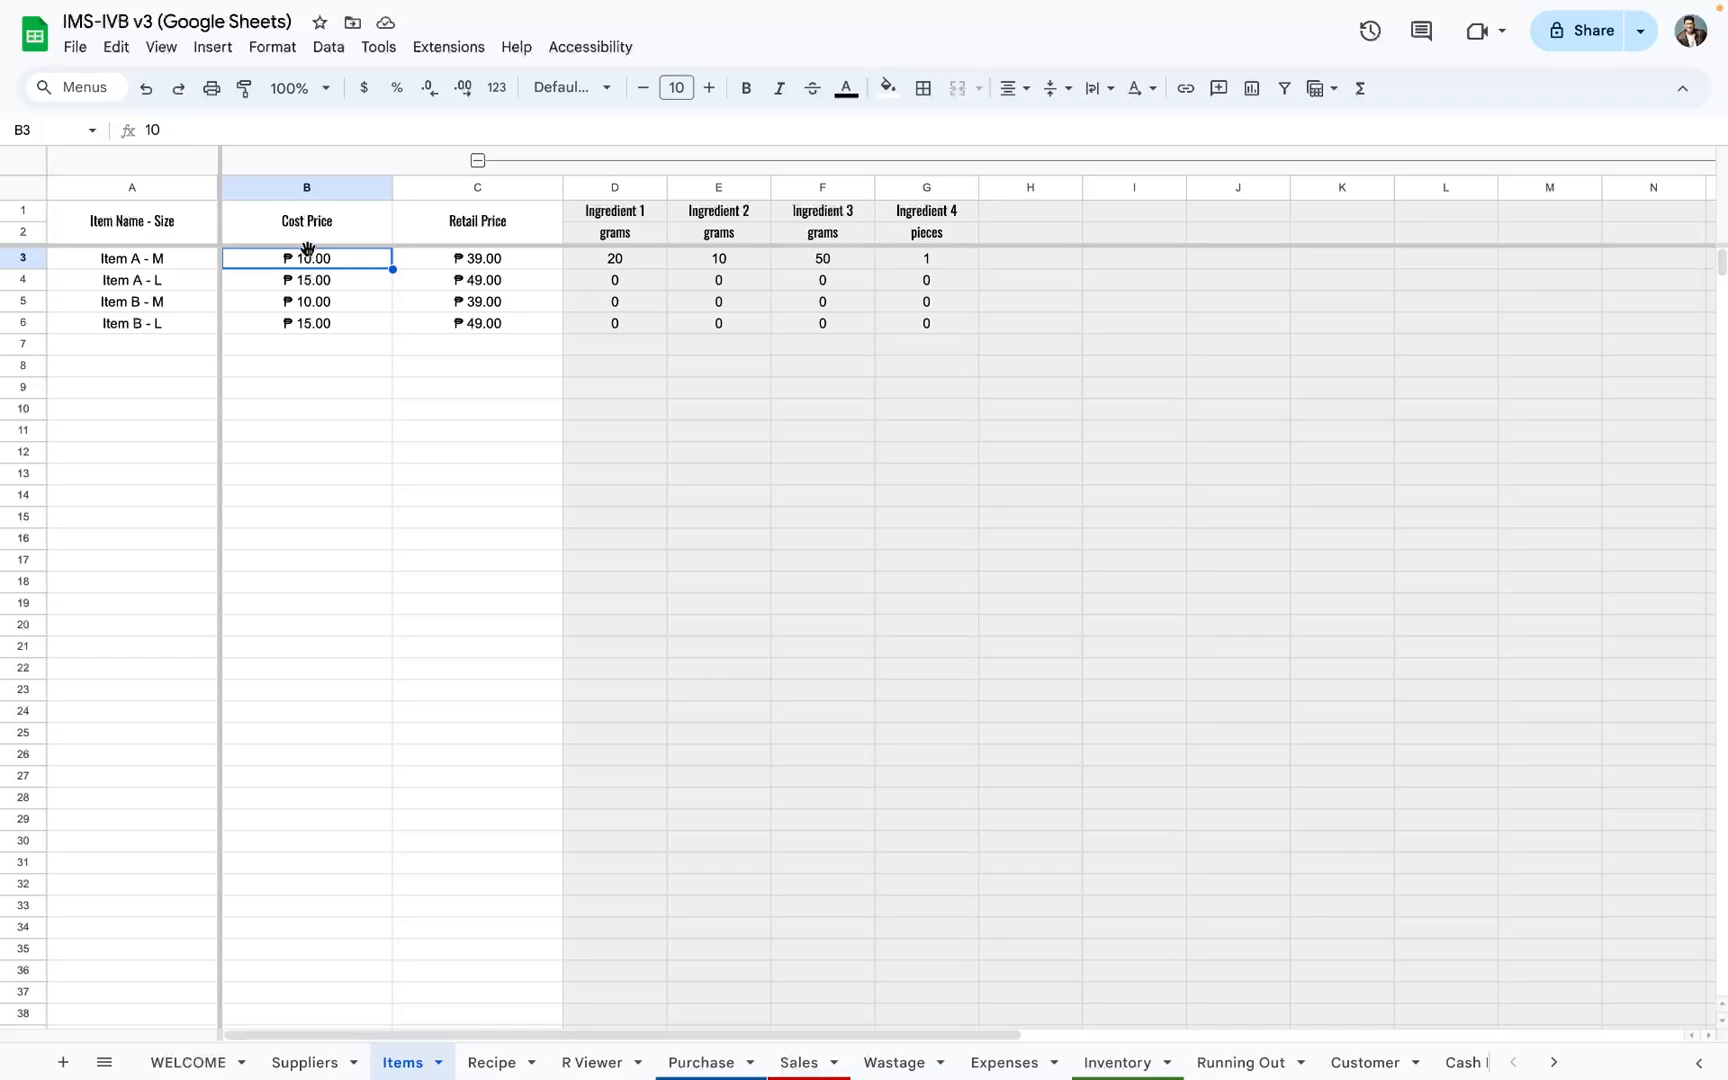
Step: Try out the 30% markup formula =8.96 * 30% + 8.96 in cell B8 of the Items sheet and discard it
left_click(348, 370)
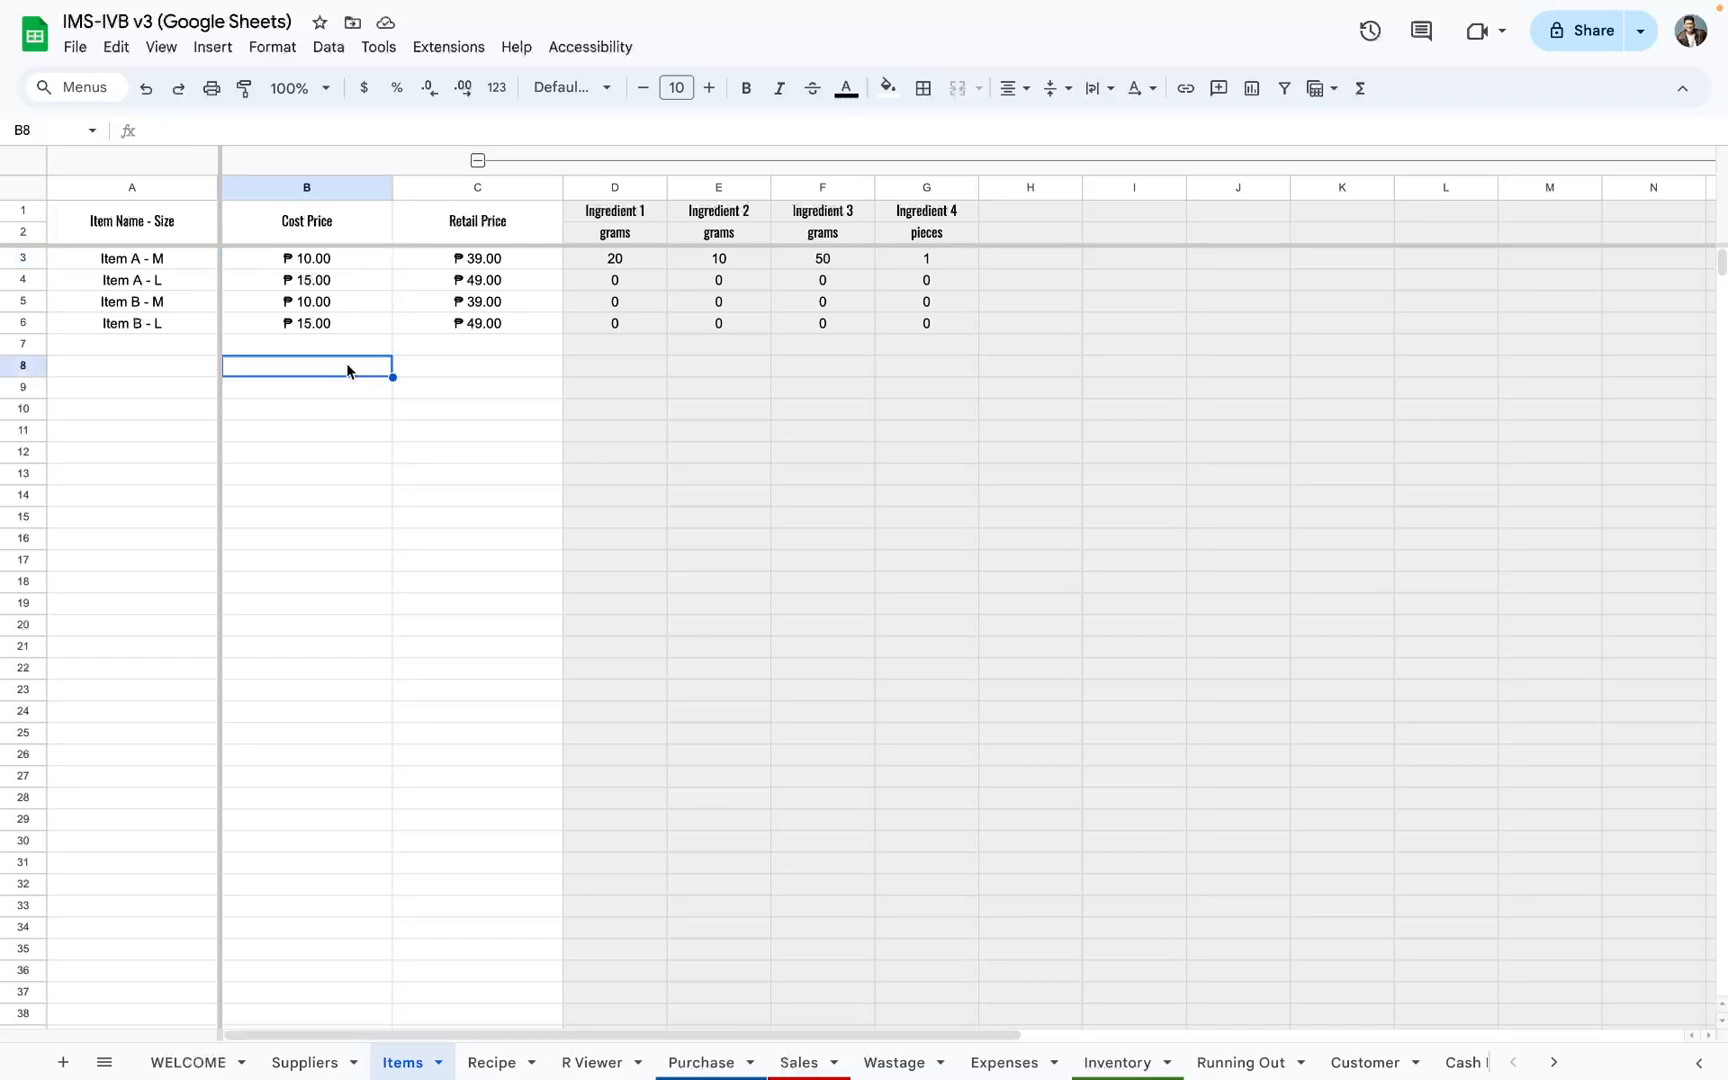
type("8.")
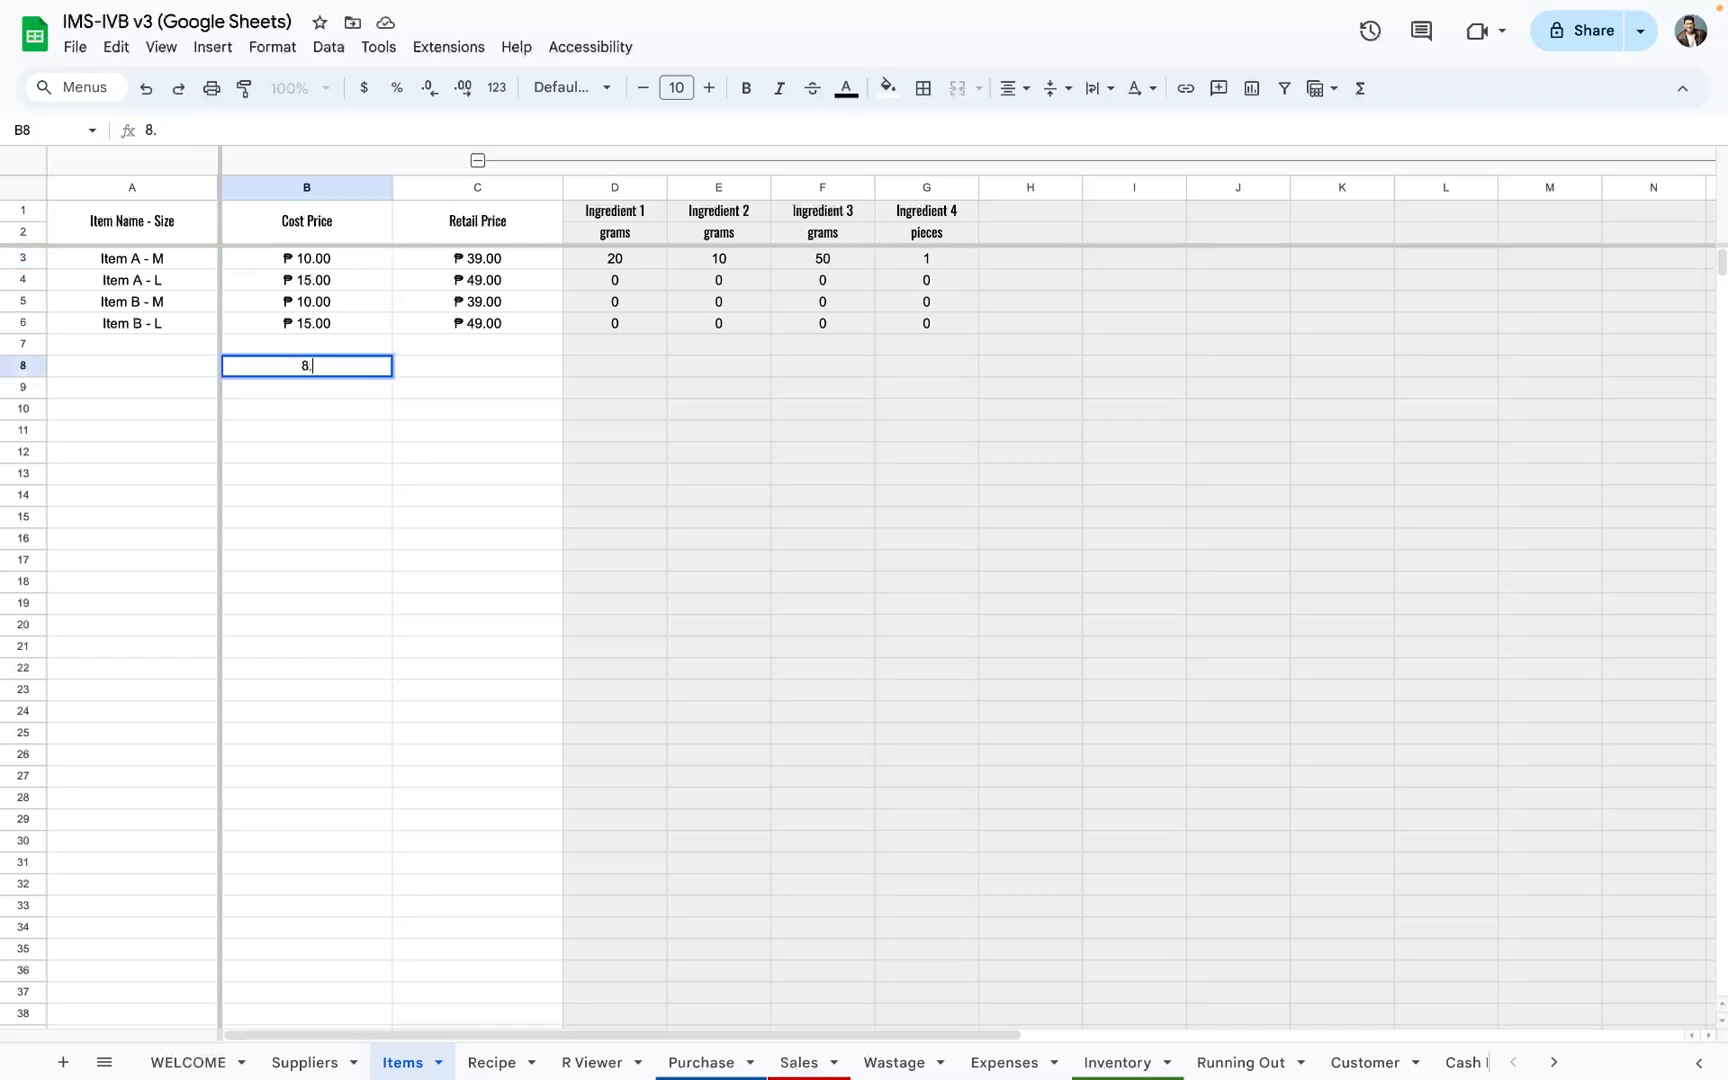
type("98")
key("BackSpace")
key("BackSpace")
key("BackSpace")
key("BackSpace")
type("=8.96")
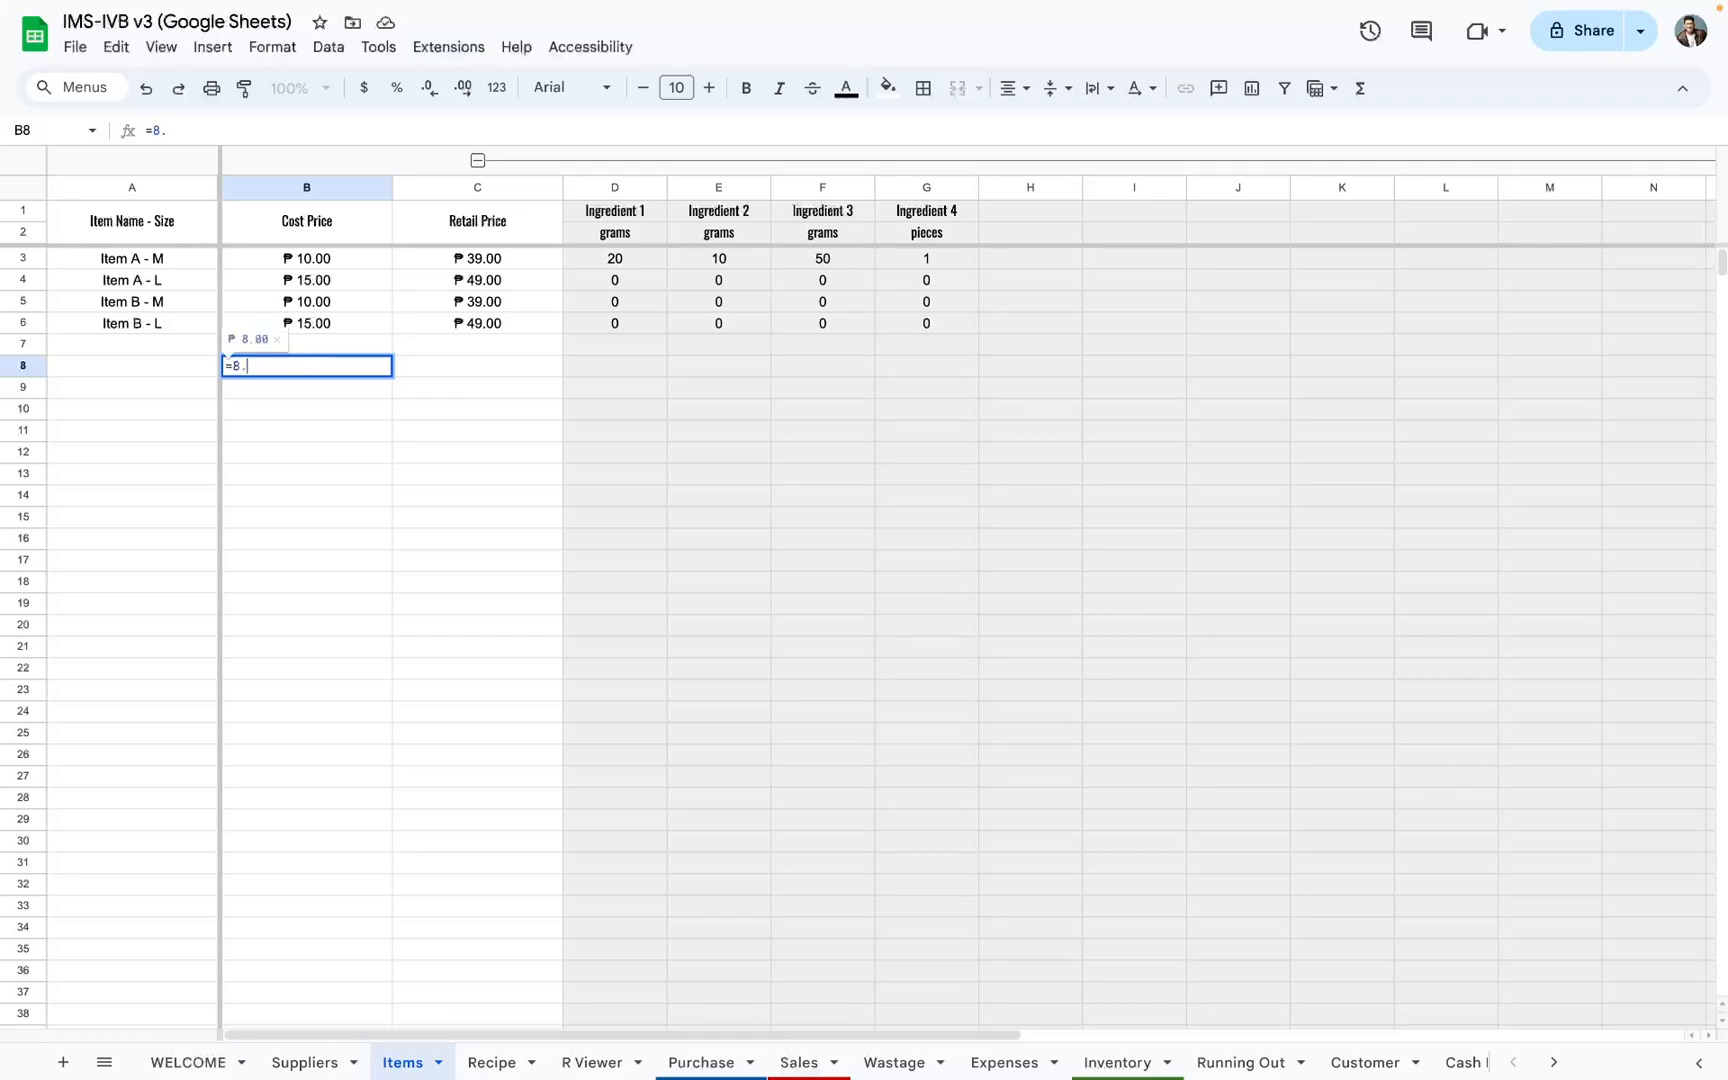
type(" * 30%")
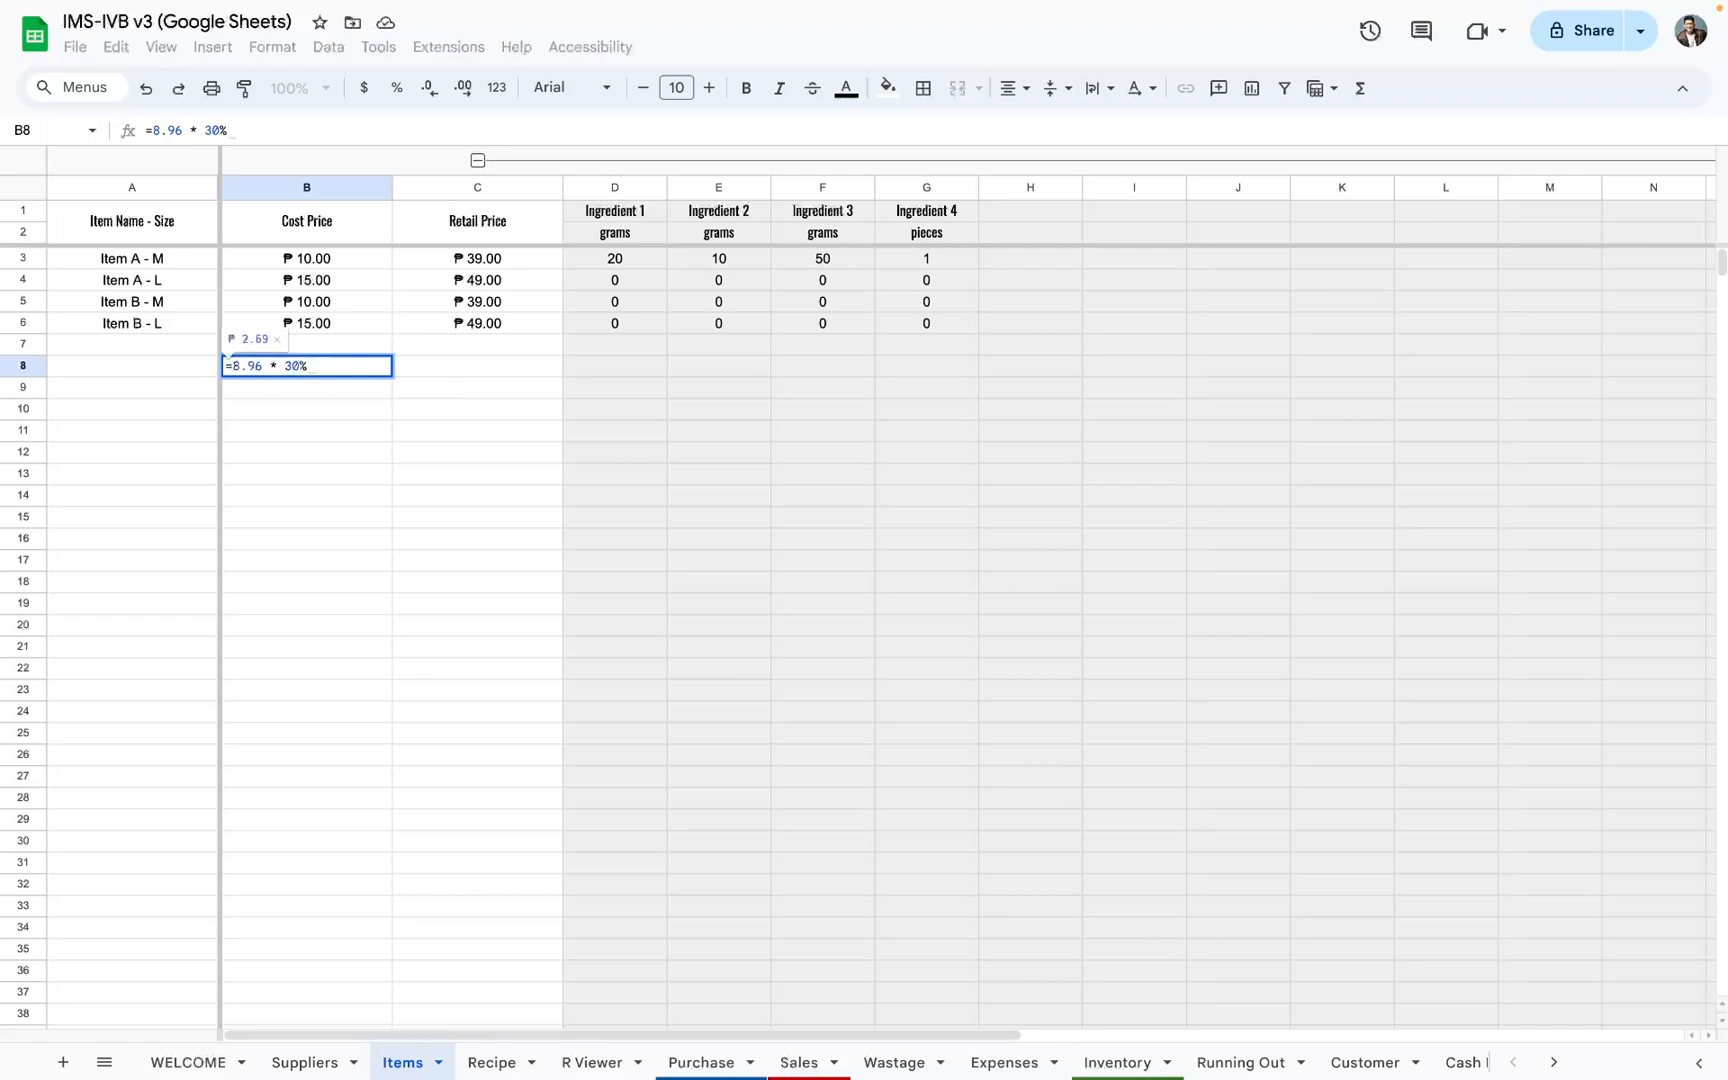
type(" + 8.")
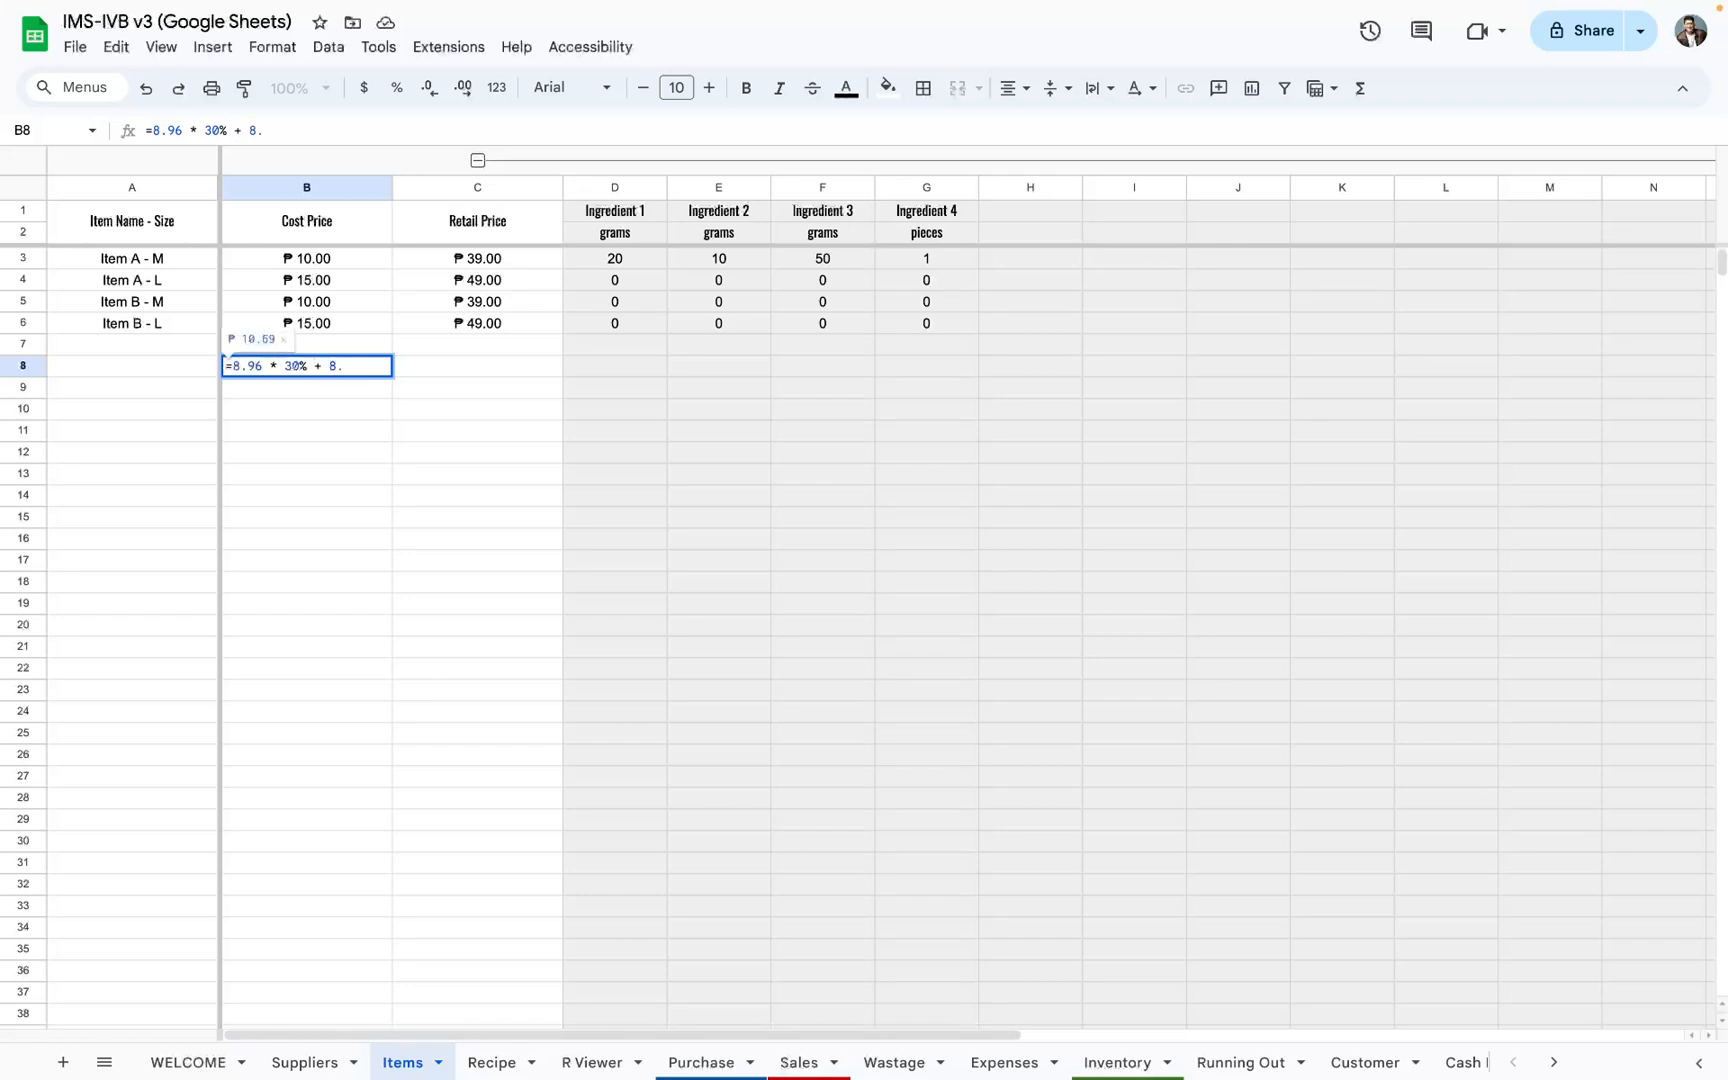
type("96")
key("Escape")
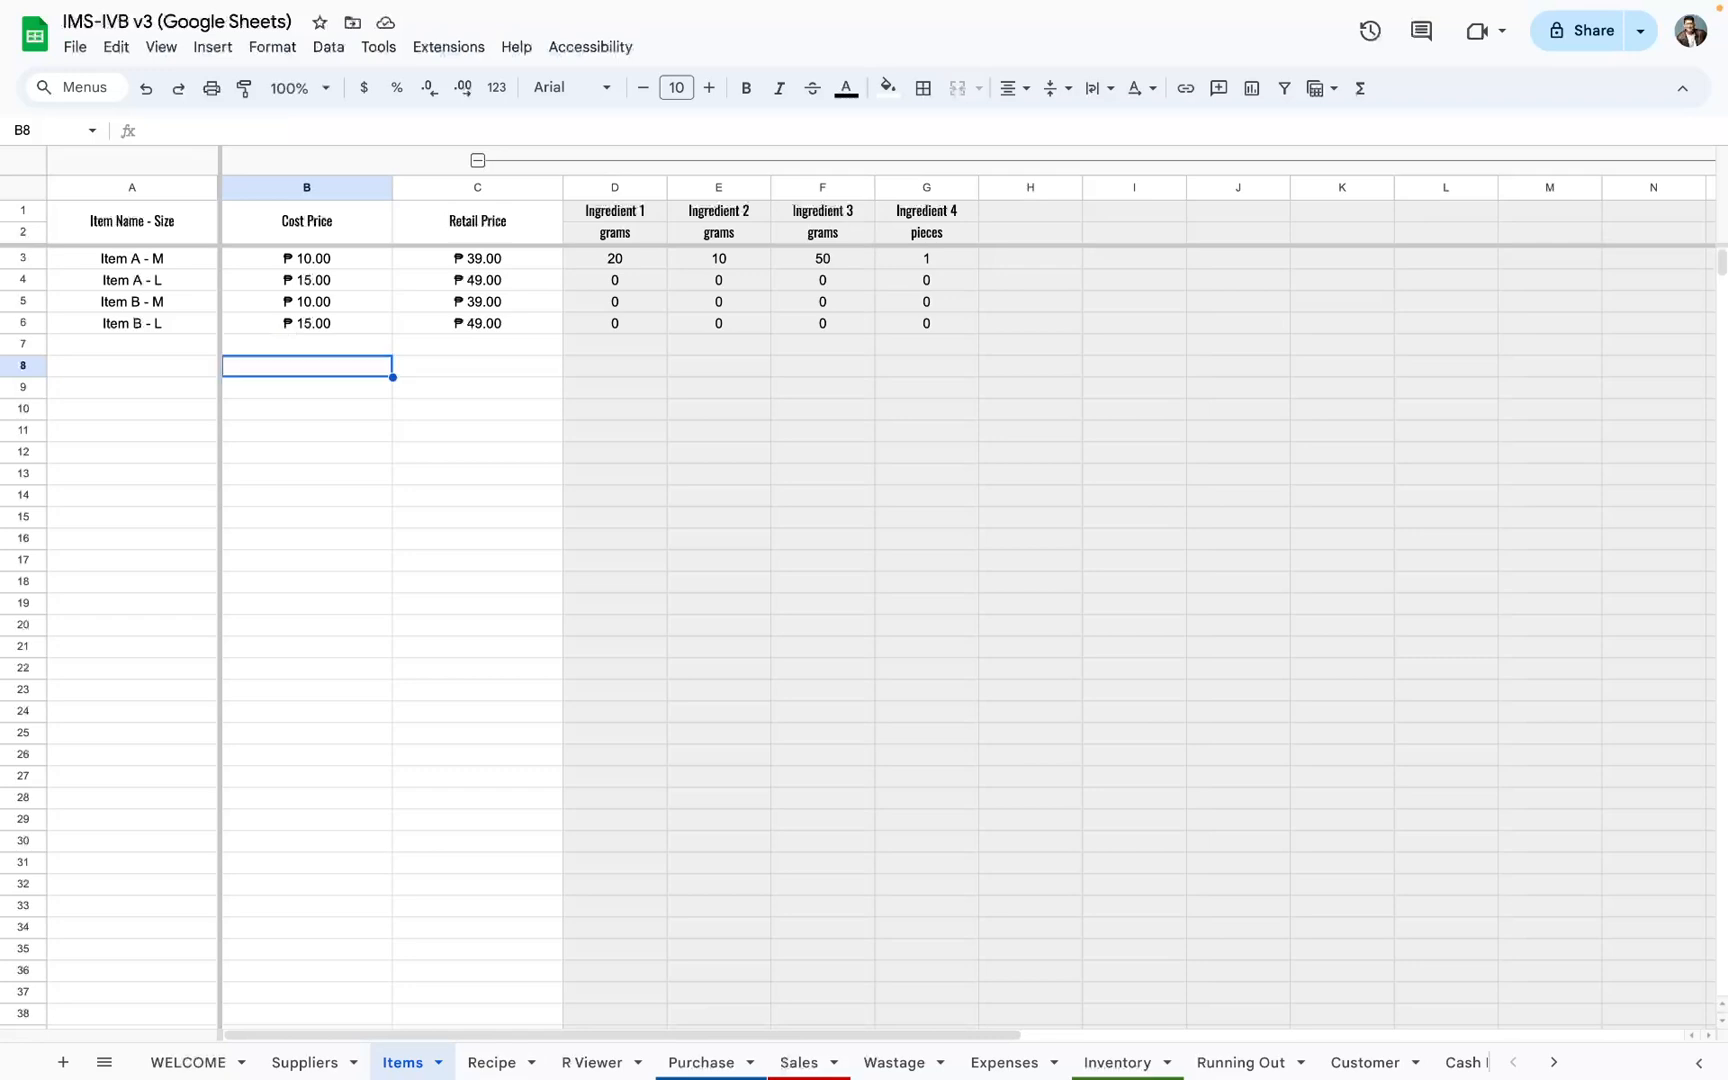
Step: Compare Item A - M's cost and retail prices on the Items sheet with its recipe rows and the blank entry rows on the Recipe sheet
left_click(280, 263)
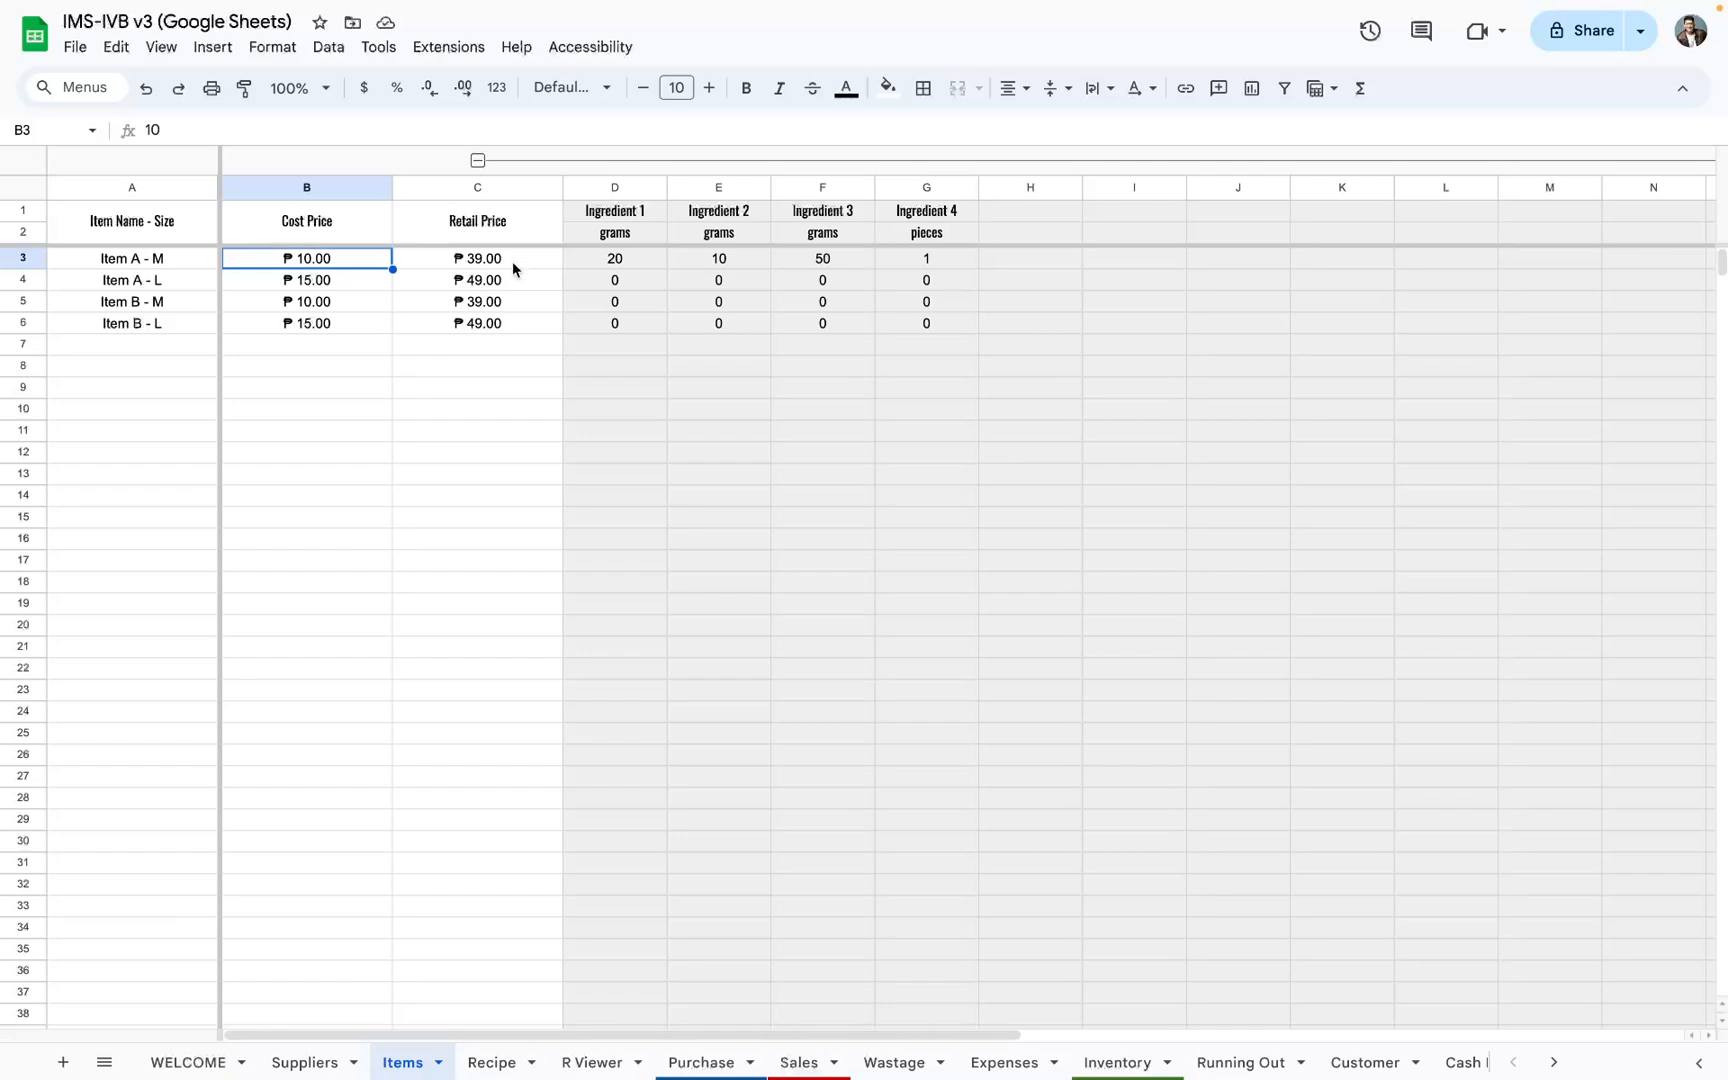
left_click_drag(518, 258, 508, 797)
left_click(520, 1063)
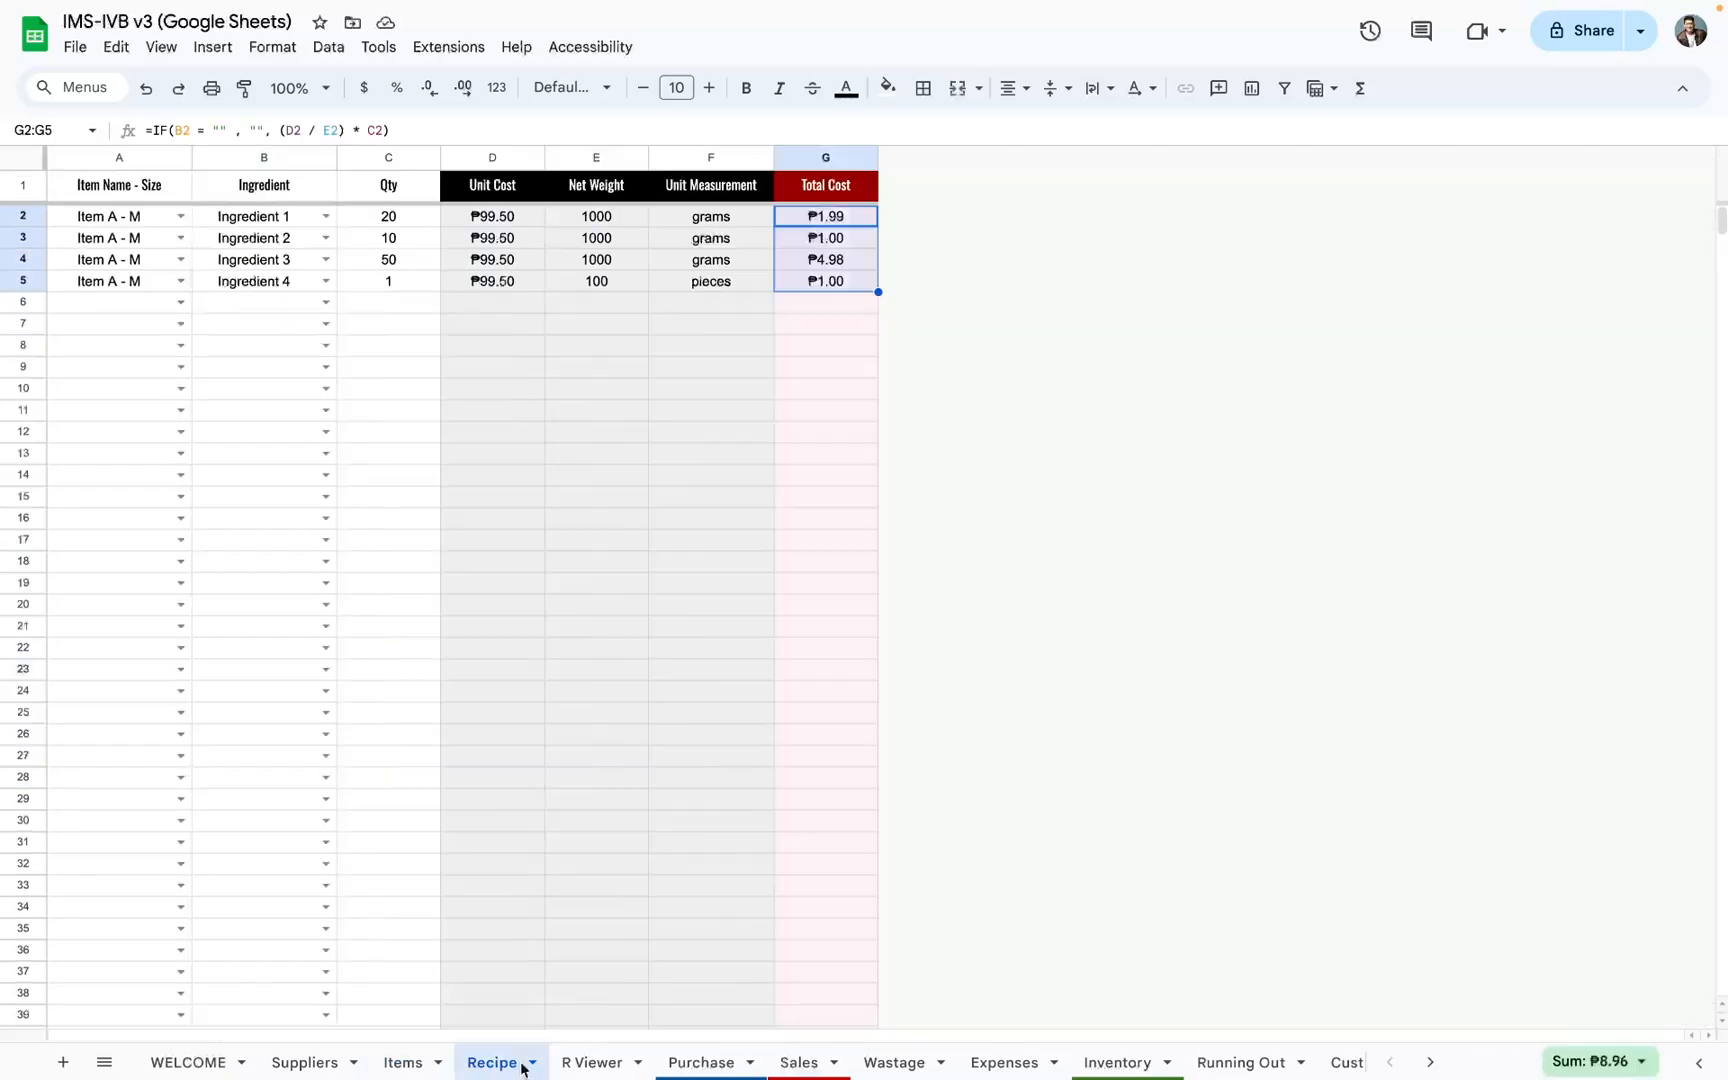
left_click(590, 1063)
left_click(520, 1062)
left_click_drag(104, 220, 841, 289)
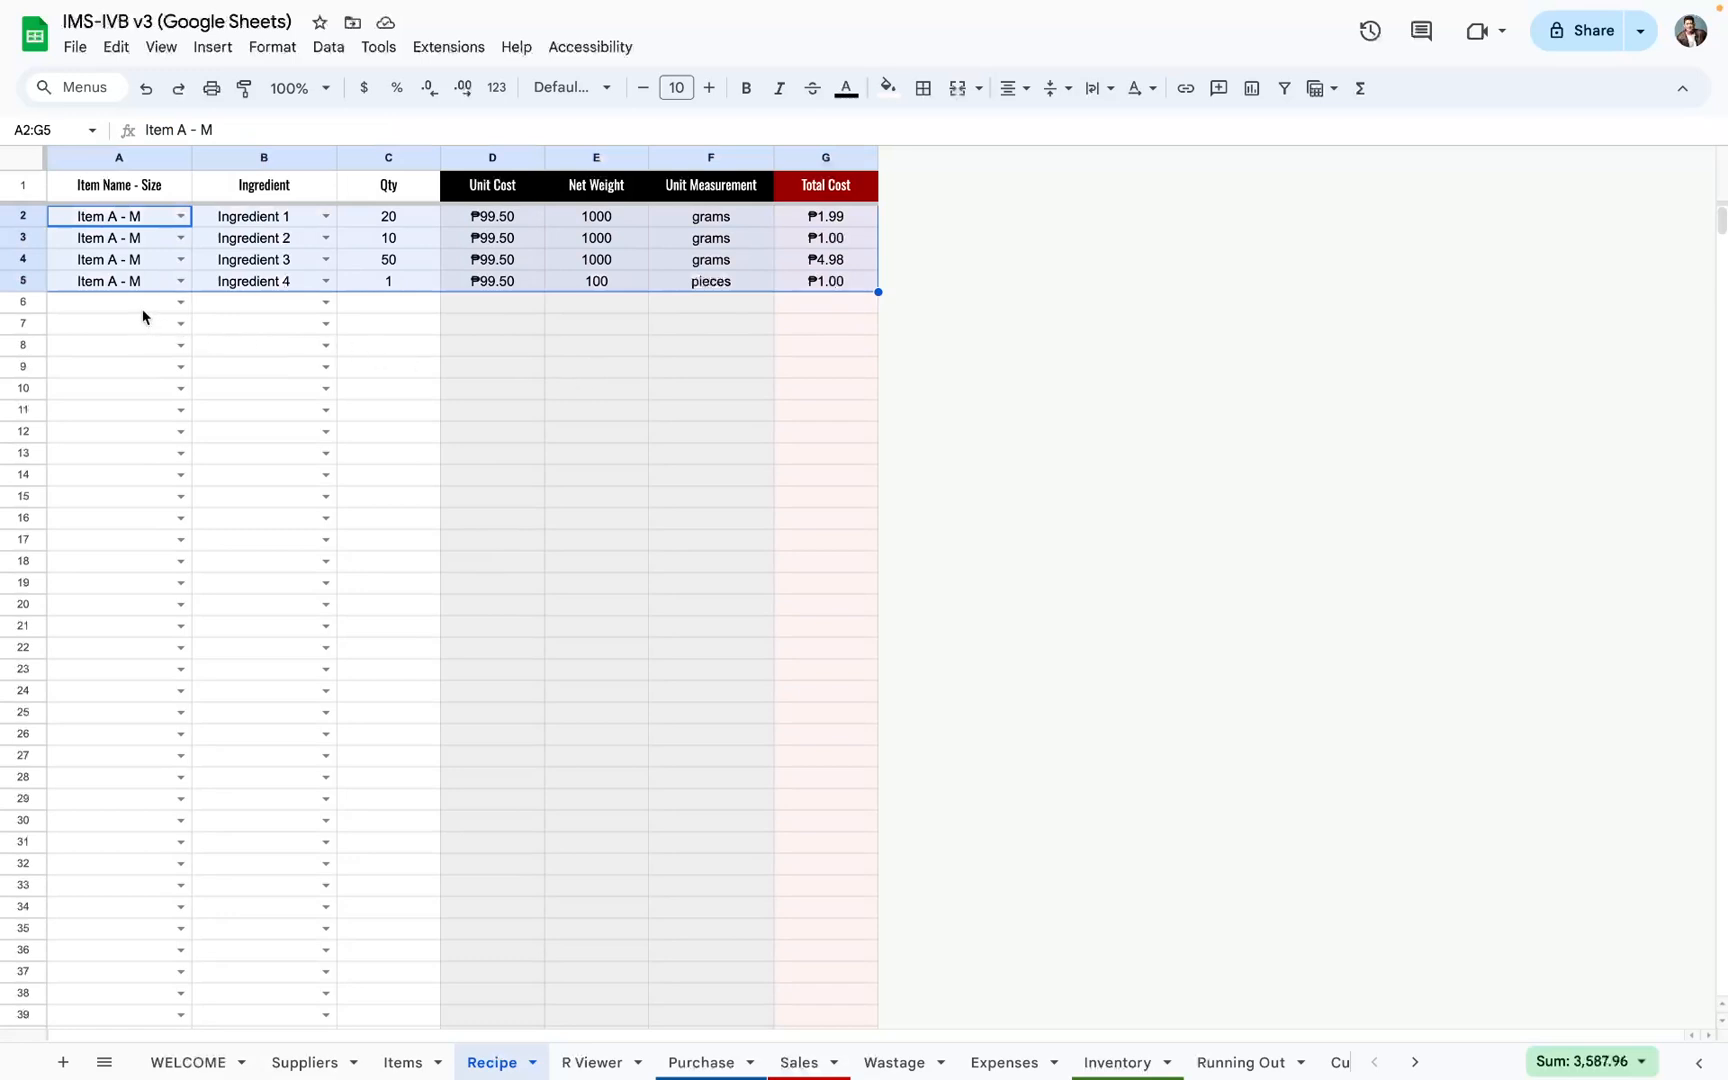
left_click_drag(143, 303, 370, 396)
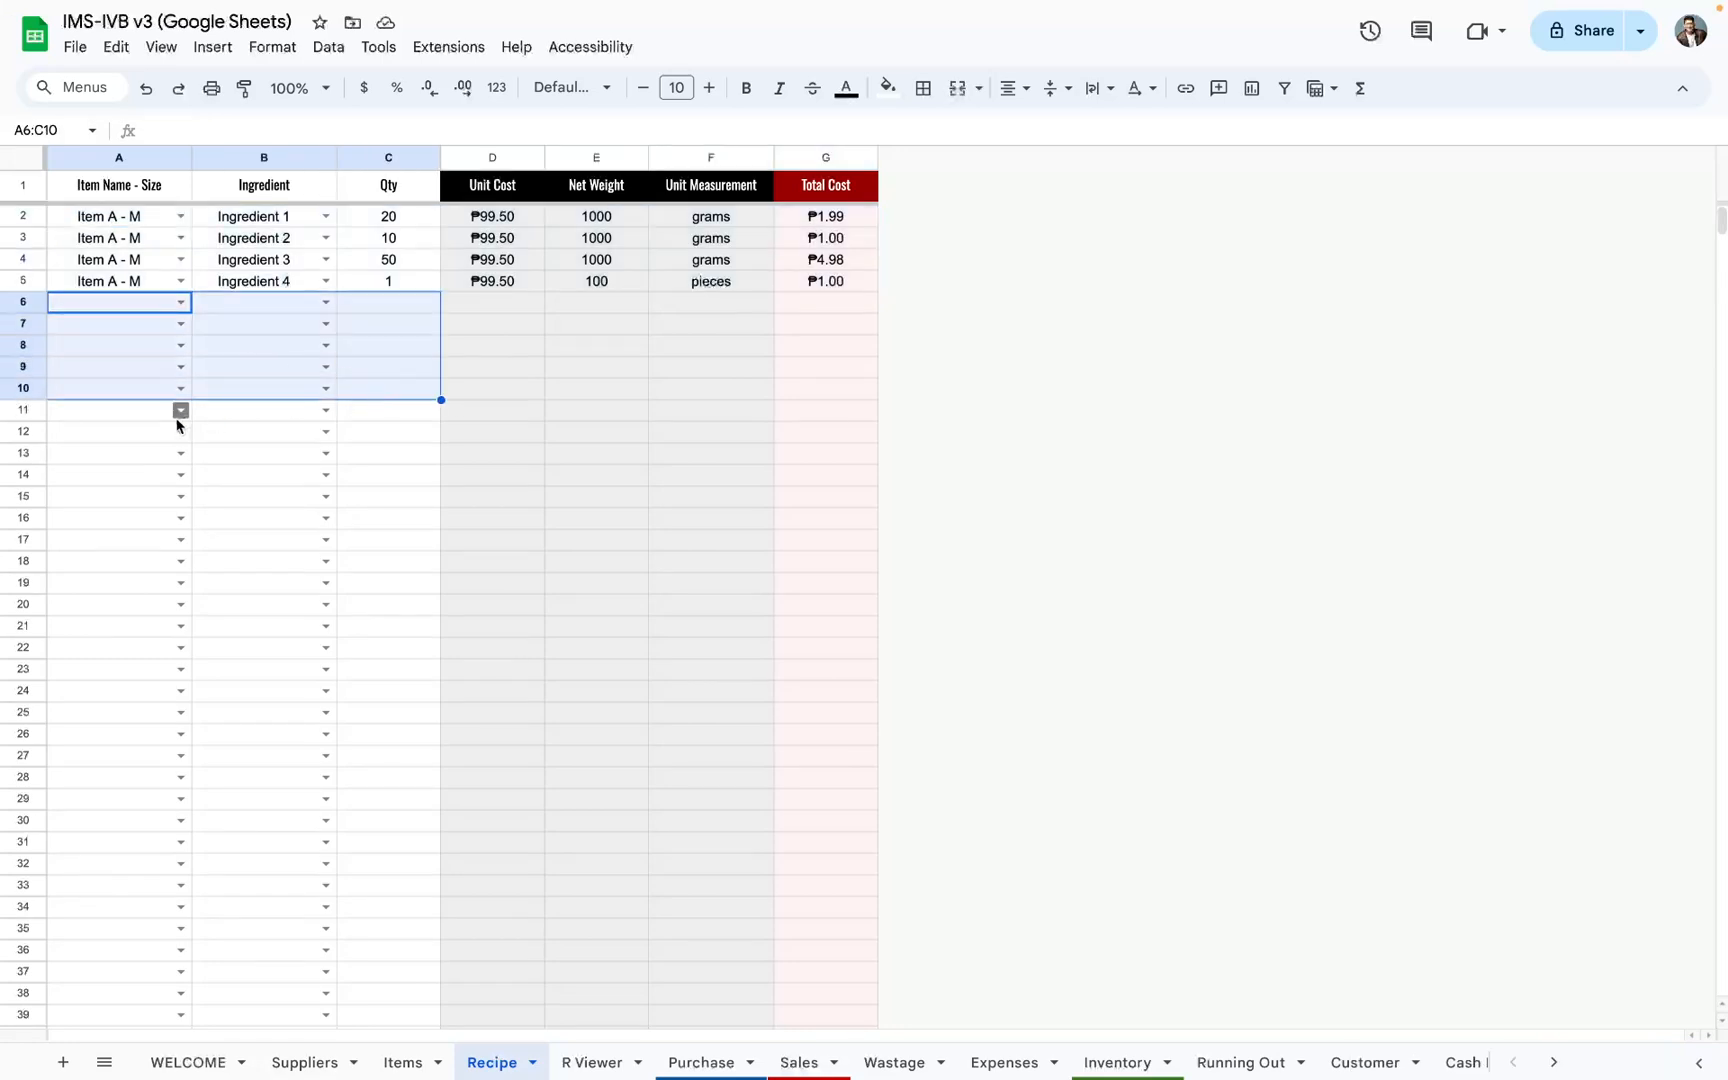
Step: Set the item name to Item A - L in cells A11:A14 of the Recipe sheet
left_click(181, 411)
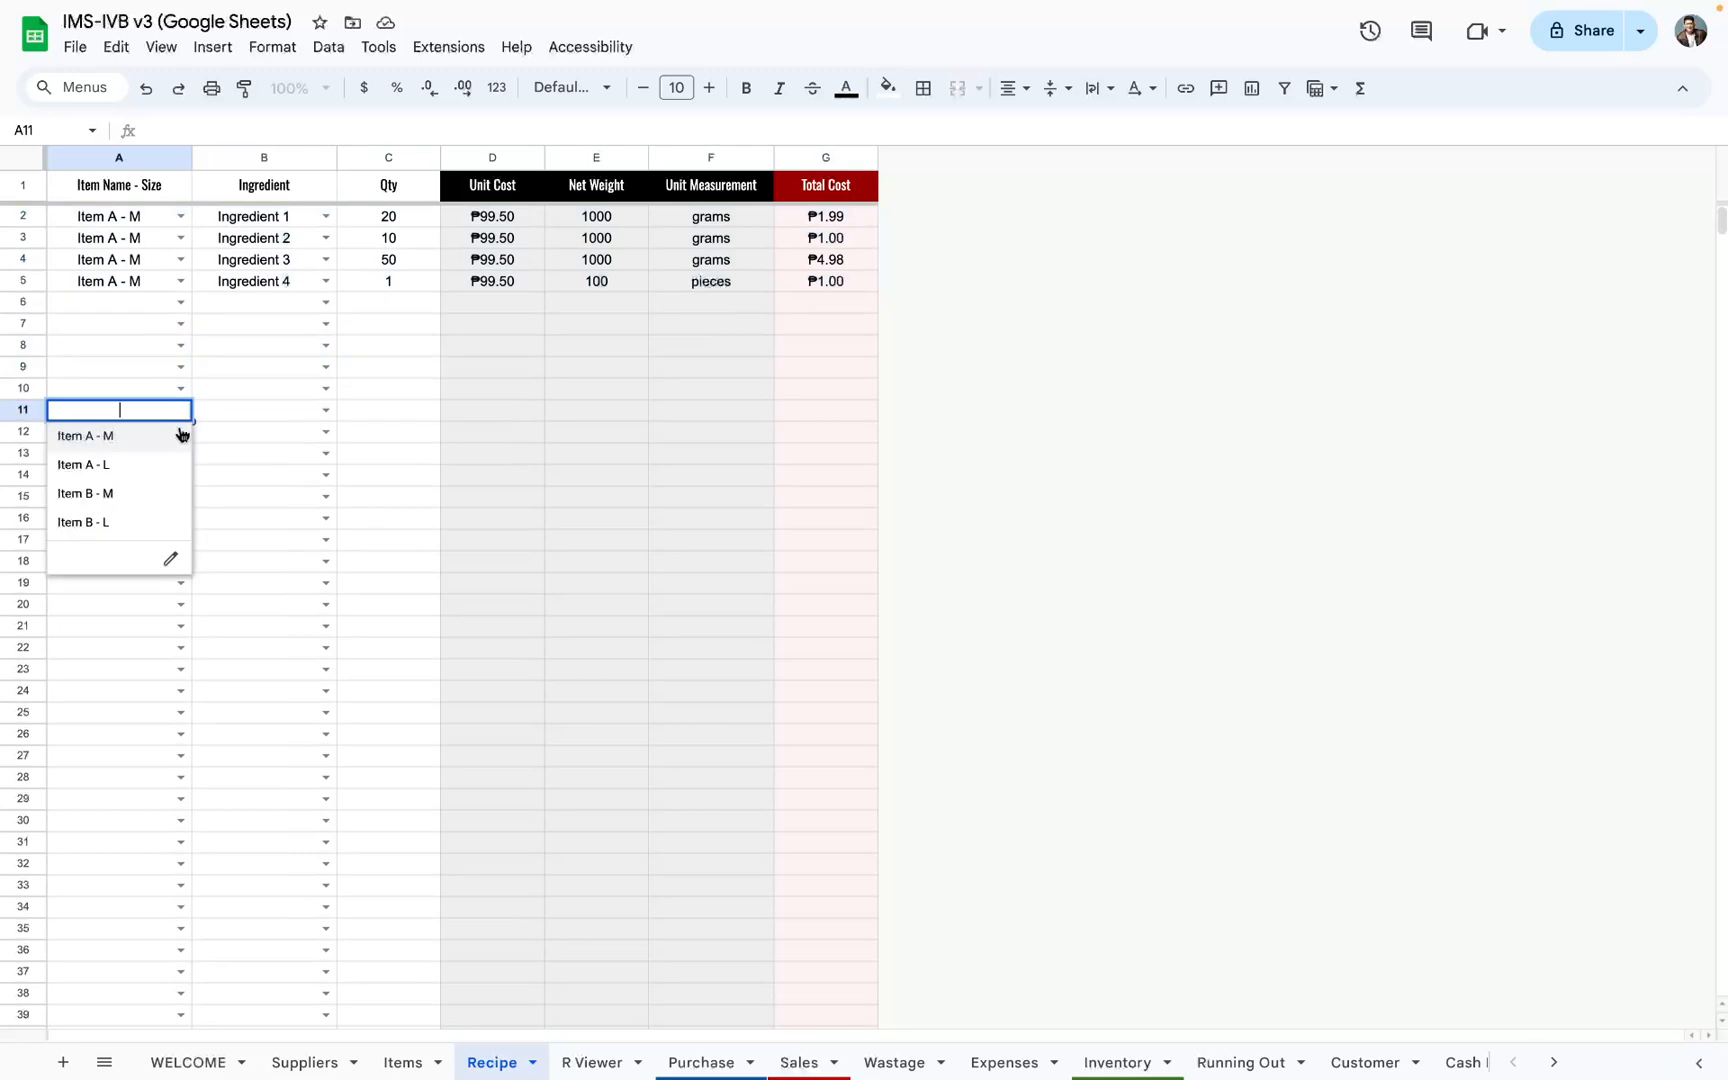
left_click(166, 463)
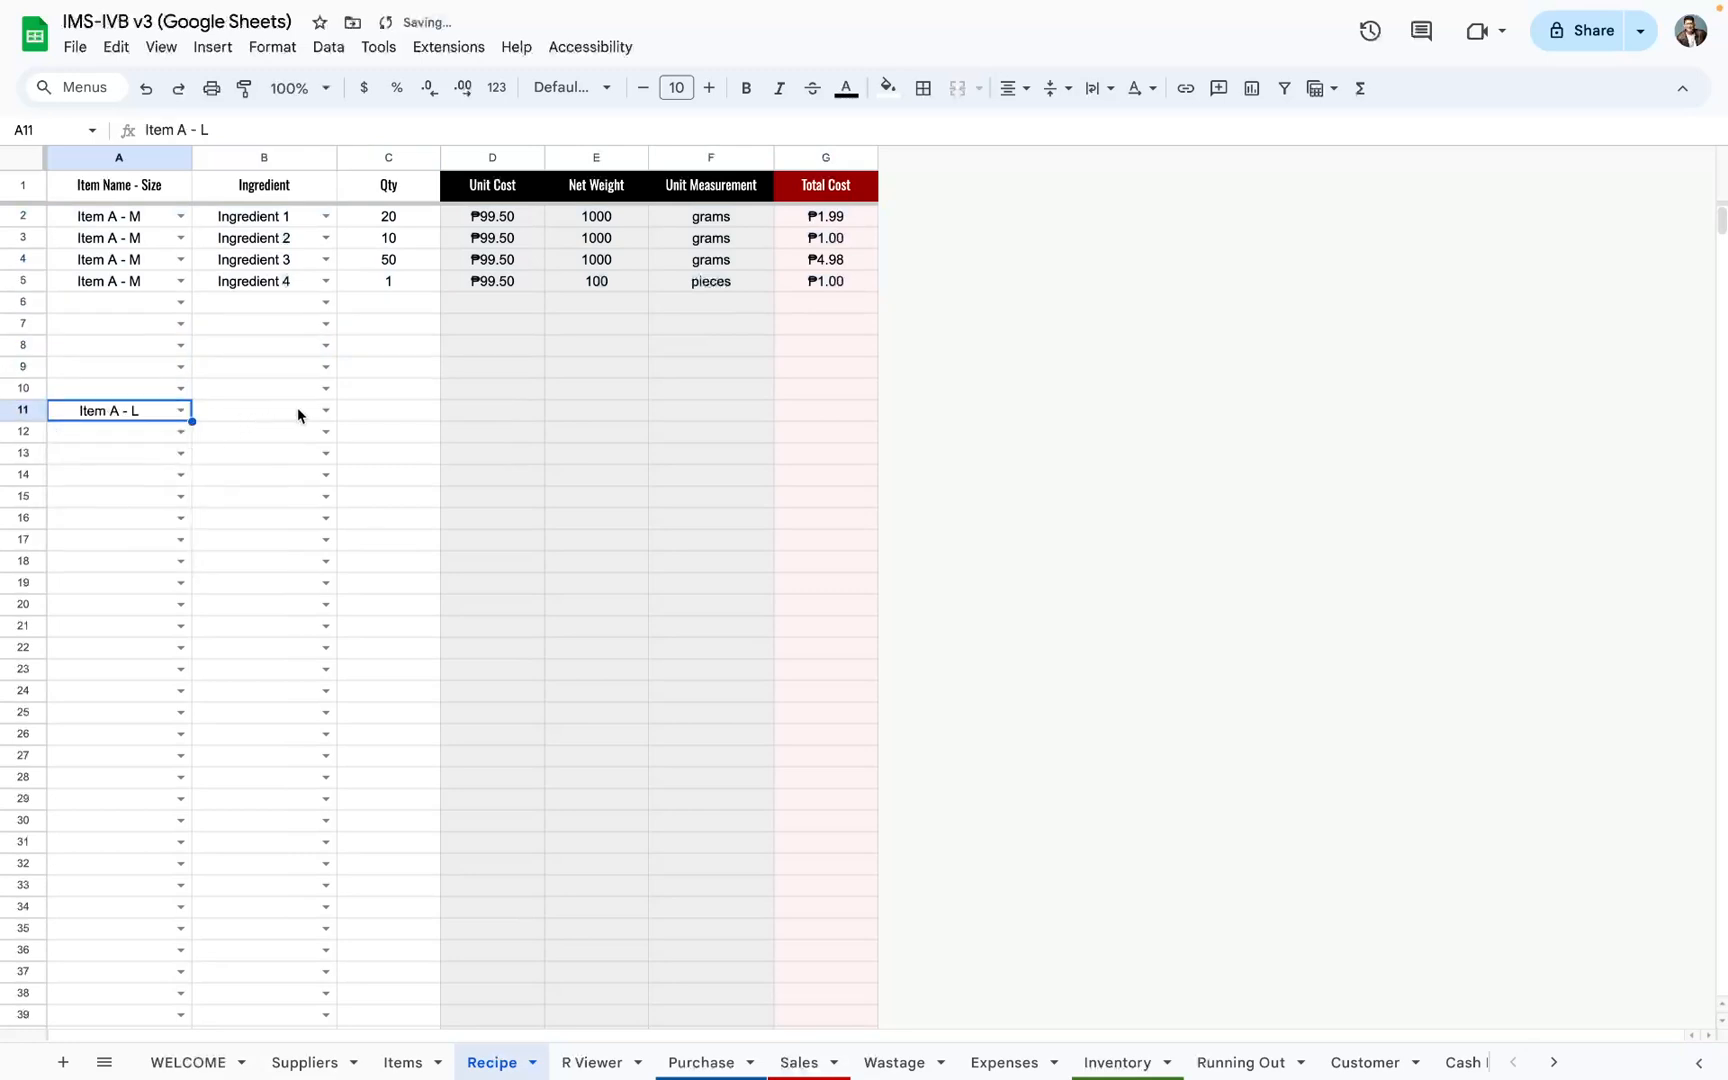
left_click(180, 432)
left_click(160, 480)
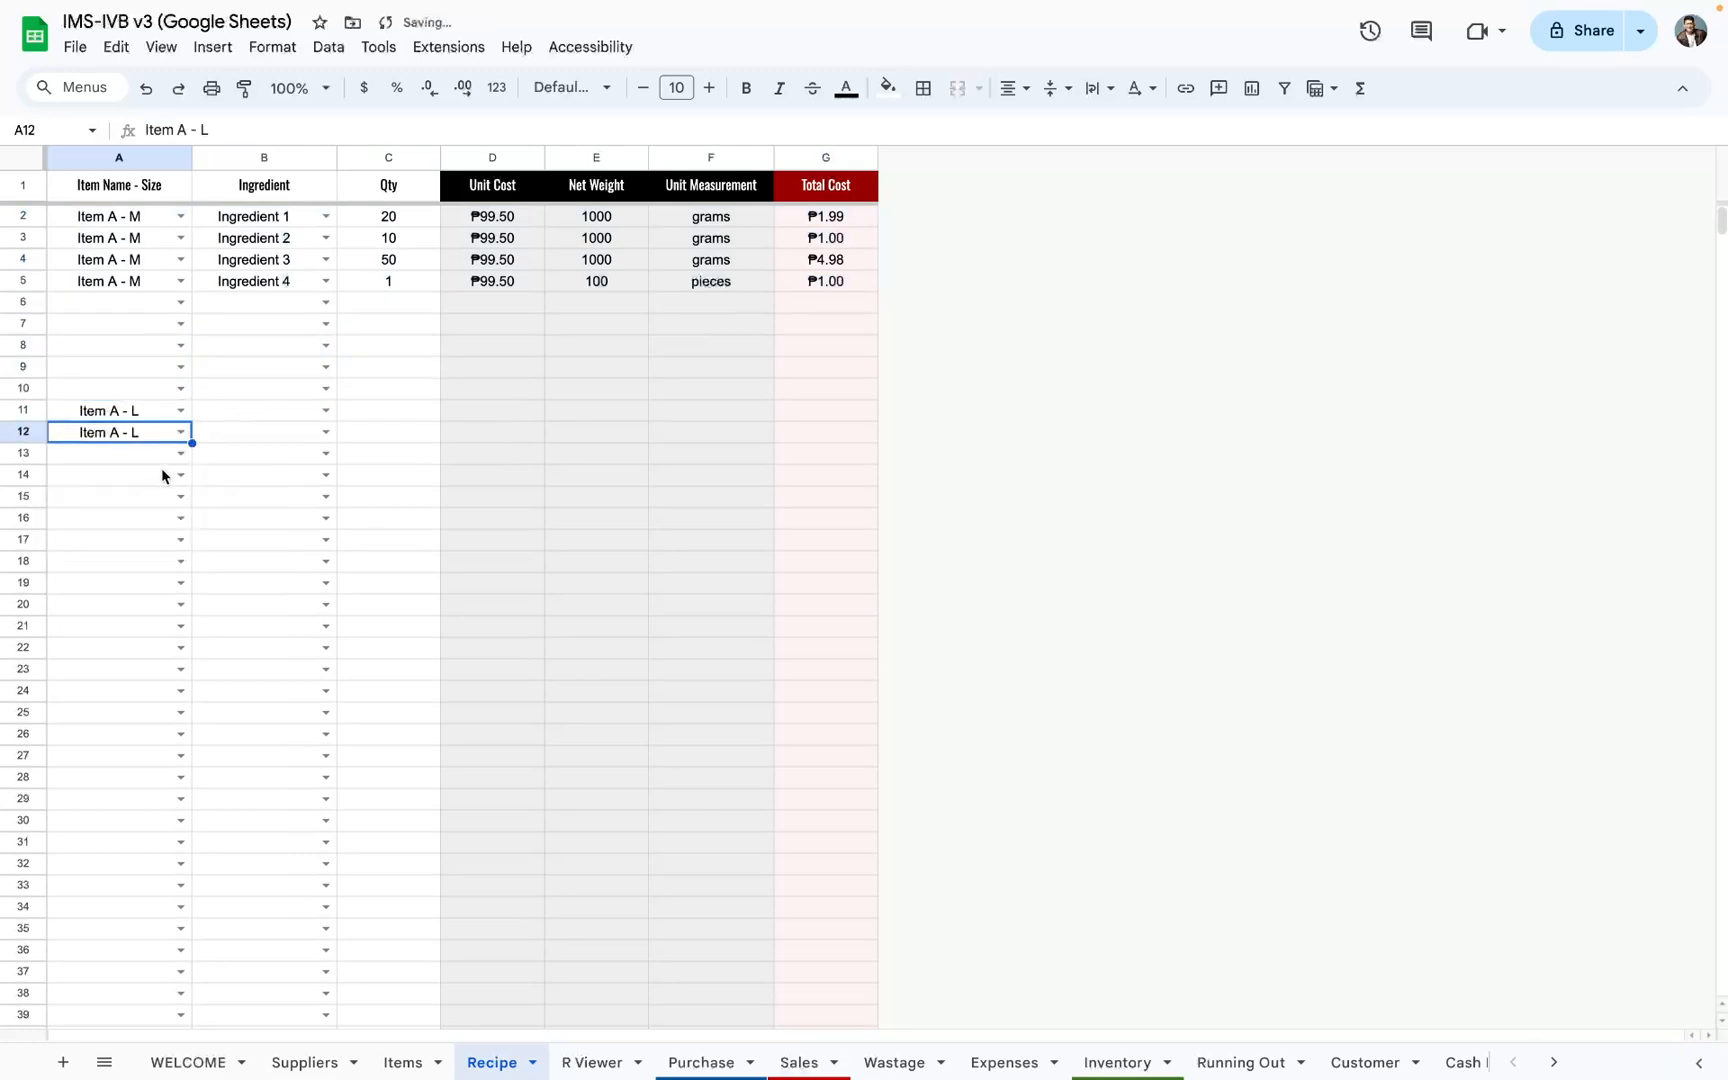
left_click(181, 453)
left_click(155, 503)
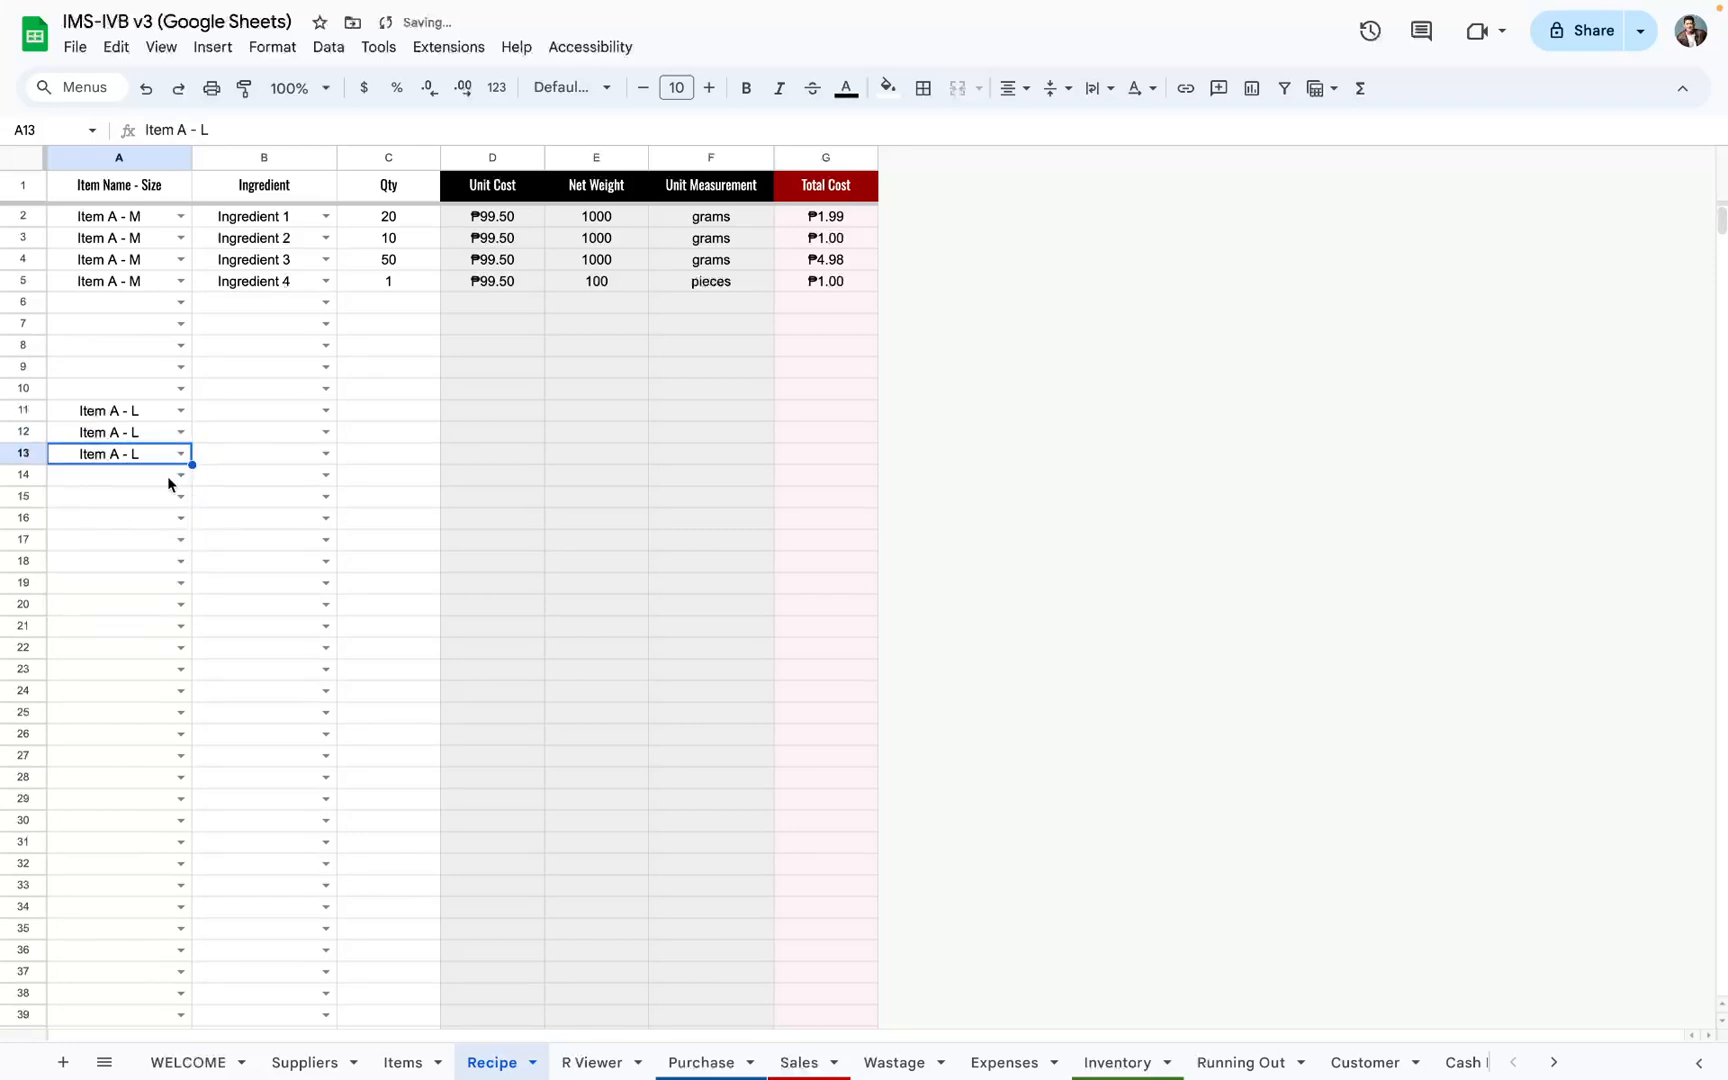
left_click(181, 475)
left_click(137, 531)
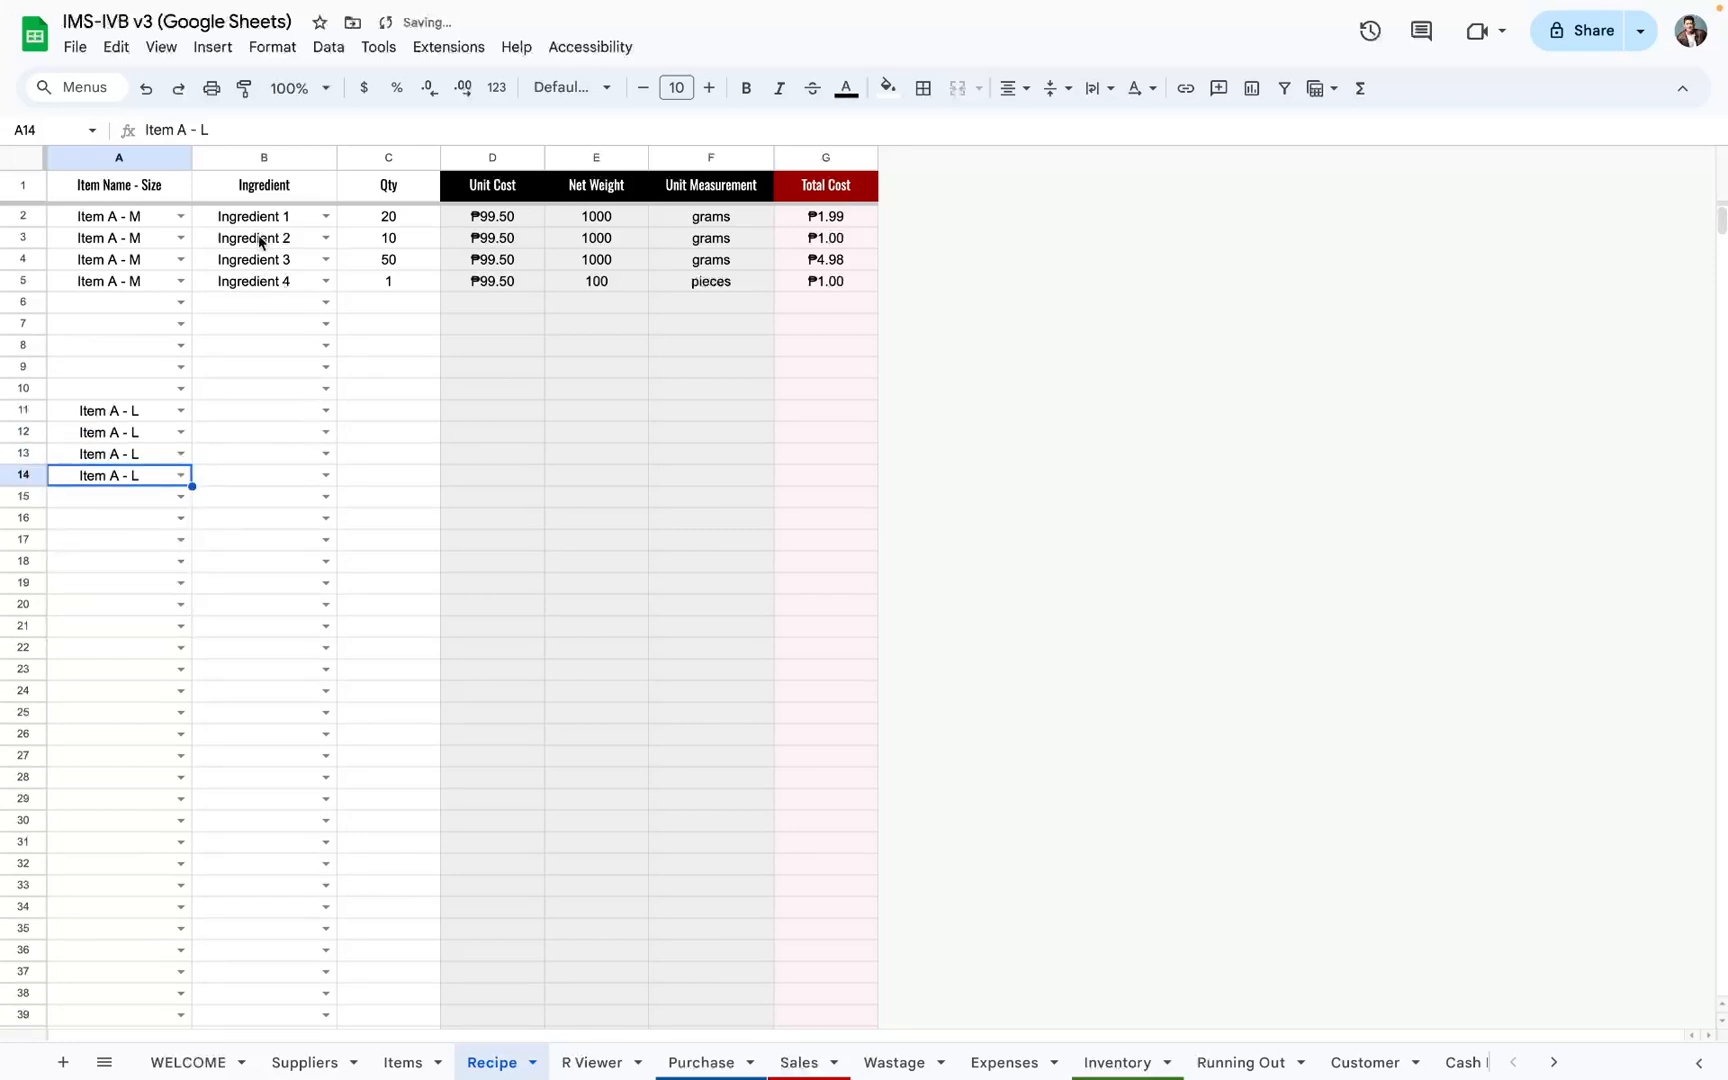
Step: Copy Ingredient 1 to Ingredient 4 from Item A - M's rows in B2:B5 into B11:B14 for Item A - L
left_click_drag(258, 216, 285, 281)
key("ctrl+c")
left_click(281, 416)
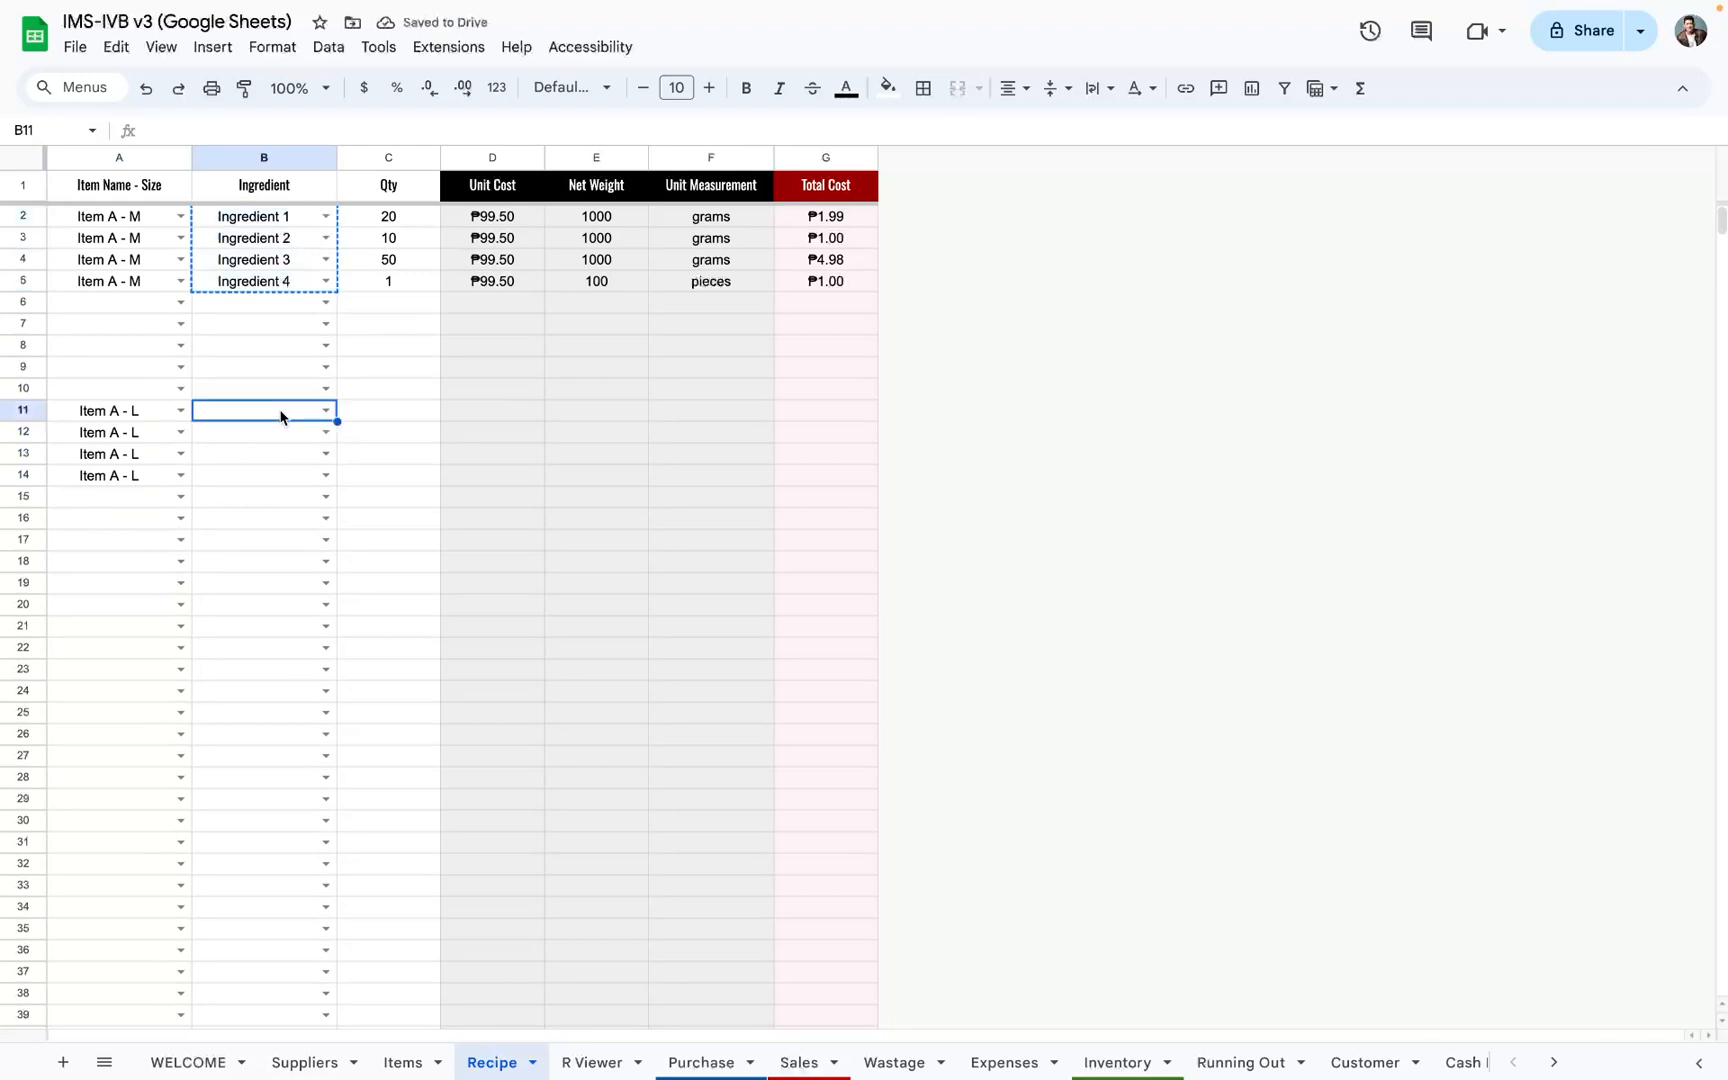
key("ctrl+v")
Step: Enter Item A - L's ingredient quantities 30, 20, 80 and 1 in cells C11:C14
left_click(378, 420)
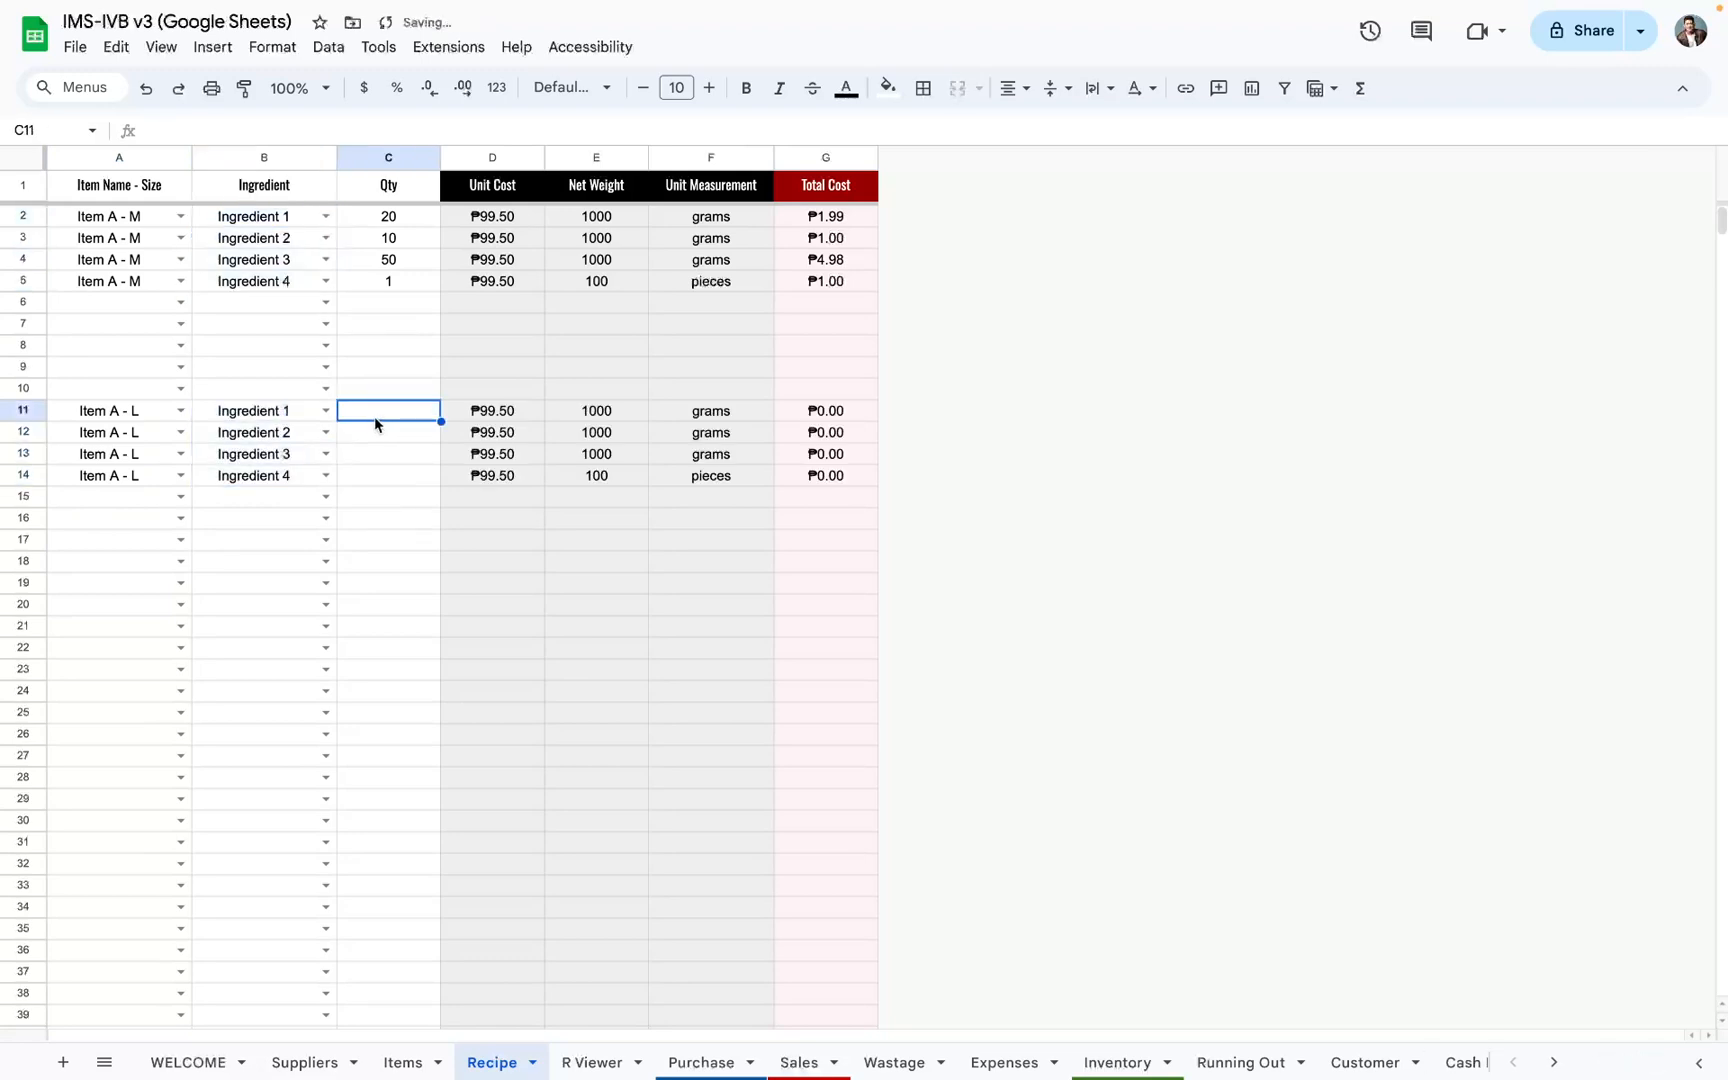
type("30")
key("Return")
type("2")
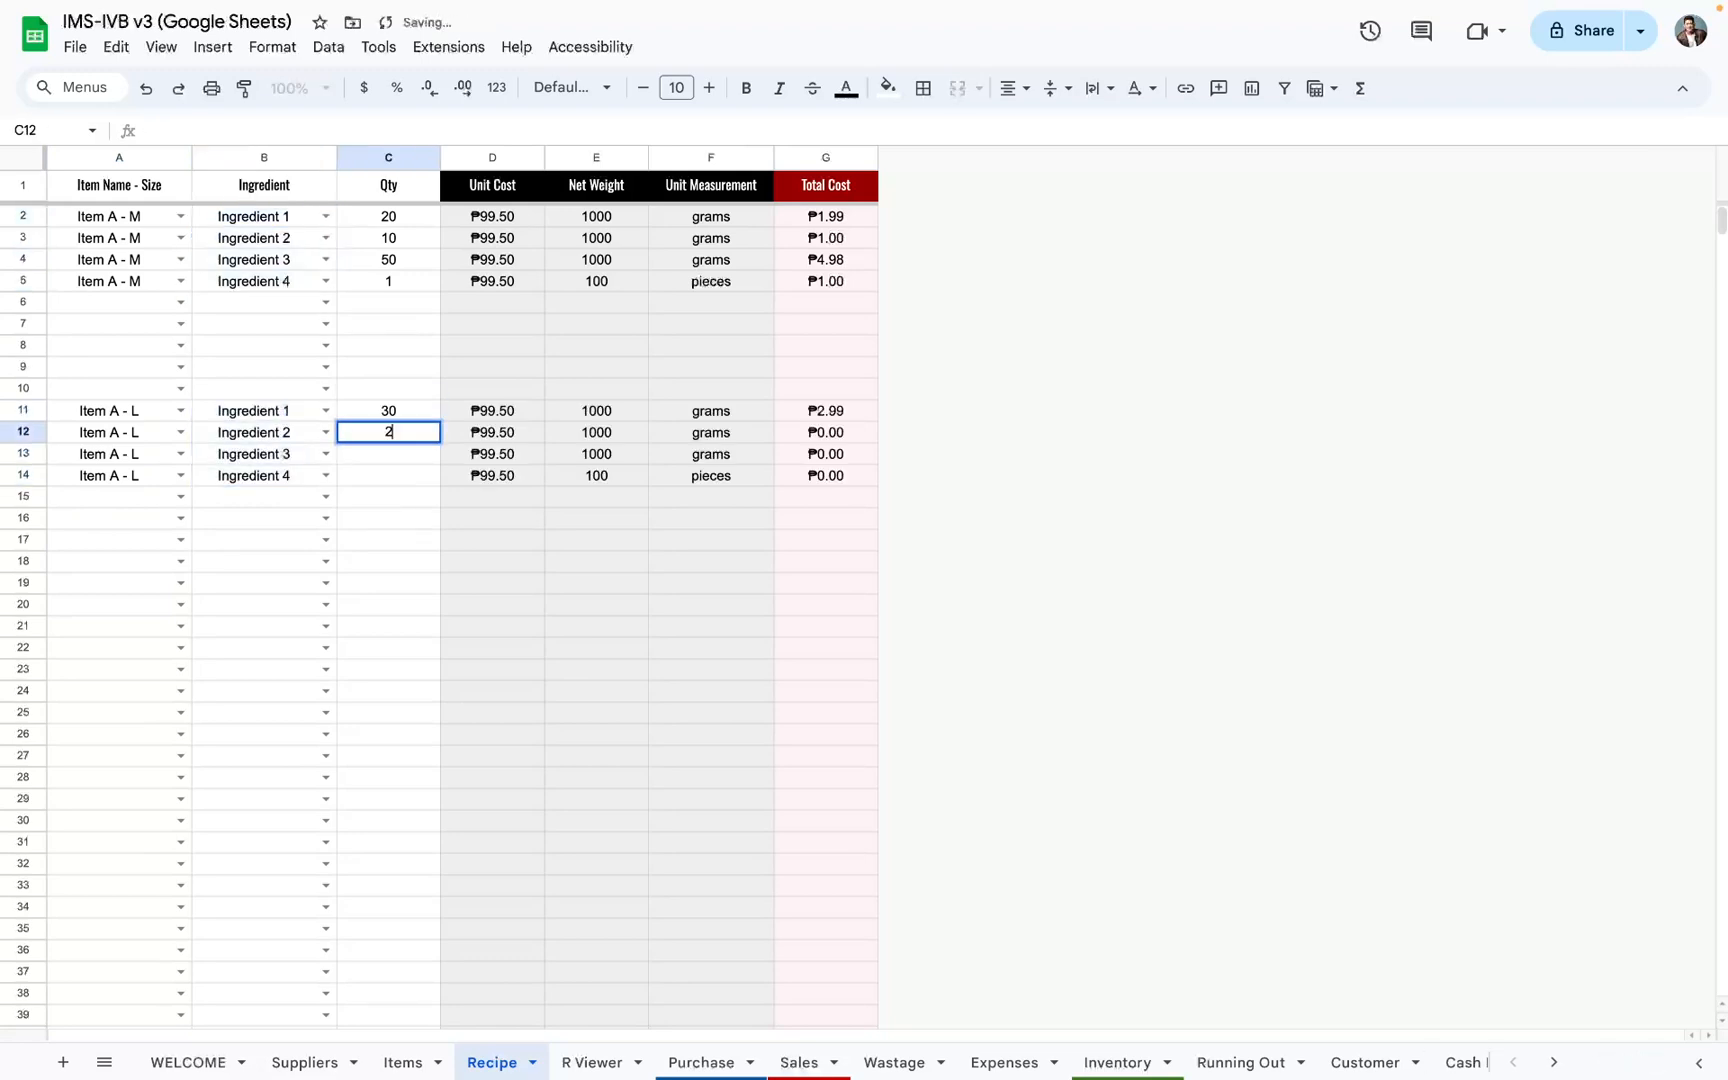
type("0")
key("Return")
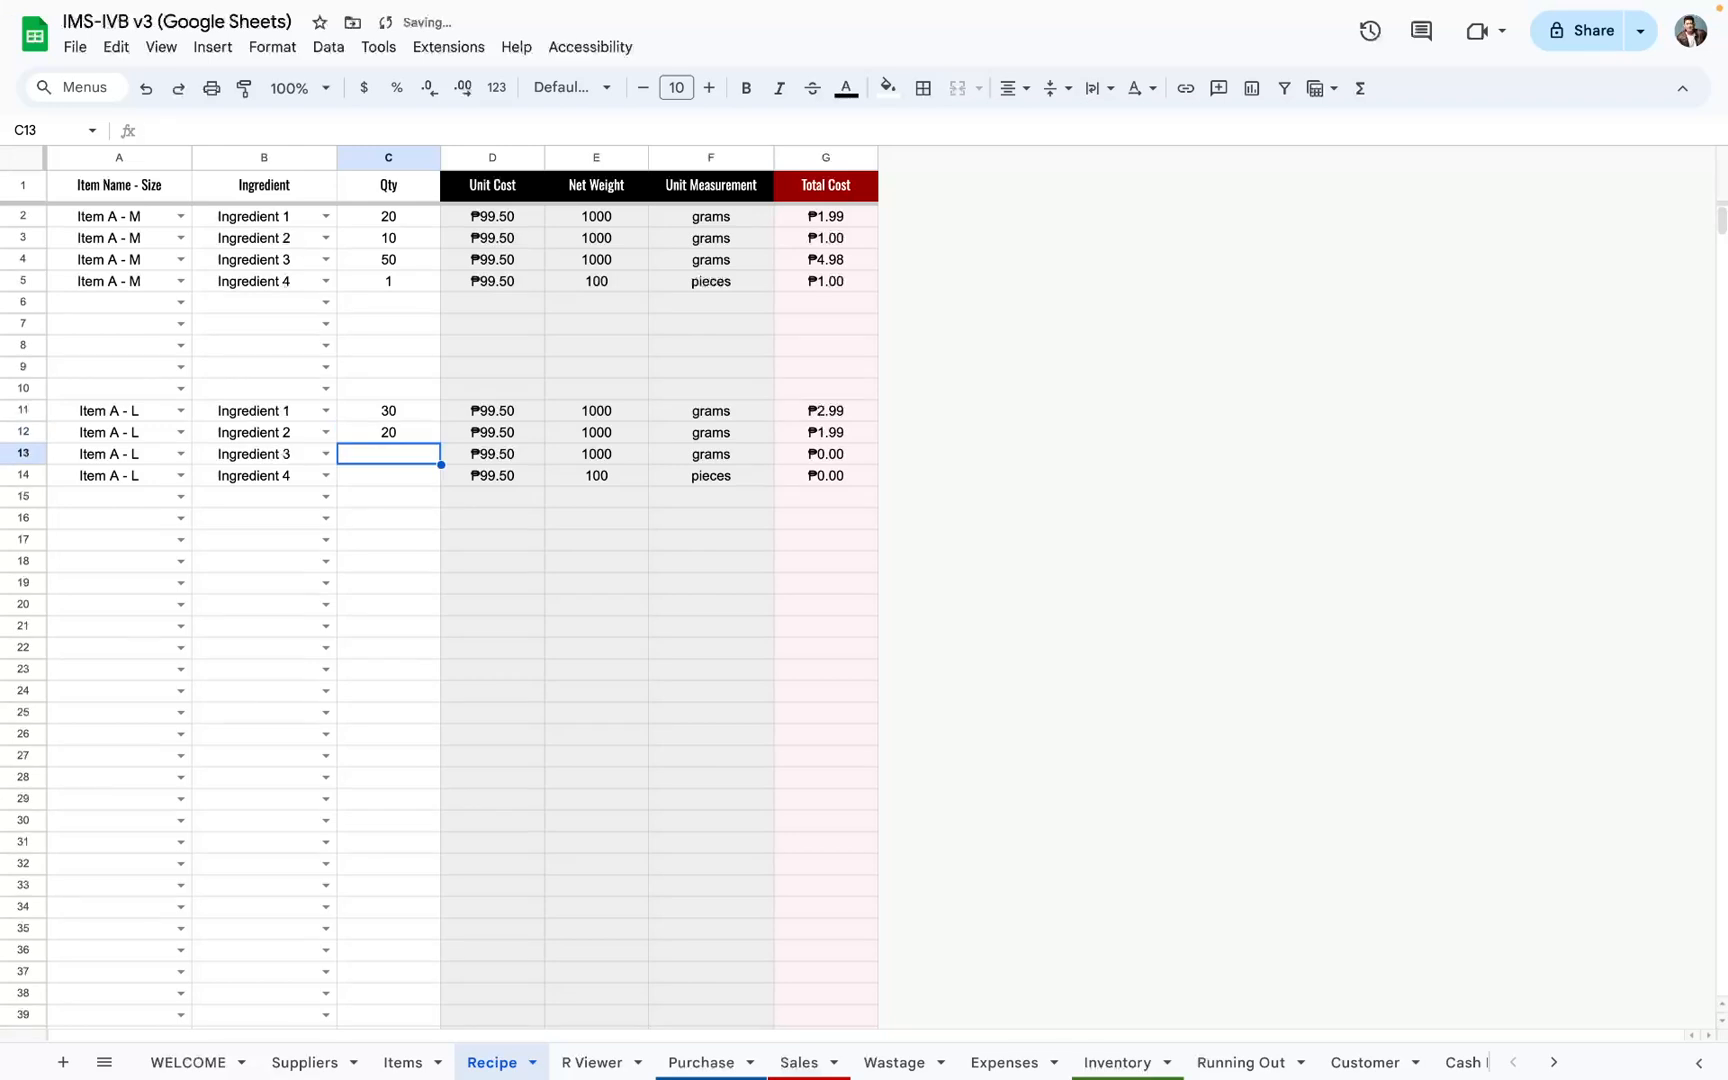
type("80")
key("Return")
type("1")
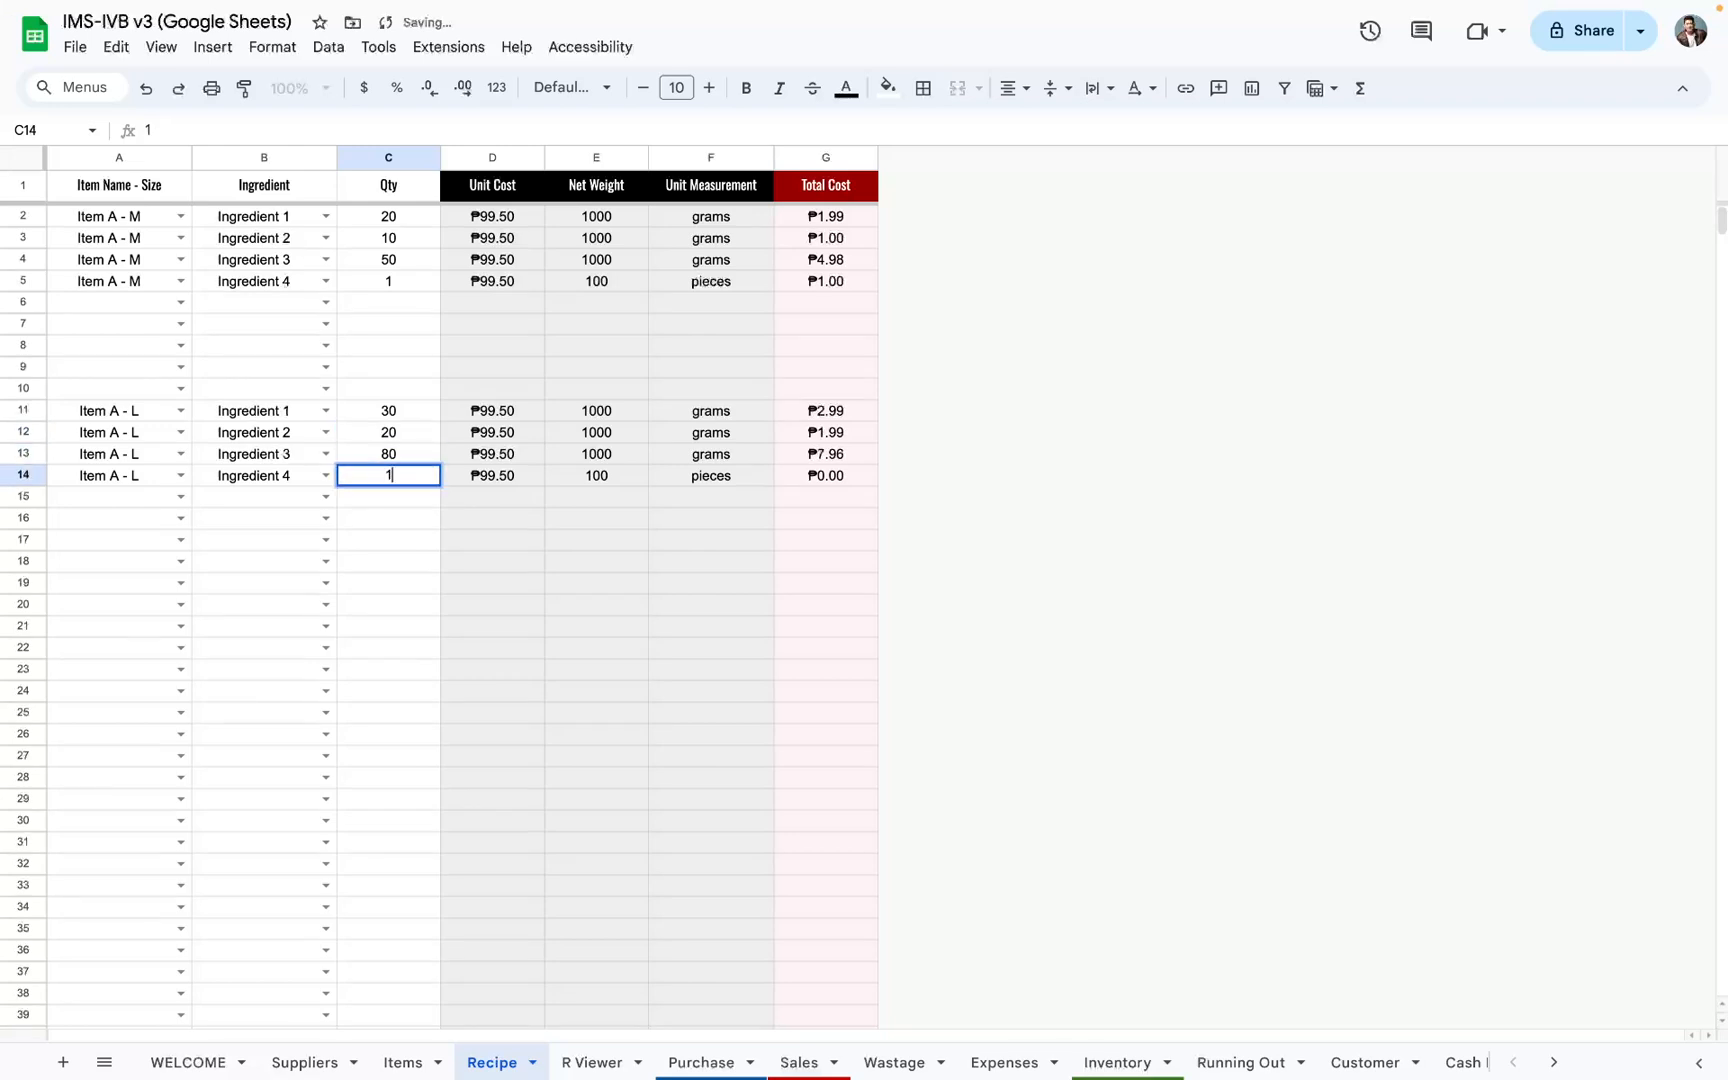
key("Return")
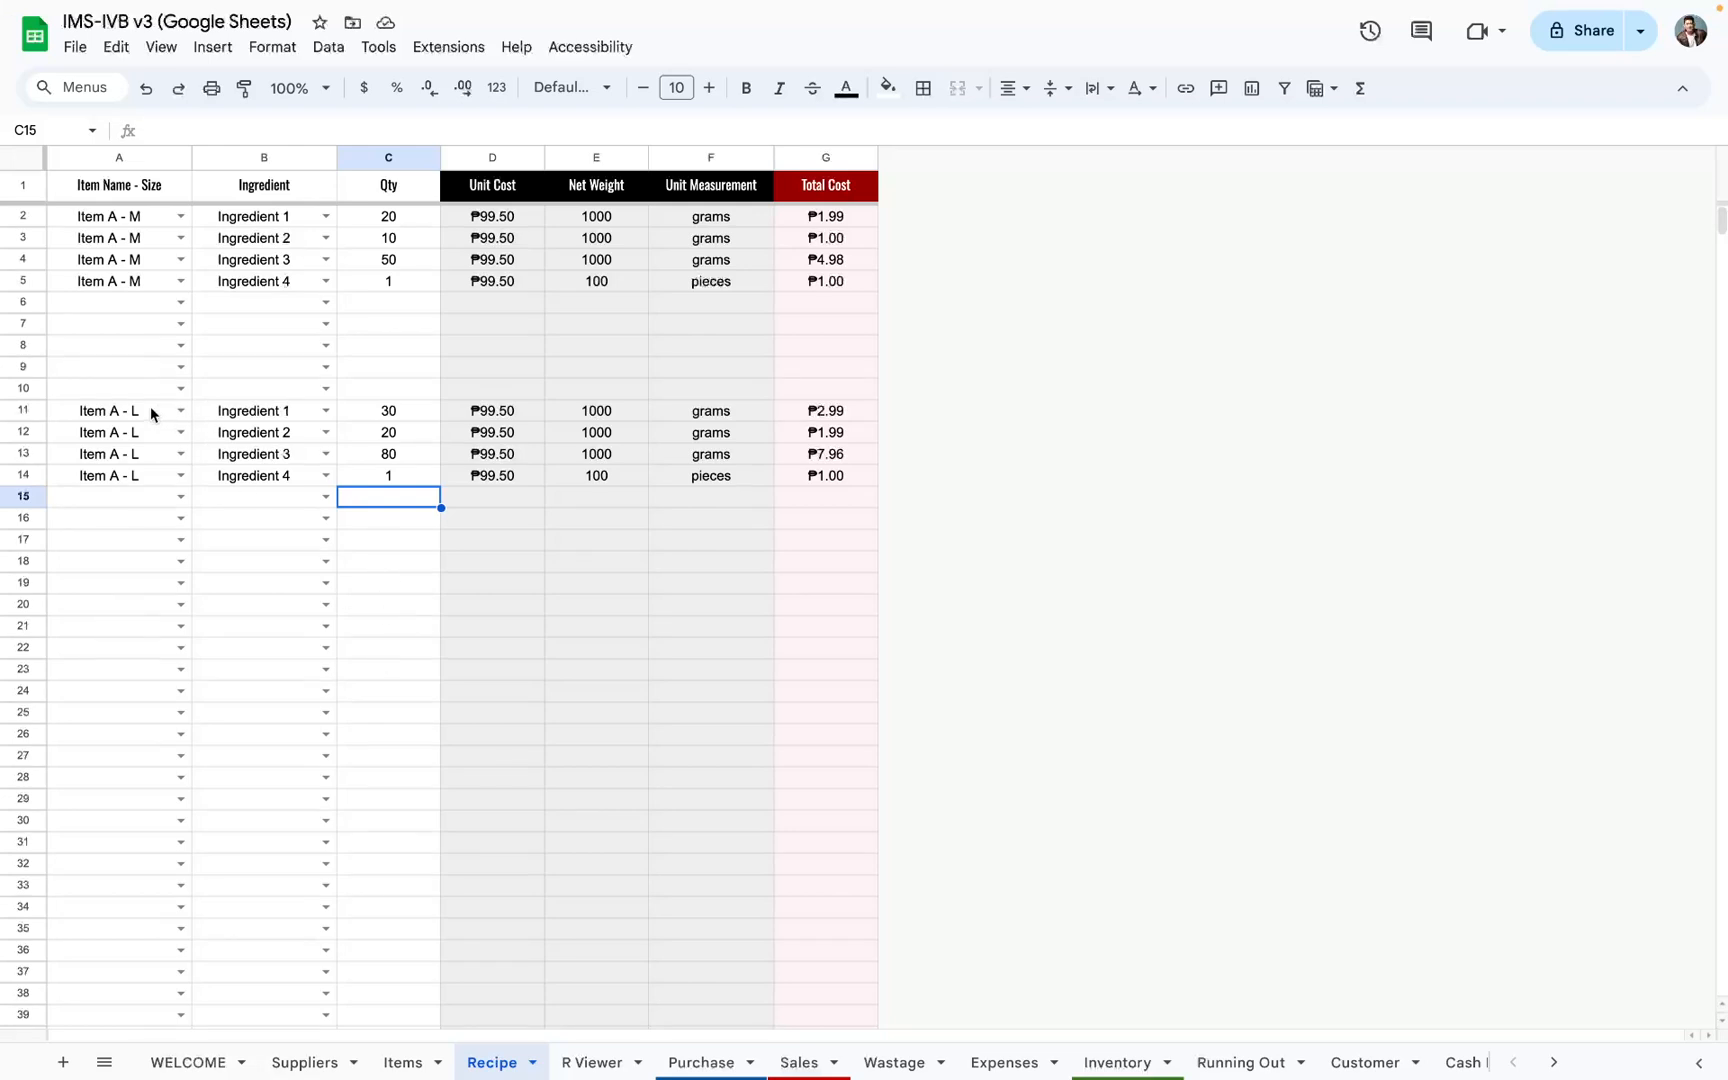
Step: Compare the recipe entries of Item A - M and Item A - L with the ingredient columns on the Items sheet
left_click_drag(118, 217, 371, 292)
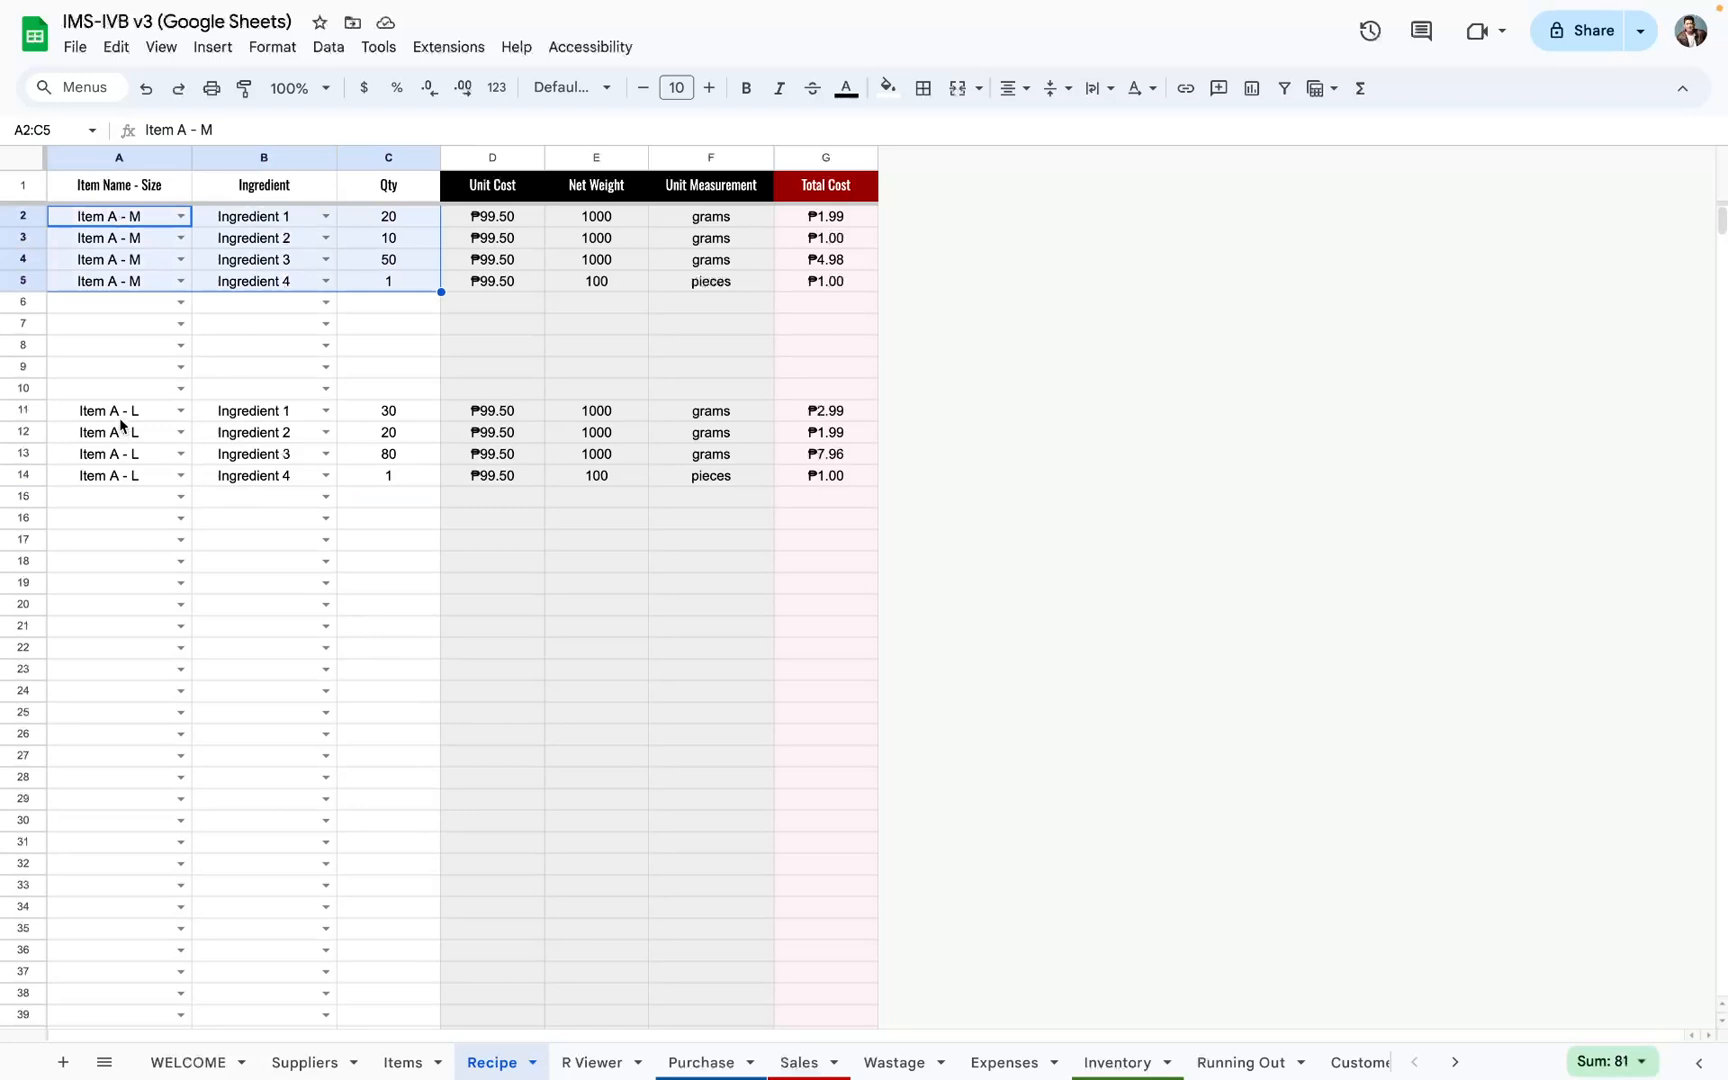
left_click_drag(120, 414, 376, 493)
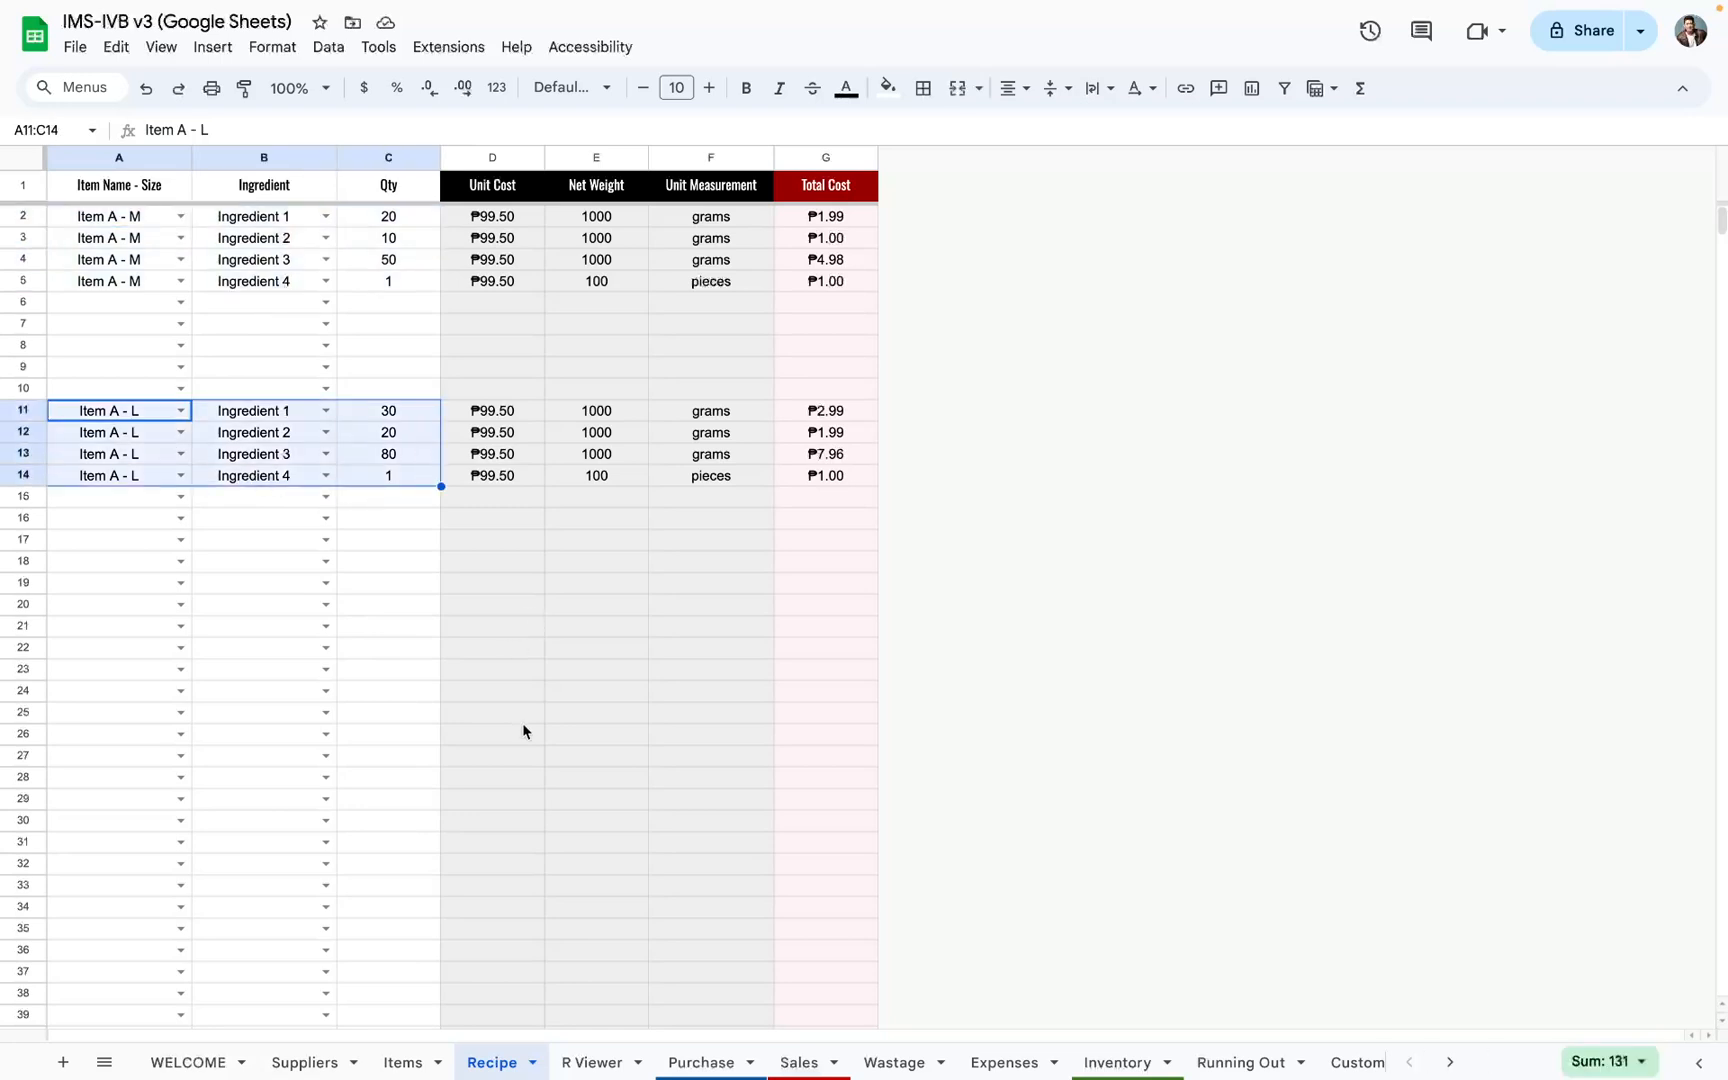
left_click(405, 1062)
left_click(347, 411)
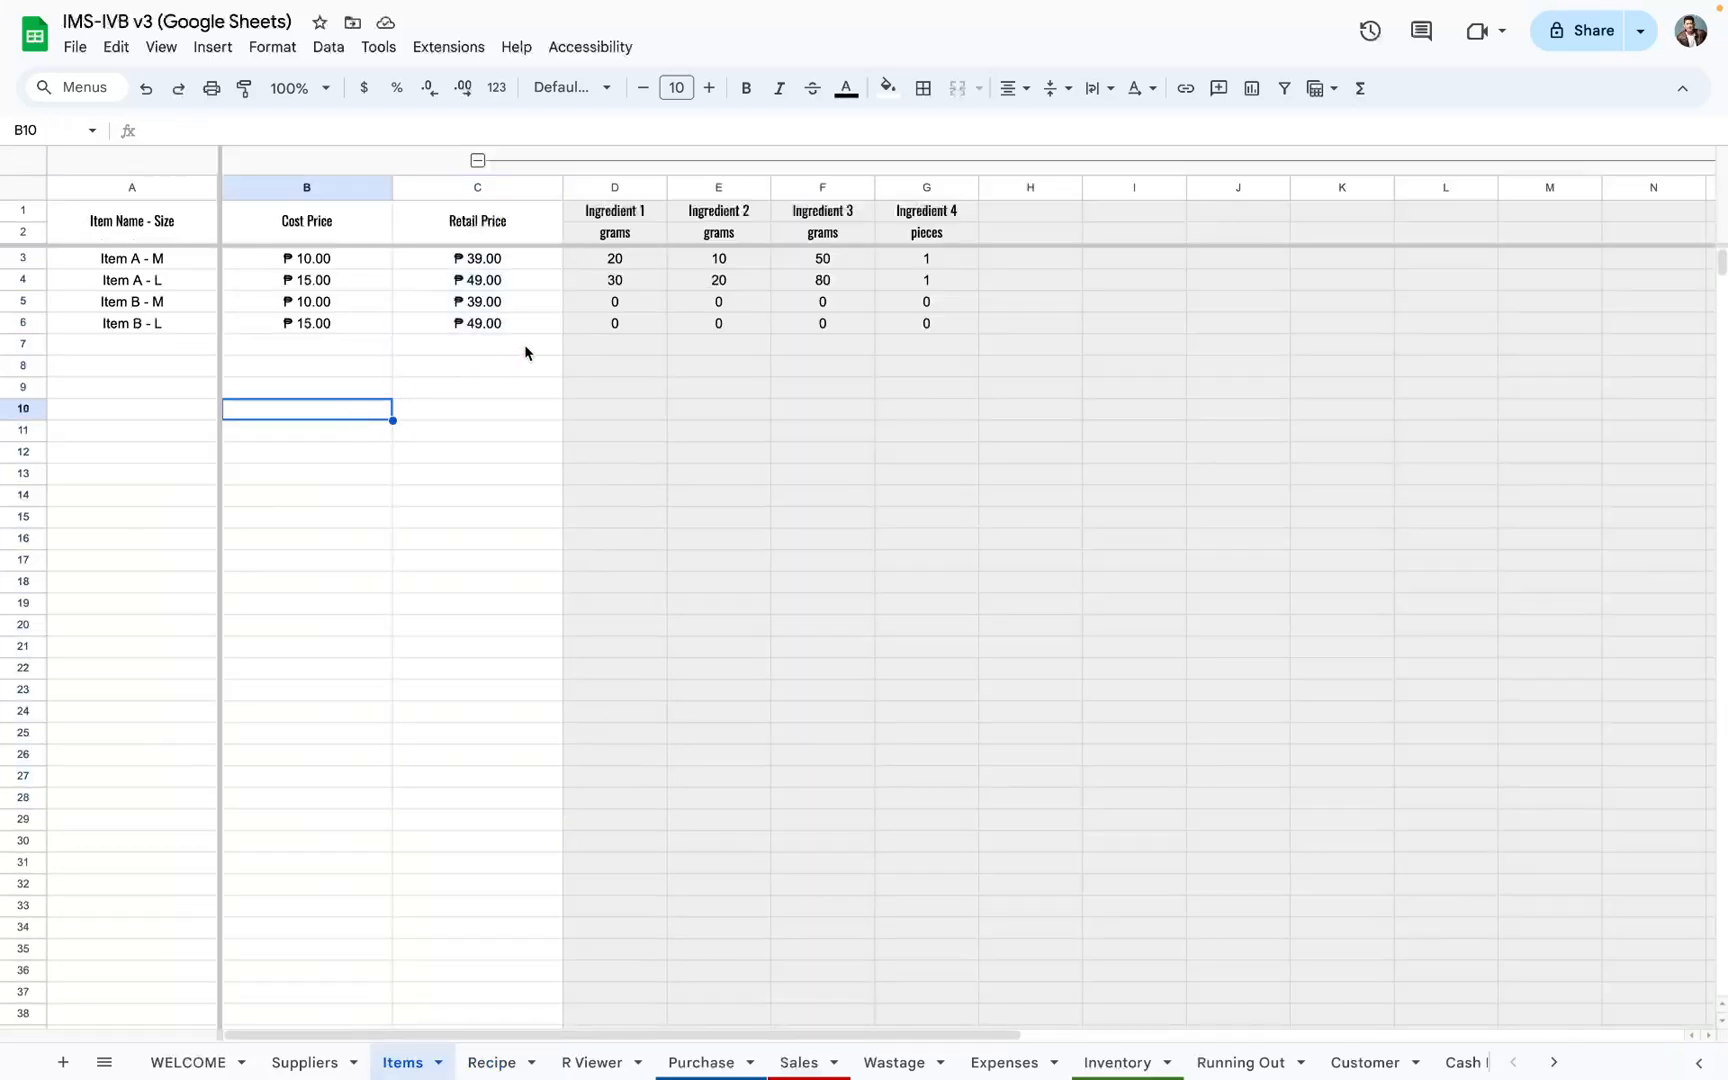
left_click_drag(600, 263, 897, 330)
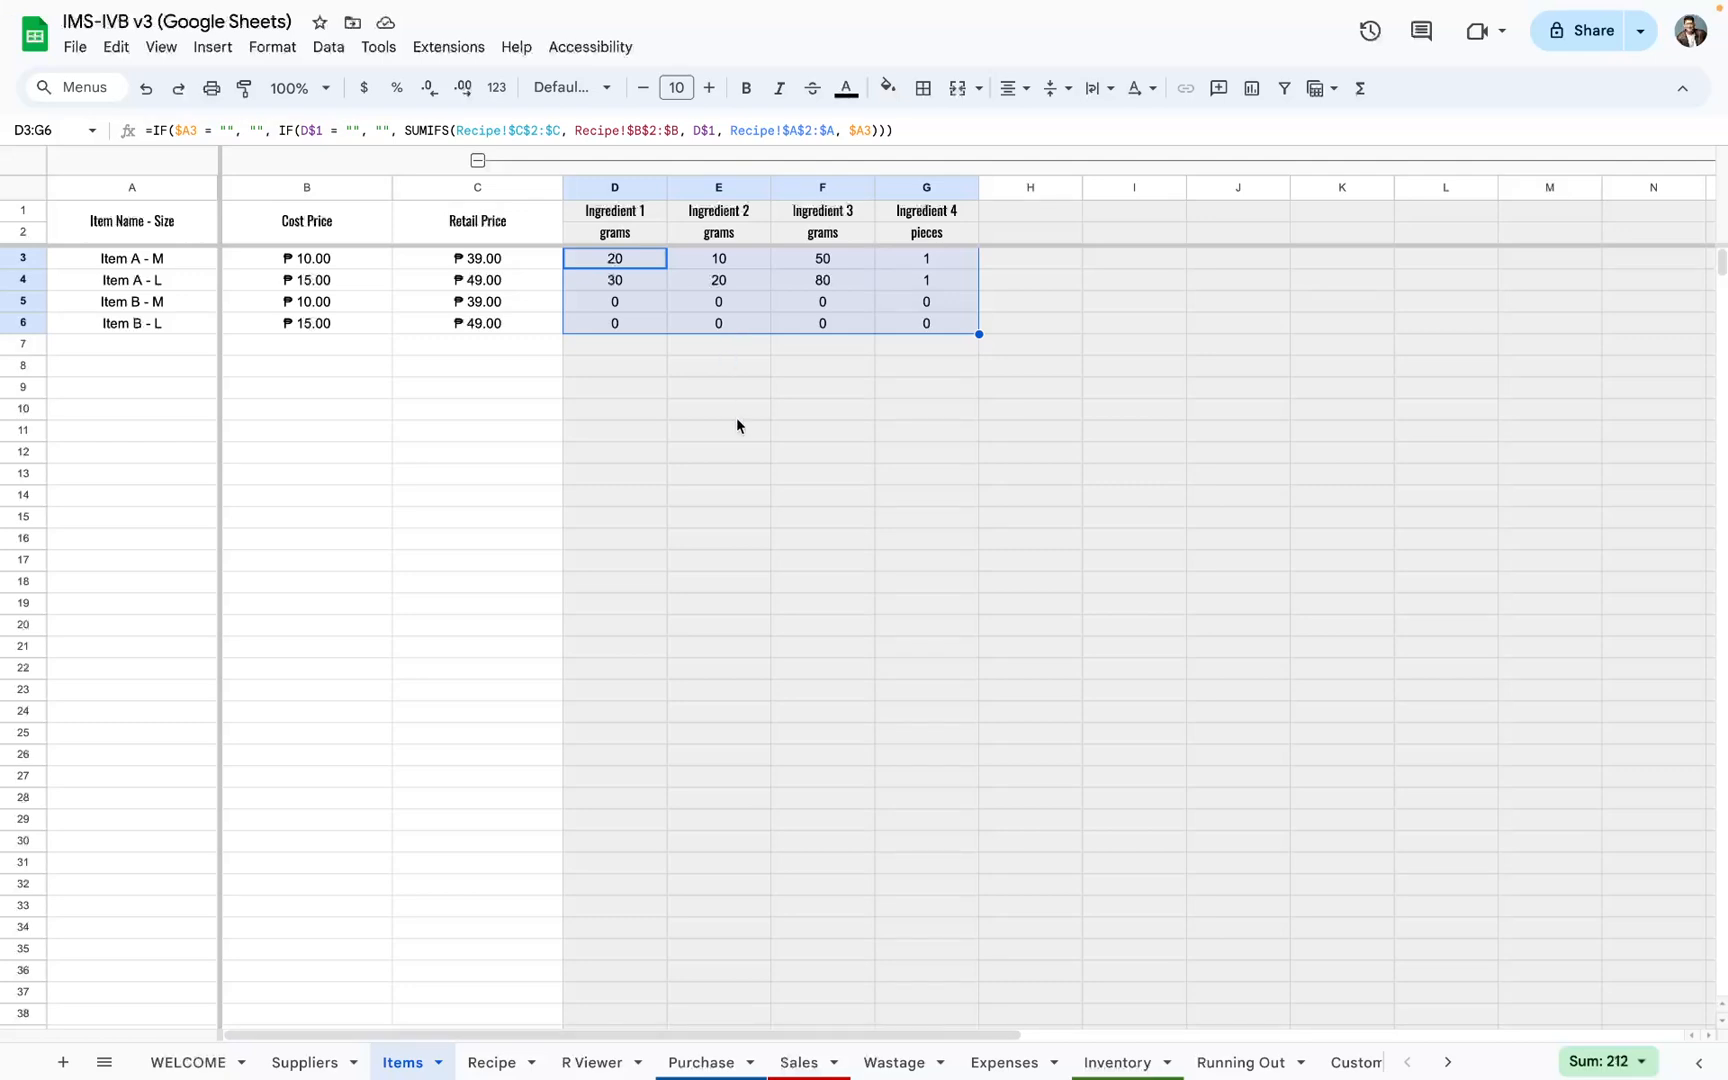
left_click_drag(613, 260, 1300, 343)
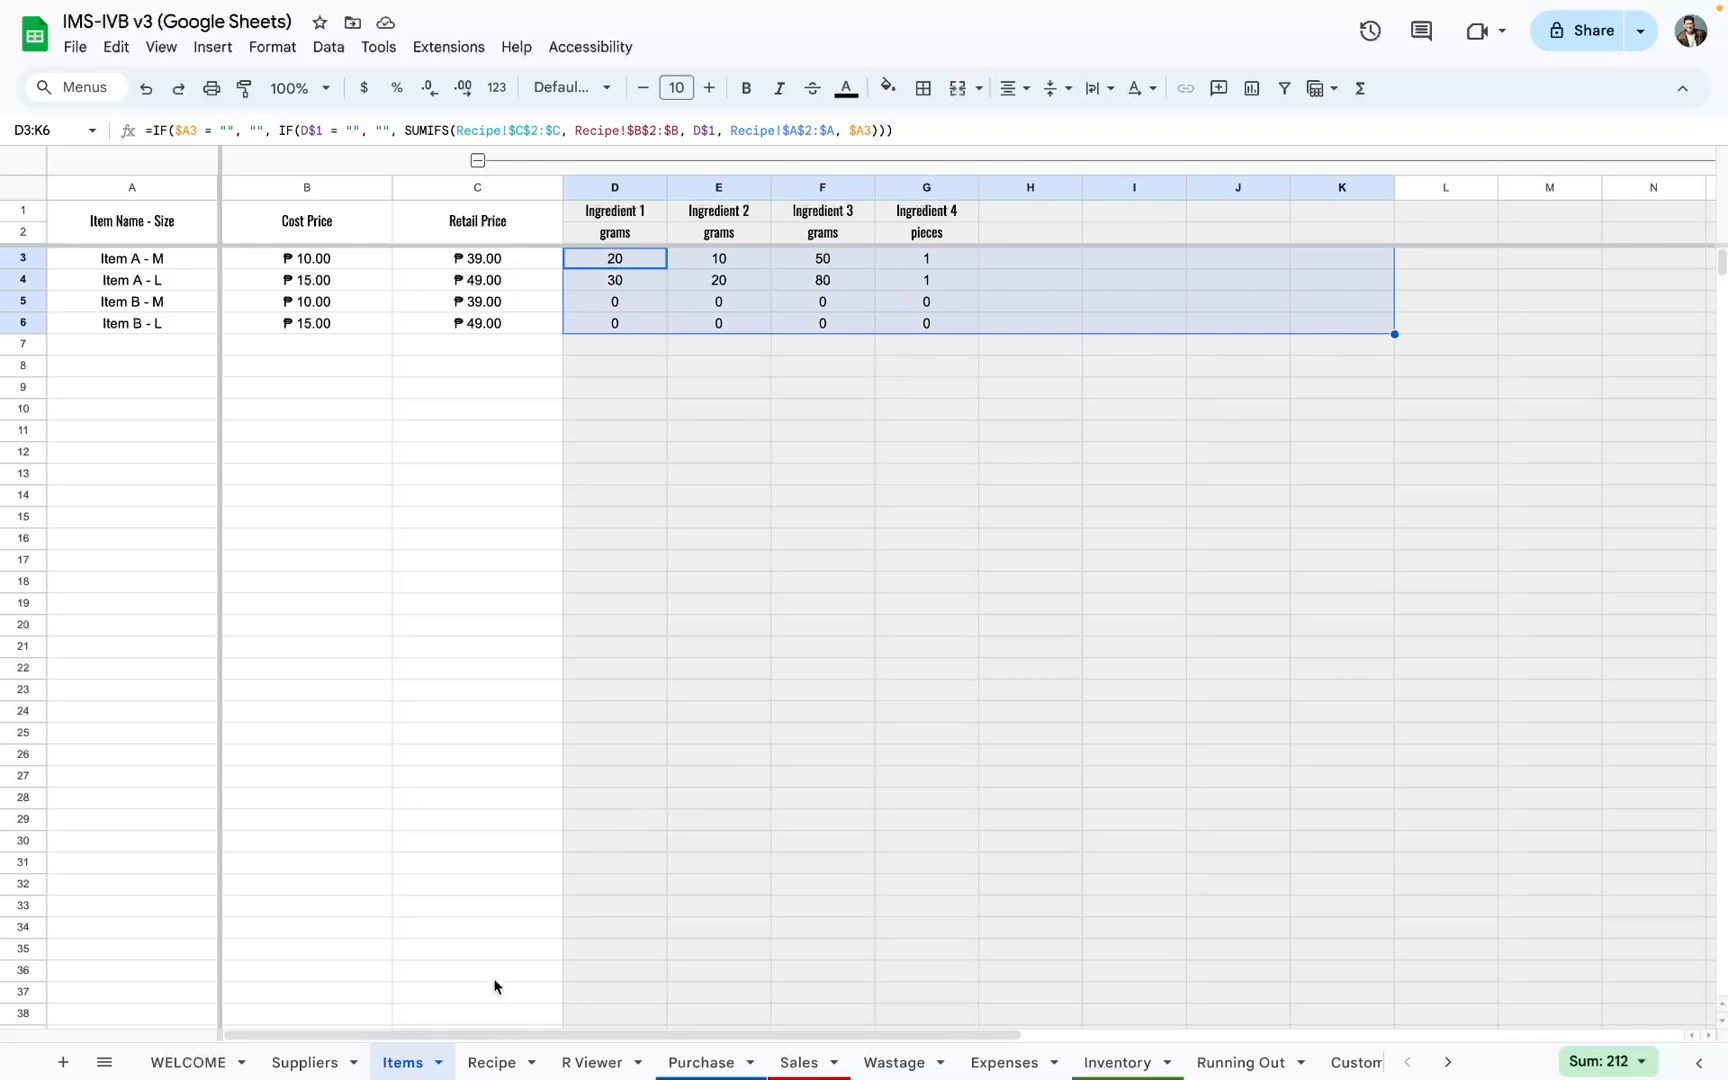
left_click_drag(617, 188, 1490, 197)
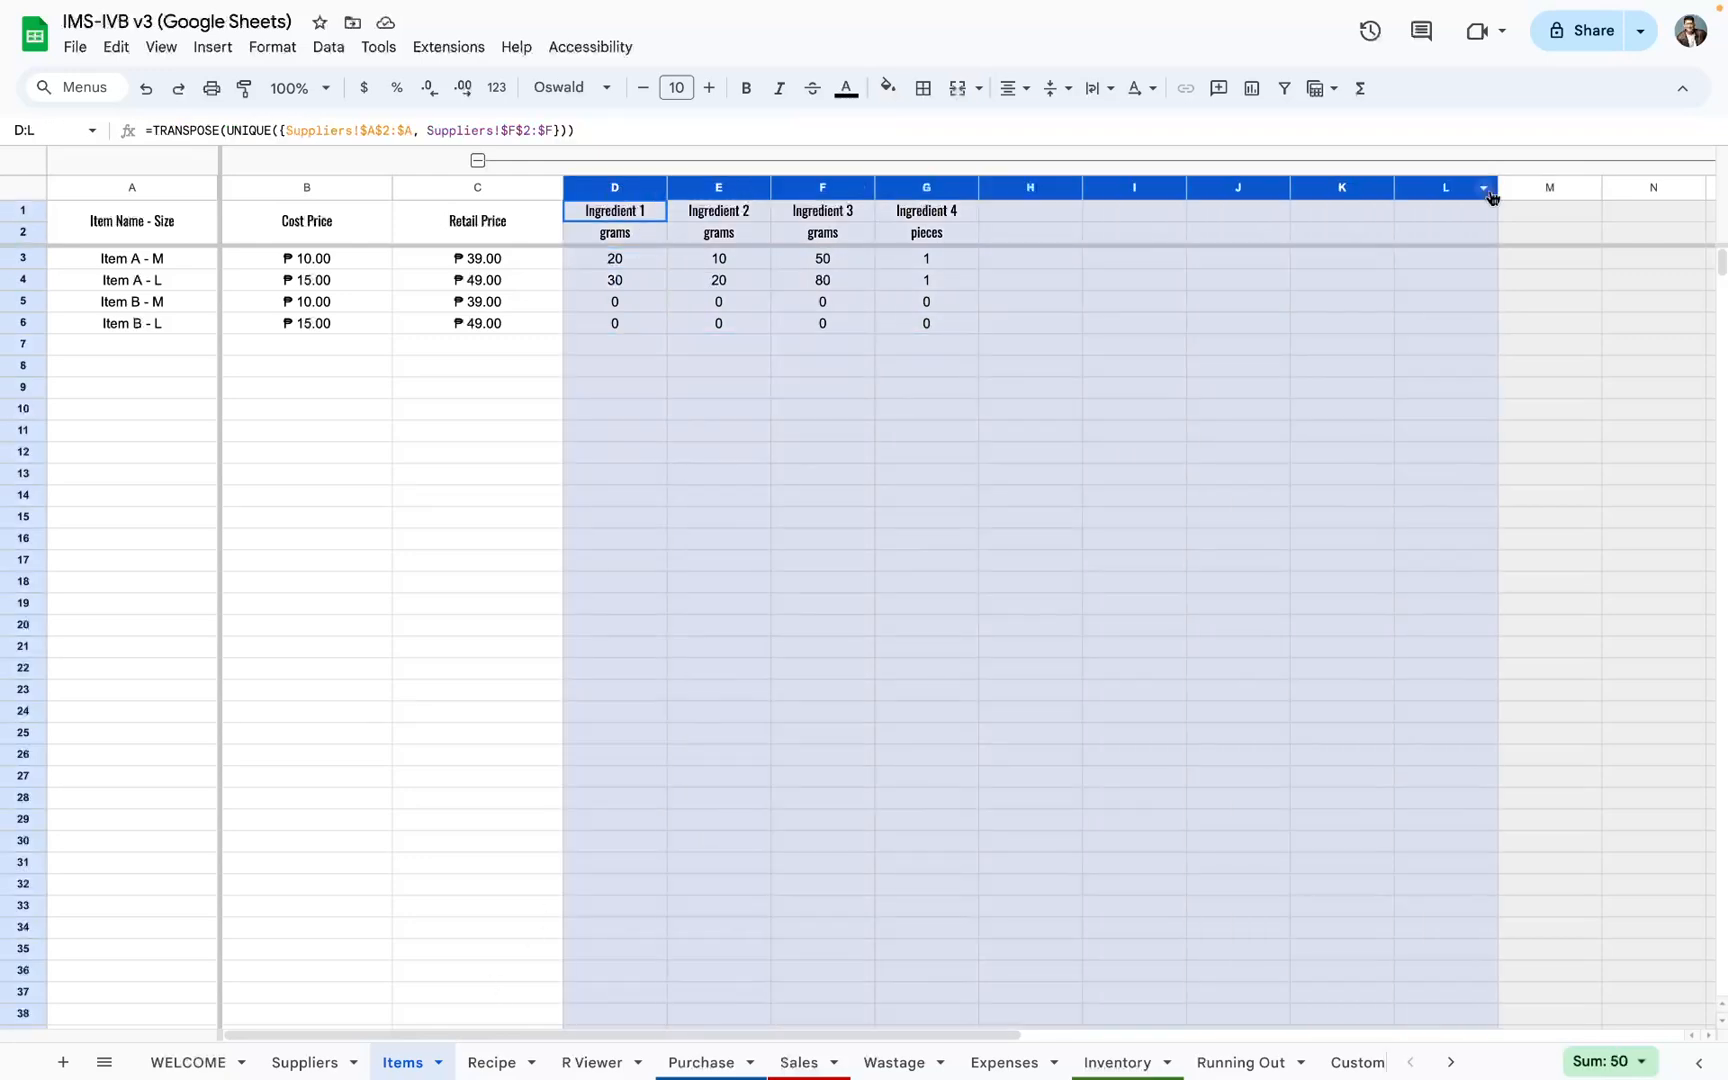
Step: Check the Recipe sheet's vertical ingredient list against Item A - M's horizontal row on the Items sheet
left_click(495, 1064)
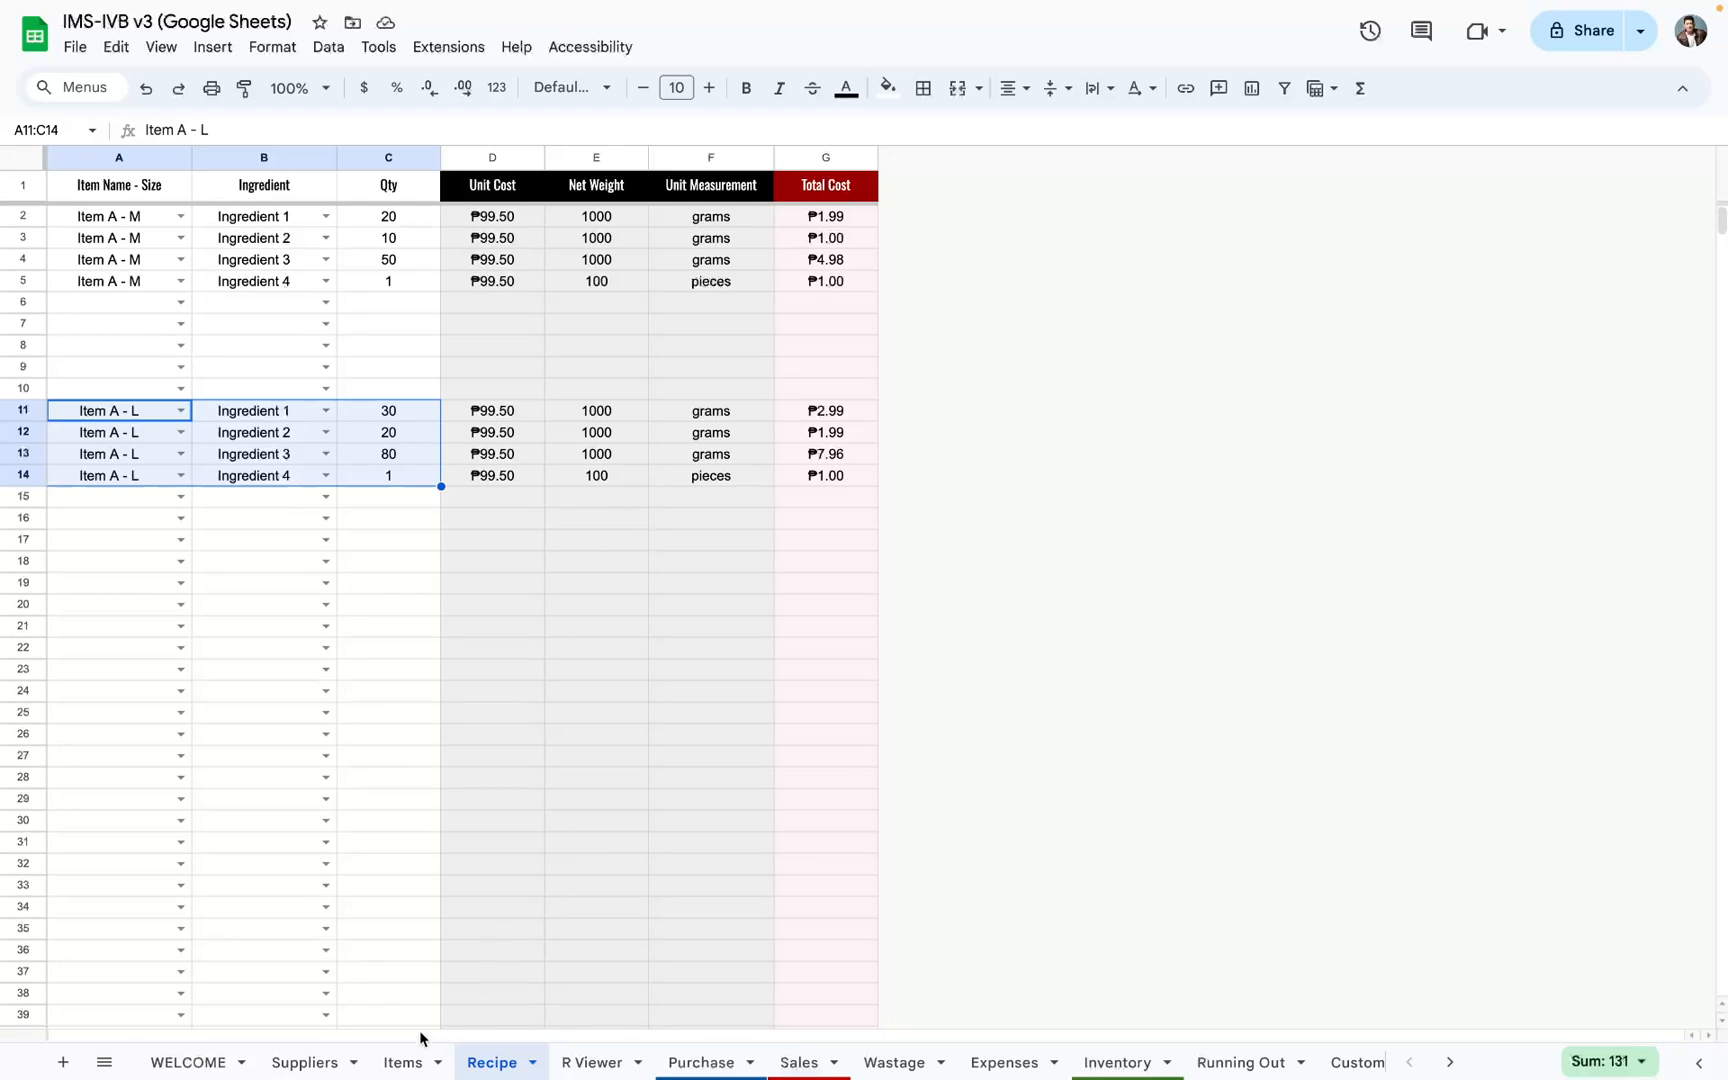
left_click(405, 1060)
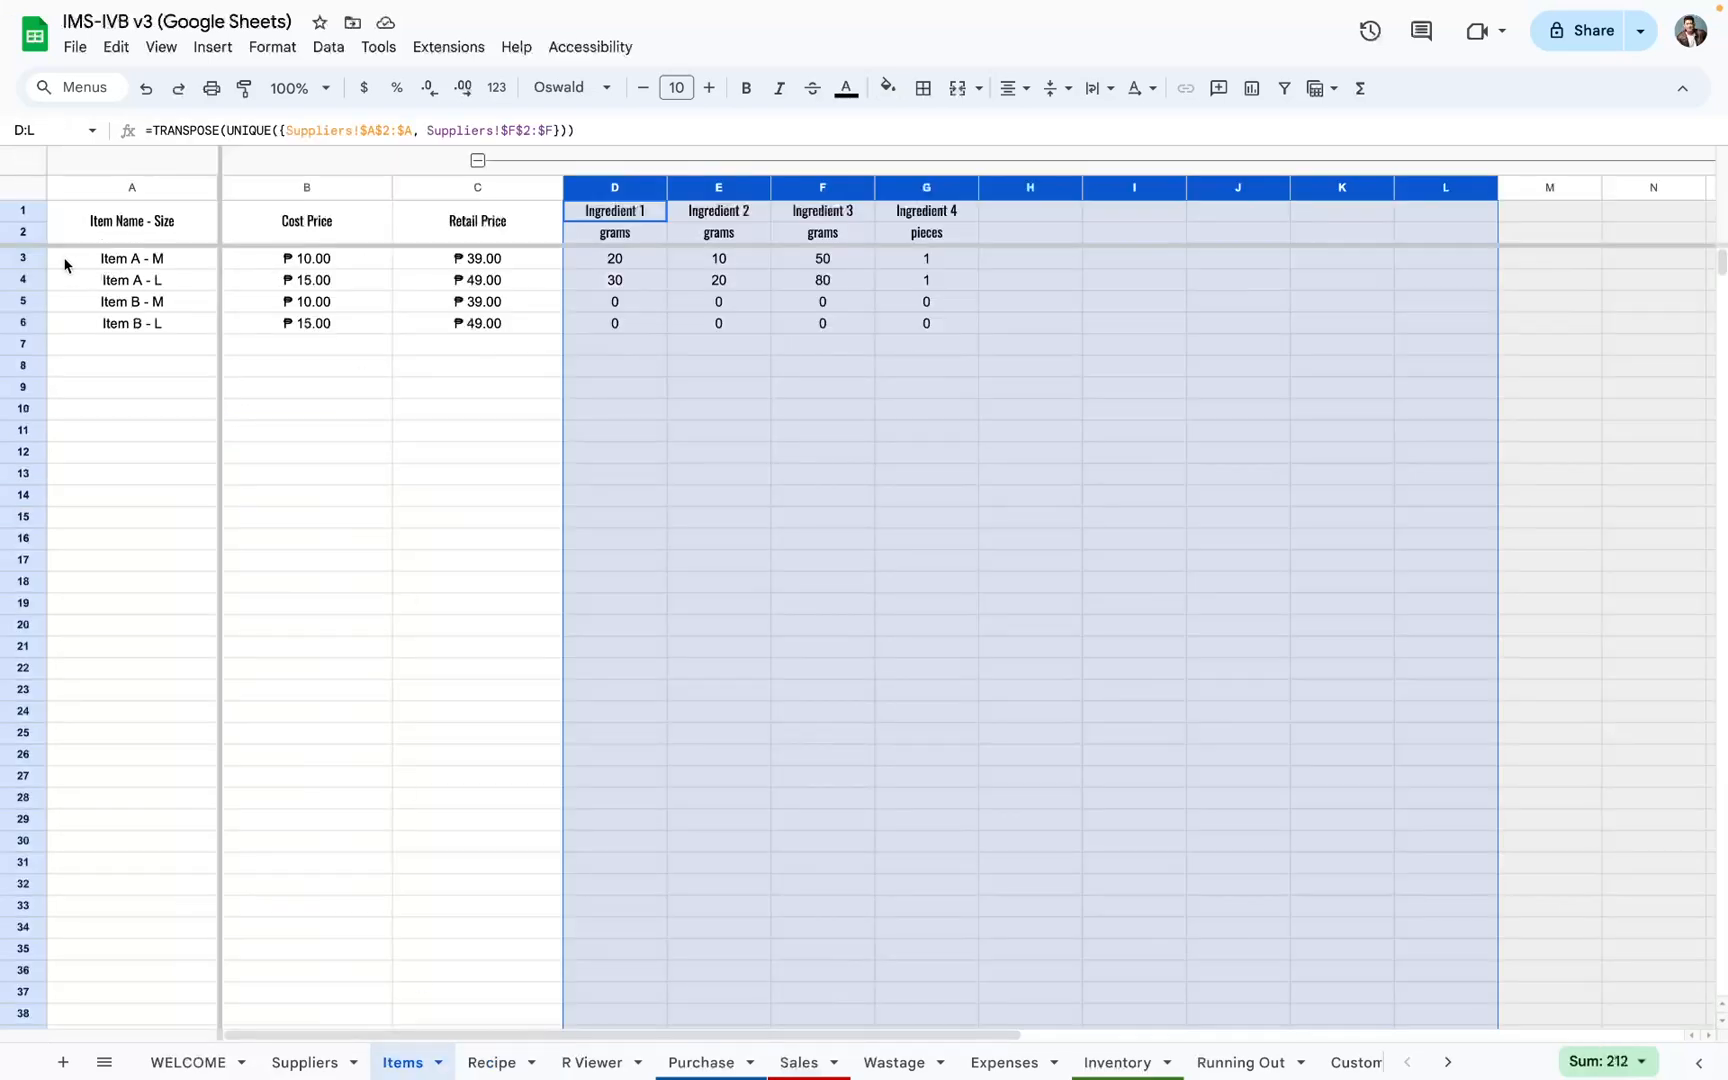
left_click(18, 262)
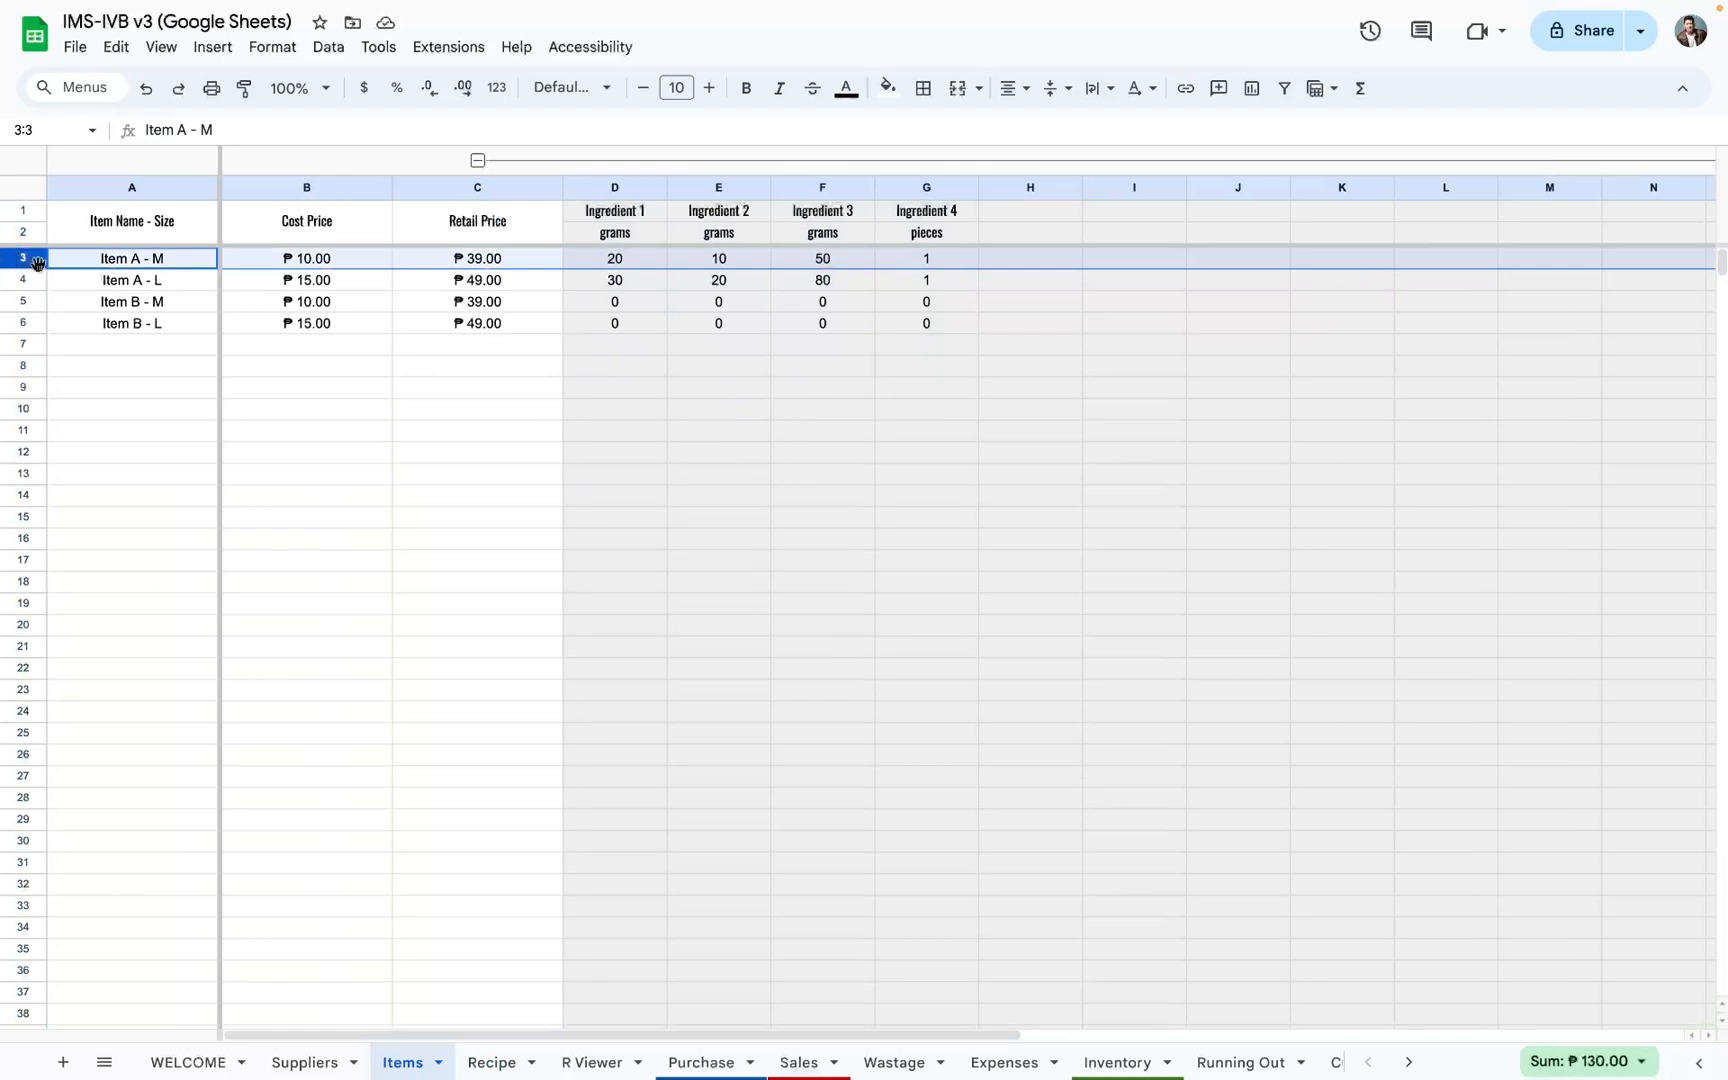
scroll(636, 609, "down", 5)
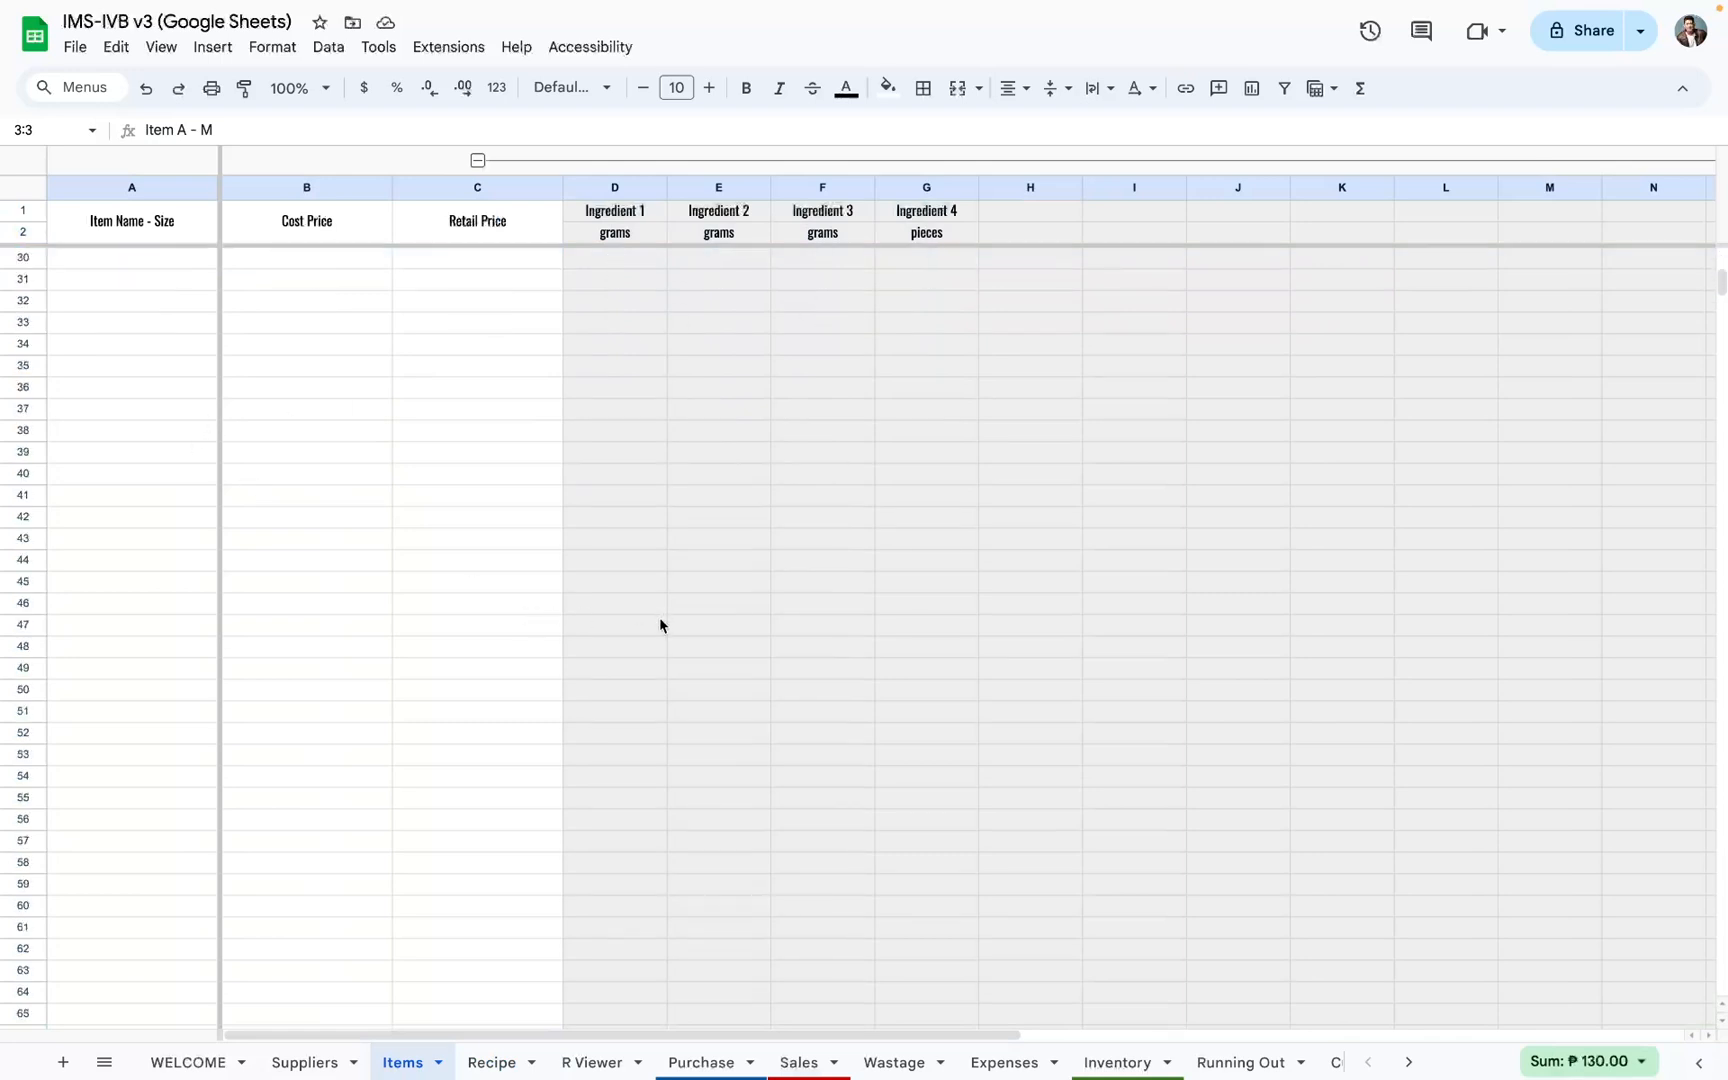
scroll(659, 622, "up", 5)
left_click(496, 1062)
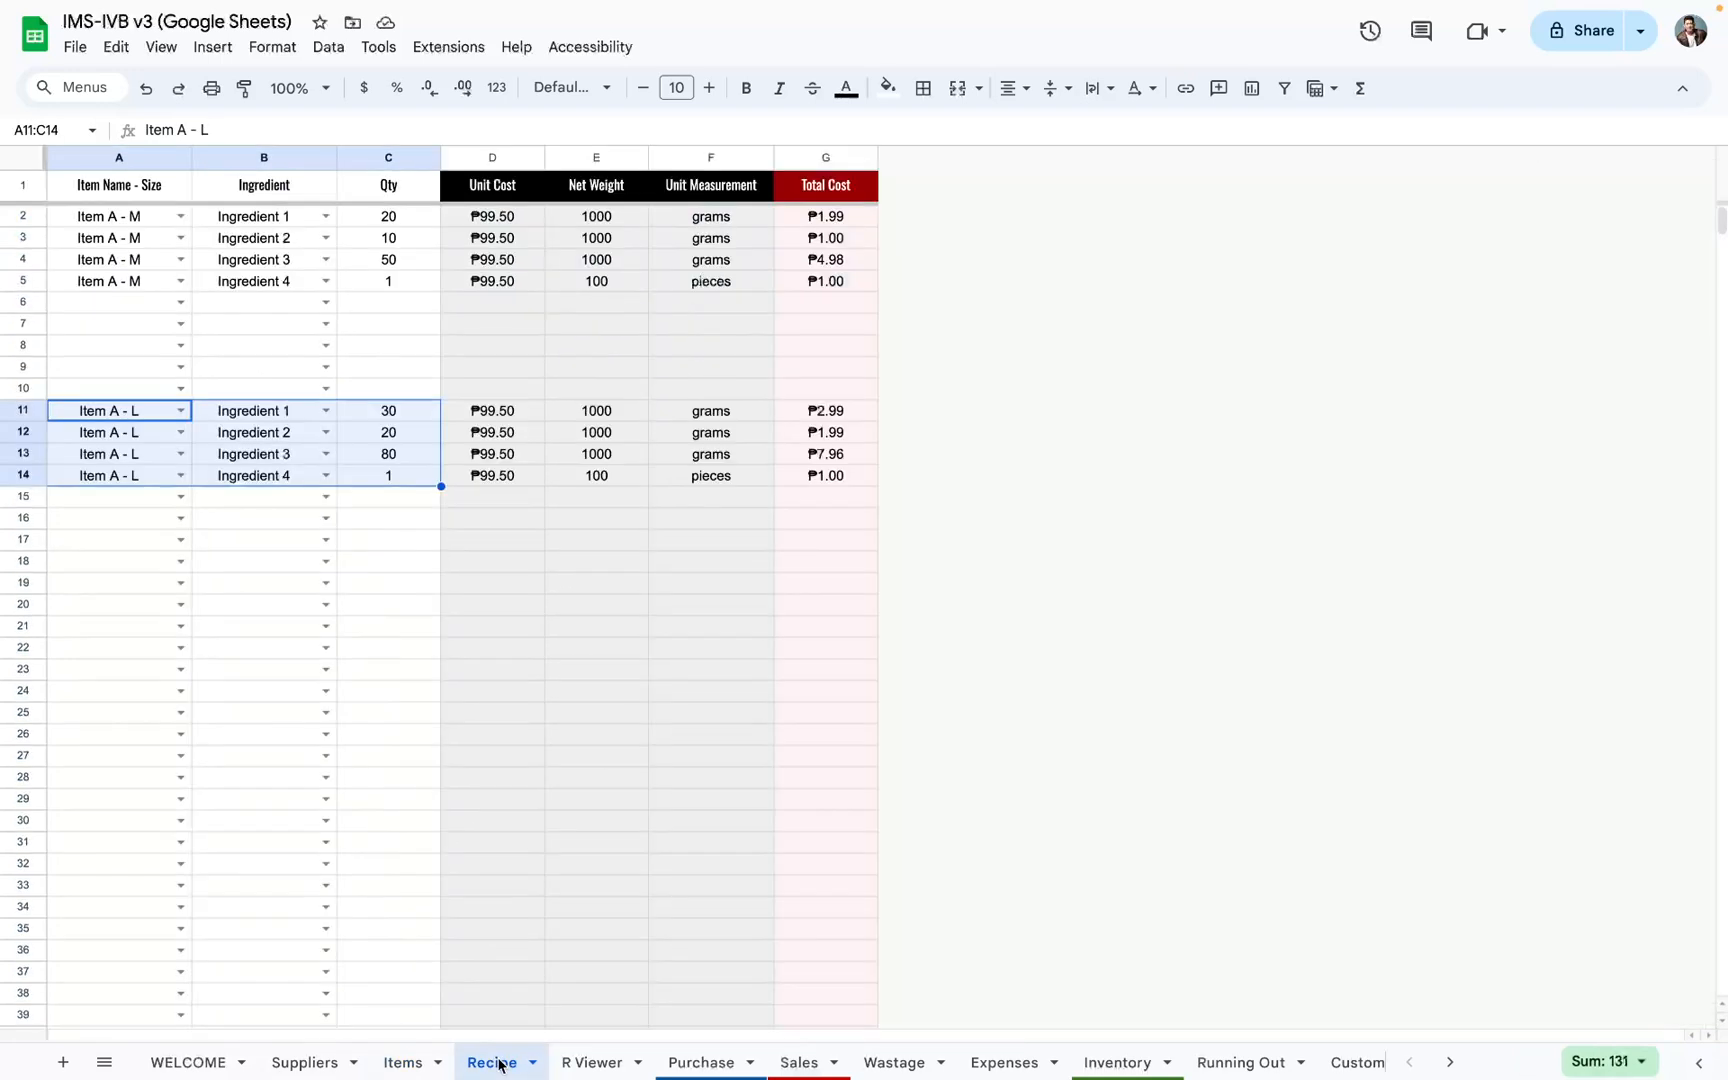
Step: Examine Item A - M's whole row on the Items sheet, across the ingredient columns through column Z
left_click(436, 1060)
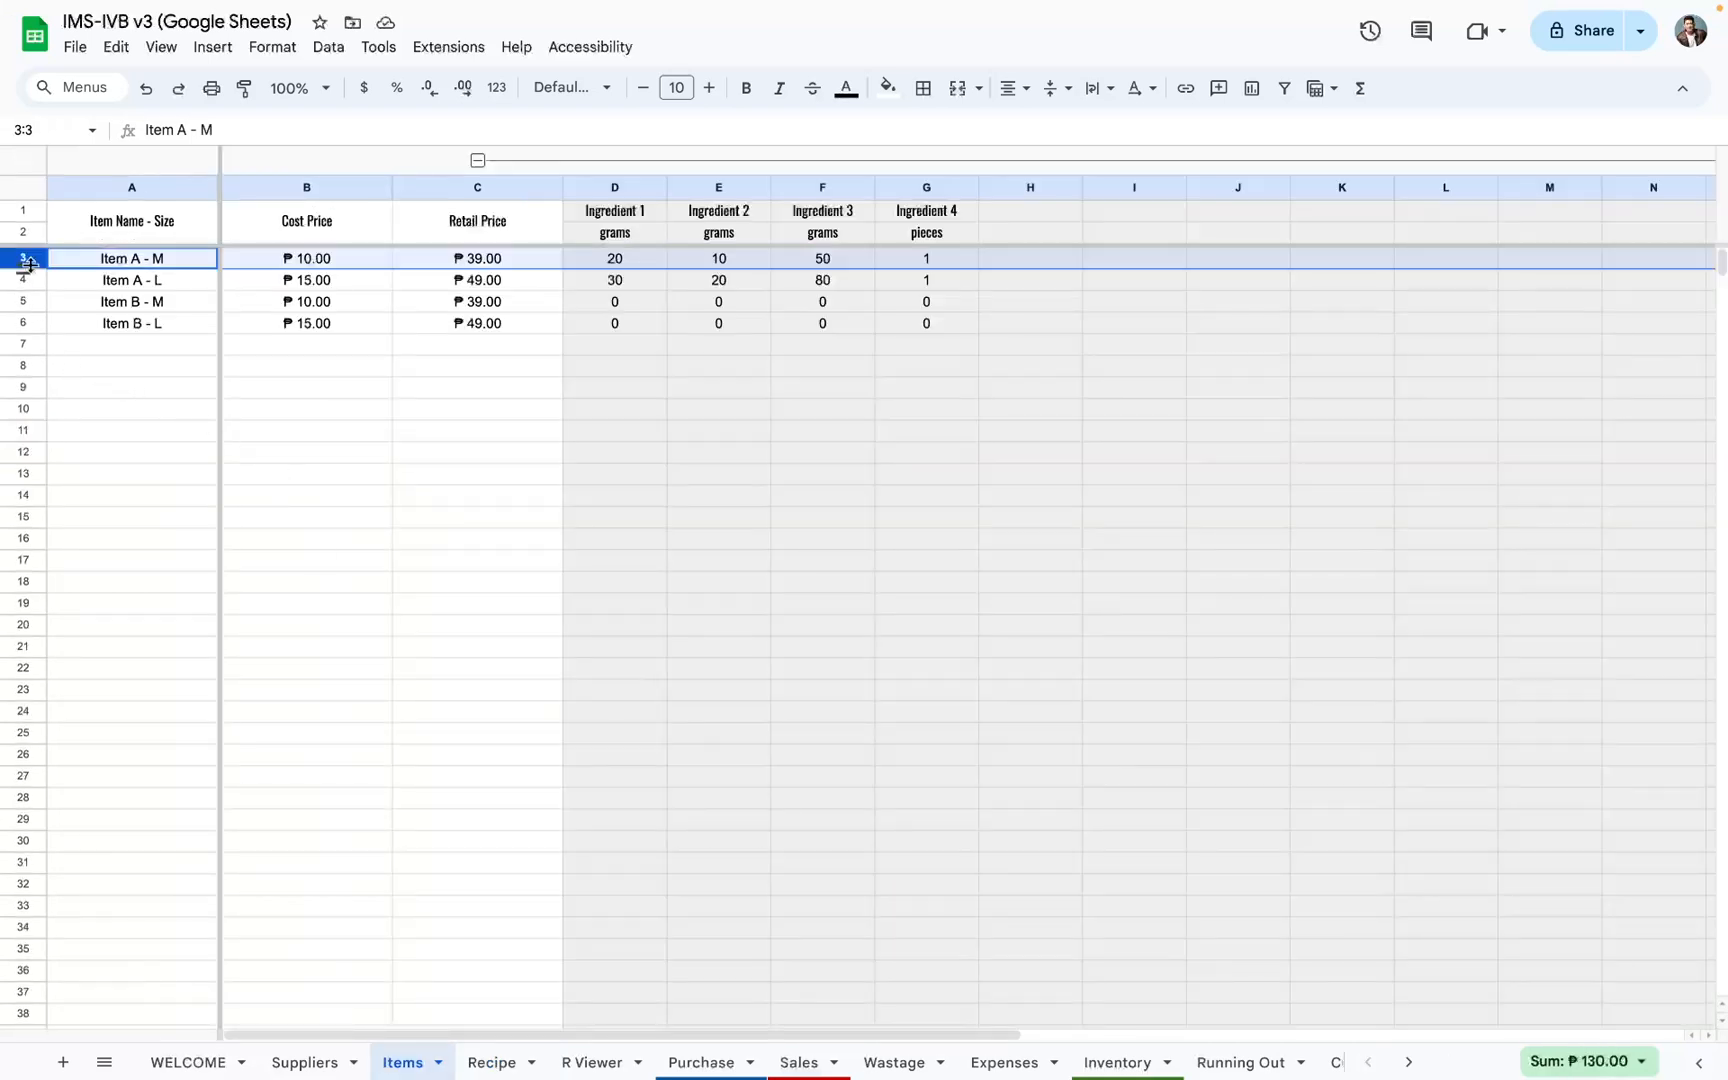
scroll(694, 267, "right", 10)
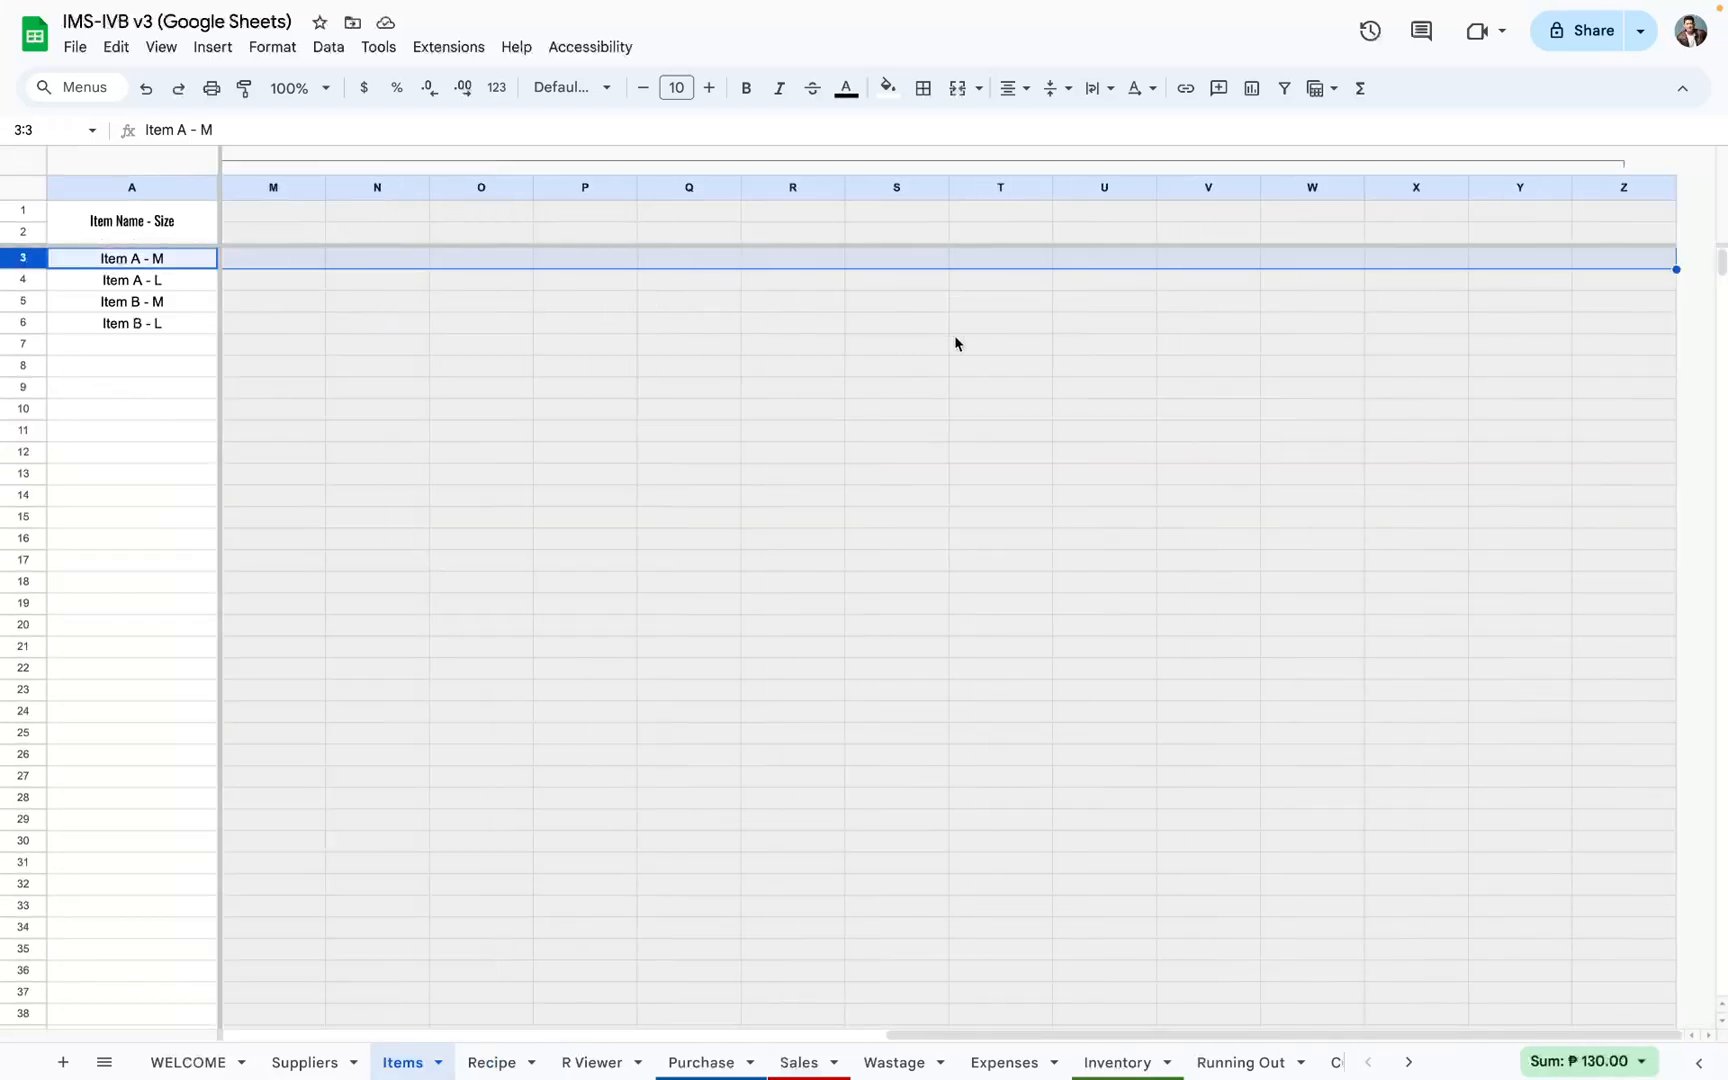
scroll(1228, 340, "left", 10)
scroll(478, 340, "right", 10)
scroll(683, 312, "left", 10)
scroll(560, 316, "right", 10)
scroll(585, 316, "left", 10)
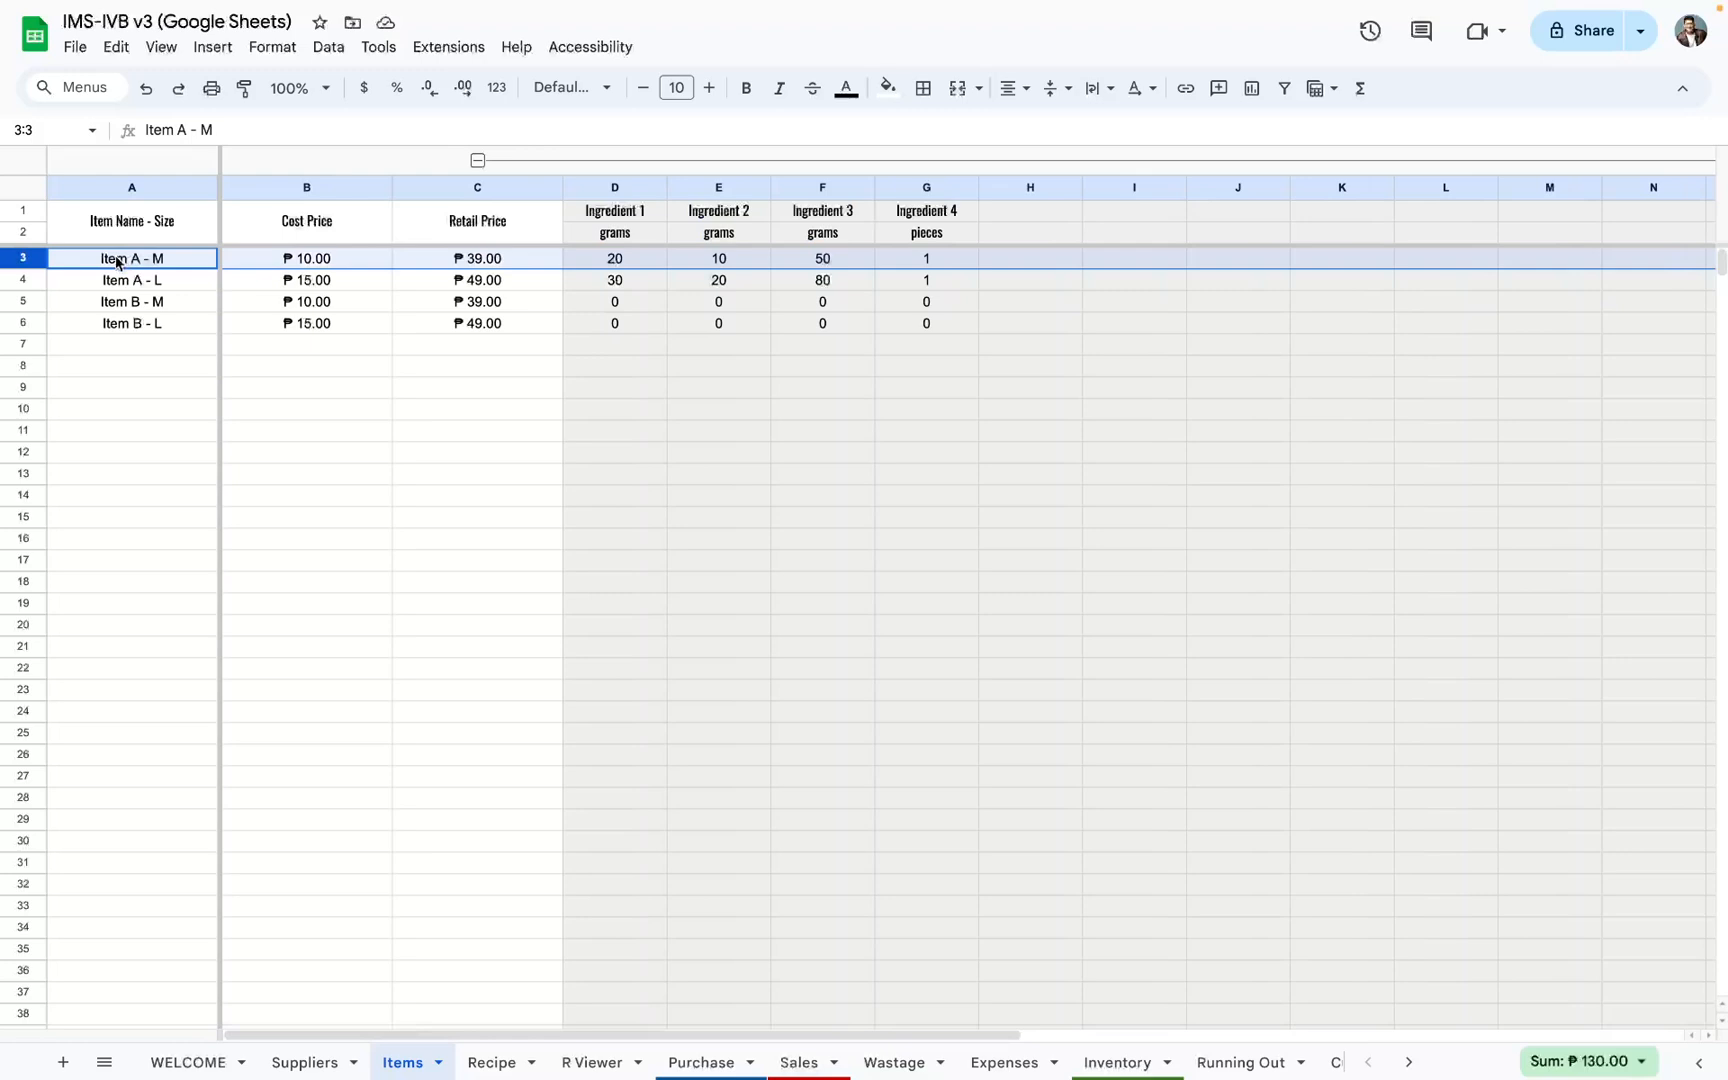
Step: Review the Item A - M sale in row 3 of the Sales sheet, including its ingredient usage columns
left_click(822, 1060)
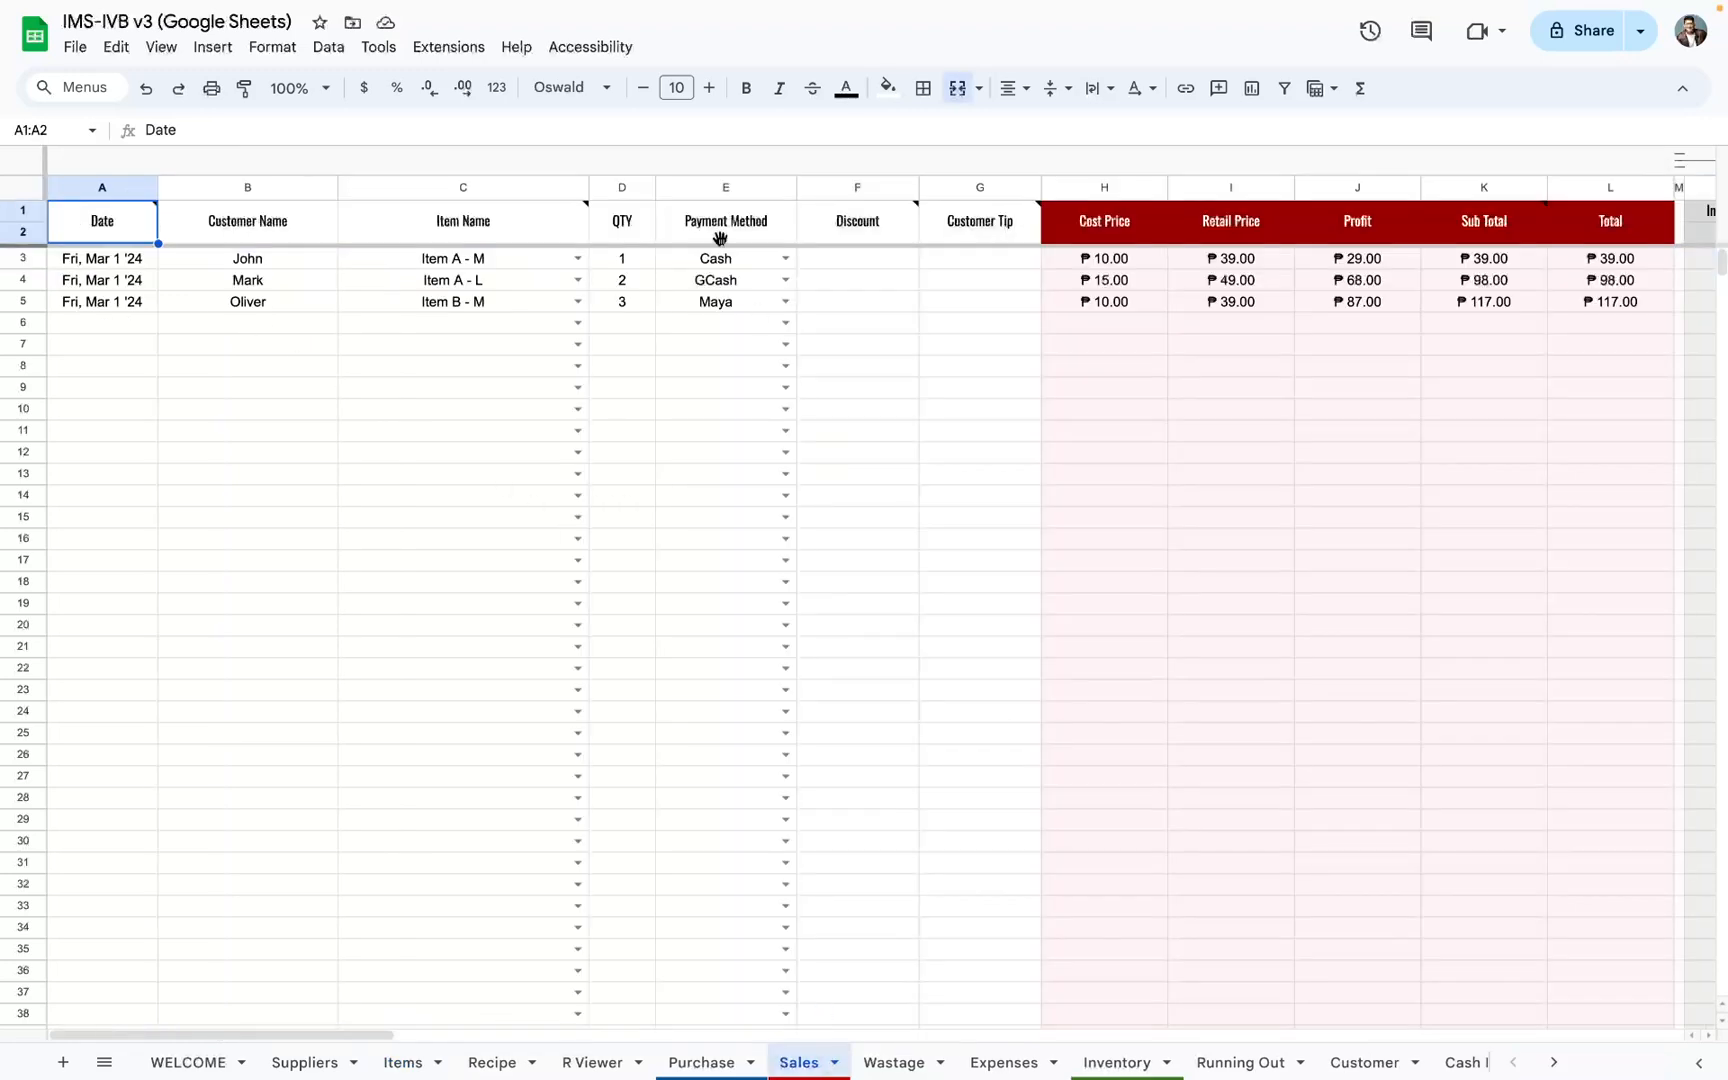
left_click(441, 261)
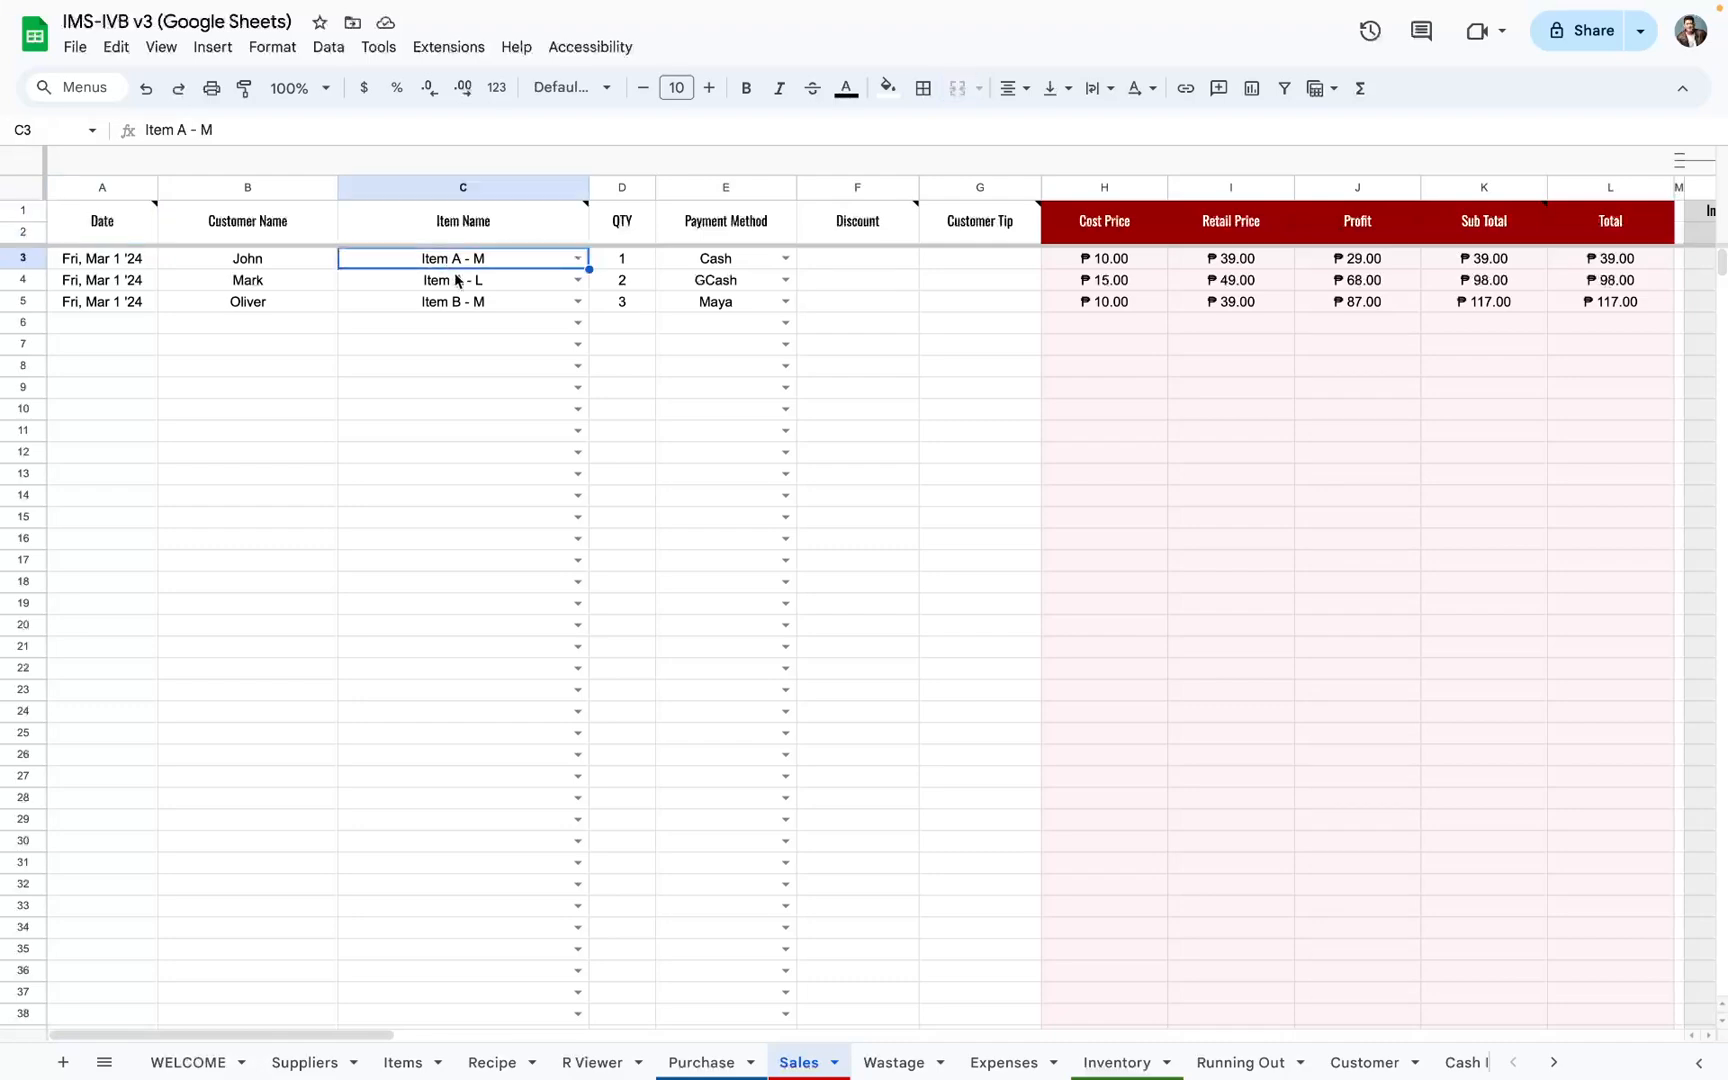
key("shift+space")
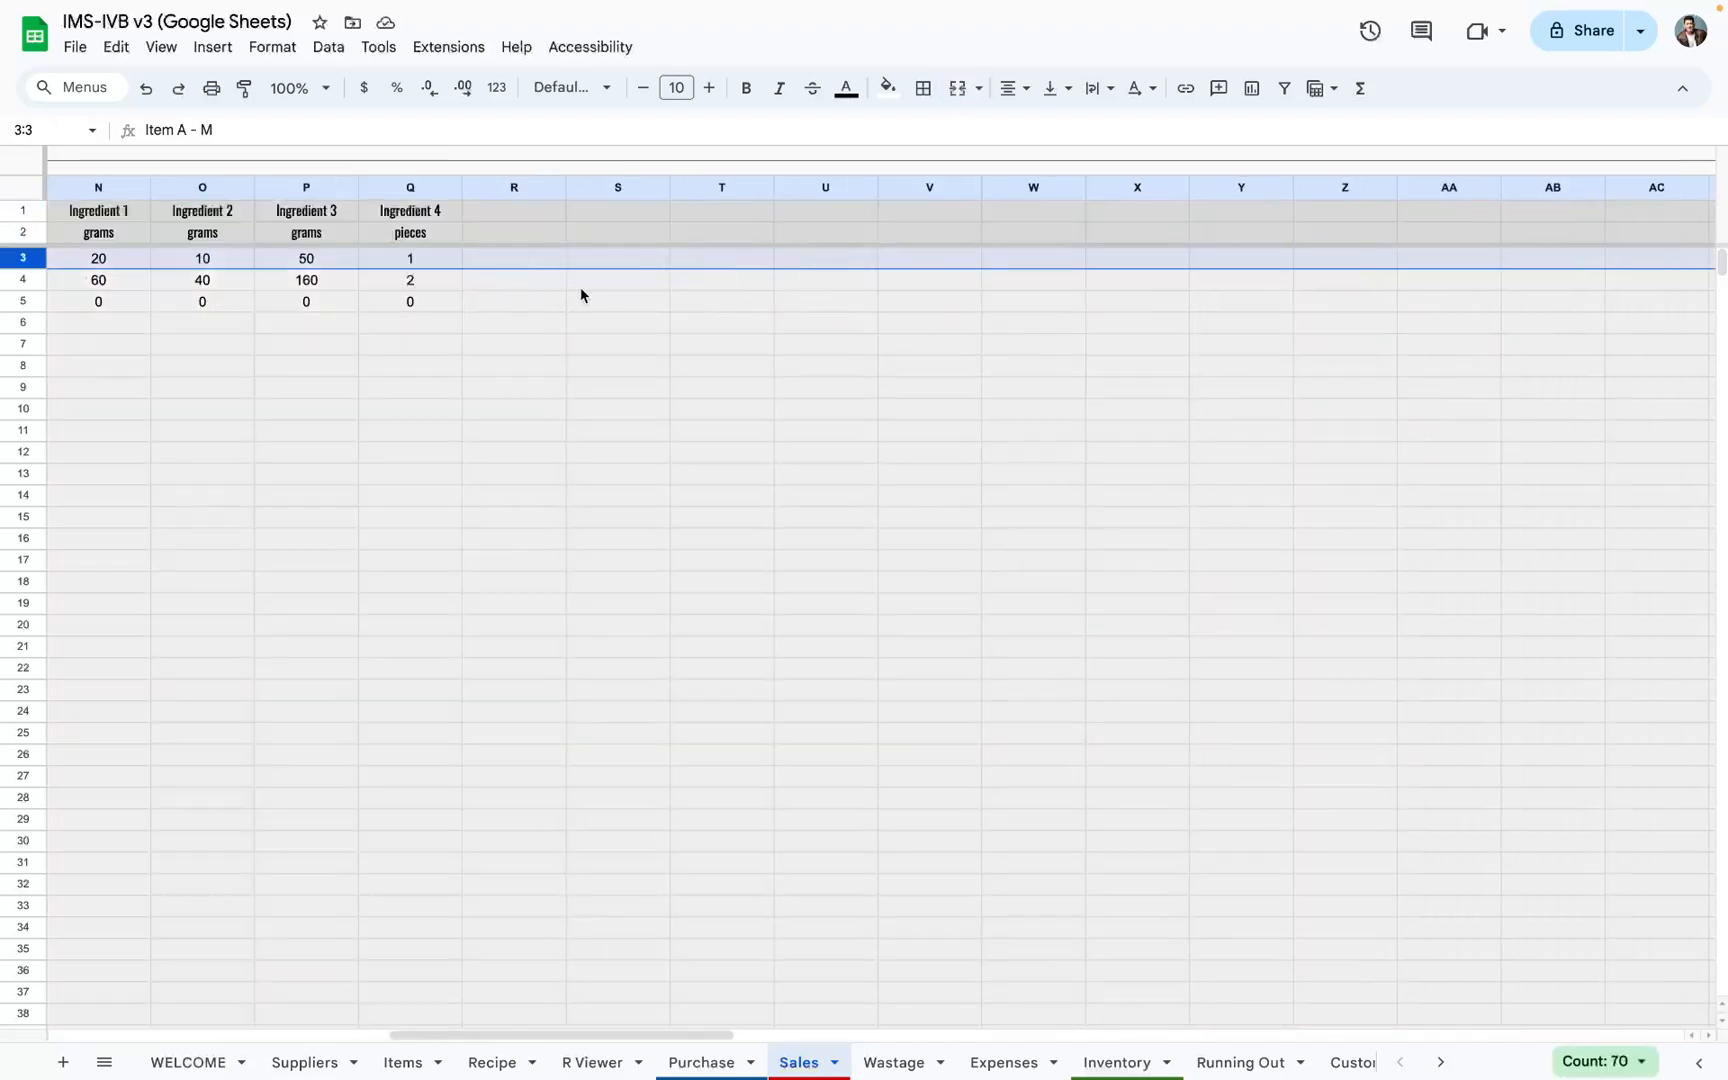
scroll(582, 293, "right", 10)
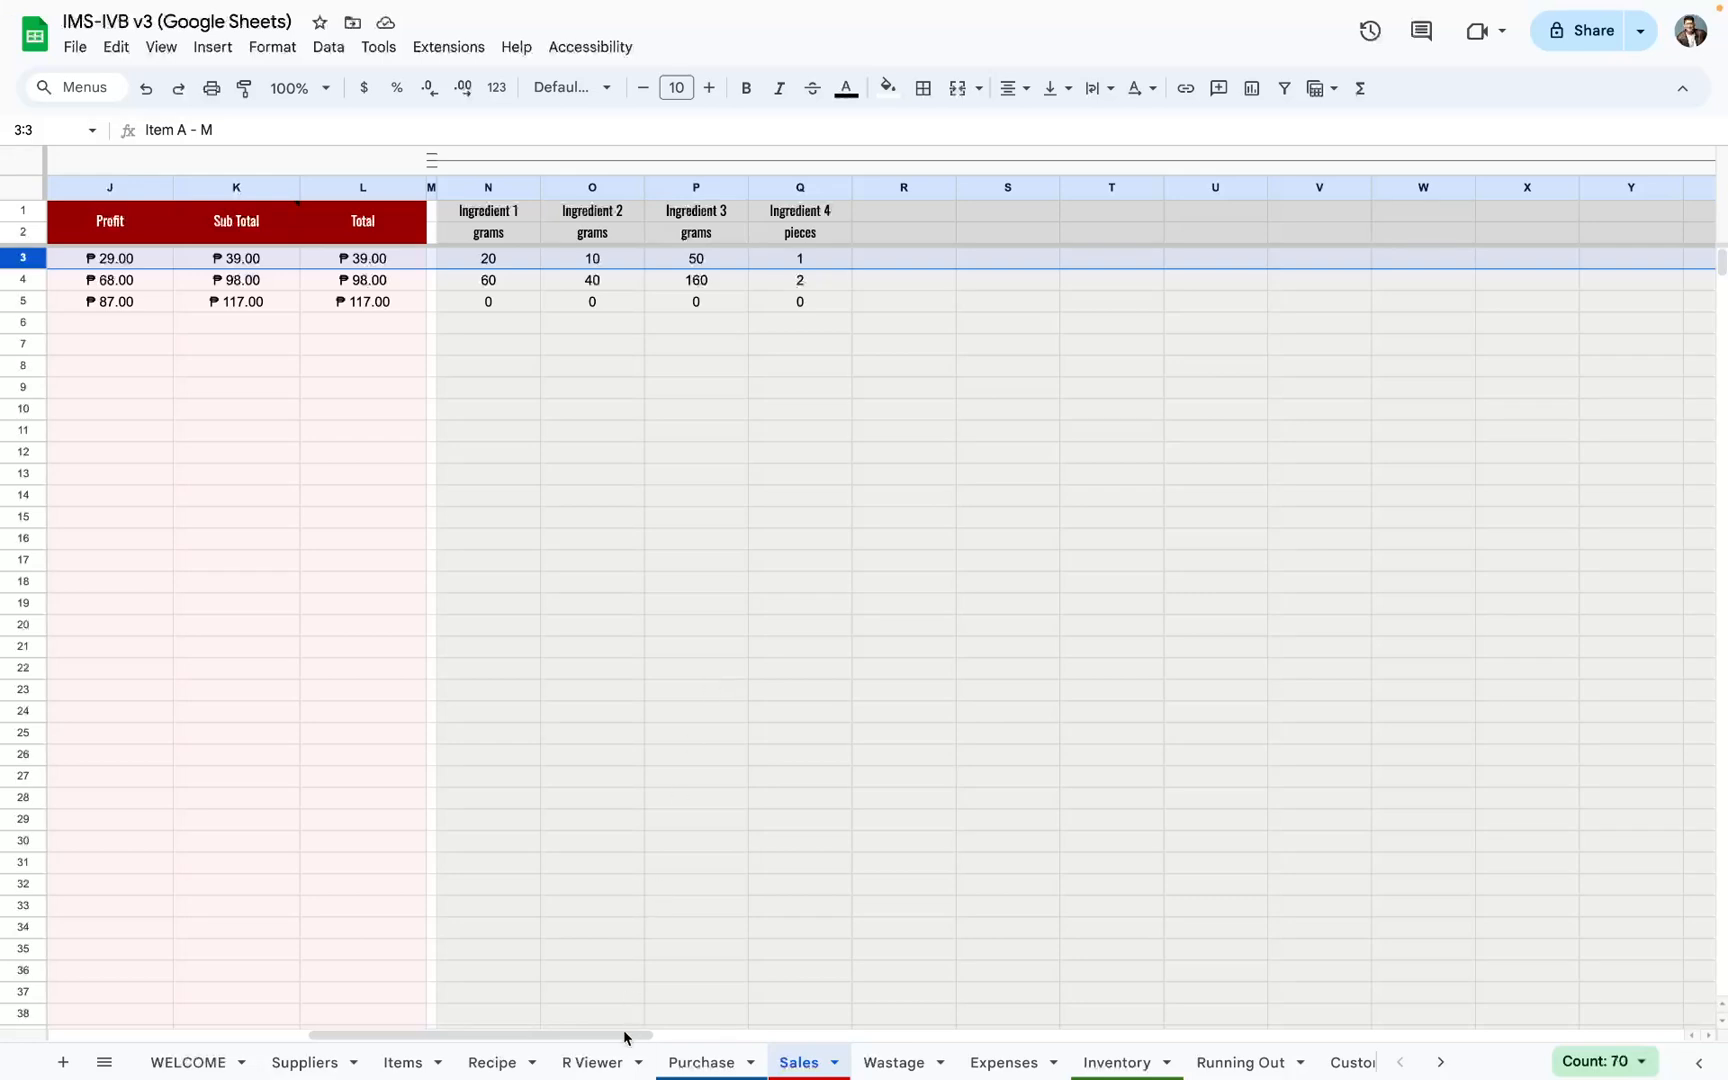
Step: Review the quantity column of Item A - M and Item A - L on the Recipe sheet
left_click(494, 1062)
left_click_drag(388, 411, 374, 519)
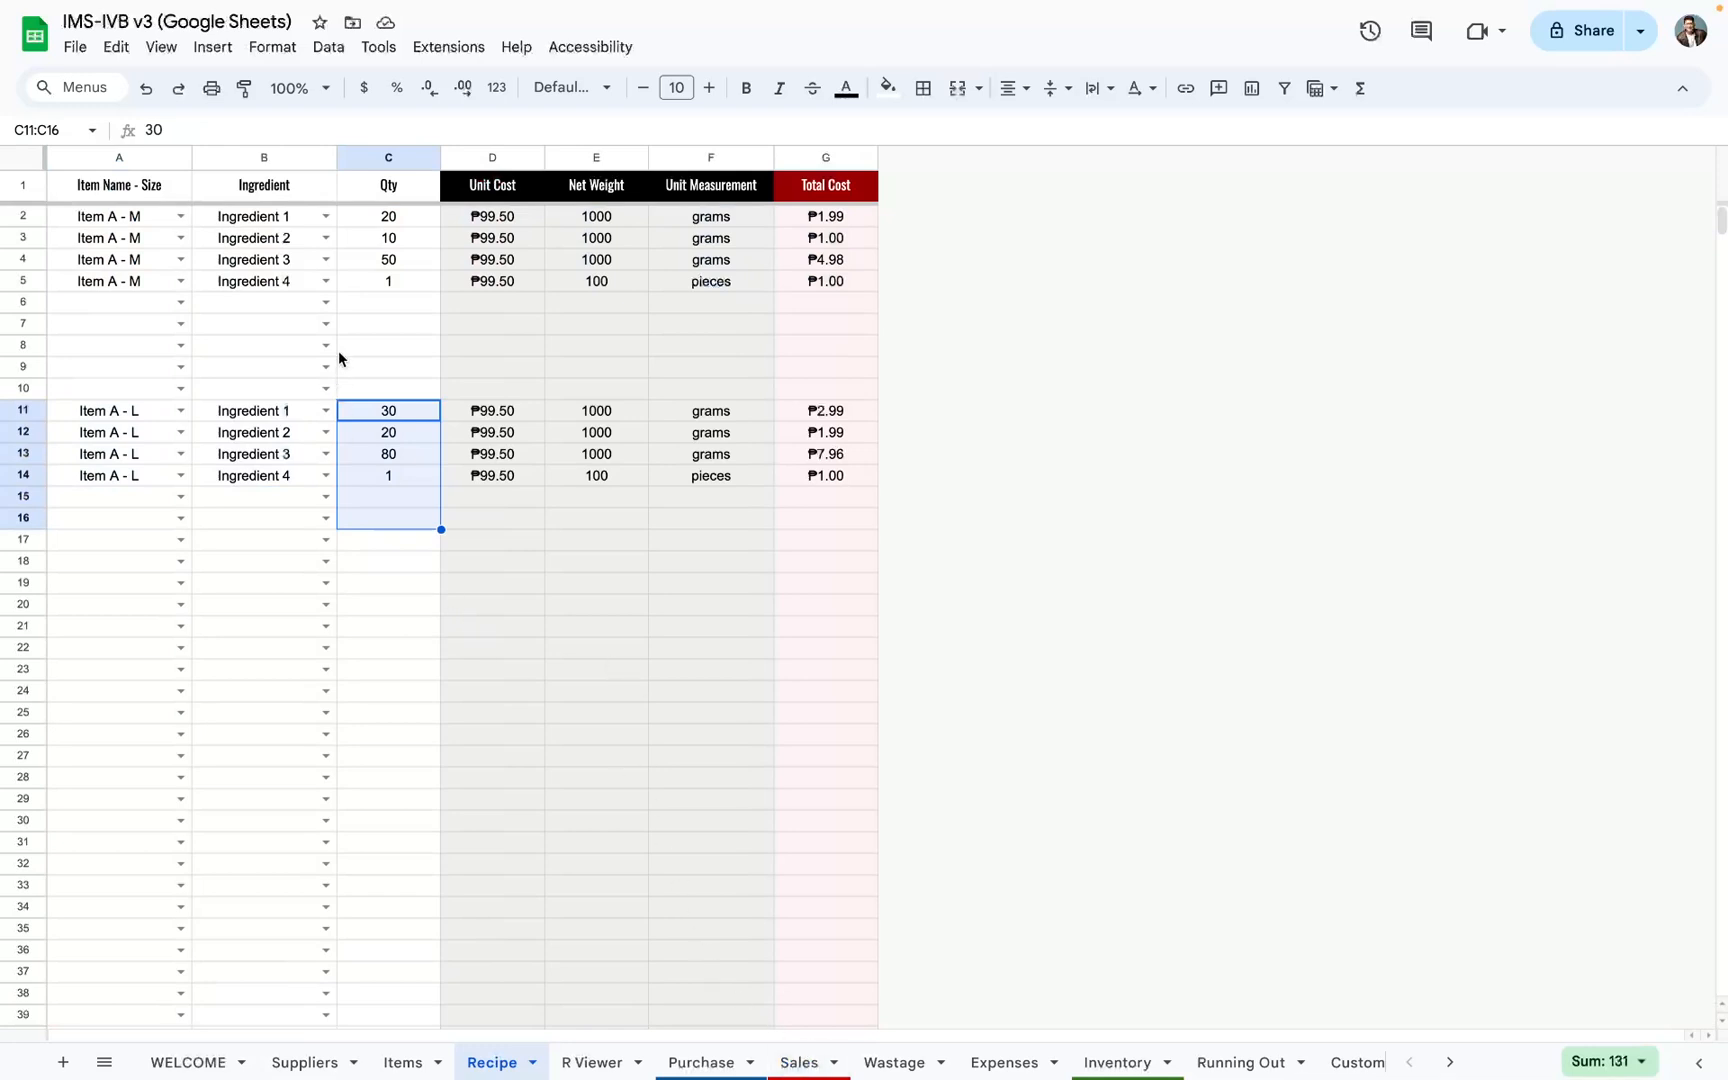
left_click_drag(378, 283, 375, 848)
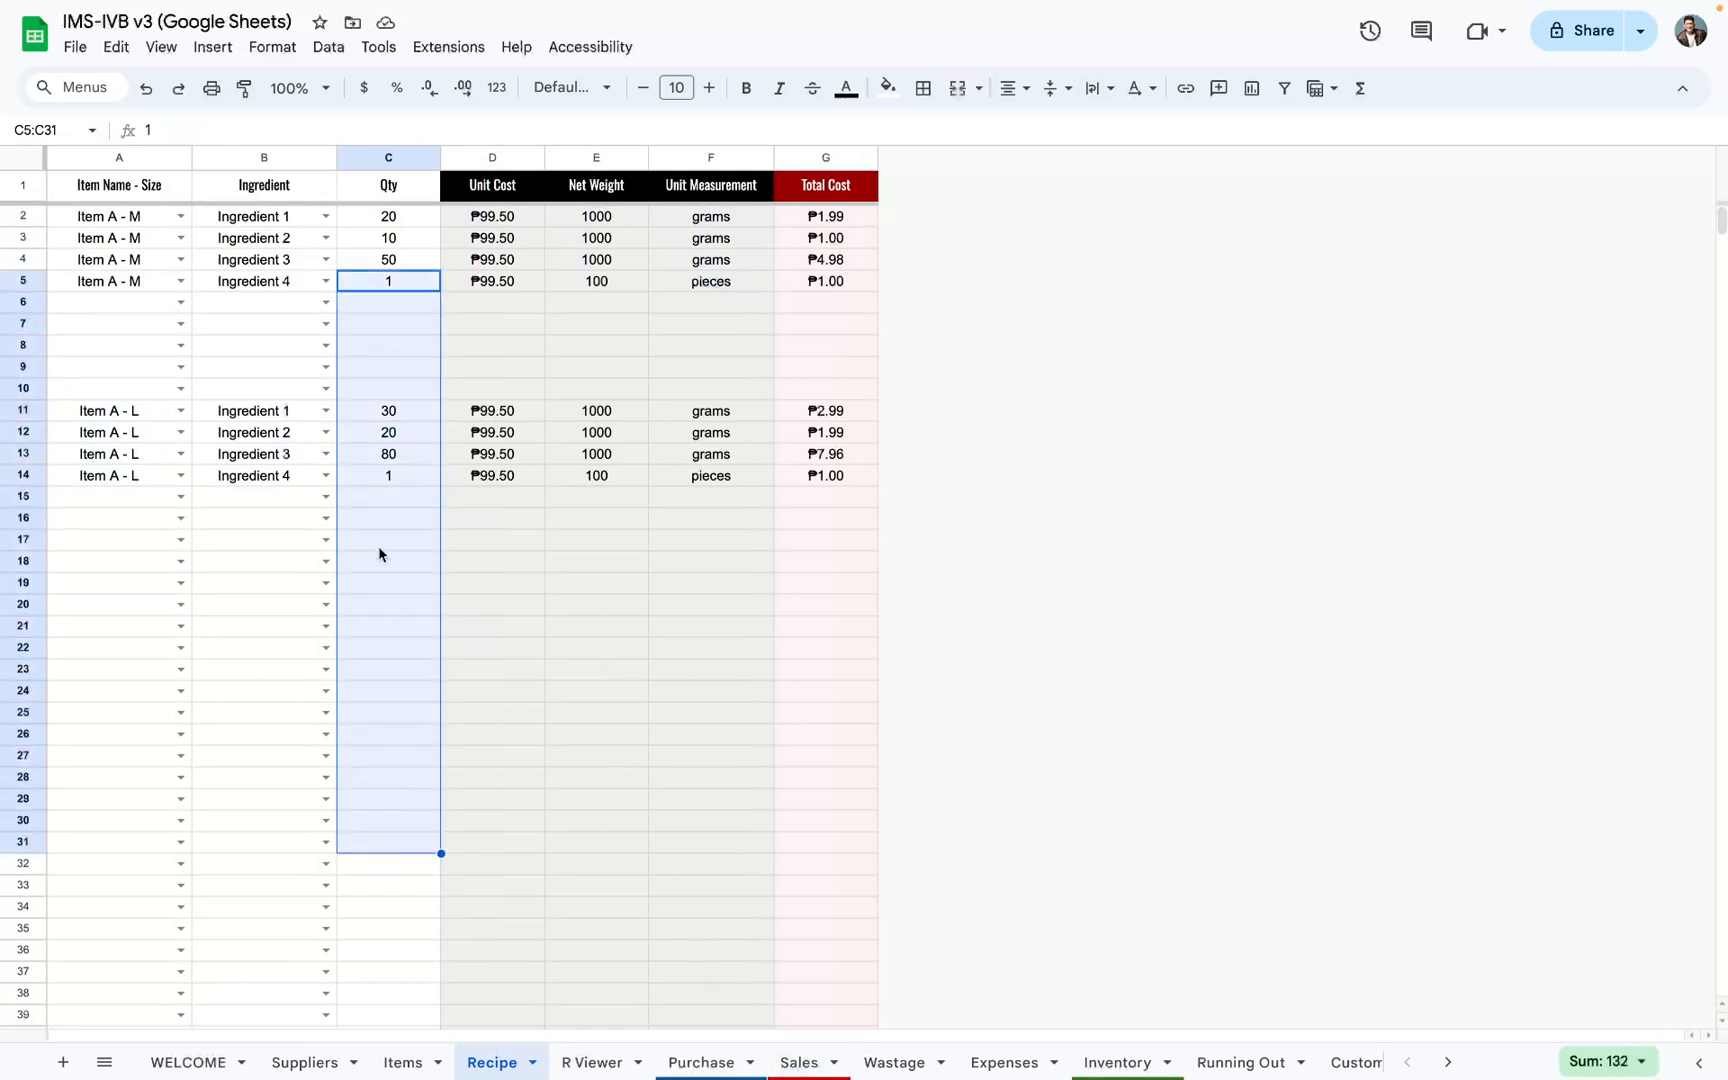
Step: Compare row 19 of the Recipe sheet with the ingredient usage columns on the Sales sheet
left_click_drag(86, 582, 855, 592)
left_click(770, 1063)
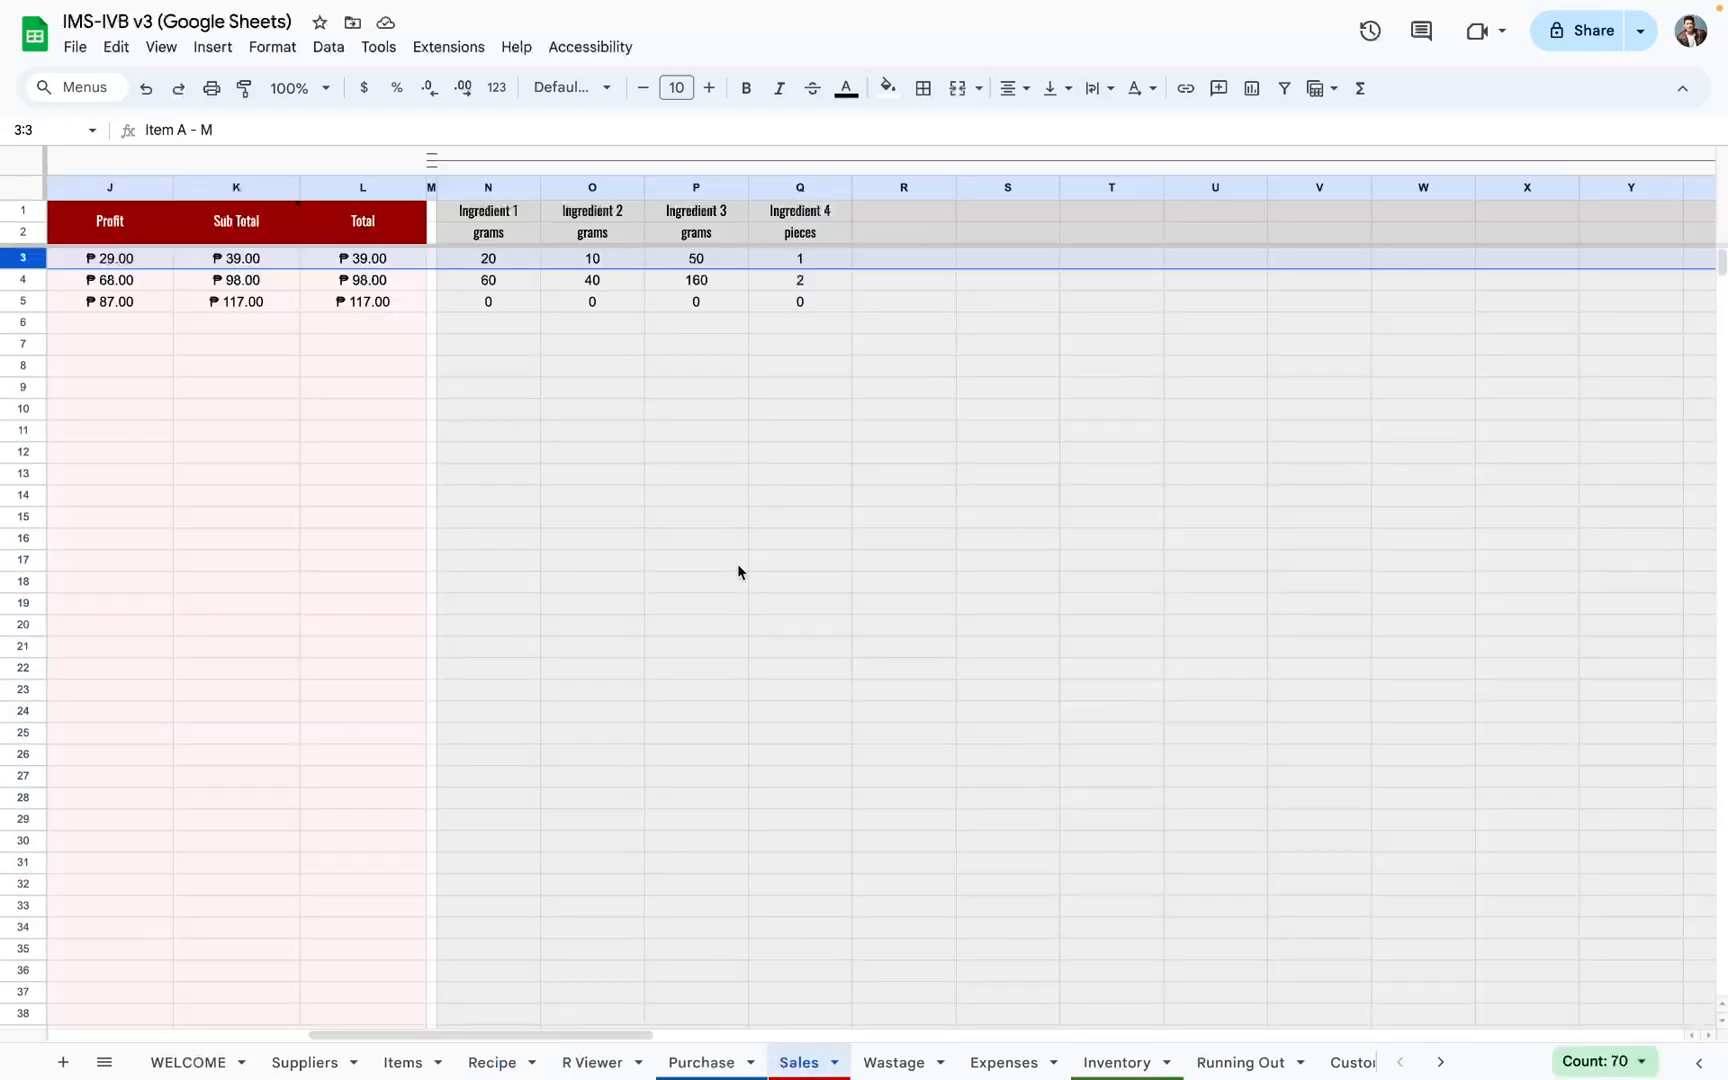
scroll(737, 563, "left", 10)
left_click(500, 1062)
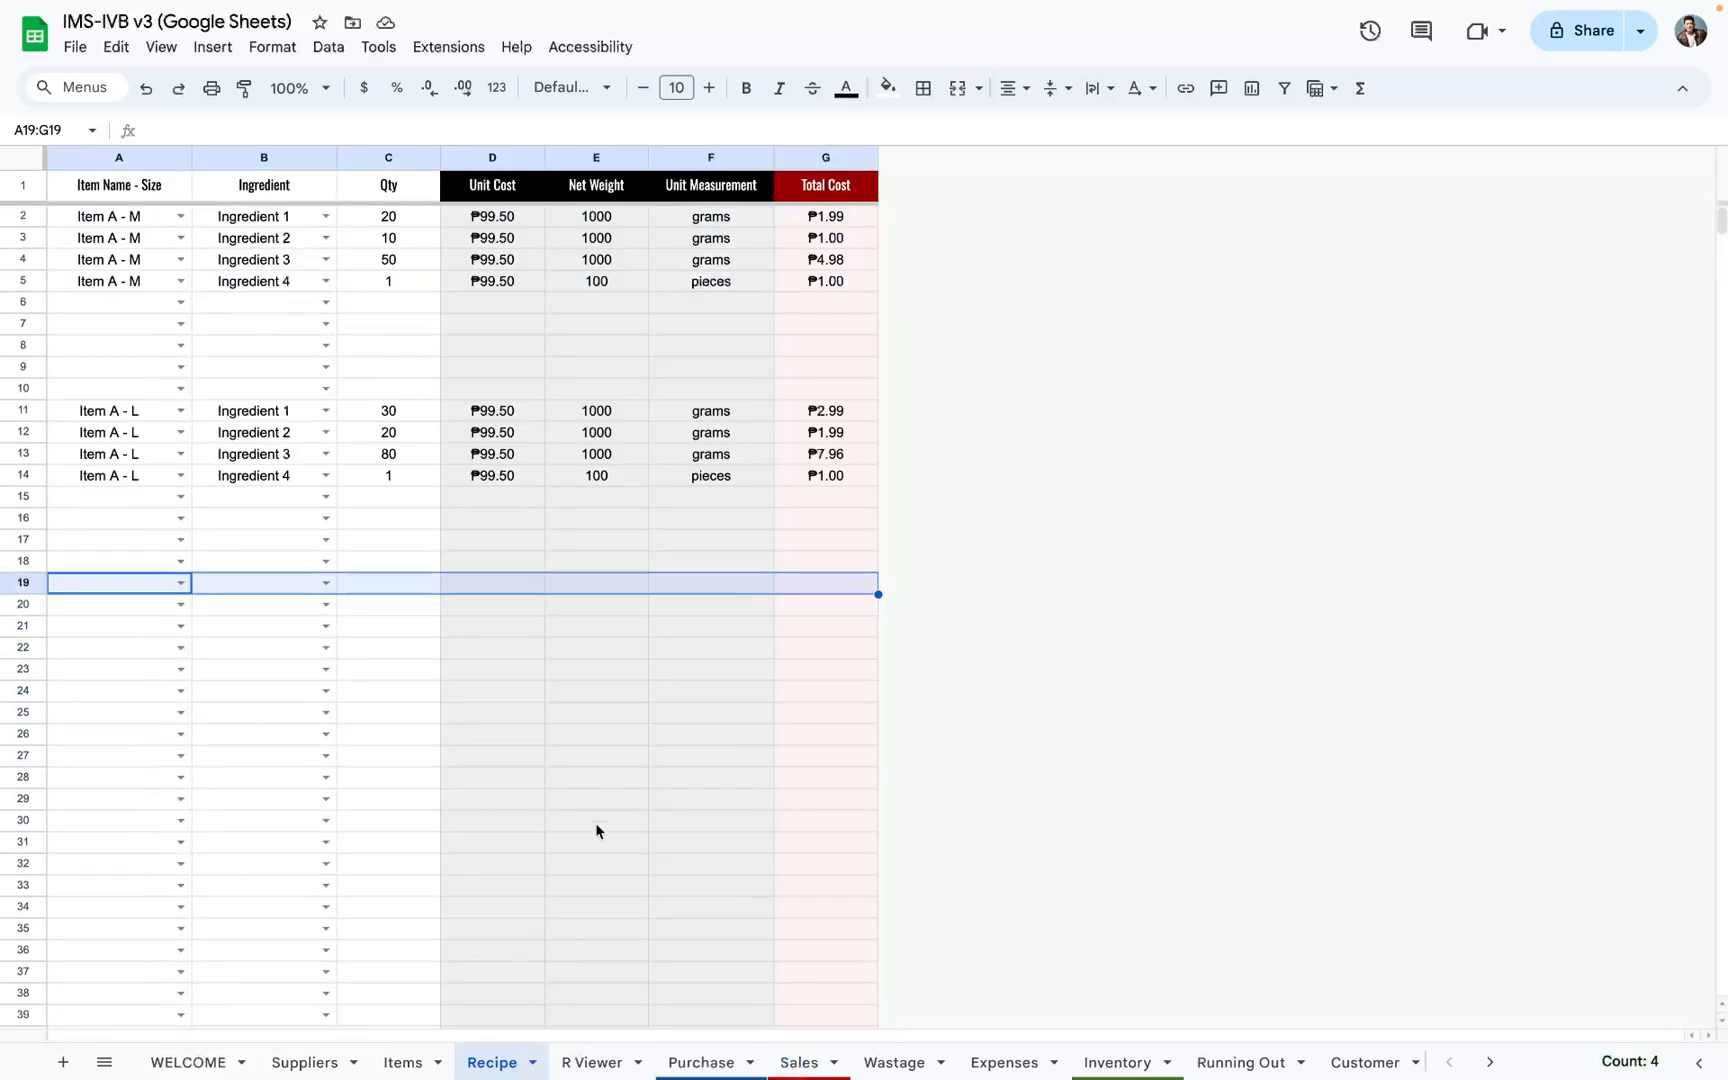
Step: Examine the Breakdowns table on the R Viewer sheet, including its ingredient rows and Total Cost column
left_click(592, 1062)
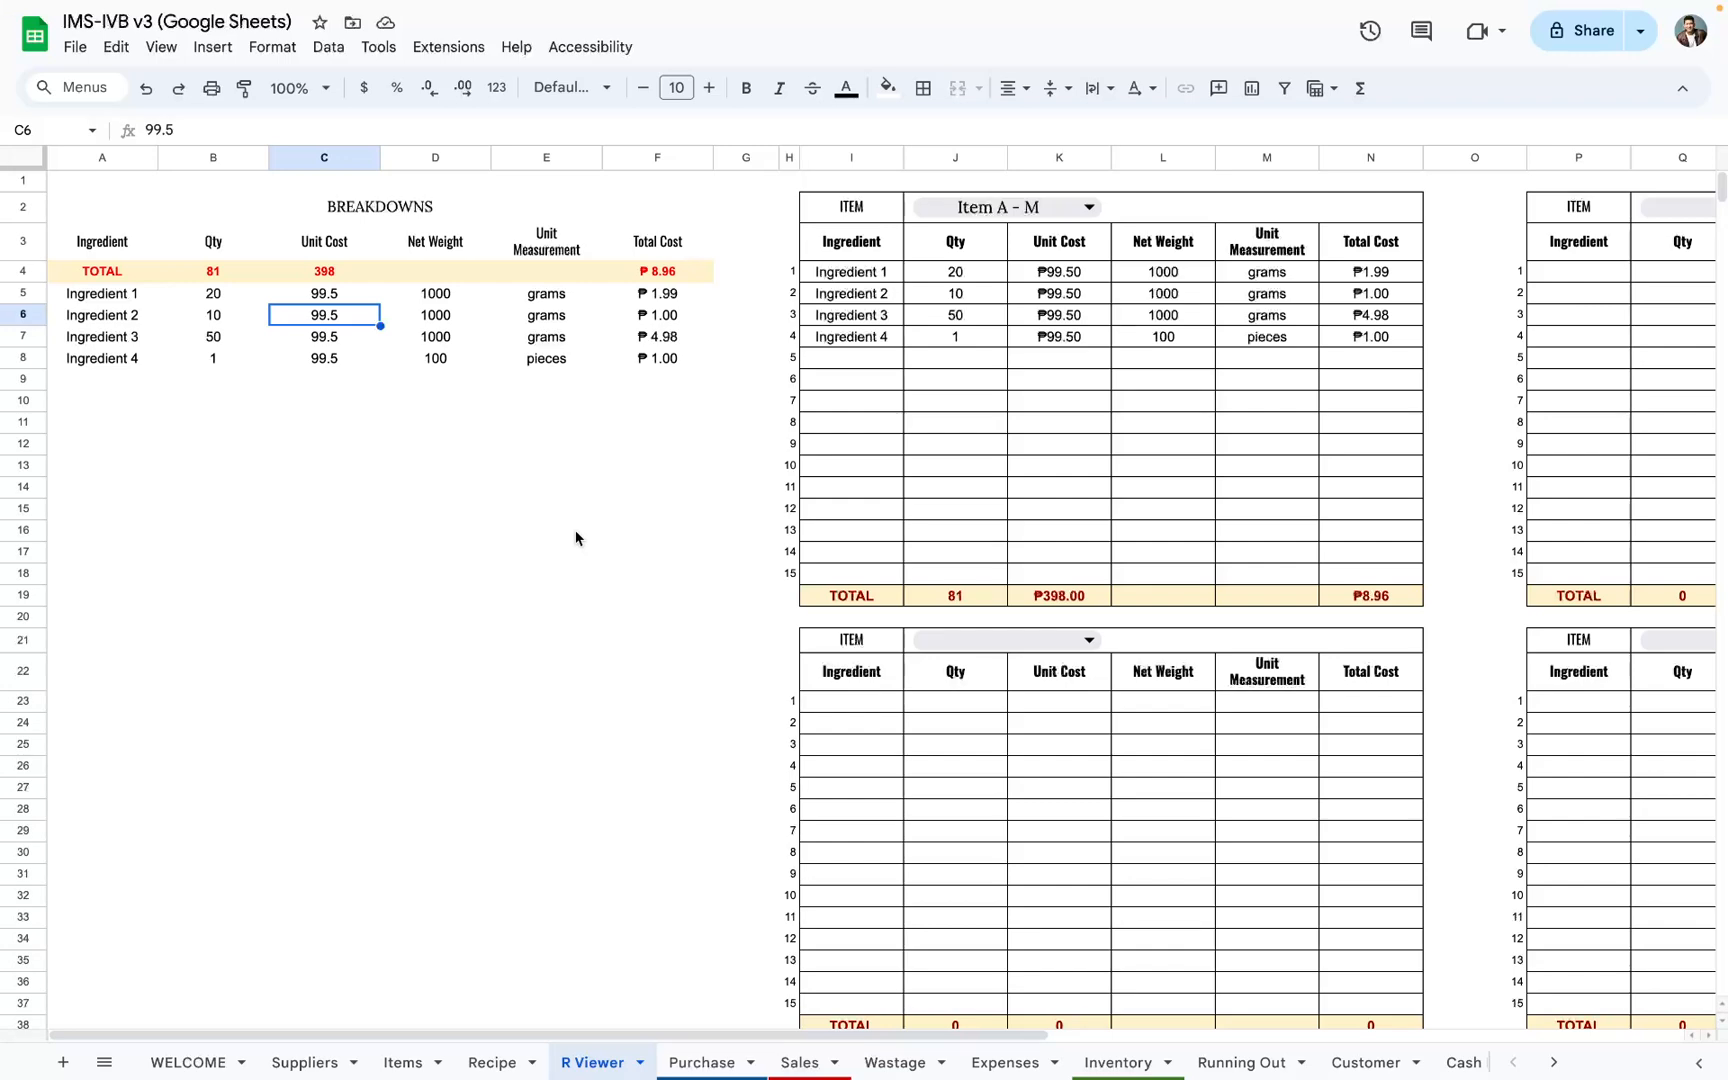
scroll(576, 538, "right", 5)
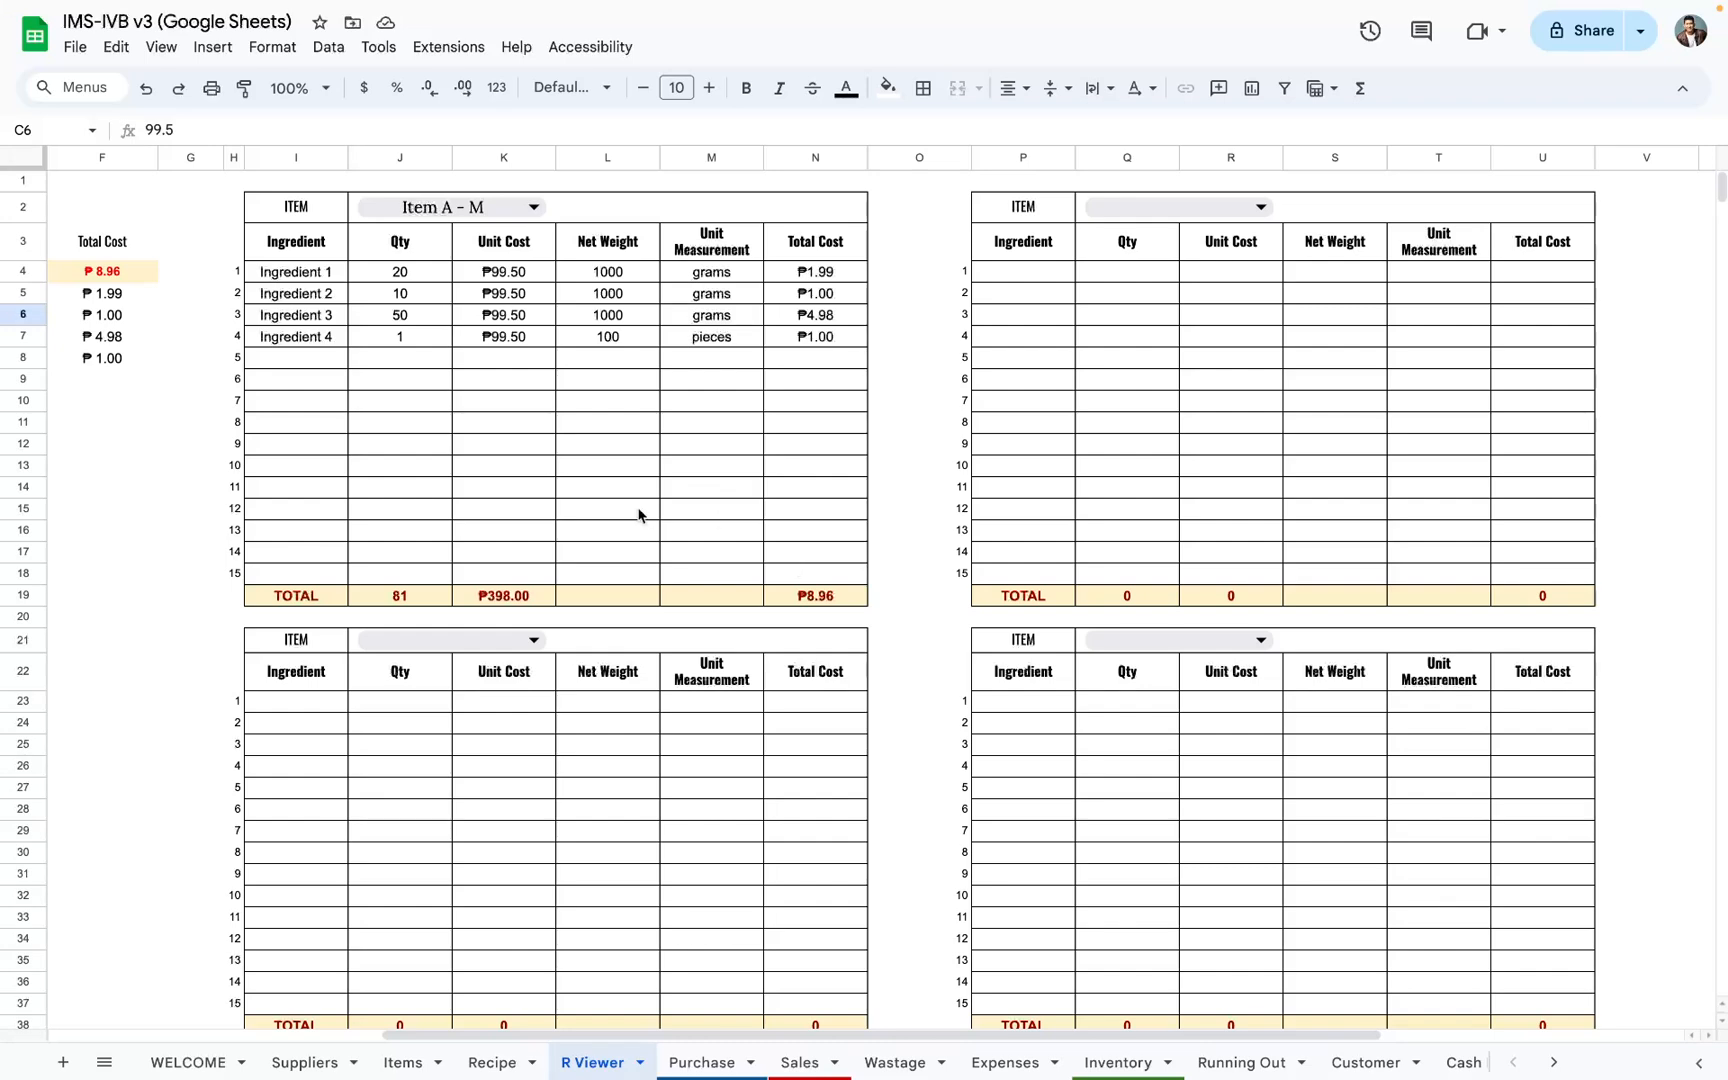
scroll(640, 514, "left", 5)
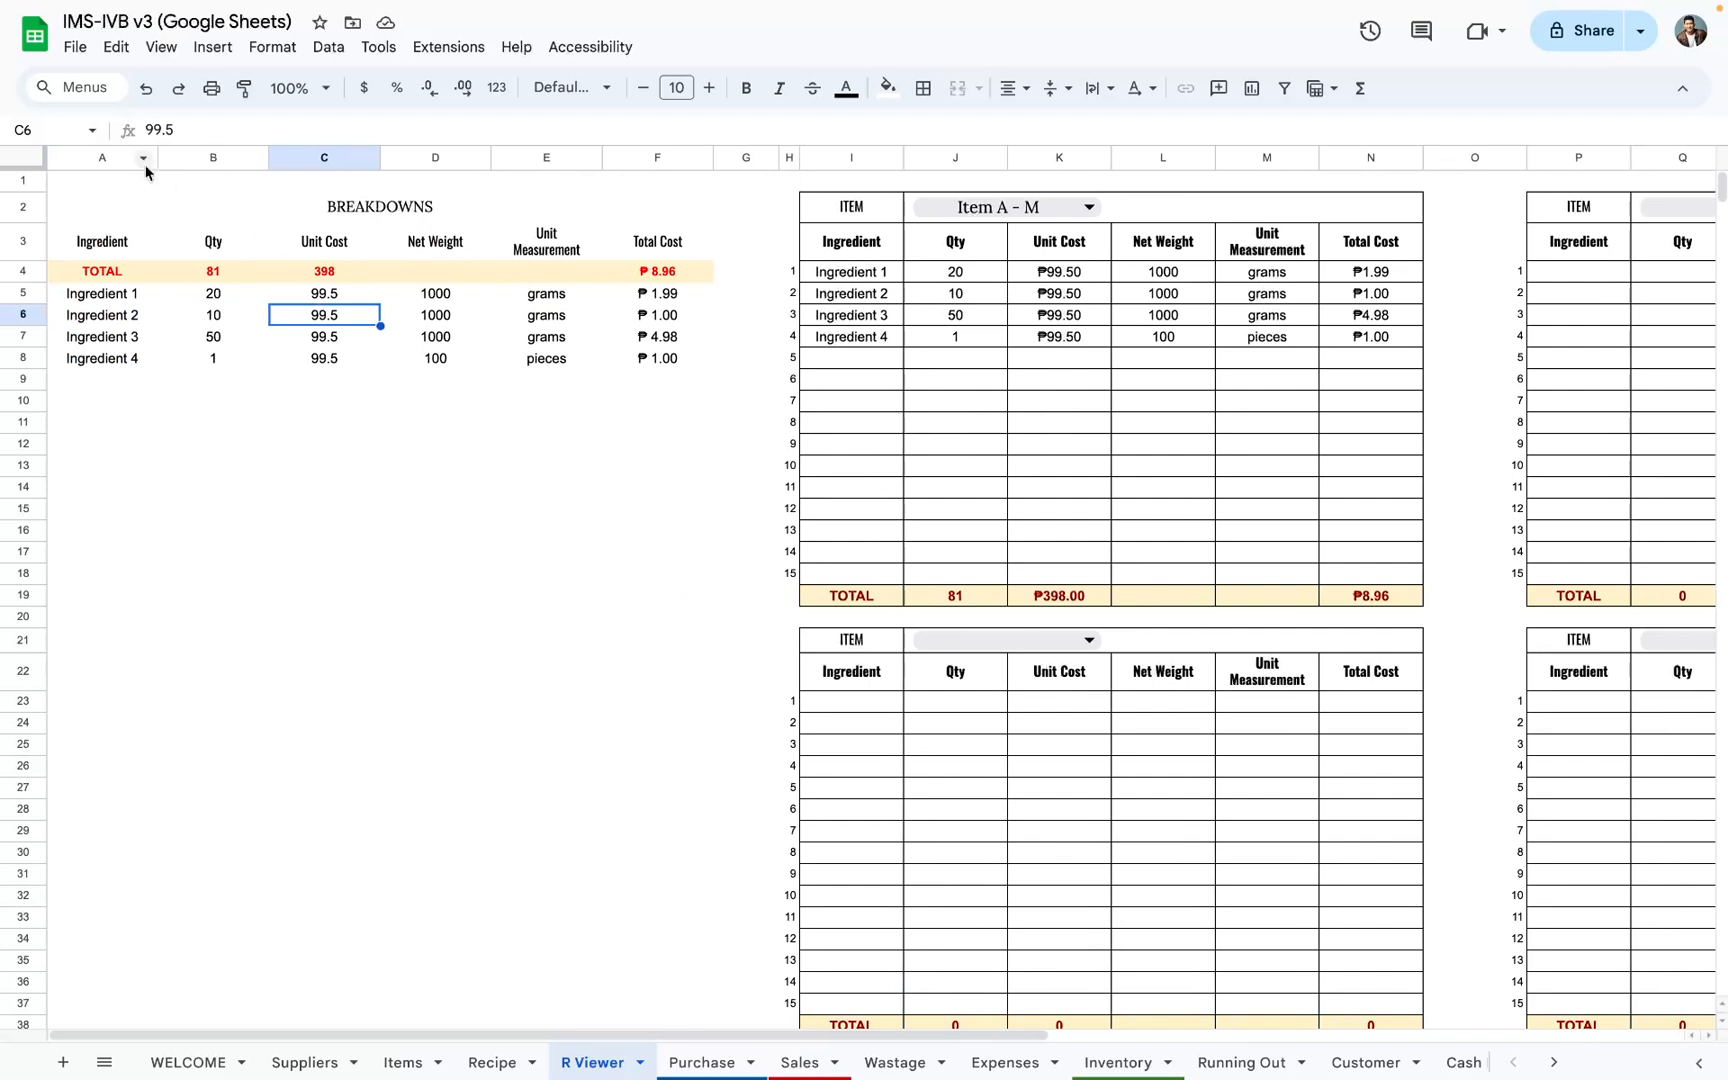
left_click_drag(108, 160, 621, 408)
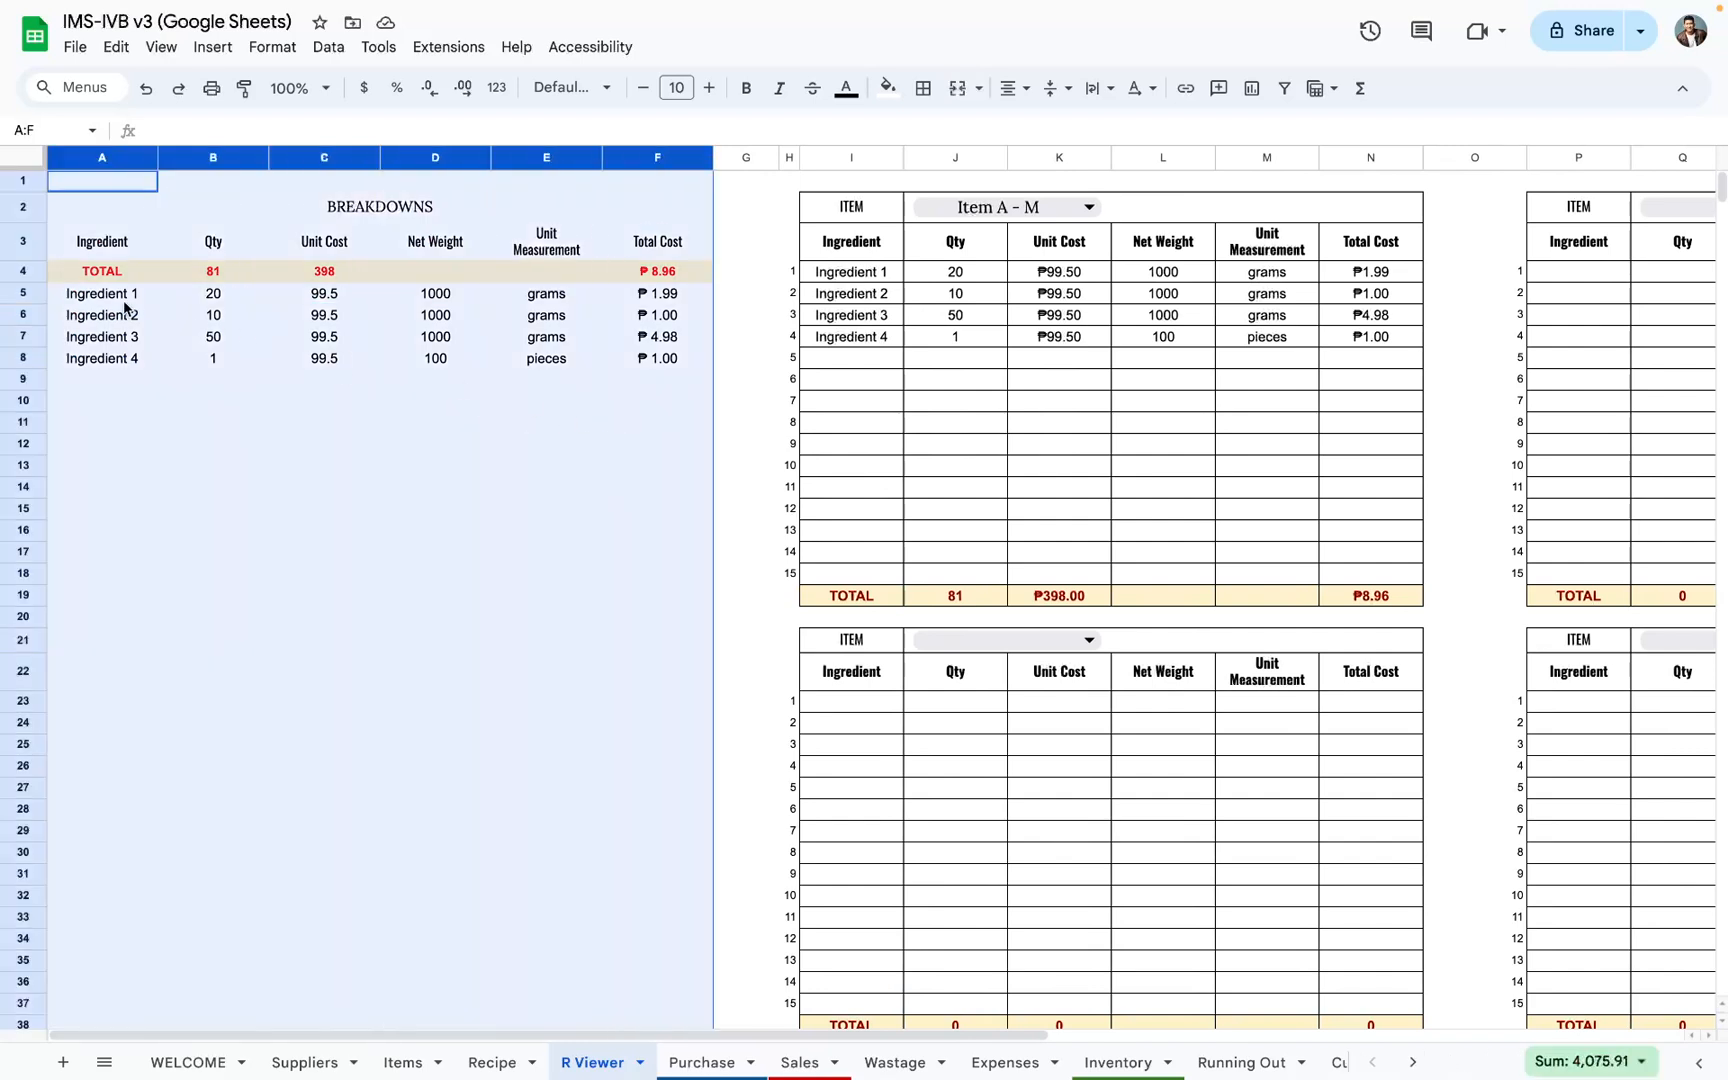
left_click_drag(125, 301, 634, 711)
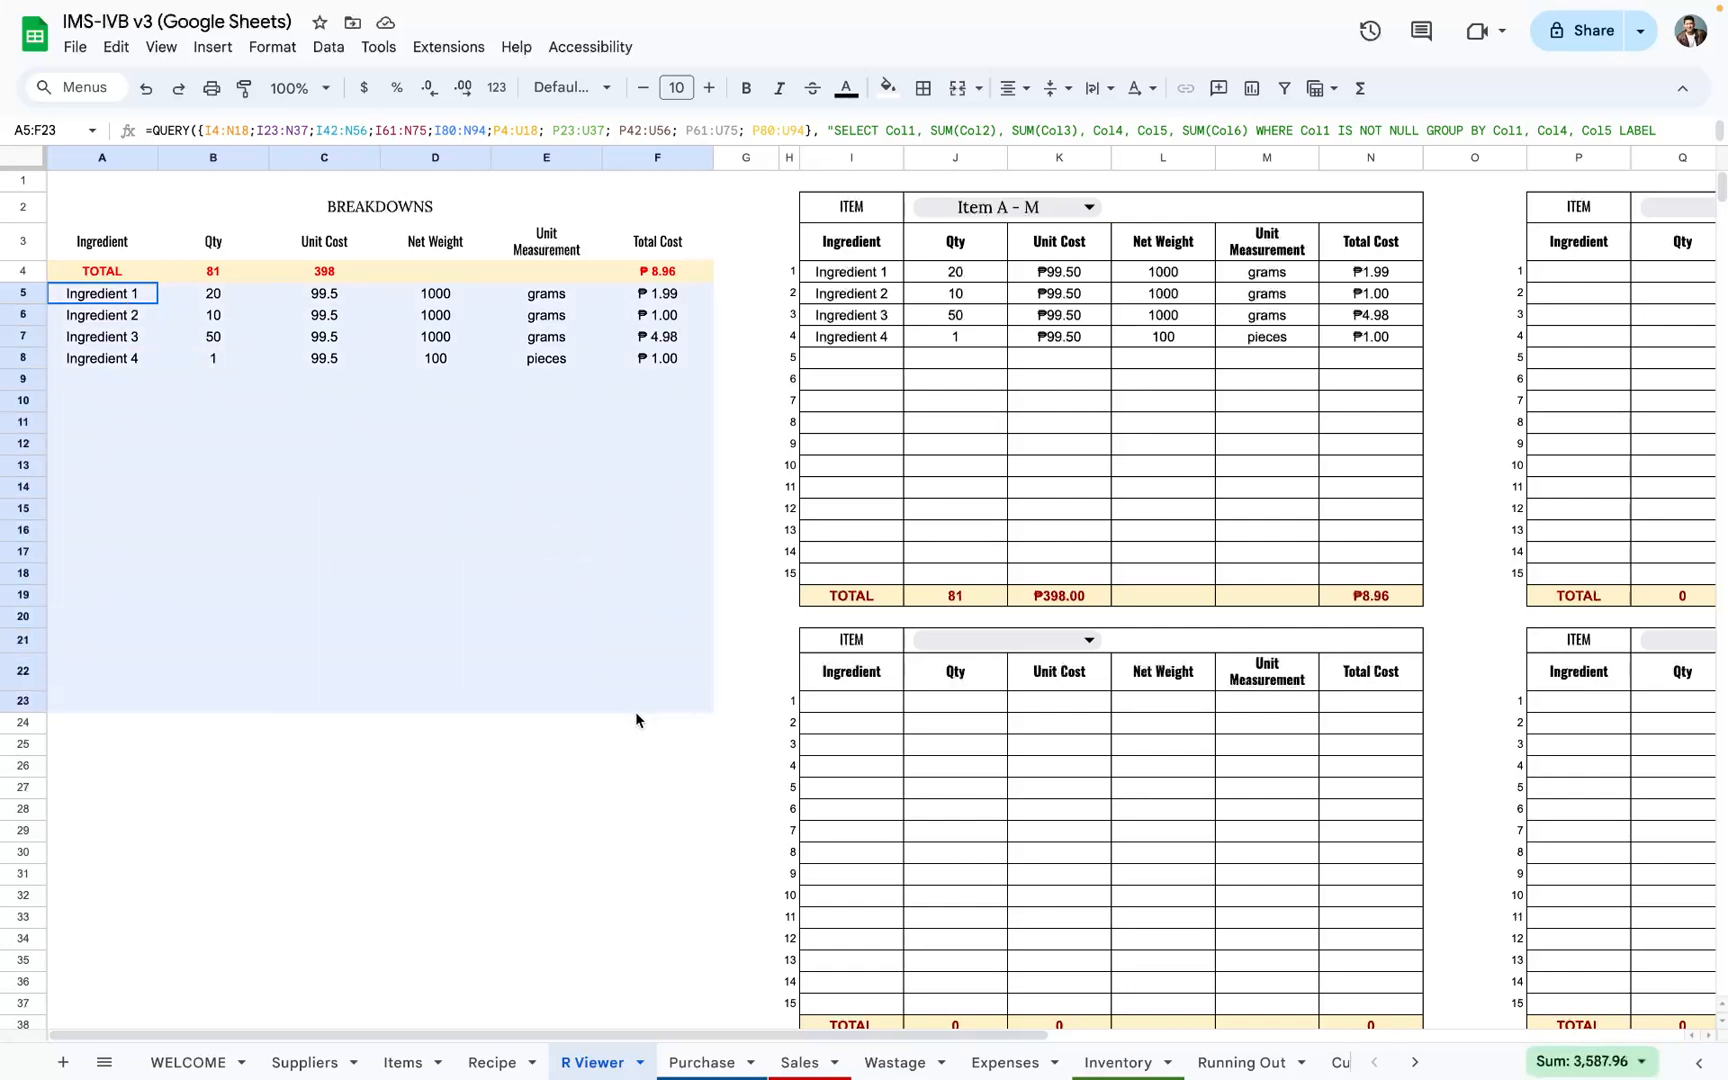
left_click_drag(663, 301, 707, 660)
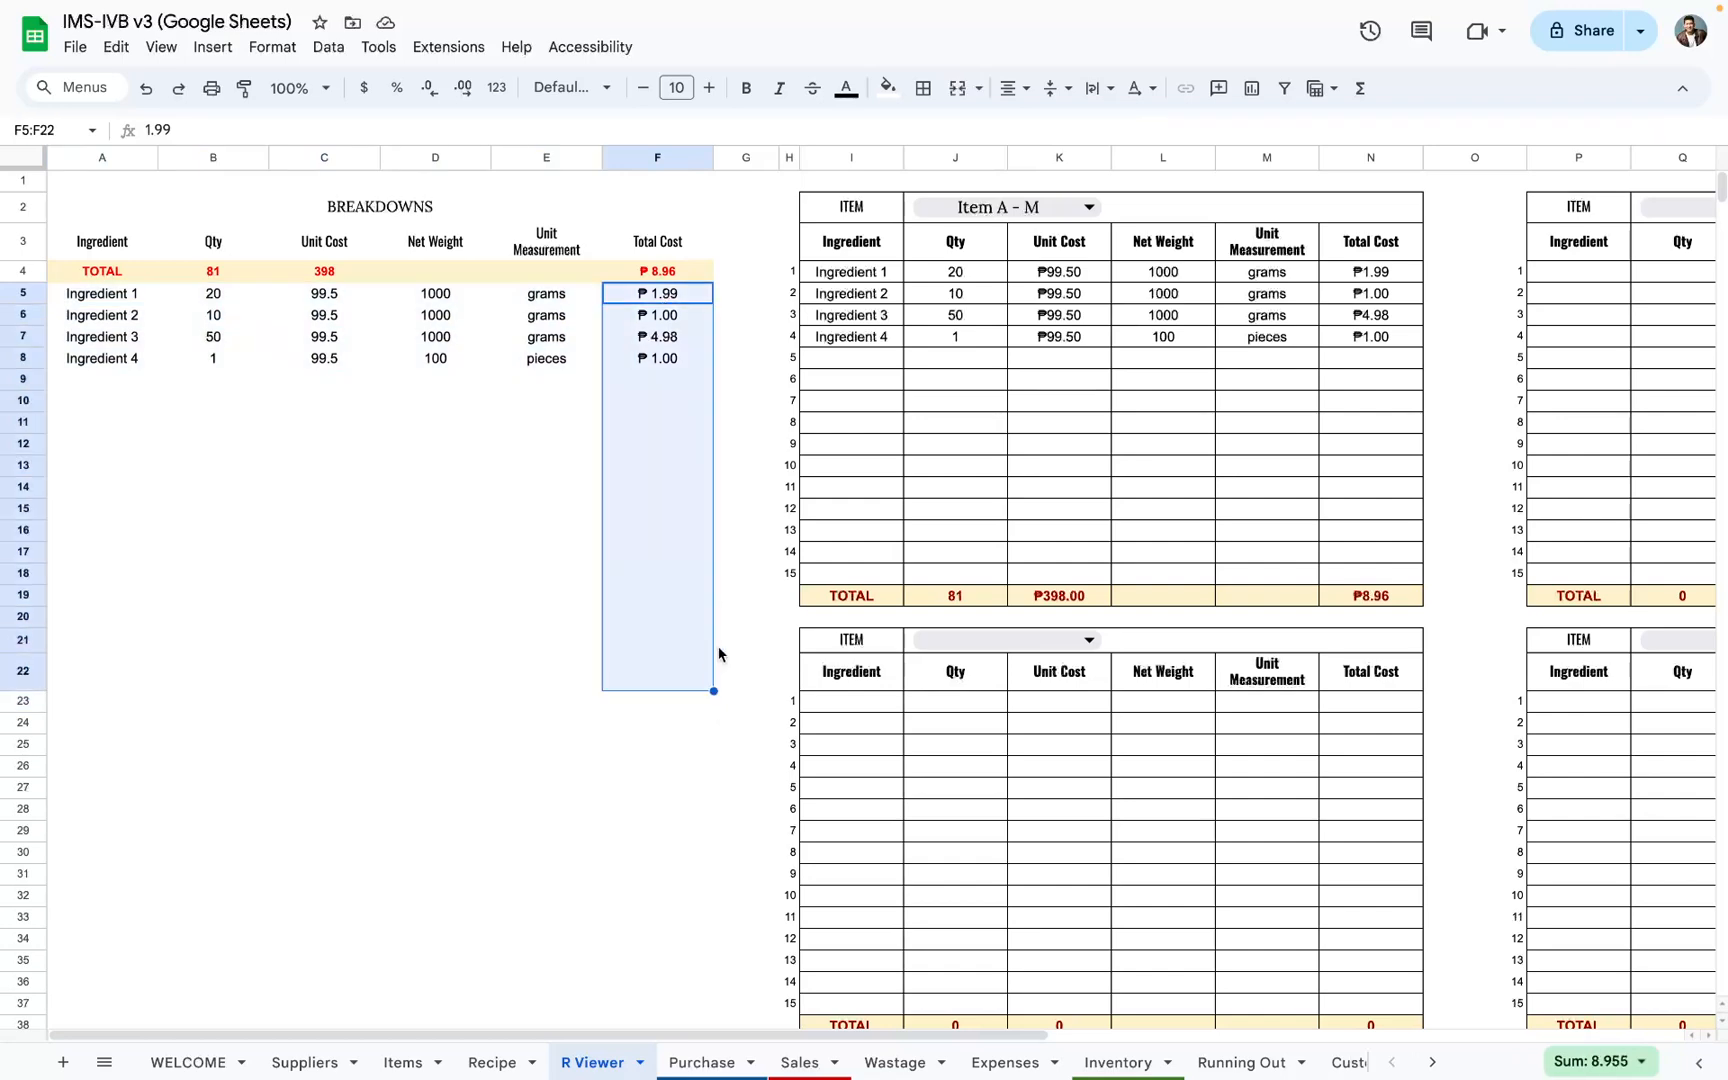
left_click(424, 598)
Step: Look over the R Viewer's item recipe blocks, from the Item A - M block through the empty ones beside and below it
scroll(944, 310, "right", 5)
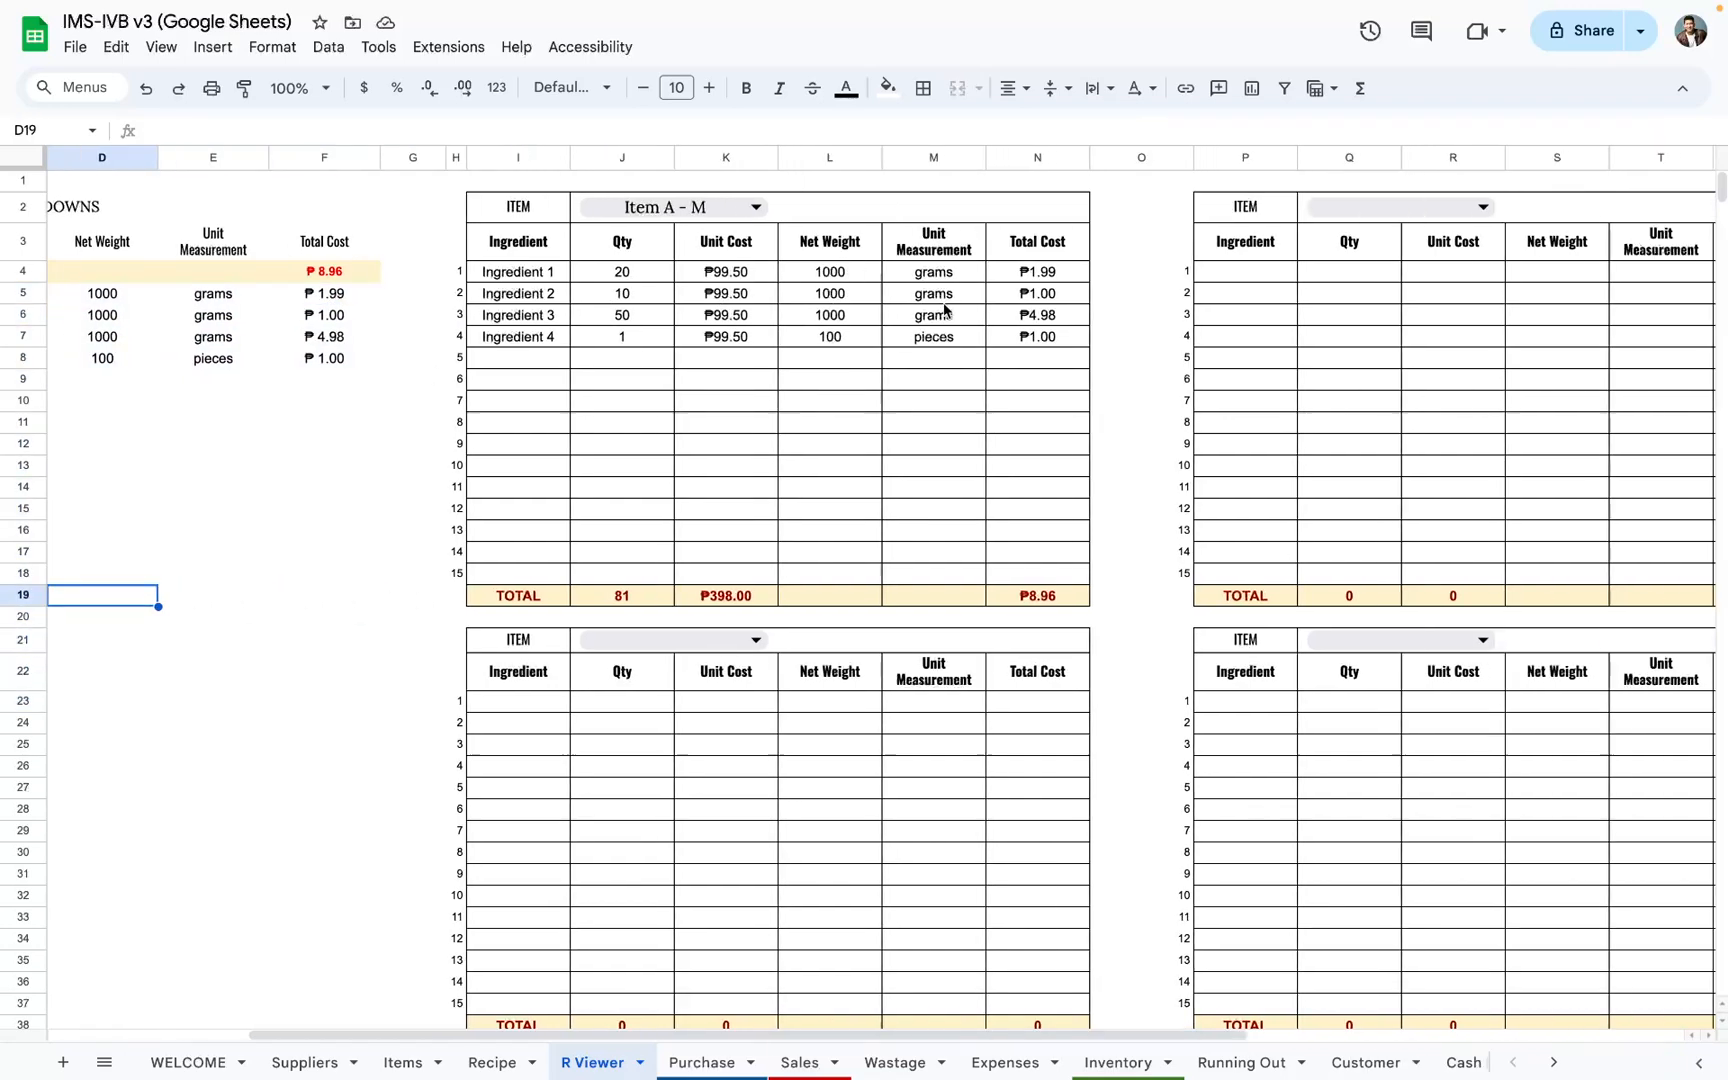
left_click_drag(296, 214, 773, 608)
left_click_drag(1016, 208, 1497, 598)
scroll(416, 651, "down", 10)
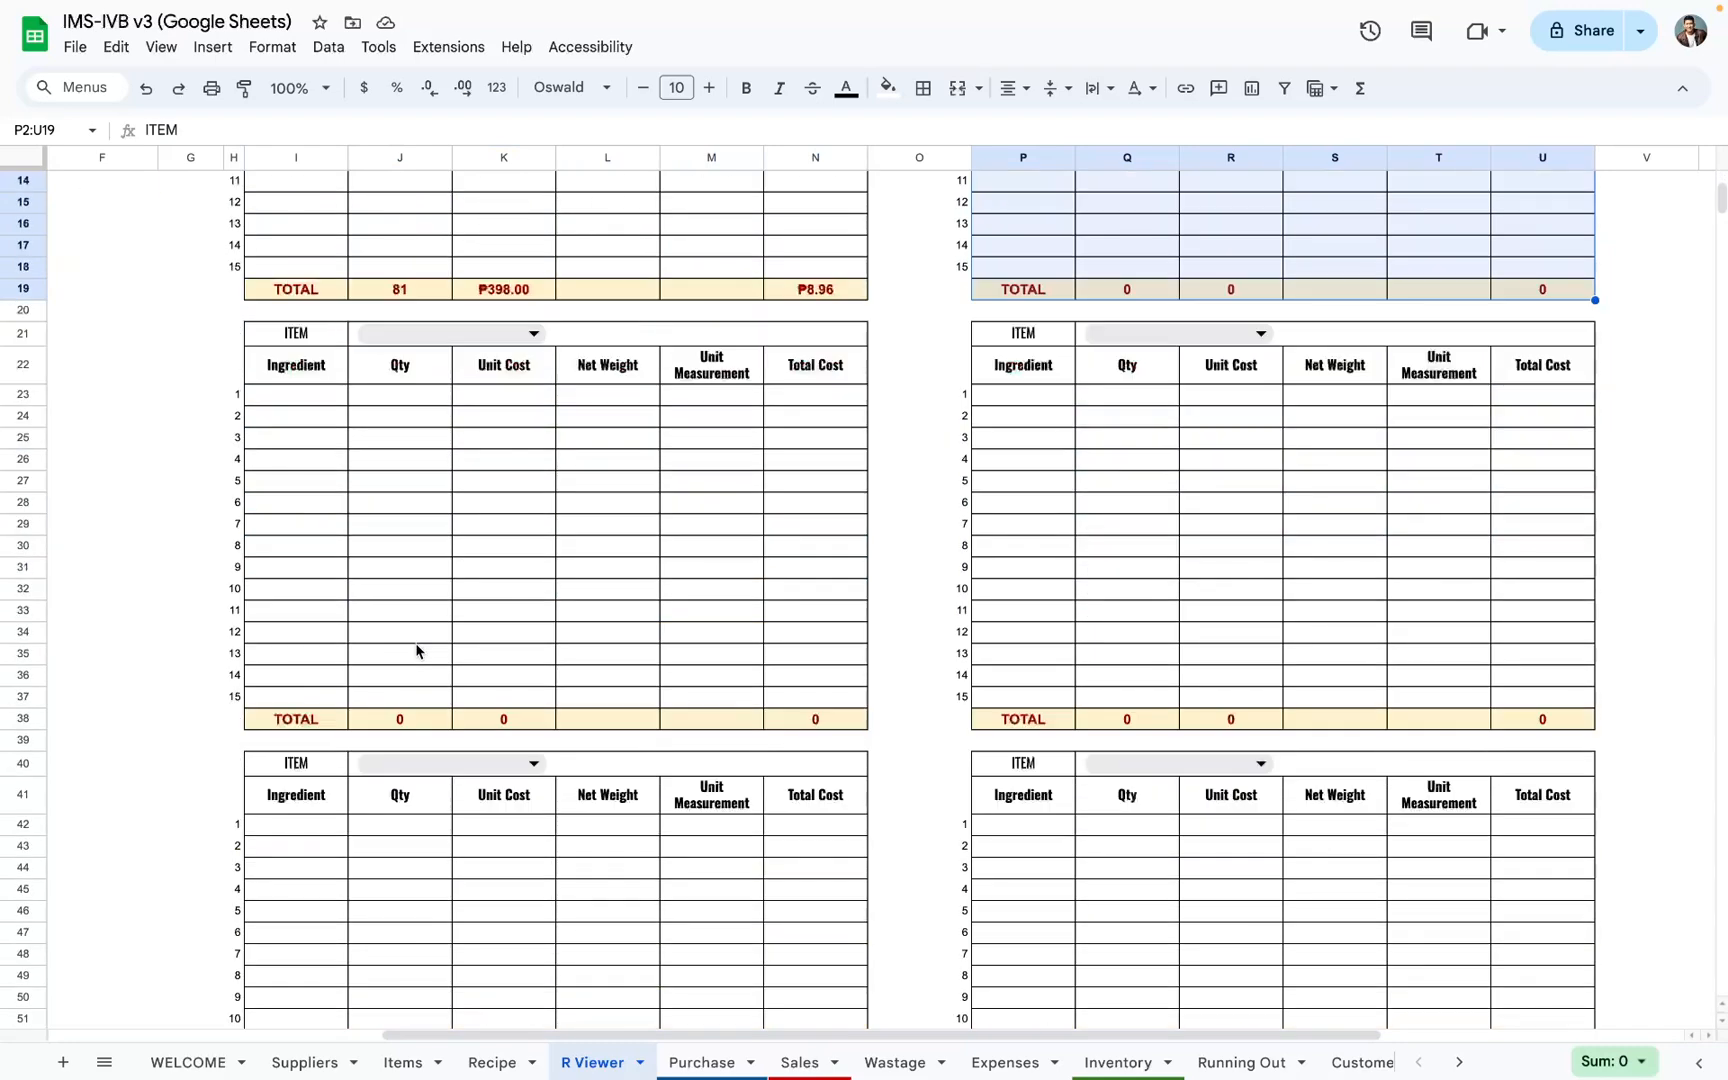
scroll(416, 651, "up", 7)
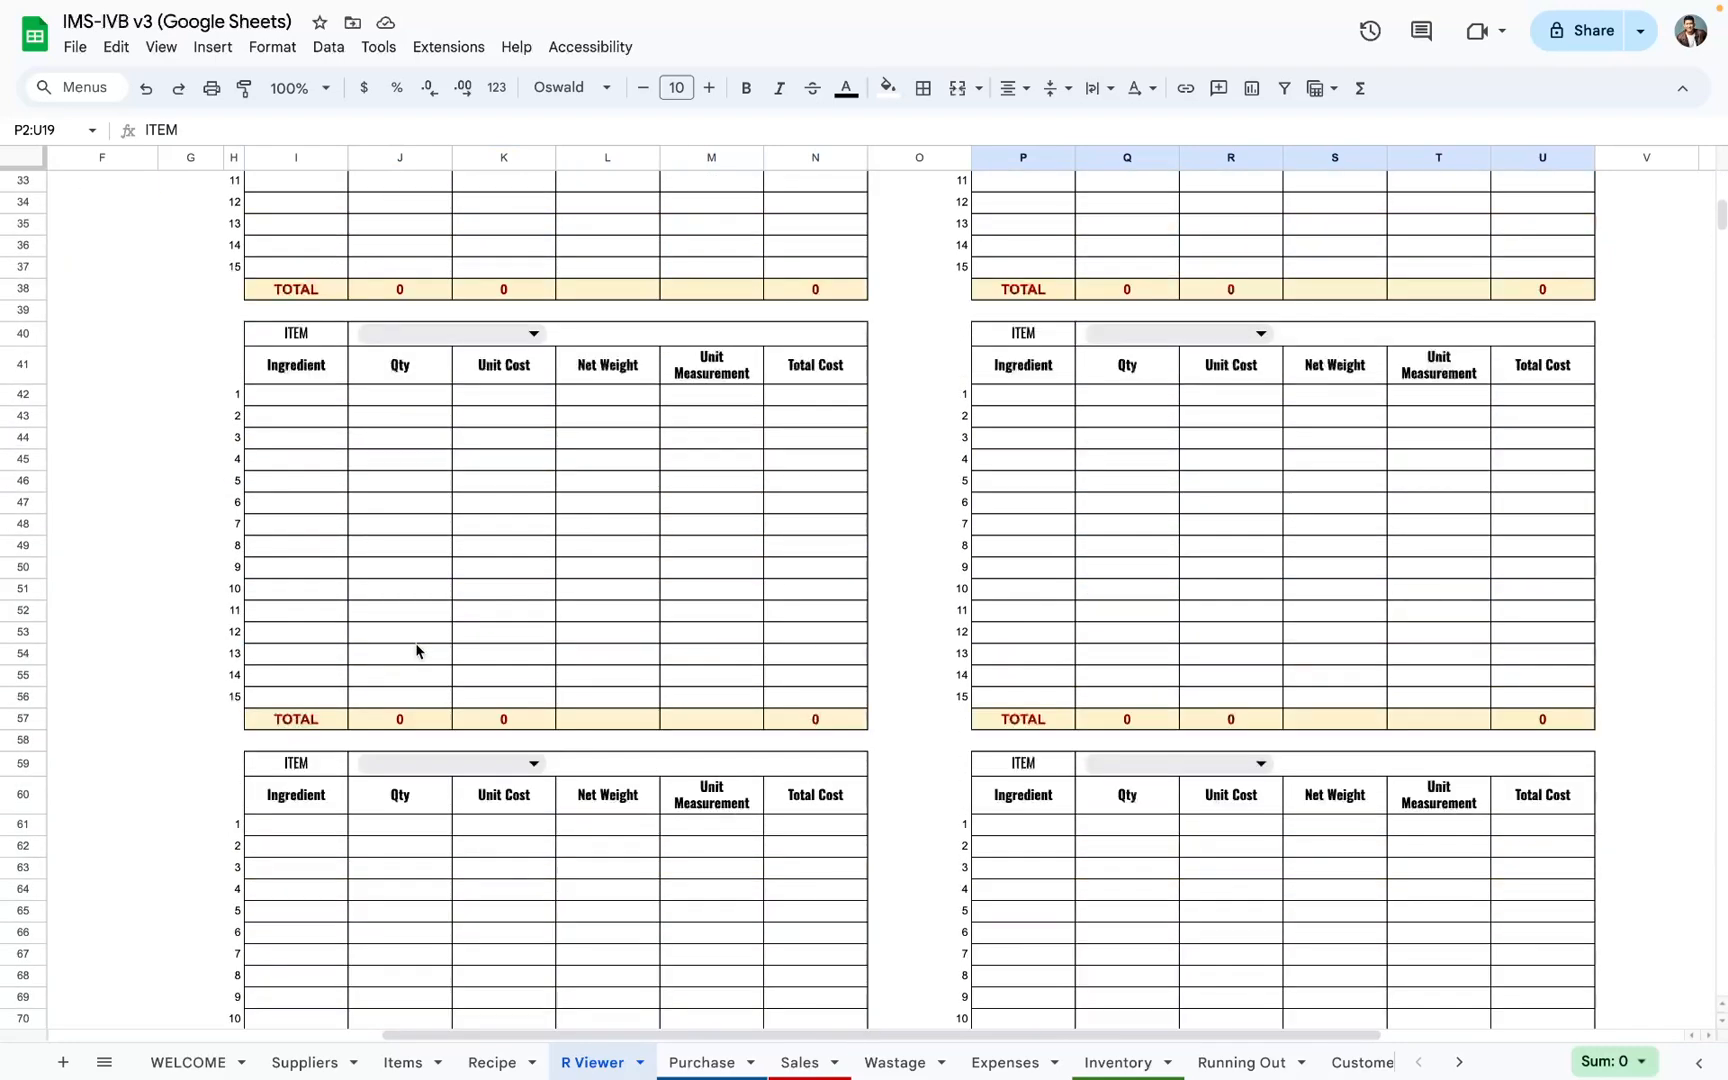
scroll(416, 651, "up", 2)
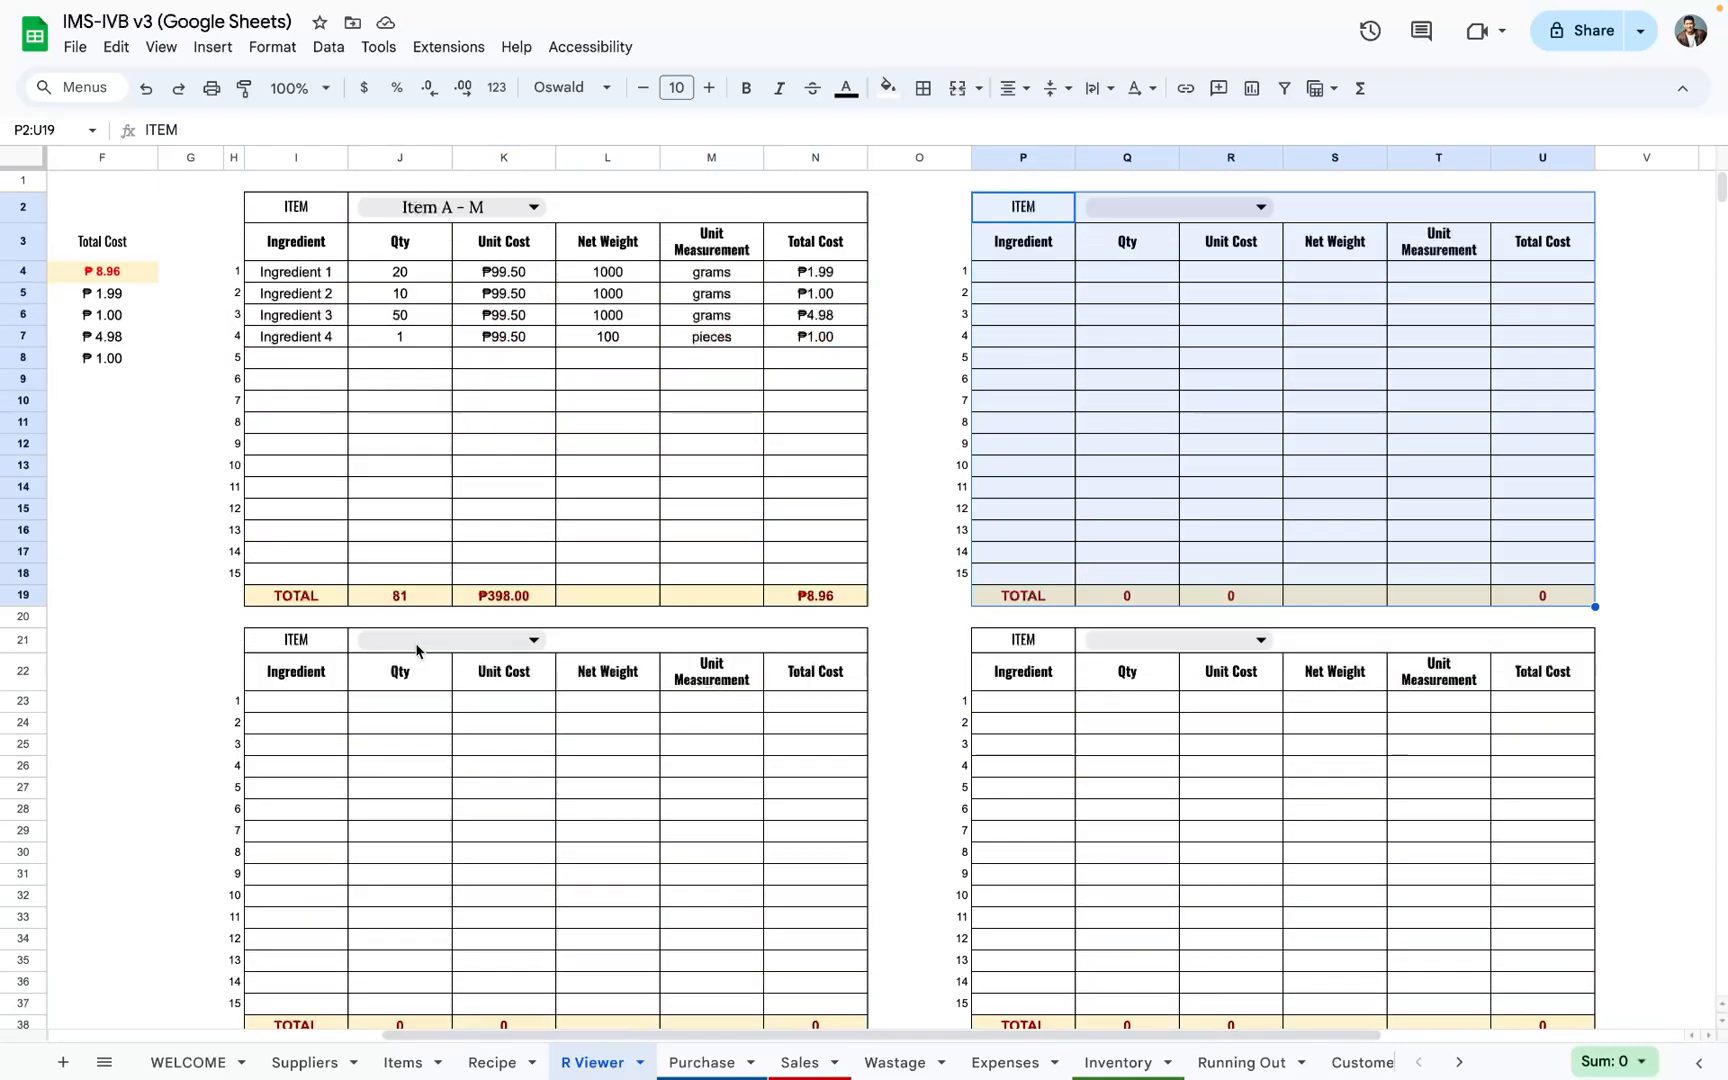
Step: Choose Item A - M again in the first R Viewer block and review its ingredient rows
left_click(467, 216)
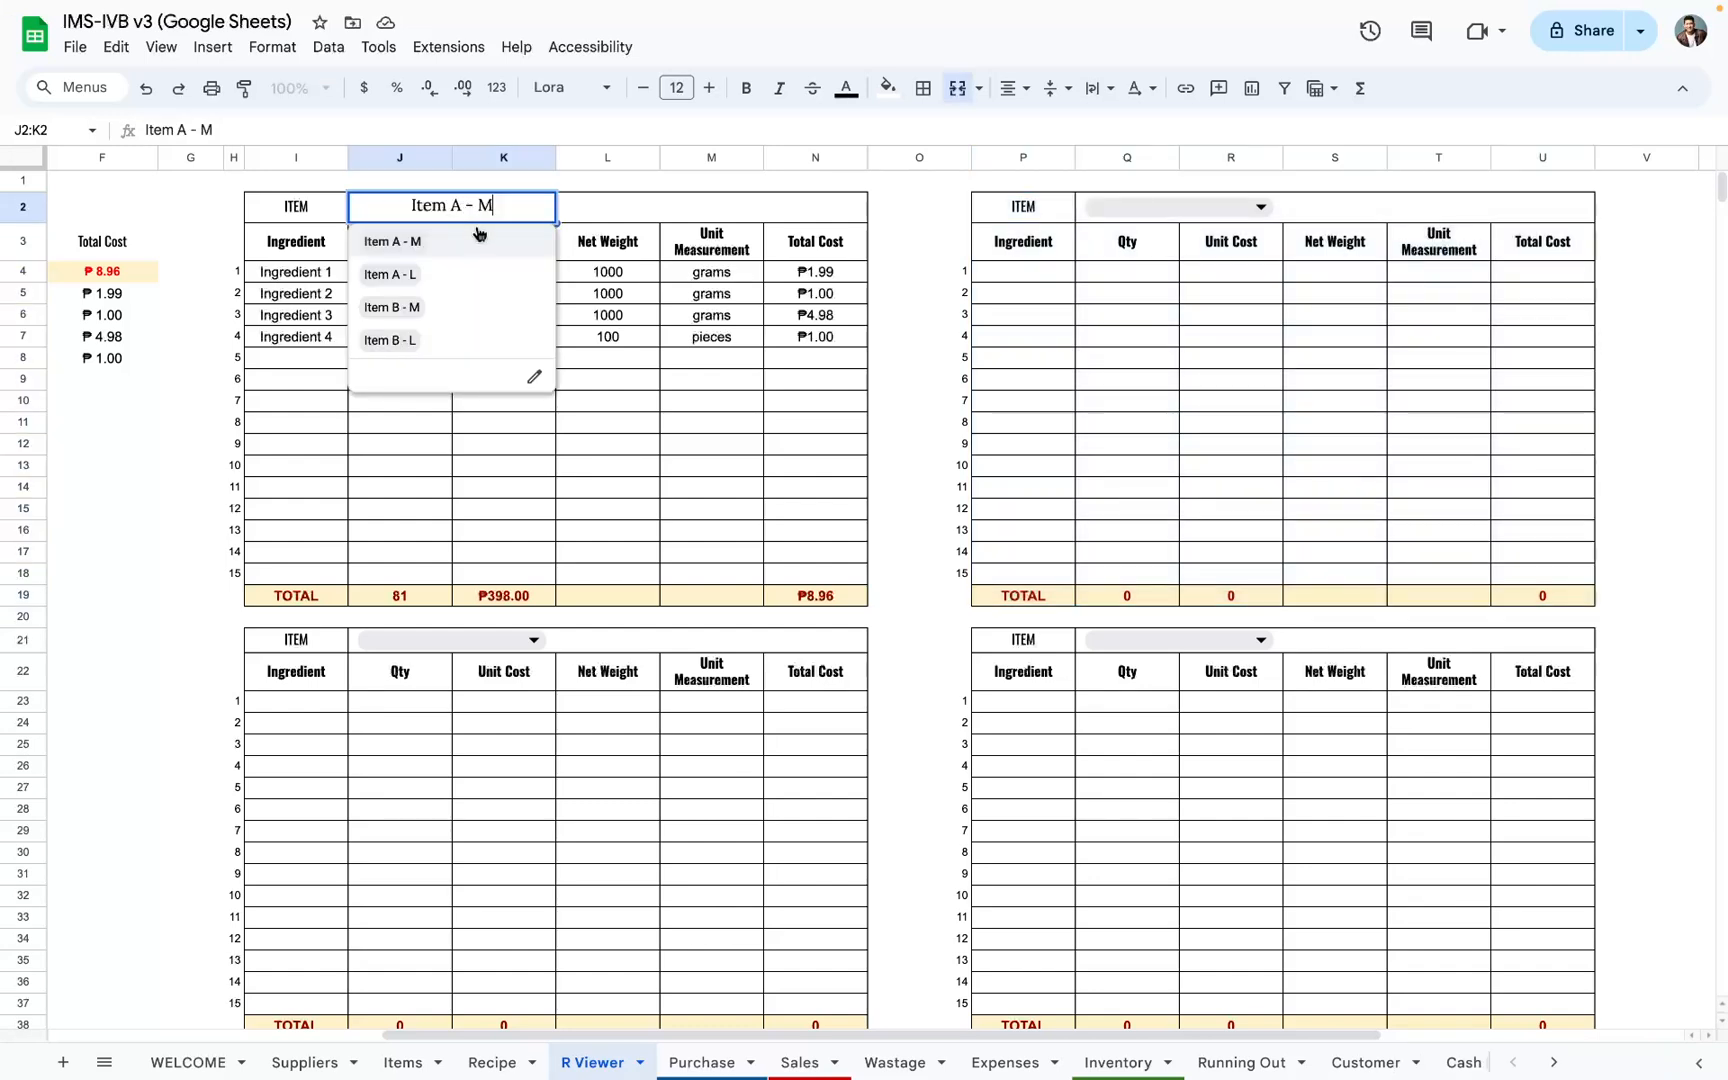
left_click(485, 246)
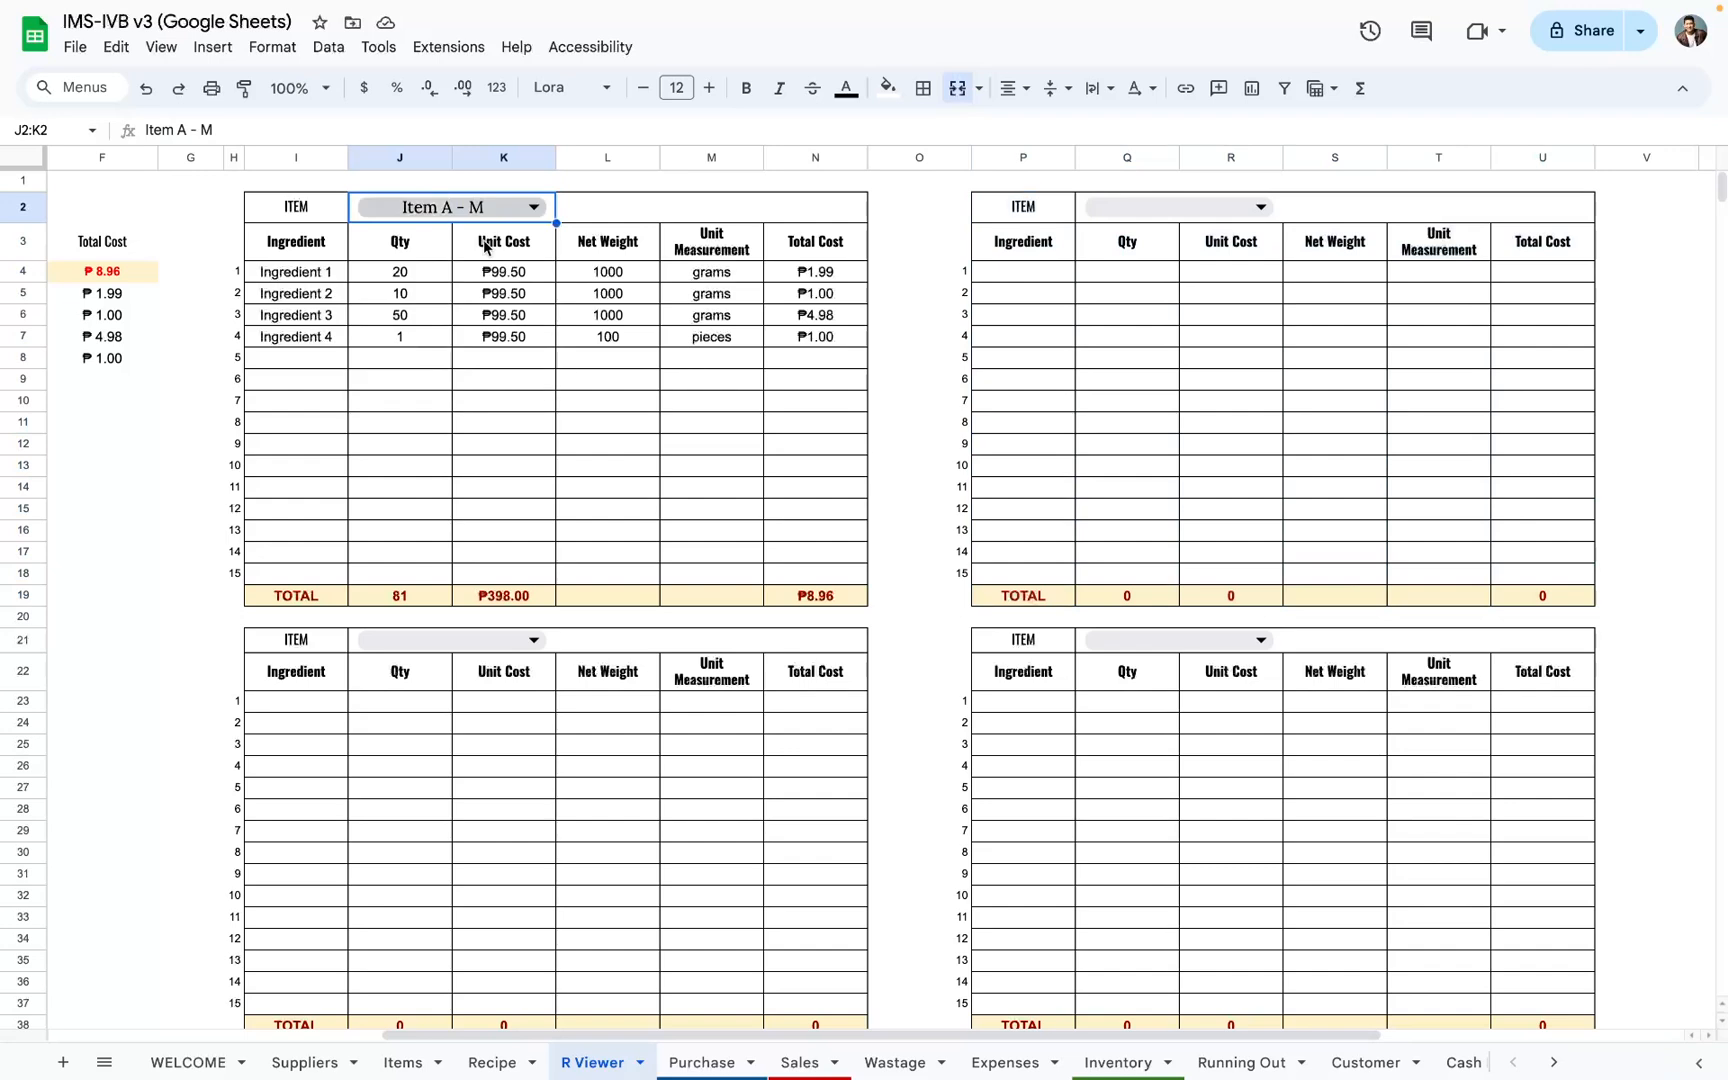
left_click_drag(318, 278, 719, 567)
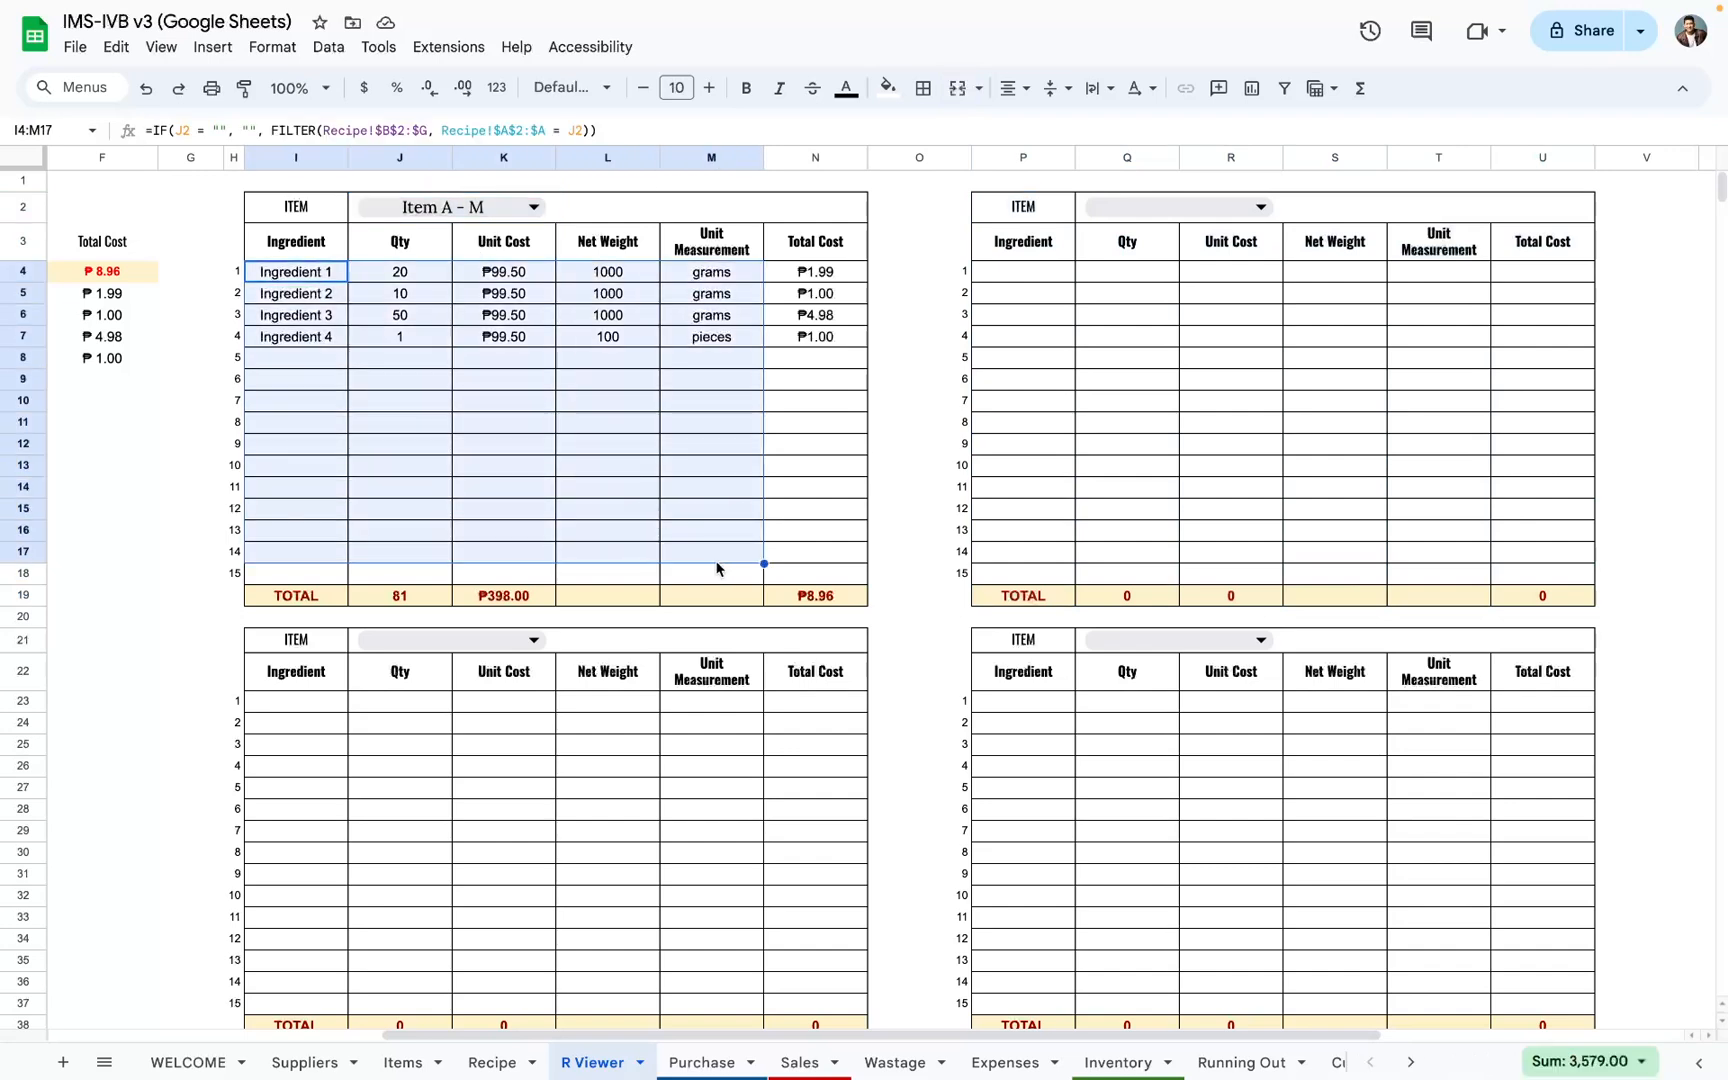
Step: Choose Item A - L in the R Viewer block directly below Item A - M to load its recipe
scroll(680, 600, "left", 2)
left_click(641, 640)
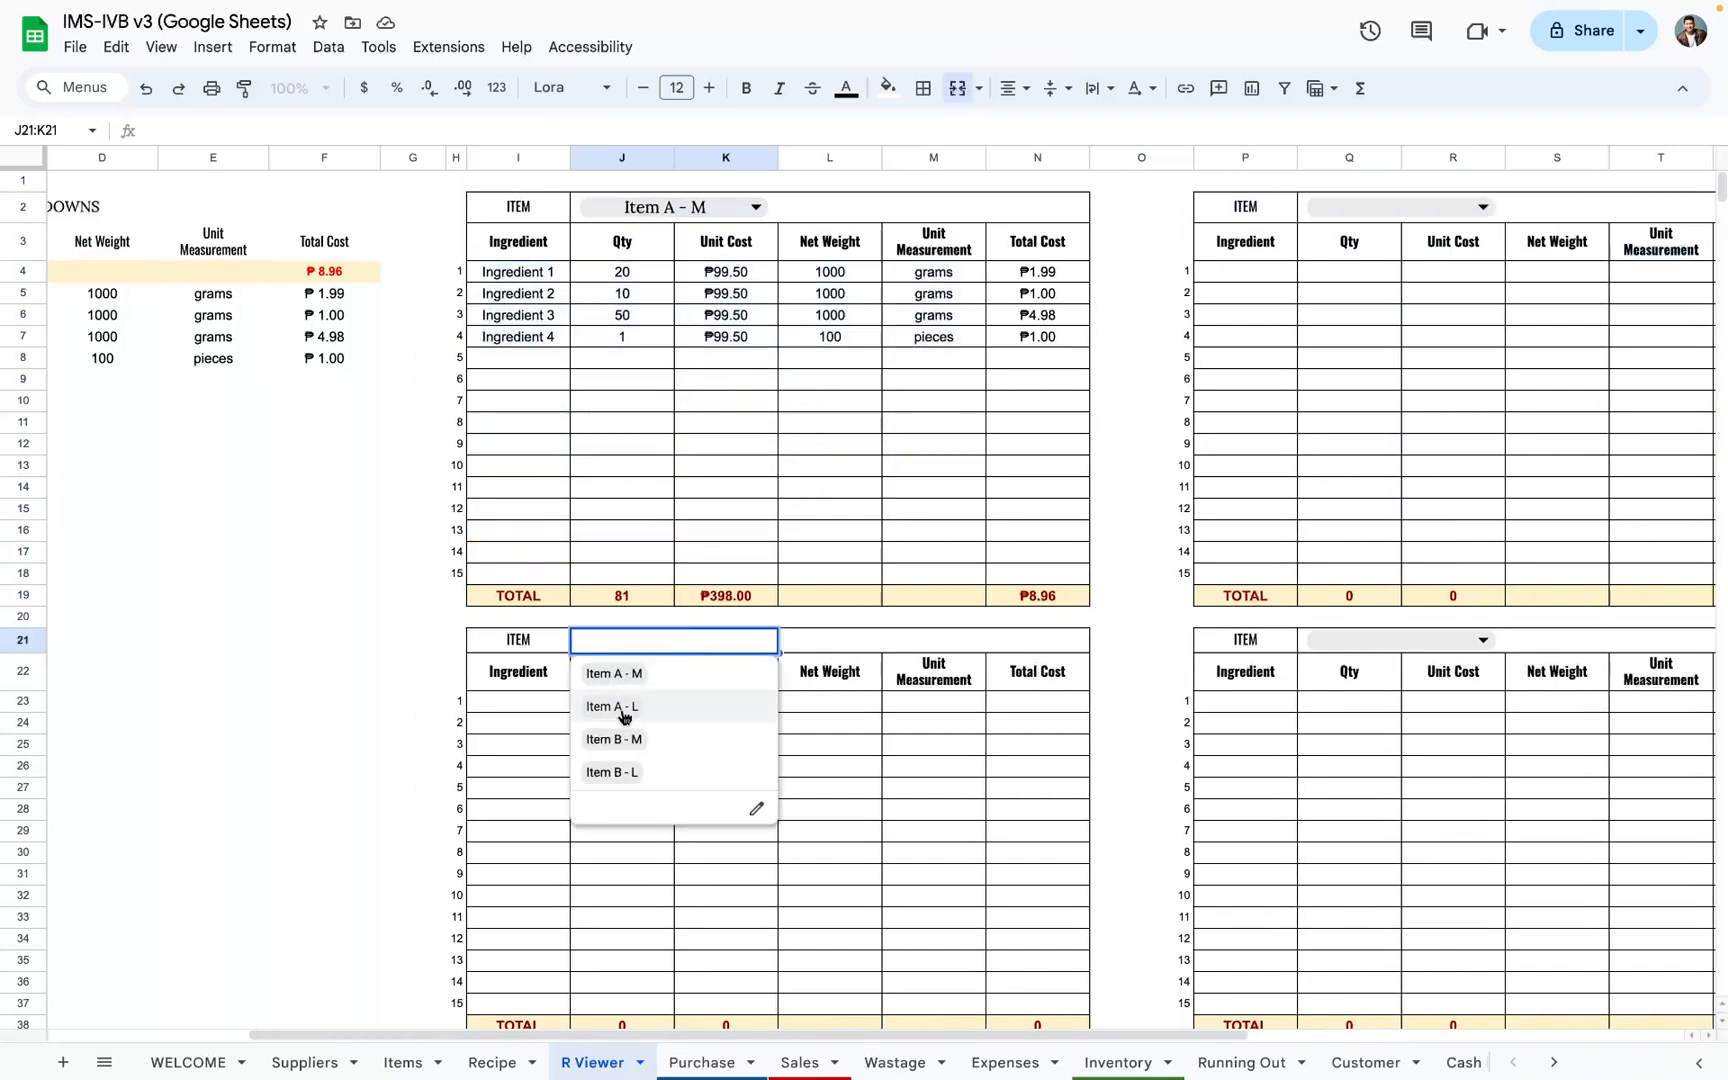
left_click(622, 709)
scroll(628, 660, "down", 1)
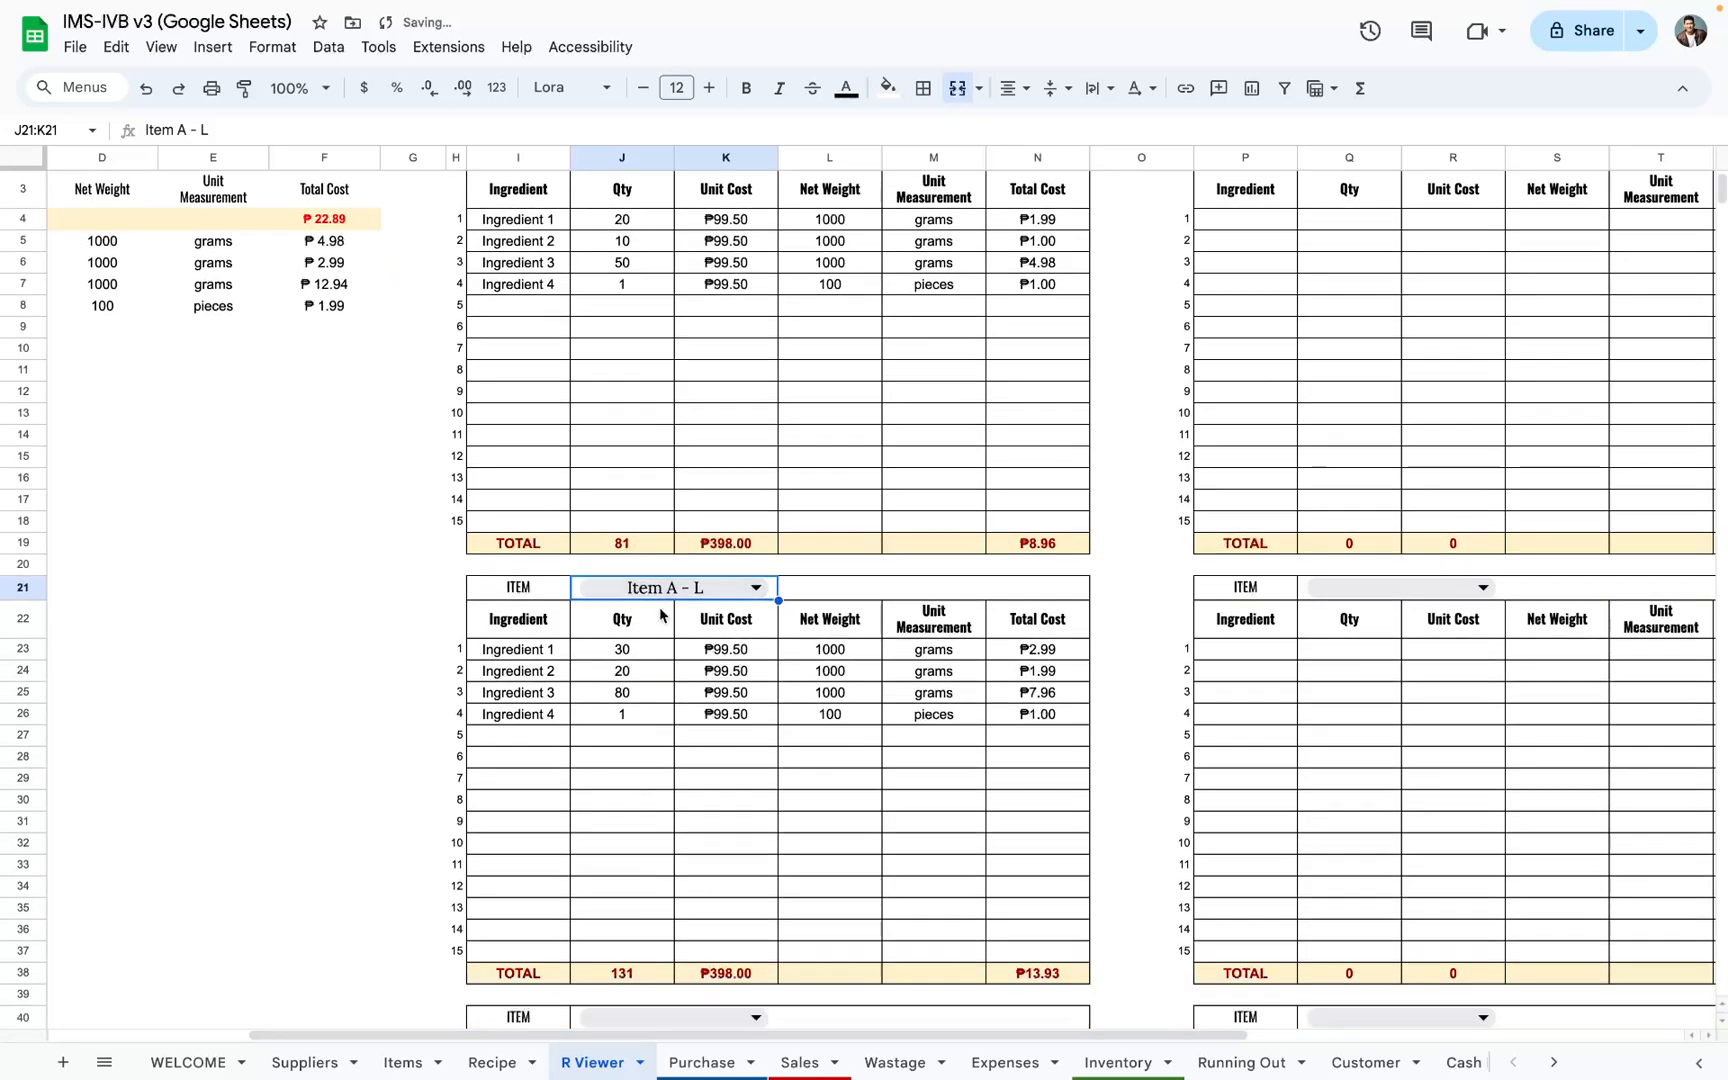
Step: Set the item of the R Viewer block in row 21 to Item B - M and inspect its first ingredient cell
left_click(658, 591)
left_click(655, 690)
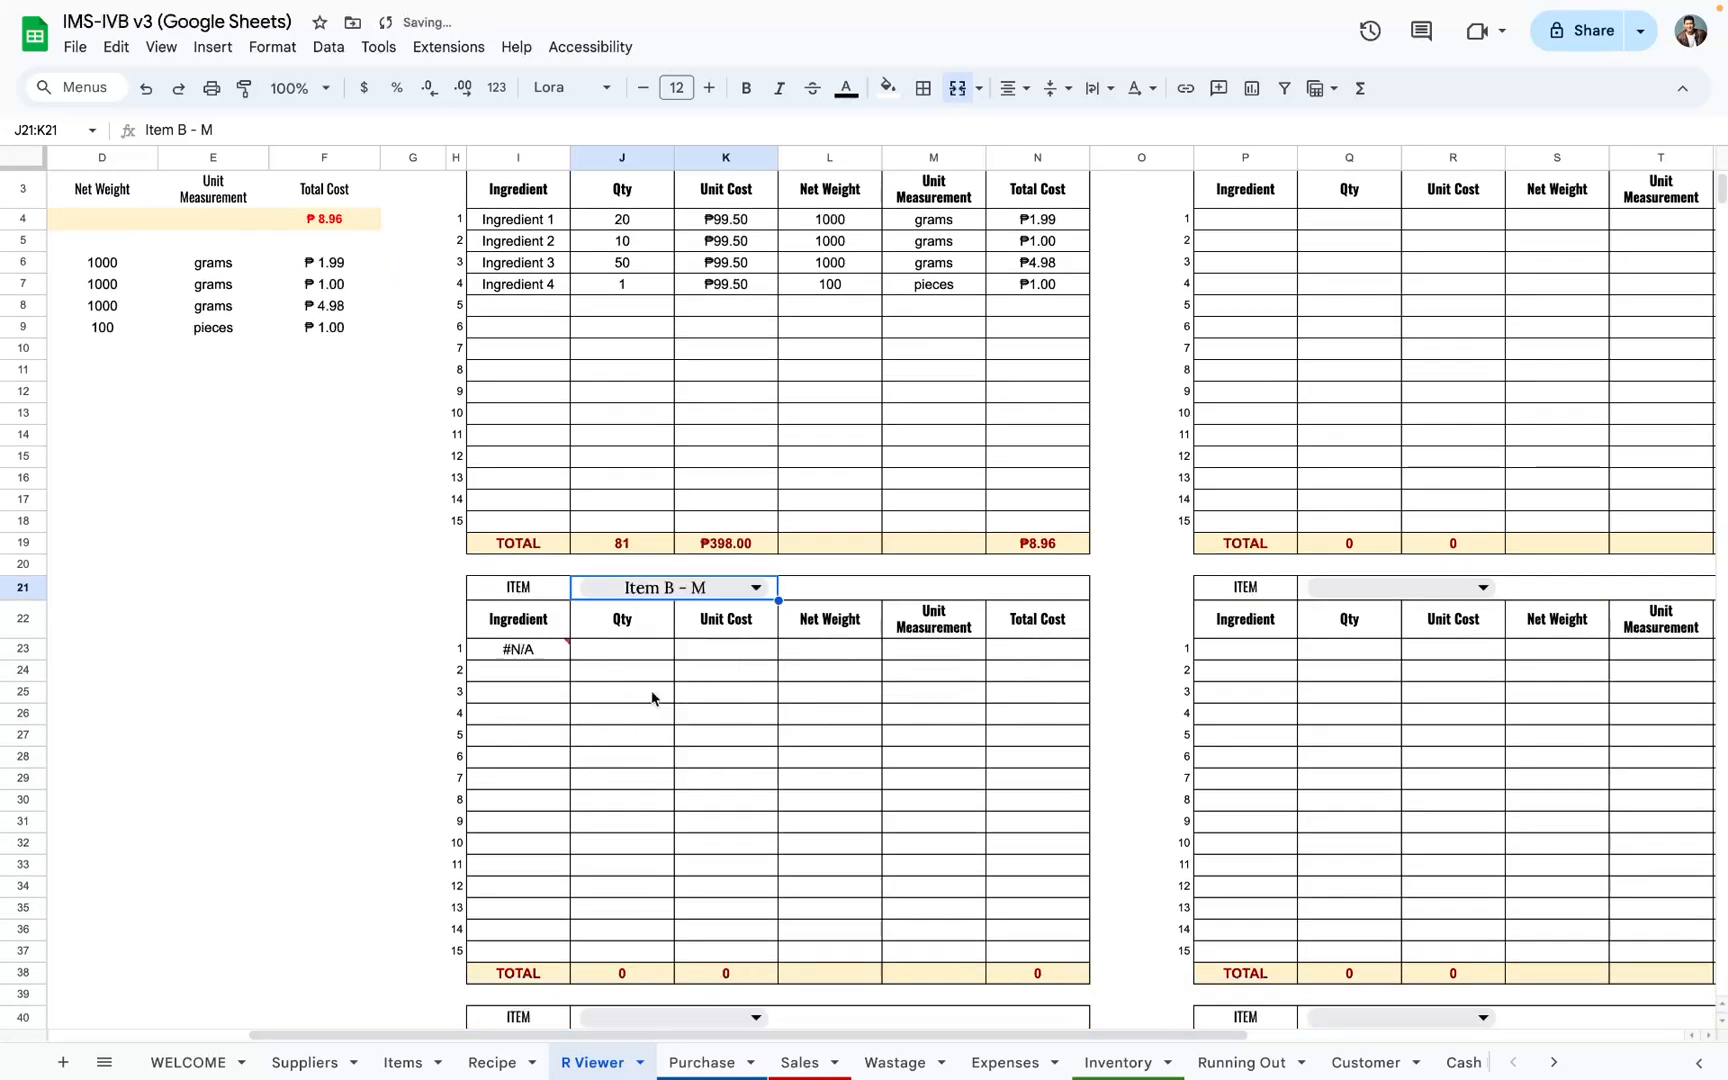
left_click(540, 650)
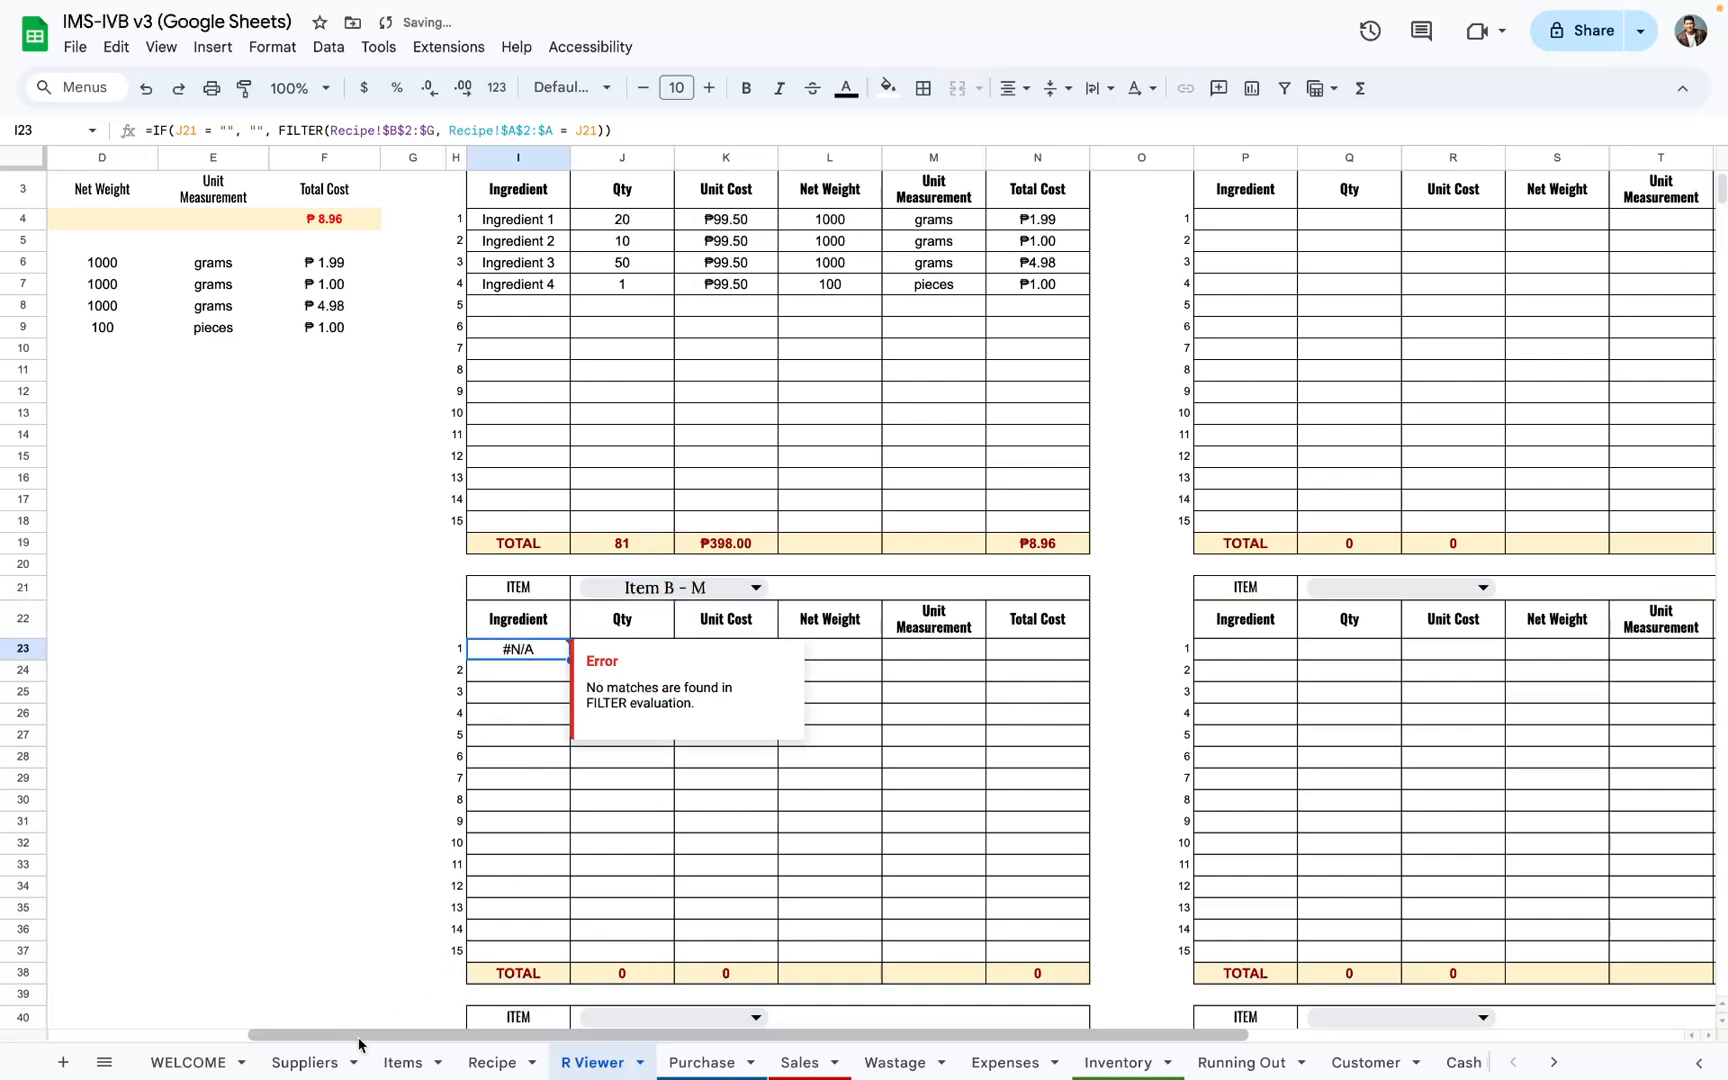
Step: Assign Item B - M as the item name in rows 16 to 19 of the Recipe sheet
left_click(405, 1061)
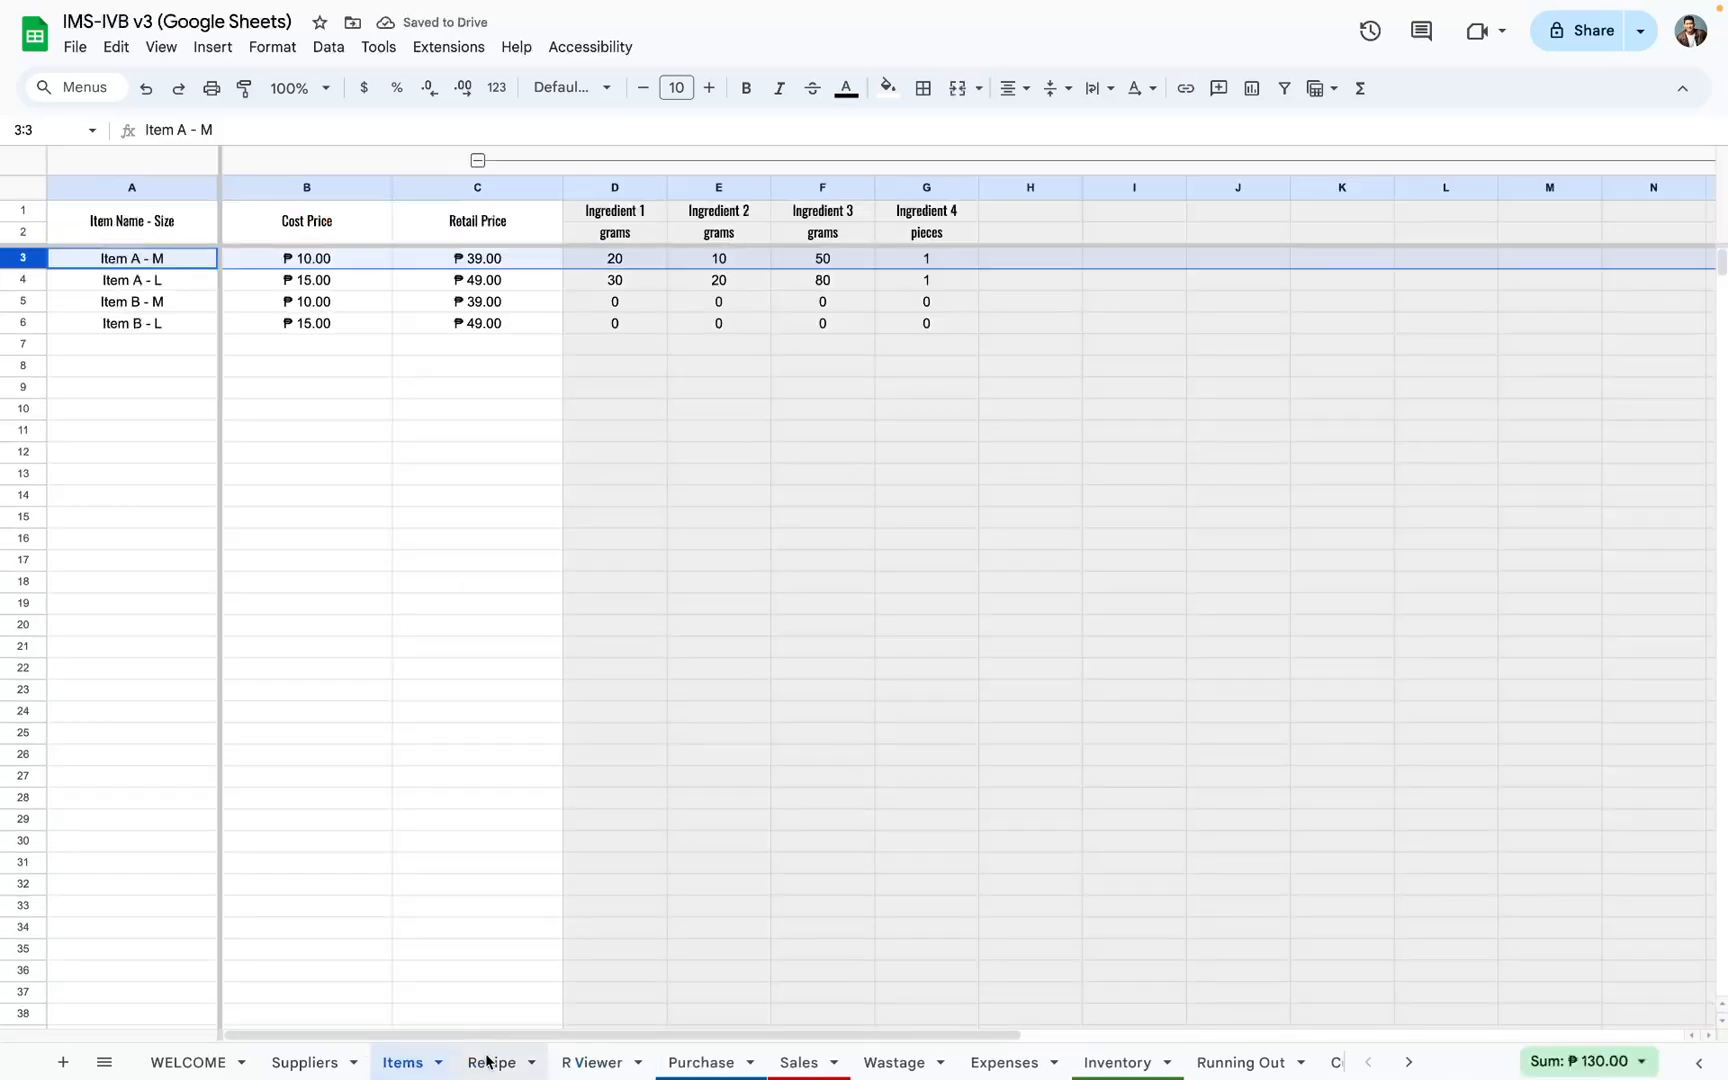
left_click(488, 1061)
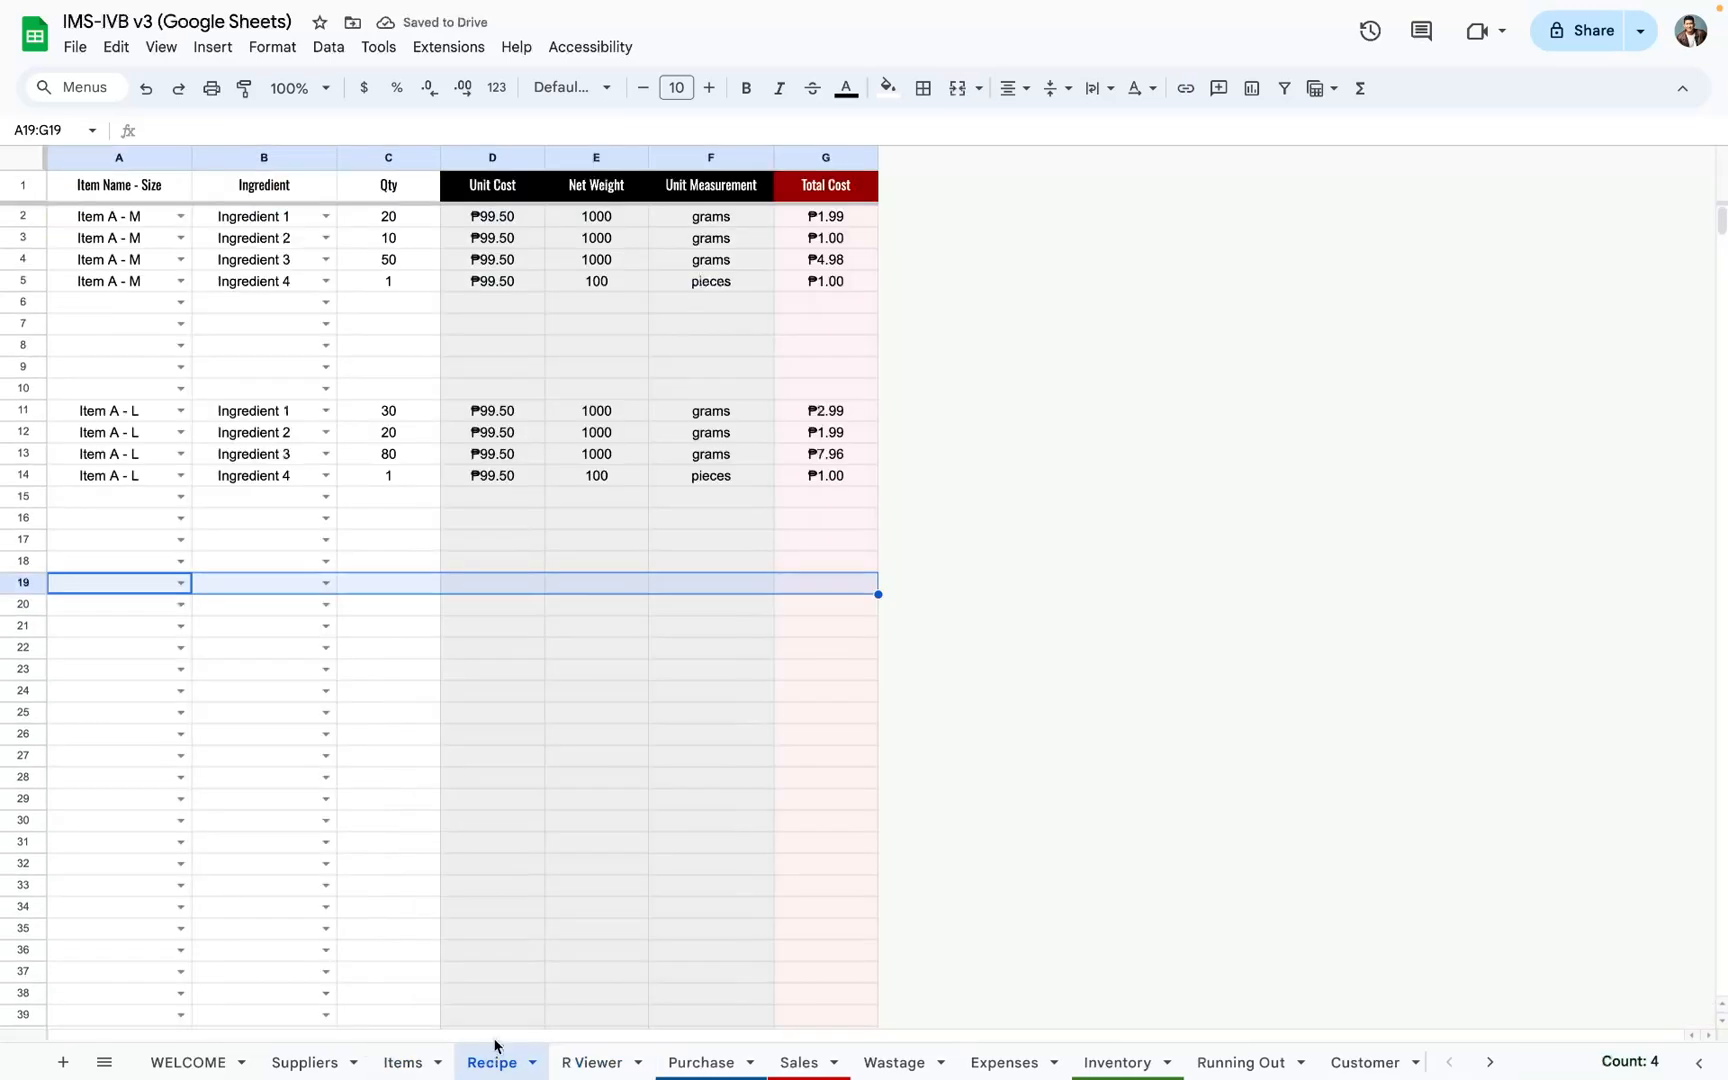
left_click(180, 518)
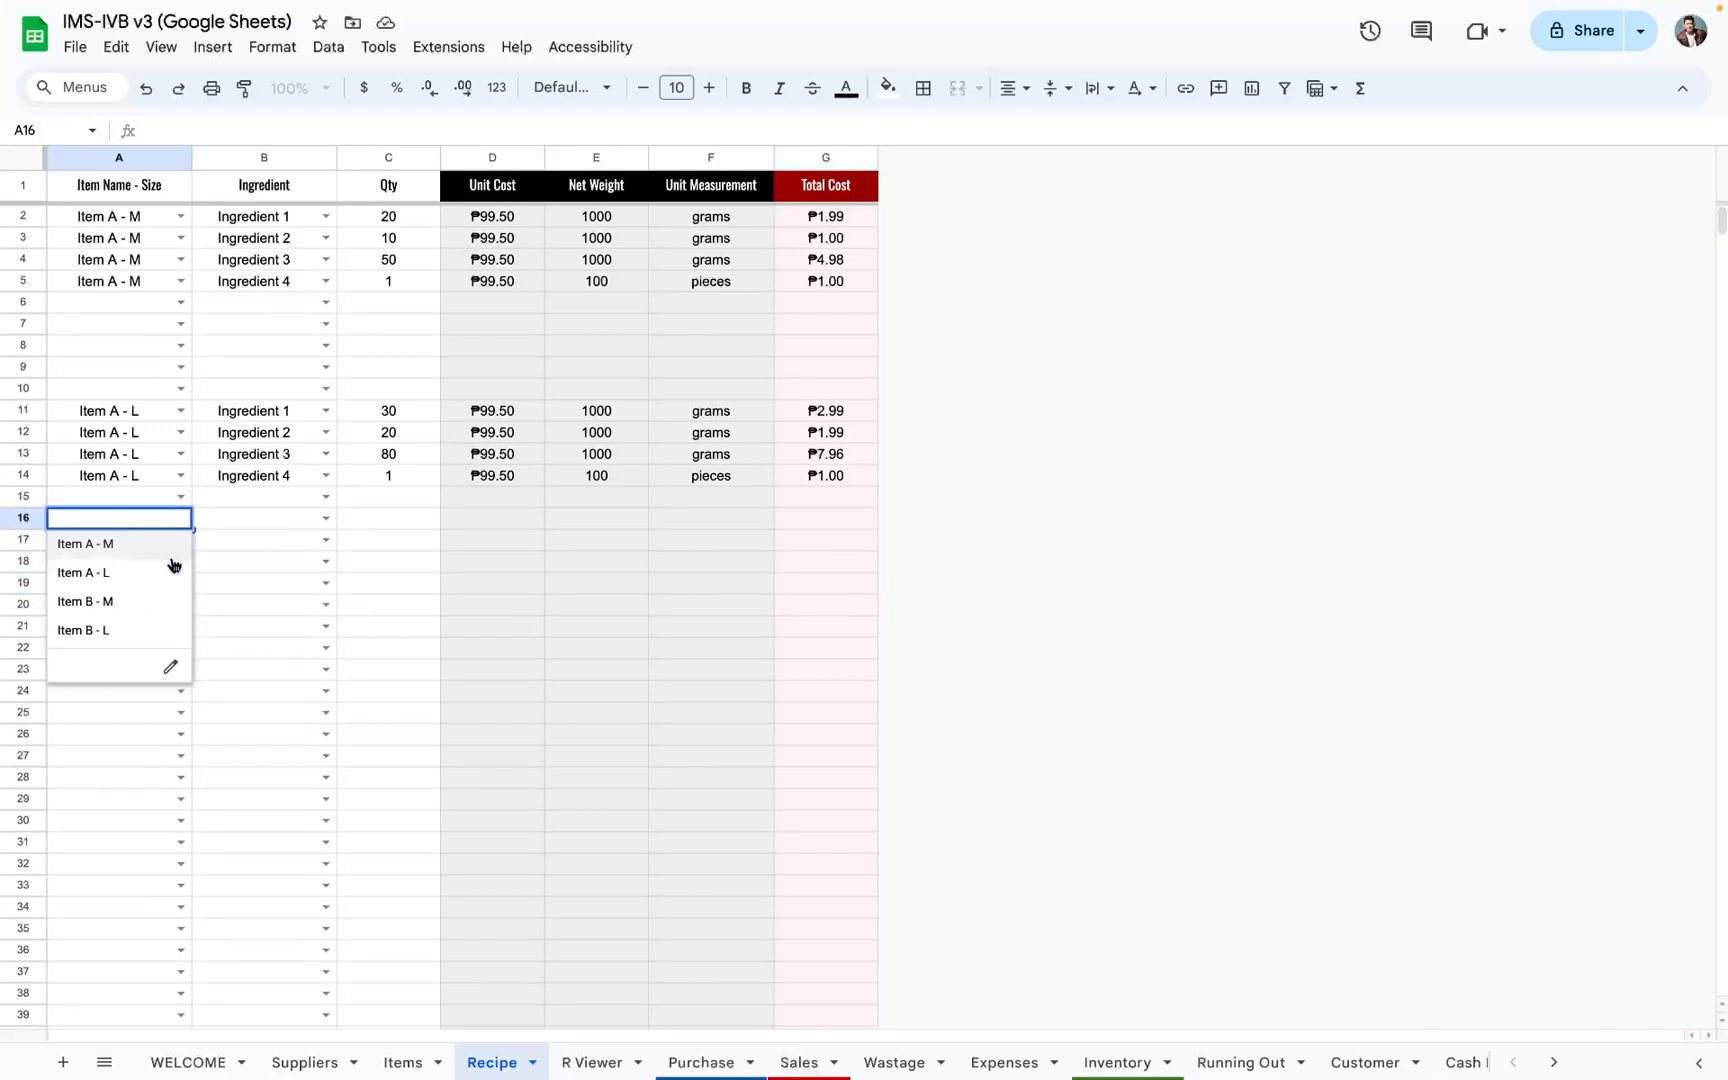
left_click(150, 602)
left_click(181, 540)
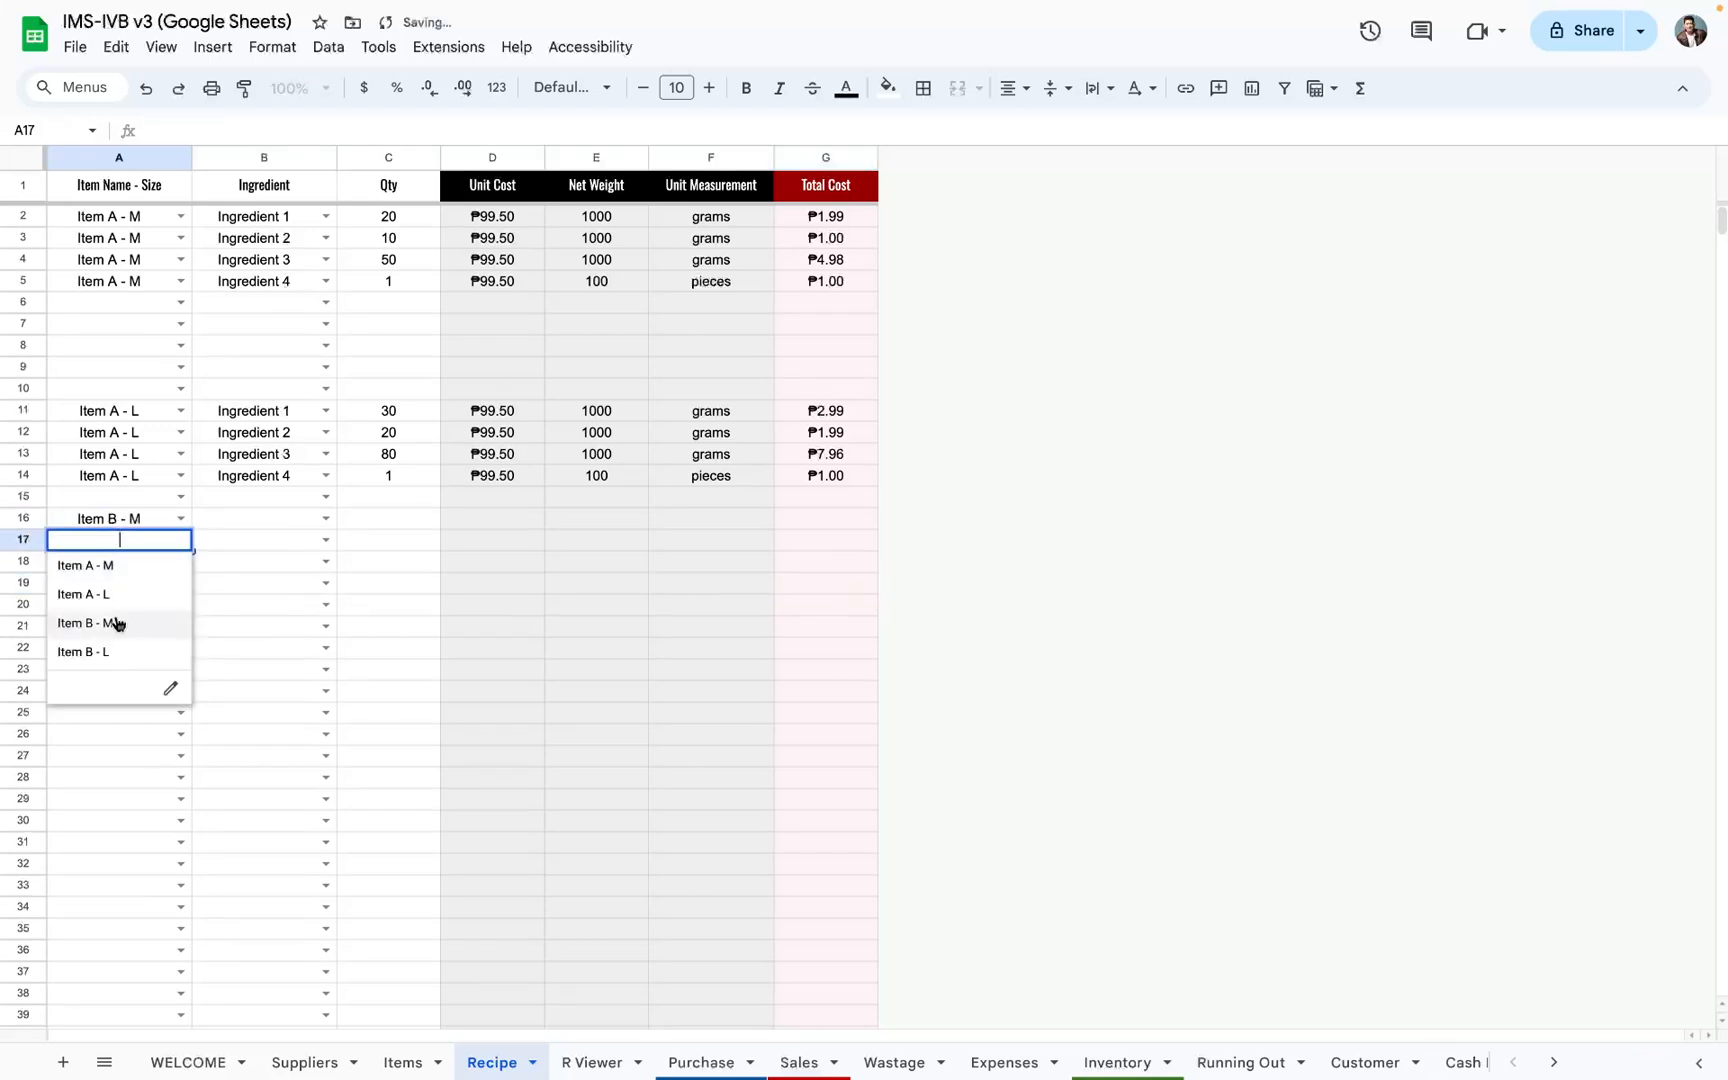
left_click(116, 621)
left_click(178, 561)
left_click(115, 645)
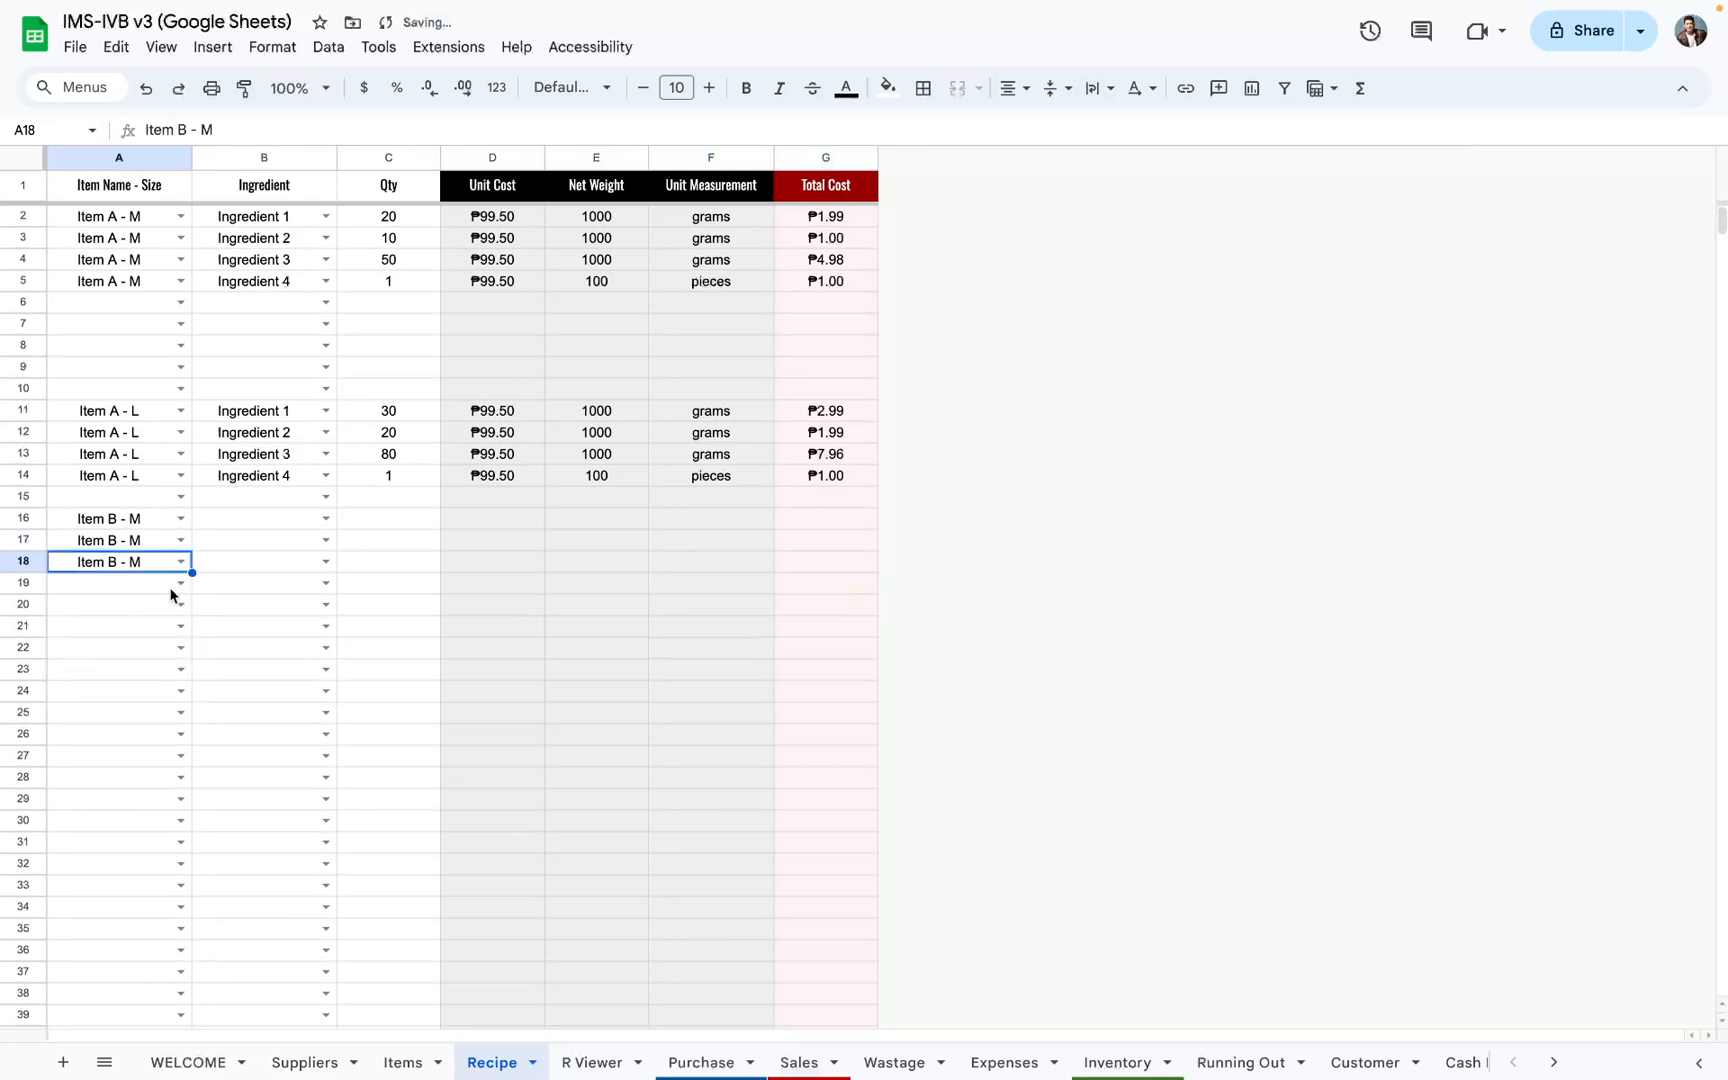
left_click(180, 583)
left_click(120, 667)
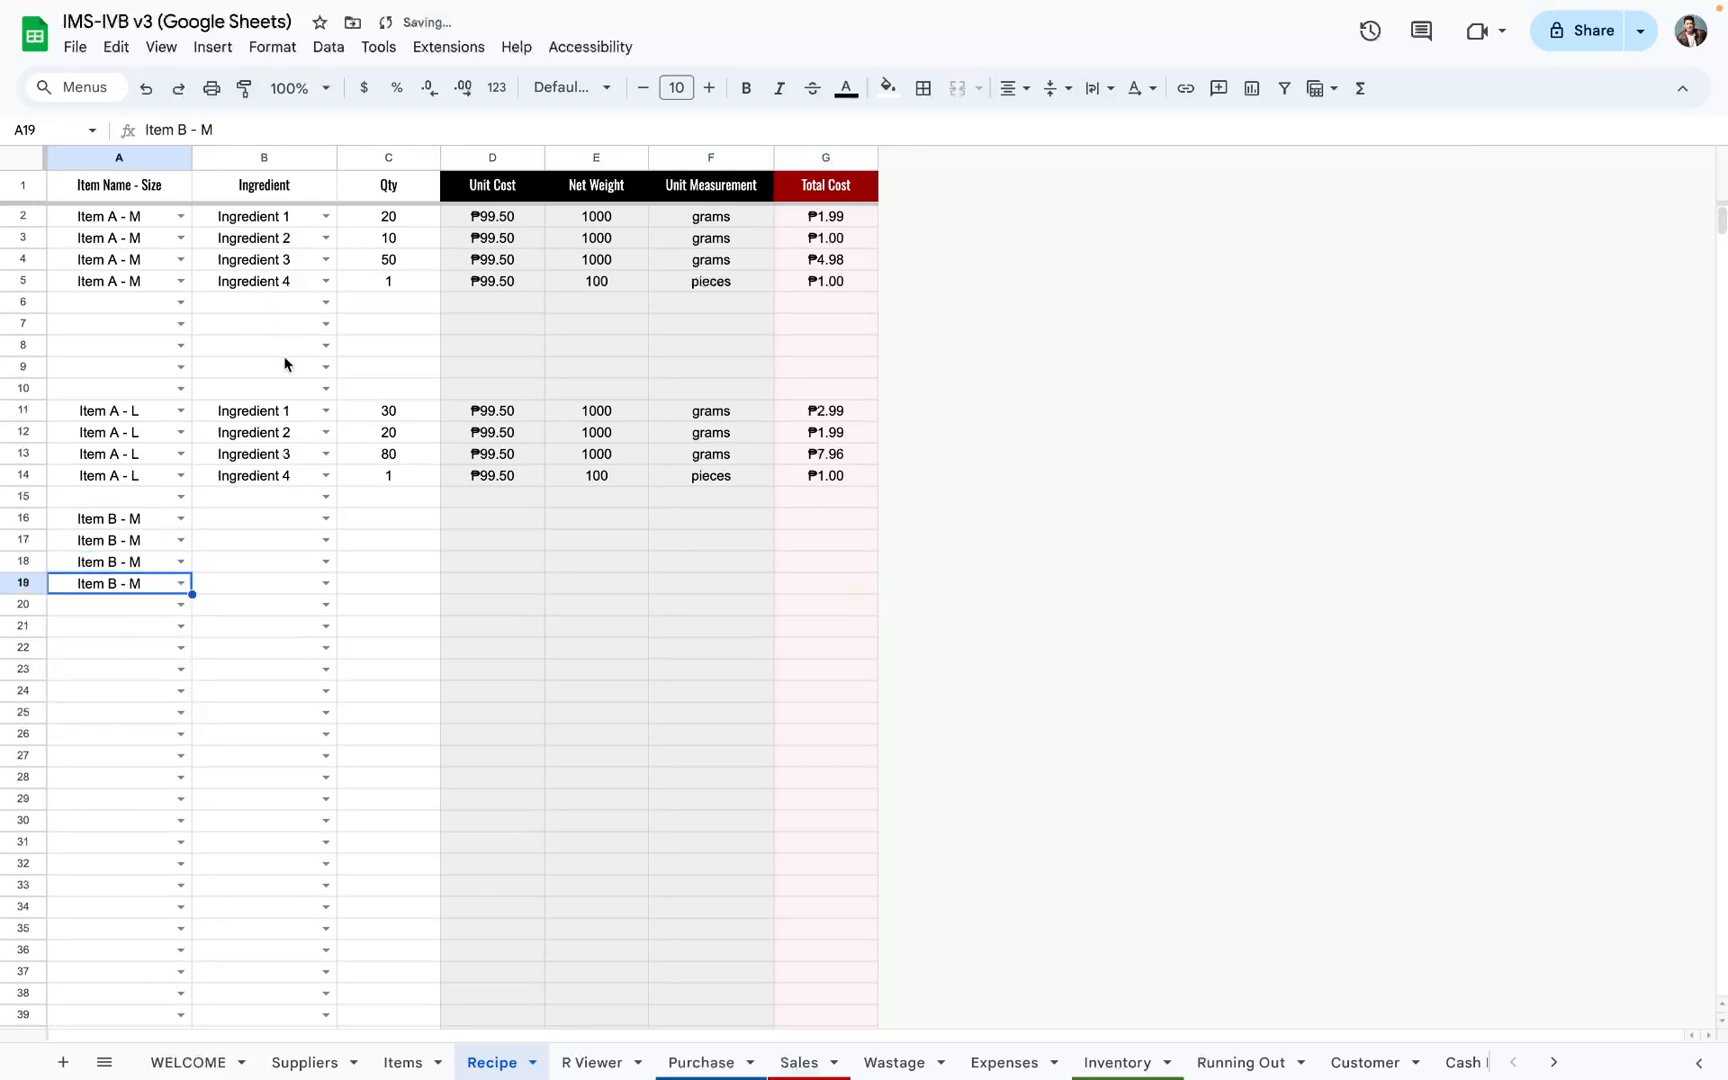
Step: Copy Item A - M's ingredients and quantities from B2:C5 into the Item B - M rows starting at B16
left_click(264, 416)
left_click(291, 222)
left_click(378, 275, "shift")
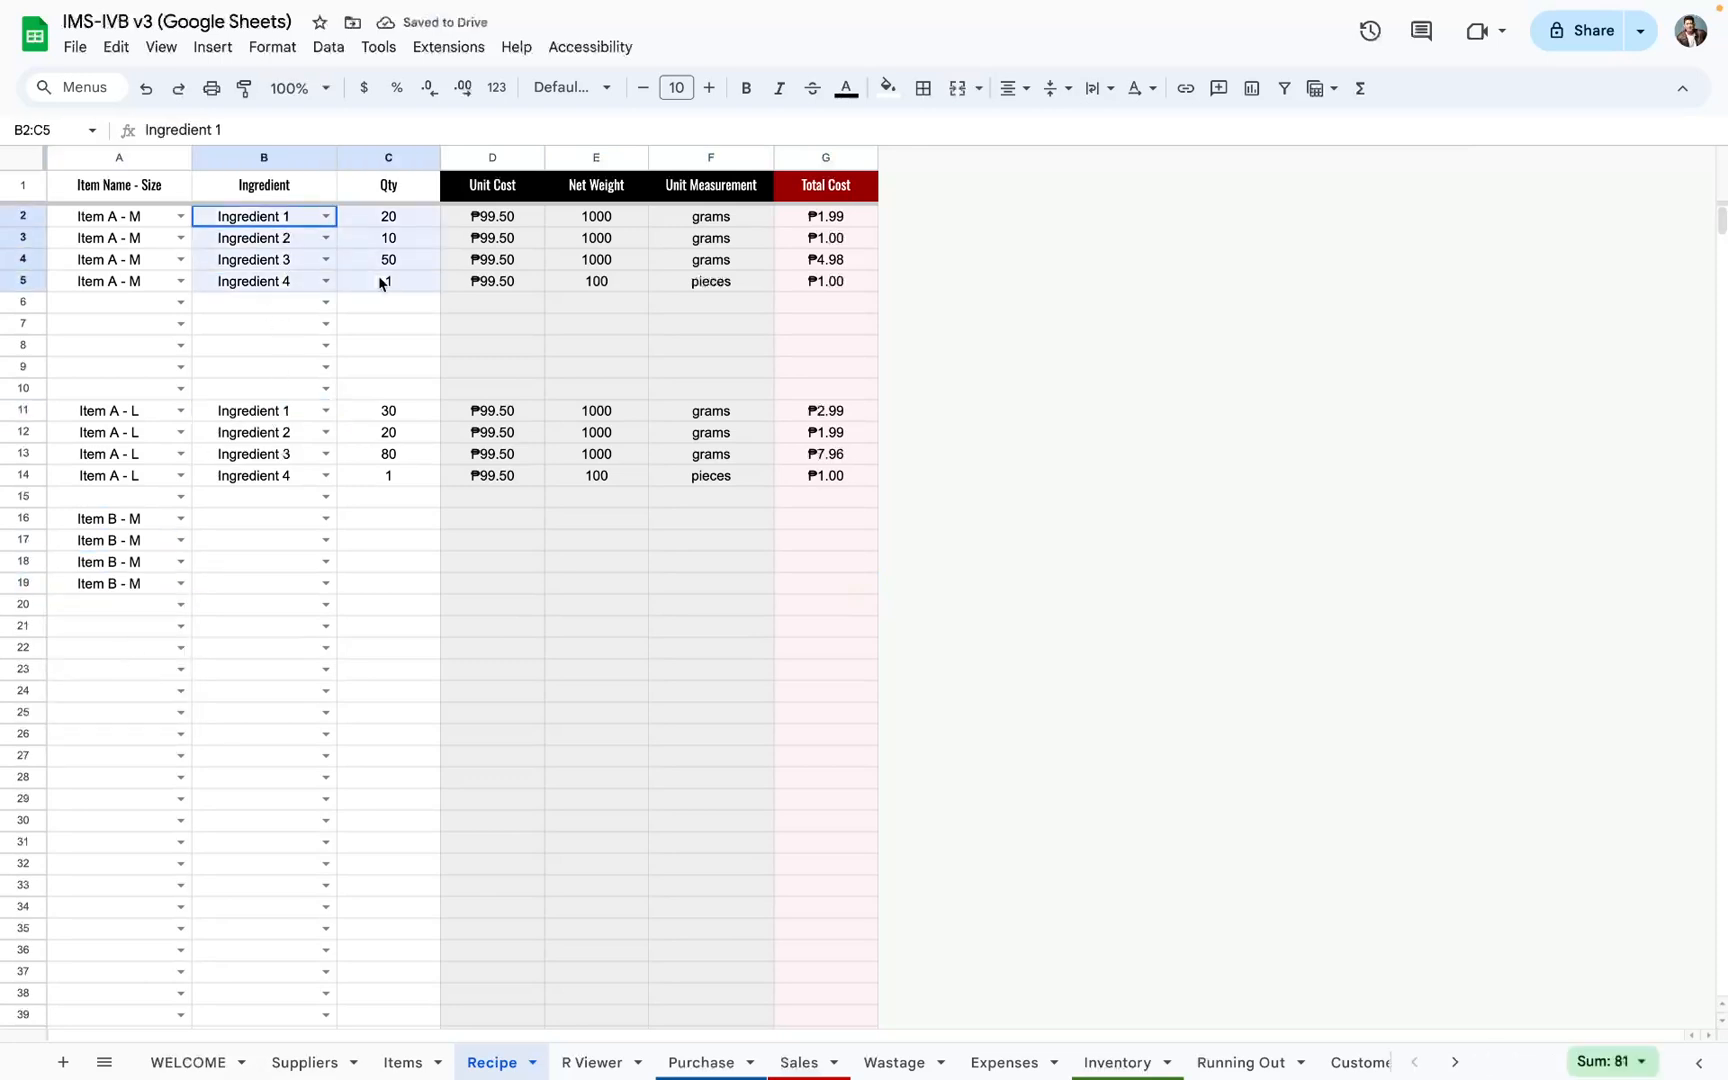
key("ctrl+c")
left_click(251, 521)
key("ctrl+v")
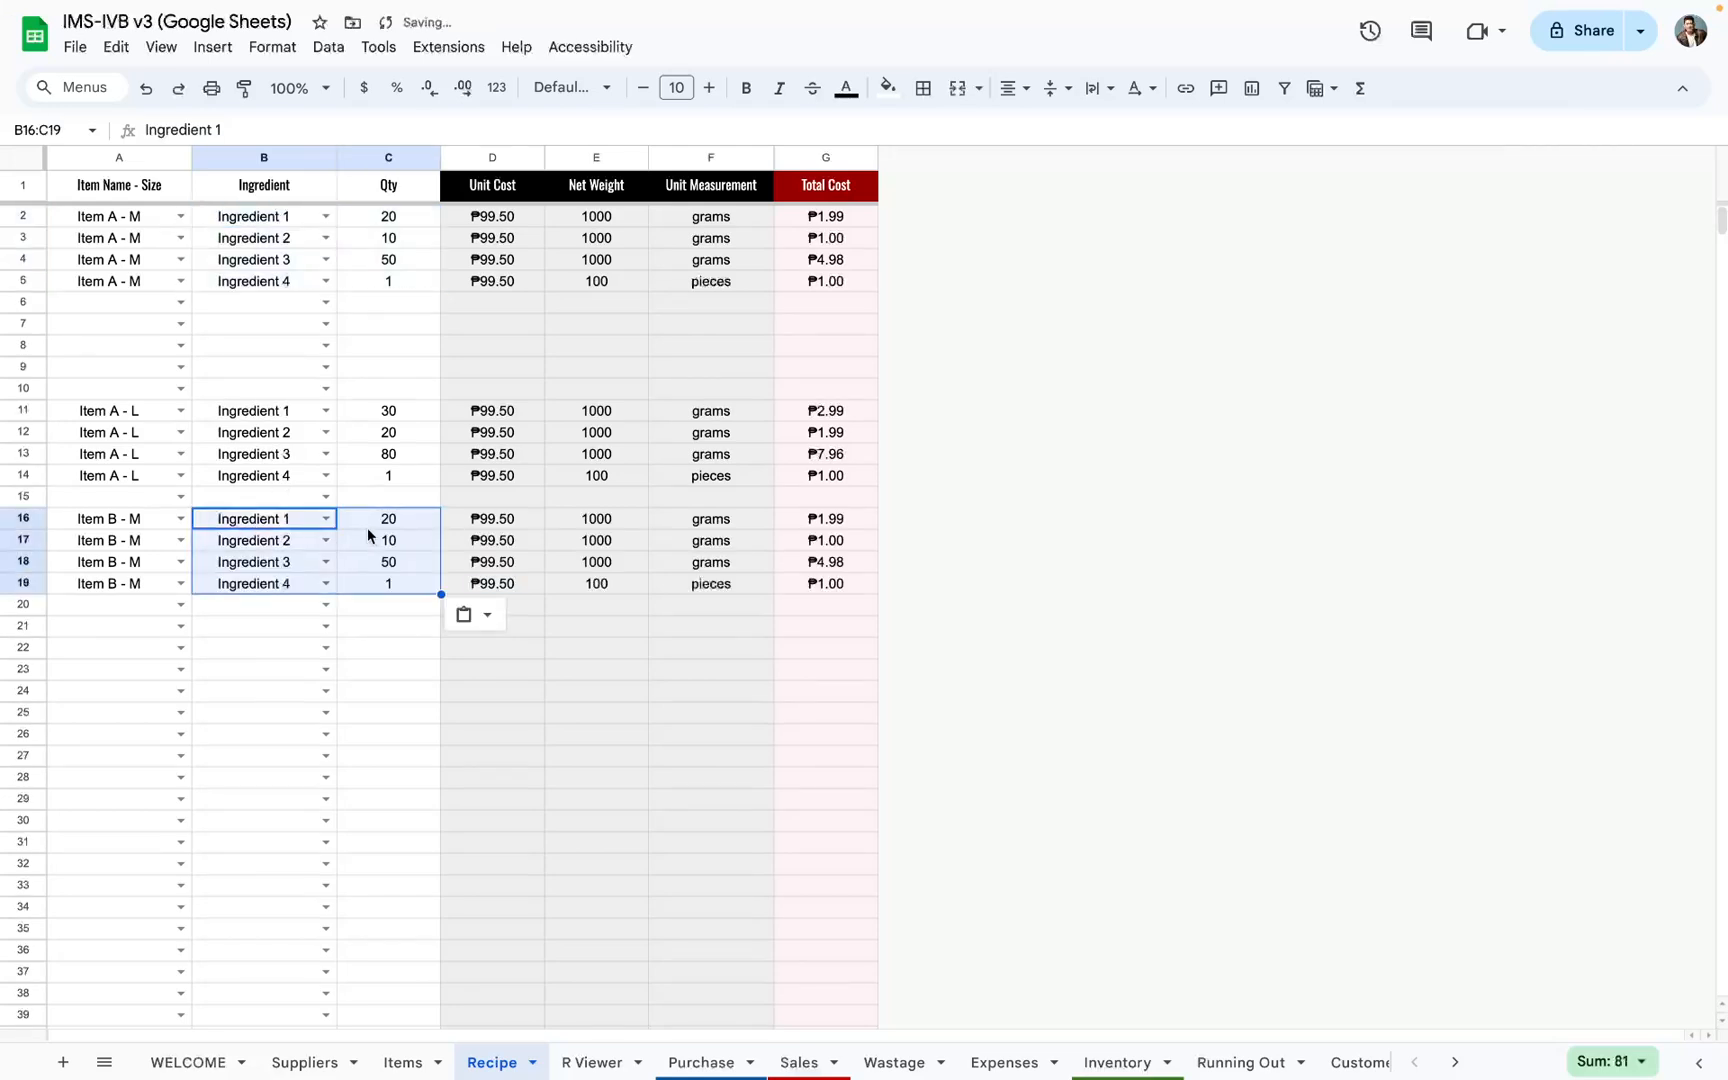
Step: Set Item B - M's quantities to 10 for Ingredient 1, 5 for Ingredient 2 and 40 for Ingredient 3
left_click(369, 522)
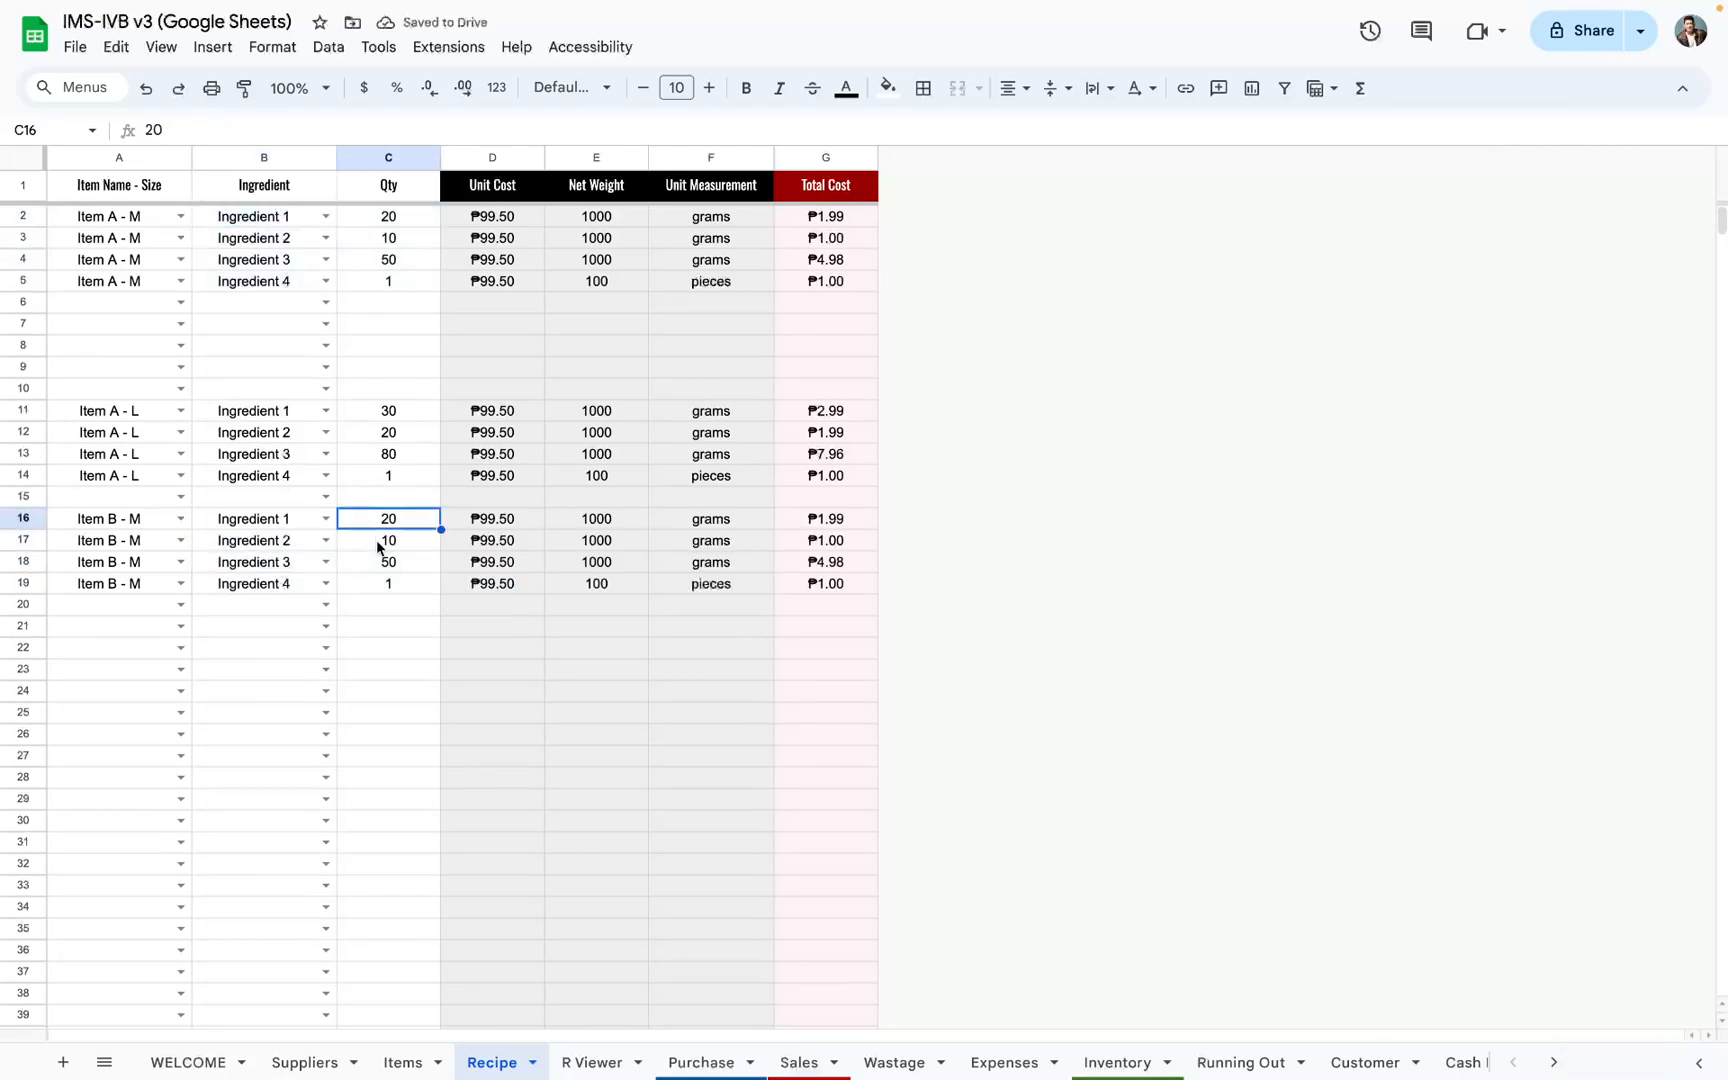
left_click(387, 564)
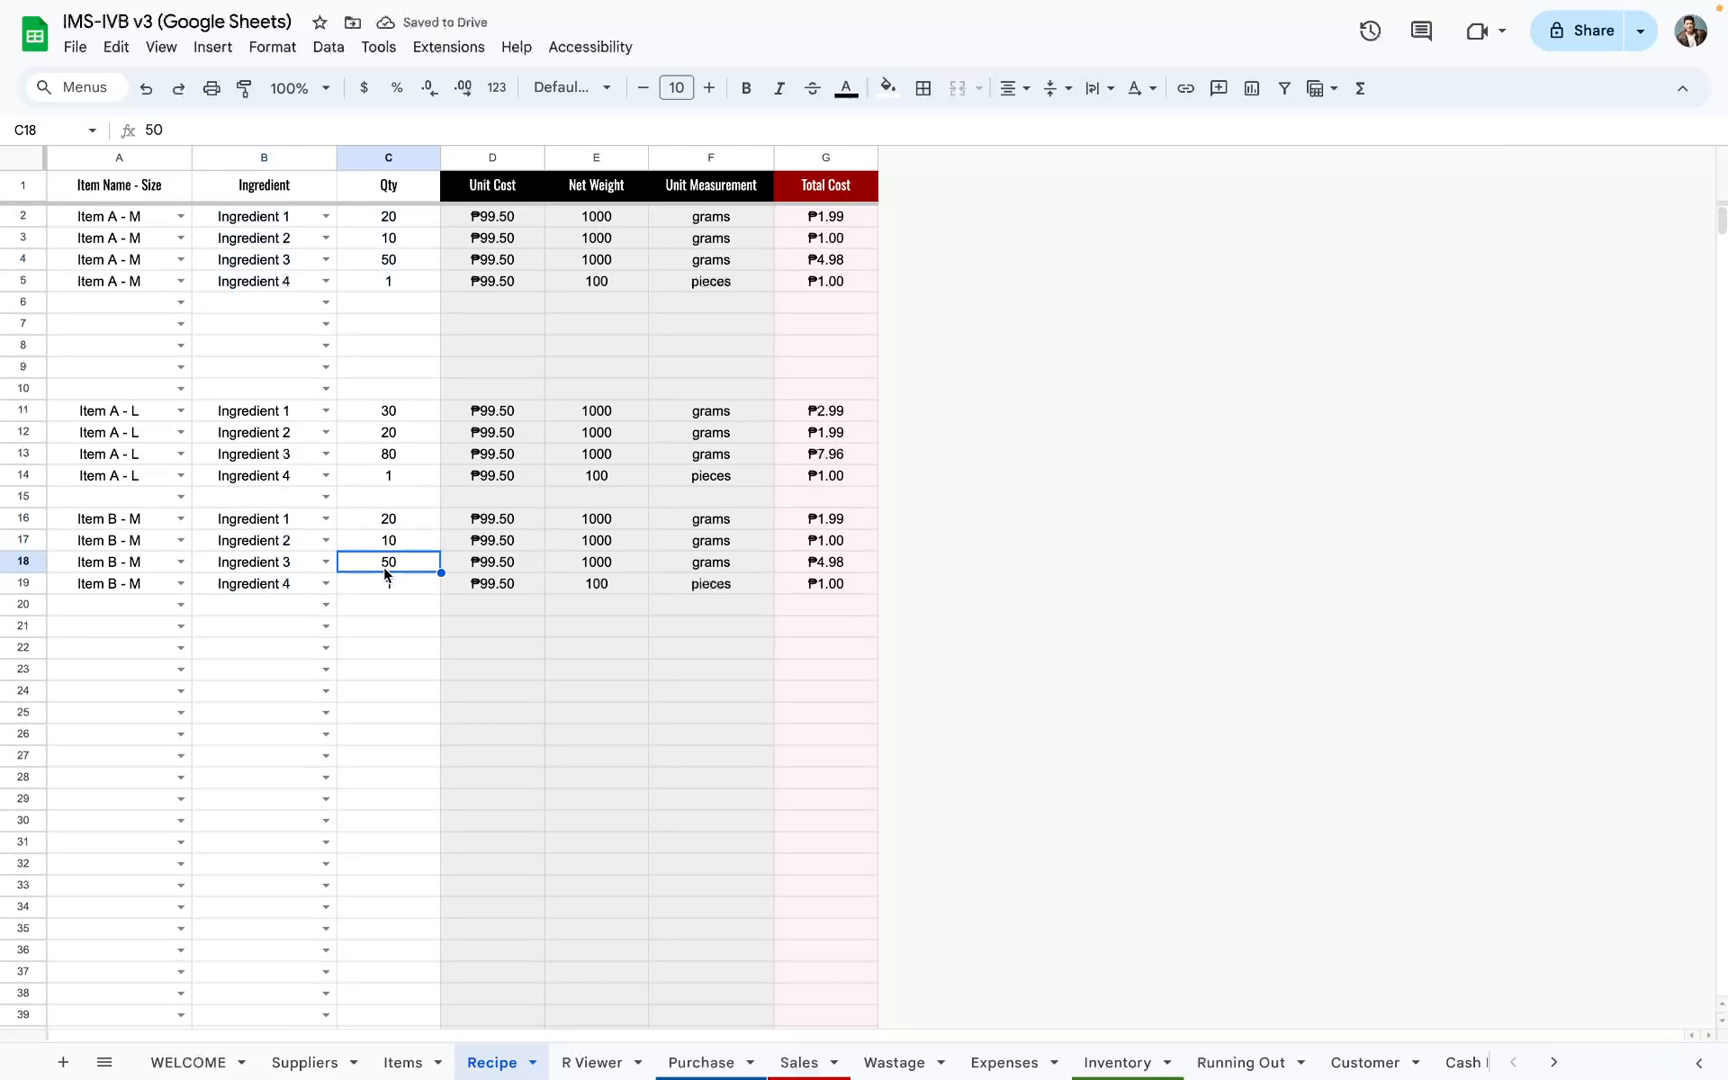
type("40")
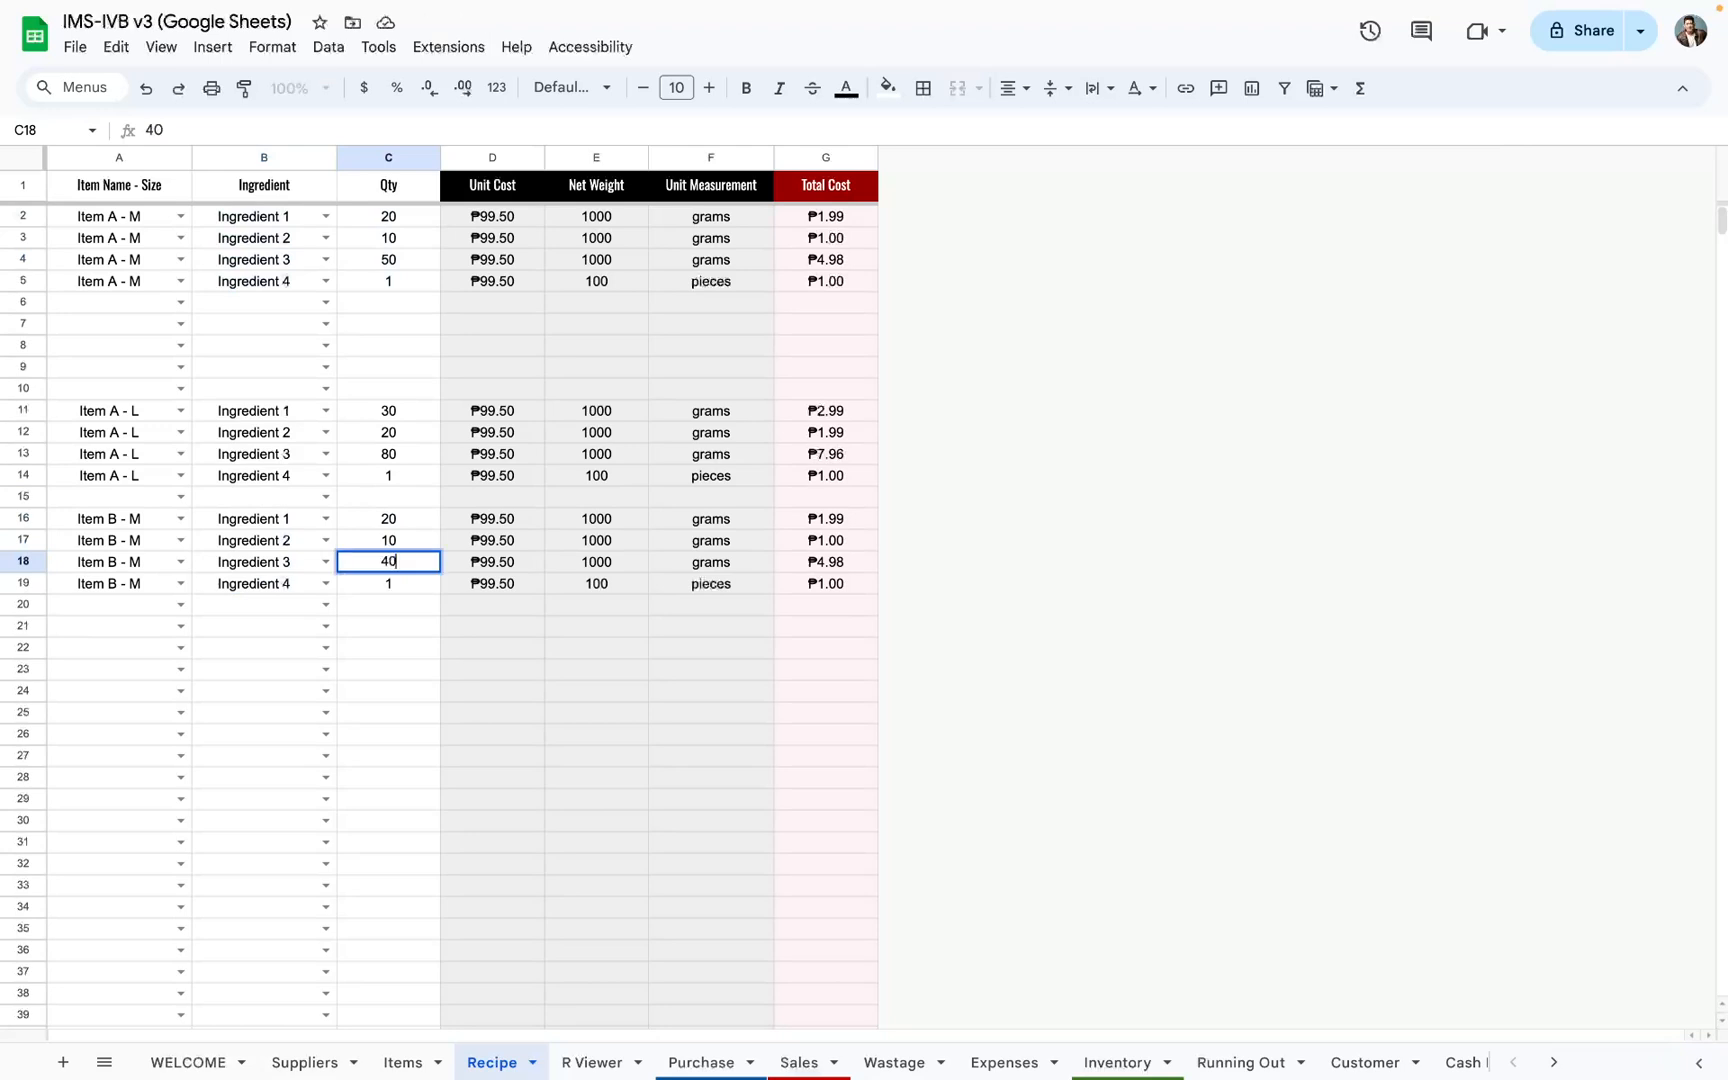
key("Return")
key("Up")
key("Up")
key("Delete")
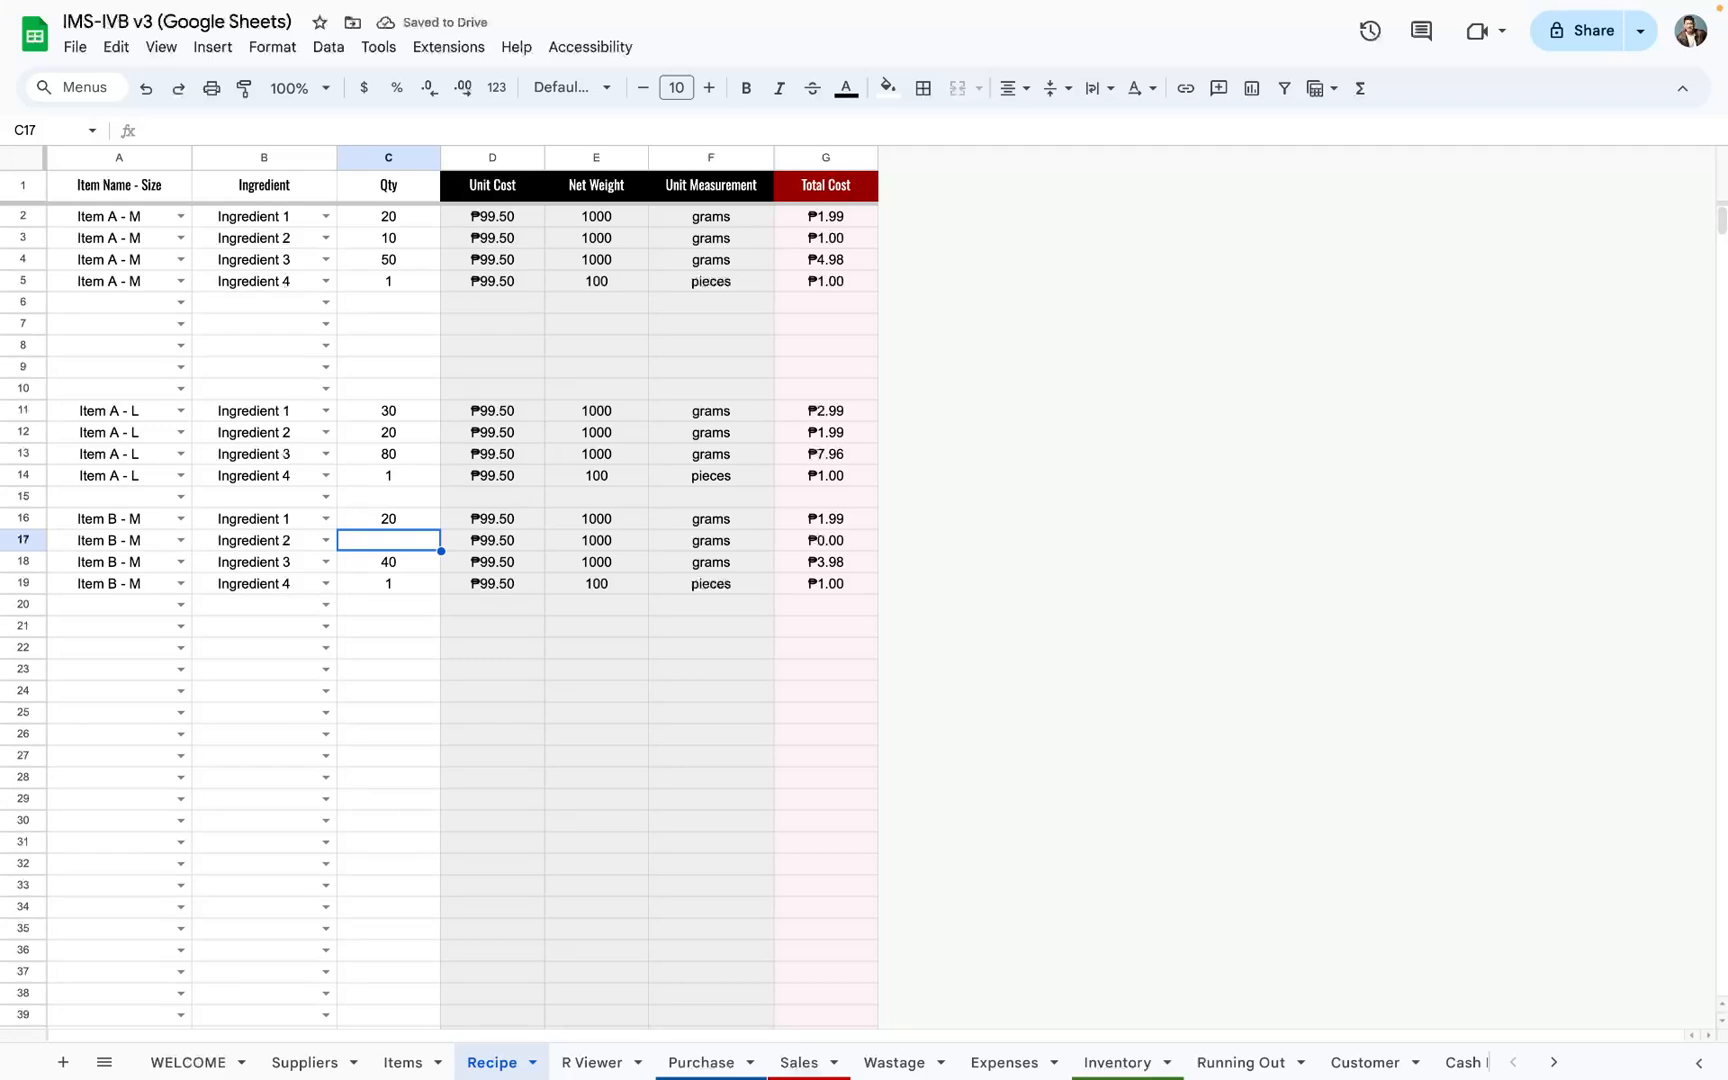
type("5")
key("Return")
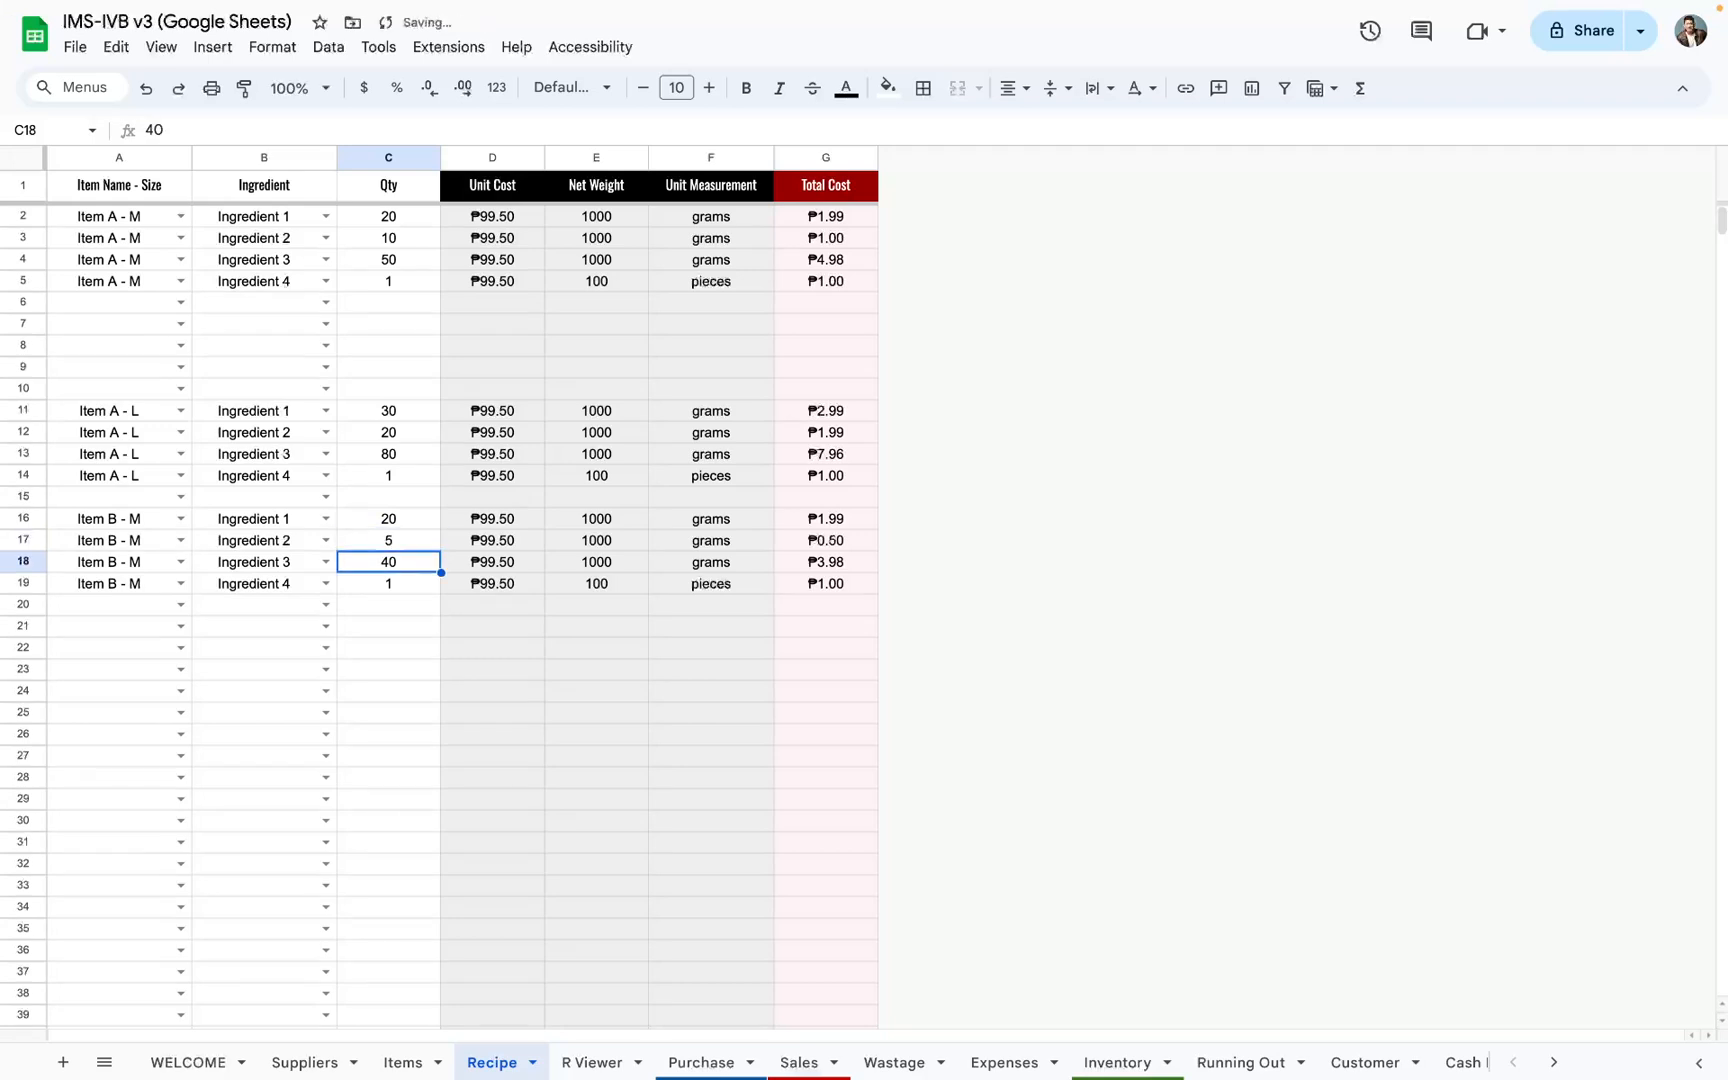
left_click(388, 526)
type("10")
key("Tab")
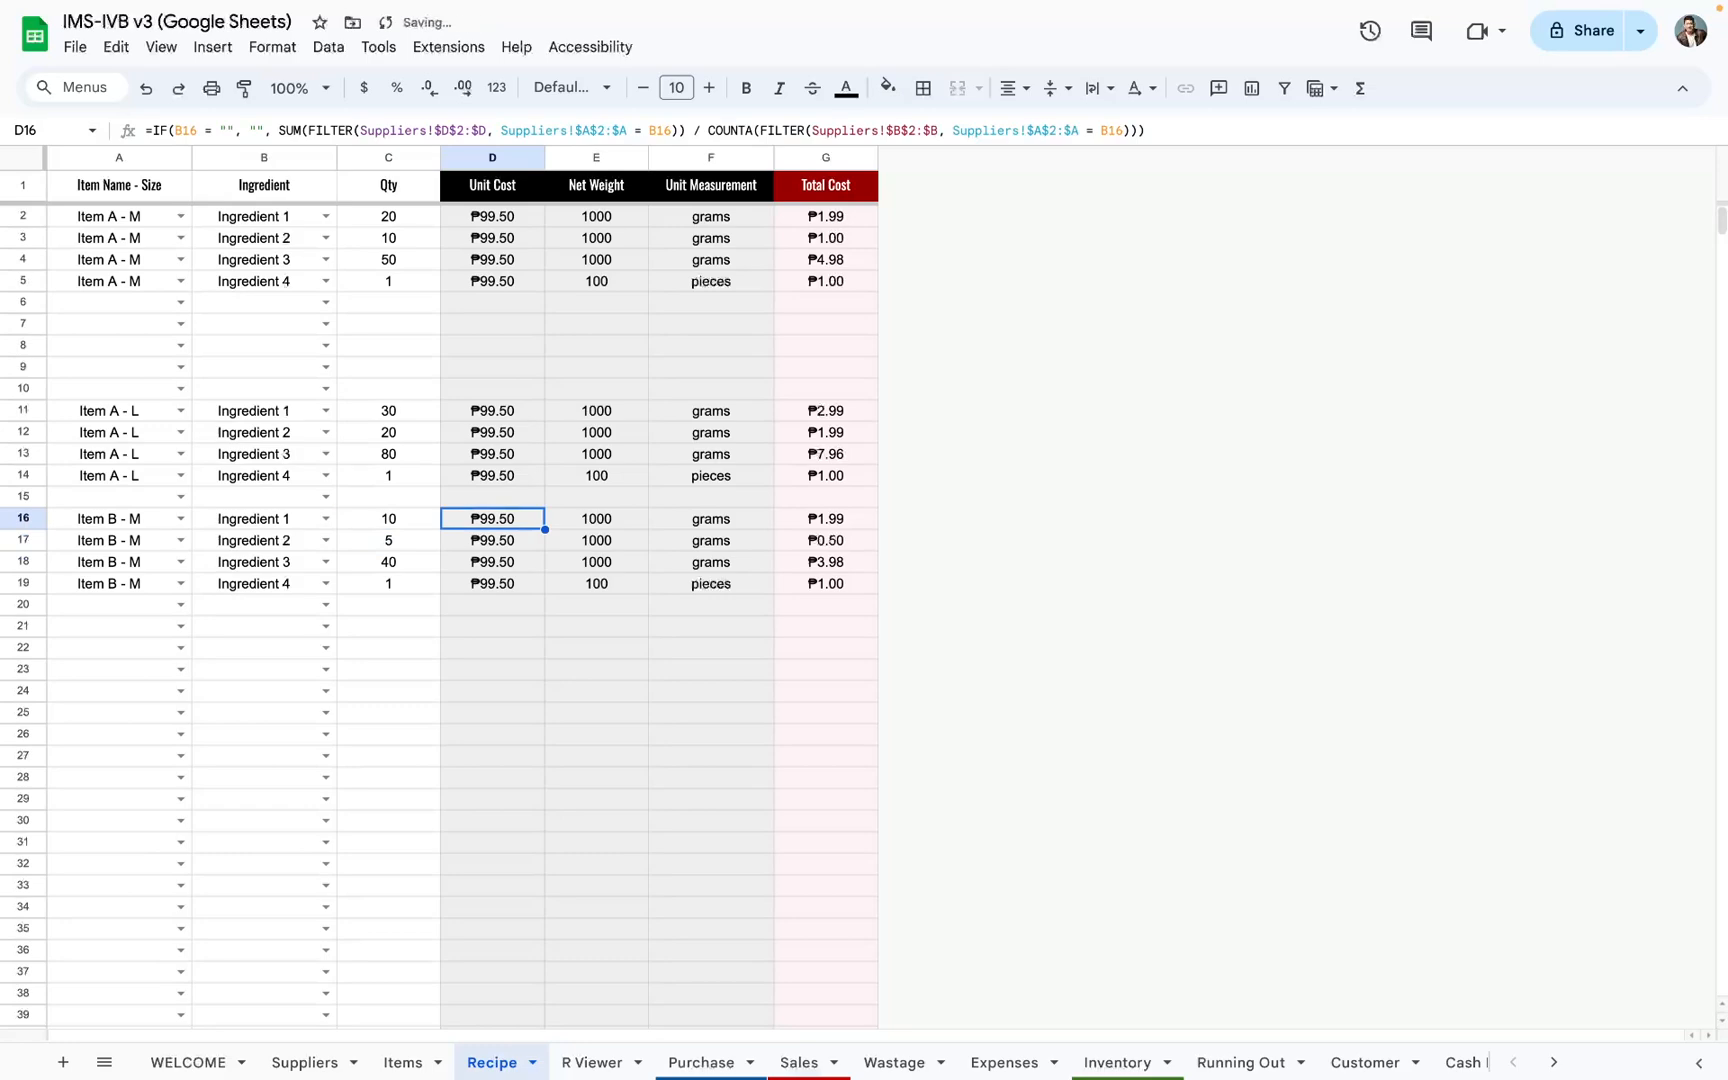
Step: Review Item B - M's ingredient quantities and costs in its R Viewer block
left_click(585, 1064)
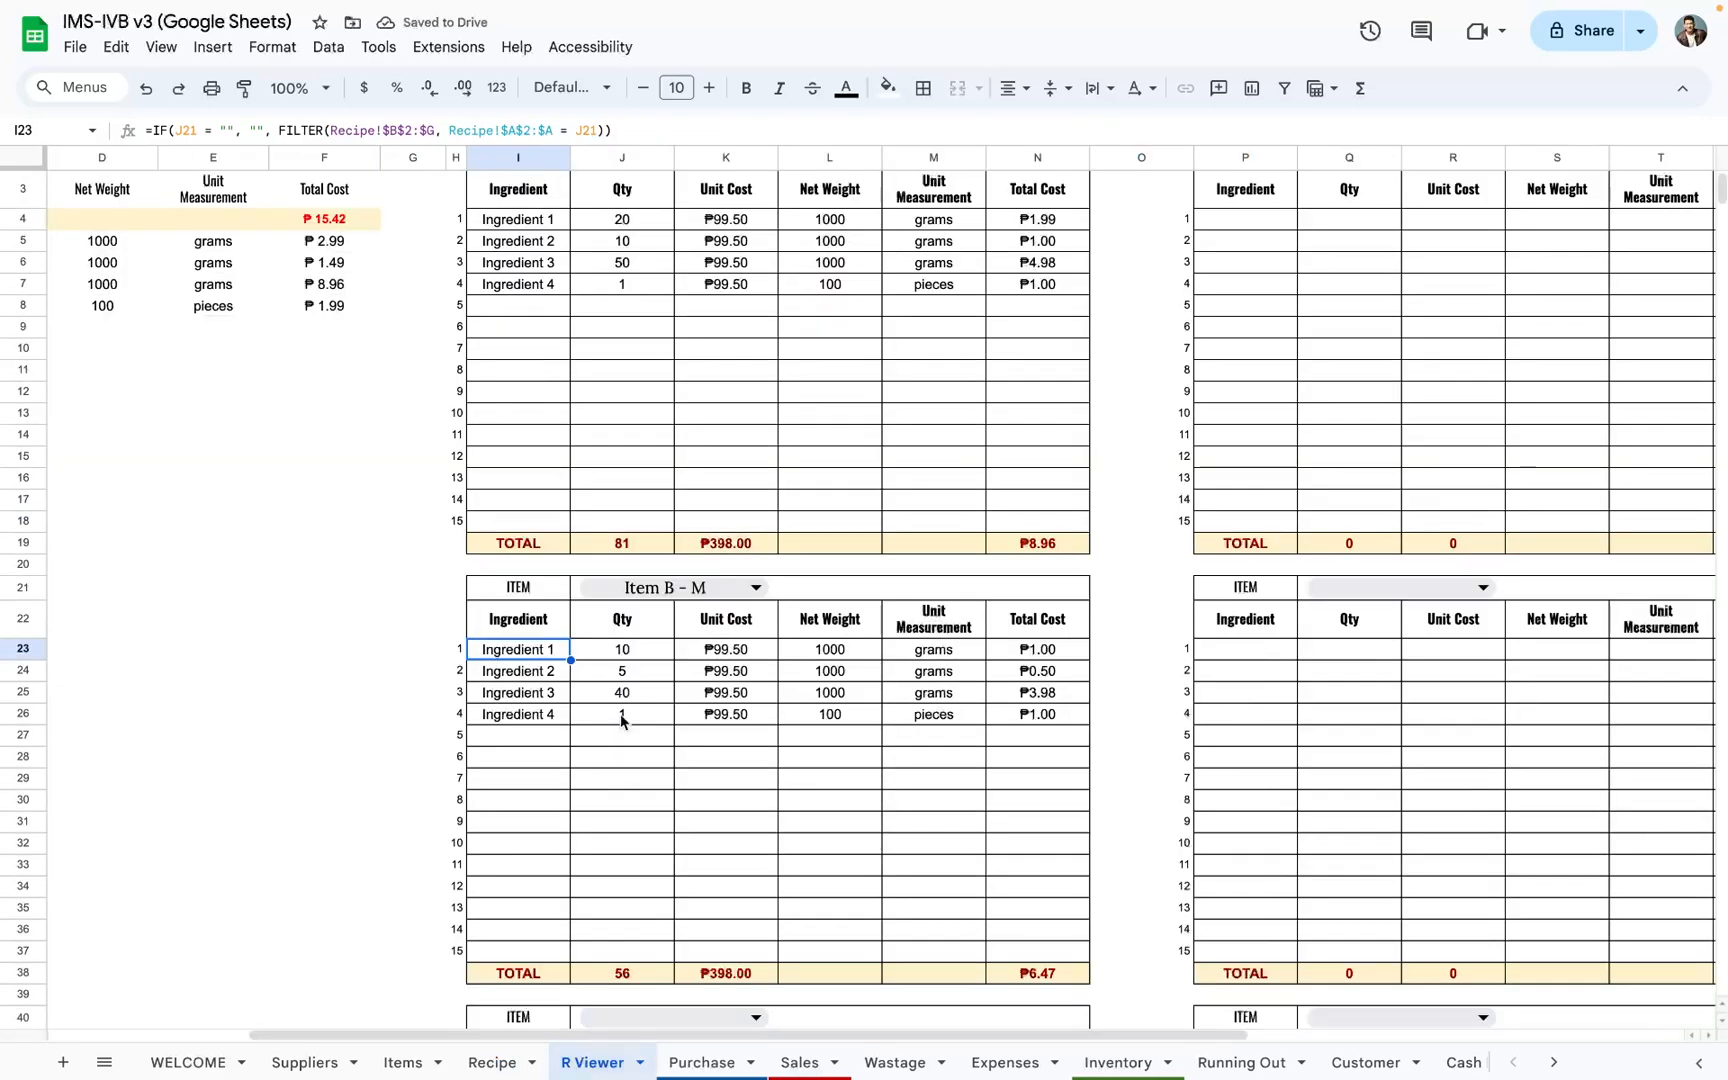
left_click_drag(520, 652, 1040, 930)
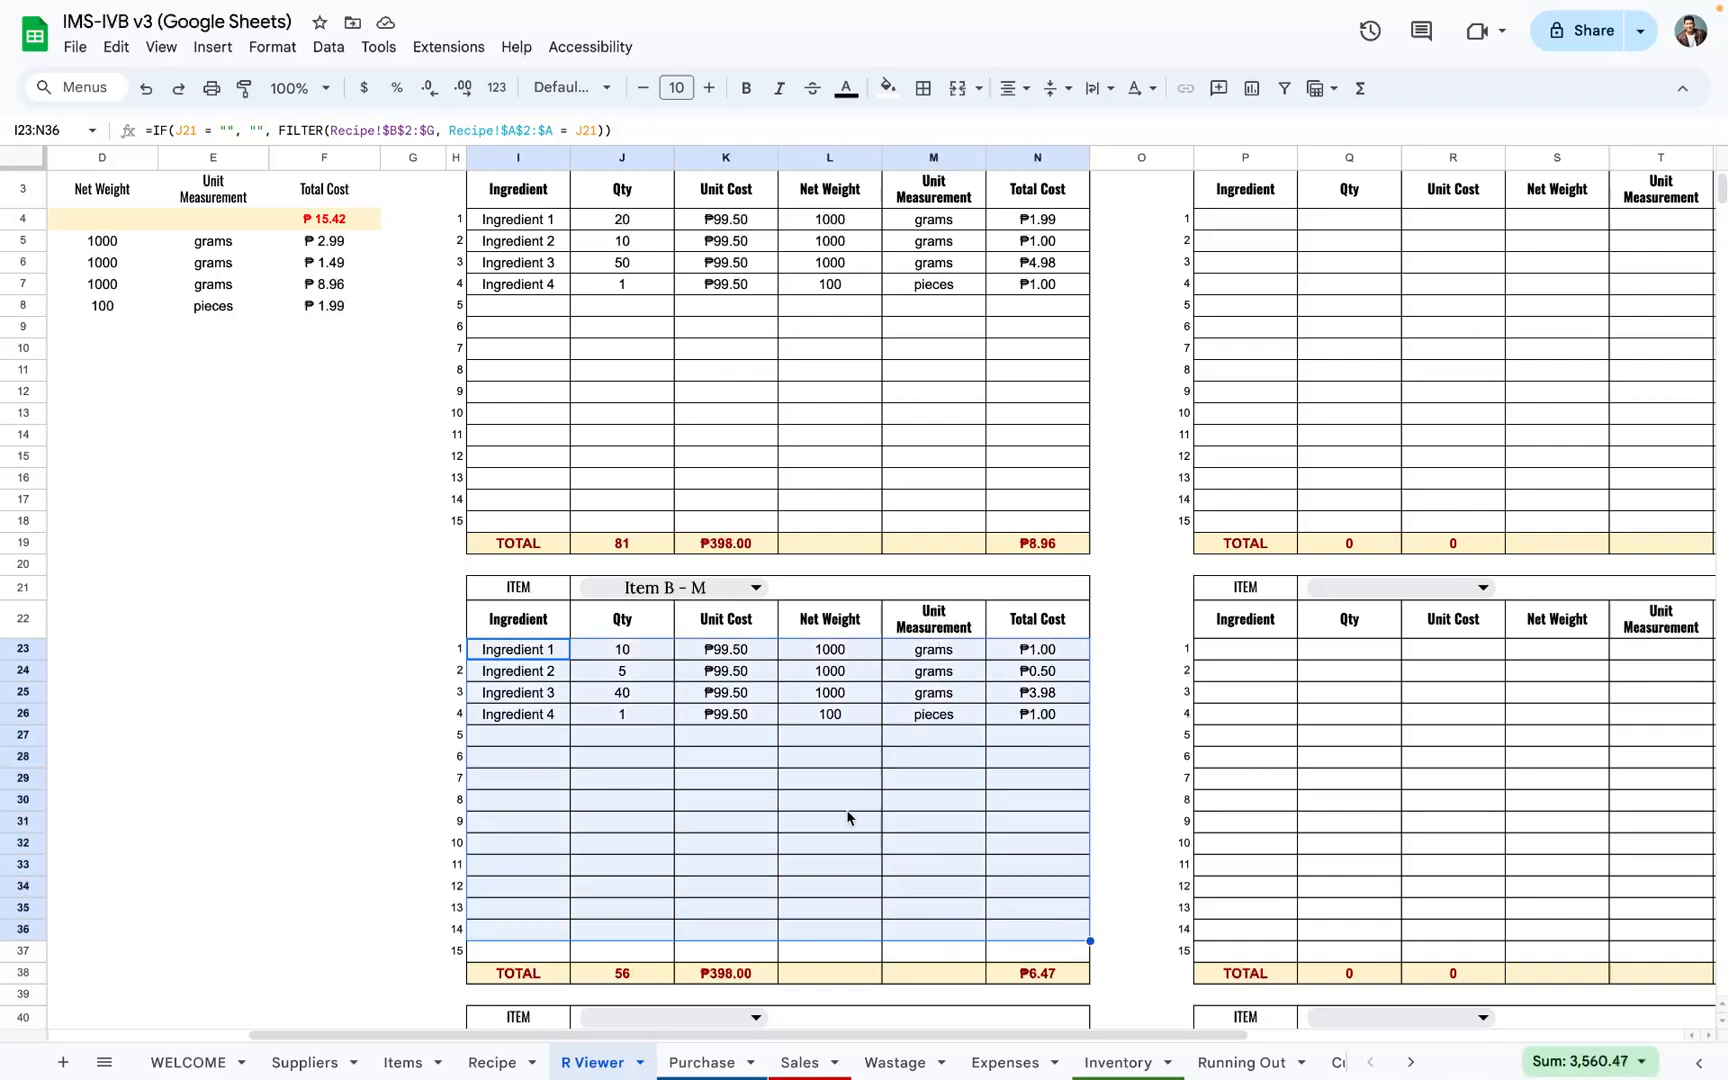
Step: Choose Item A - L as the item for the R Viewer blocks in rows 40 and 59
scroll(846, 817, "down", 2)
left_click(679, 829)
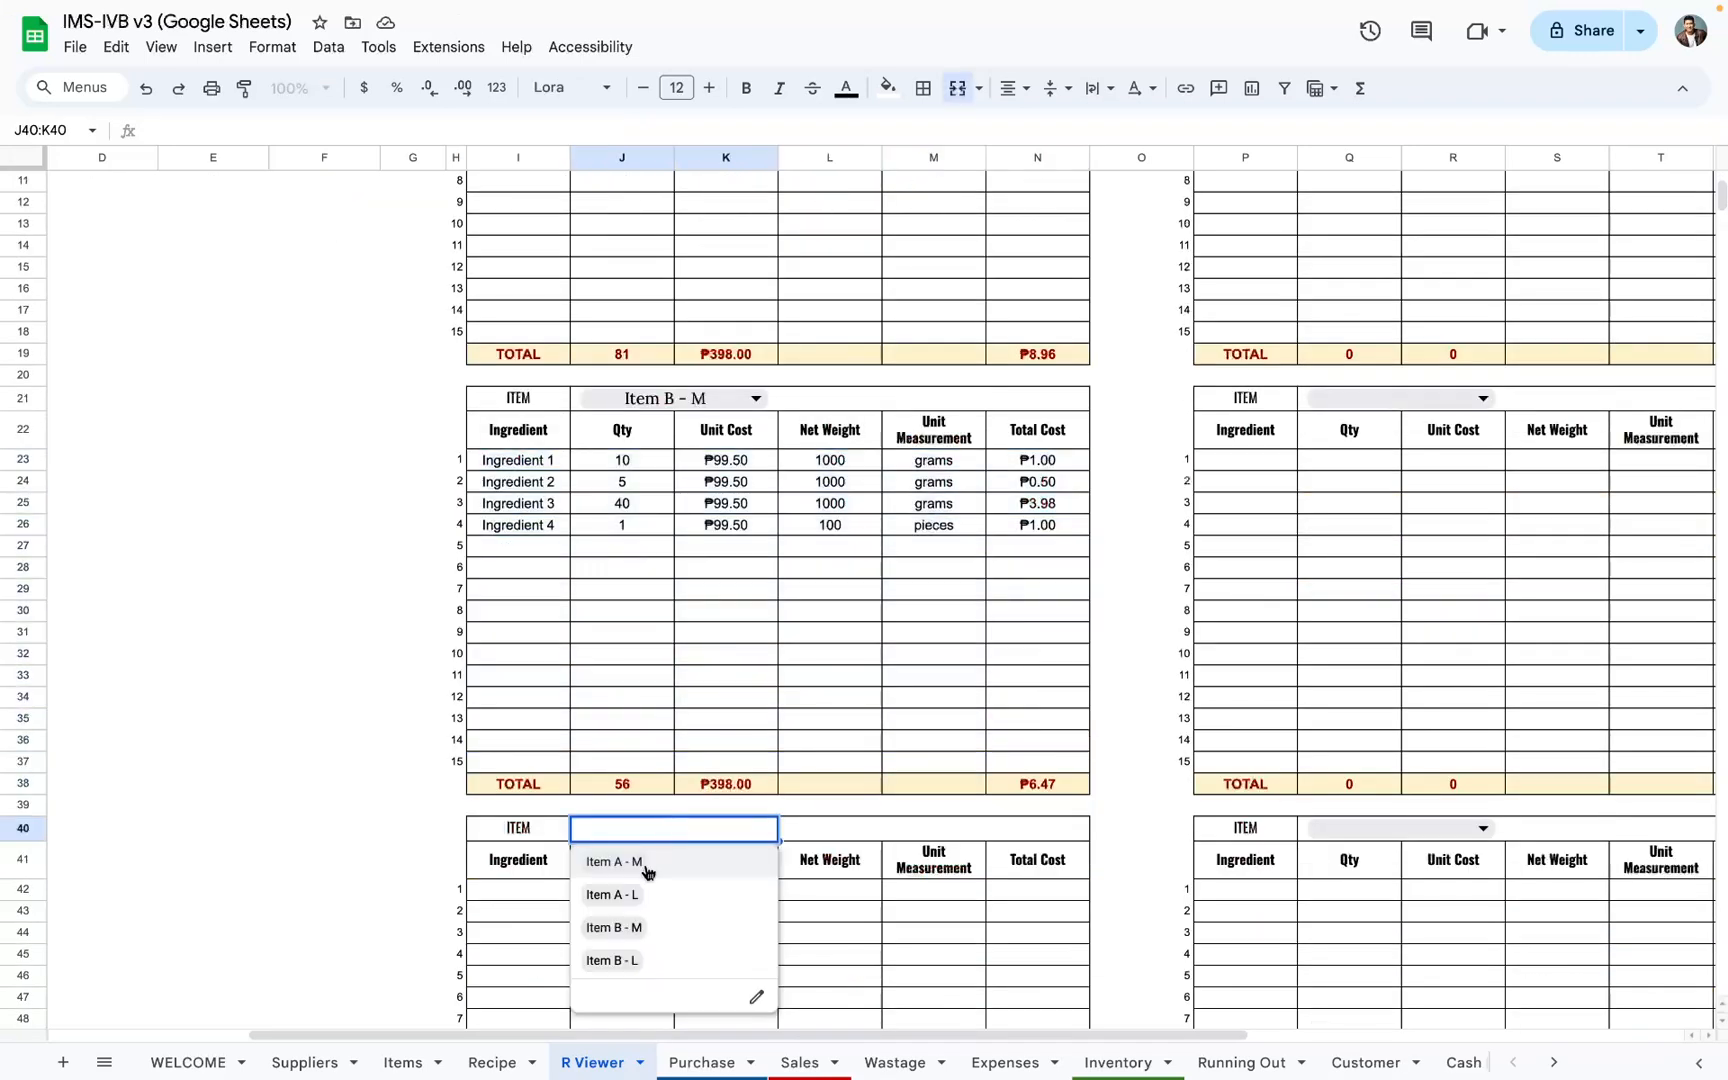
left_click(652, 894)
scroll(710, 856, "down", 3)
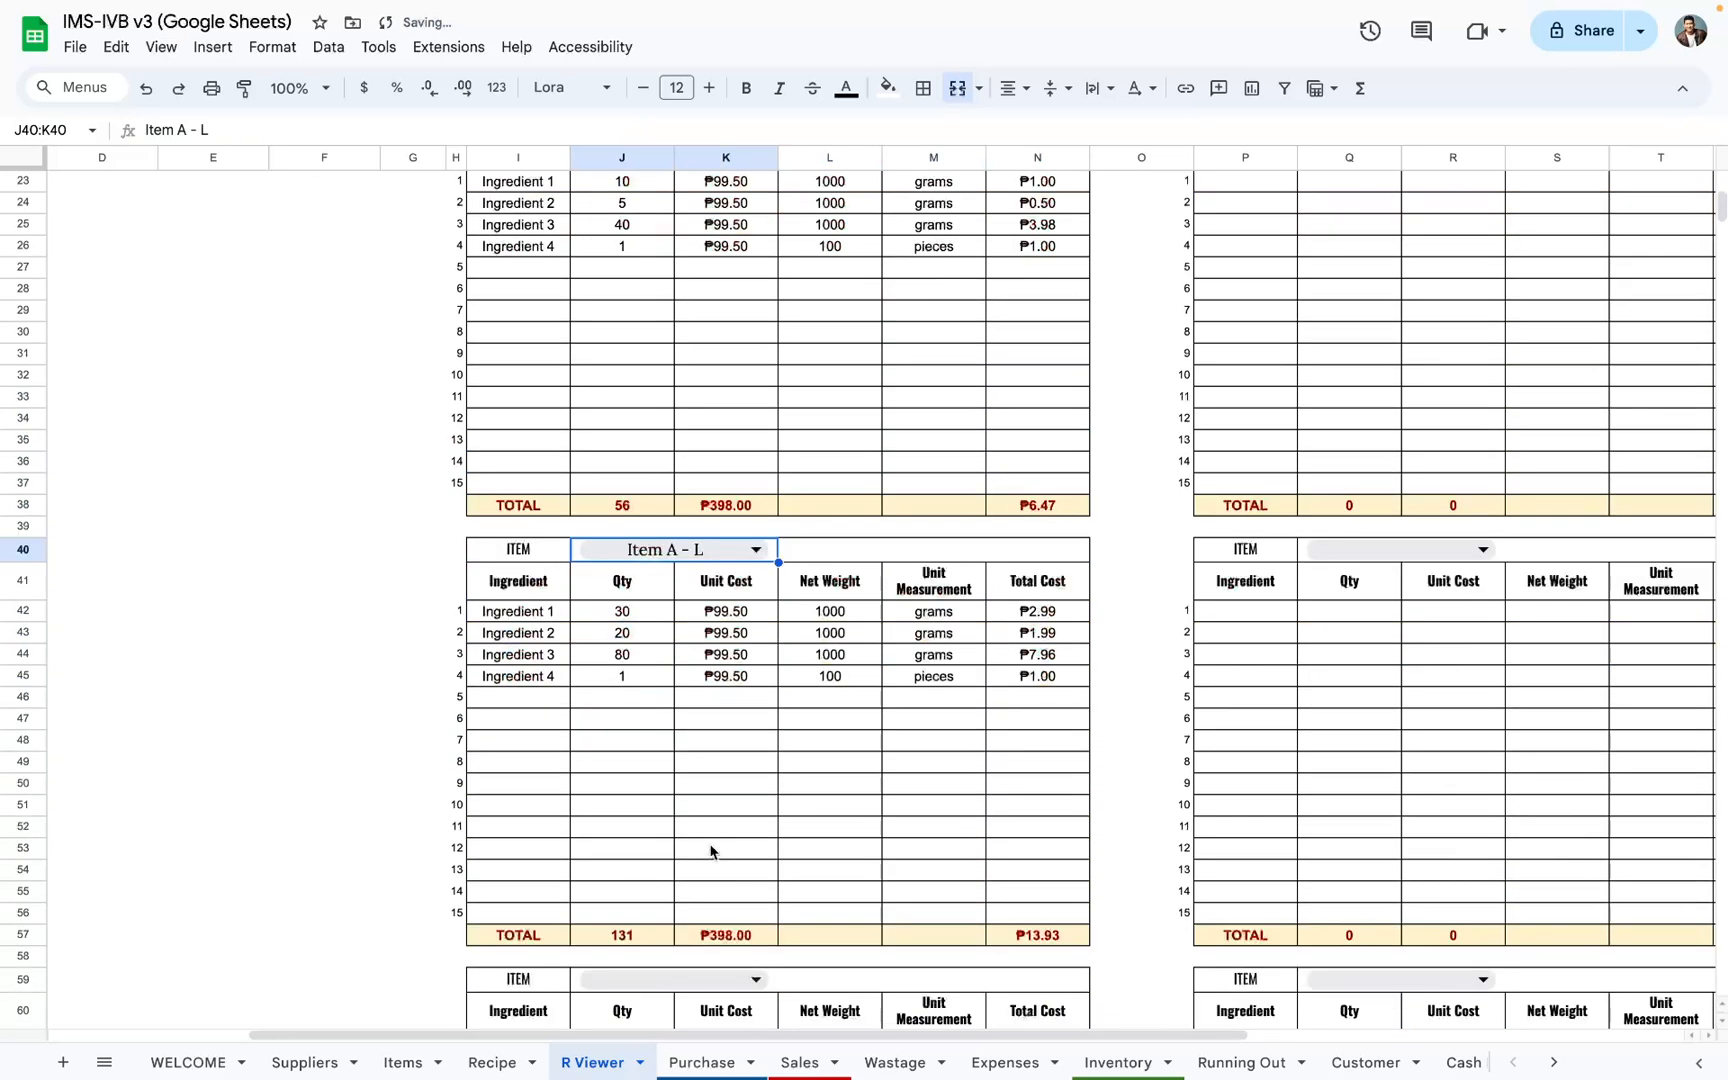
scroll(711, 851, "down", 2)
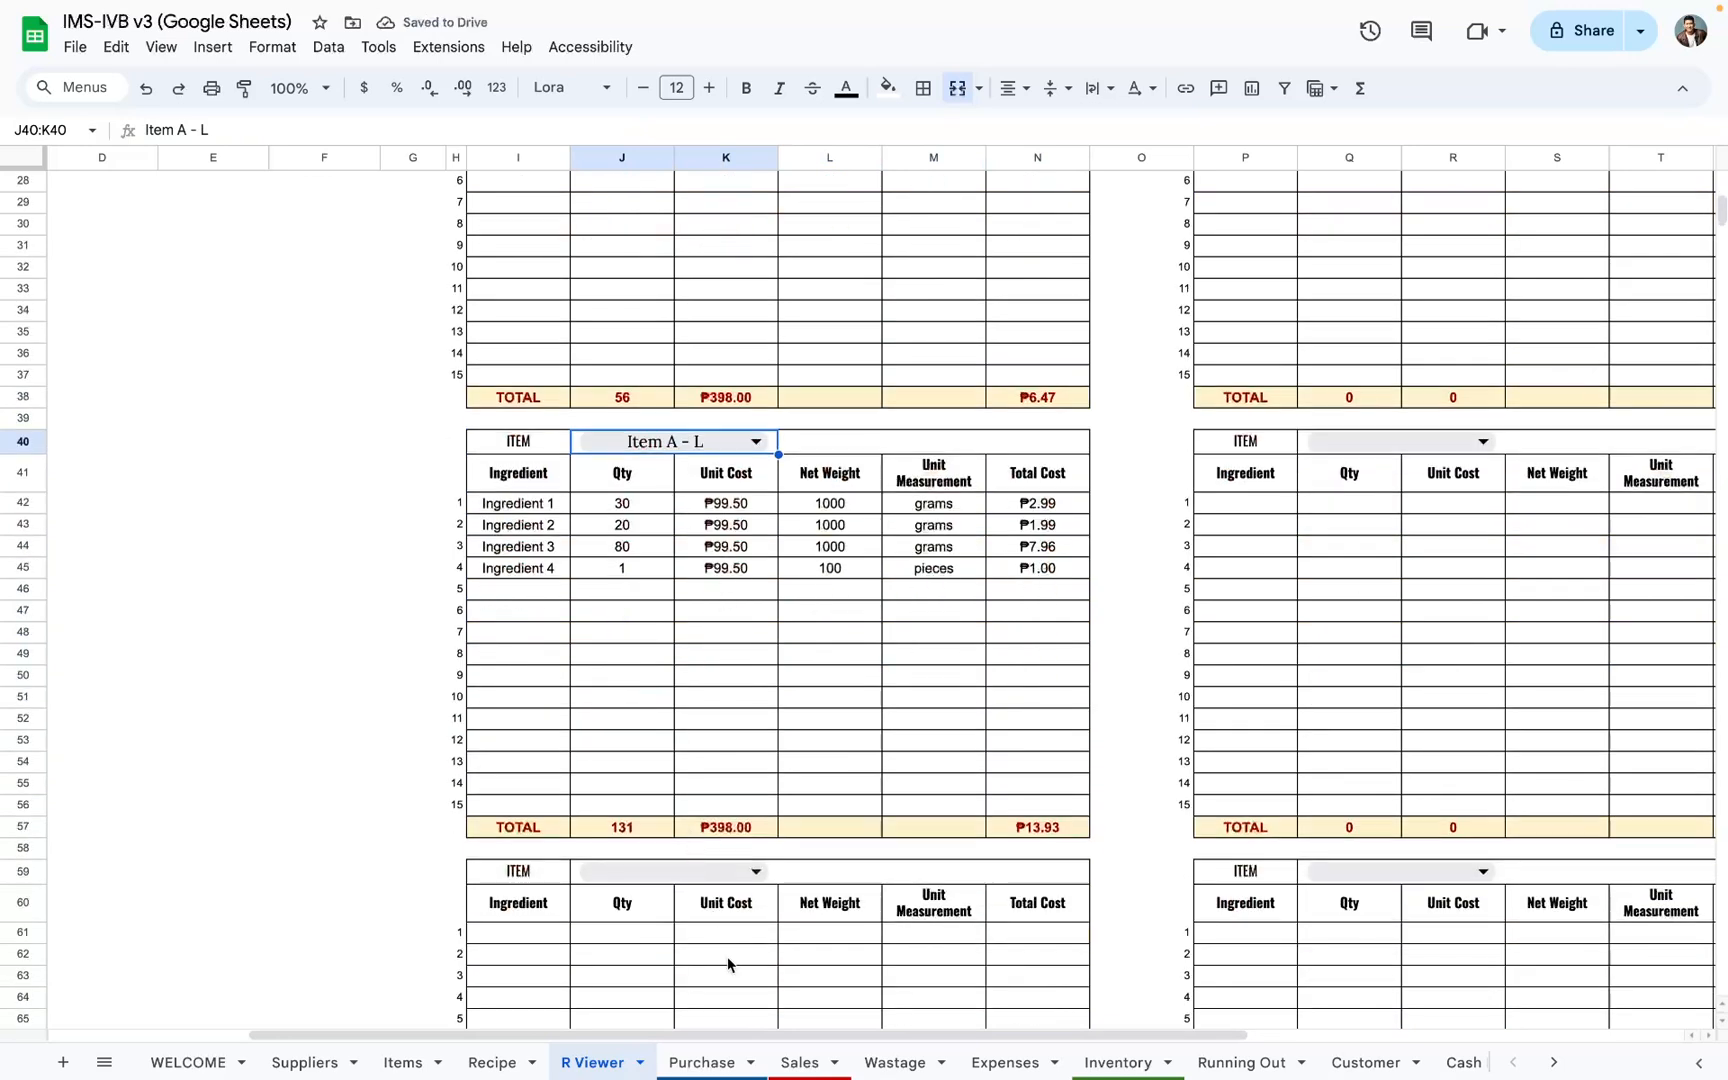
left_click(672, 871)
left_click(662, 937)
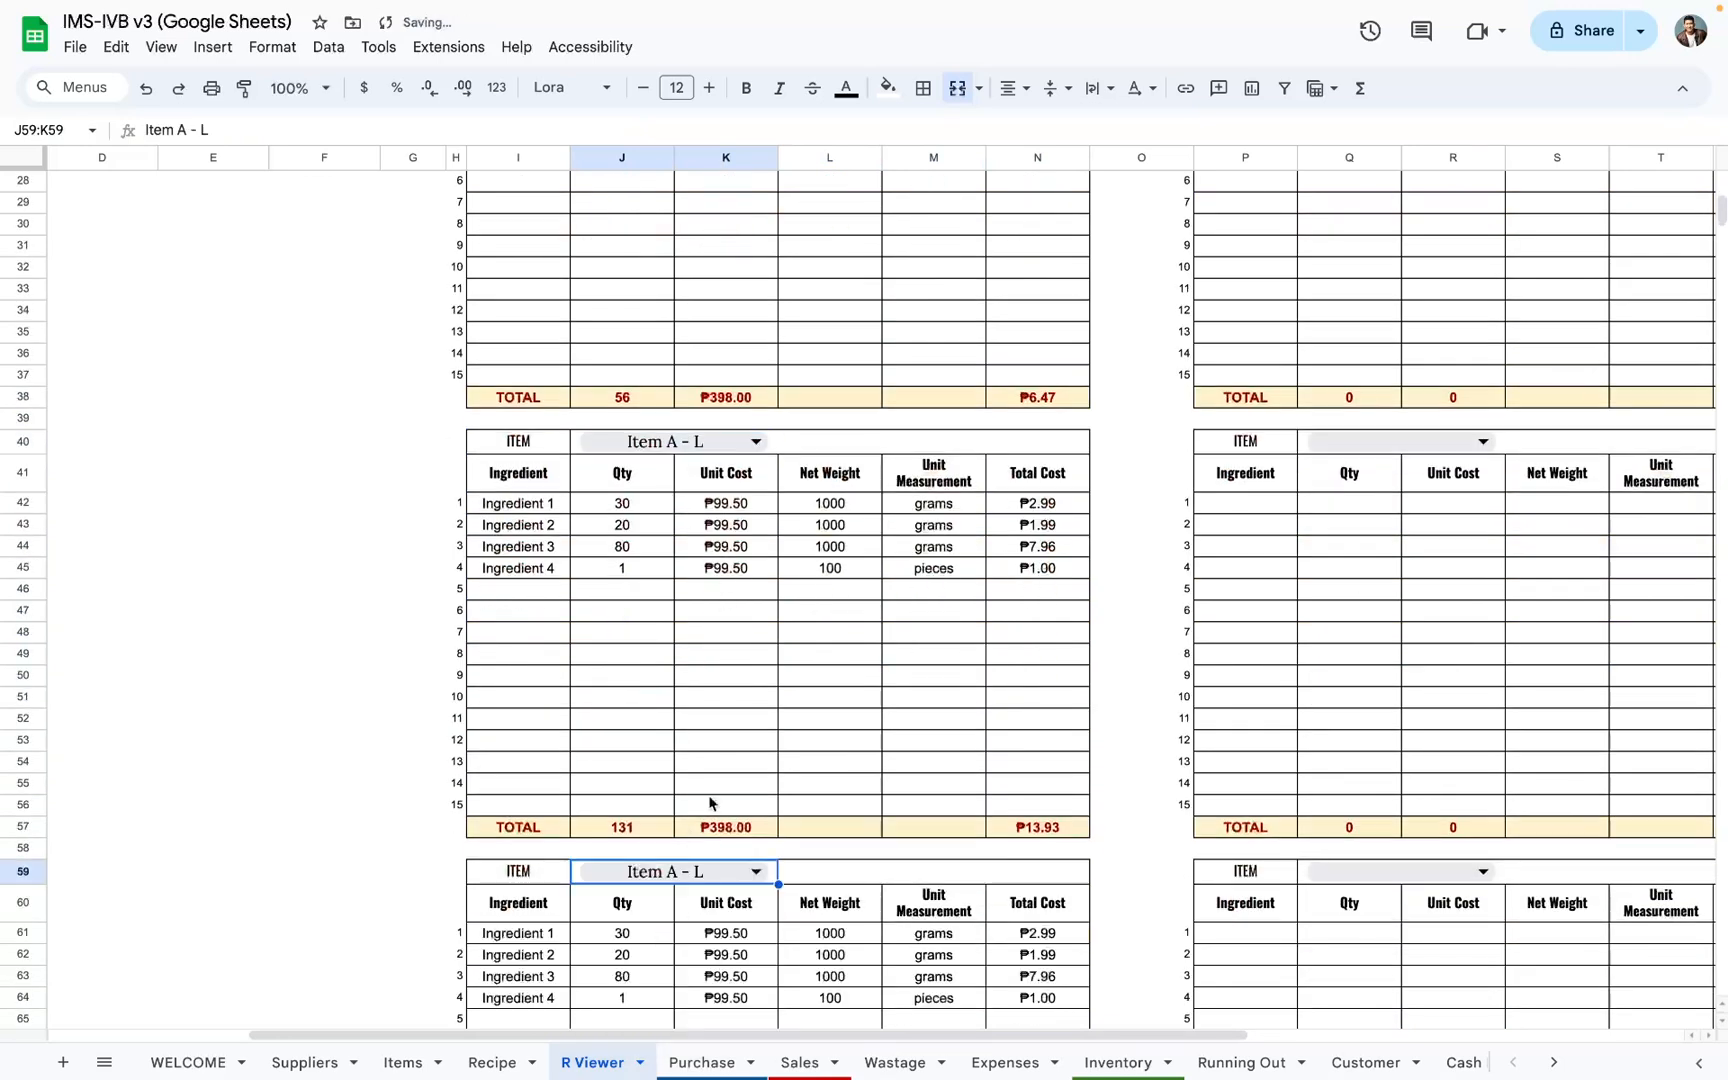
Step: Examine the Breakdowns table's combined ingredients, quantities, unit costs, net weights, unit measurements and total costs
scroll(783, 799, "right", 4)
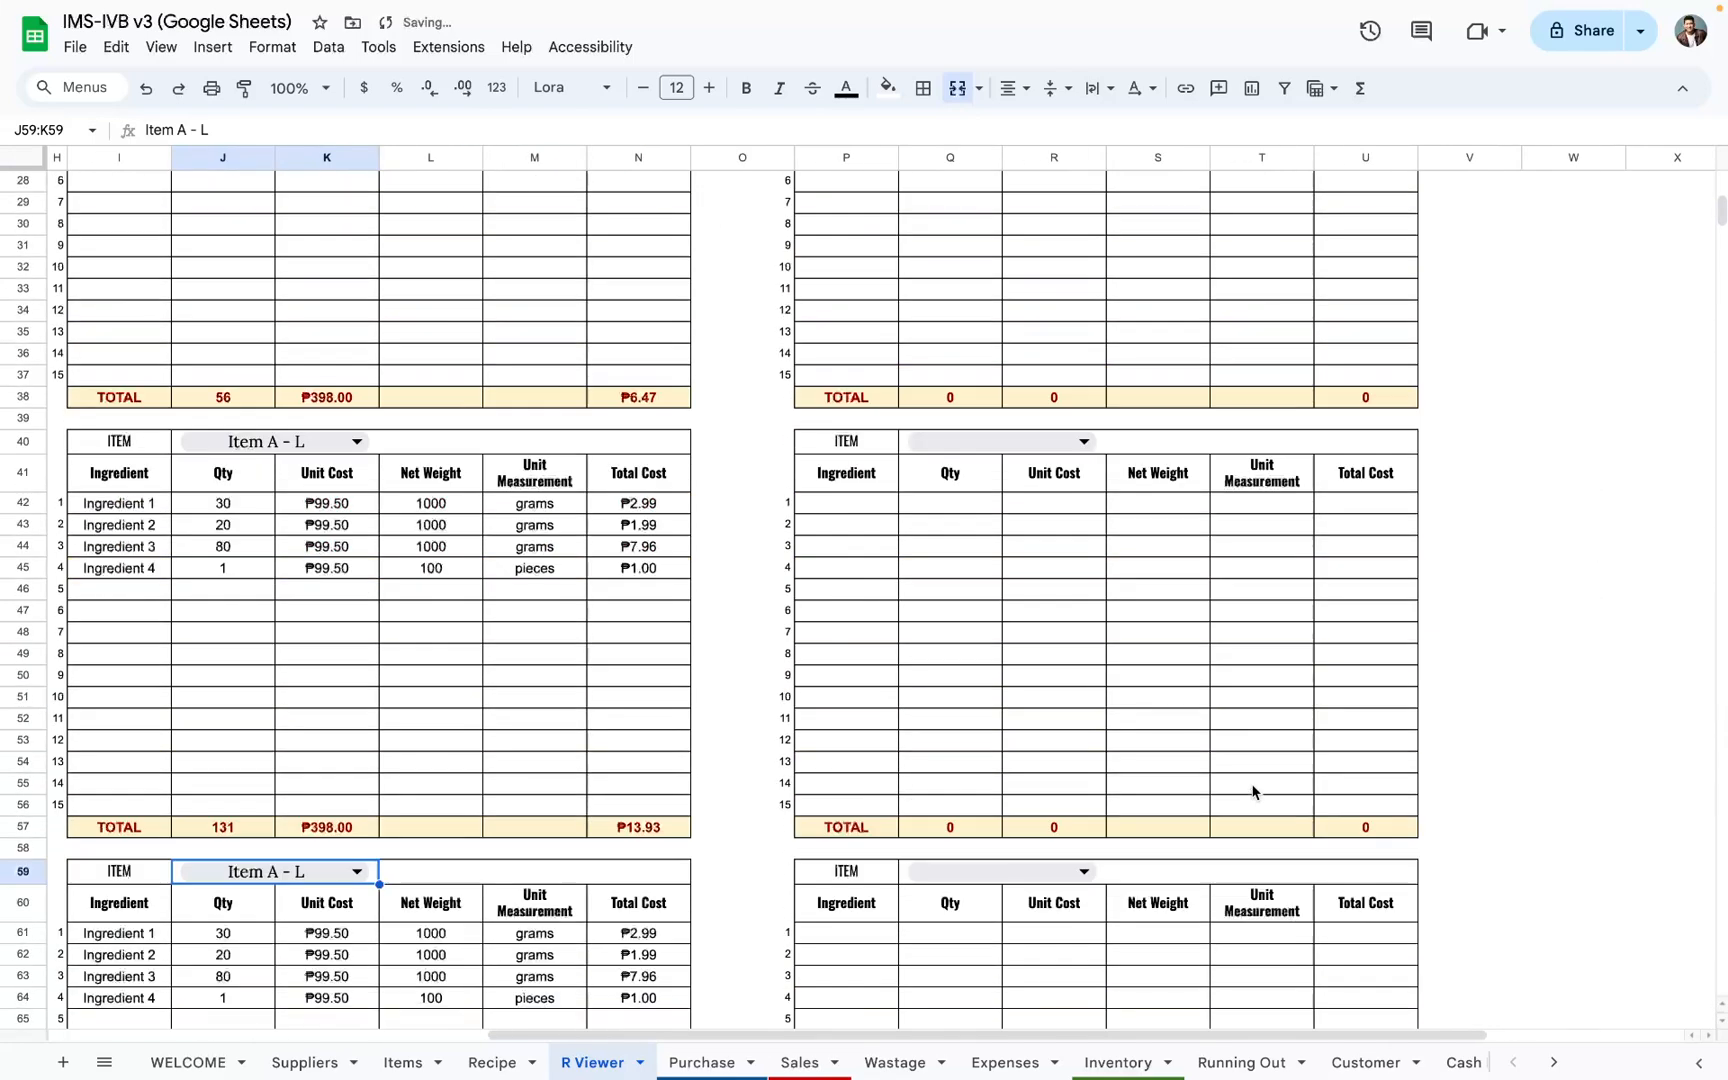
scroll(1253, 792, "up", 6)
scroll(876, 705, "left", 7)
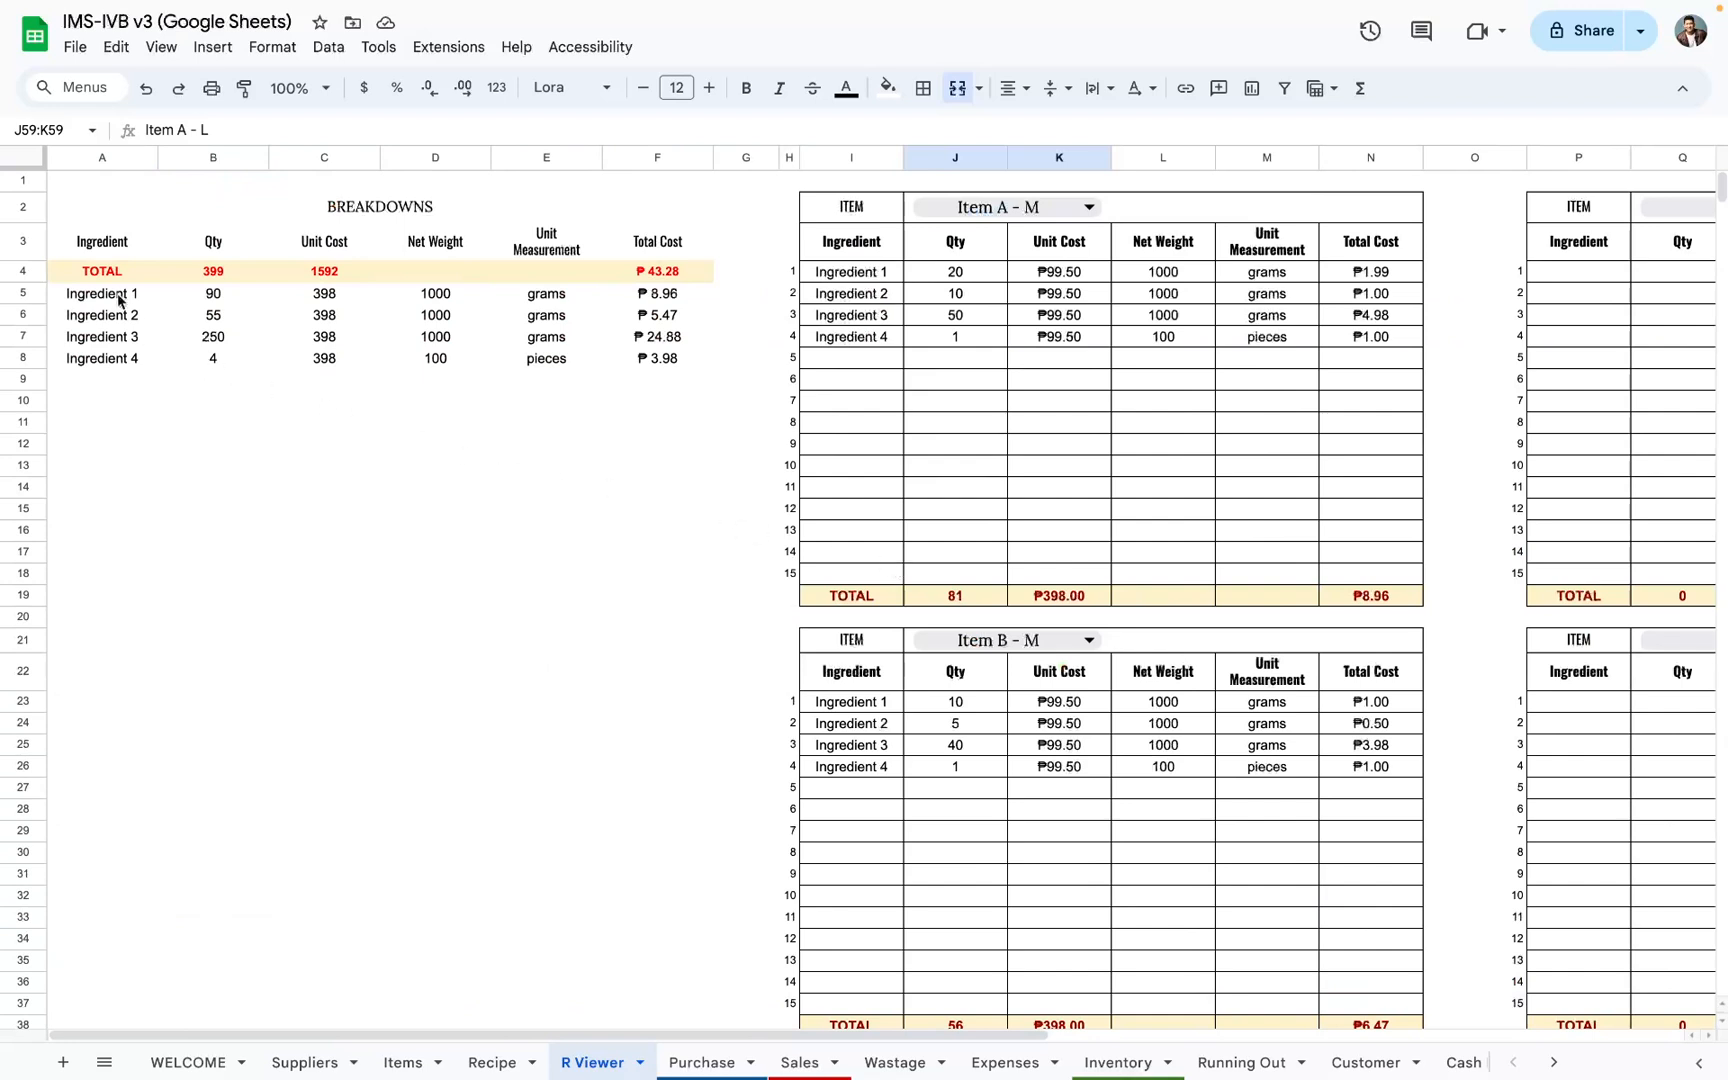
left_click_drag(118, 298, 636, 856)
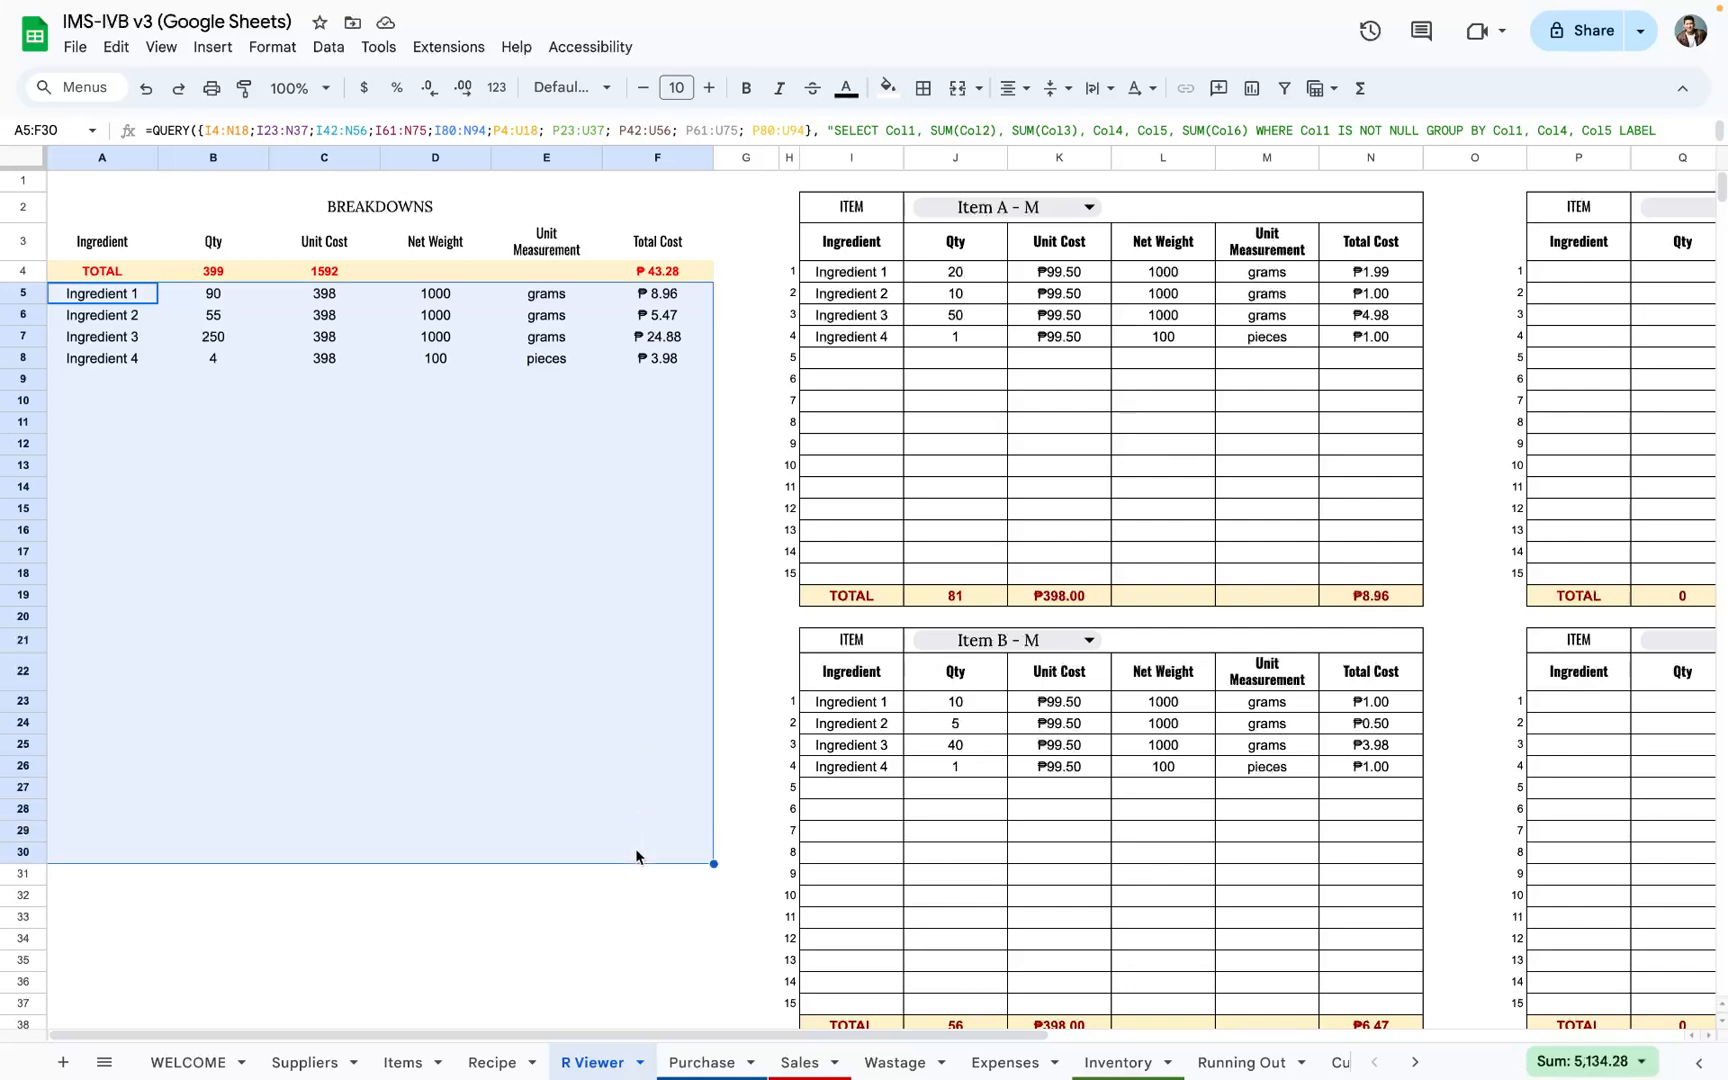
left_click_drag(88, 295, 110, 466)
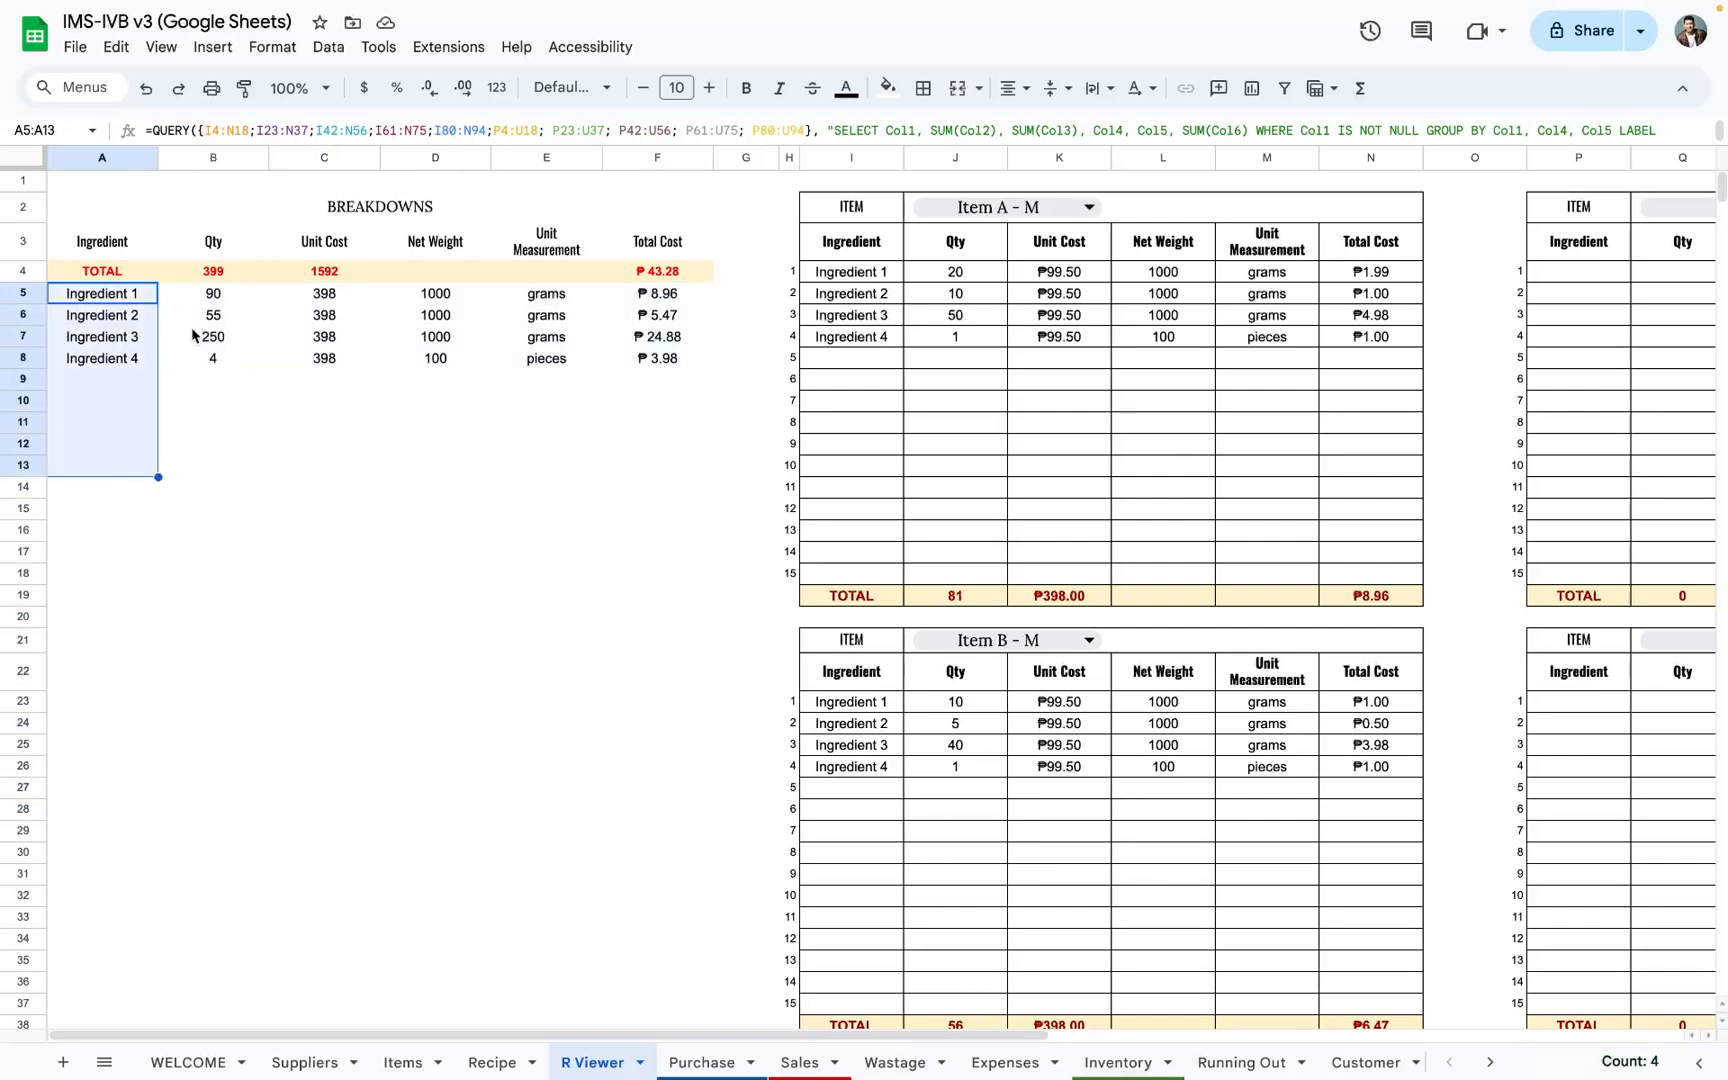
left_click_drag(208, 293, 216, 474)
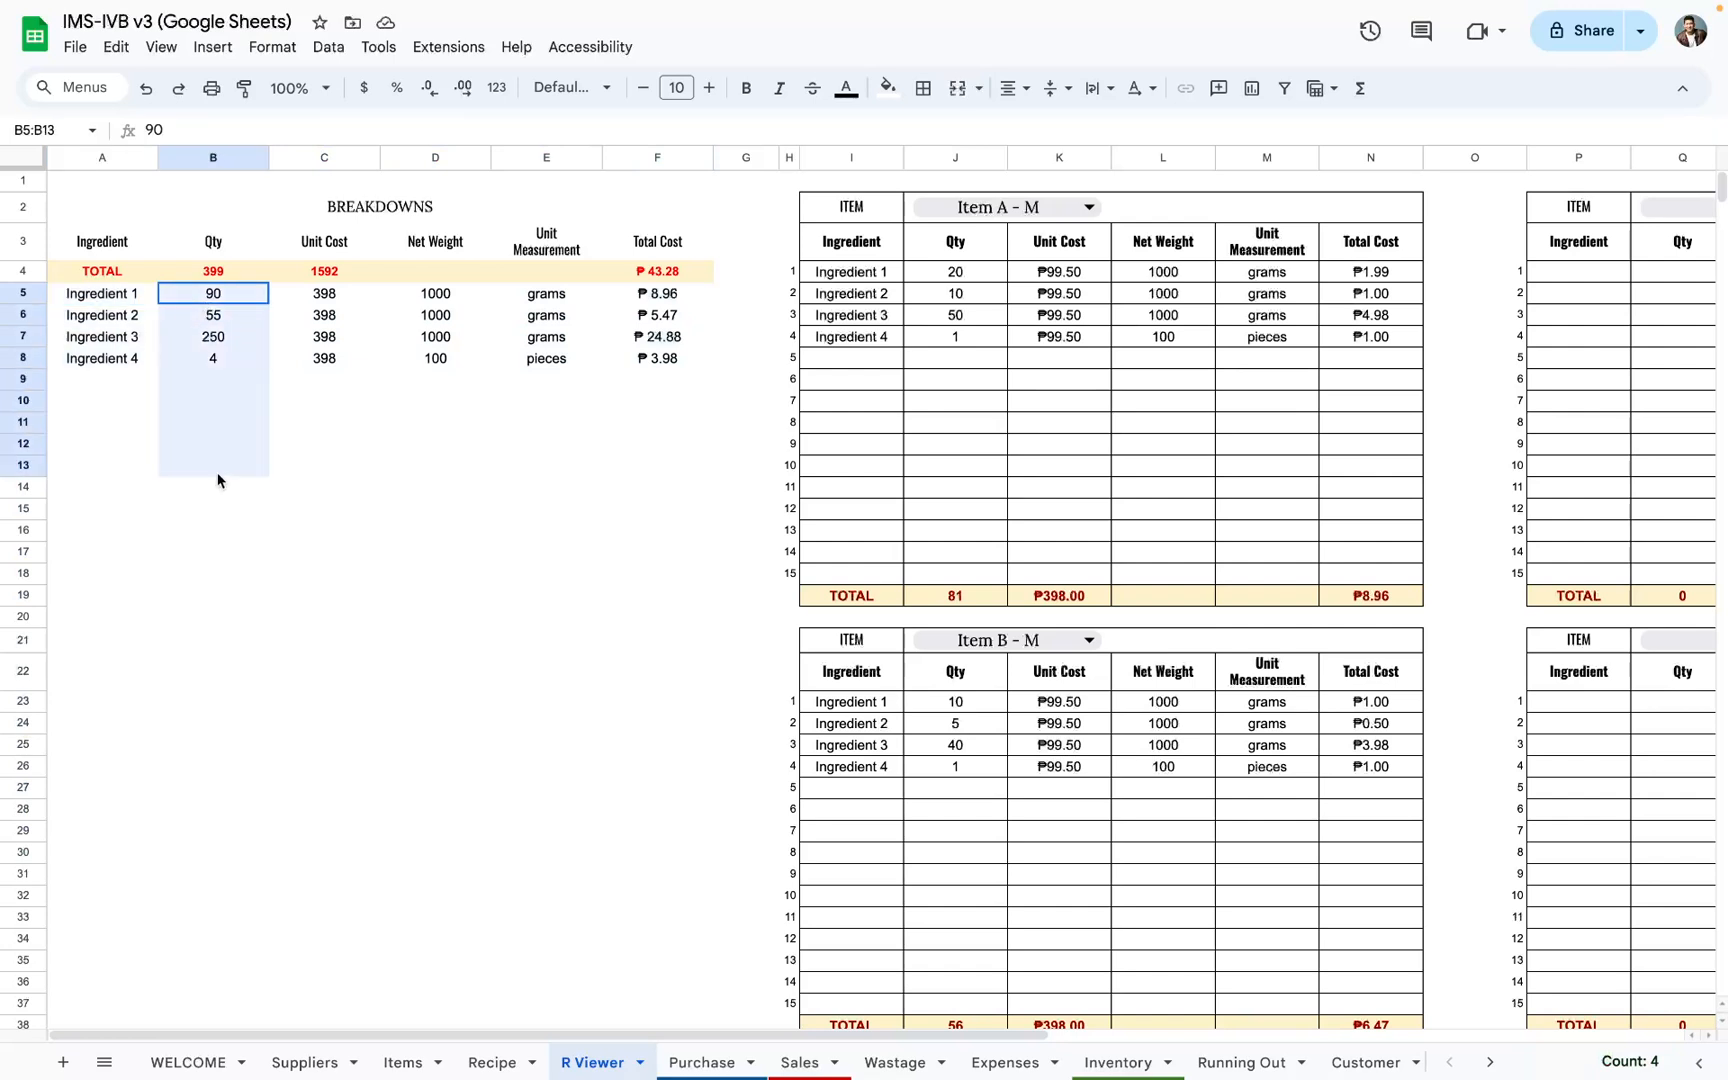
left_click_drag(325, 293, 362, 452)
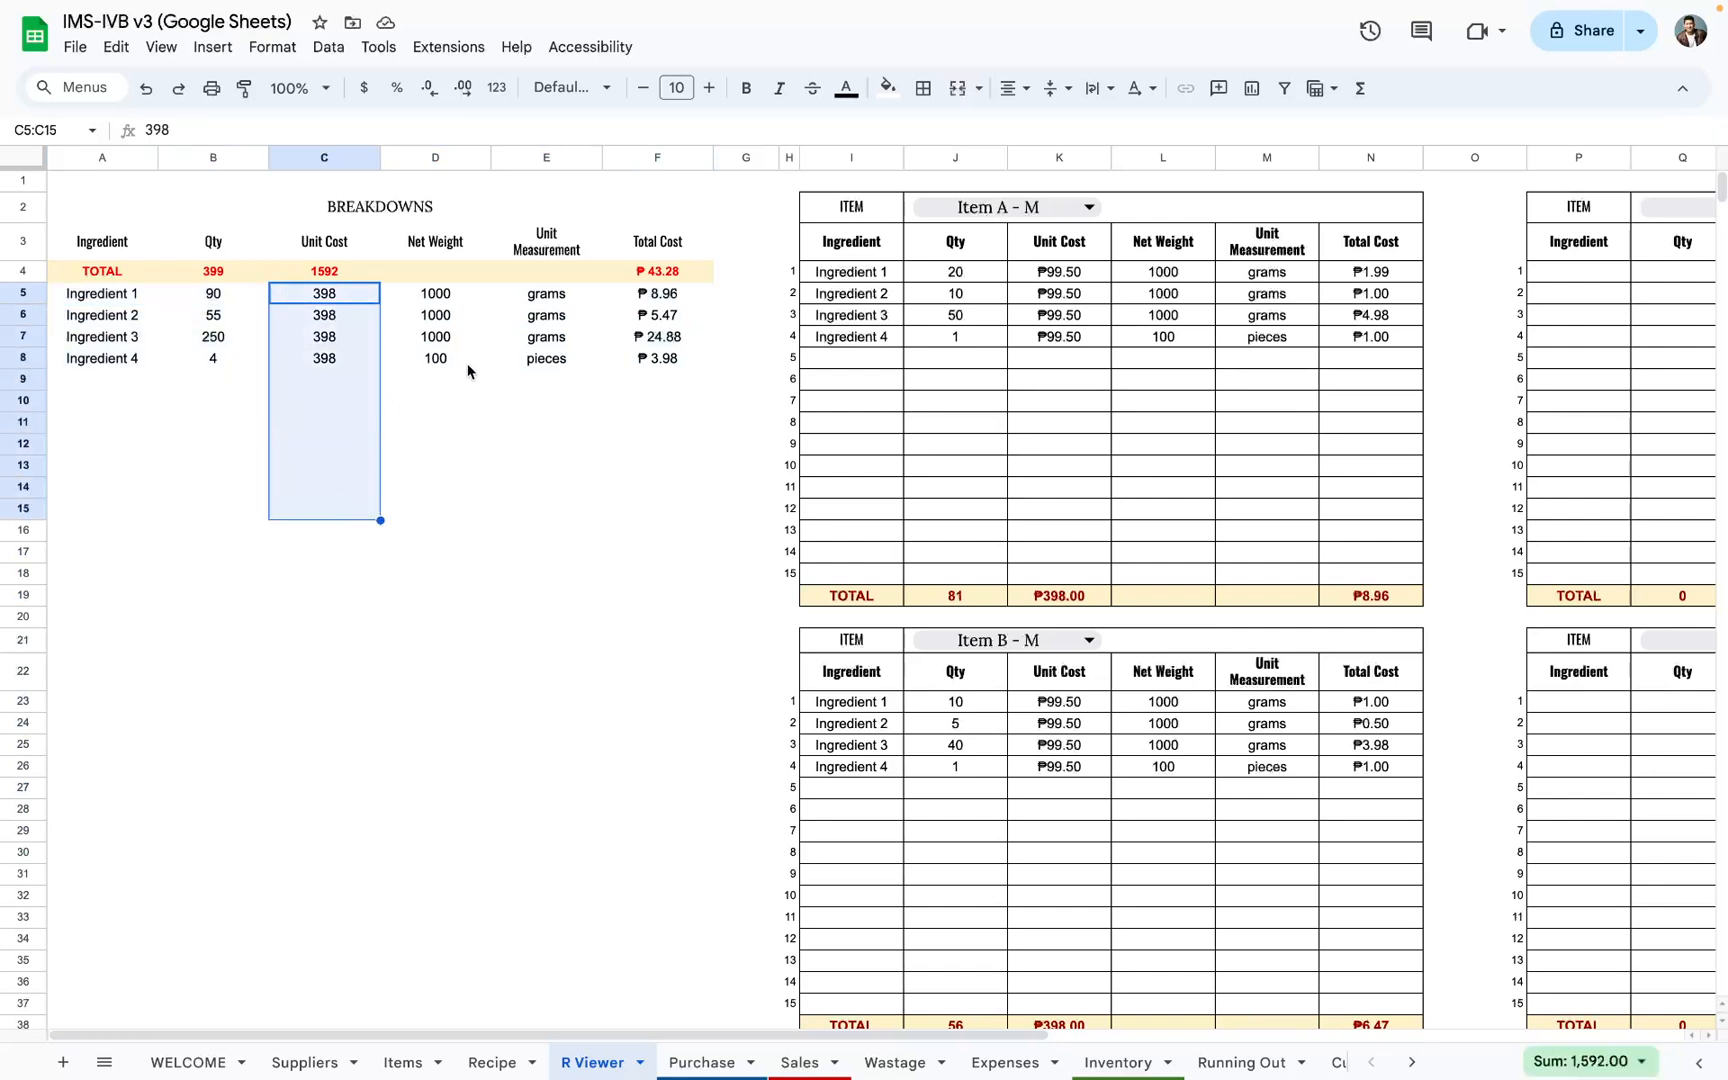
left_click(446, 299)
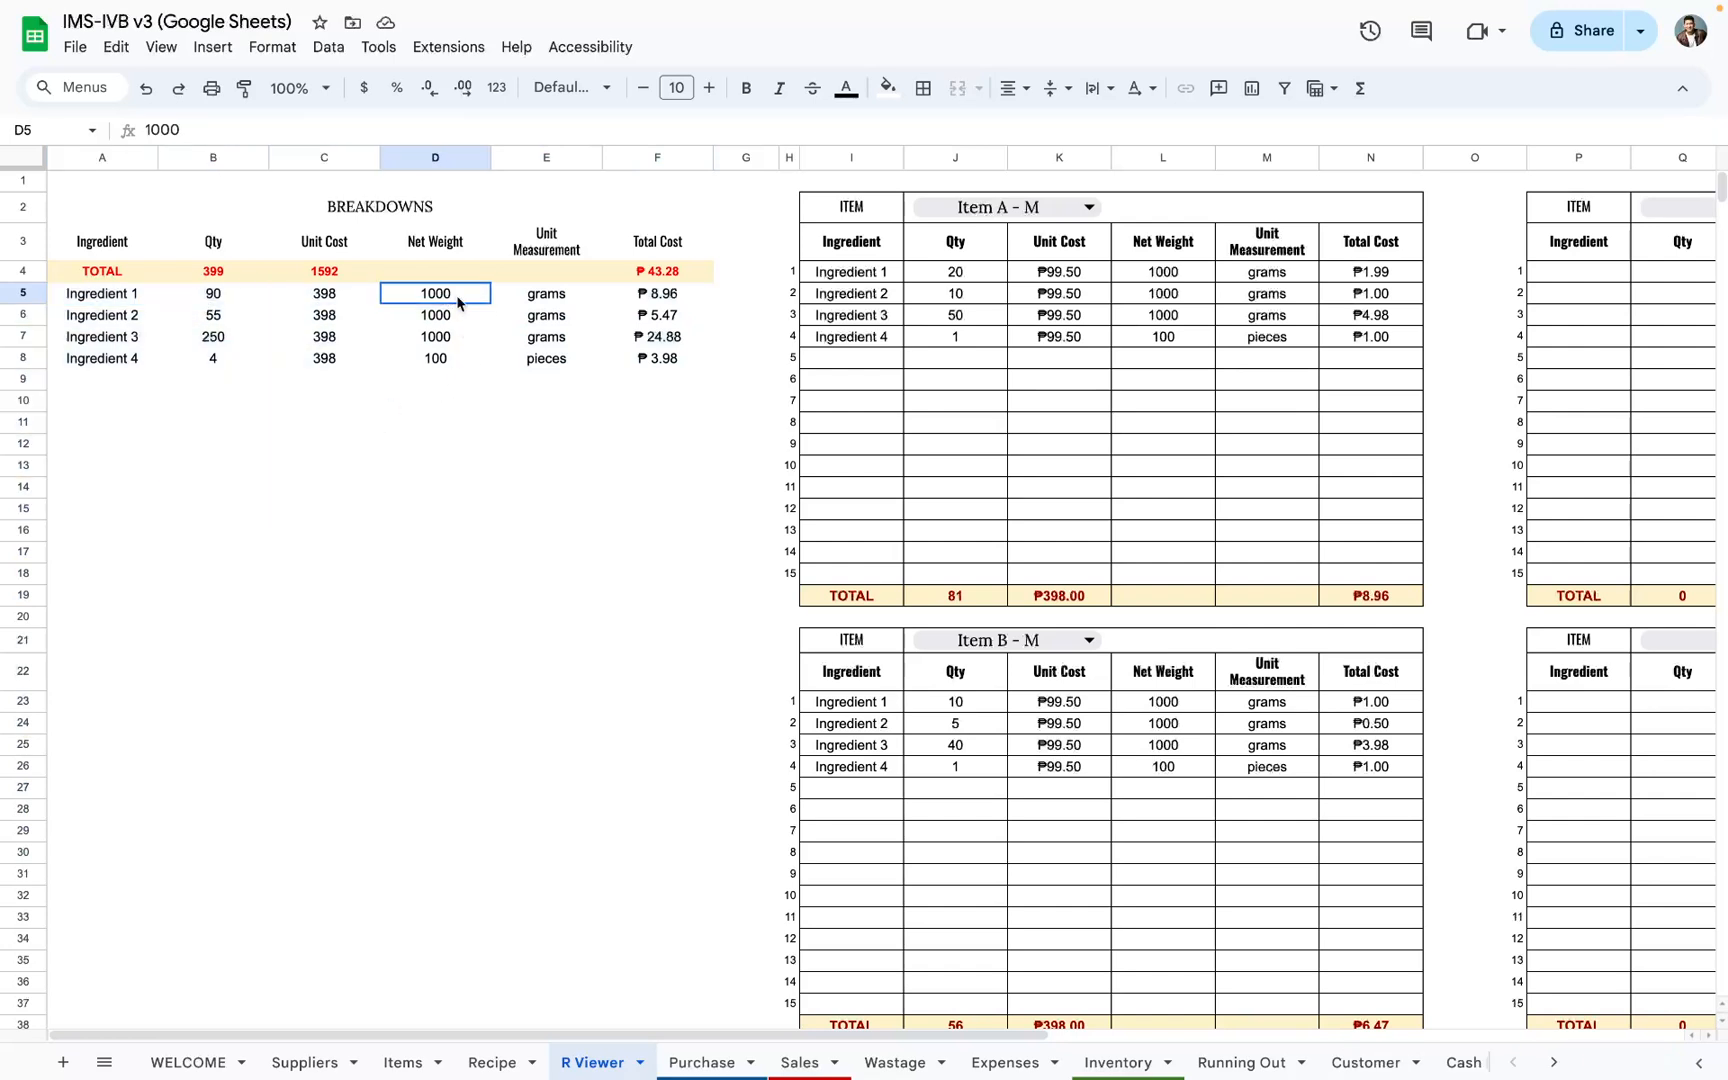
left_click_drag(142, 315, 134, 510)
left_click_drag(558, 298, 550, 452)
left_click_drag(345, 298, 353, 498)
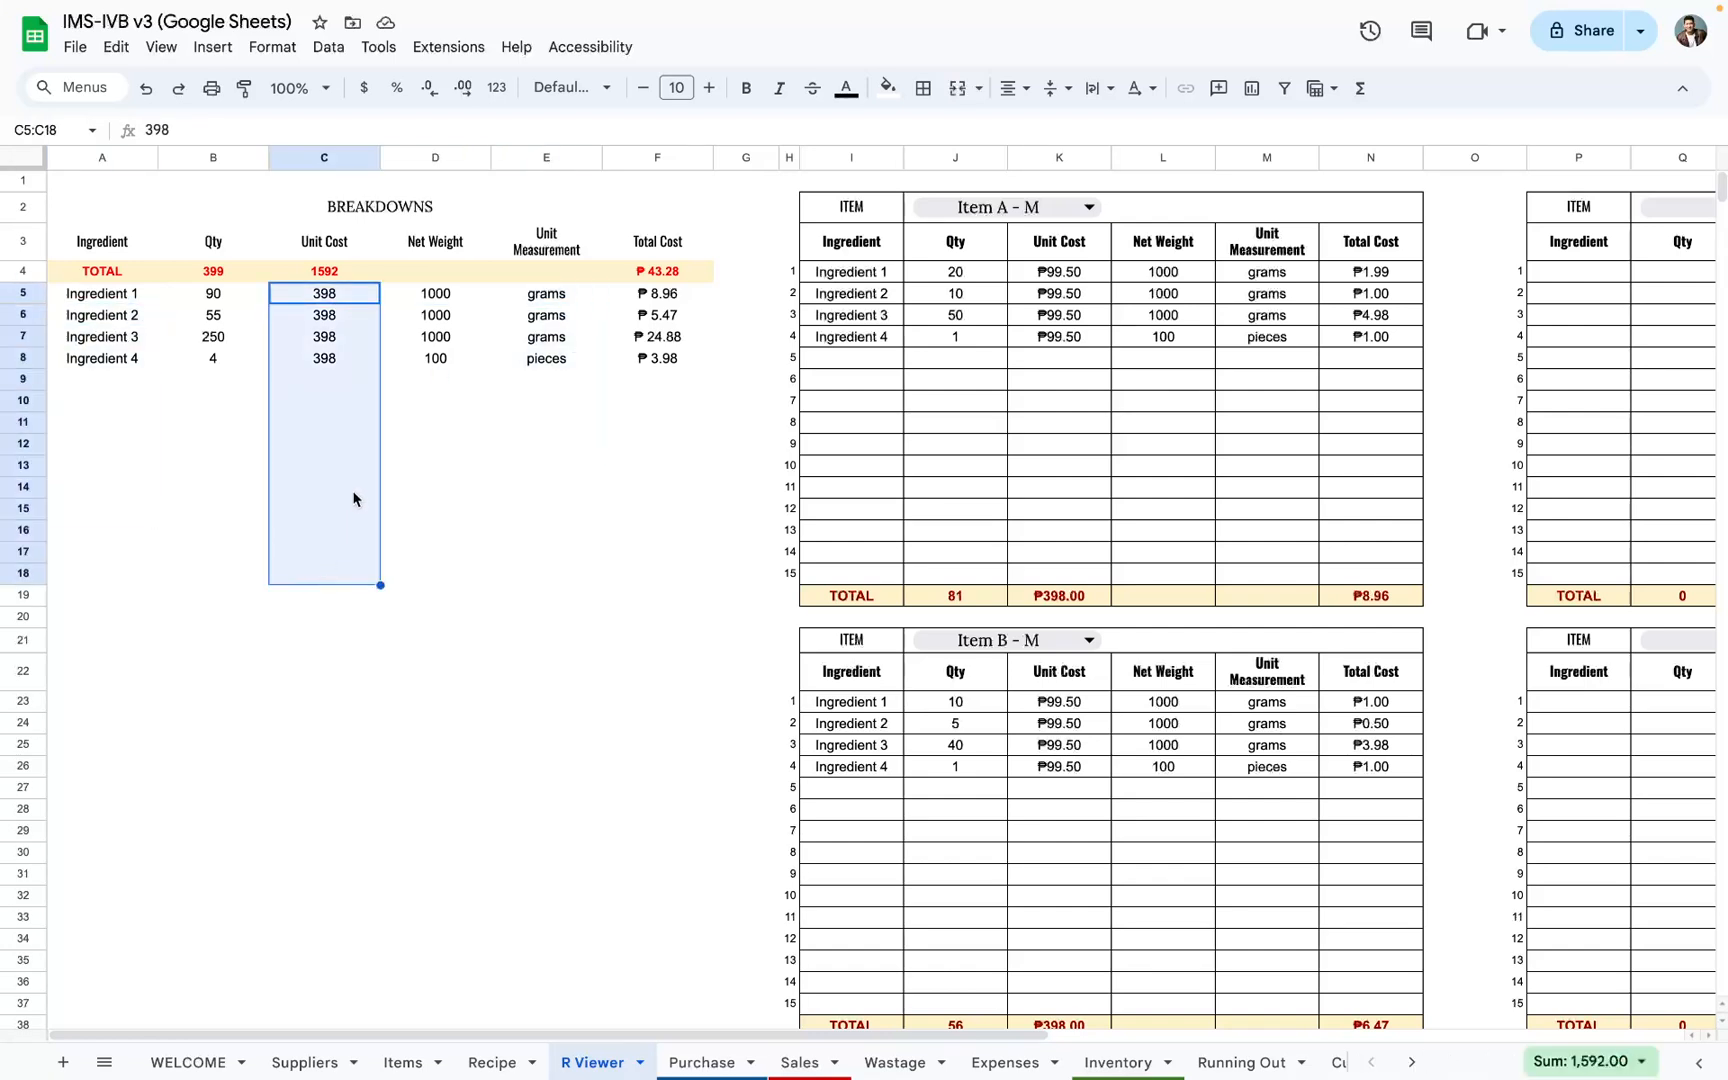
left_click_drag(213, 302, 218, 469)
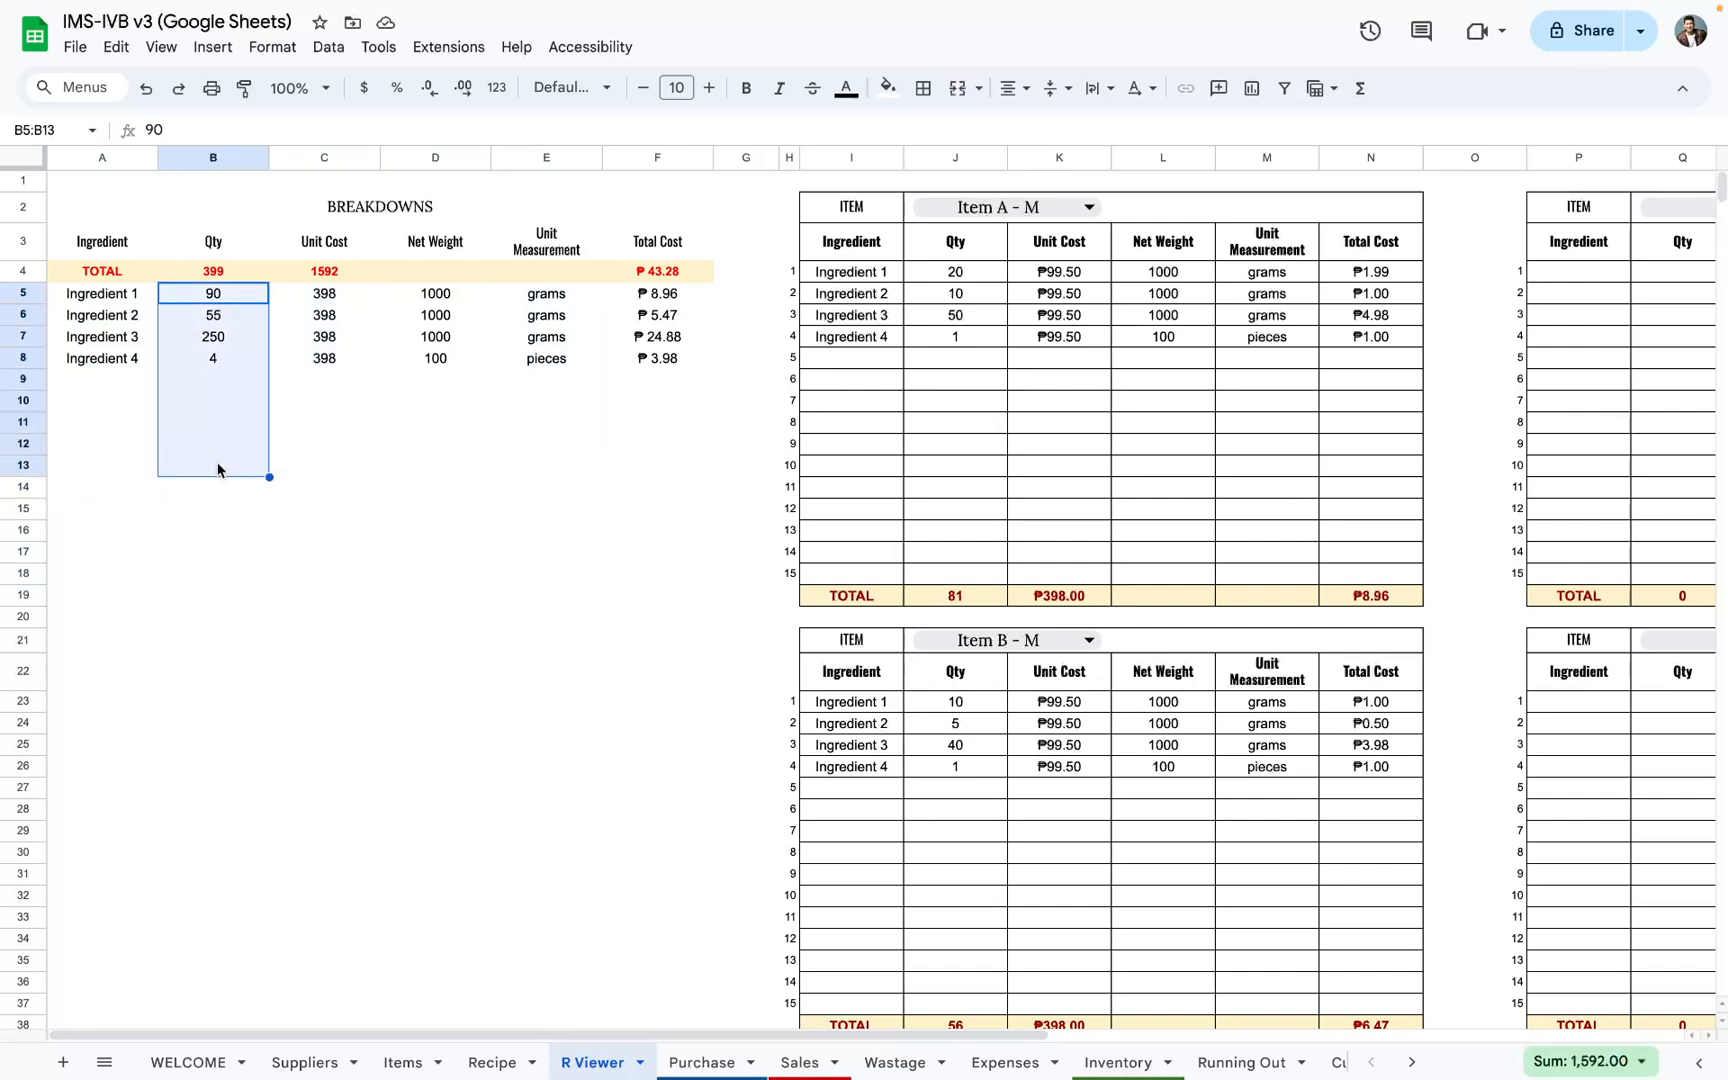
left_click_drag(657, 300, 657, 614)
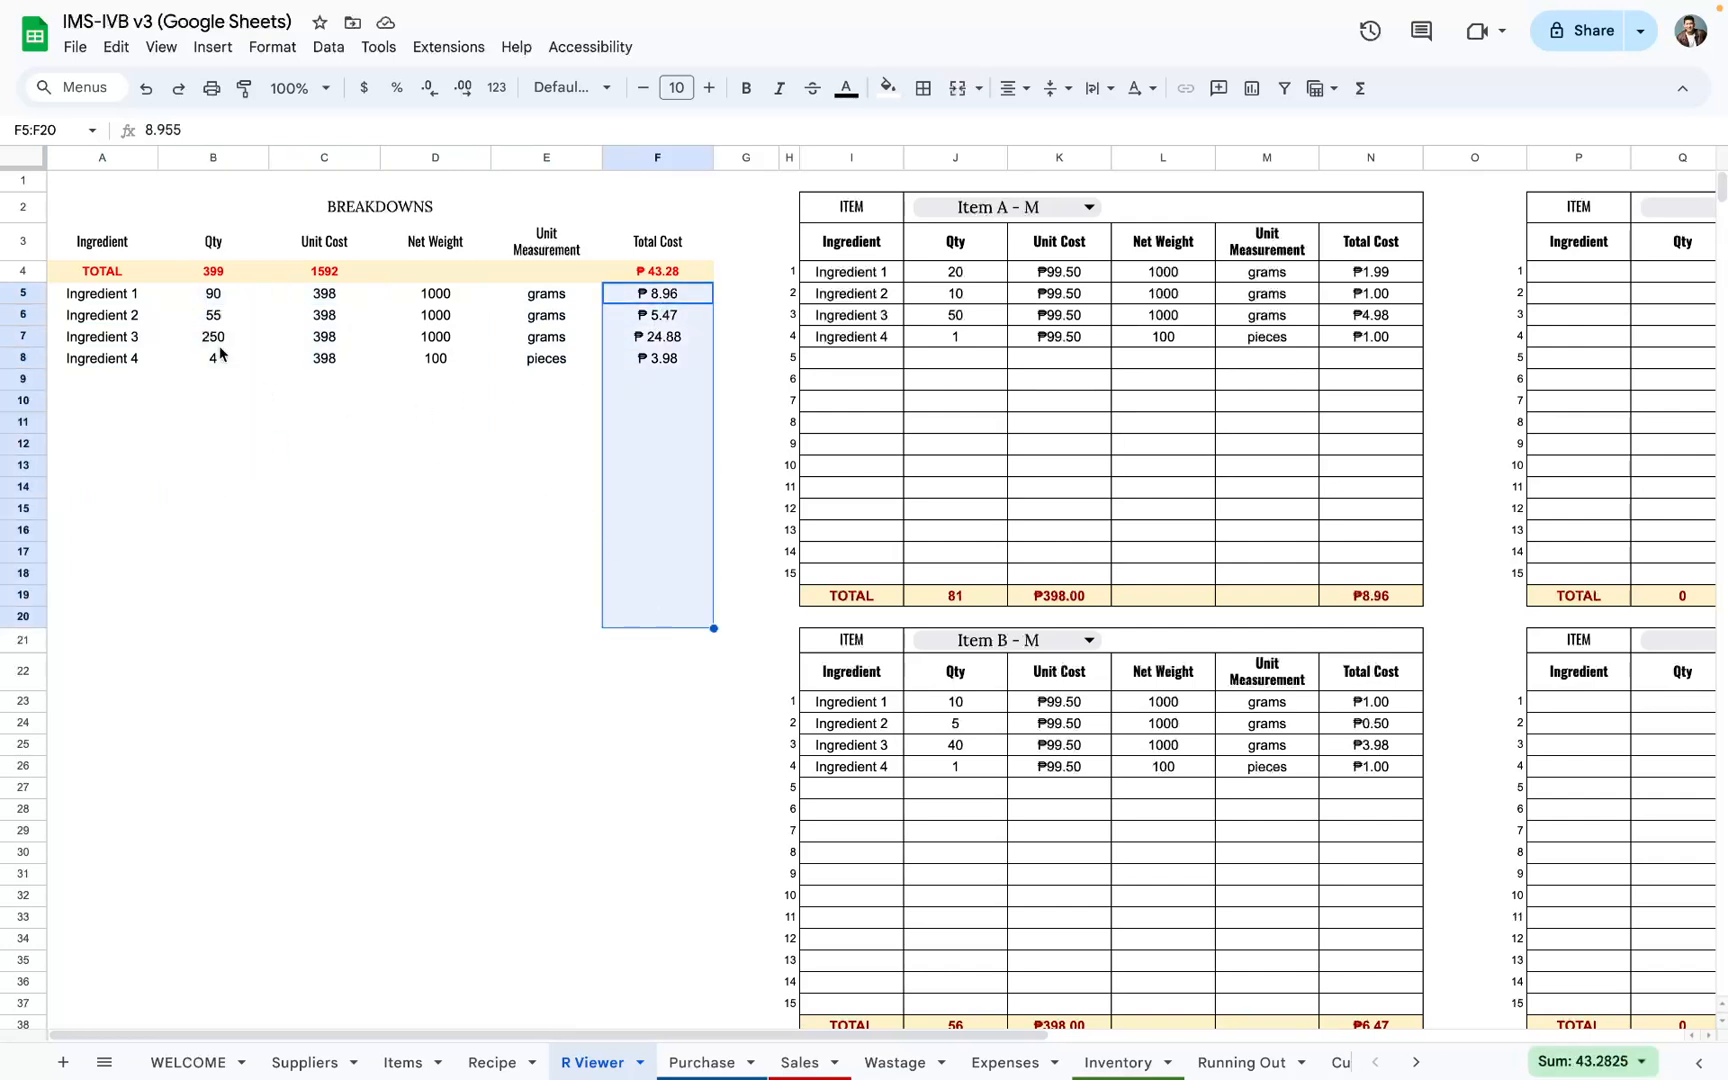
left_click(304, 298)
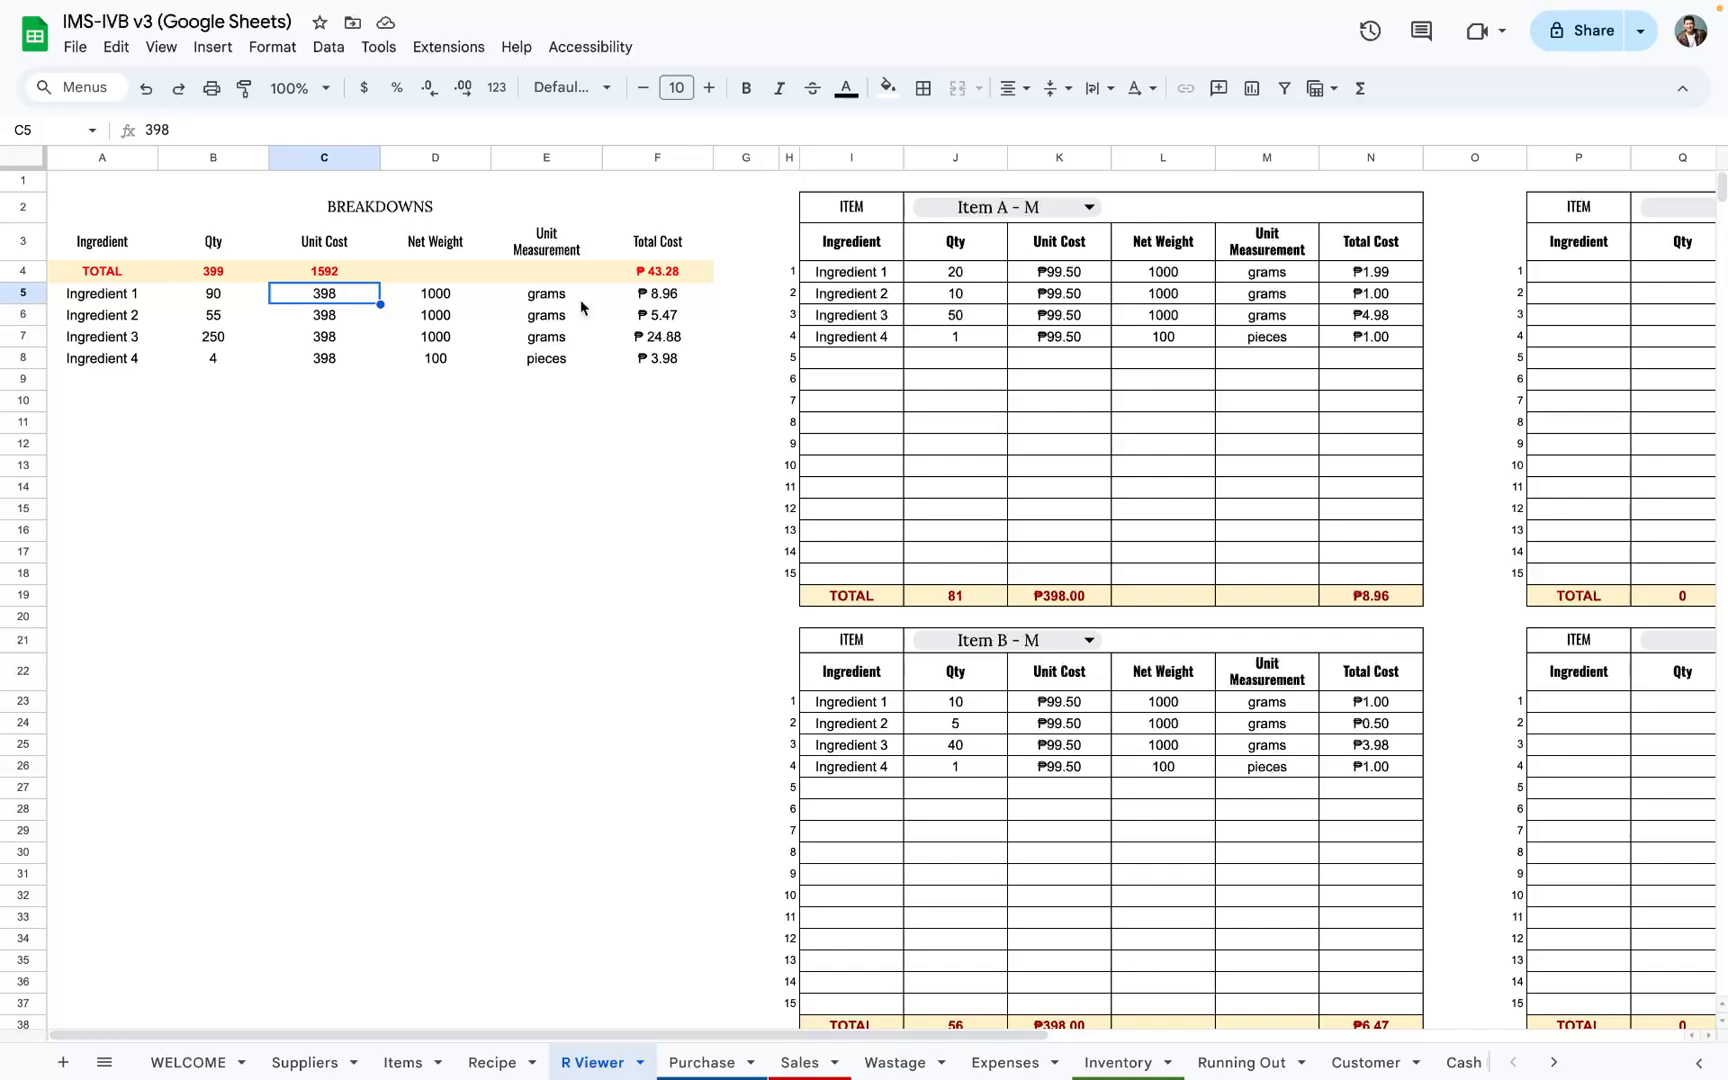
left_click_drag(213, 298, 213, 470)
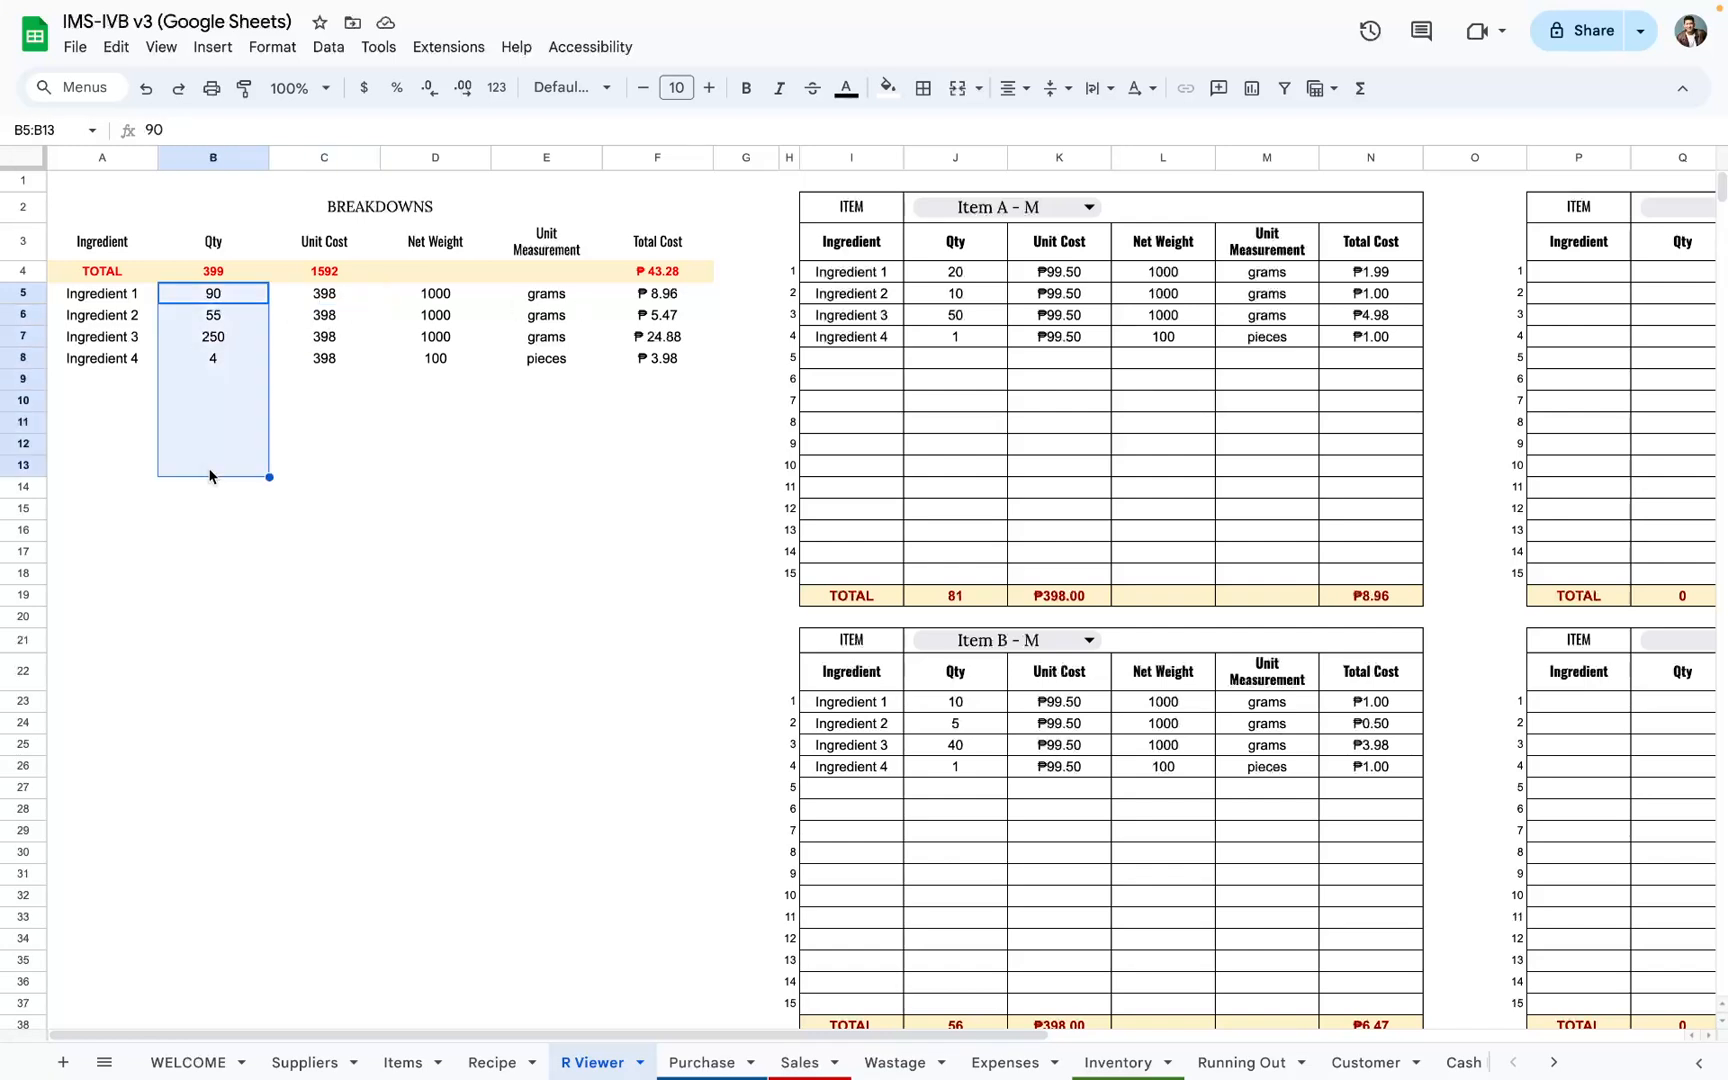
left_click_drag(453, 527, 454, 540)
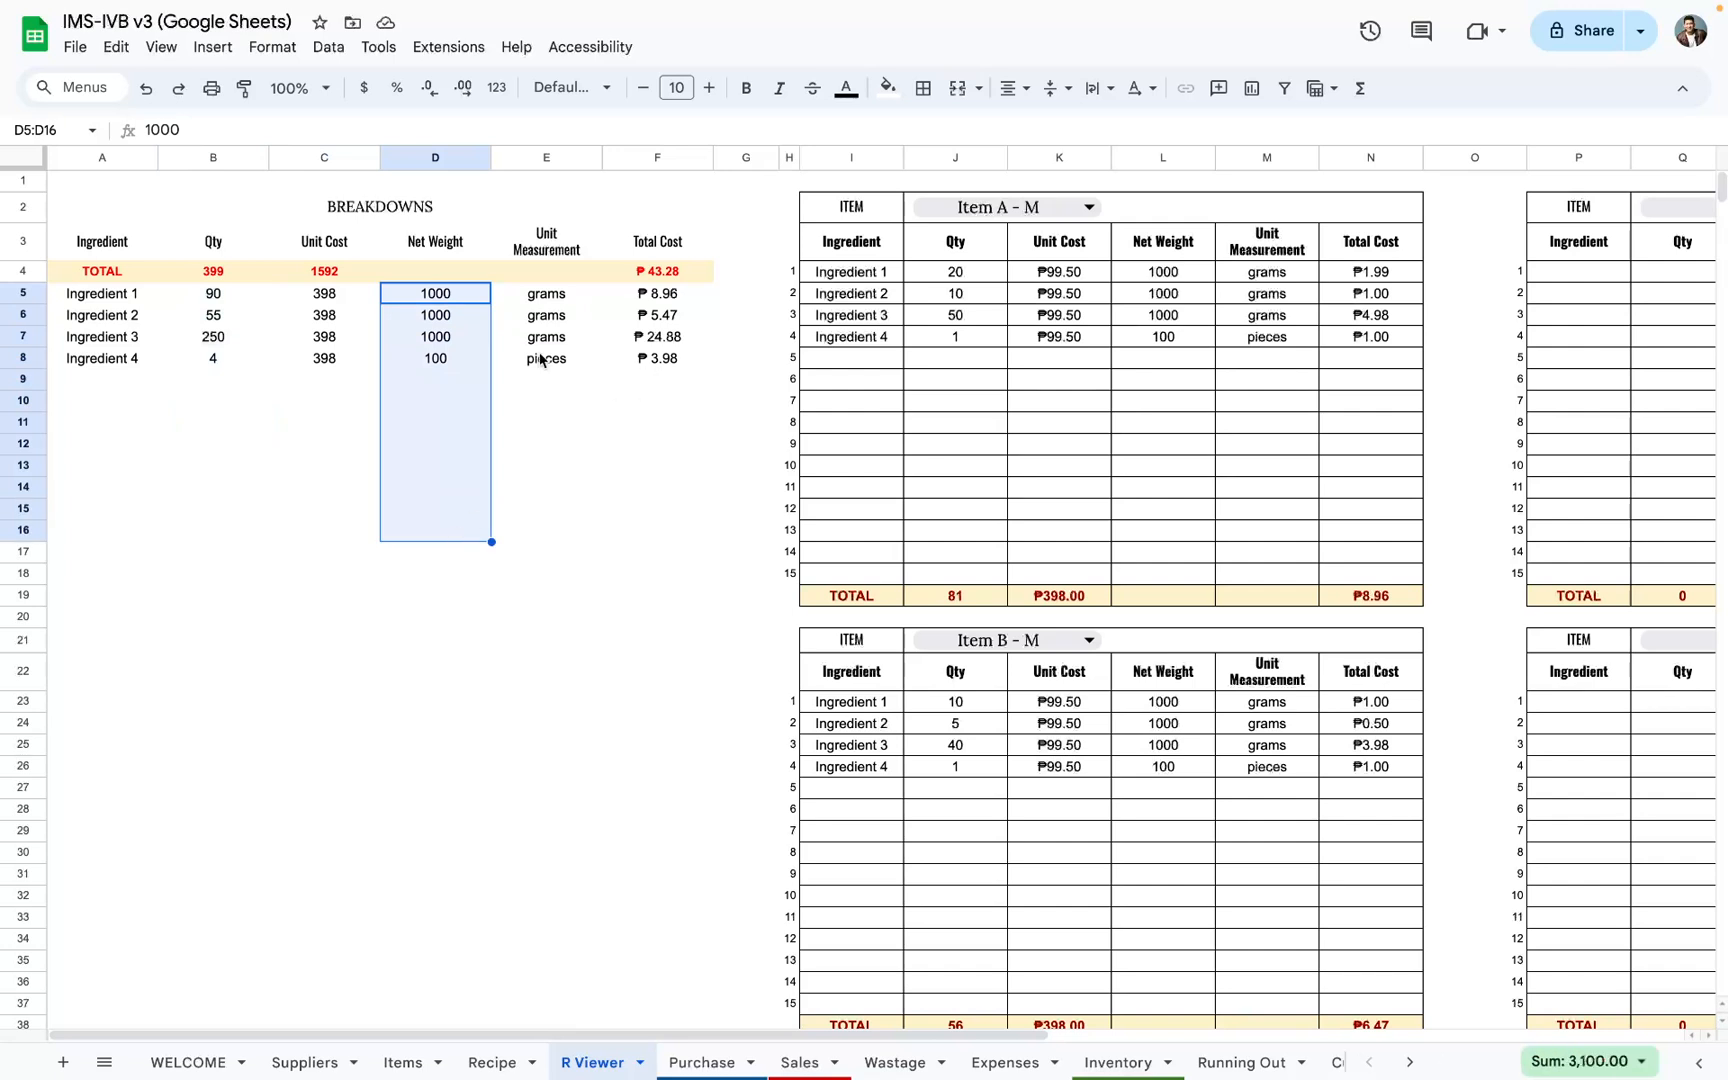
left_click_drag(213, 293, 214, 465)
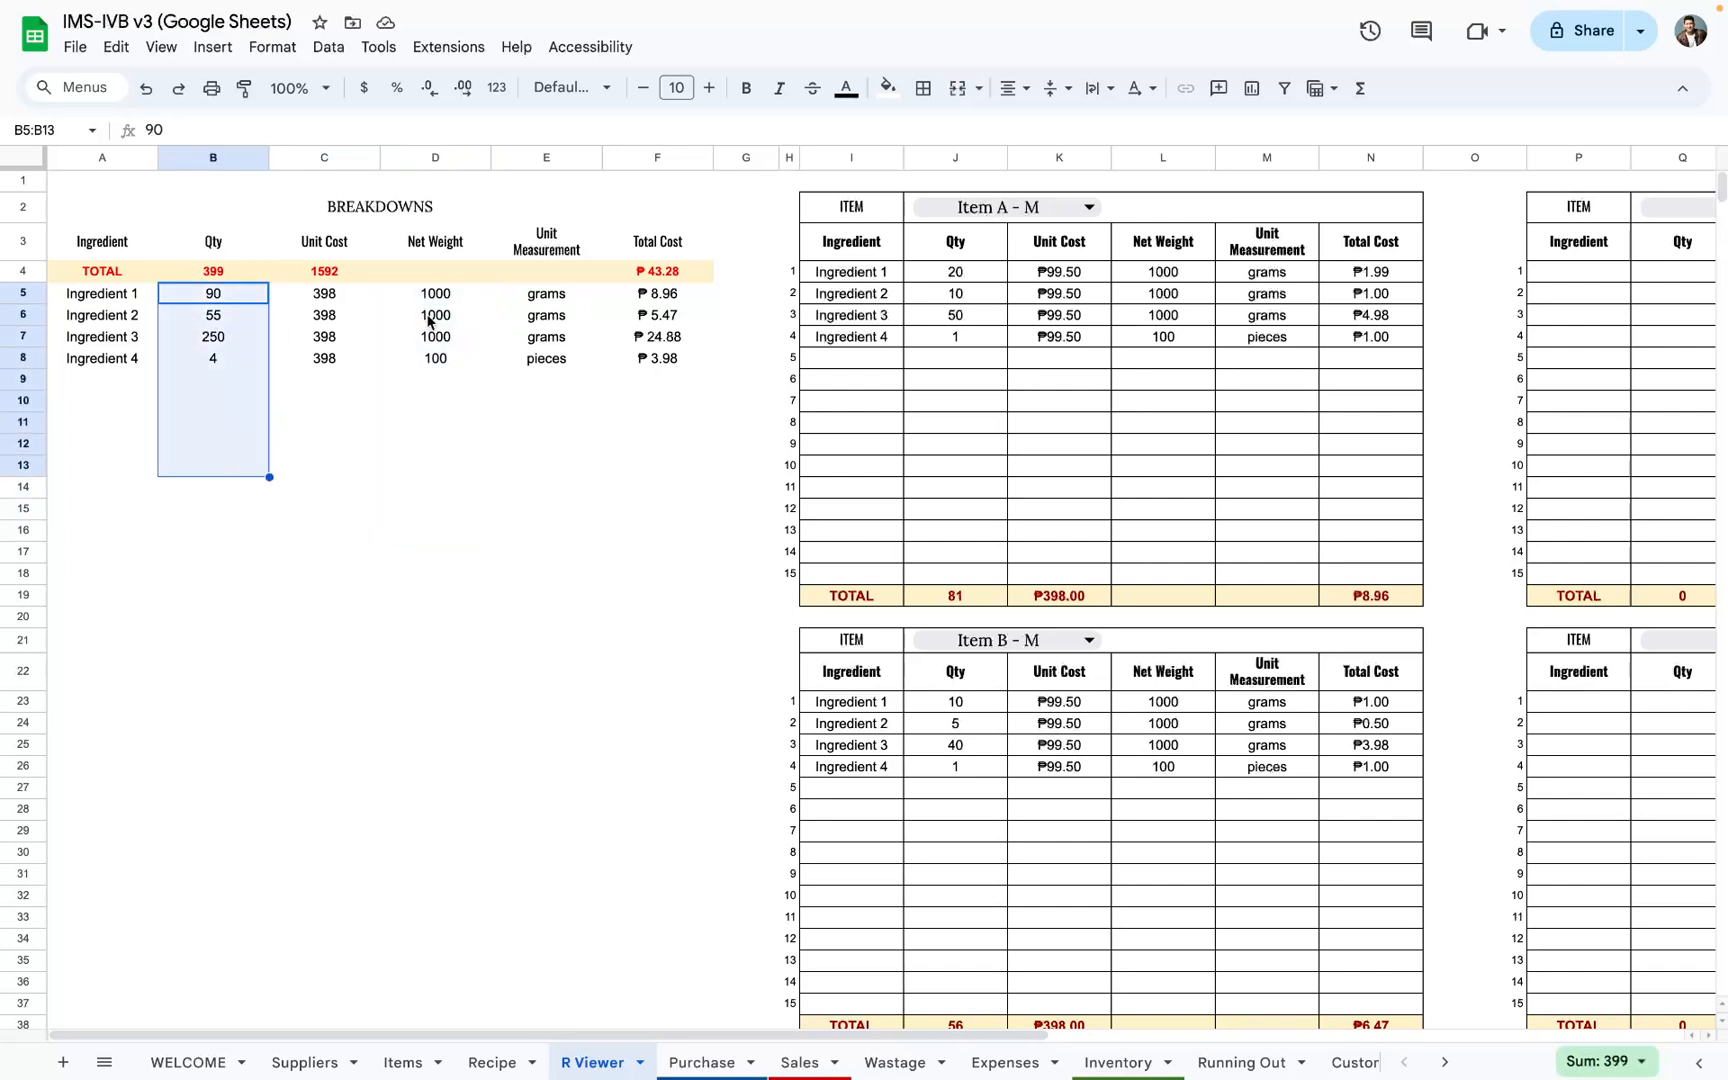
left_click_drag(652, 298, 662, 576)
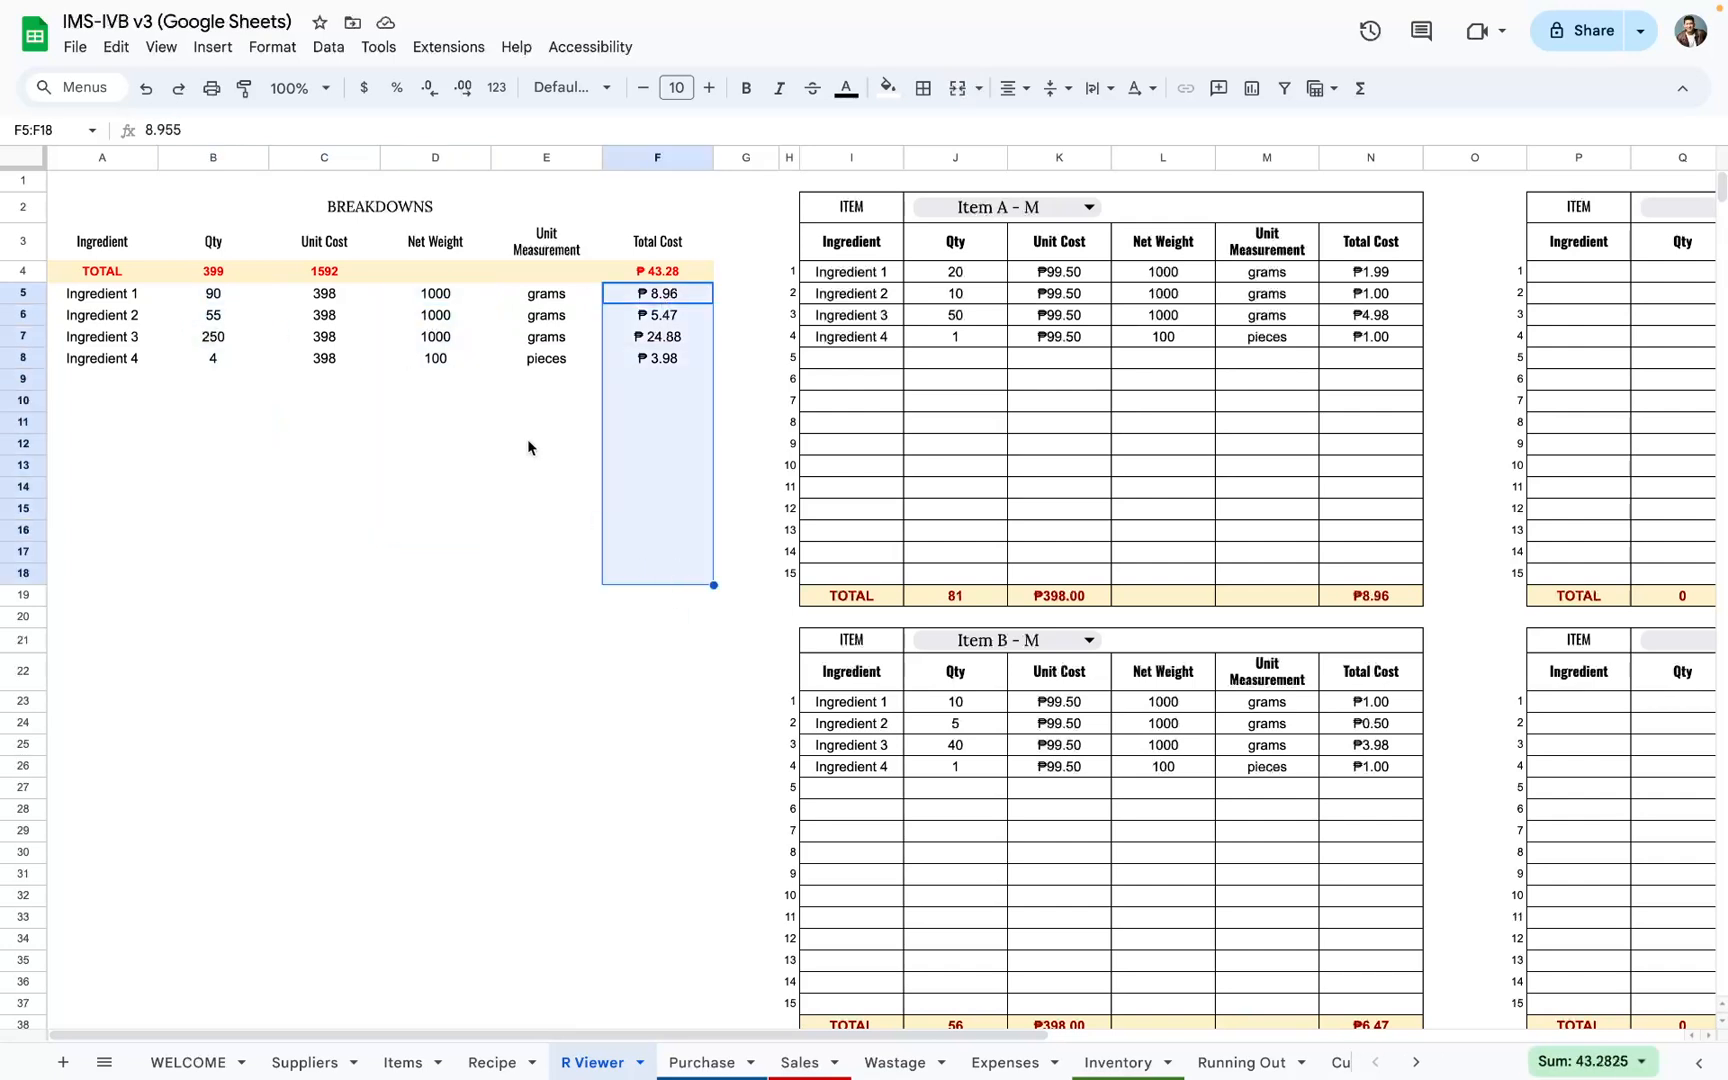
Step: Format the Breakdowns table's Unit Cost column C with the custom ₱ currency format showing two decimals
left_click(320, 157)
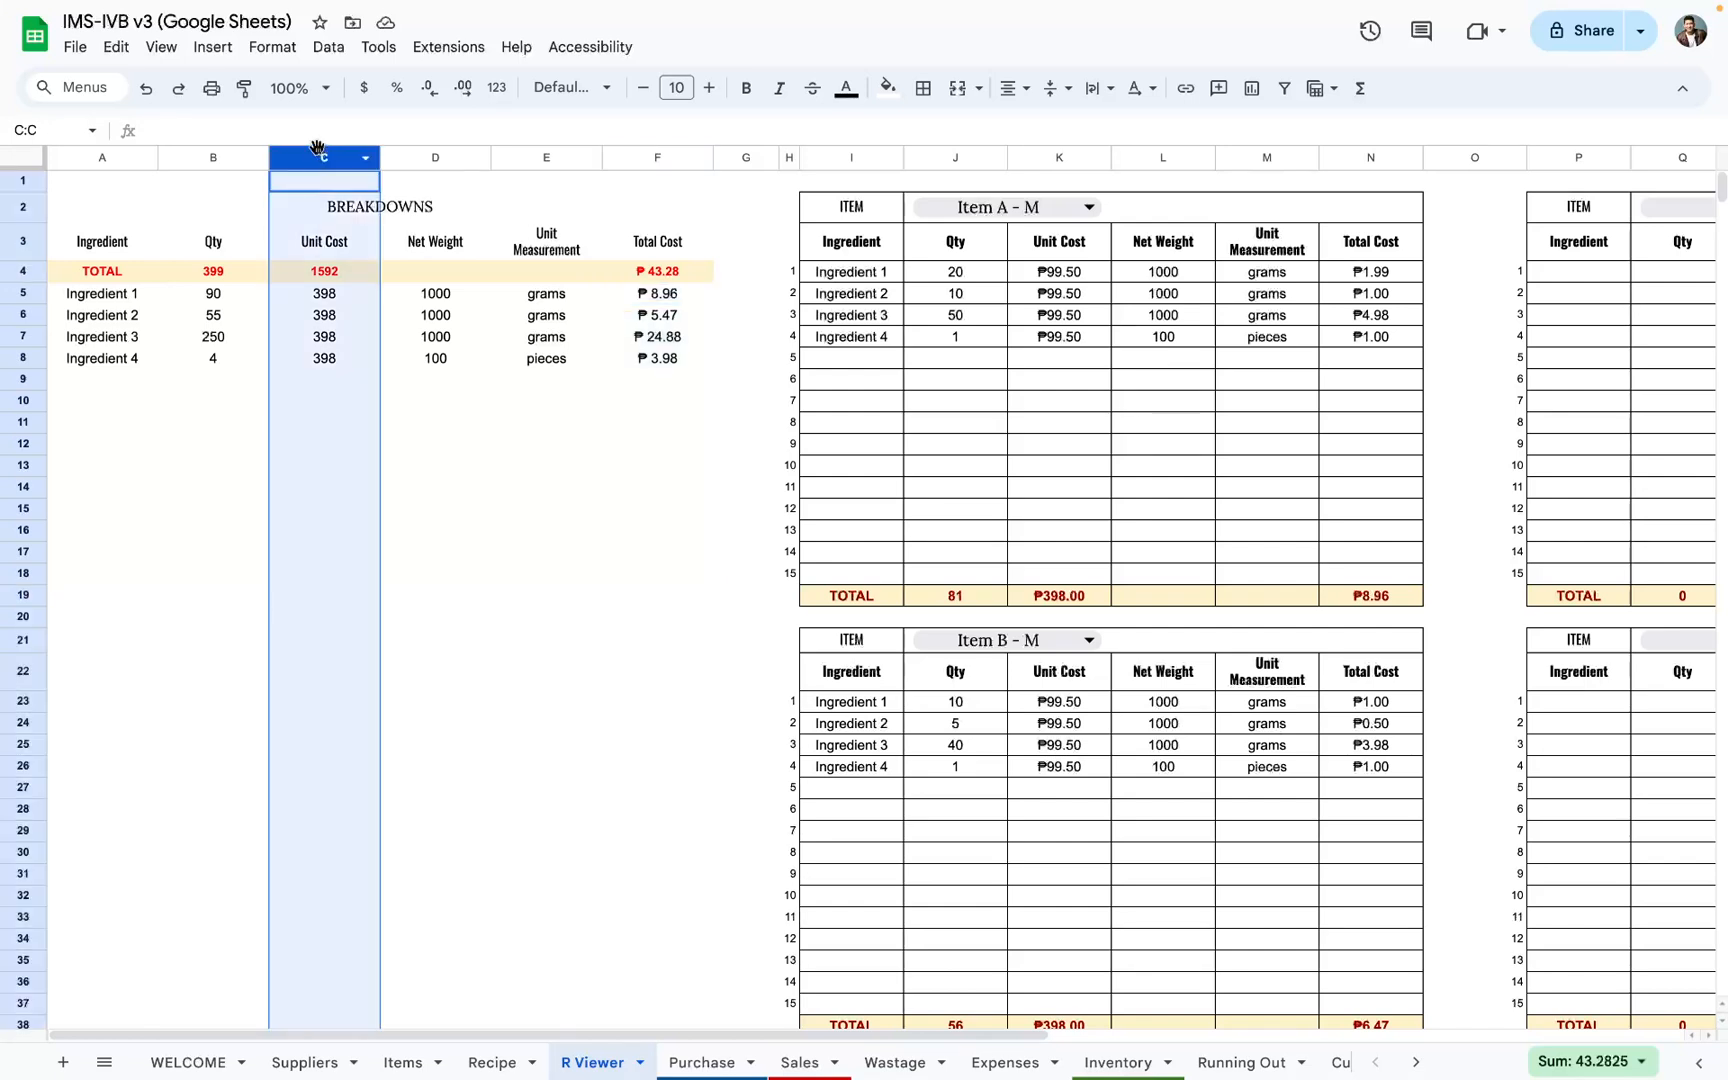
left_click(272, 46)
mouse_move(300, 130)
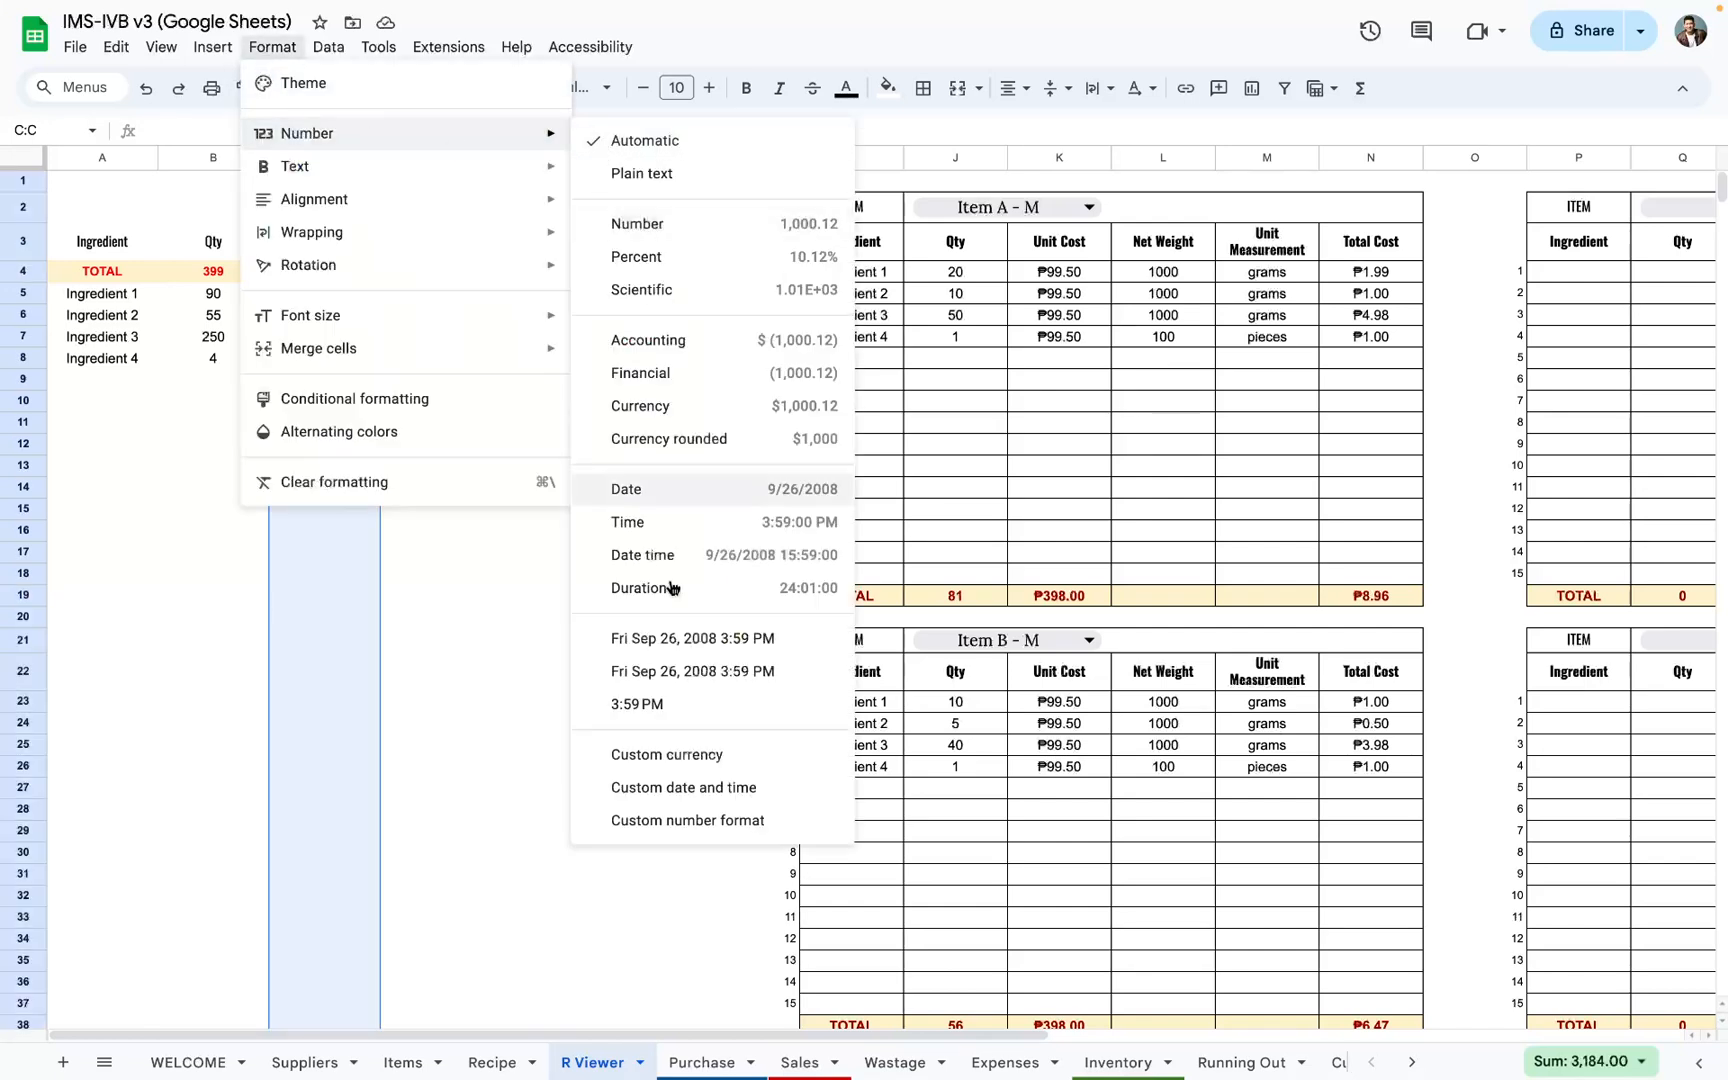
left_click(673, 756)
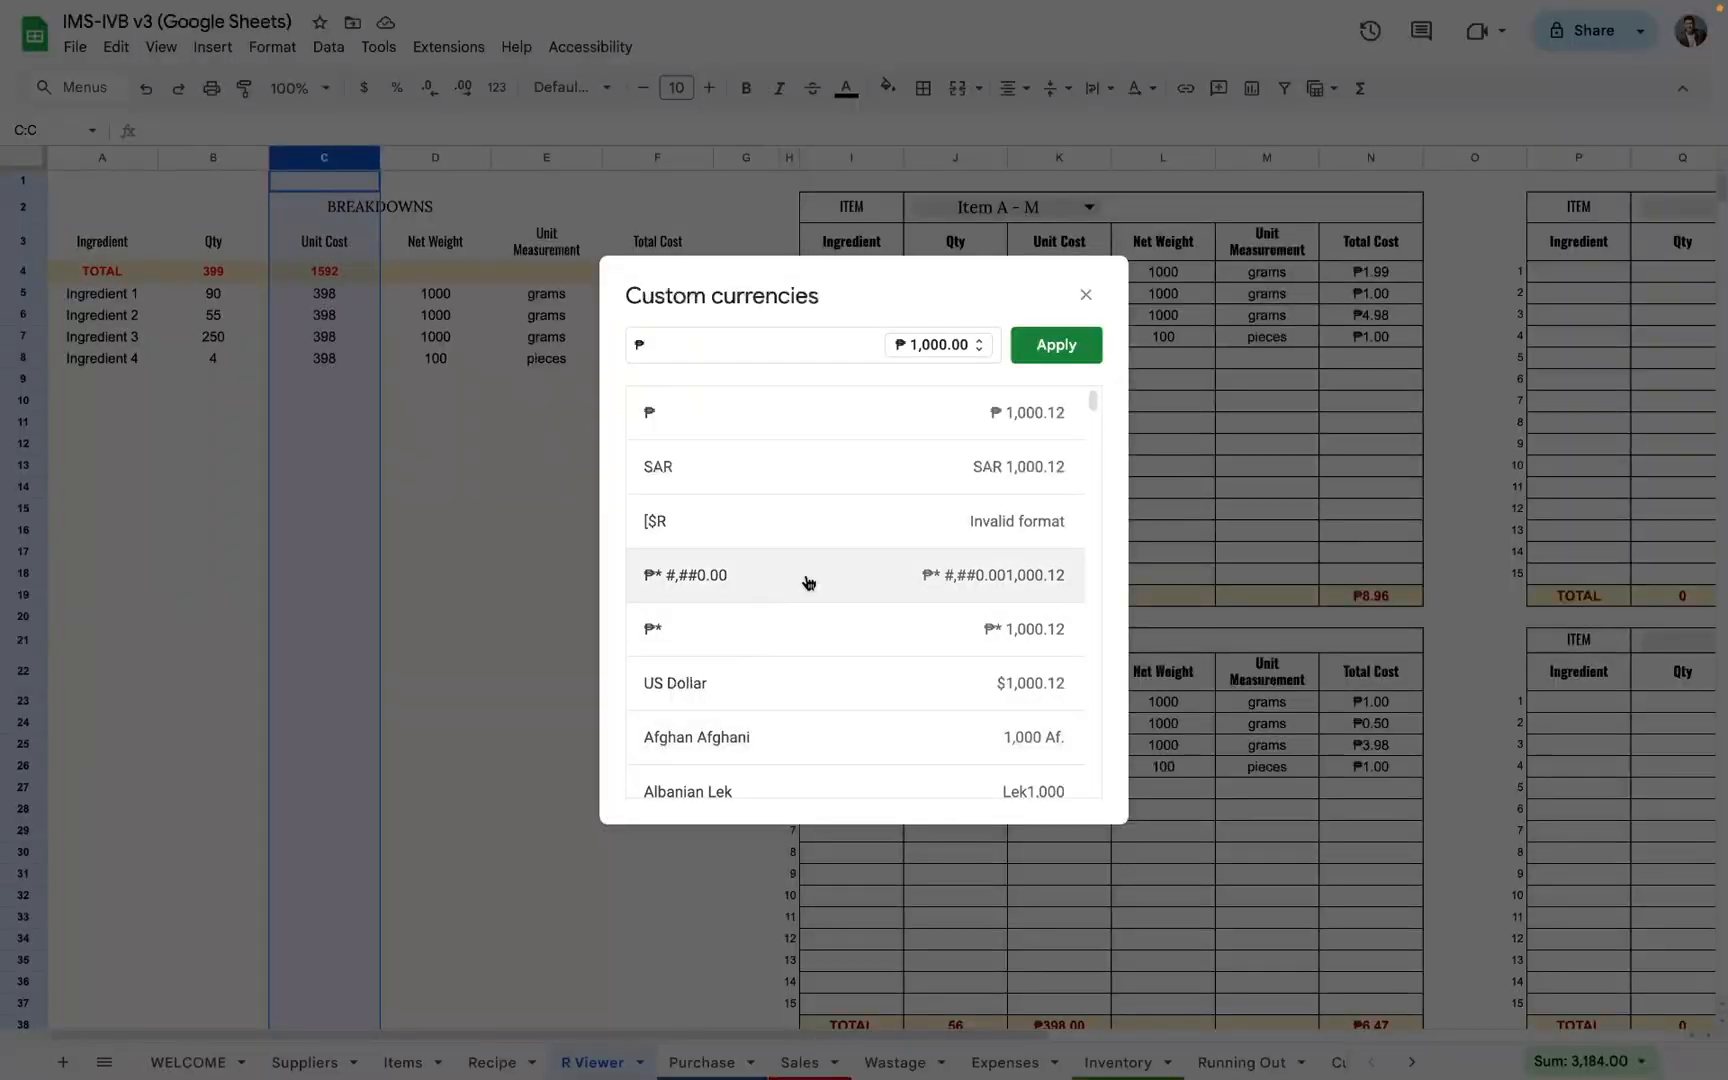
left_click(1049, 343)
left_click(530, 420)
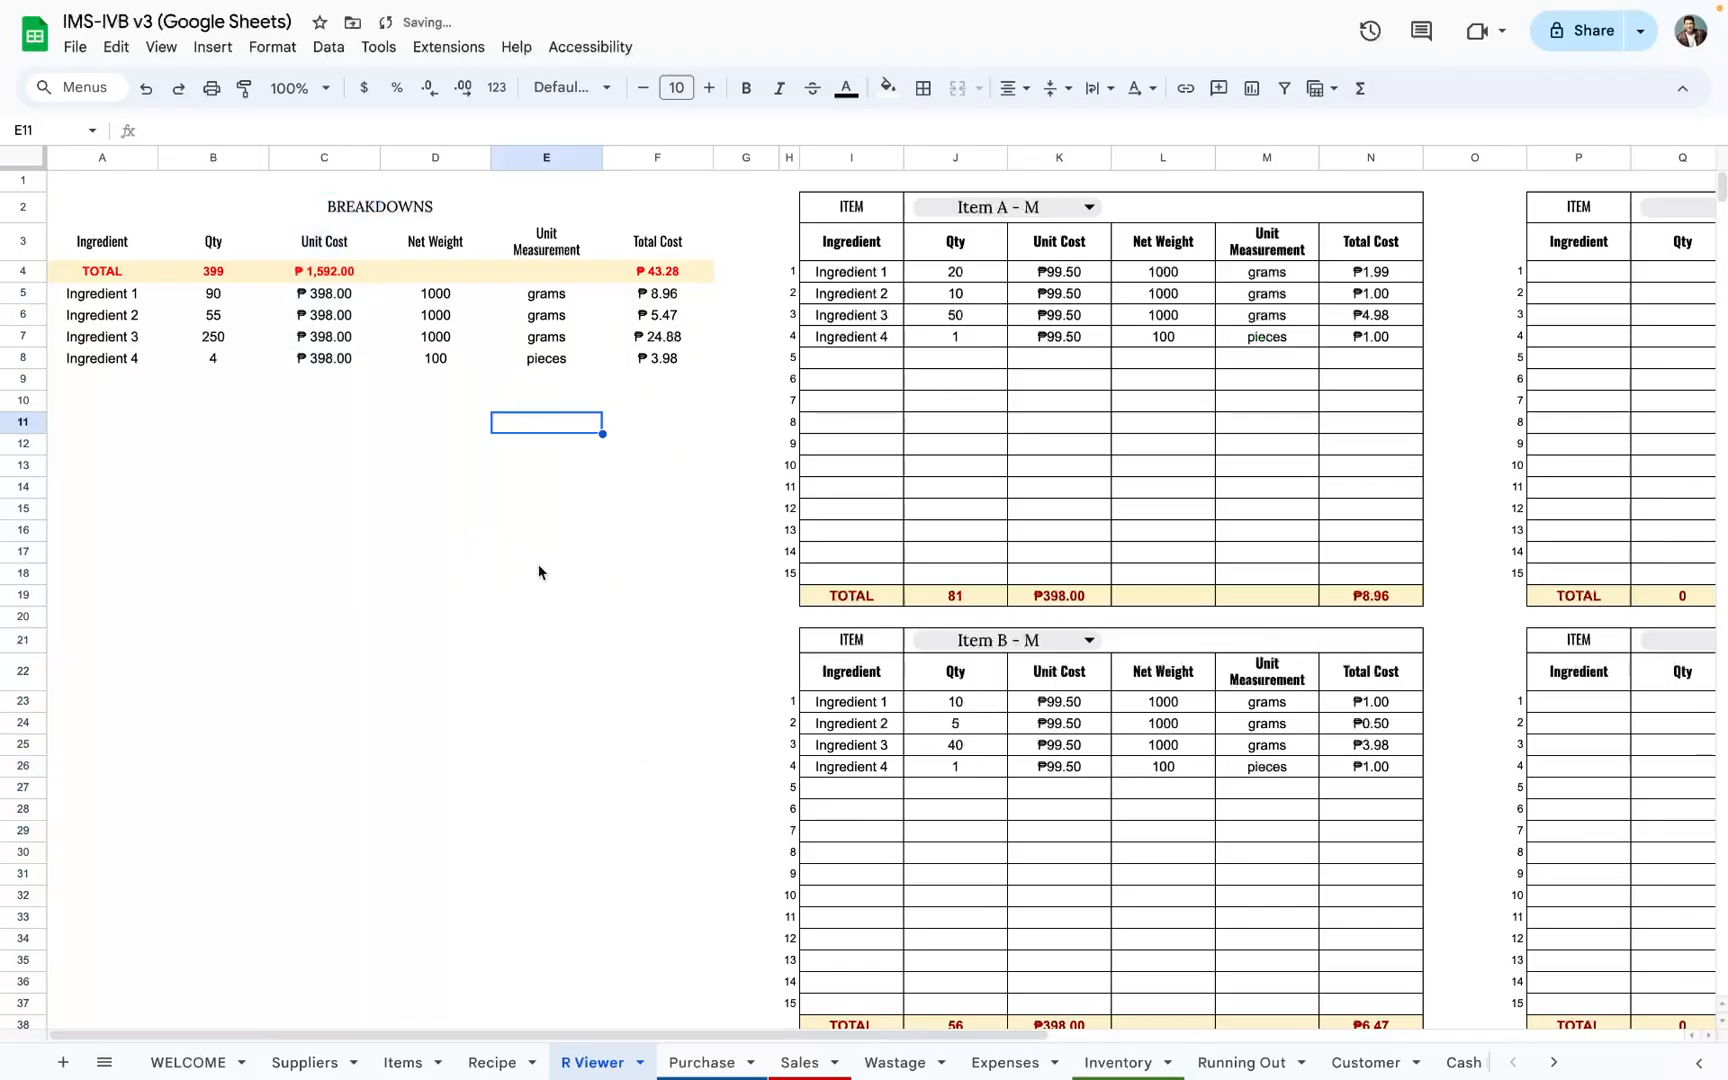
Step: Review the empty recipe blocks in columns P to U and the Breakdowns table's ingredients, quantities, net weights and unit measurements
scroll(620, 380, "right", 5)
scroll(1372, 487, "right", 3)
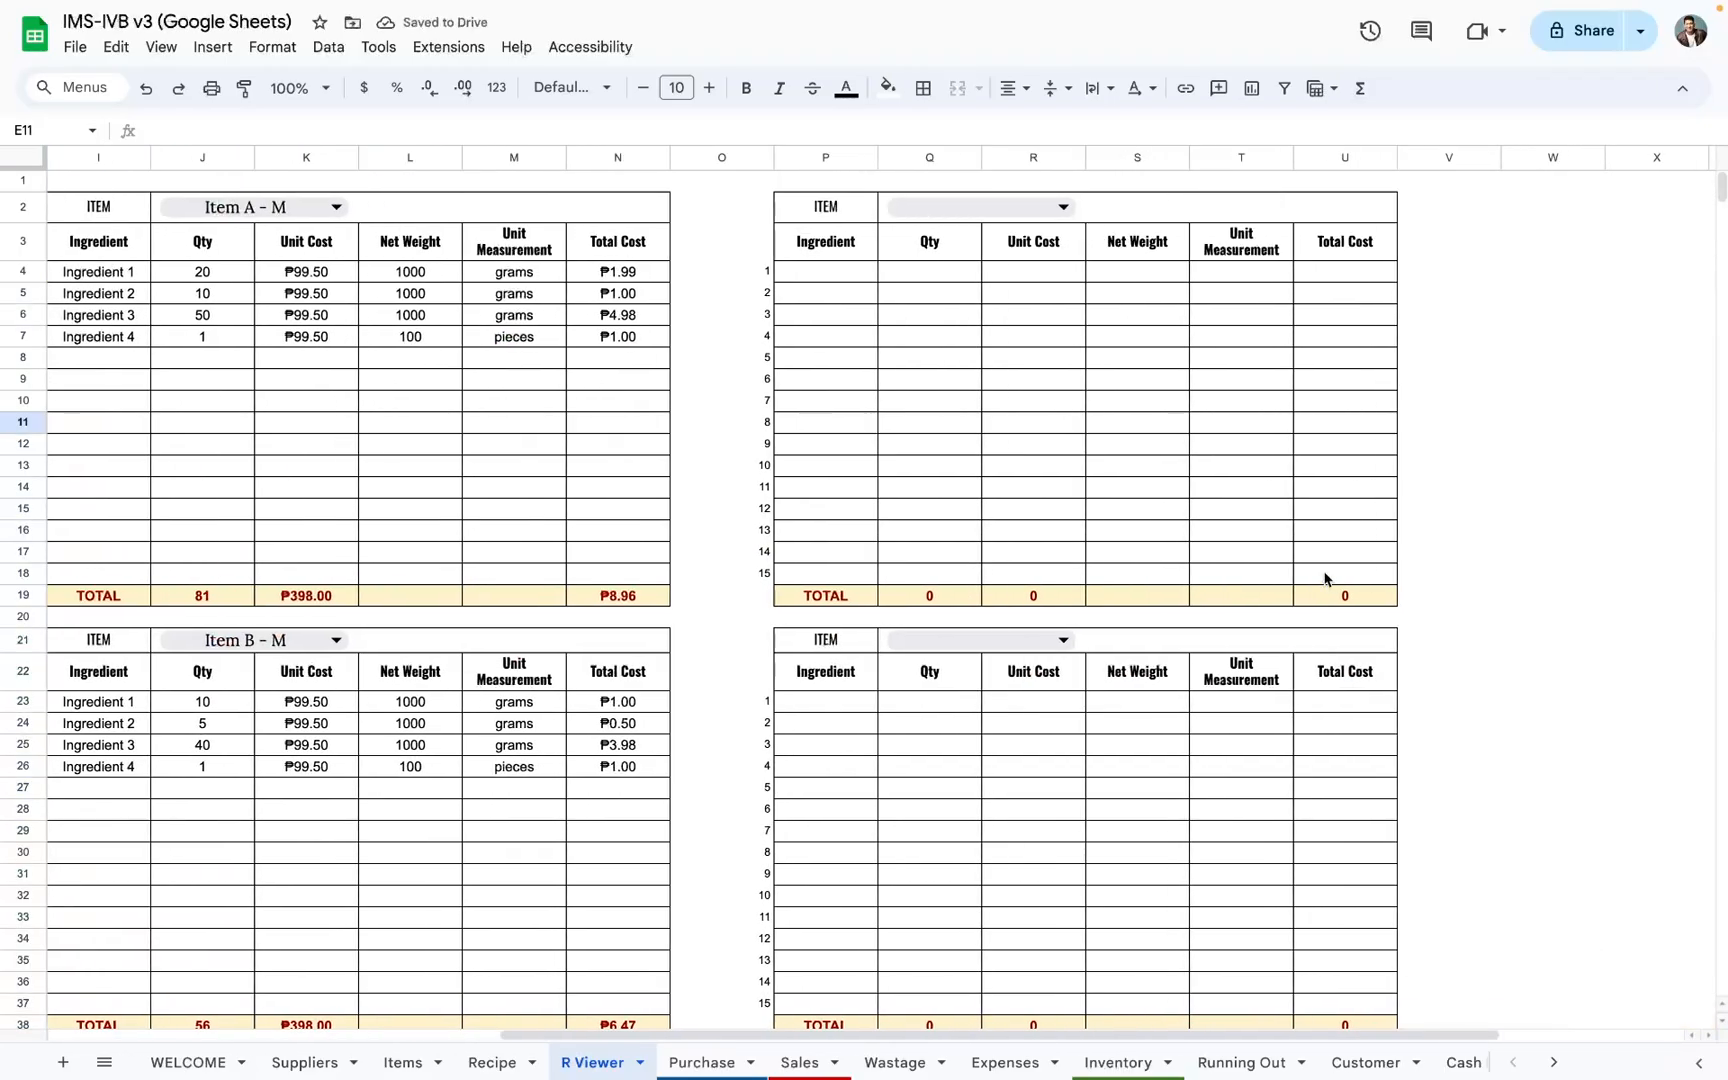
scroll(1327, 579, "left", 8)
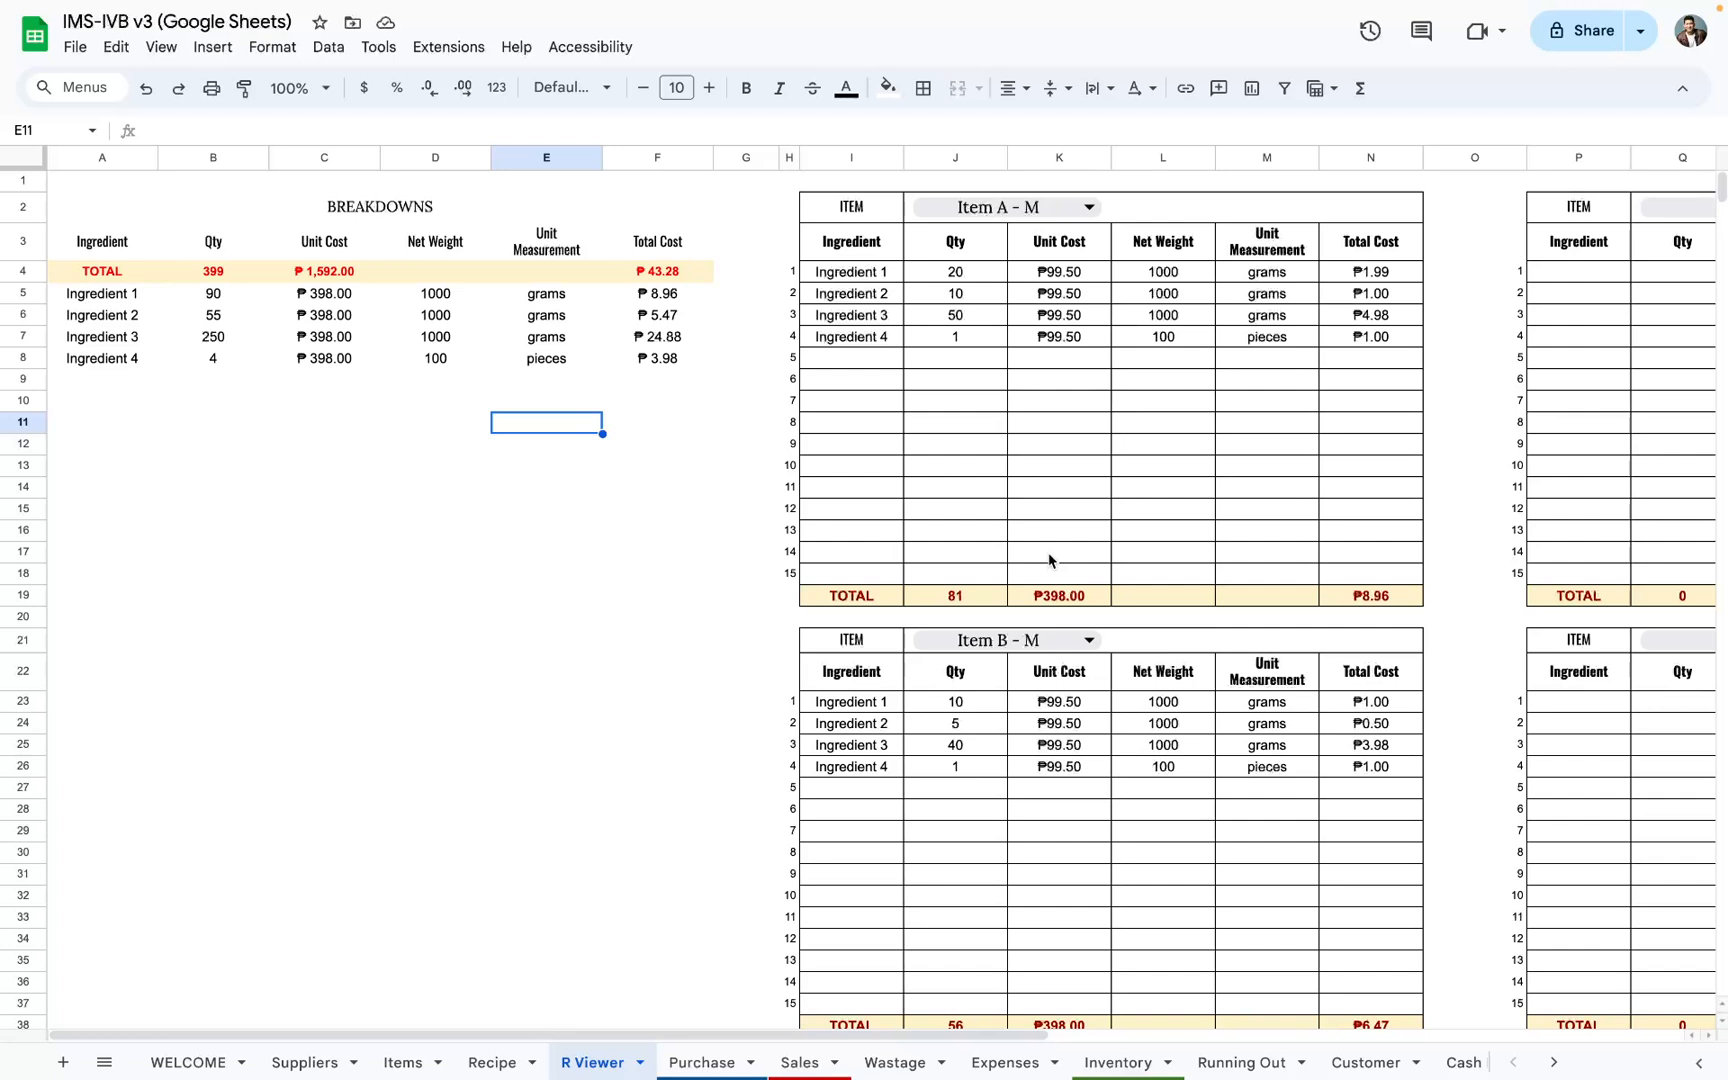
left_click_drag(452, 300, 436, 465)
left_click_drag(222, 293, 224, 533)
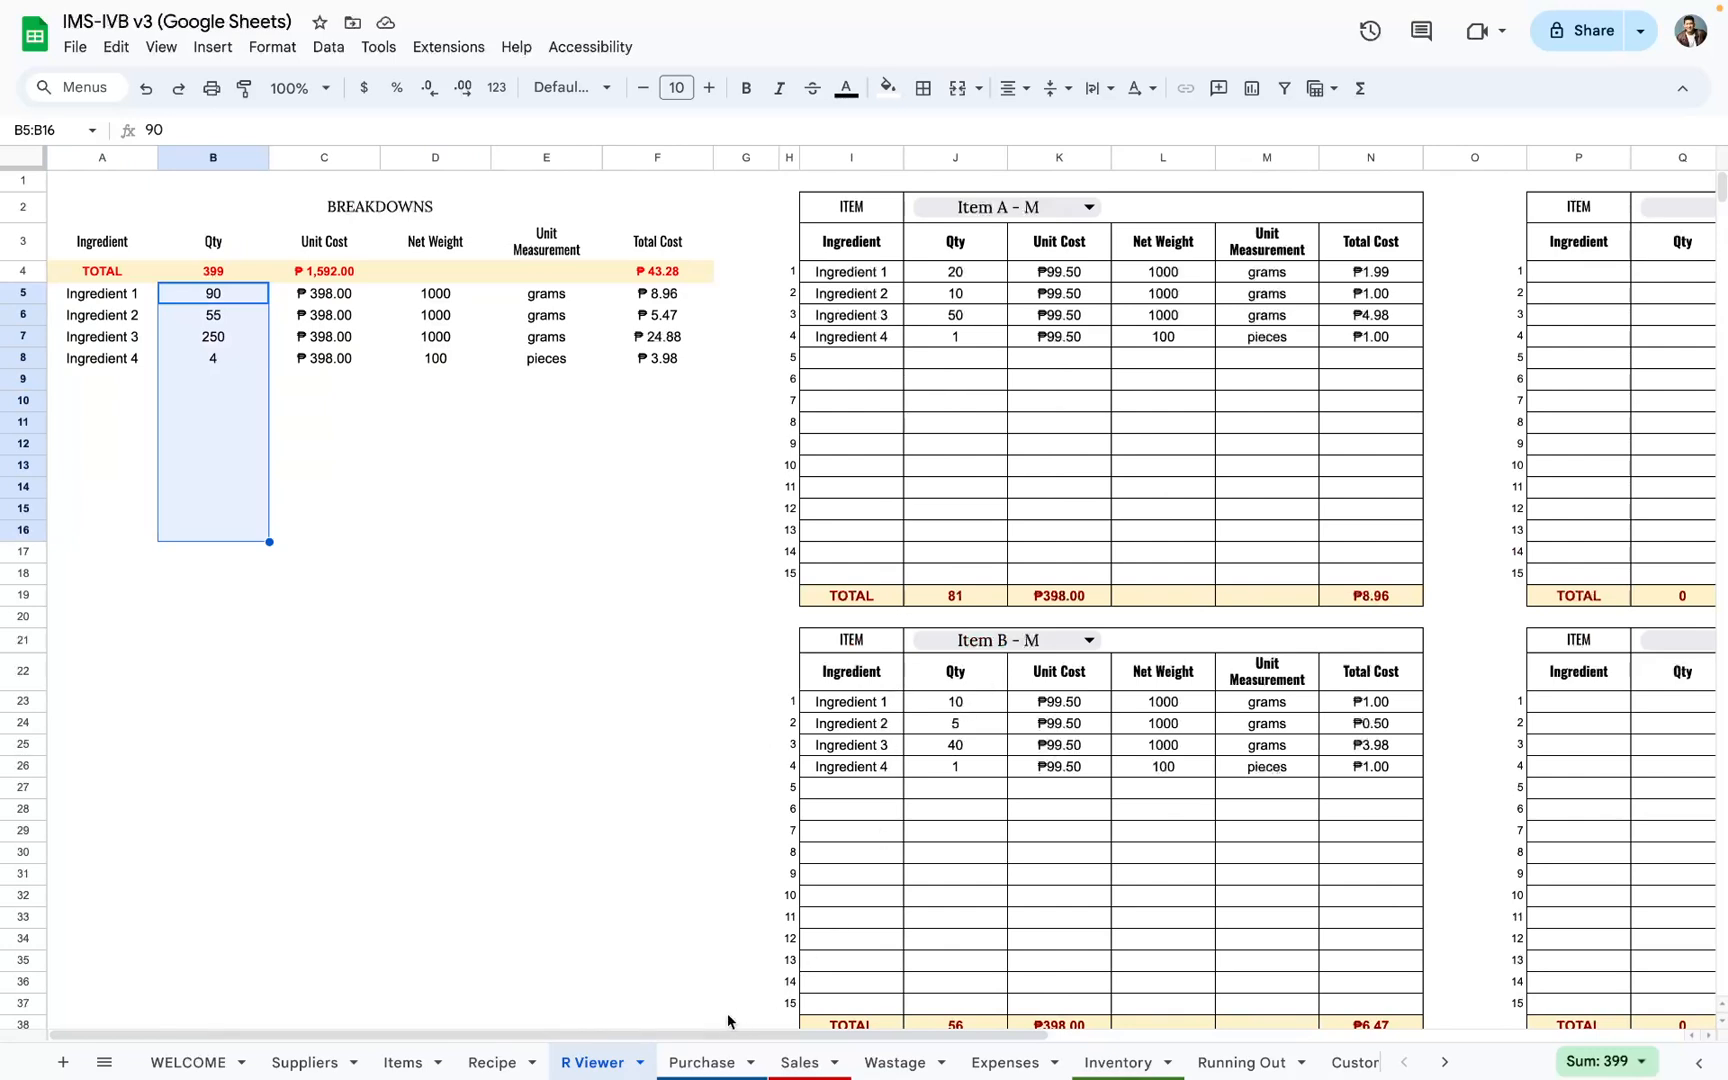
left_click_drag(99, 300, 712, 905)
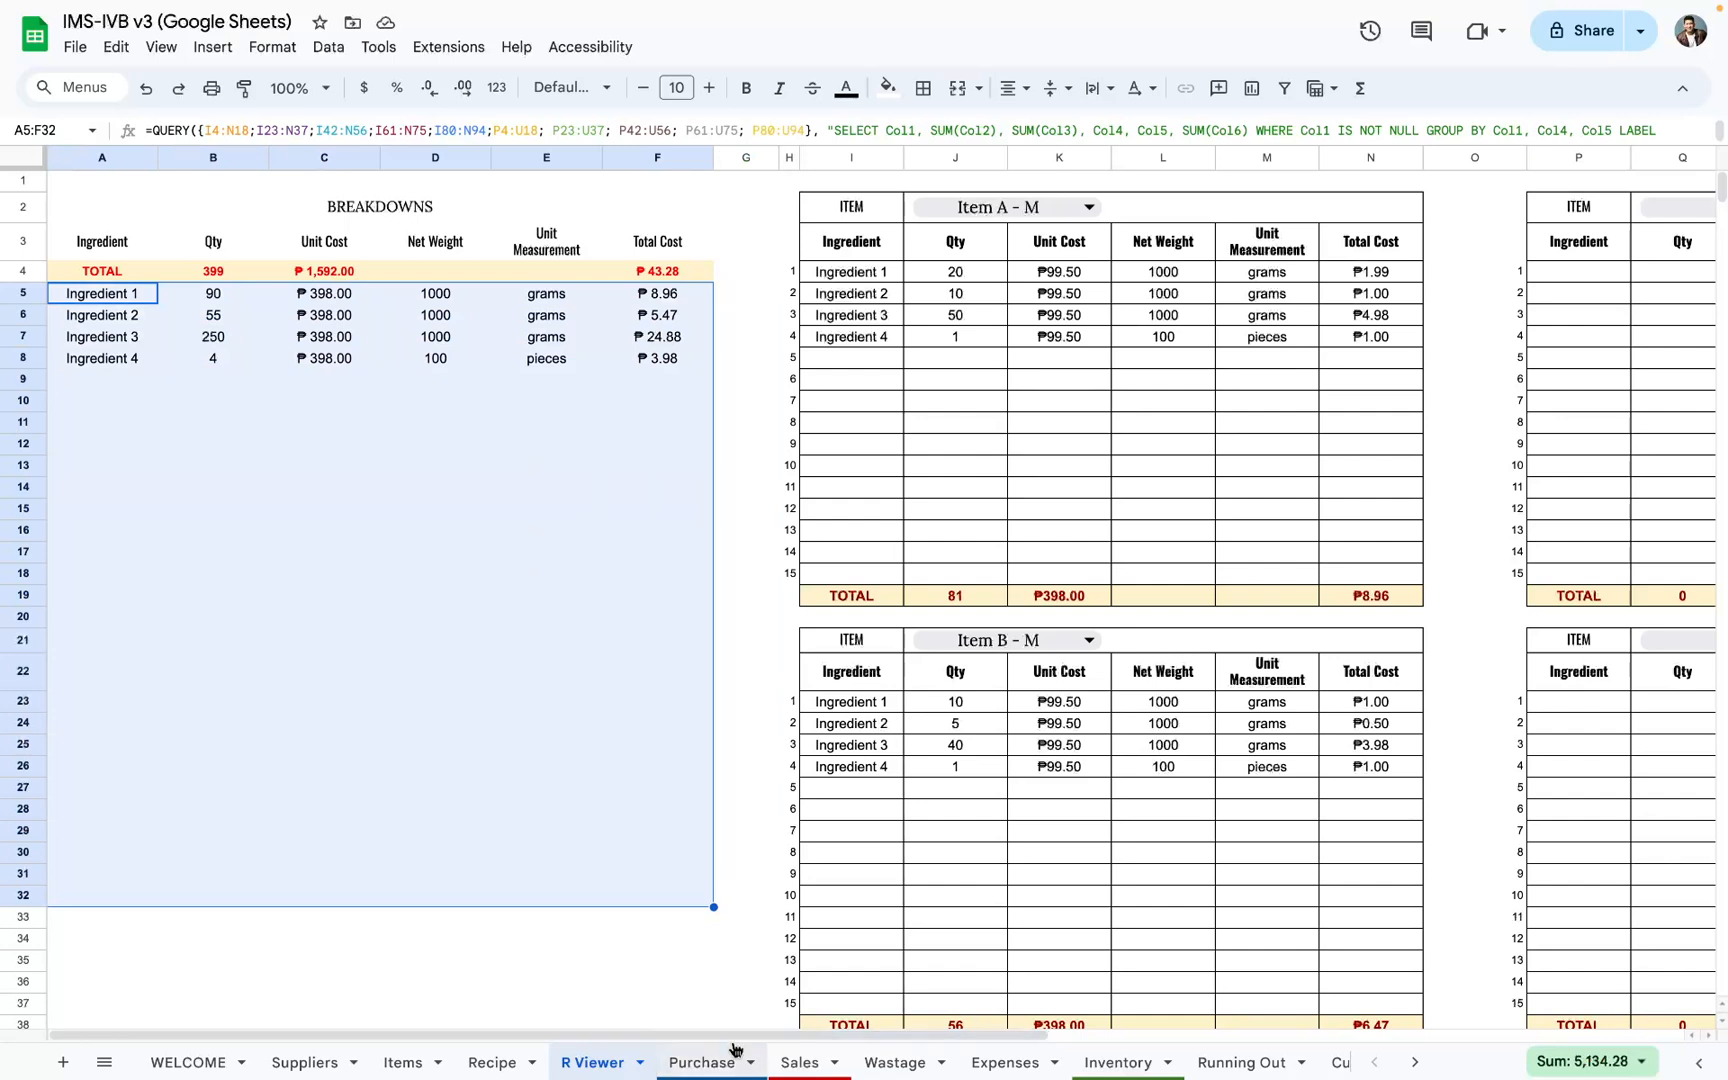
left_click_drag(112, 302, 125, 625)
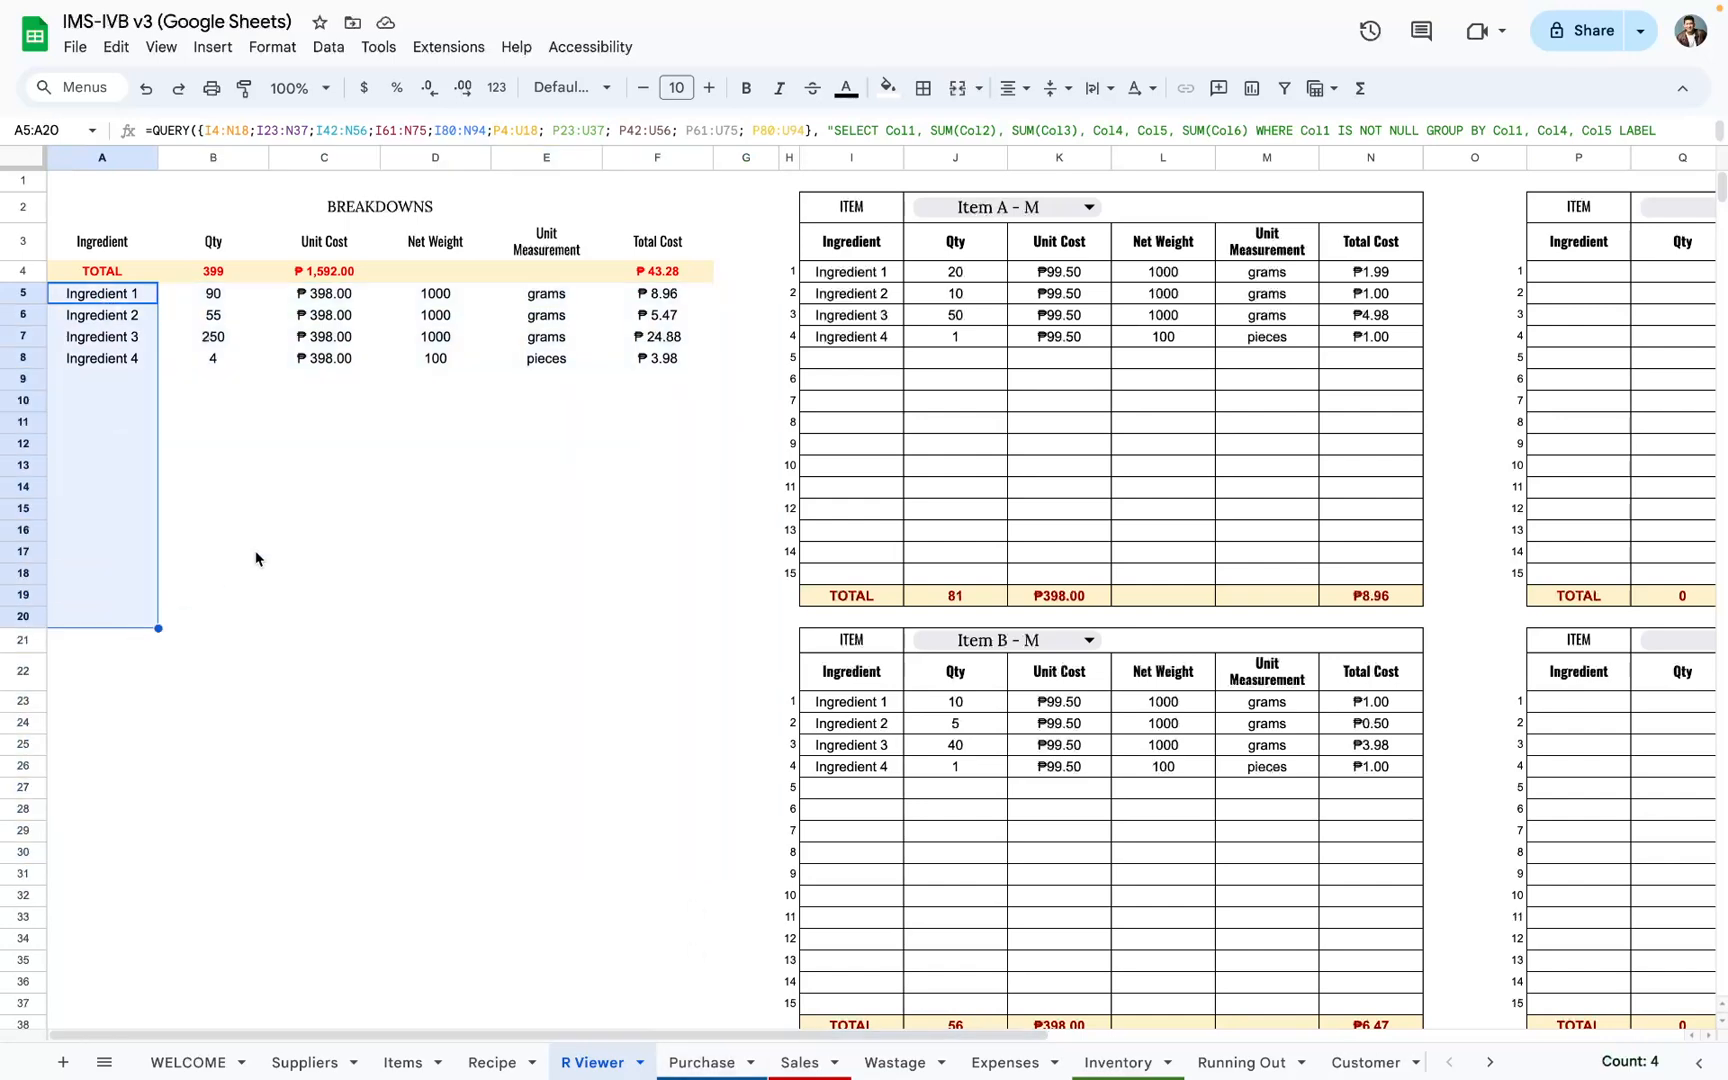
left_click_drag(546, 293, 531, 778)
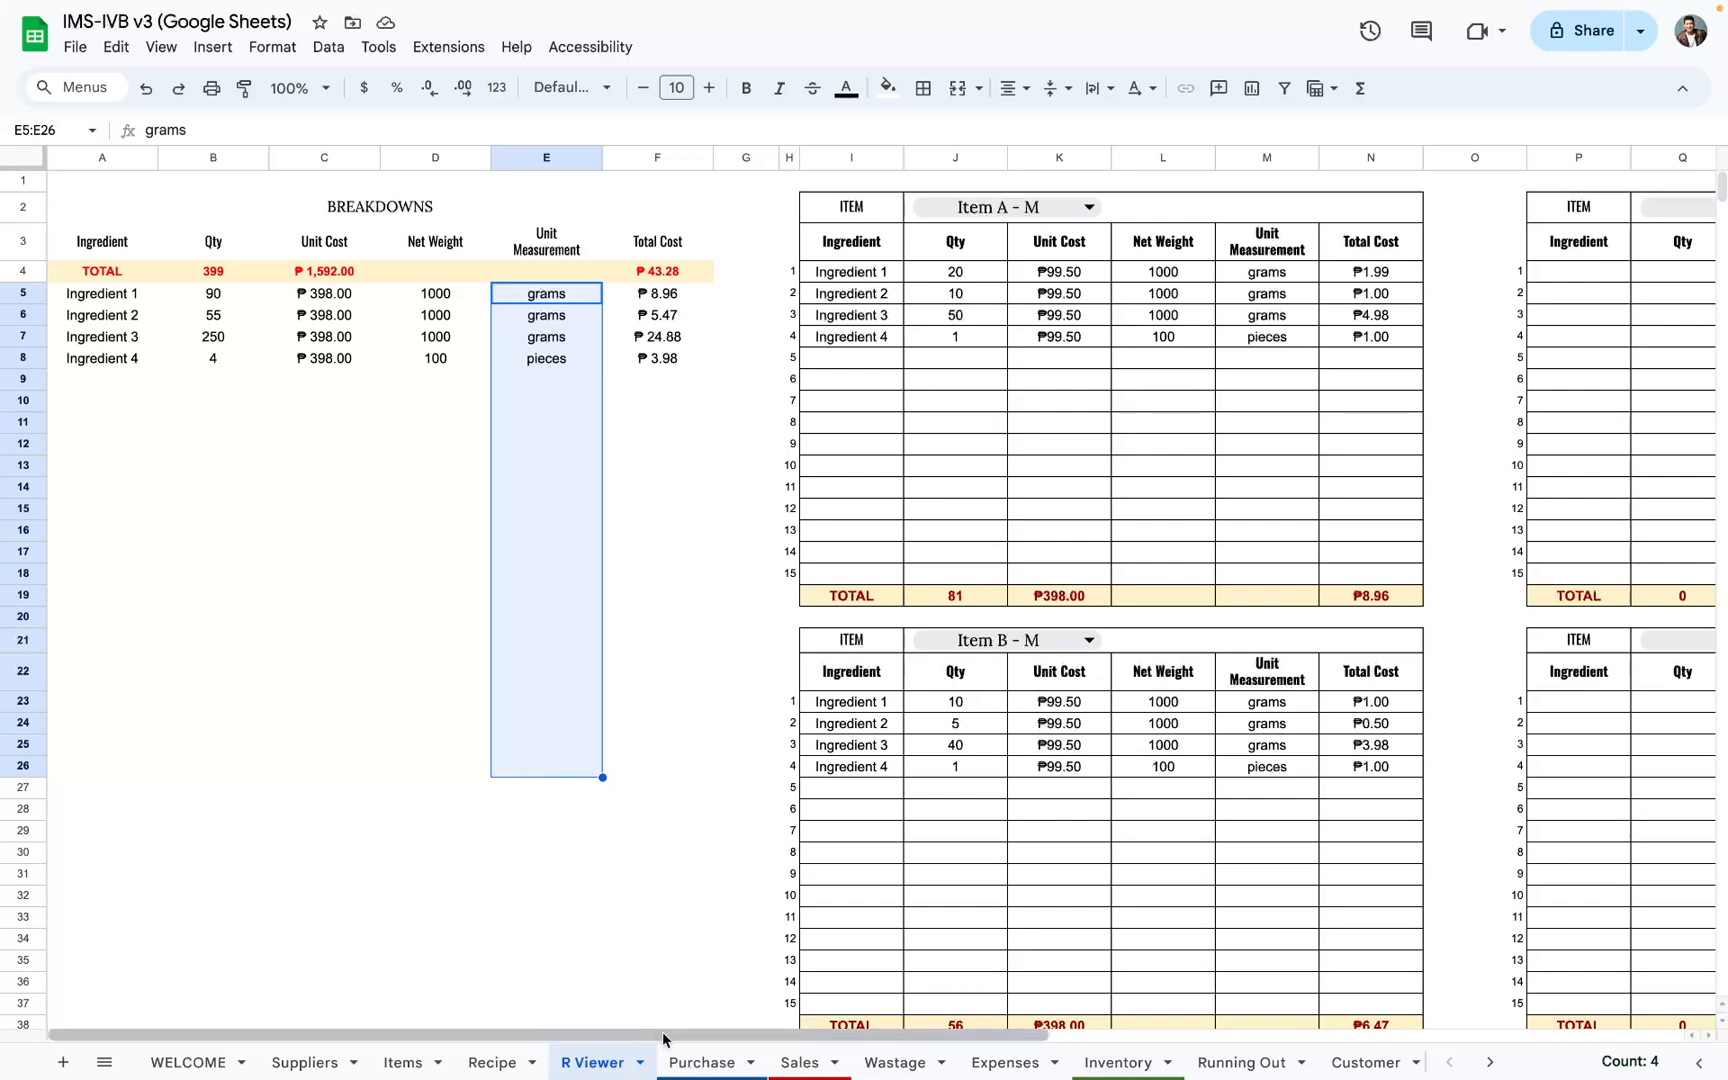
Step: Copy Ingredient 1 to Ingredient 4 from A5:A8 of the R Viewer breakdown into the Purchase sheet's Ingredient Name column, starting at B4
left_click(703, 1063)
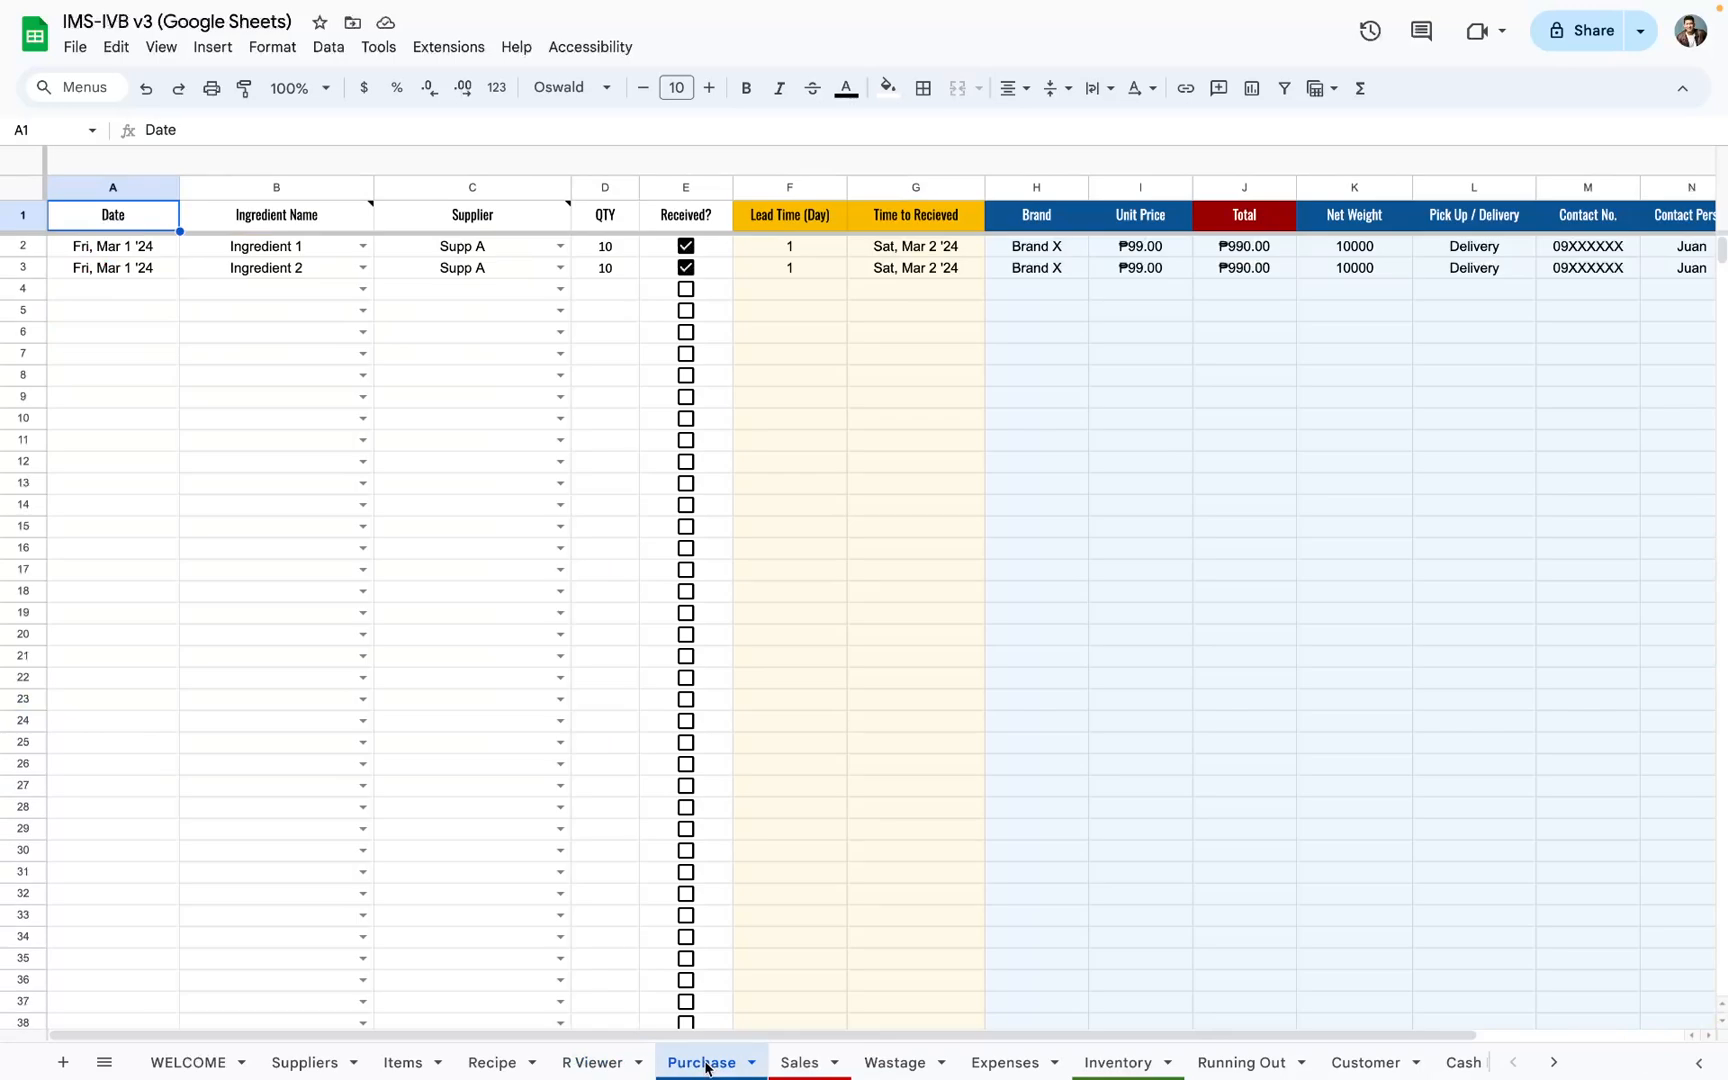
left_click(608, 1062)
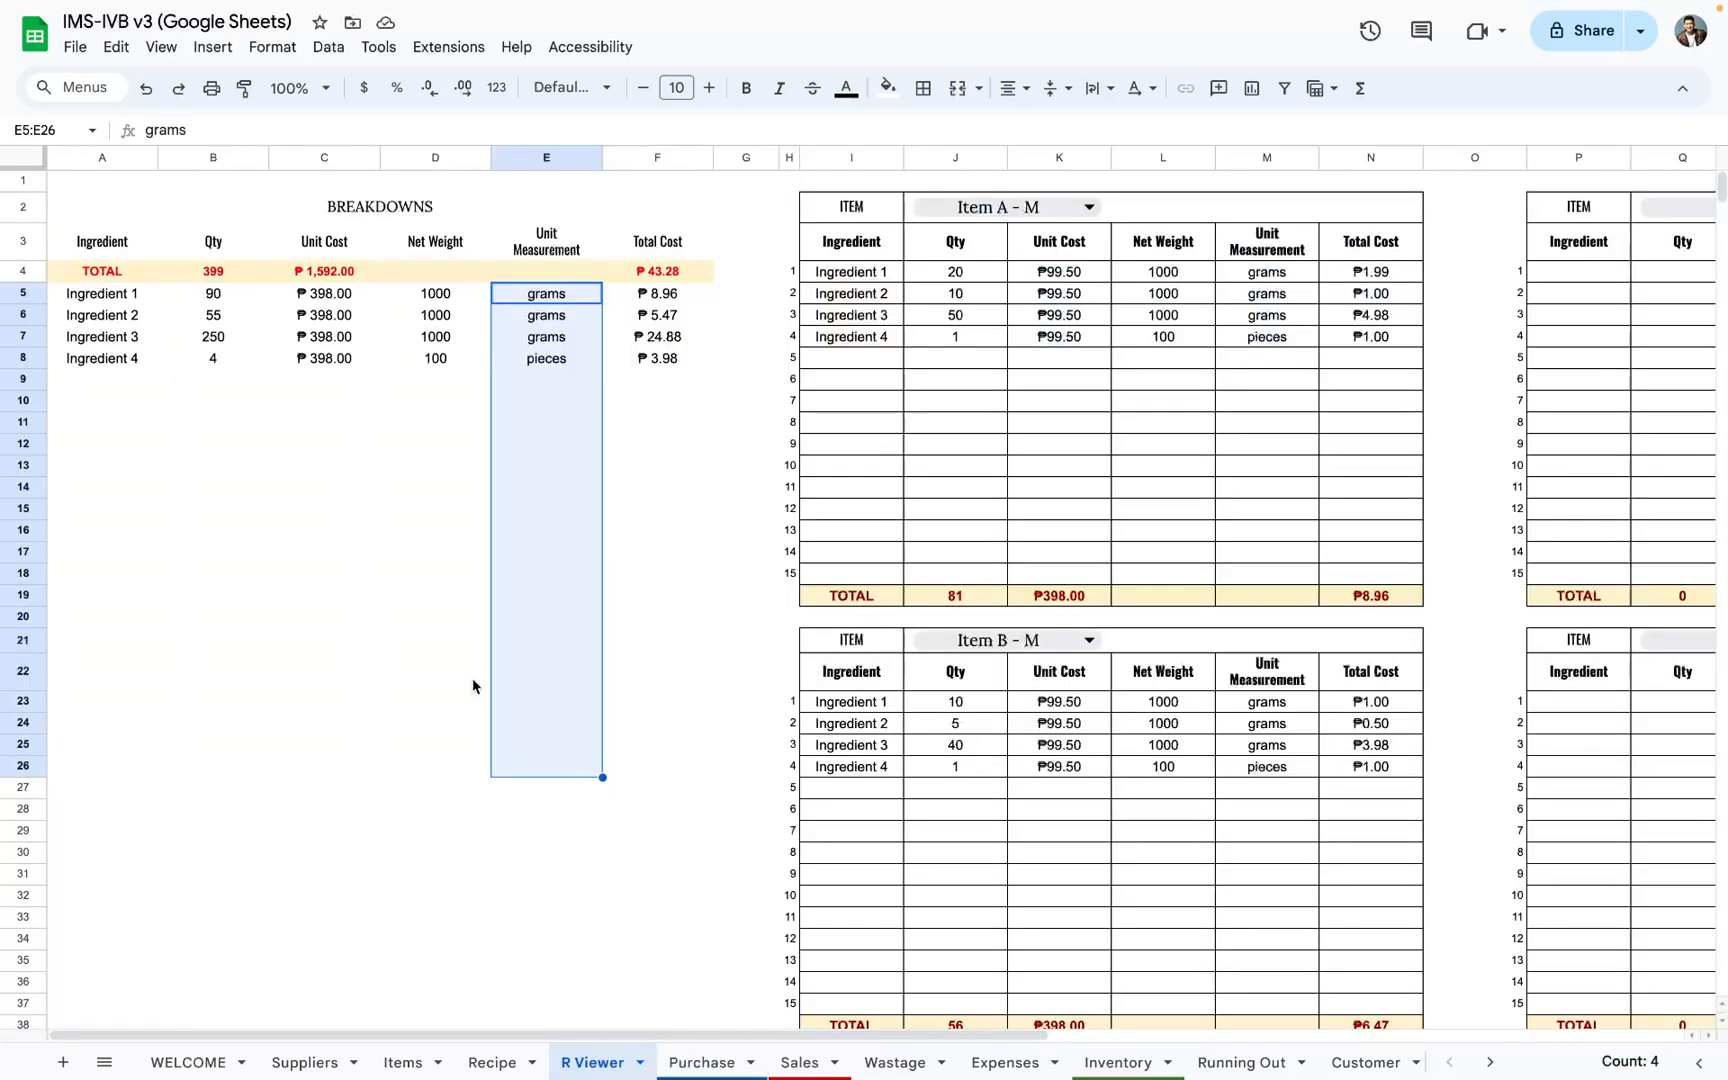
left_click(116, 294)
left_click(128, 365, "shift")
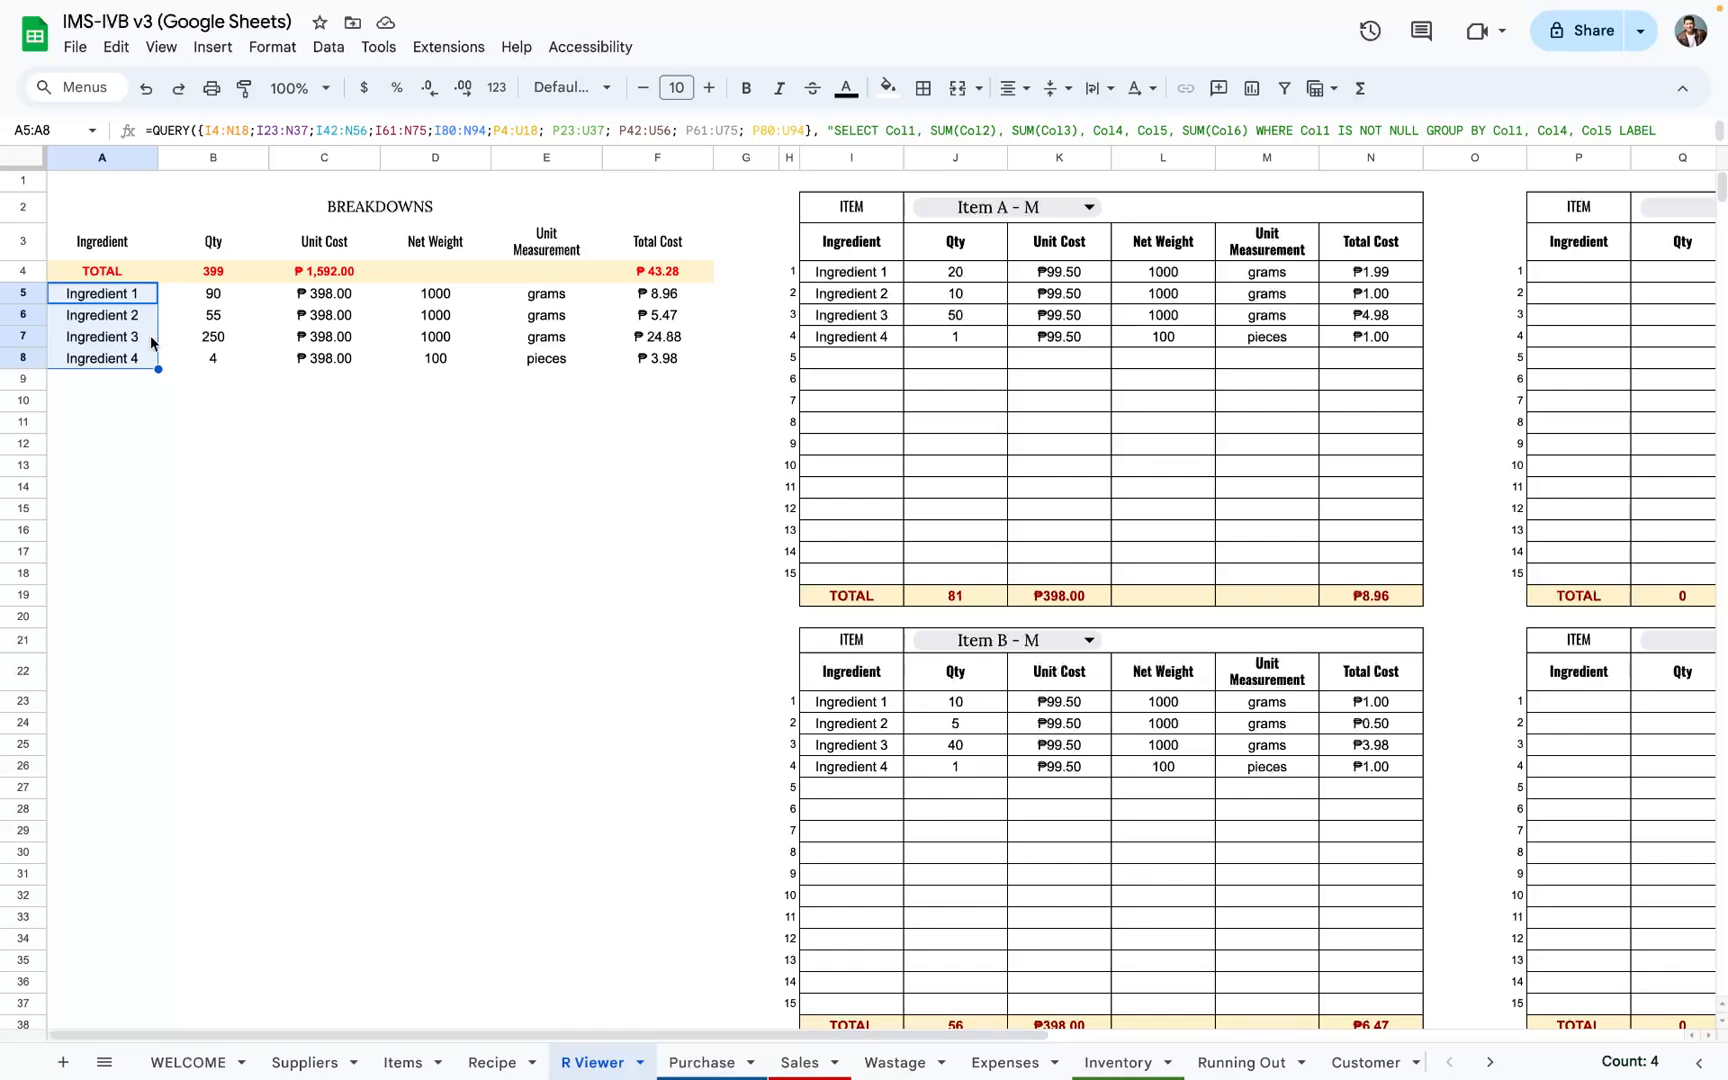
key("ctrl+c")
left_click(701, 1062)
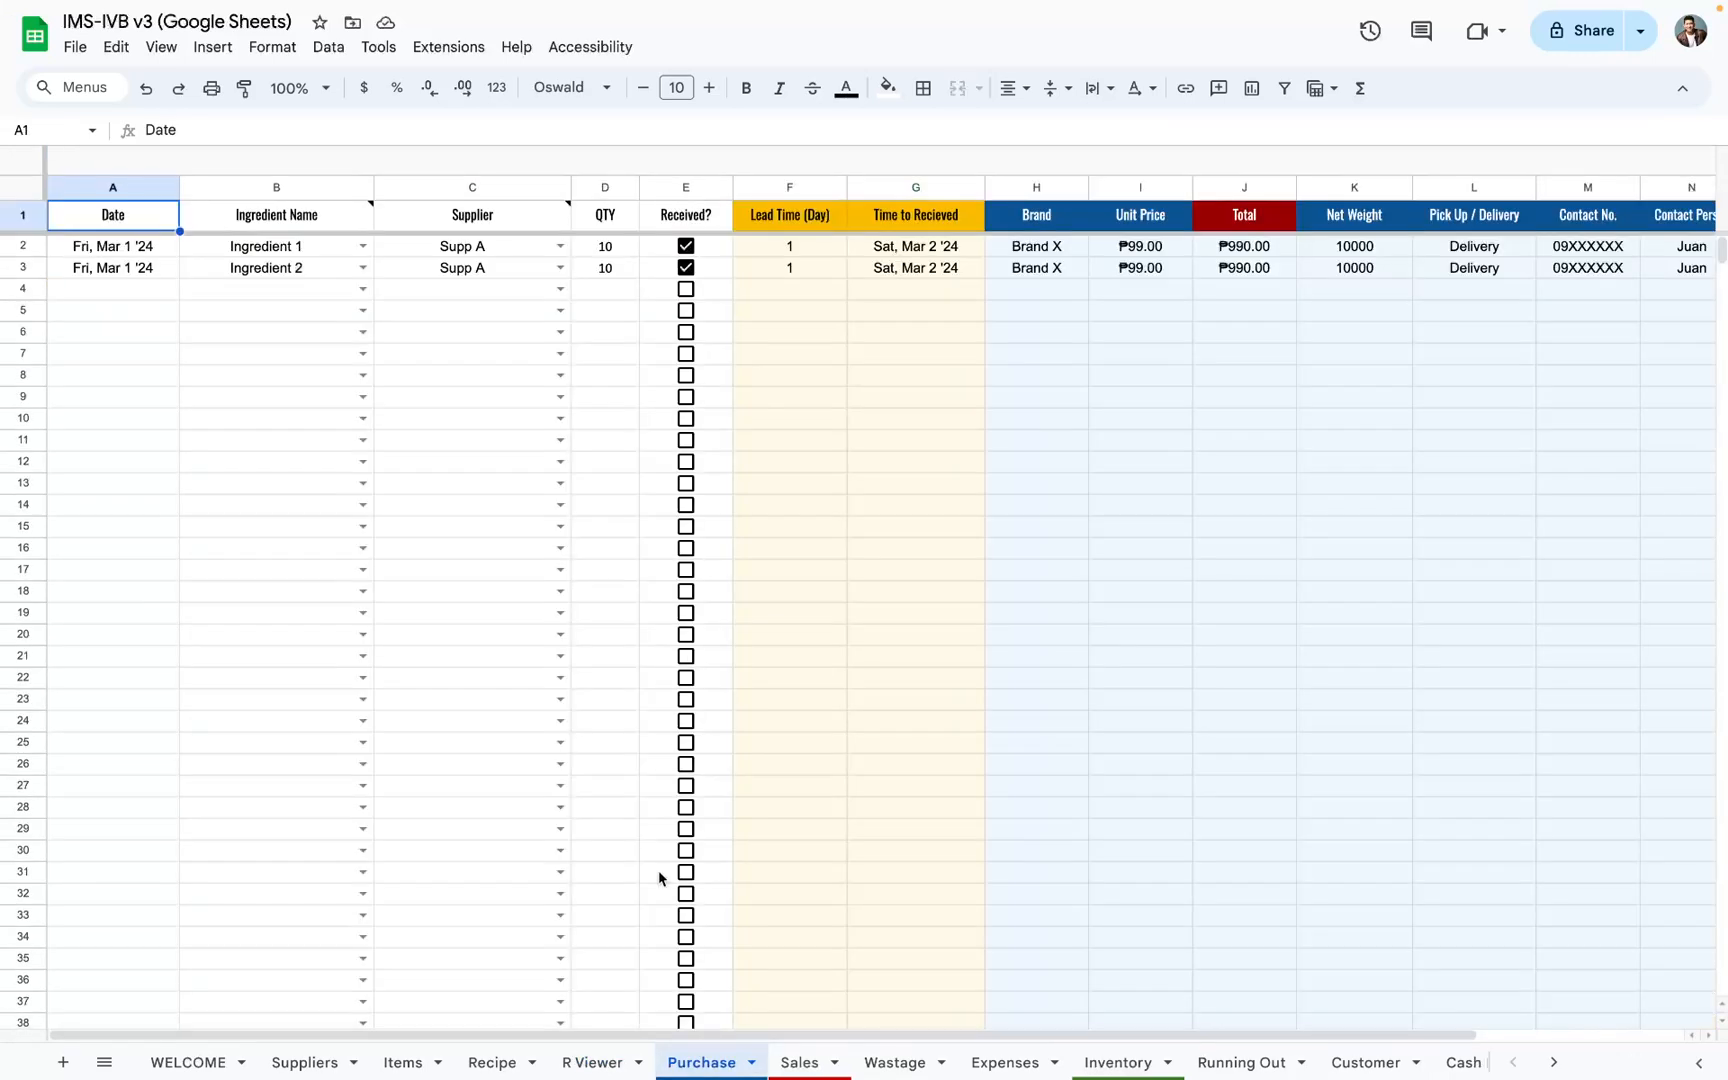
left_click(310, 288)
key("ctrl+v")
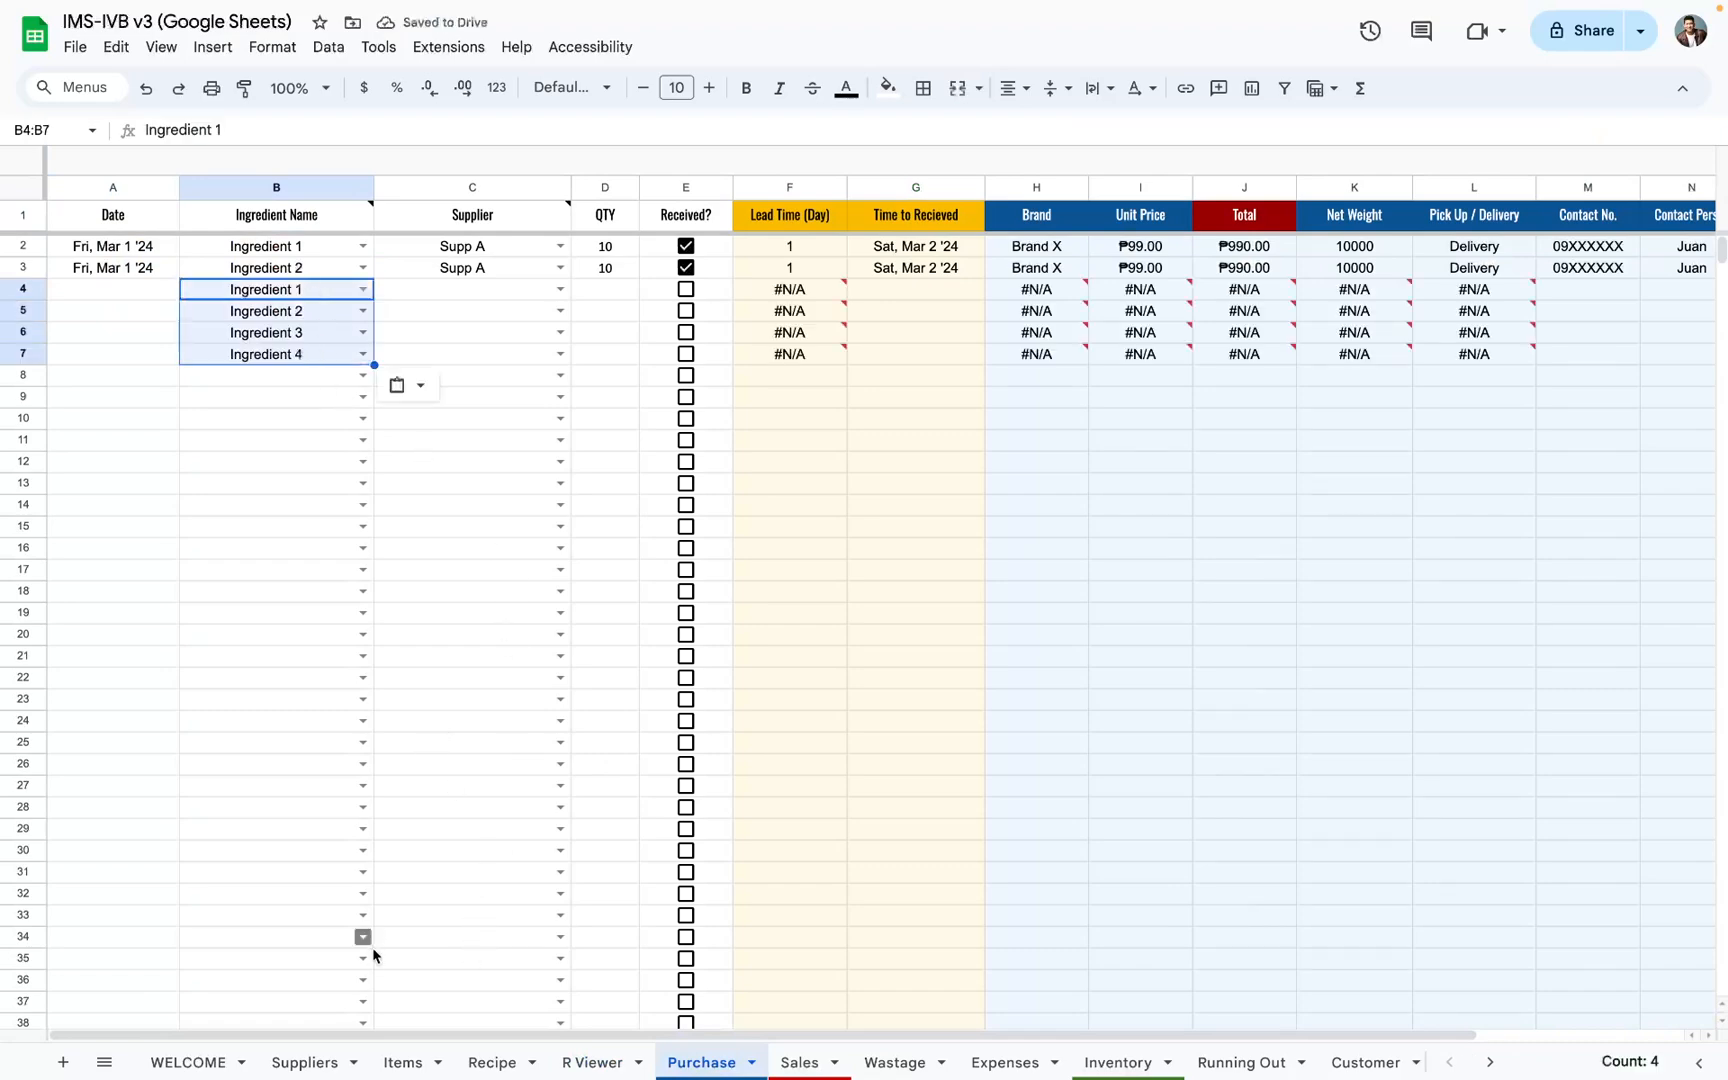
Step: Review the Suppliers and Recipe sheets, then examine the R Viewer breakdown's quantities, unit costs, net weights and unit measurements
left_click(325, 1066)
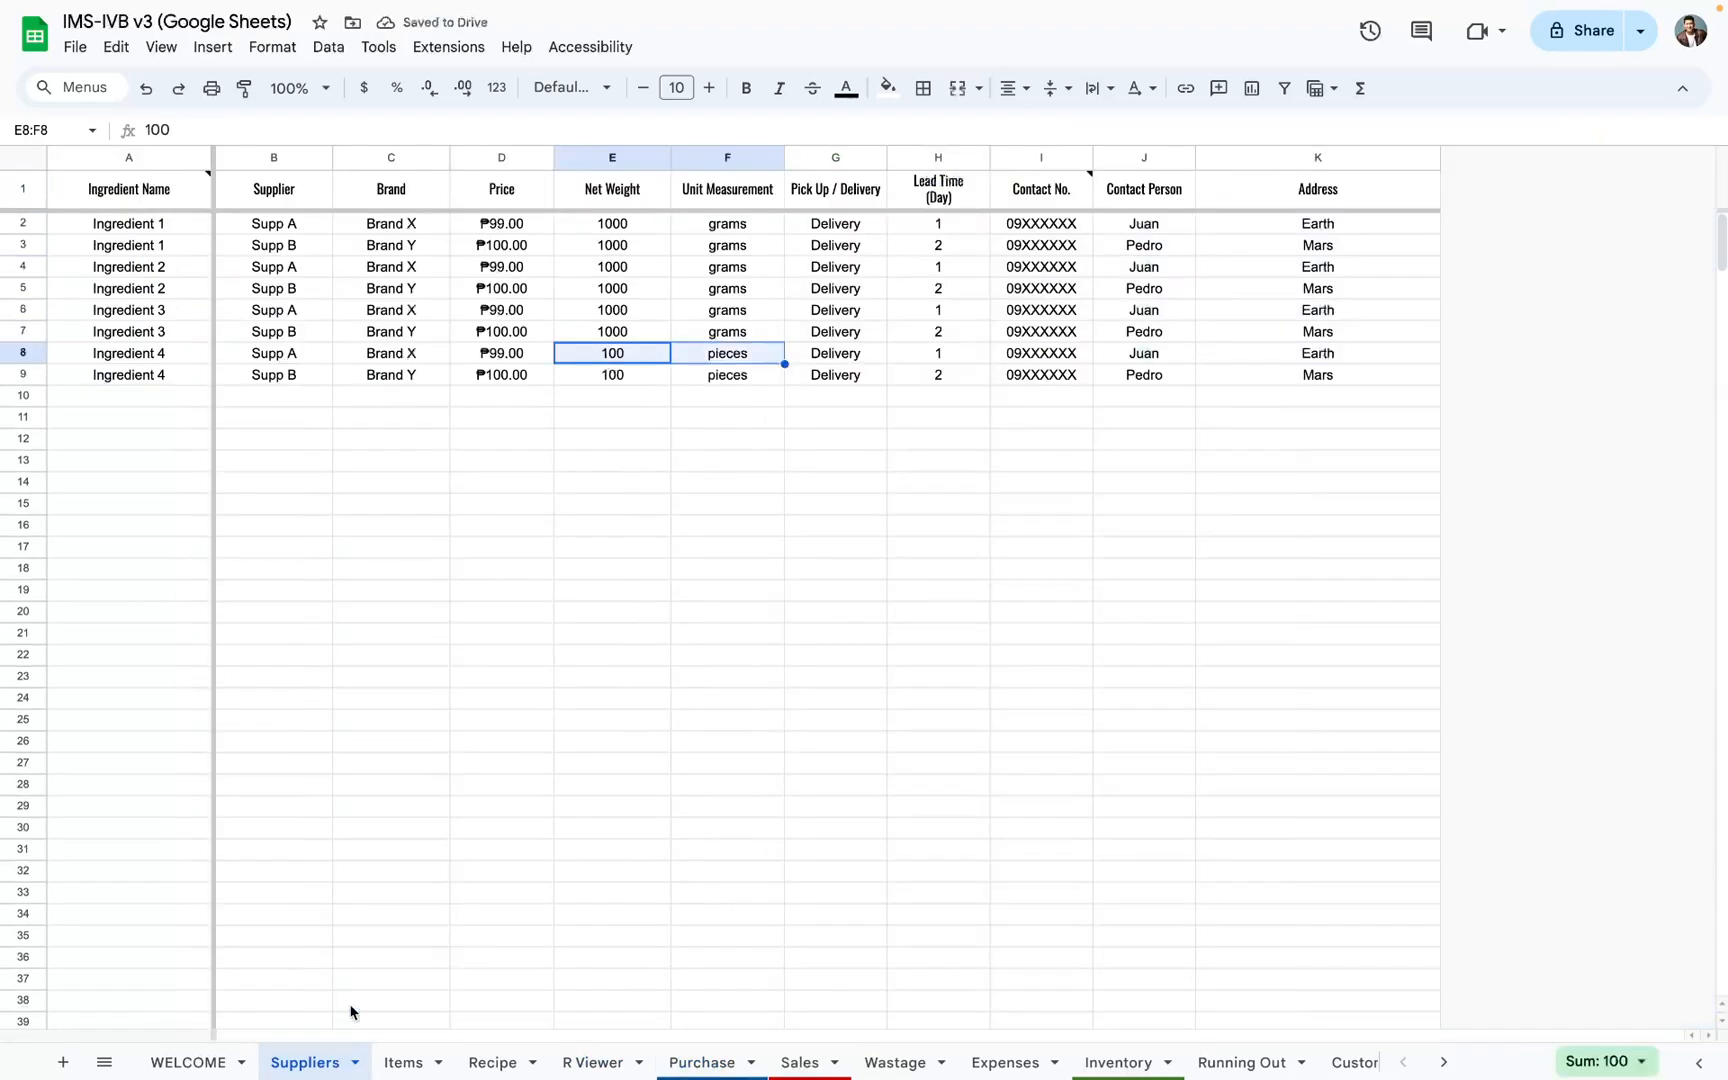
left_click(410, 1064)
left_click(528, 1064)
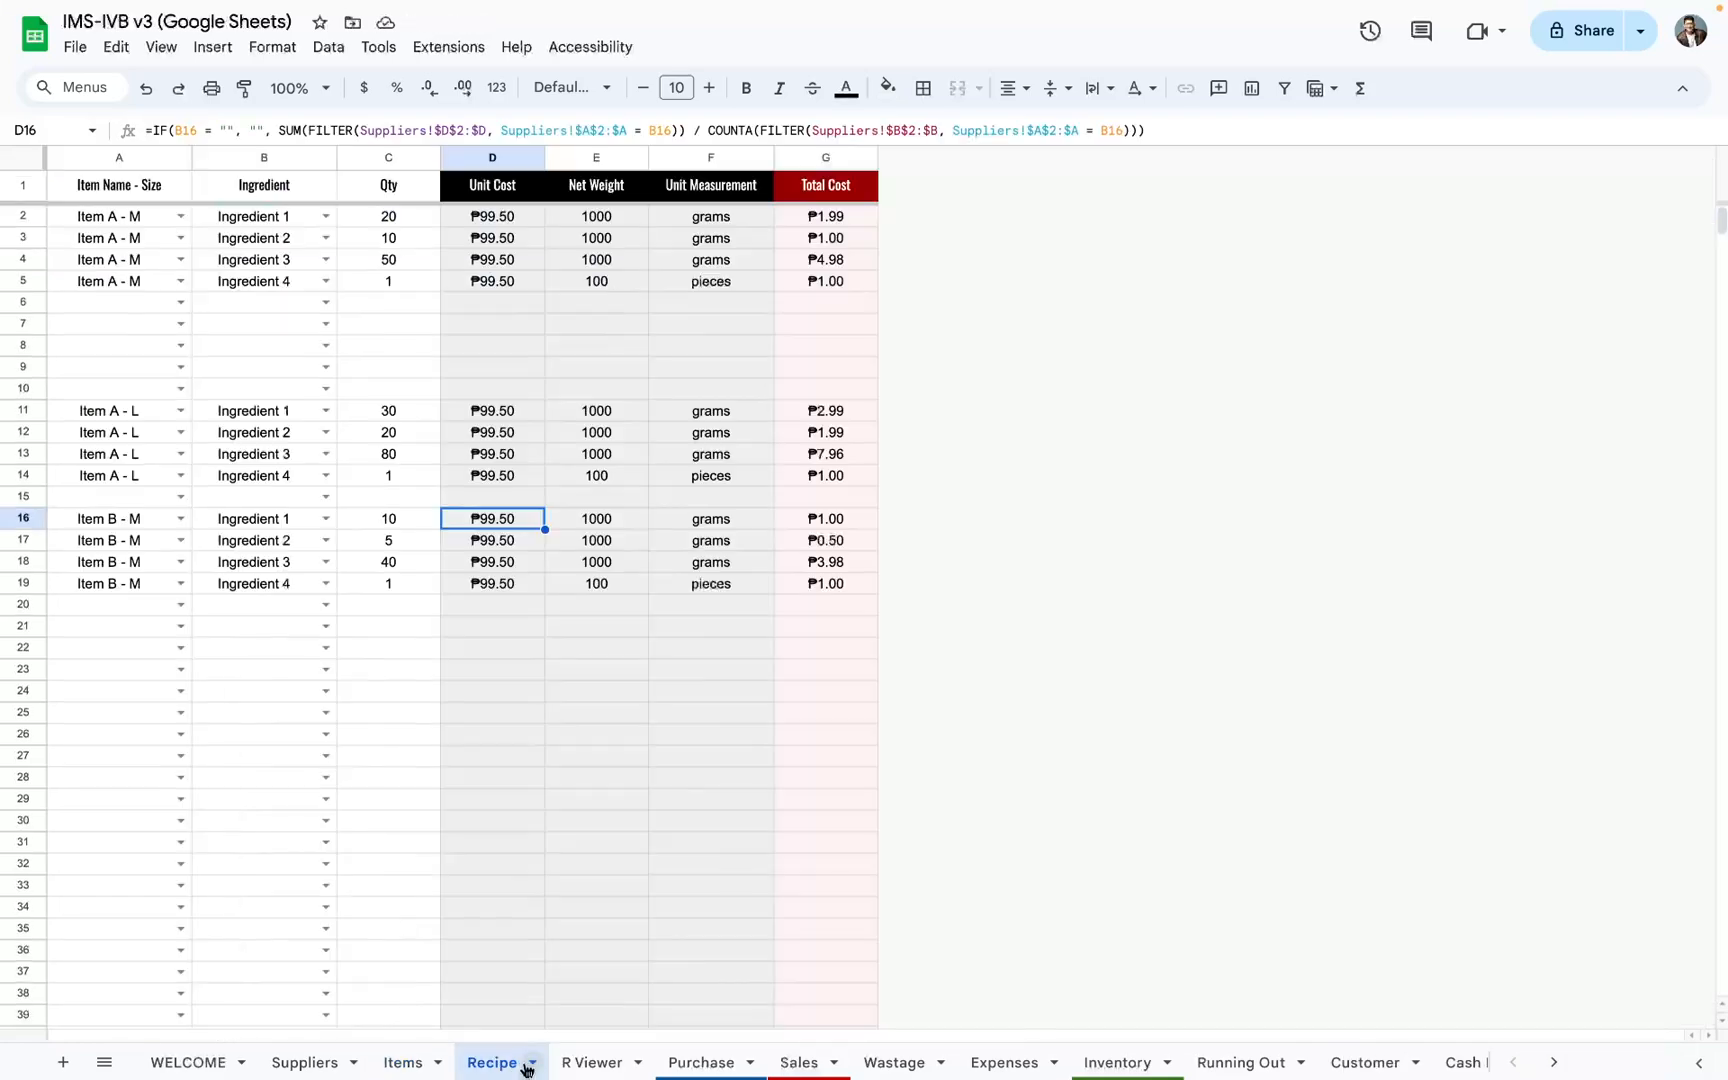
left_click(587, 1066)
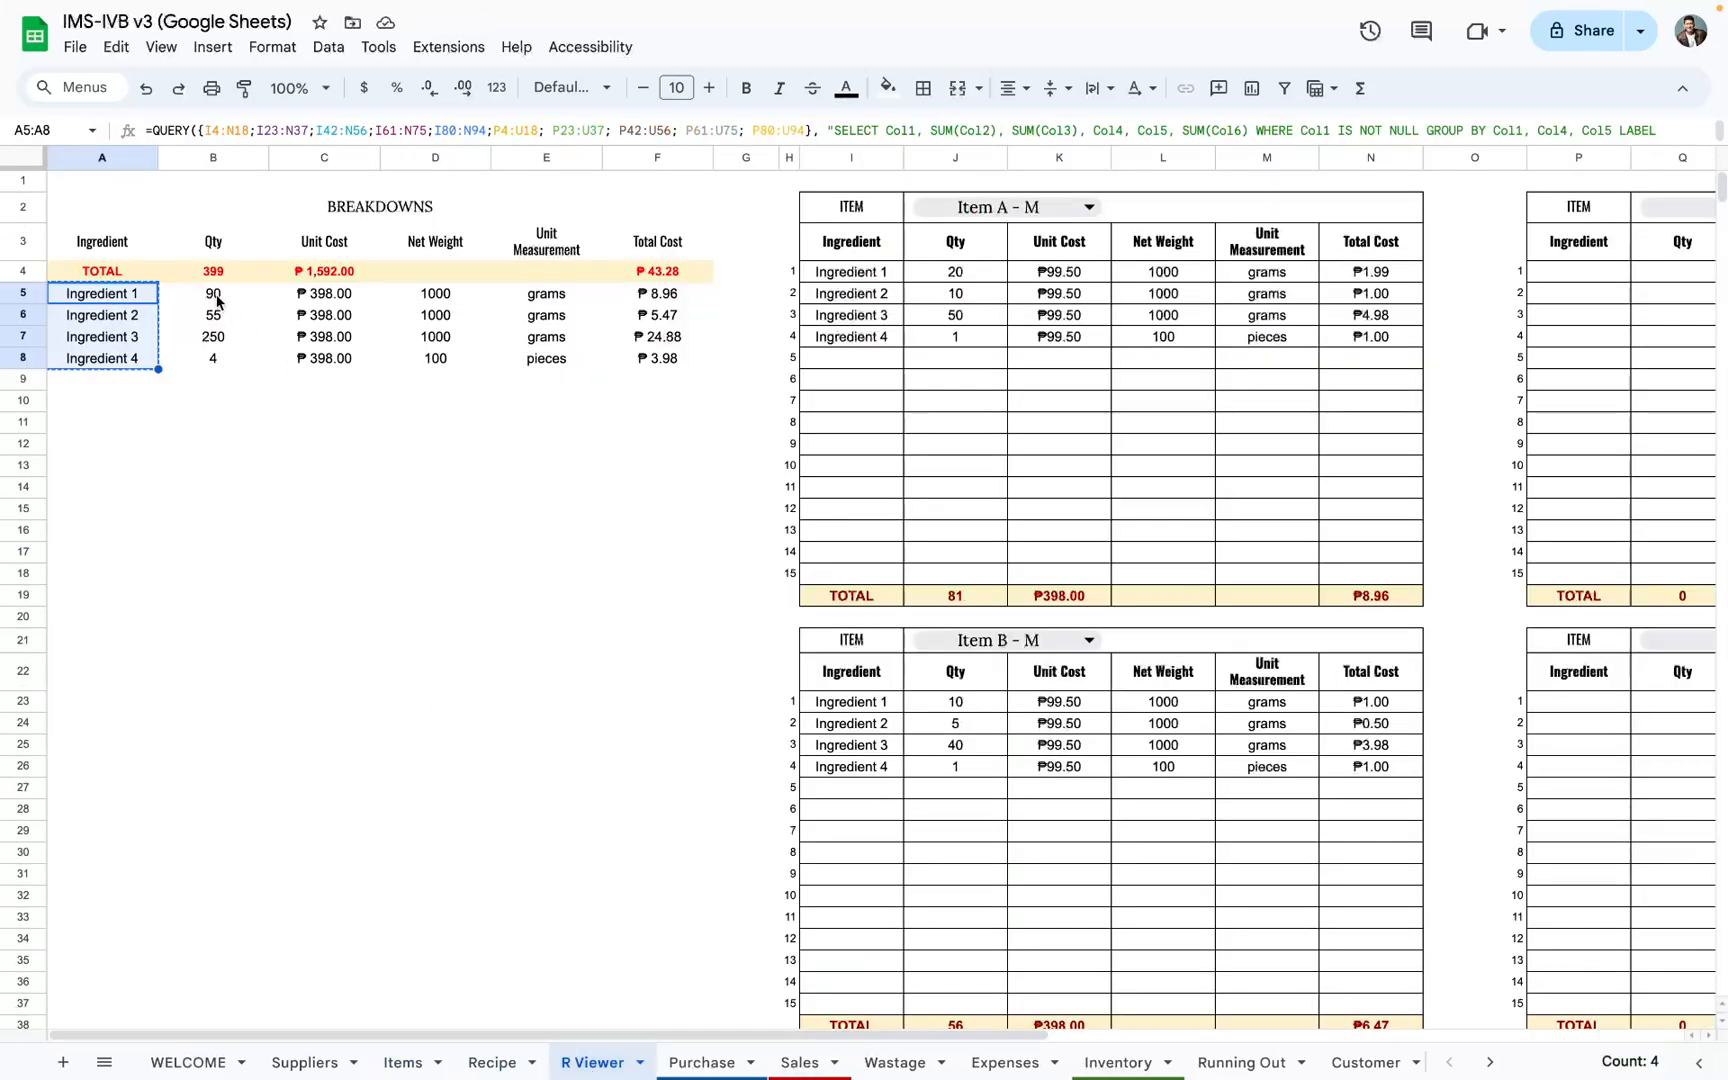
left_click_drag(217, 300, 225, 352)
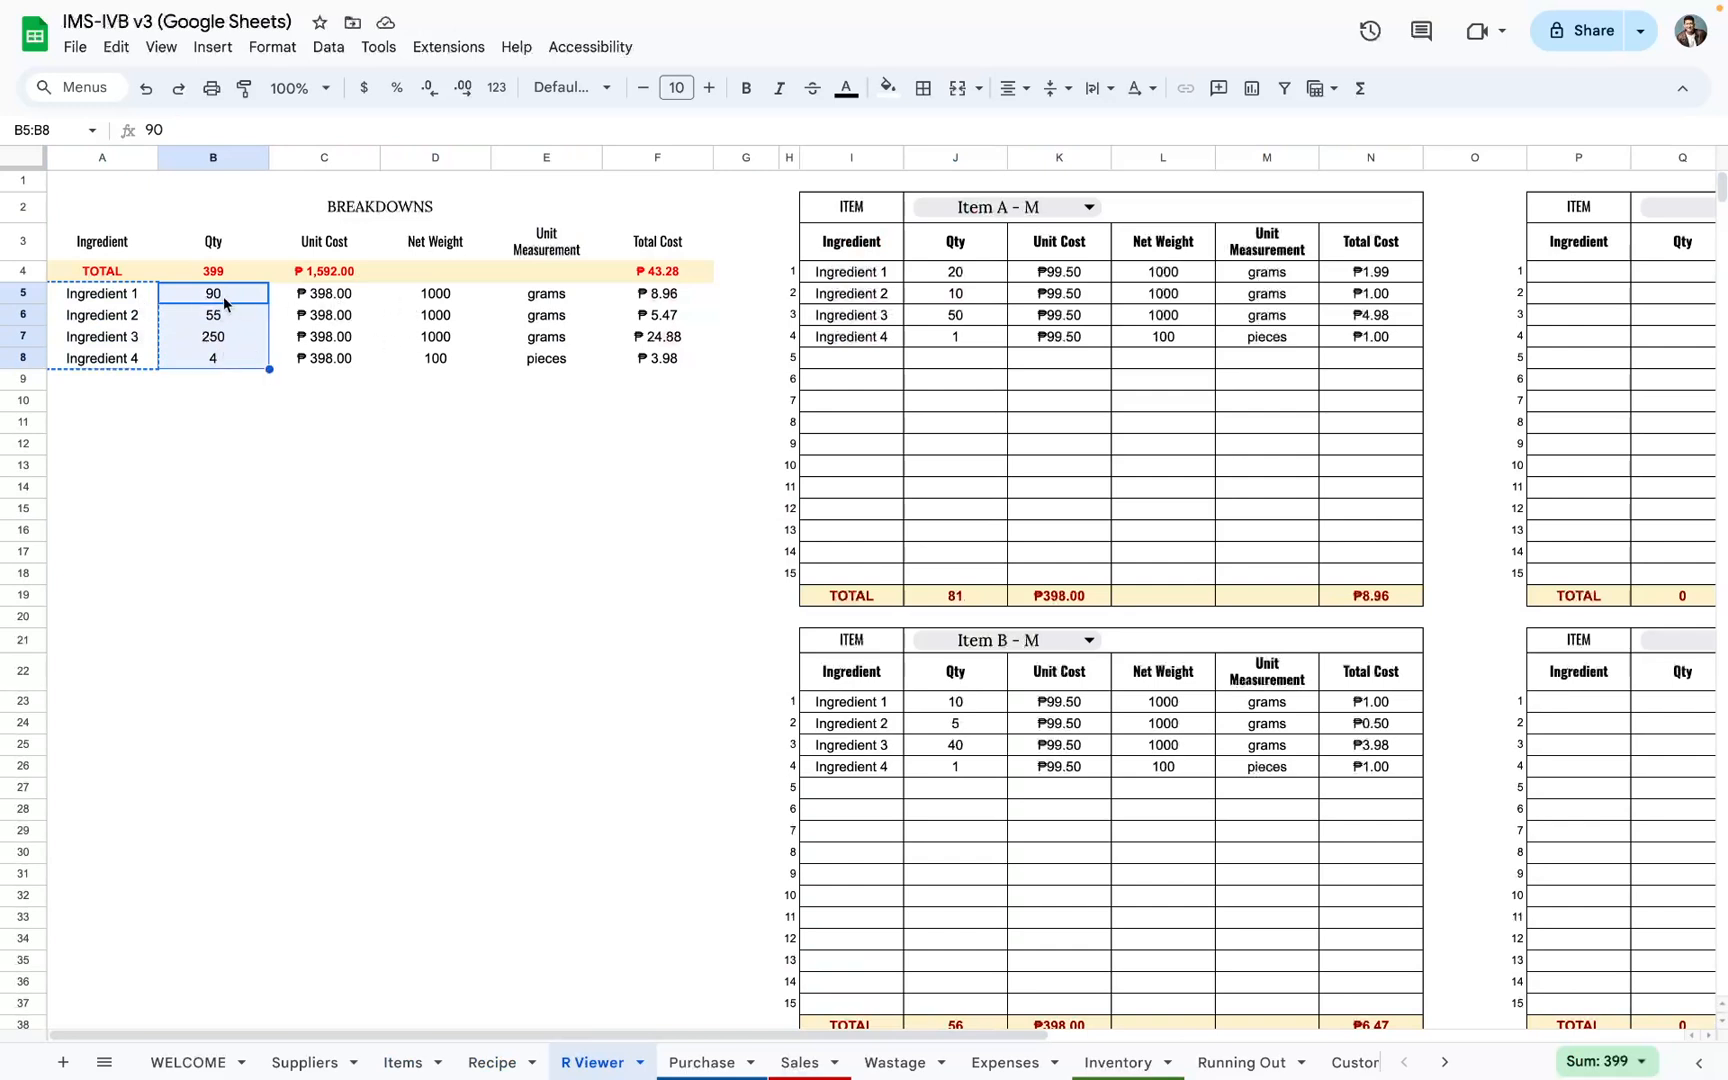
left_click(327, 298)
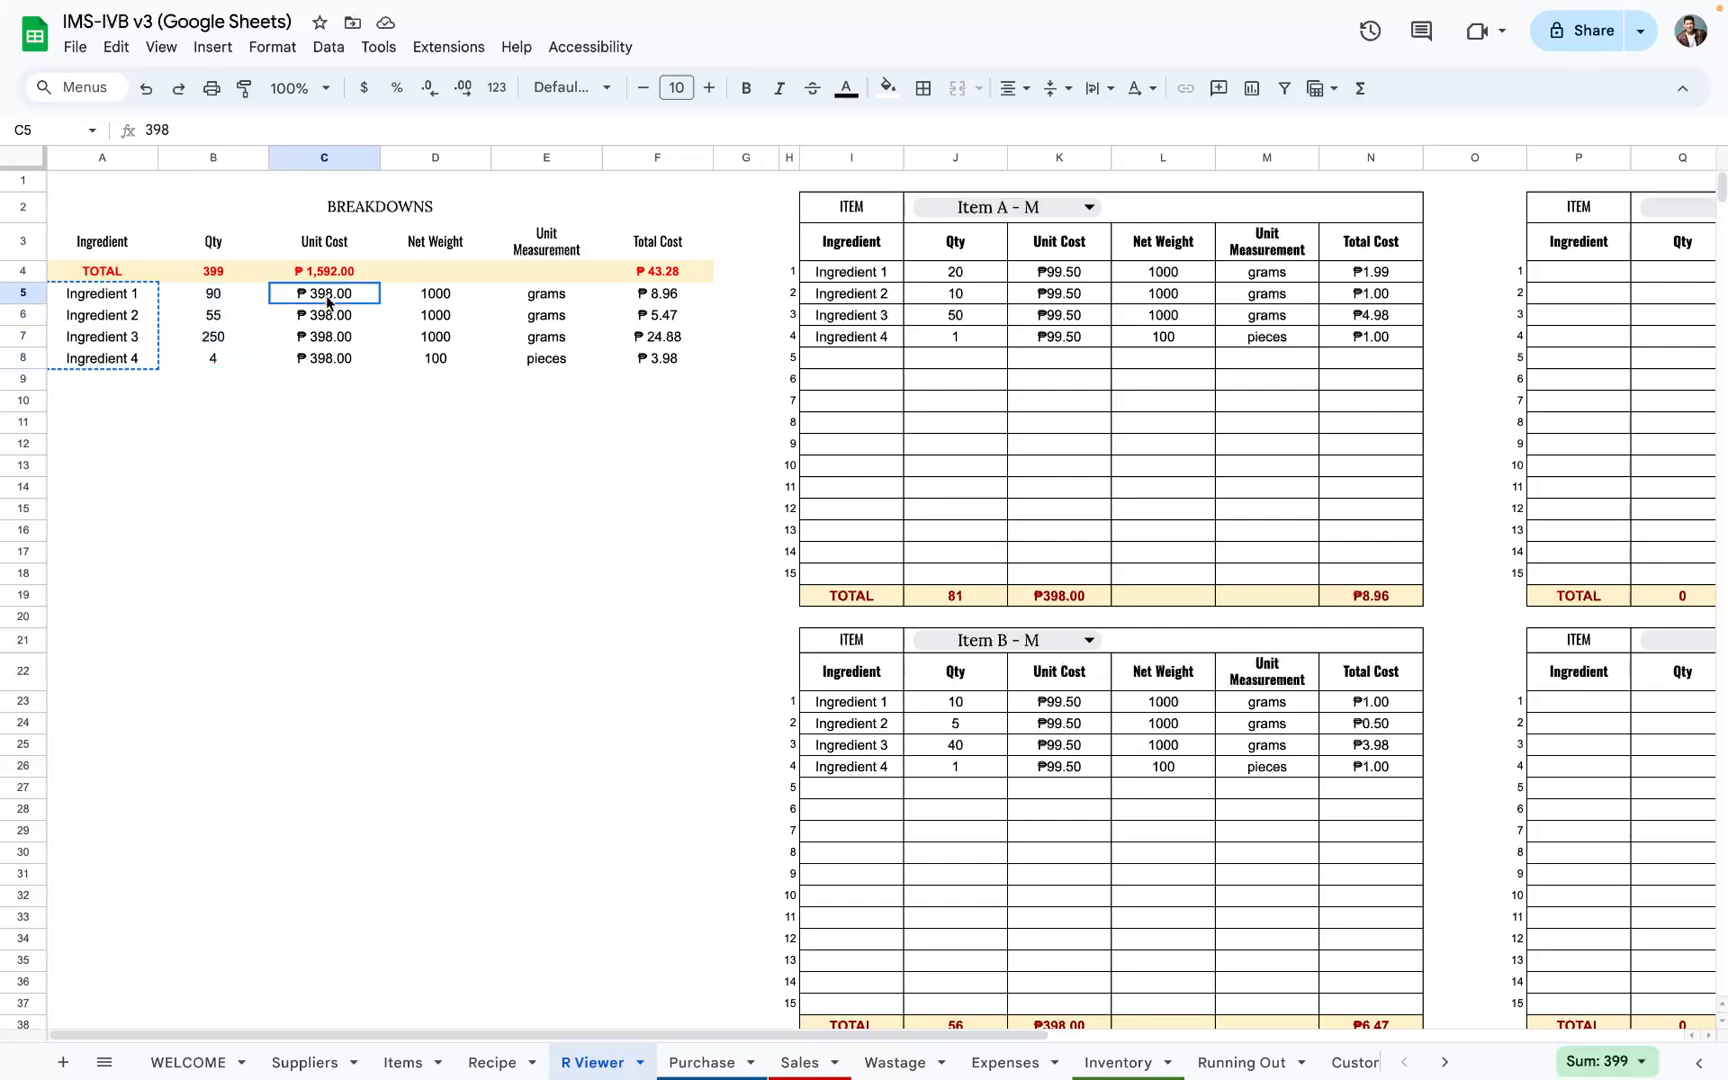
left_click_drag(327, 298, 417, 358)
left_click_drag(118, 300, 545, 363)
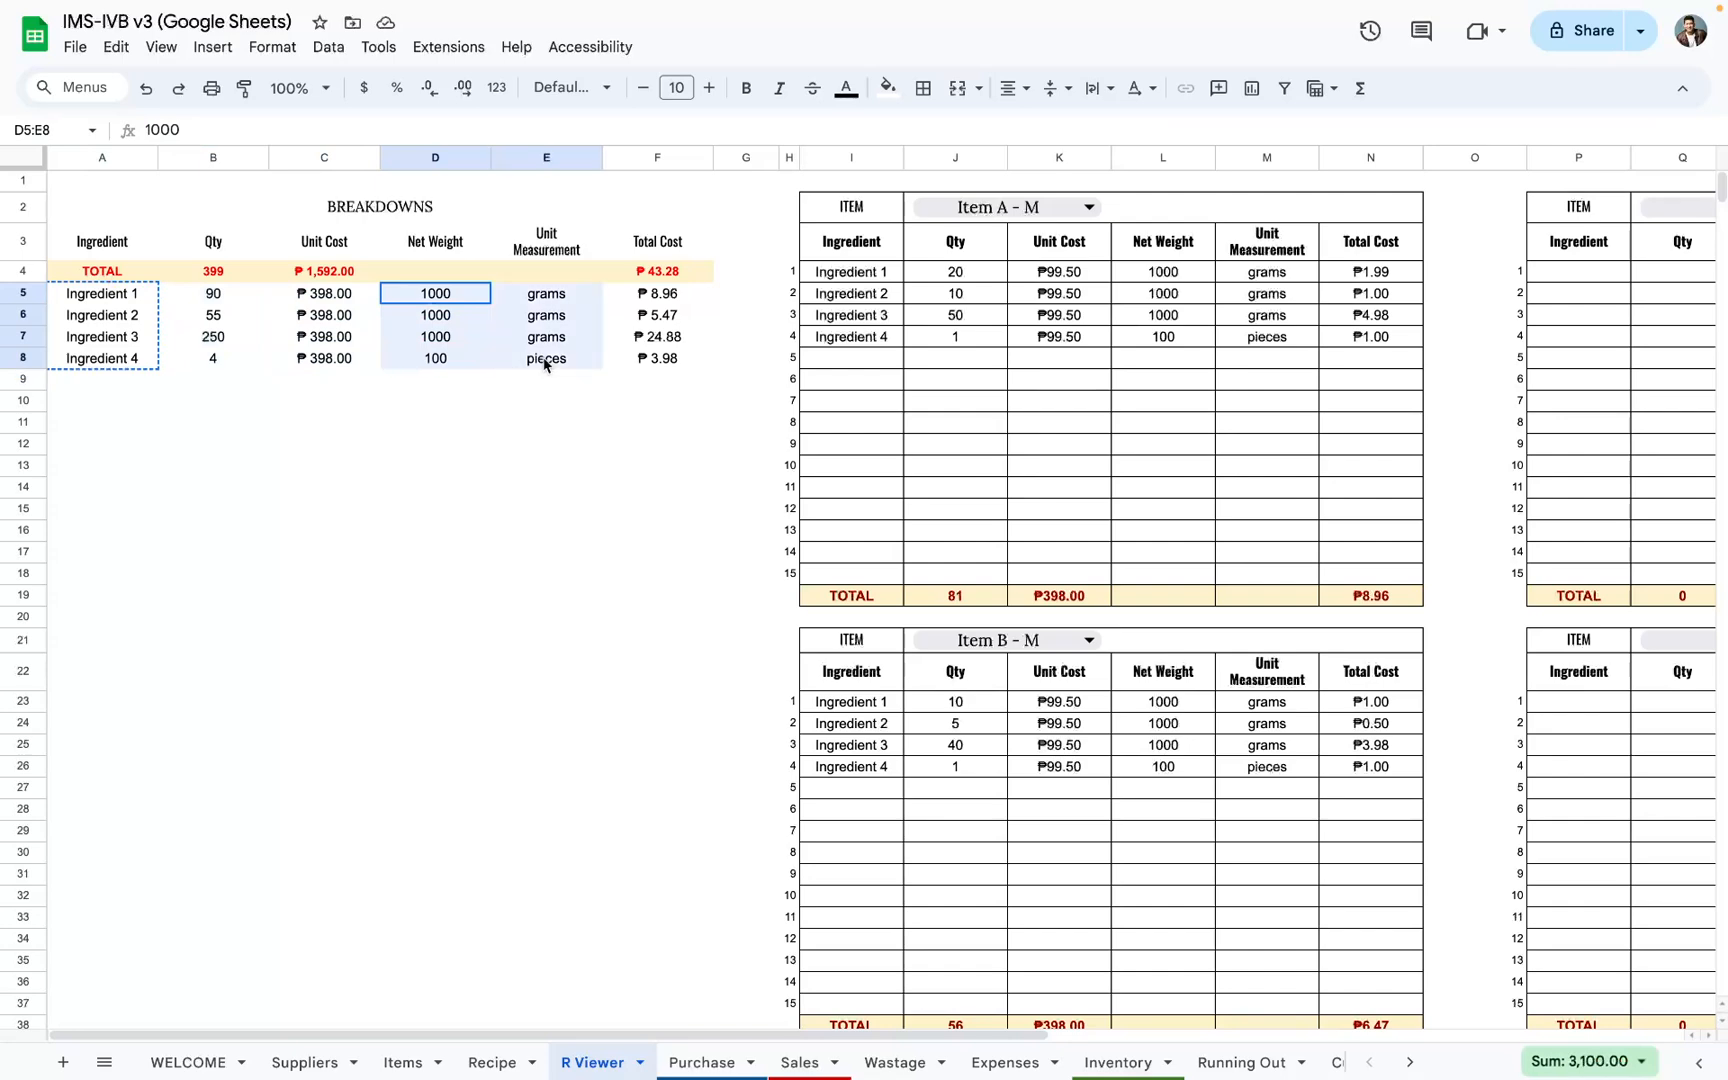
left_click_drag(250, 300, 250, 386)
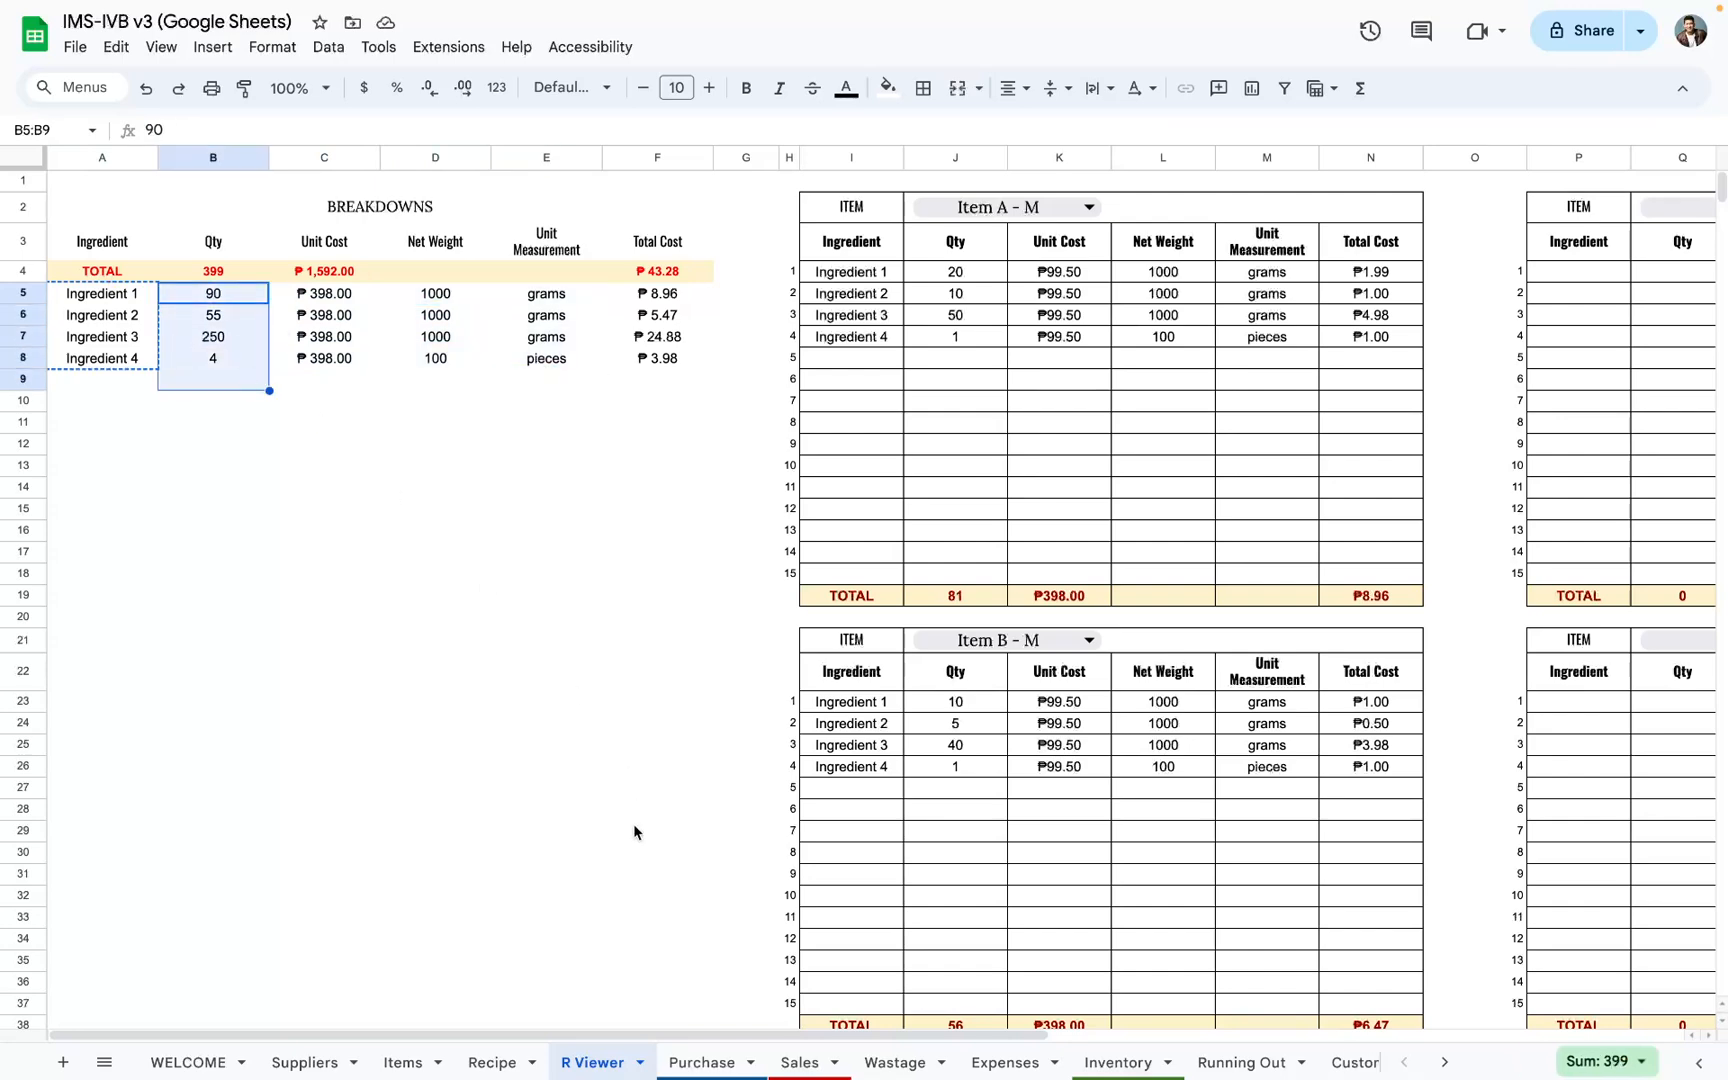
Step: Enter a quantity of 1 for each of the four new ingredient rows, D4:D7, on the Purchase sheet
left_click(697, 1055)
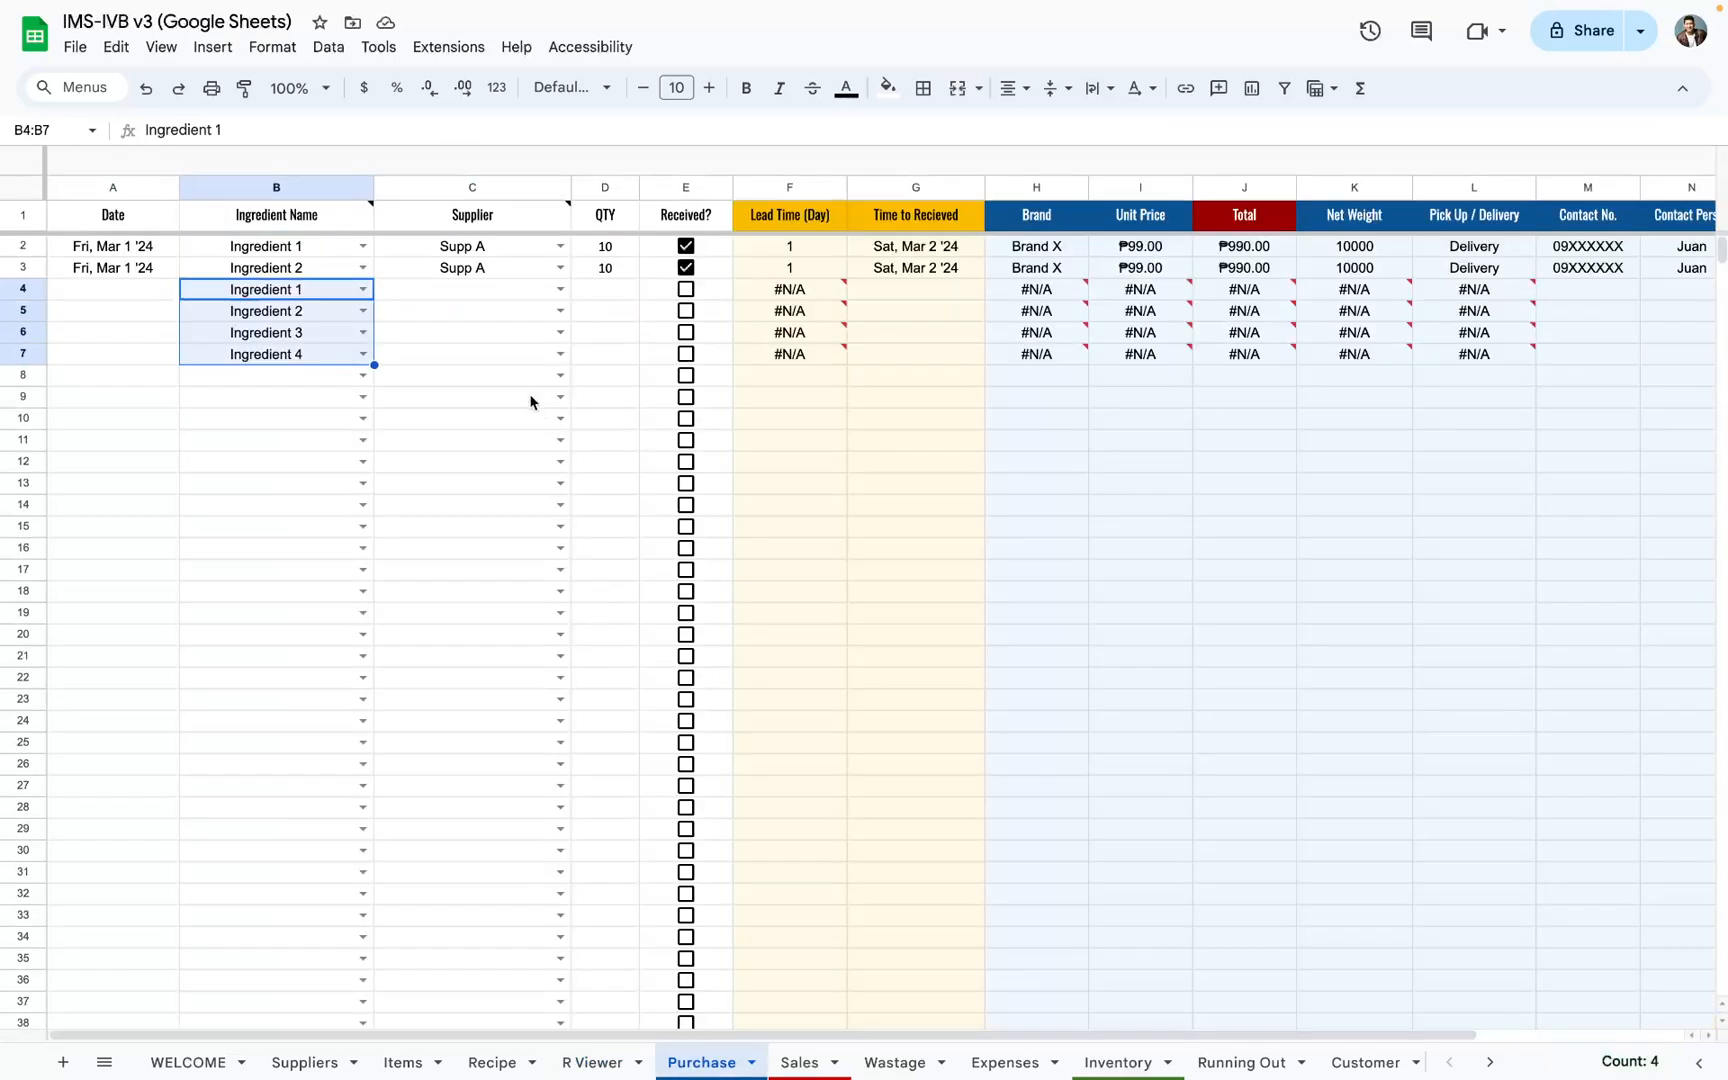
left_click(618, 292)
type("1")
key("Return")
type("1")
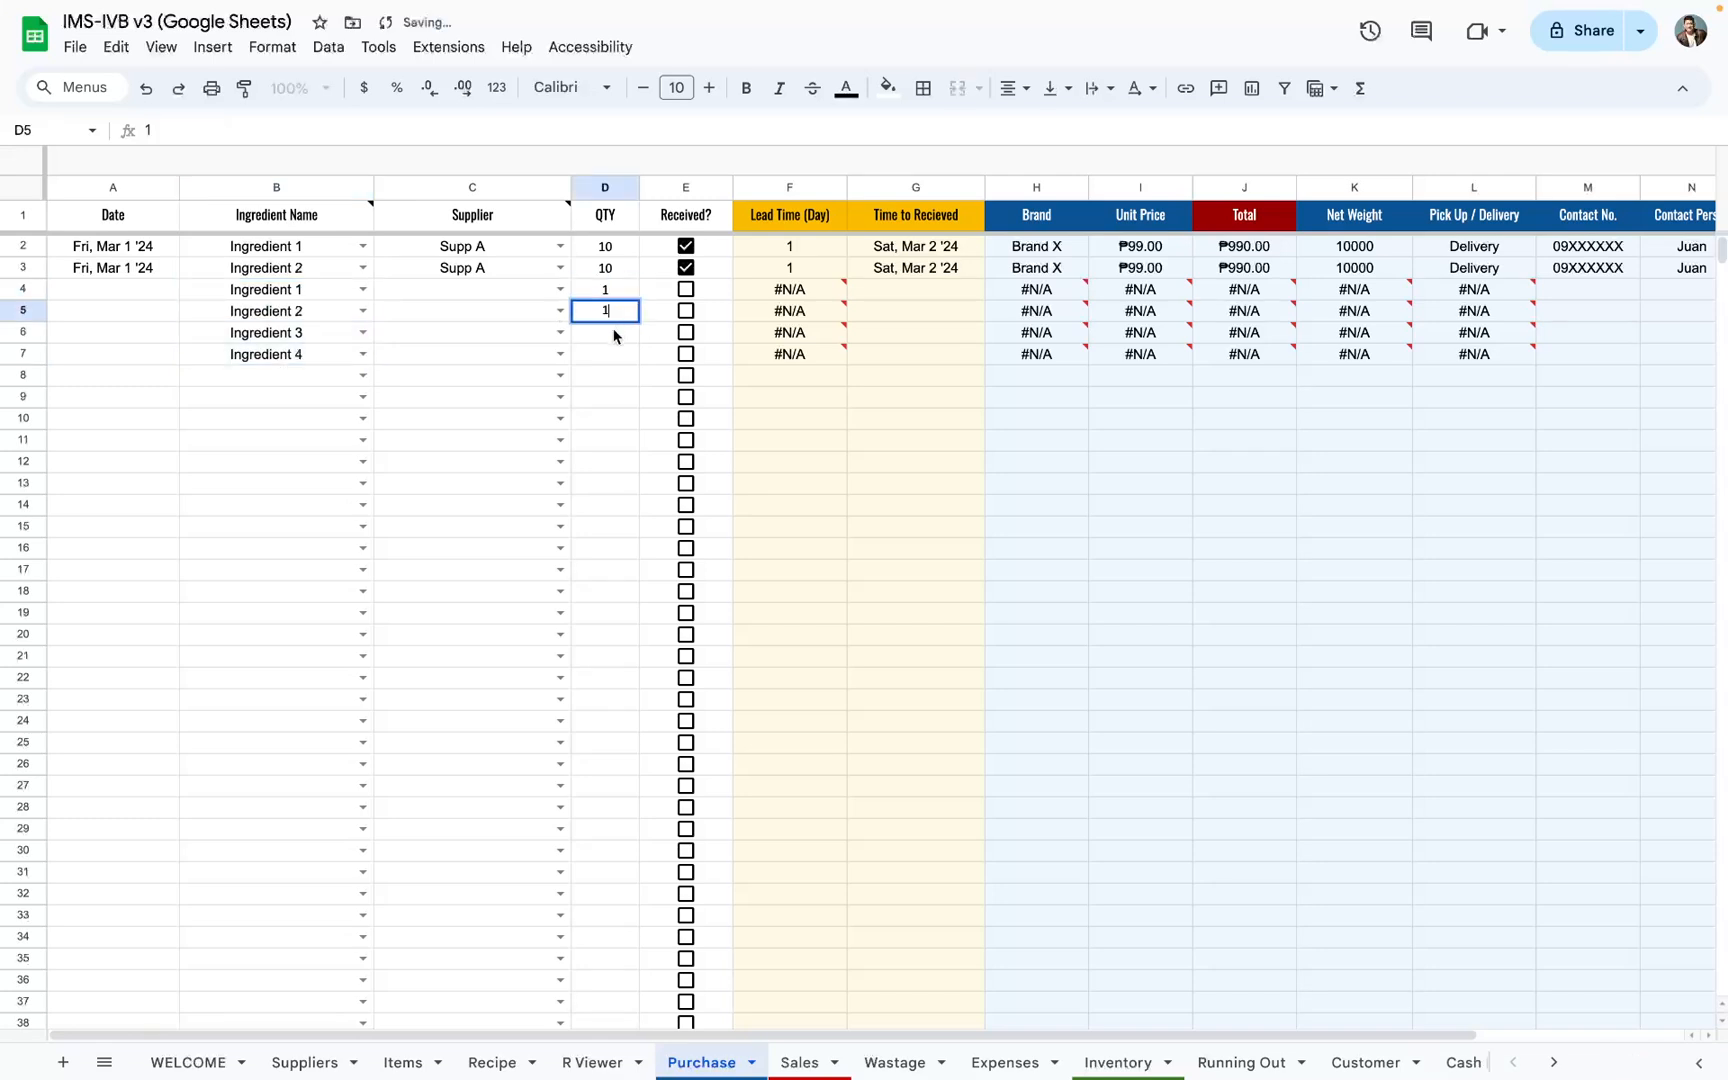
key("Return")
type("1")
key("Return")
type("1")
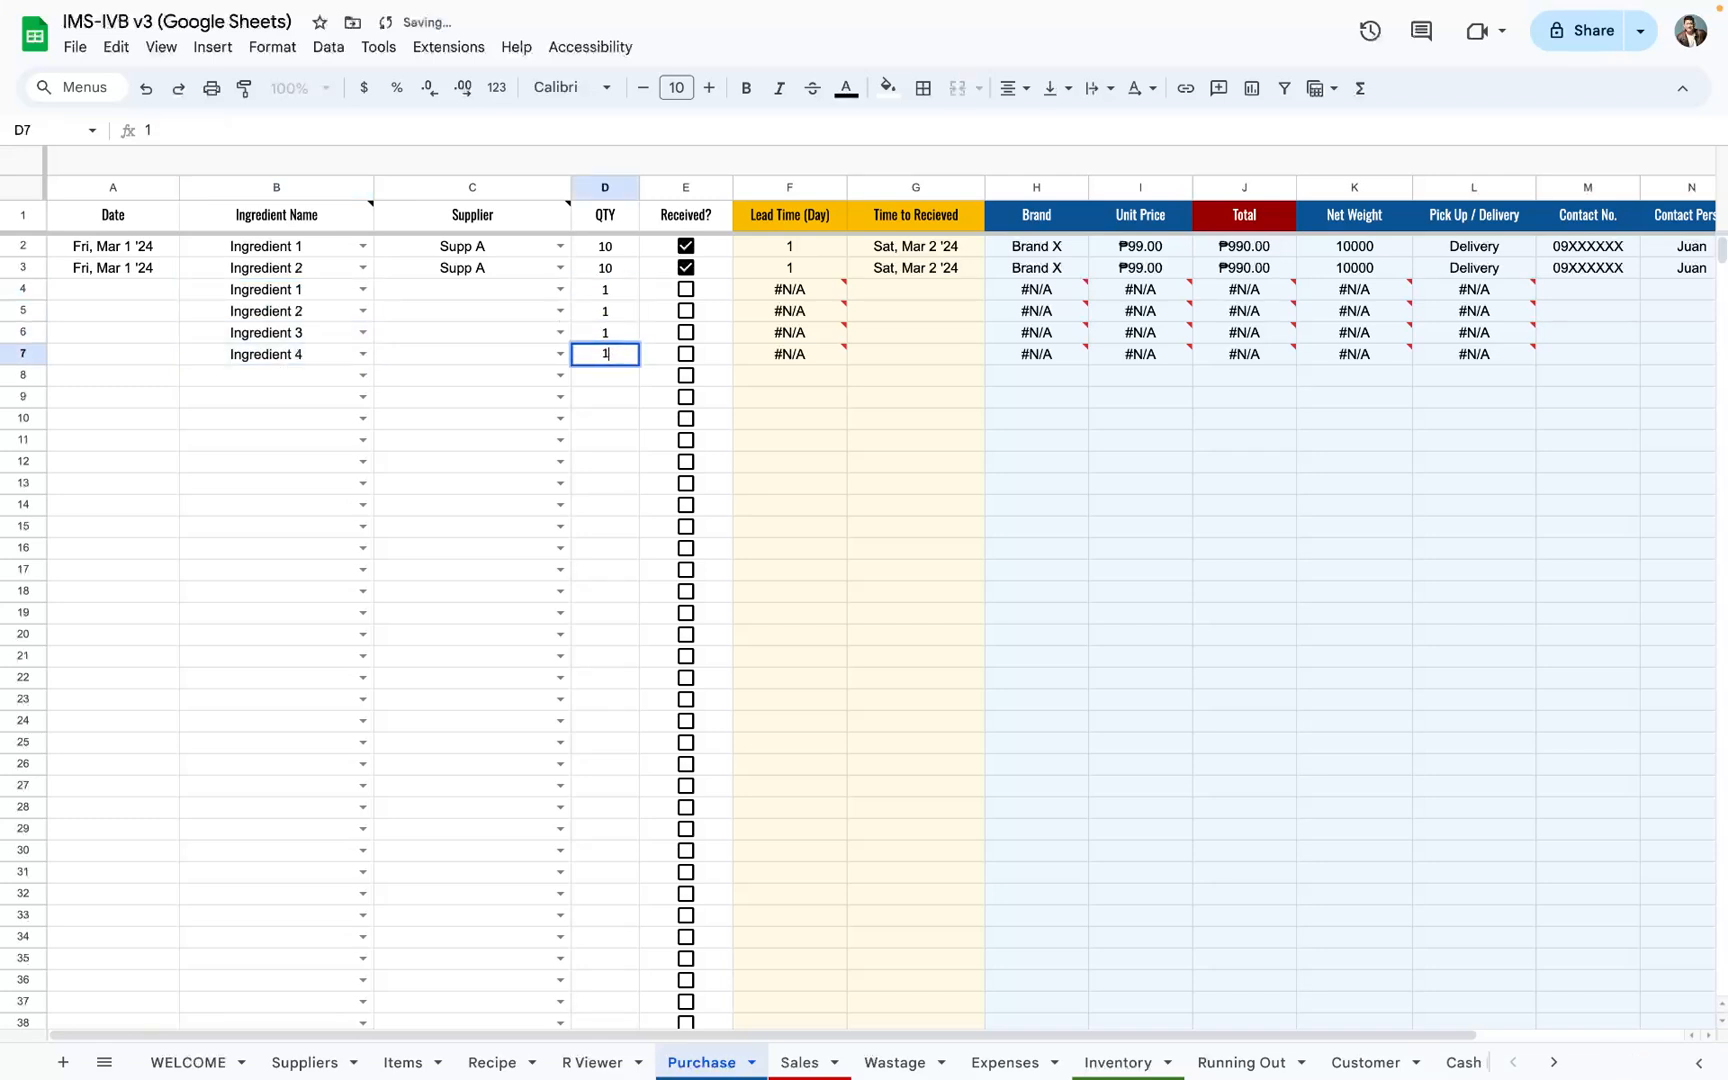
Step: Assign Supp A as the supplier for Ingredient 1 to Ingredient 4 in purchase rows 4 to 7
left_click(554, 288)
left_click(487, 318)
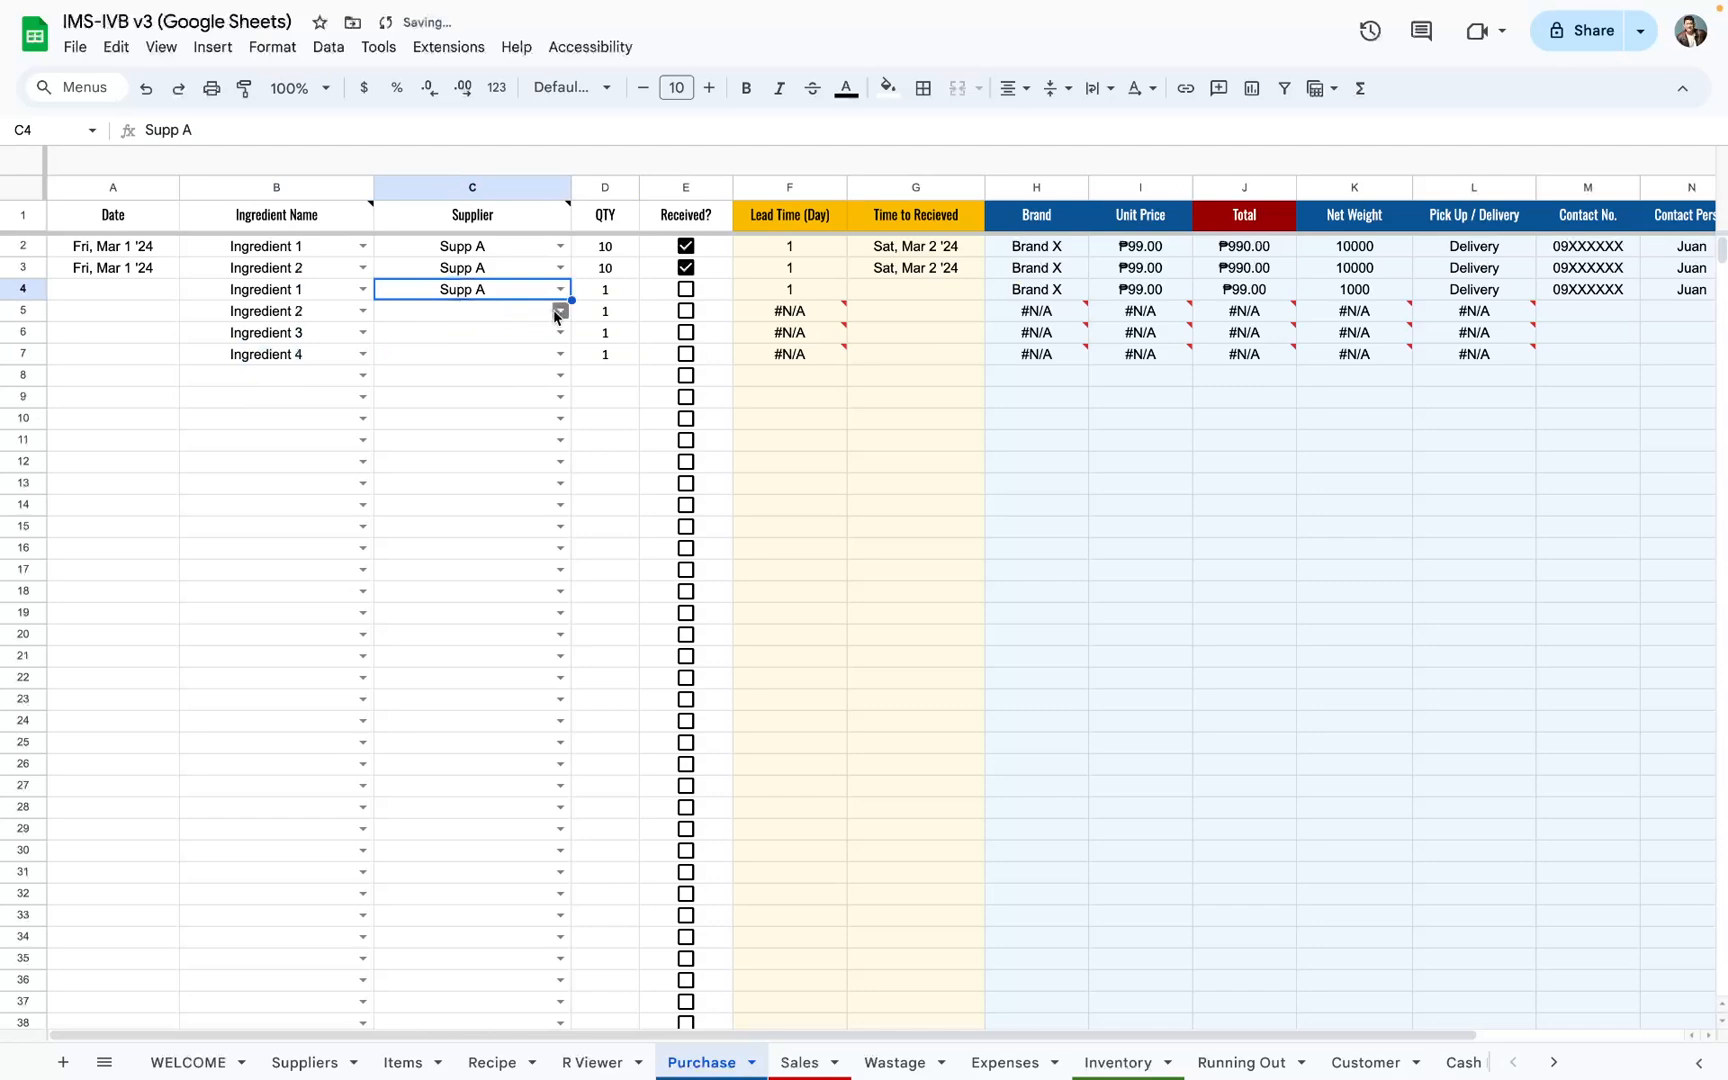
left_click(559, 310)
left_click(487, 345)
left_click(559, 332)
left_click(509, 358)
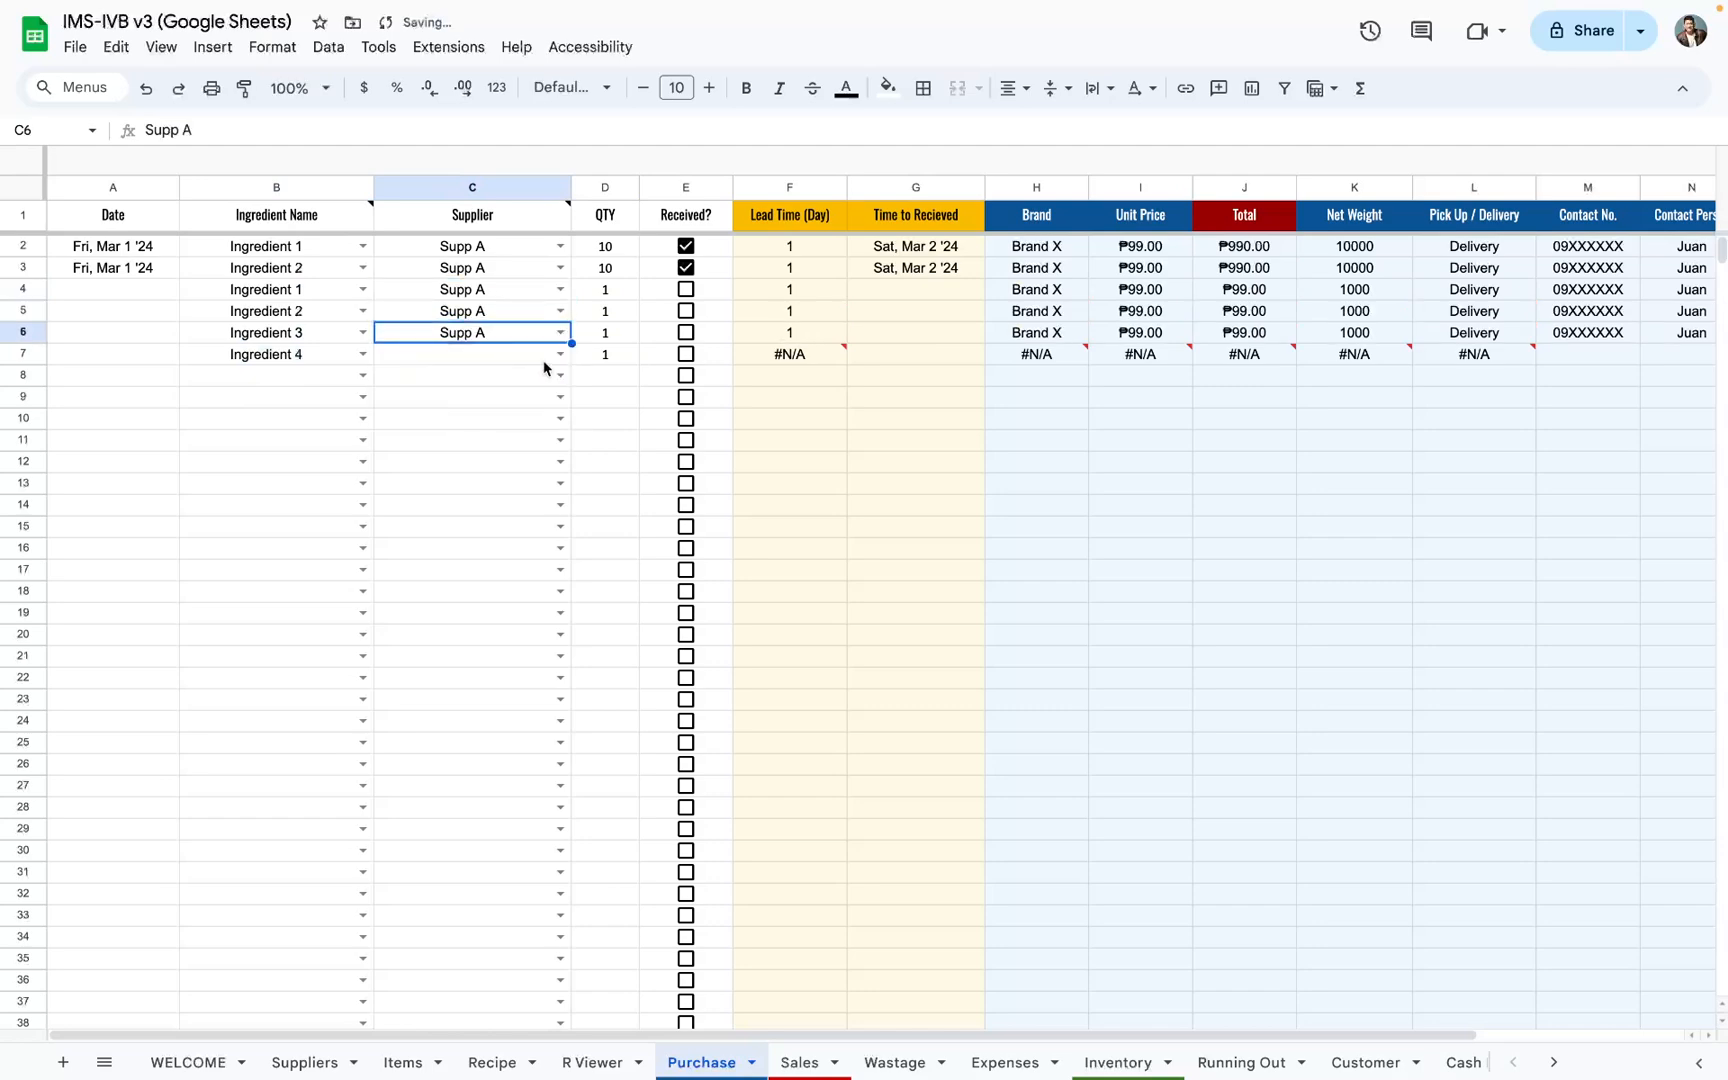
left_click(559, 354)
left_click(509, 393)
Step: Compare the R Viewer breakdown's ingredients, quantities and unit cost total with the quantities and totals of purchase rows 4 to 7
left_click(598, 1062)
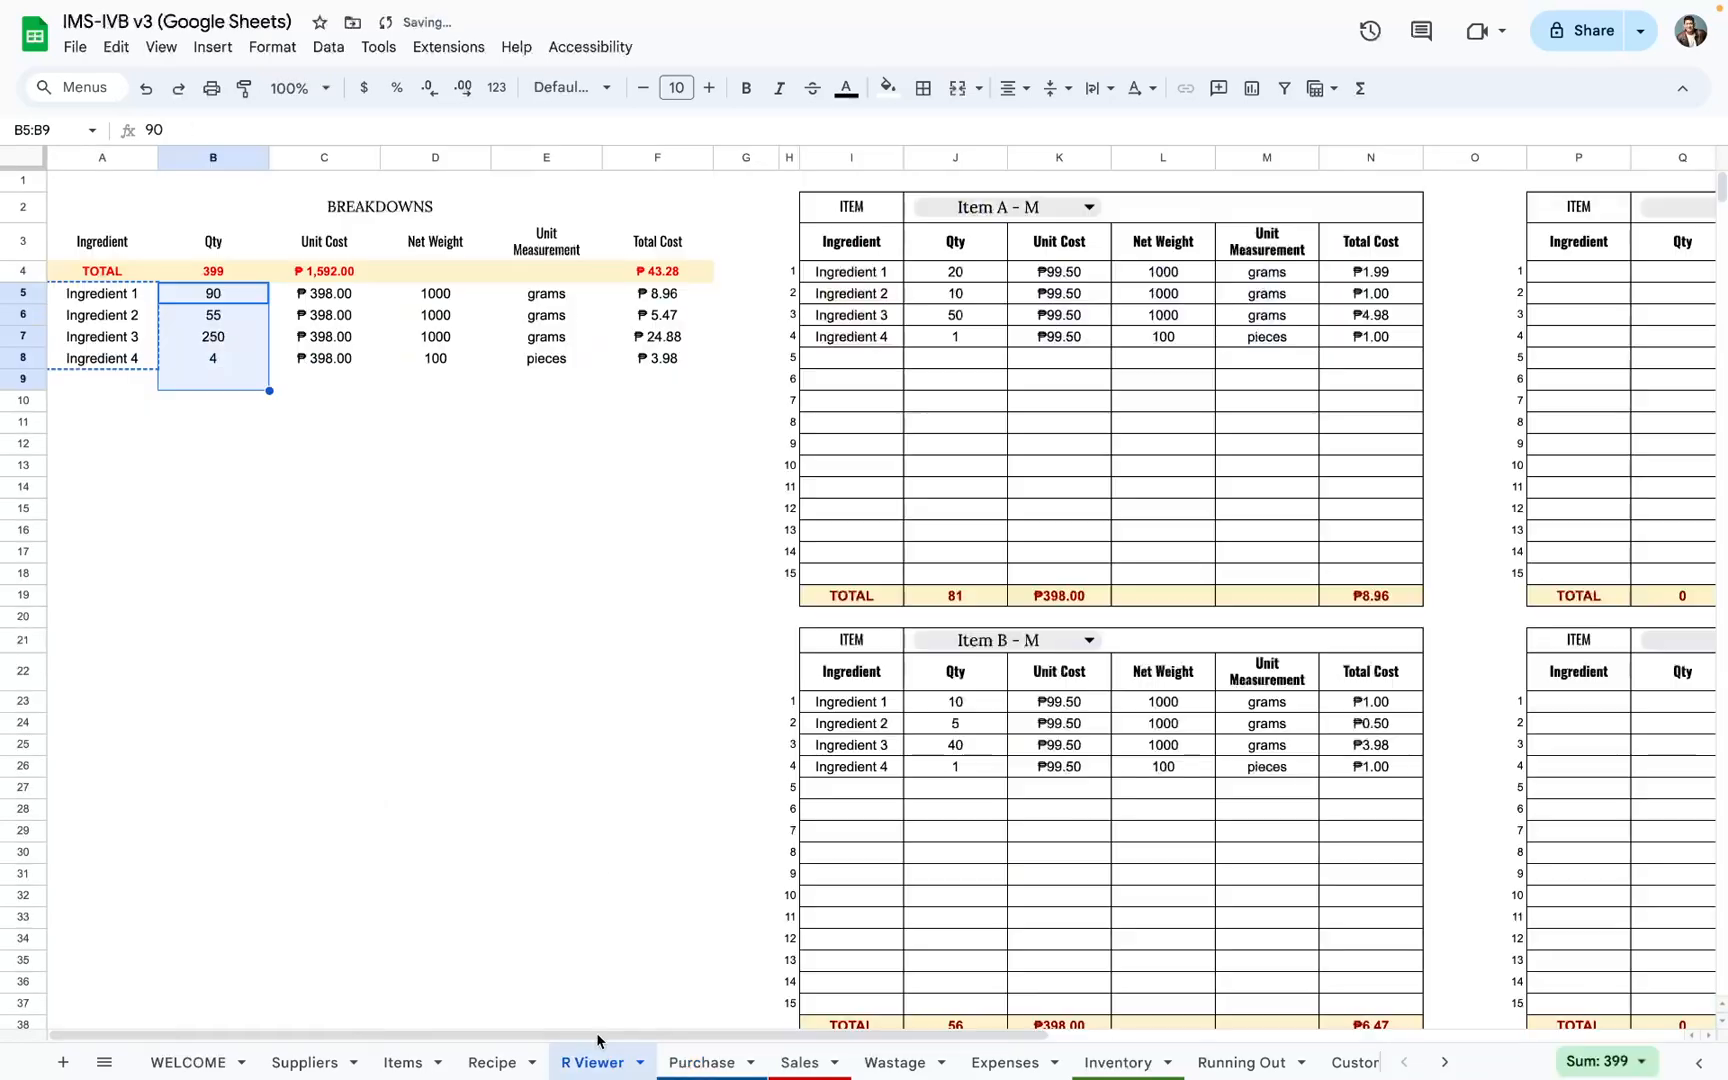
left_click_drag(137, 293, 187, 358)
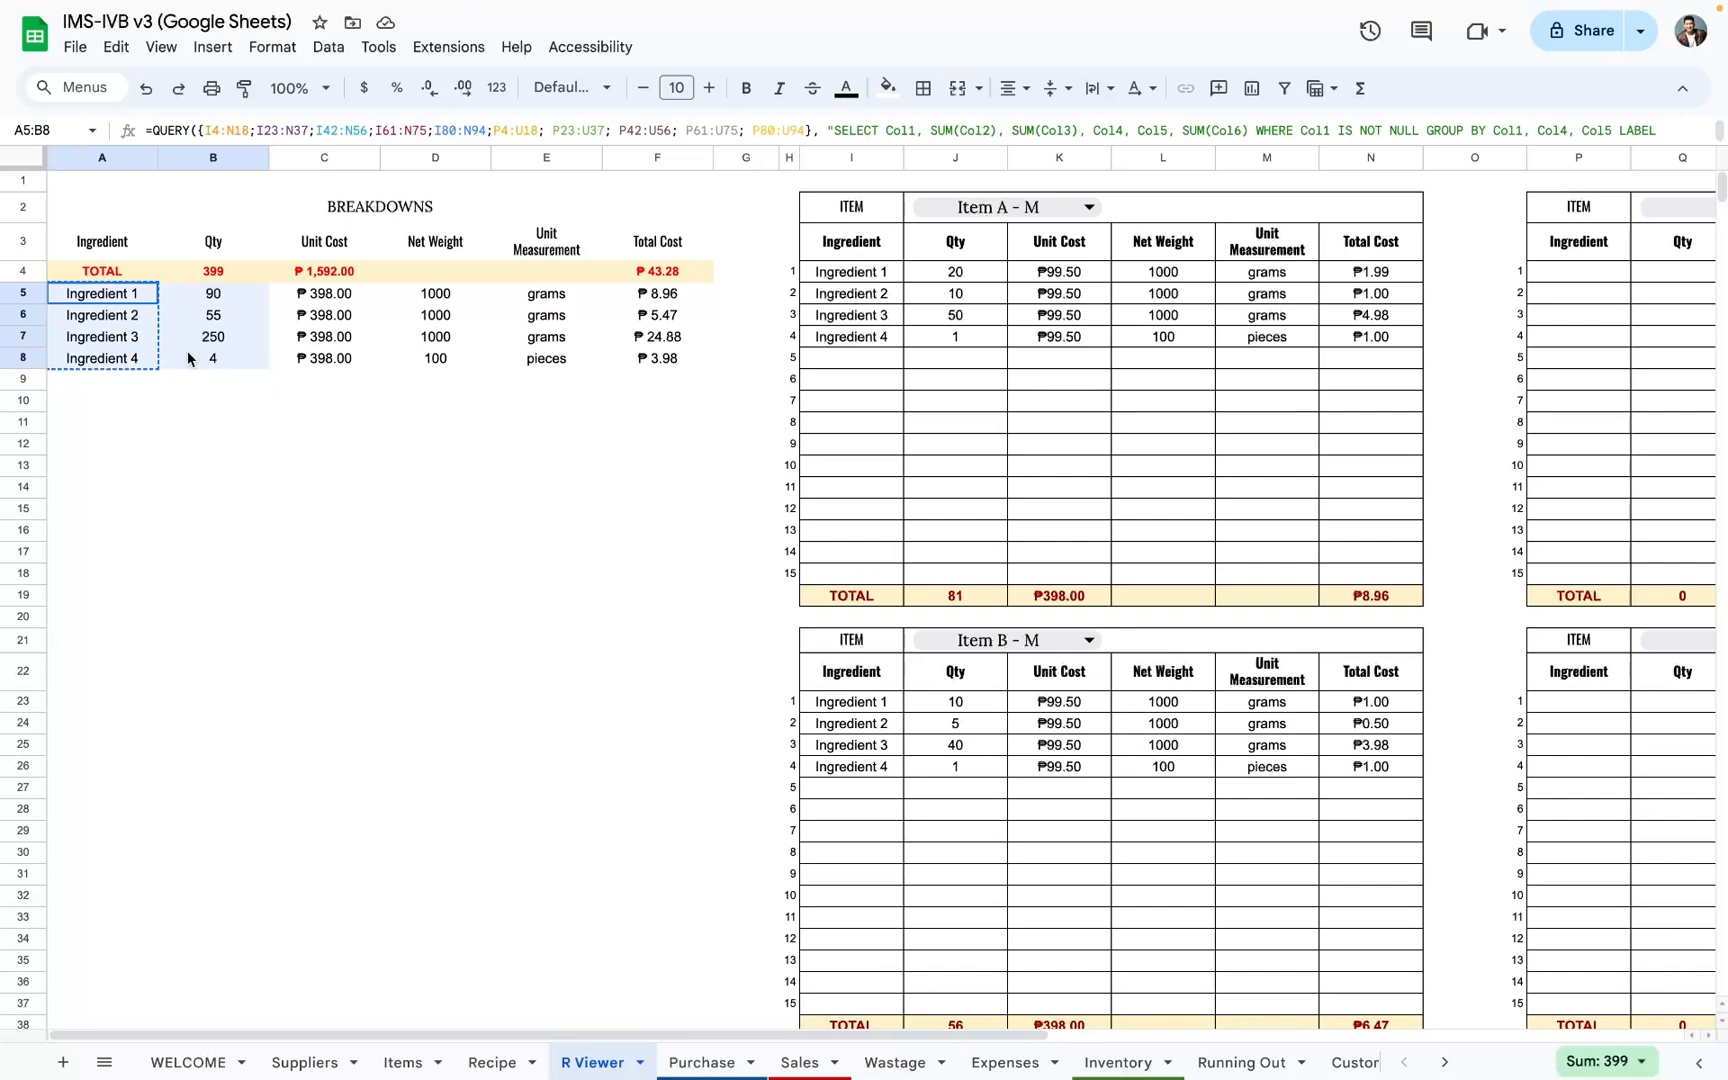
left_click(330, 272)
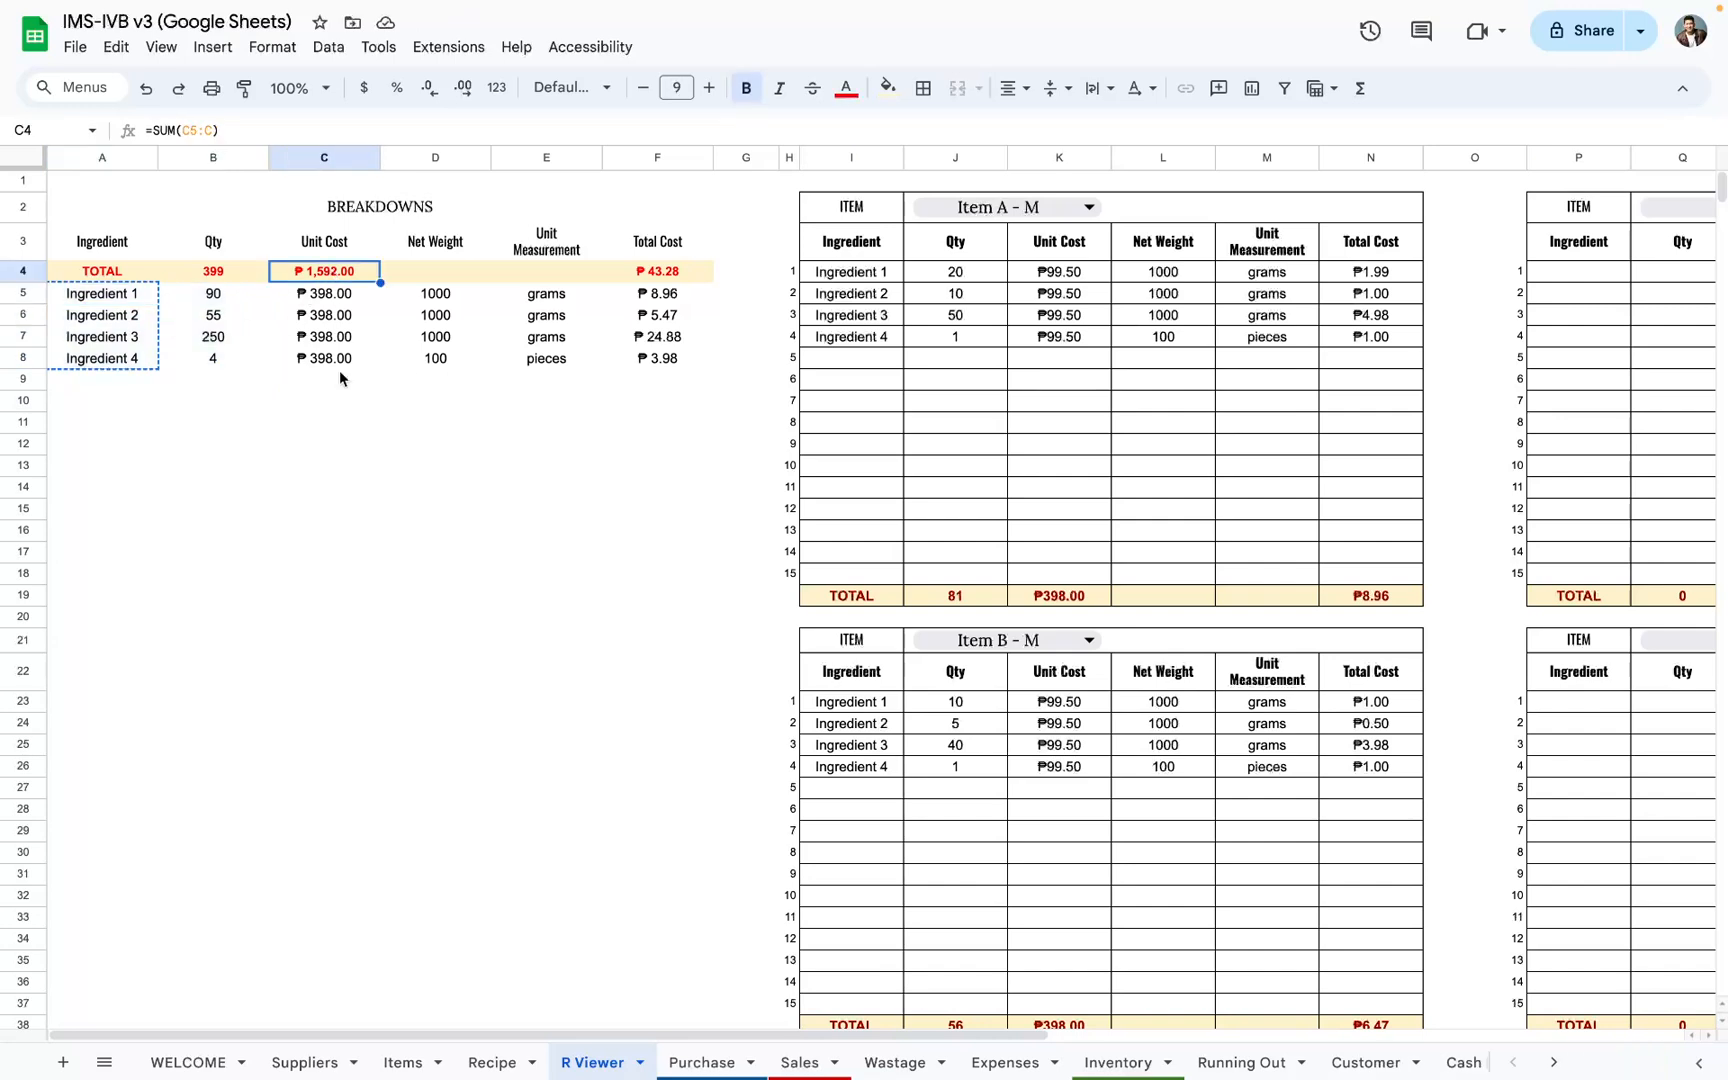
left_click(700, 1062)
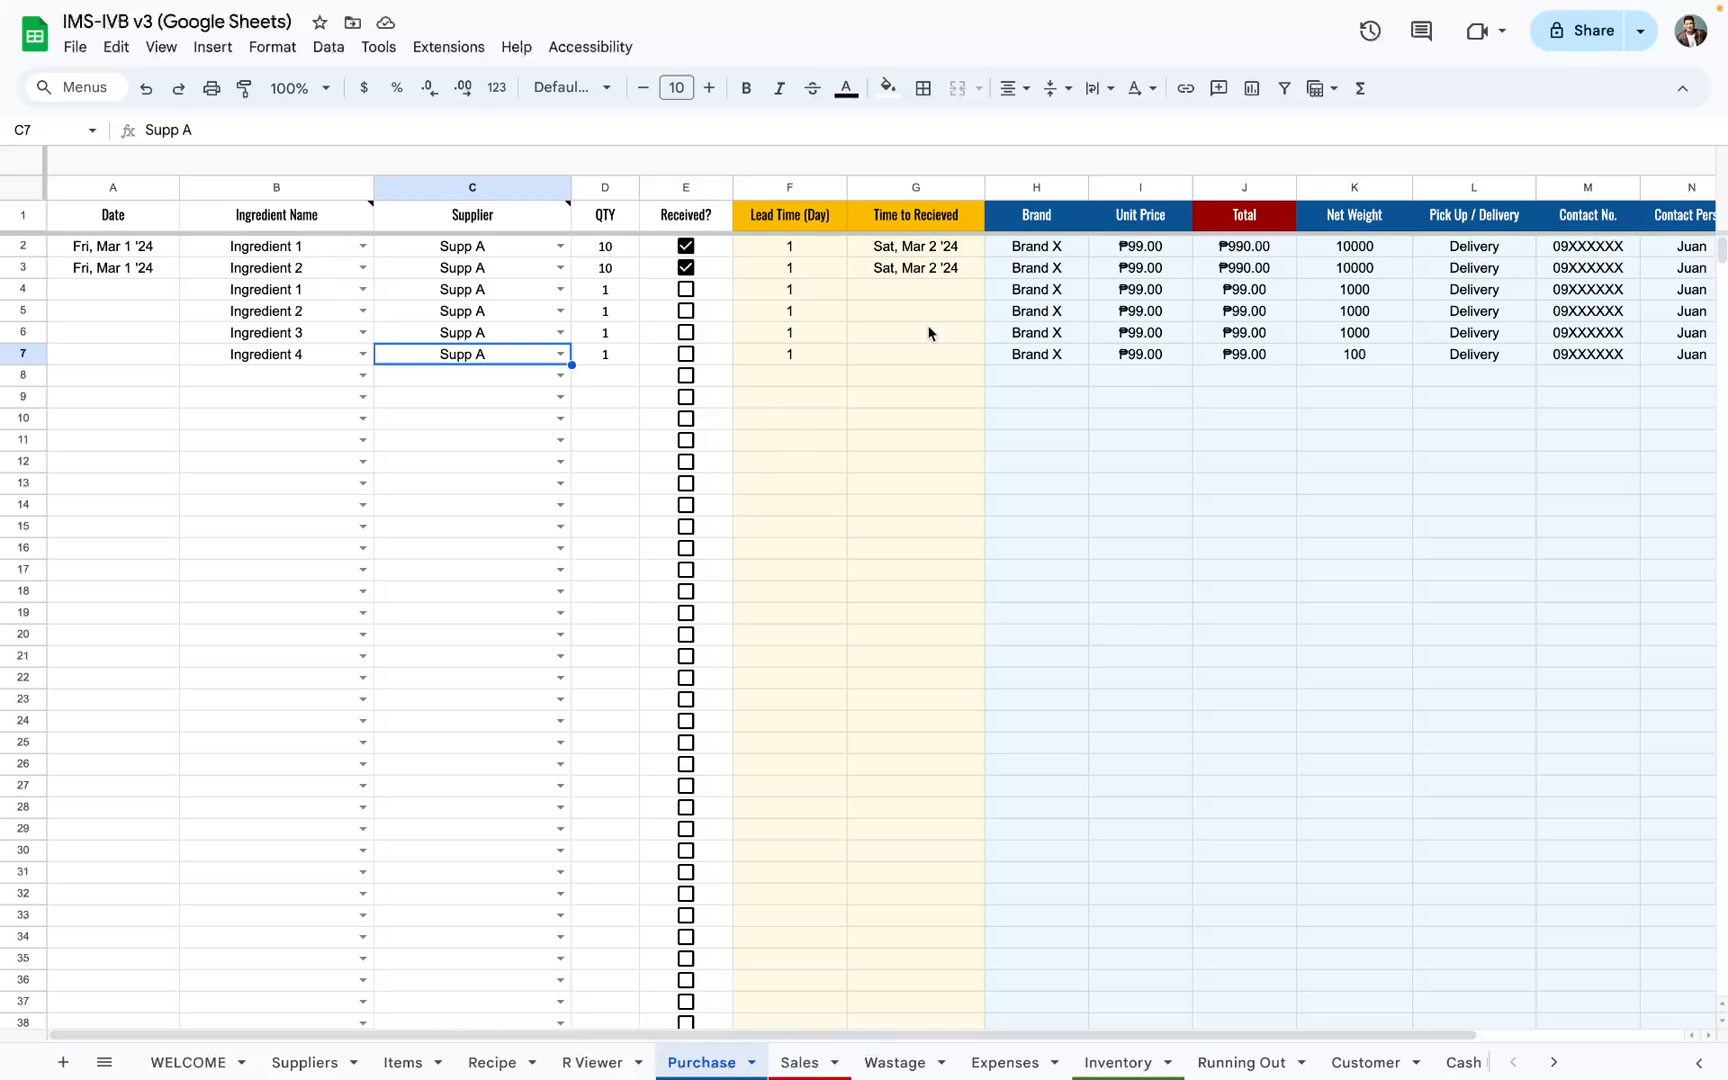
left_click_drag(605, 290, 605, 354)
key("shift+space")
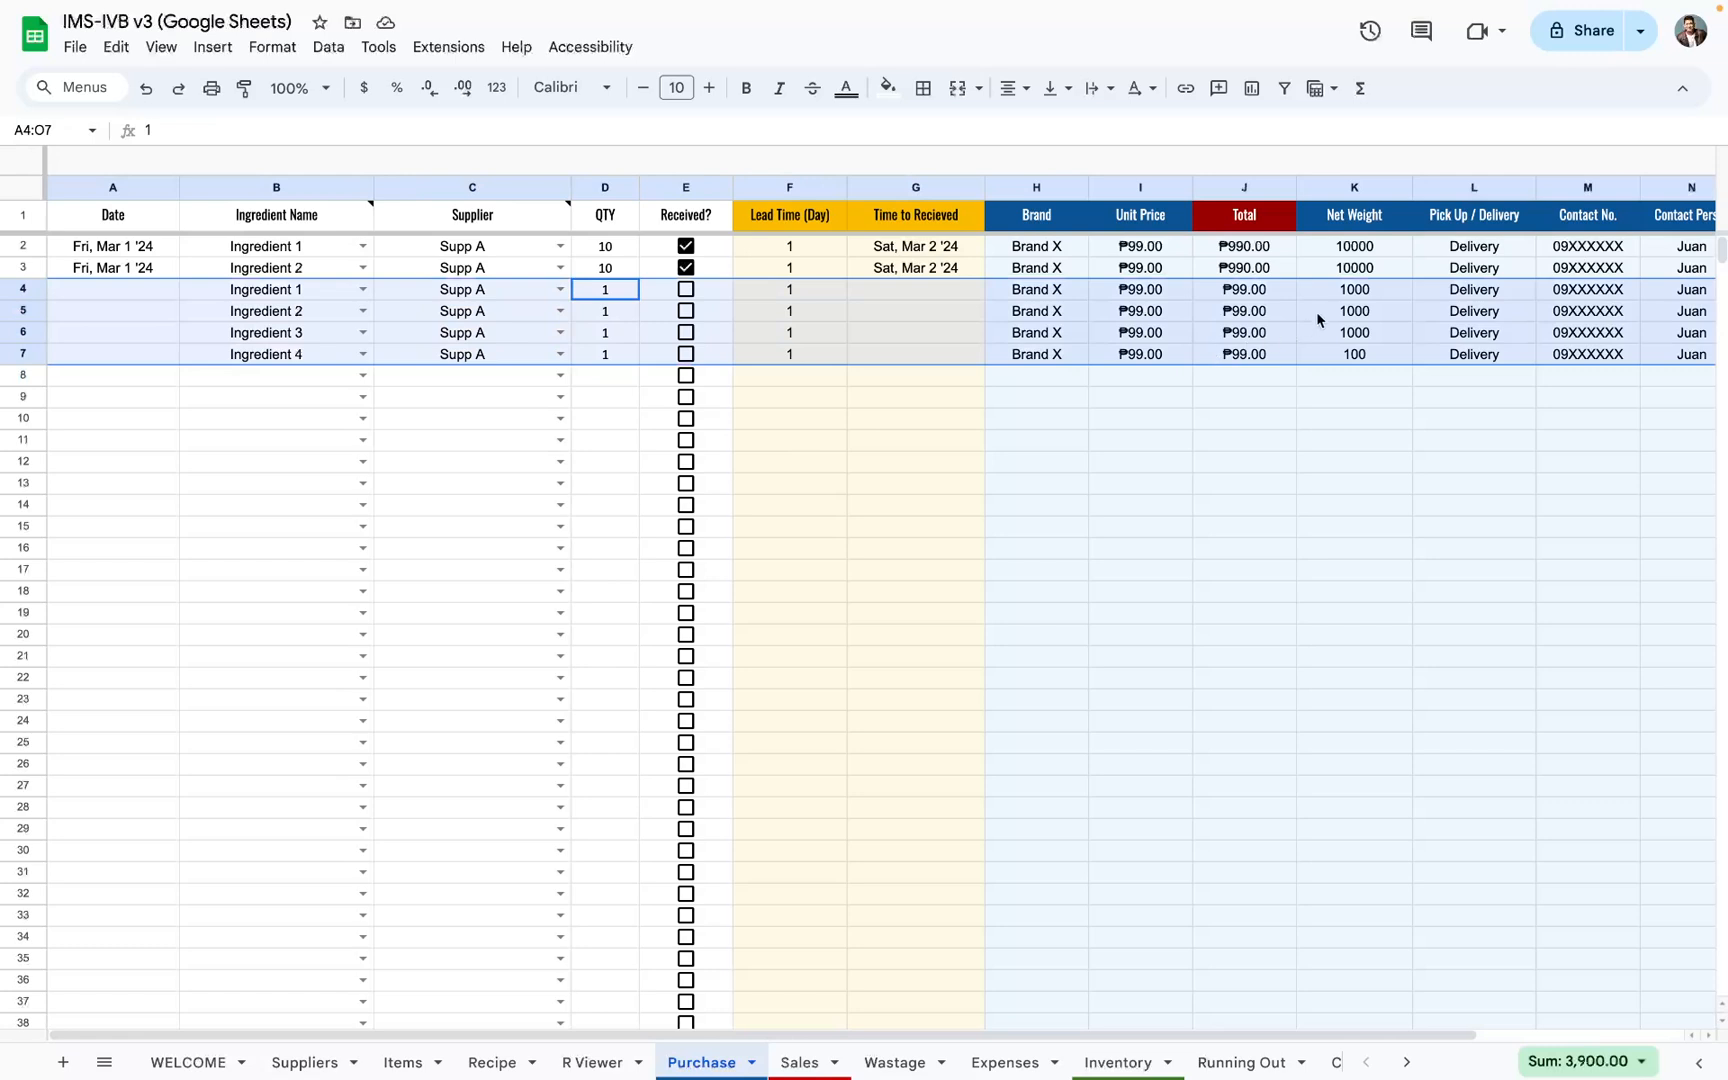
left_click_drag(1276, 299, 1254, 355)
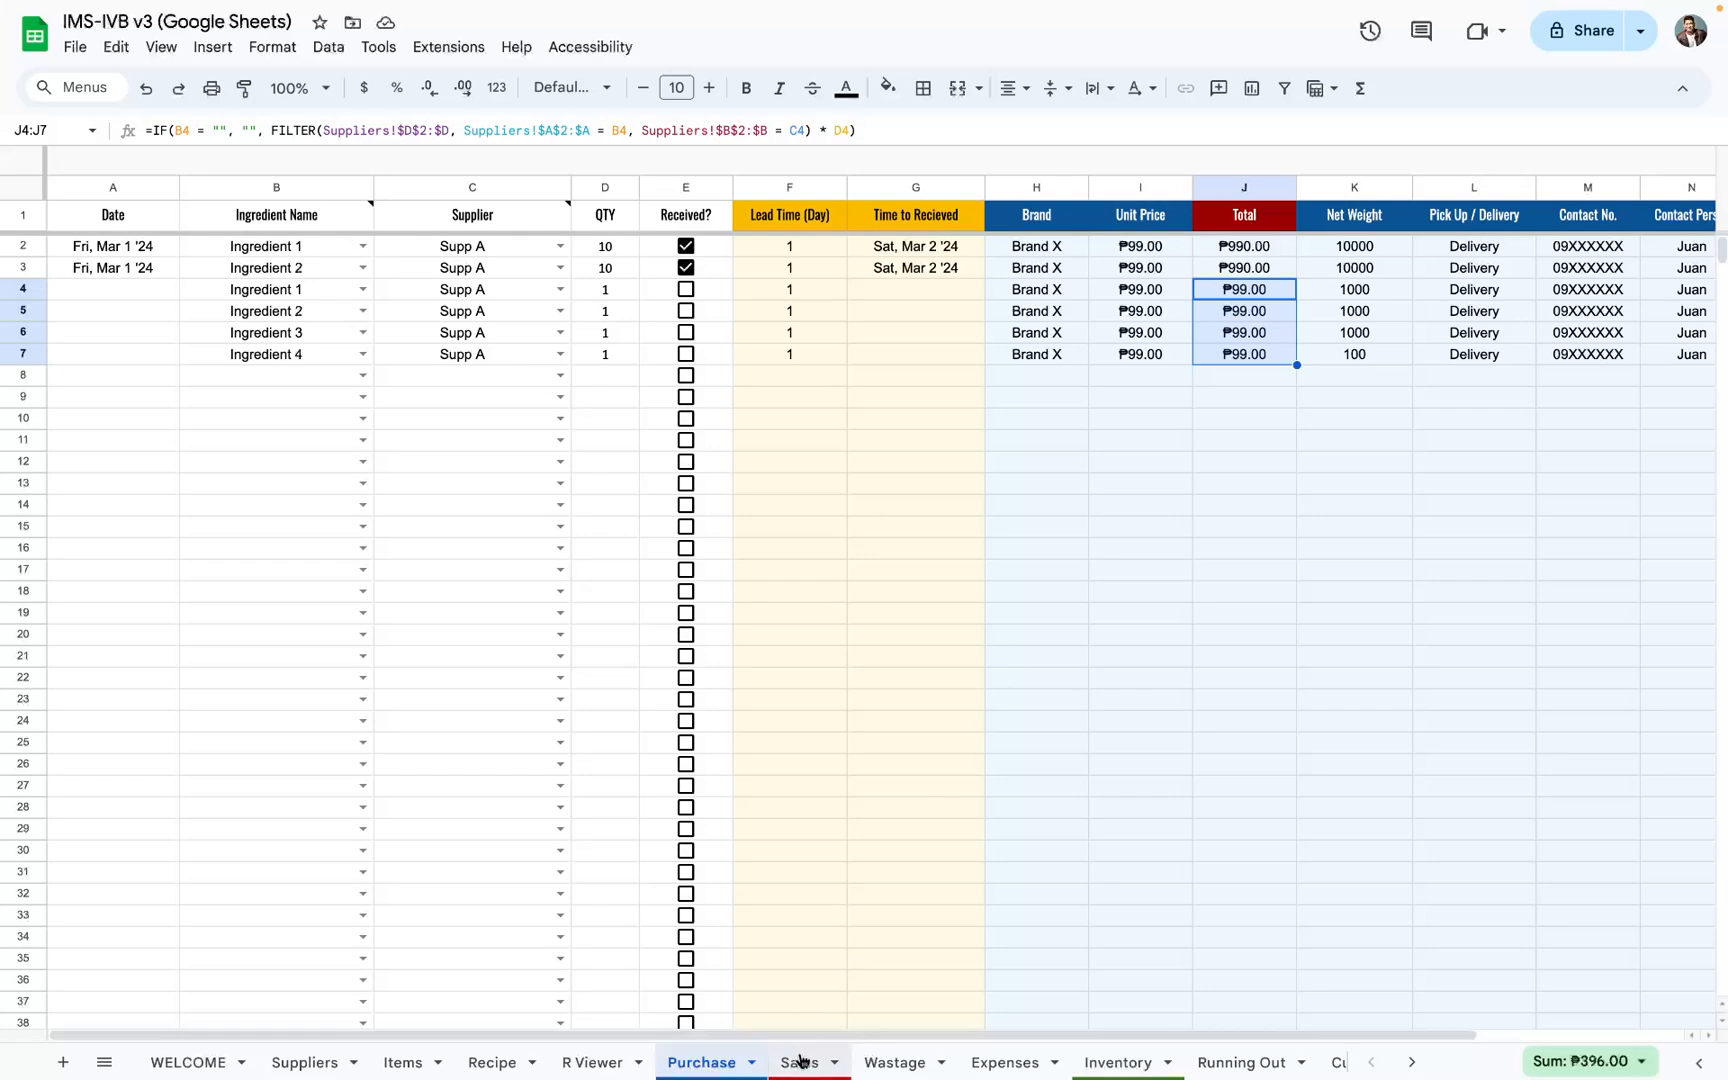
Step: Examine the Breakdowns table's unit costs in C5:C8 against Ingredient 1's unit cost in the Item A - M recipe block
left_click(607, 1059)
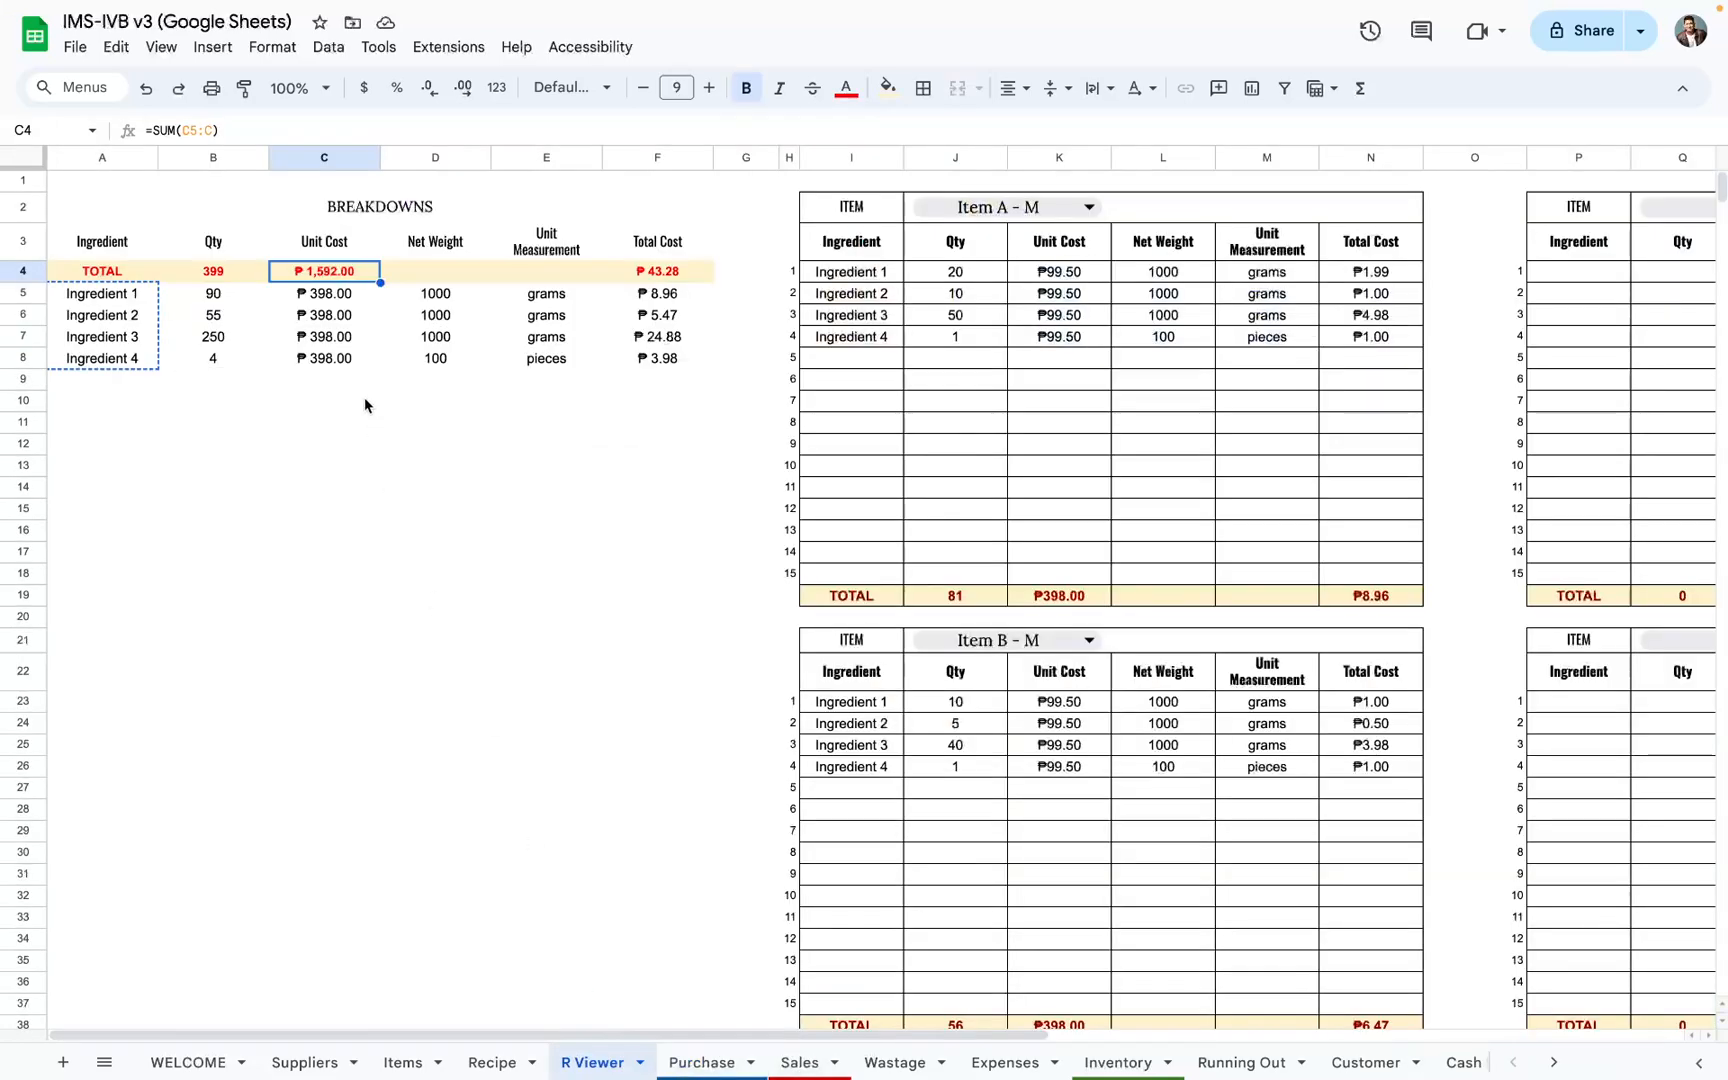
left_click(328, 302)
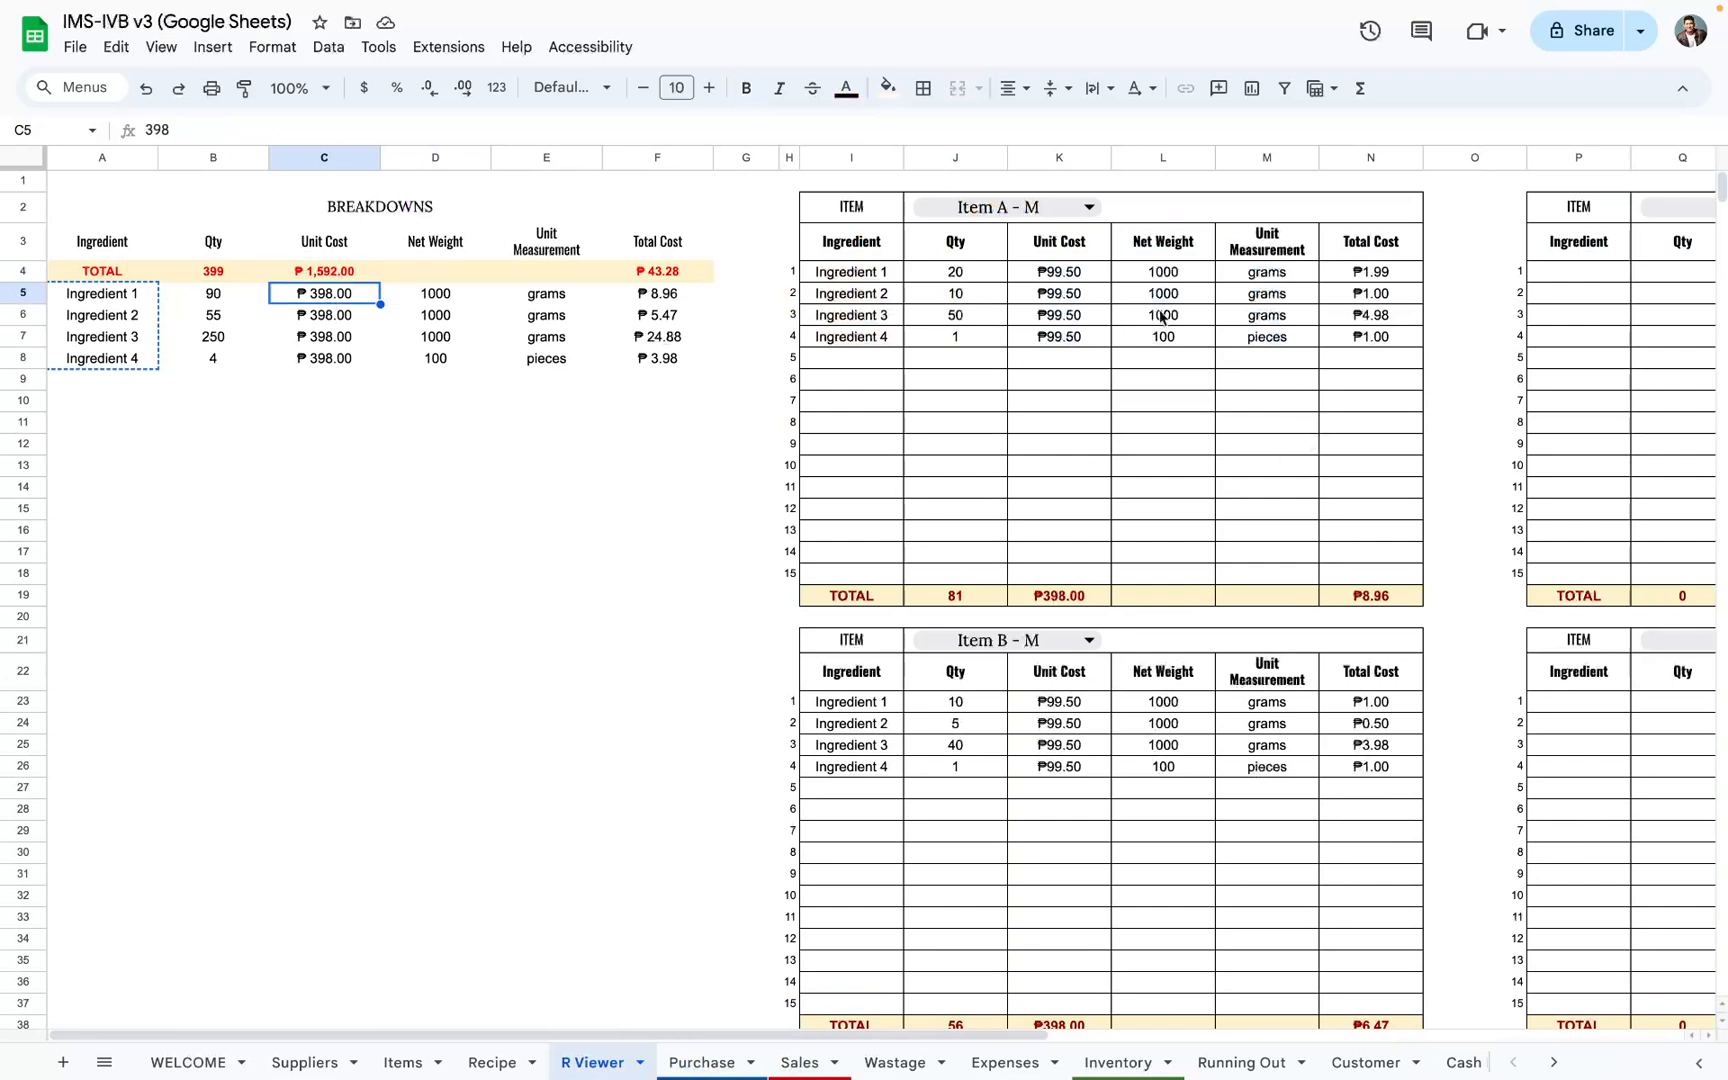
left_click(1077, 278)
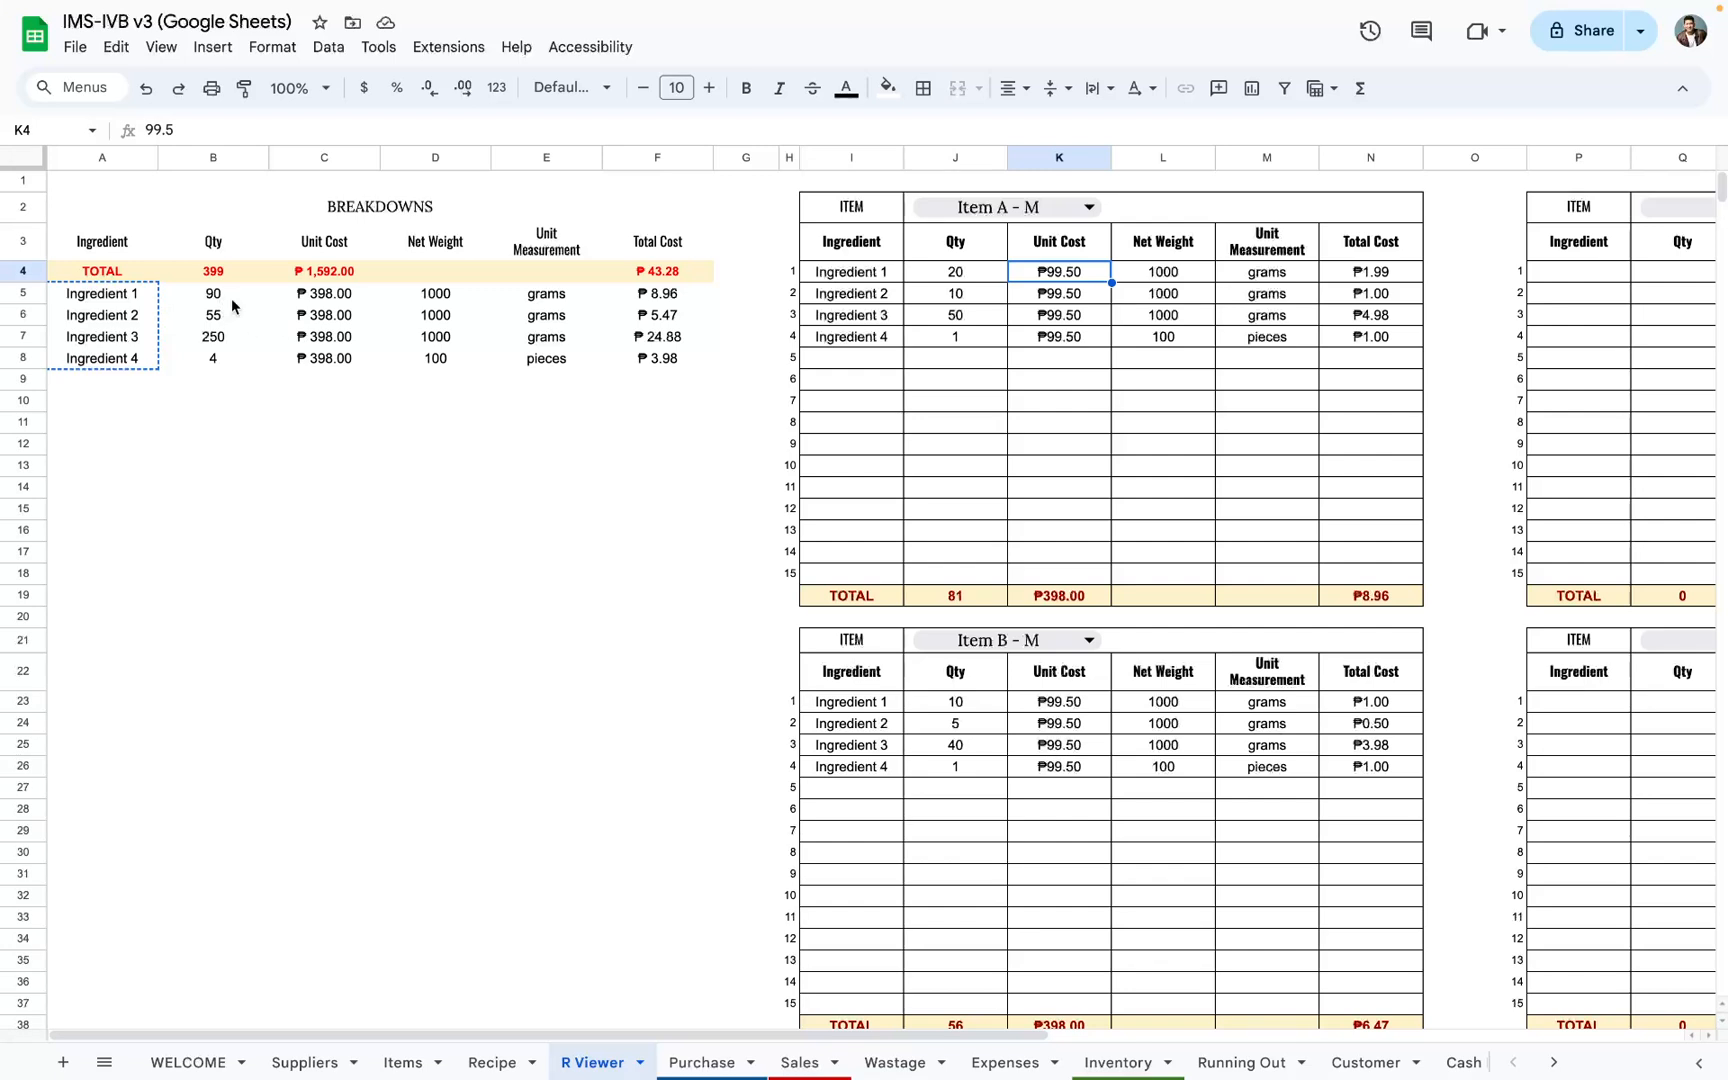
left_click(312, 305)
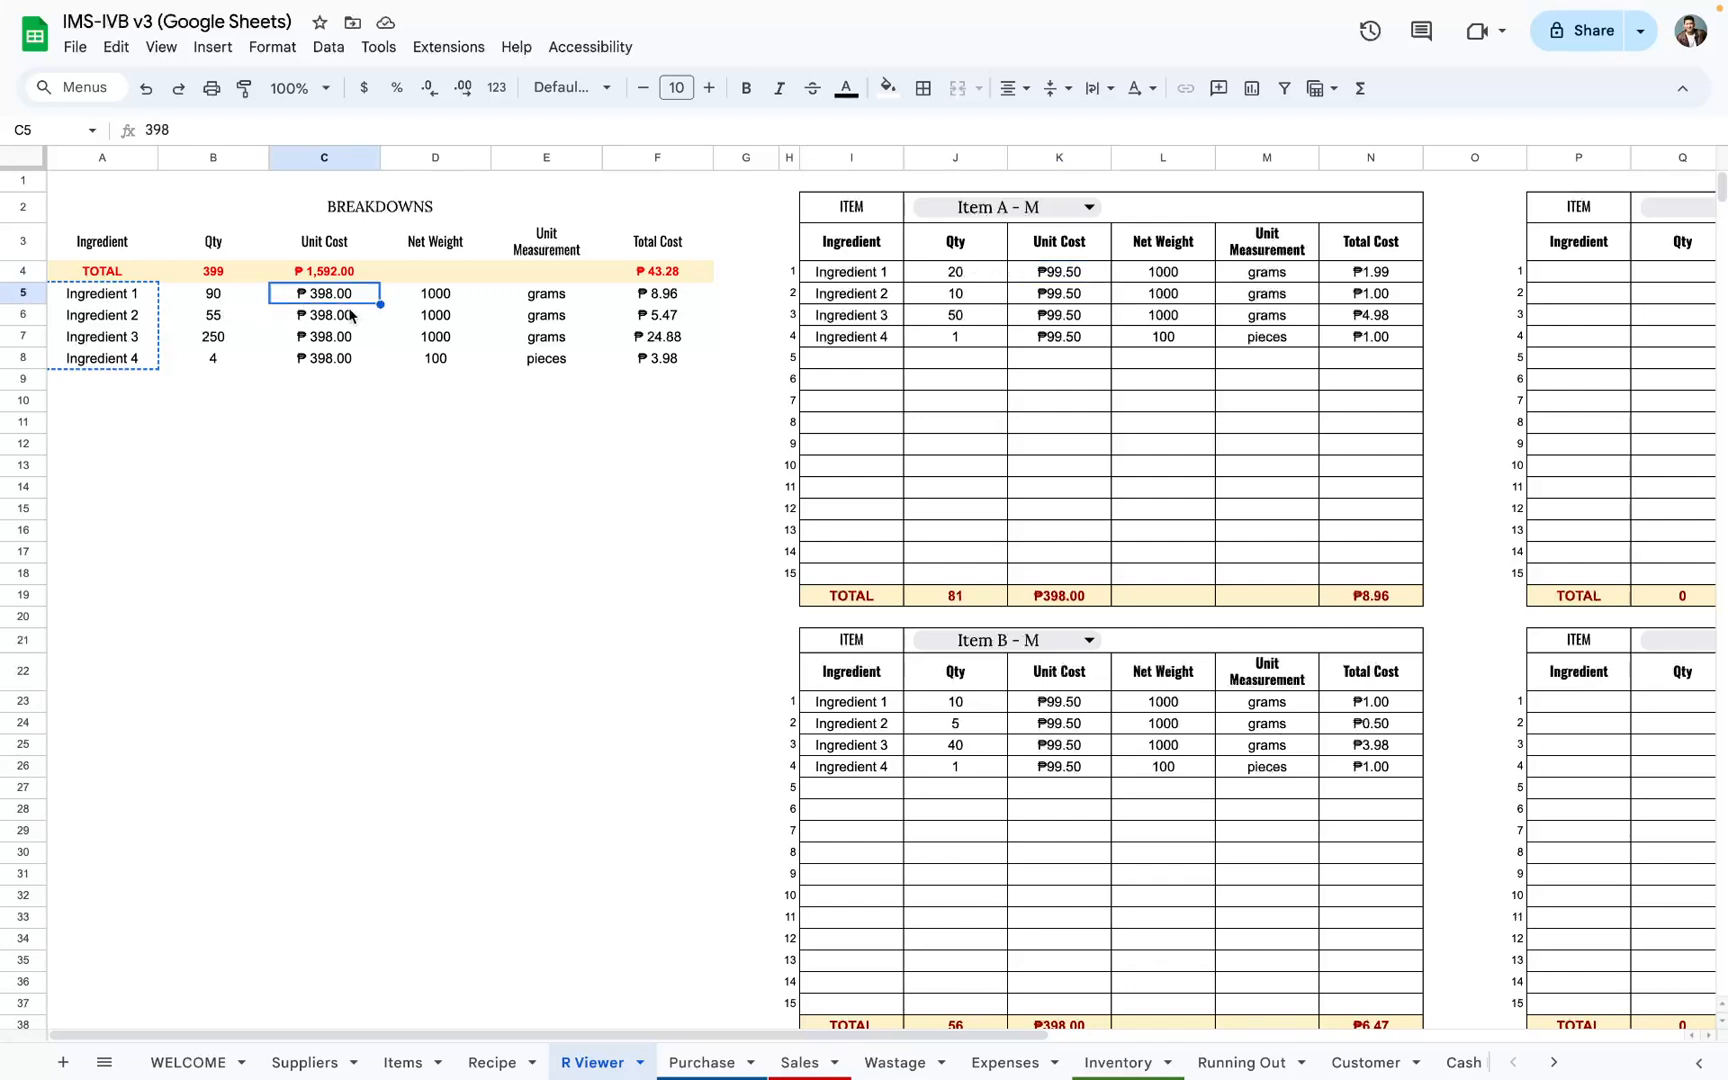
left_click_drag(338, 302, 330, 362)
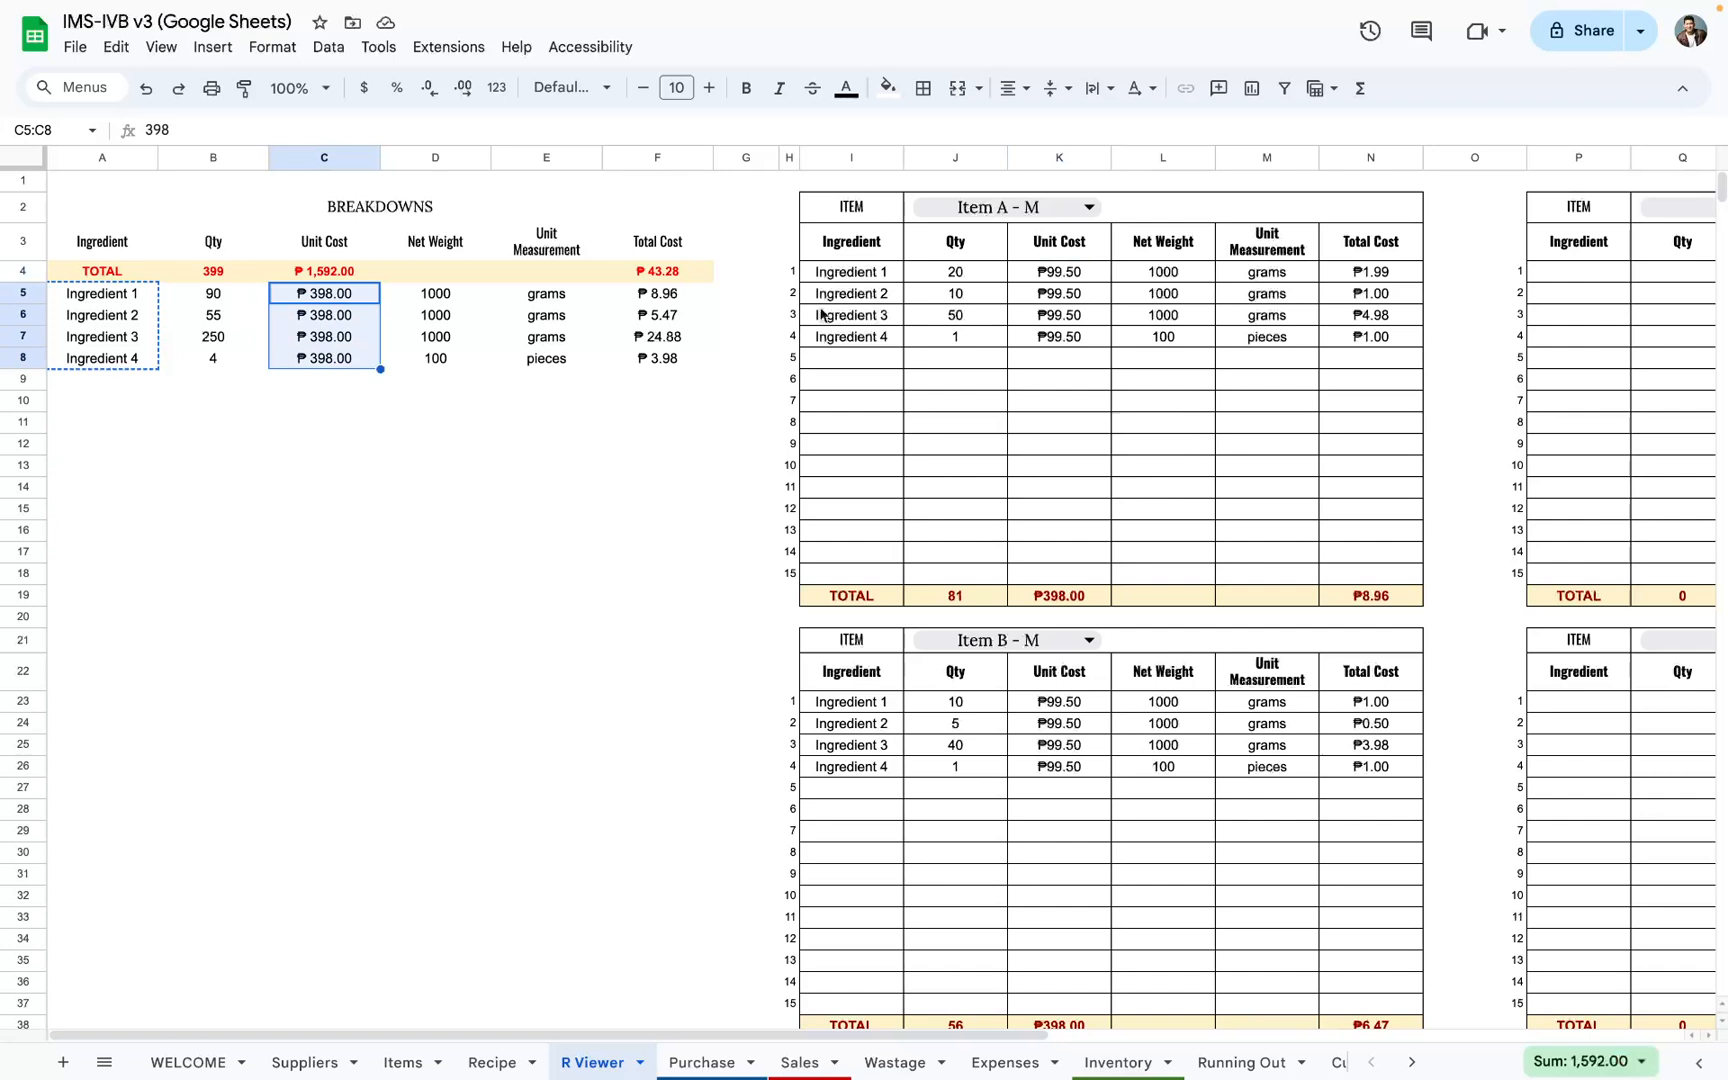
left_click(1051, 277)
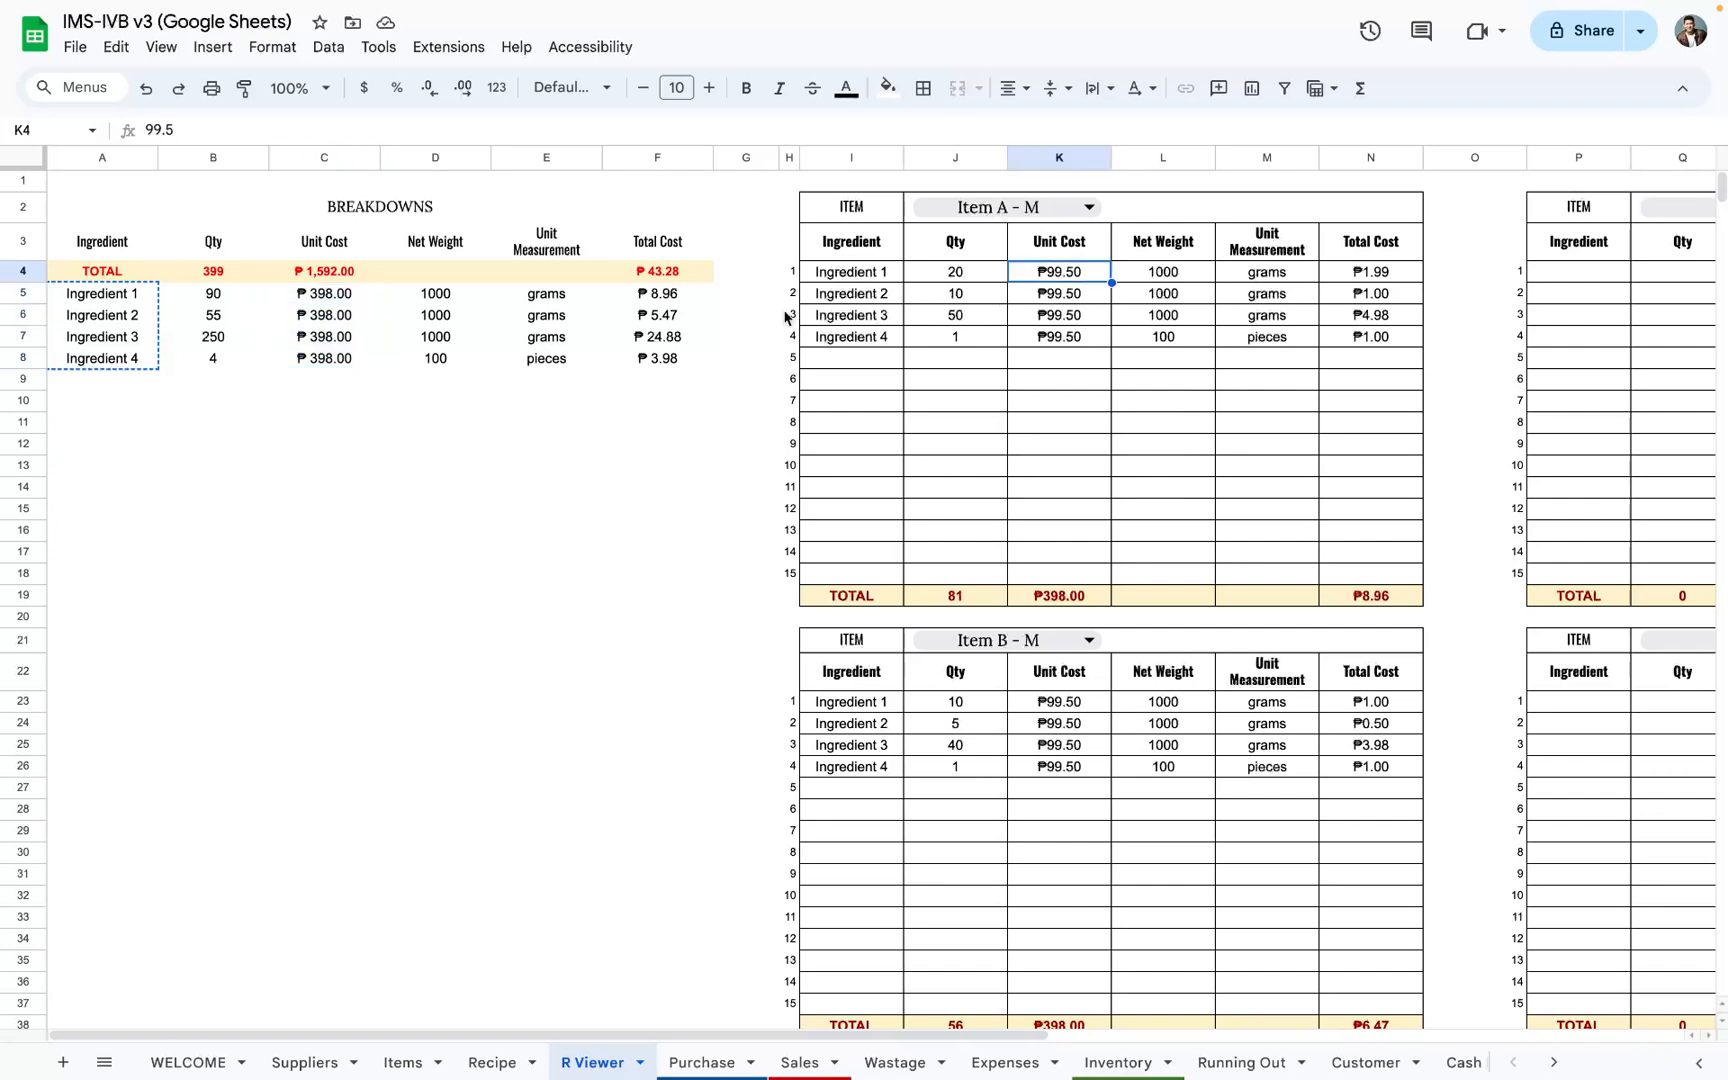
left_click(320, 297)
left_click_drag(326, 297, 328, 367)
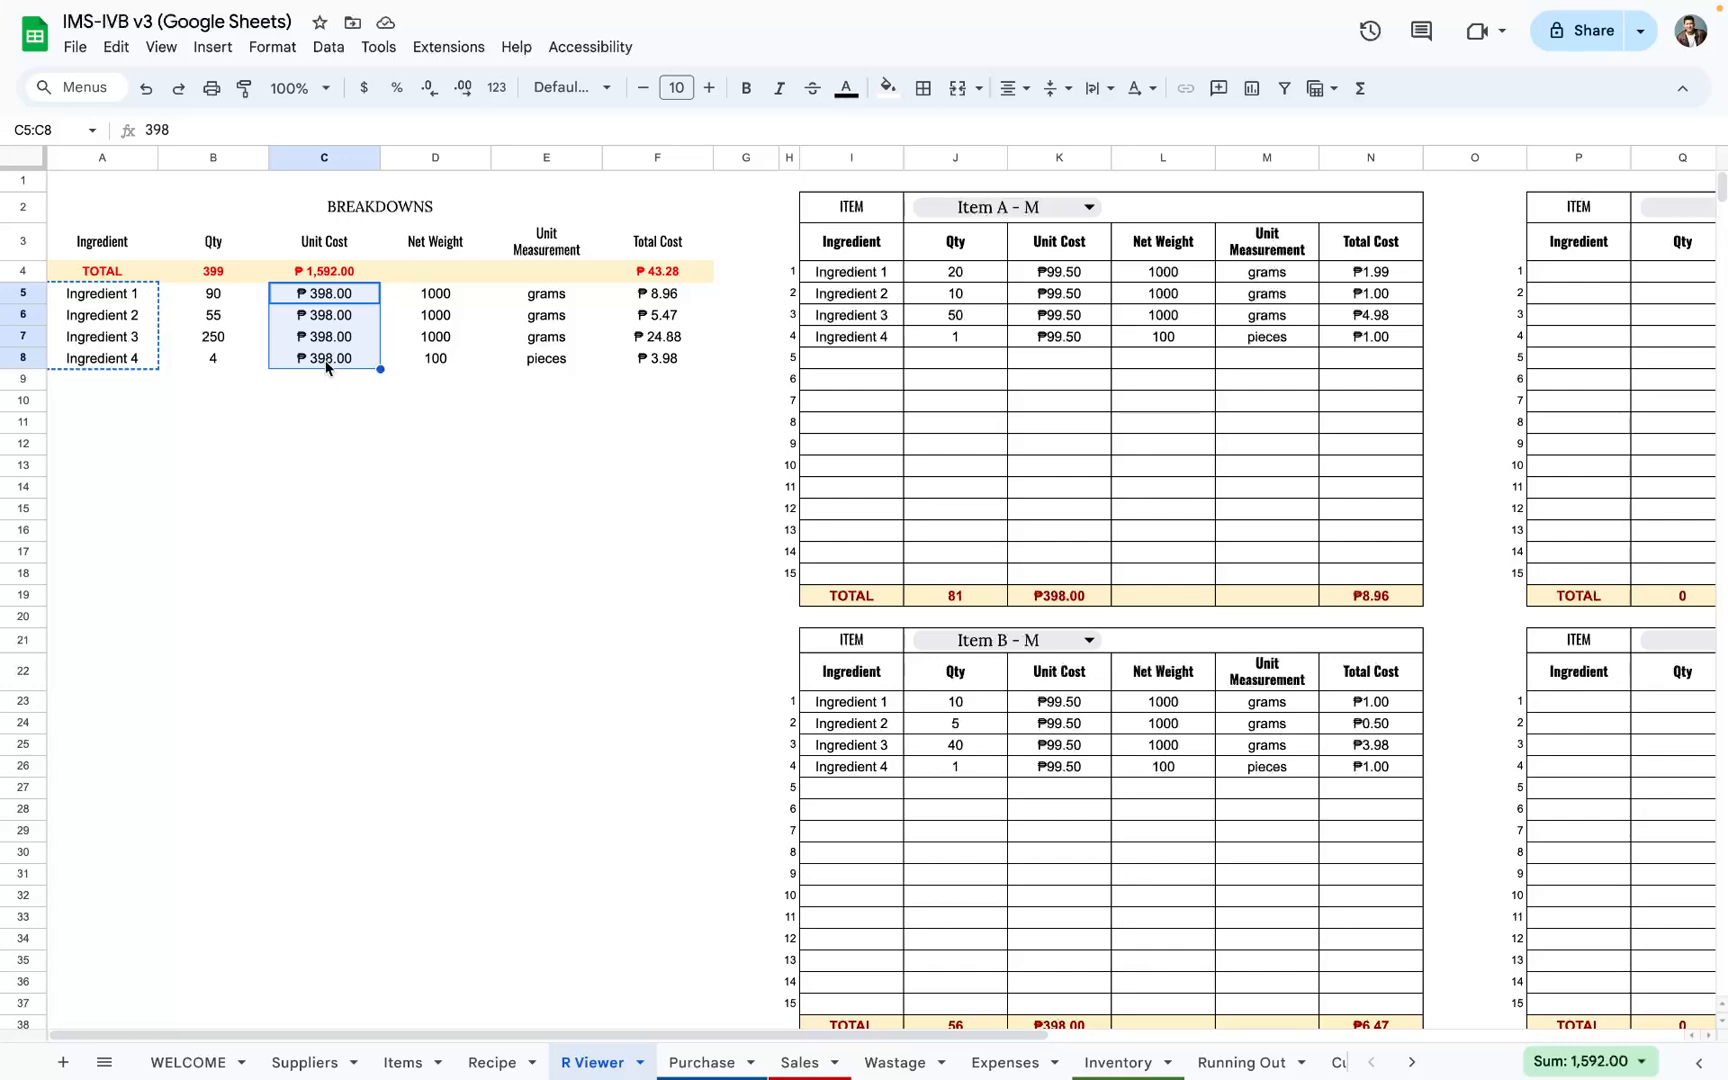
Step: Check the R Viewer unit costs against the Purchase sheet and review the full entries in rows 4 to 7
left_click(697, 1060)
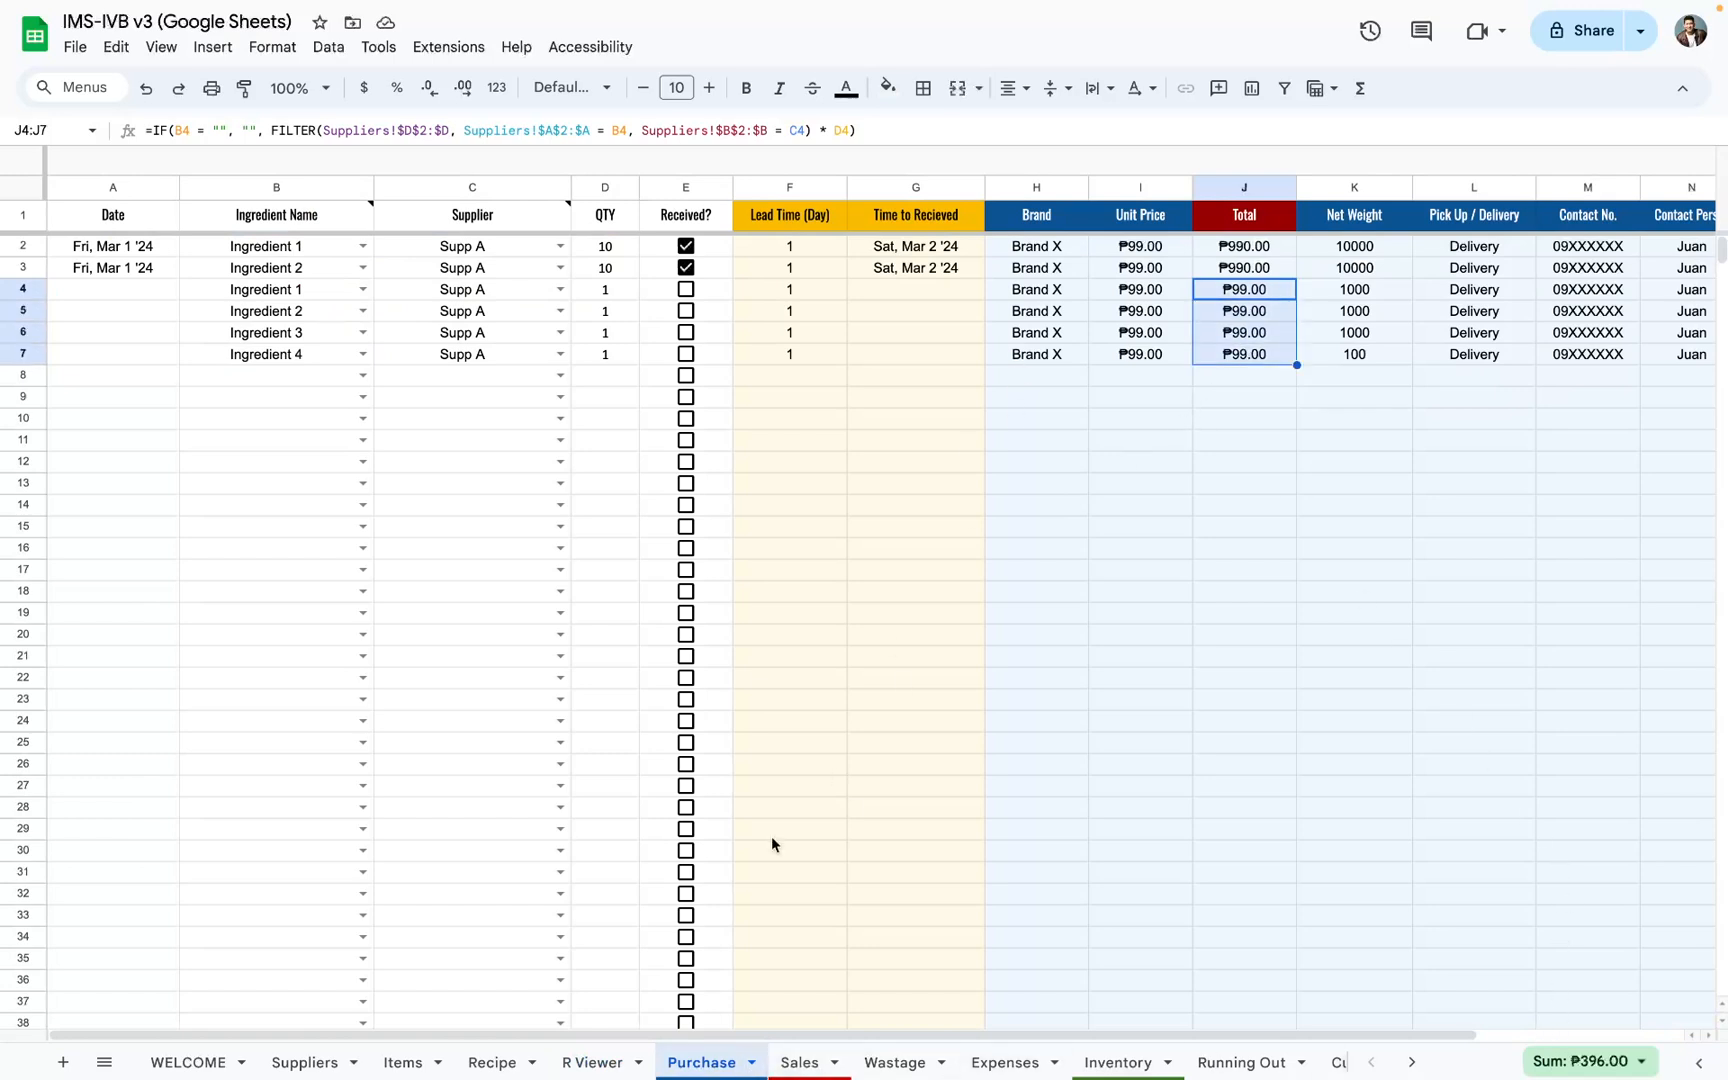
left_click(594, 1062)
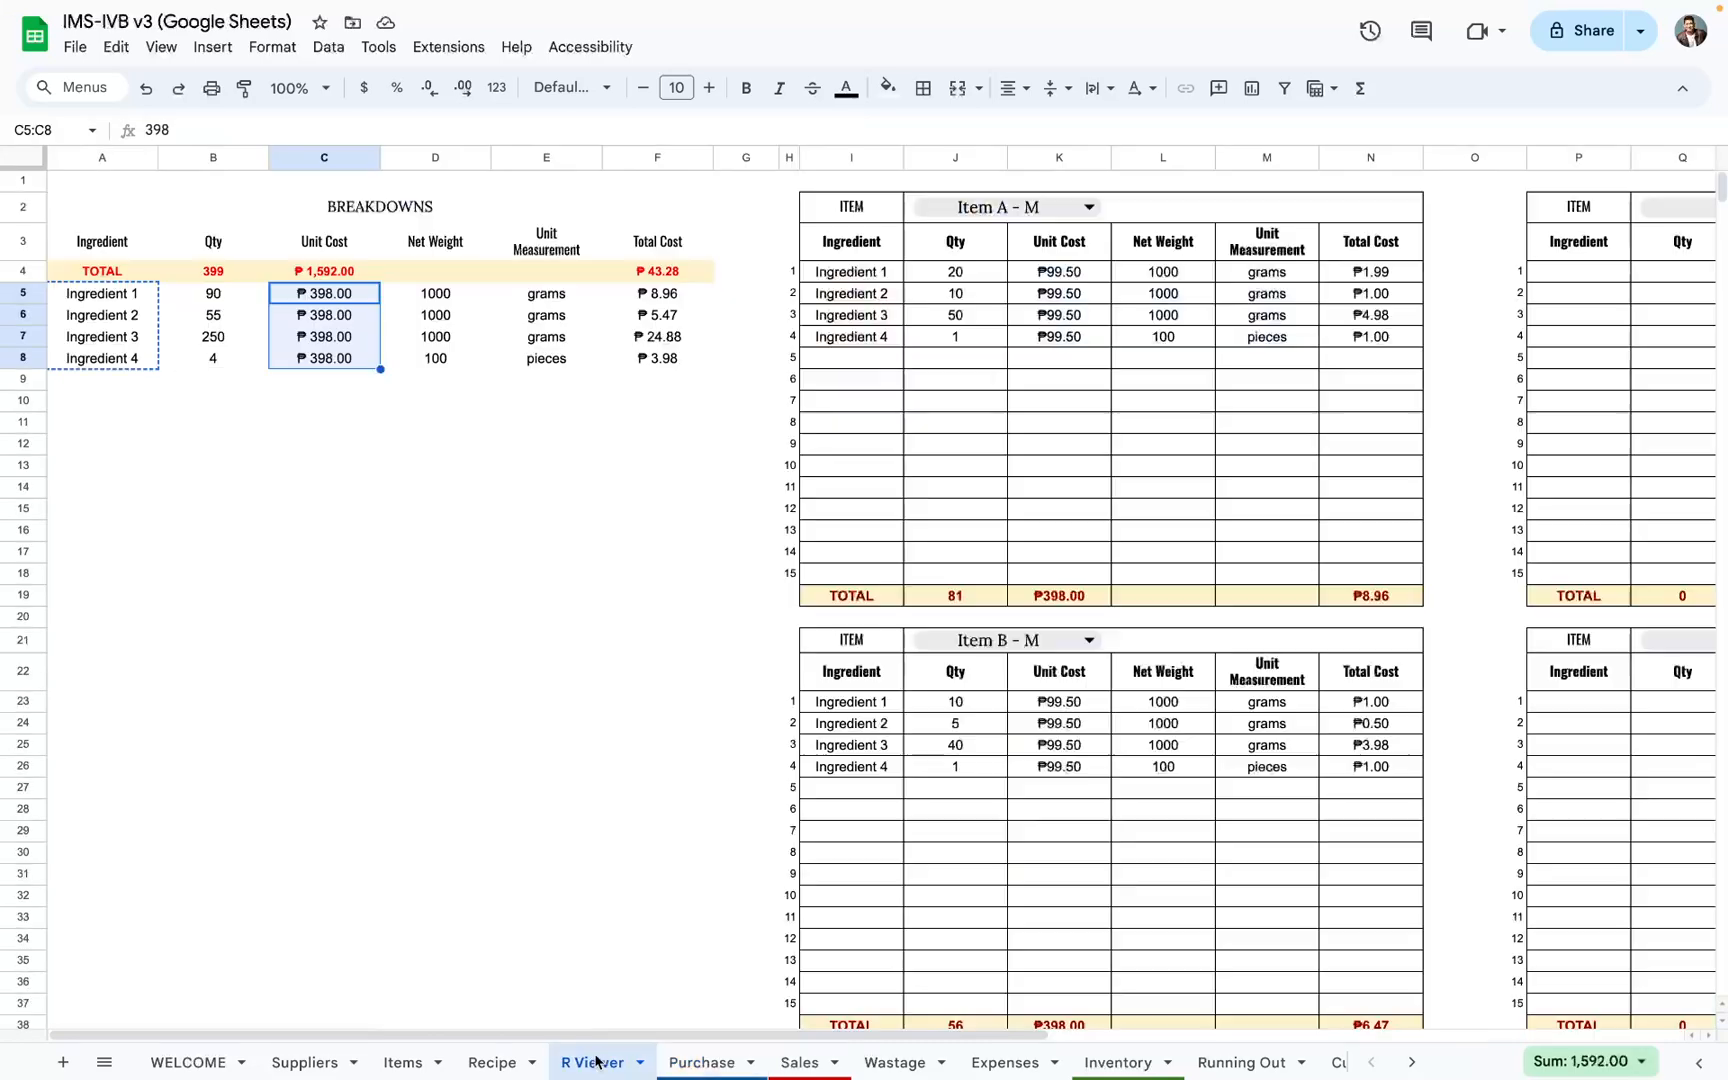
left_click(693, 1058)
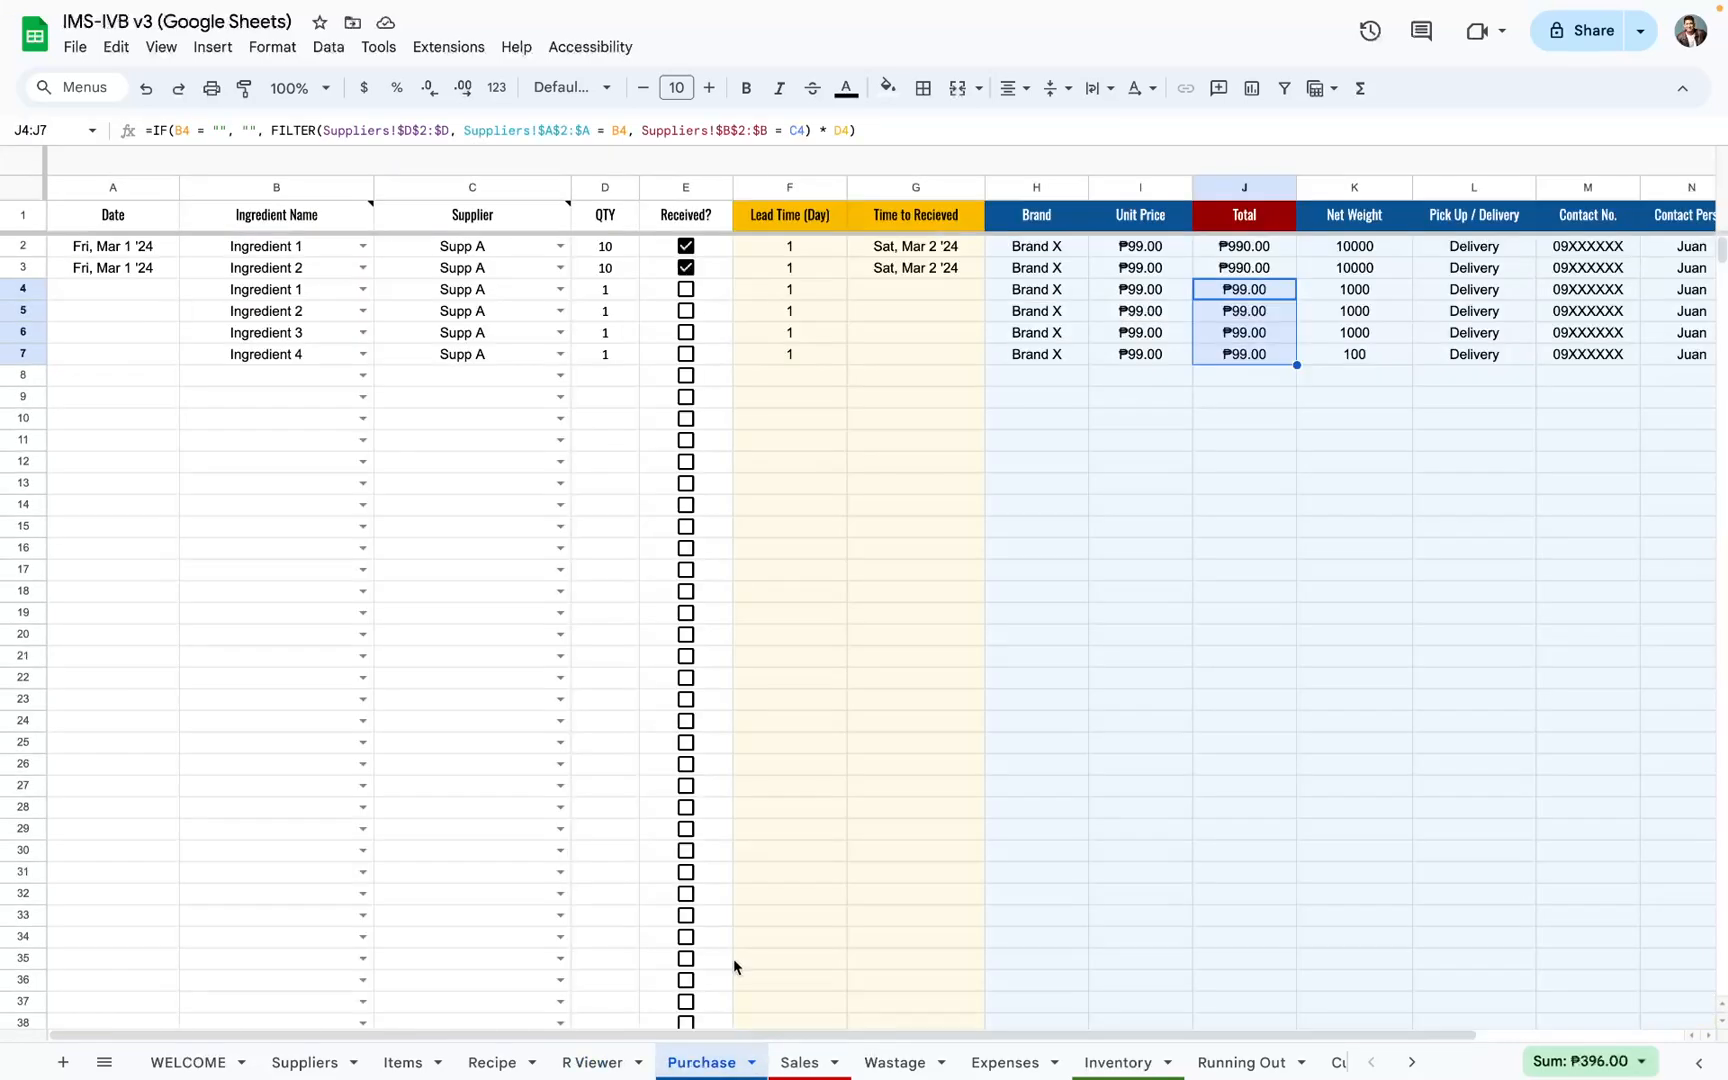
key("shift+space")
scroll(1276, 375, "right", 3)
scroll(1276, 367, "left", 3)
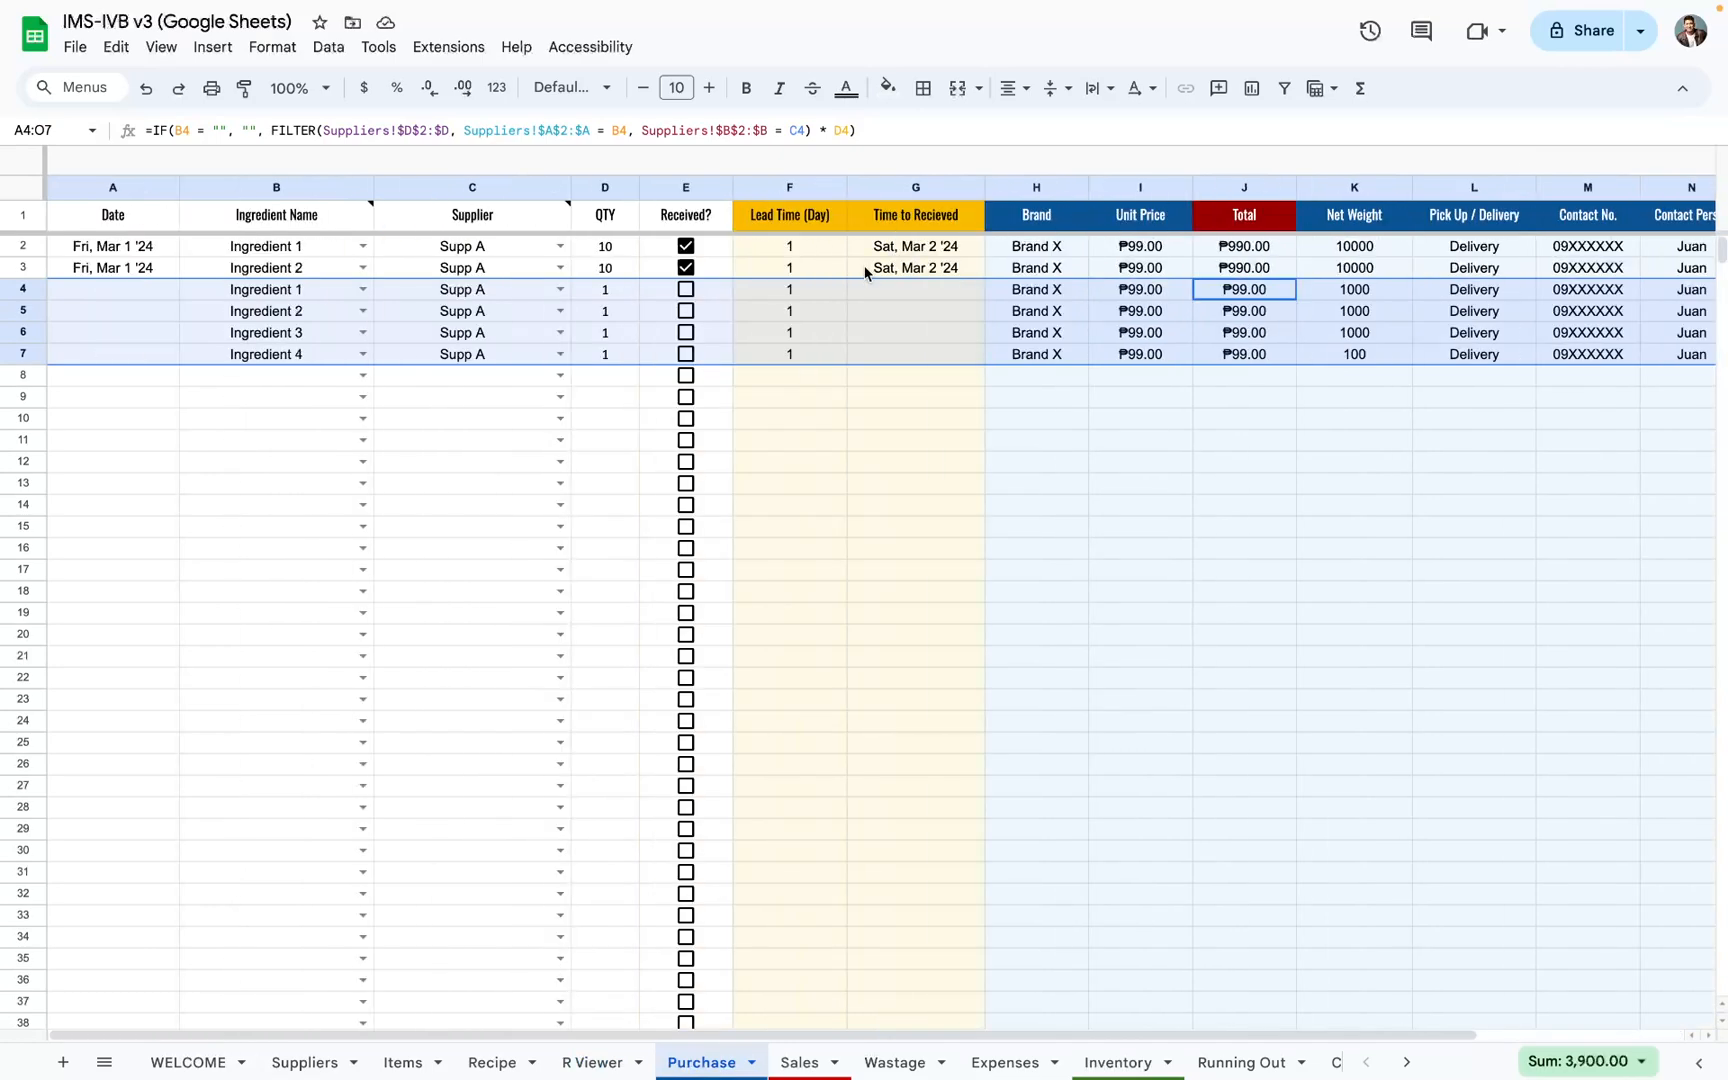
Step: Enter the current date, Mar 5 '24, in the Date column for purchase rows 4 to 7, then select B4:D7
left_click(120, 290)
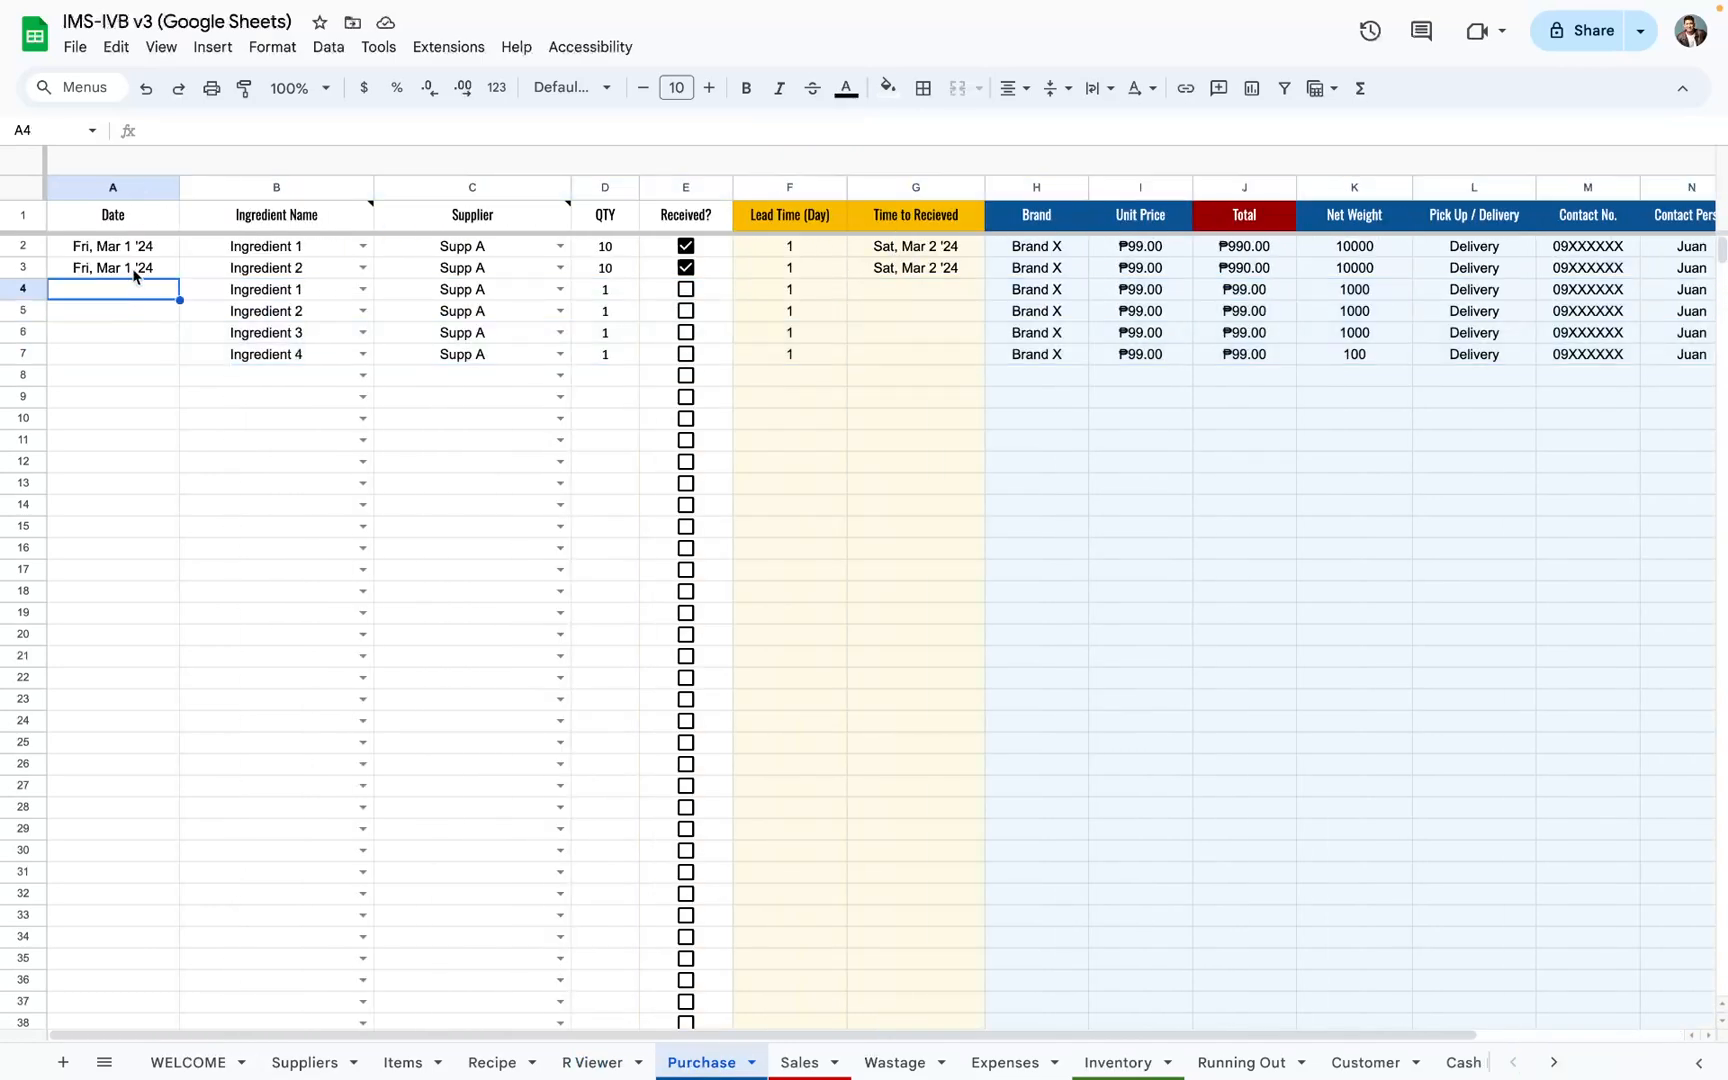
key("super+semicolon")
key("Down")
key("Down")
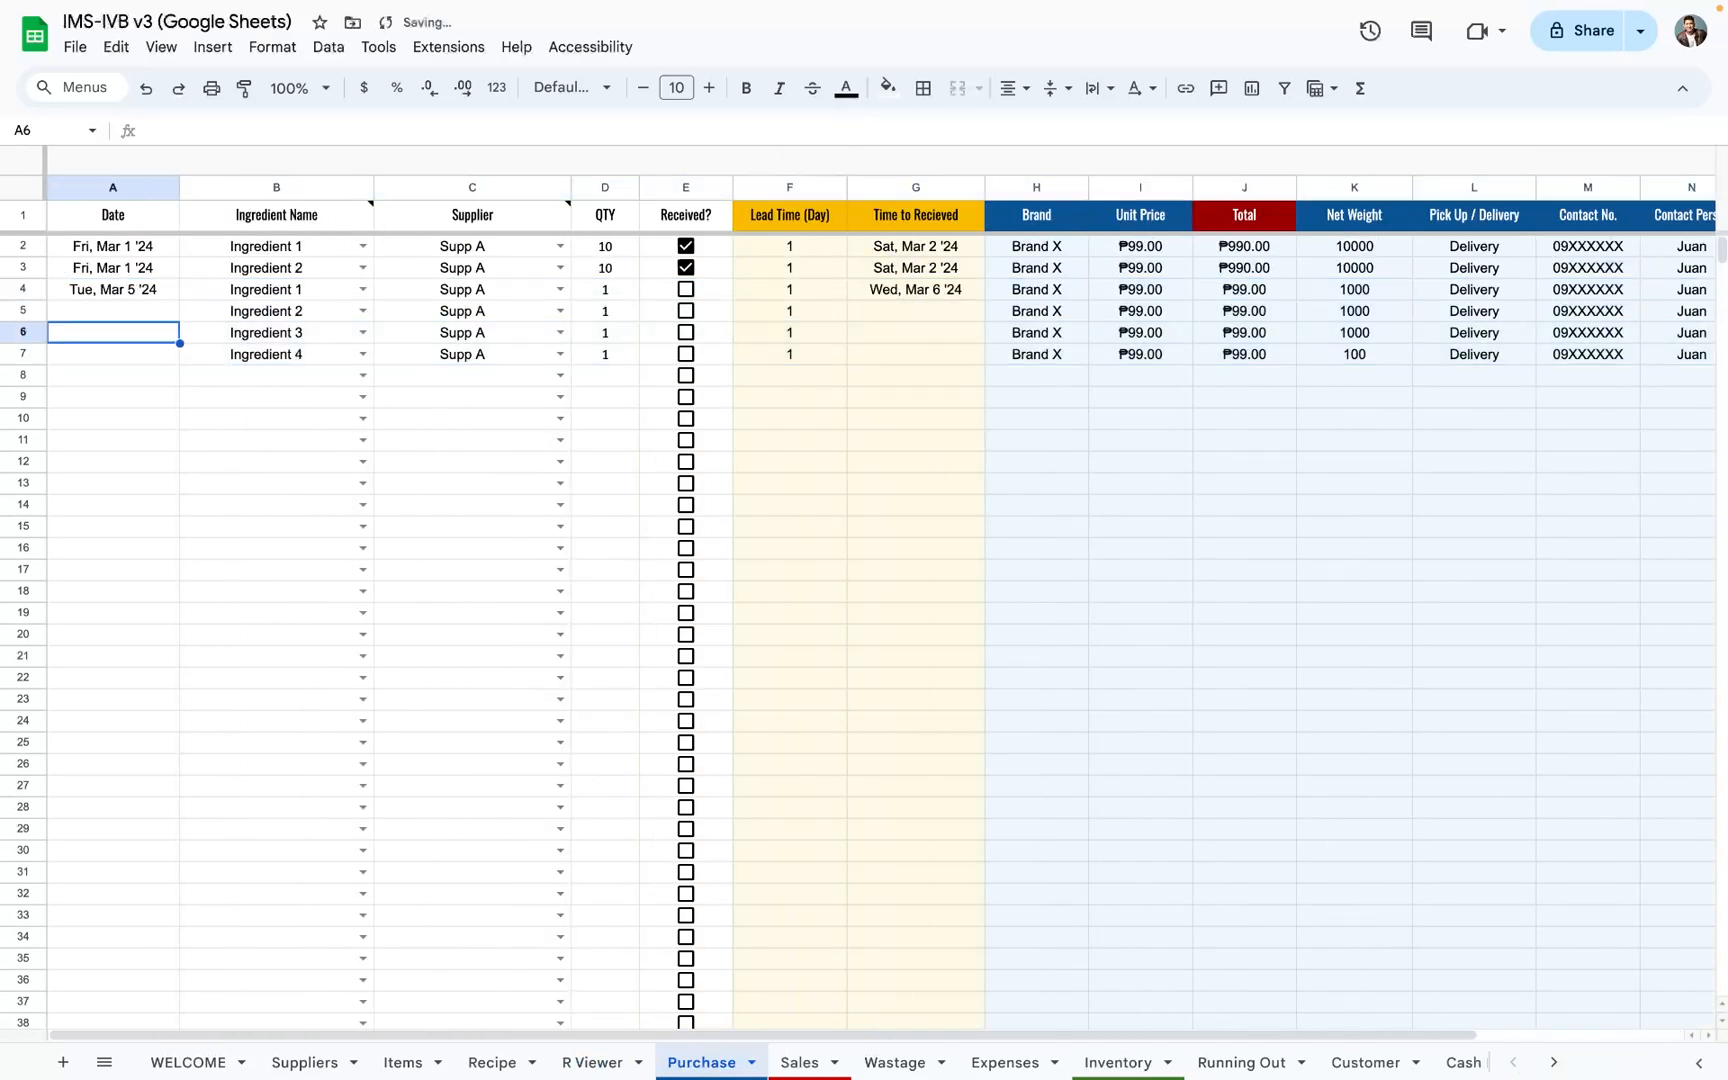
key("Up")
key("super+semicolon")
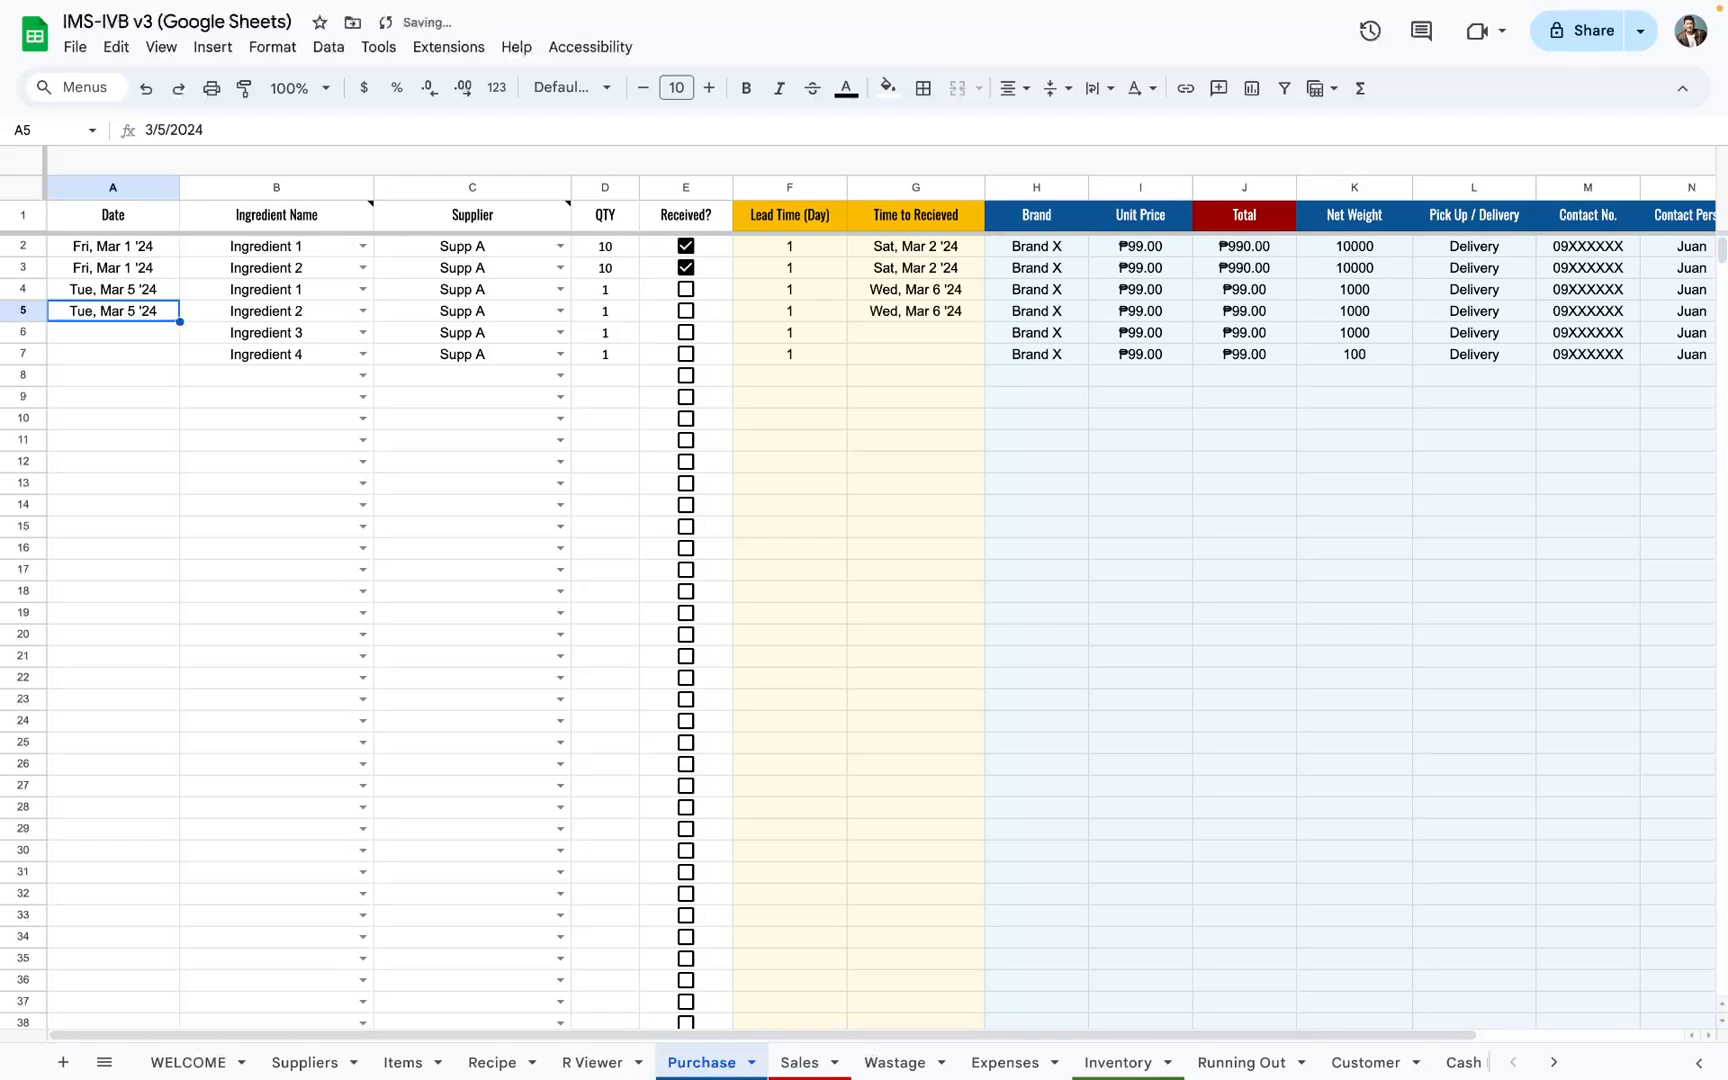
key("Down")
key("super+semicolon")
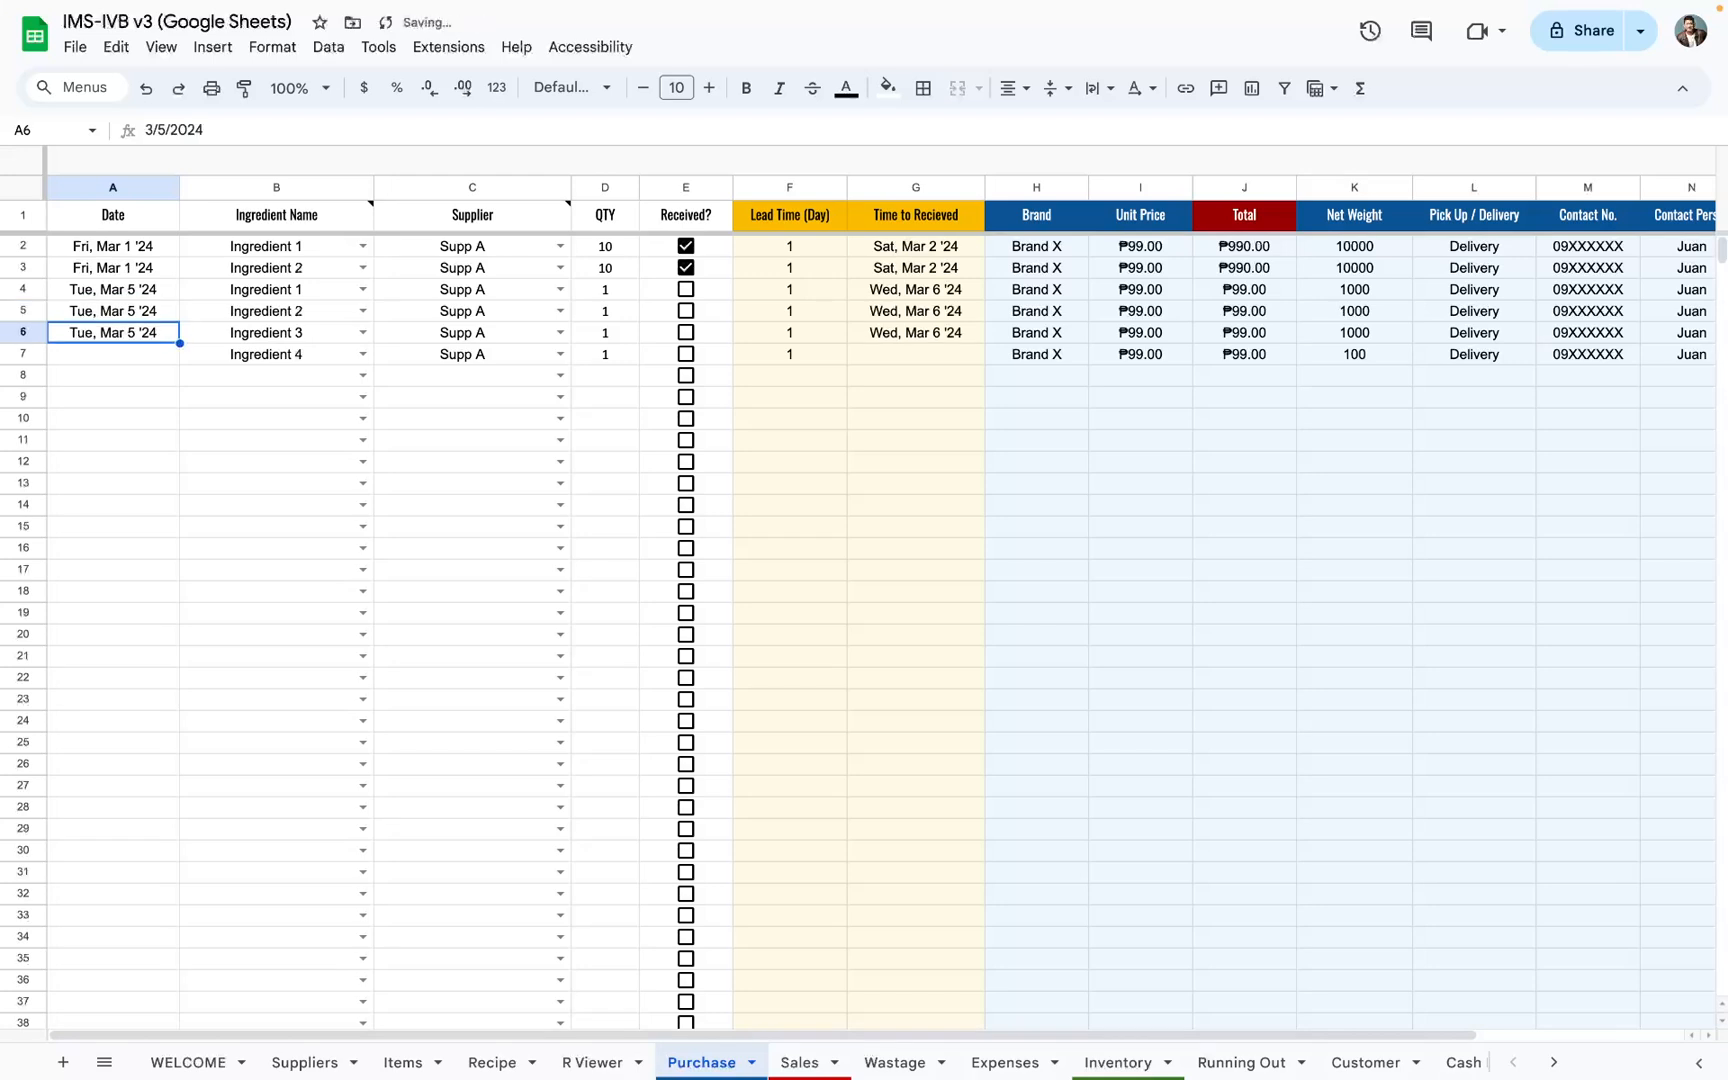
key("Down")
key("super+semicolon")
key("Right")
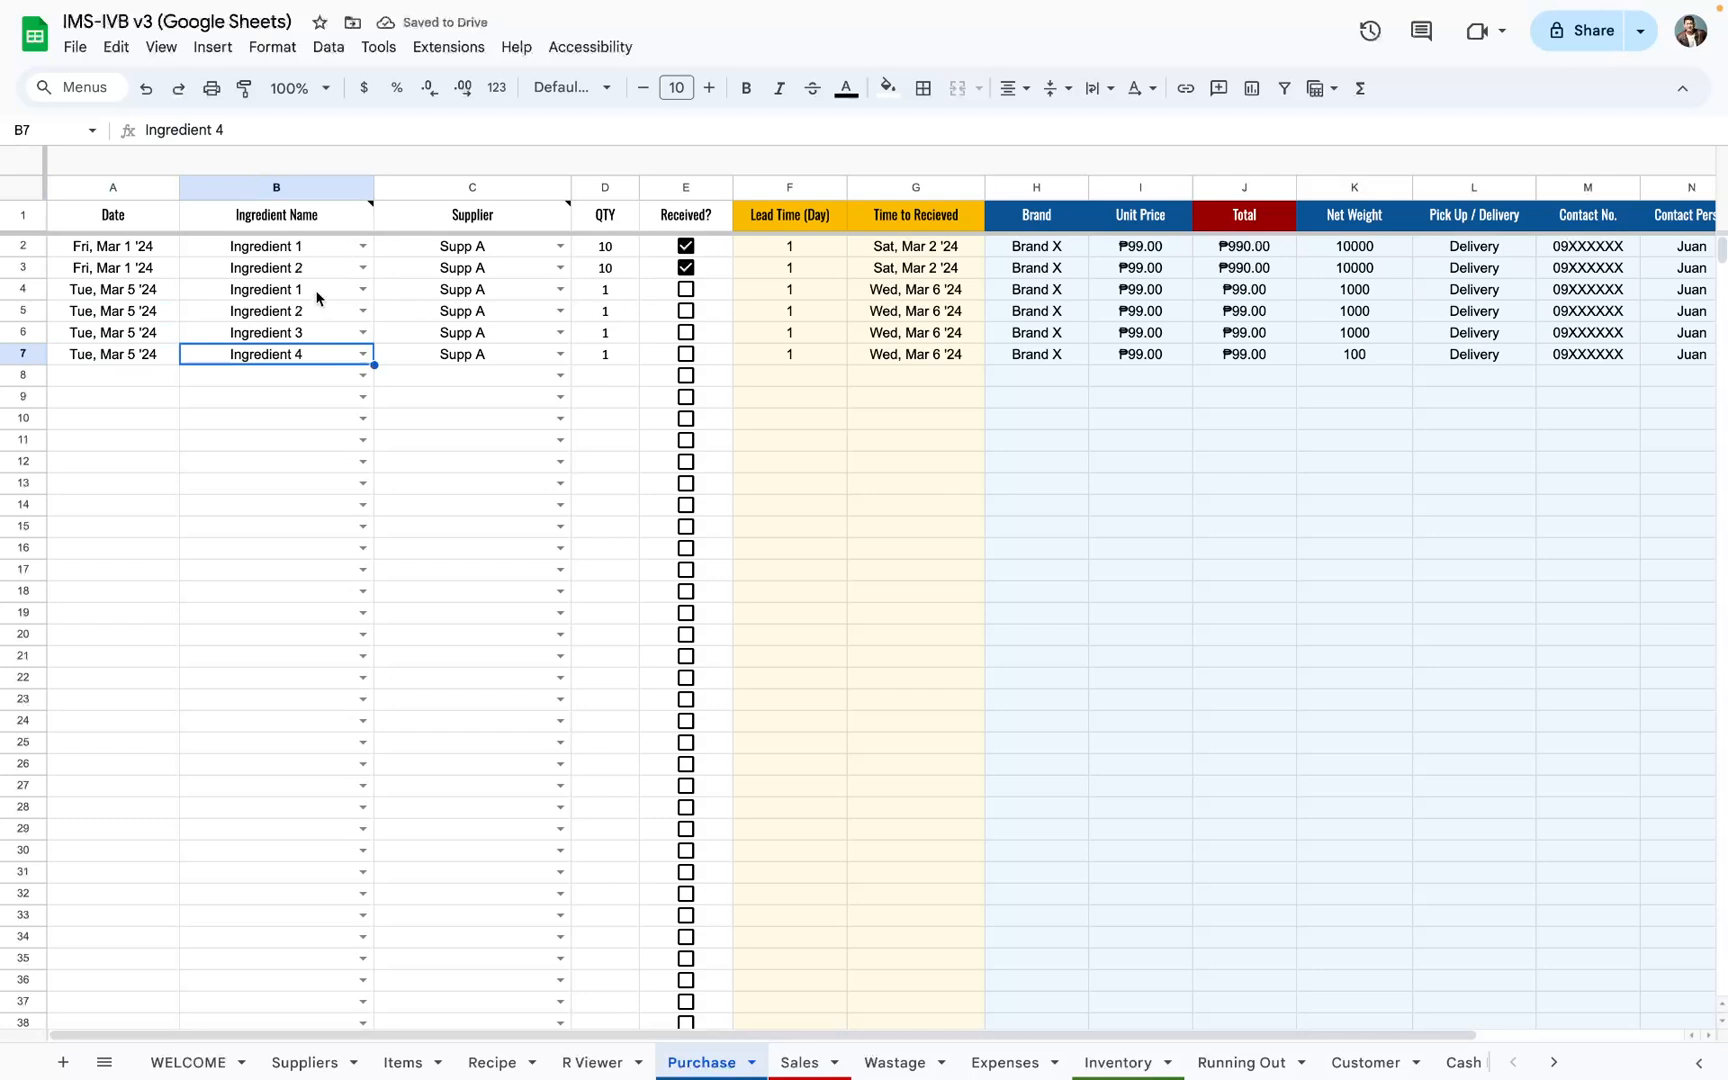
left_click_drag(298, 290, 585, 356)
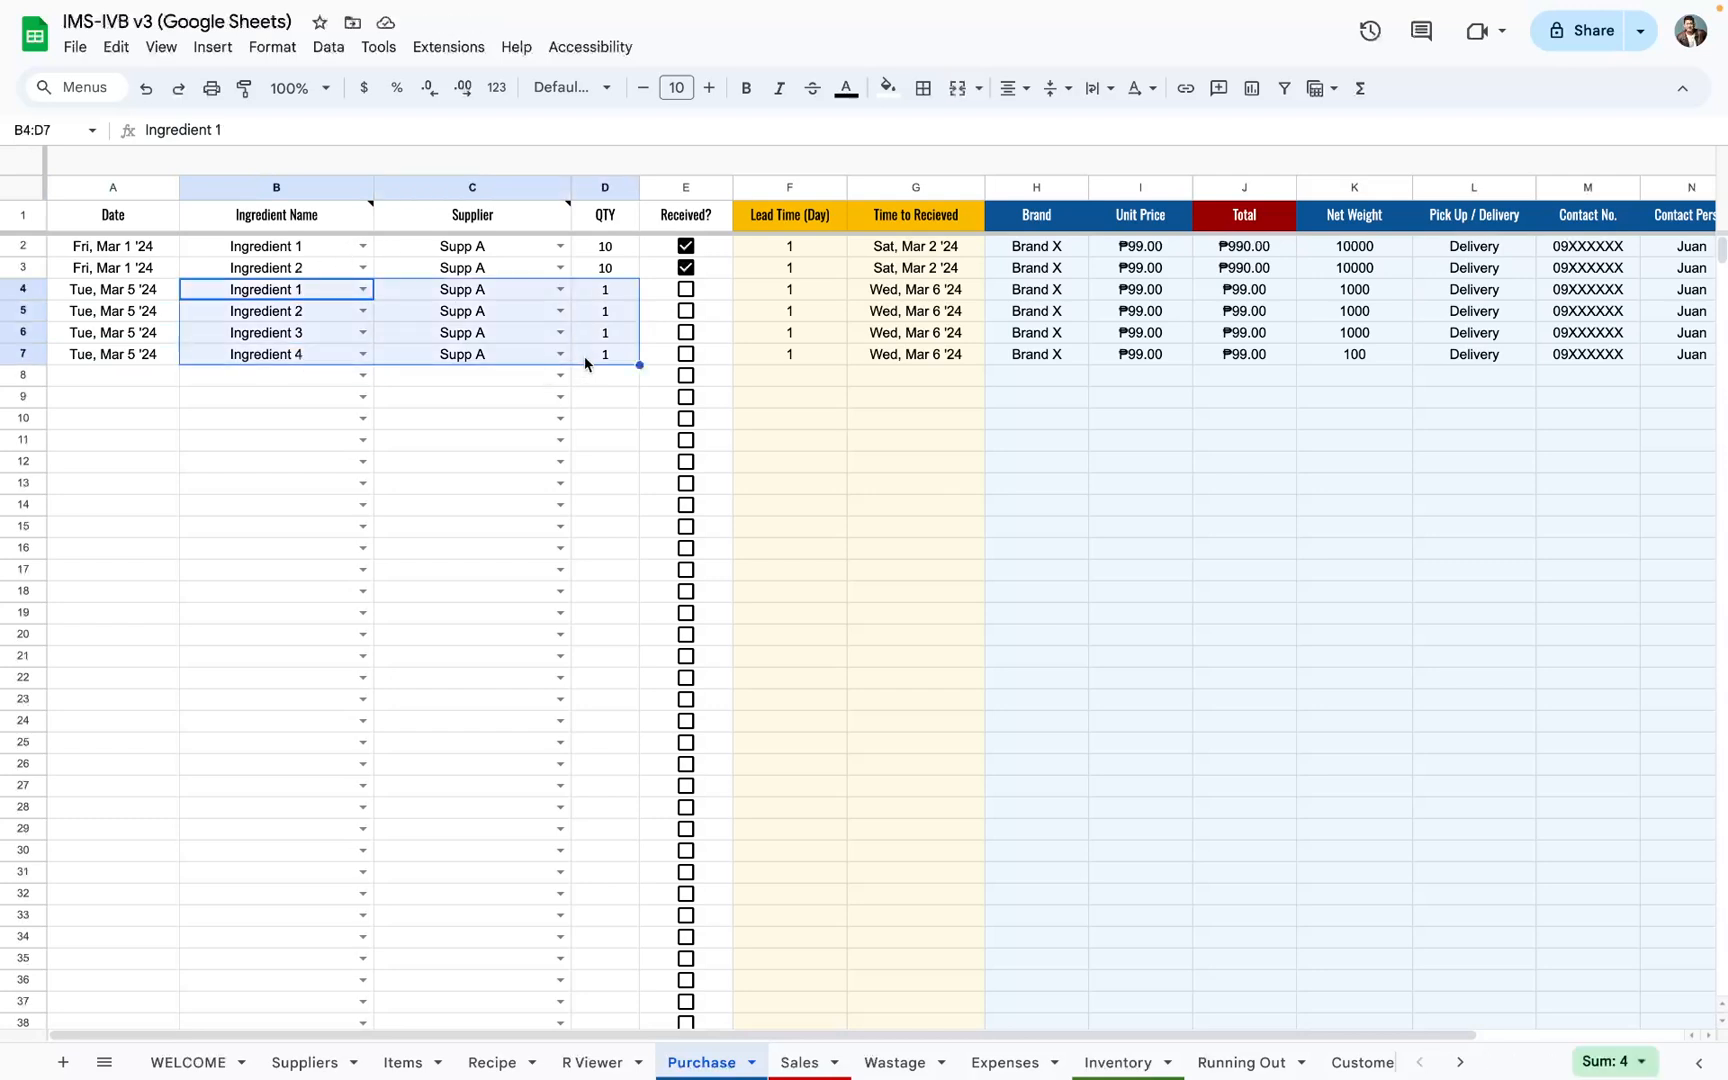
Step: Check the Time to Received dates in G4:G7, then change the purchase date in row 4 to March 3, 2024
left_click_drag(914, 290, 922, 361)
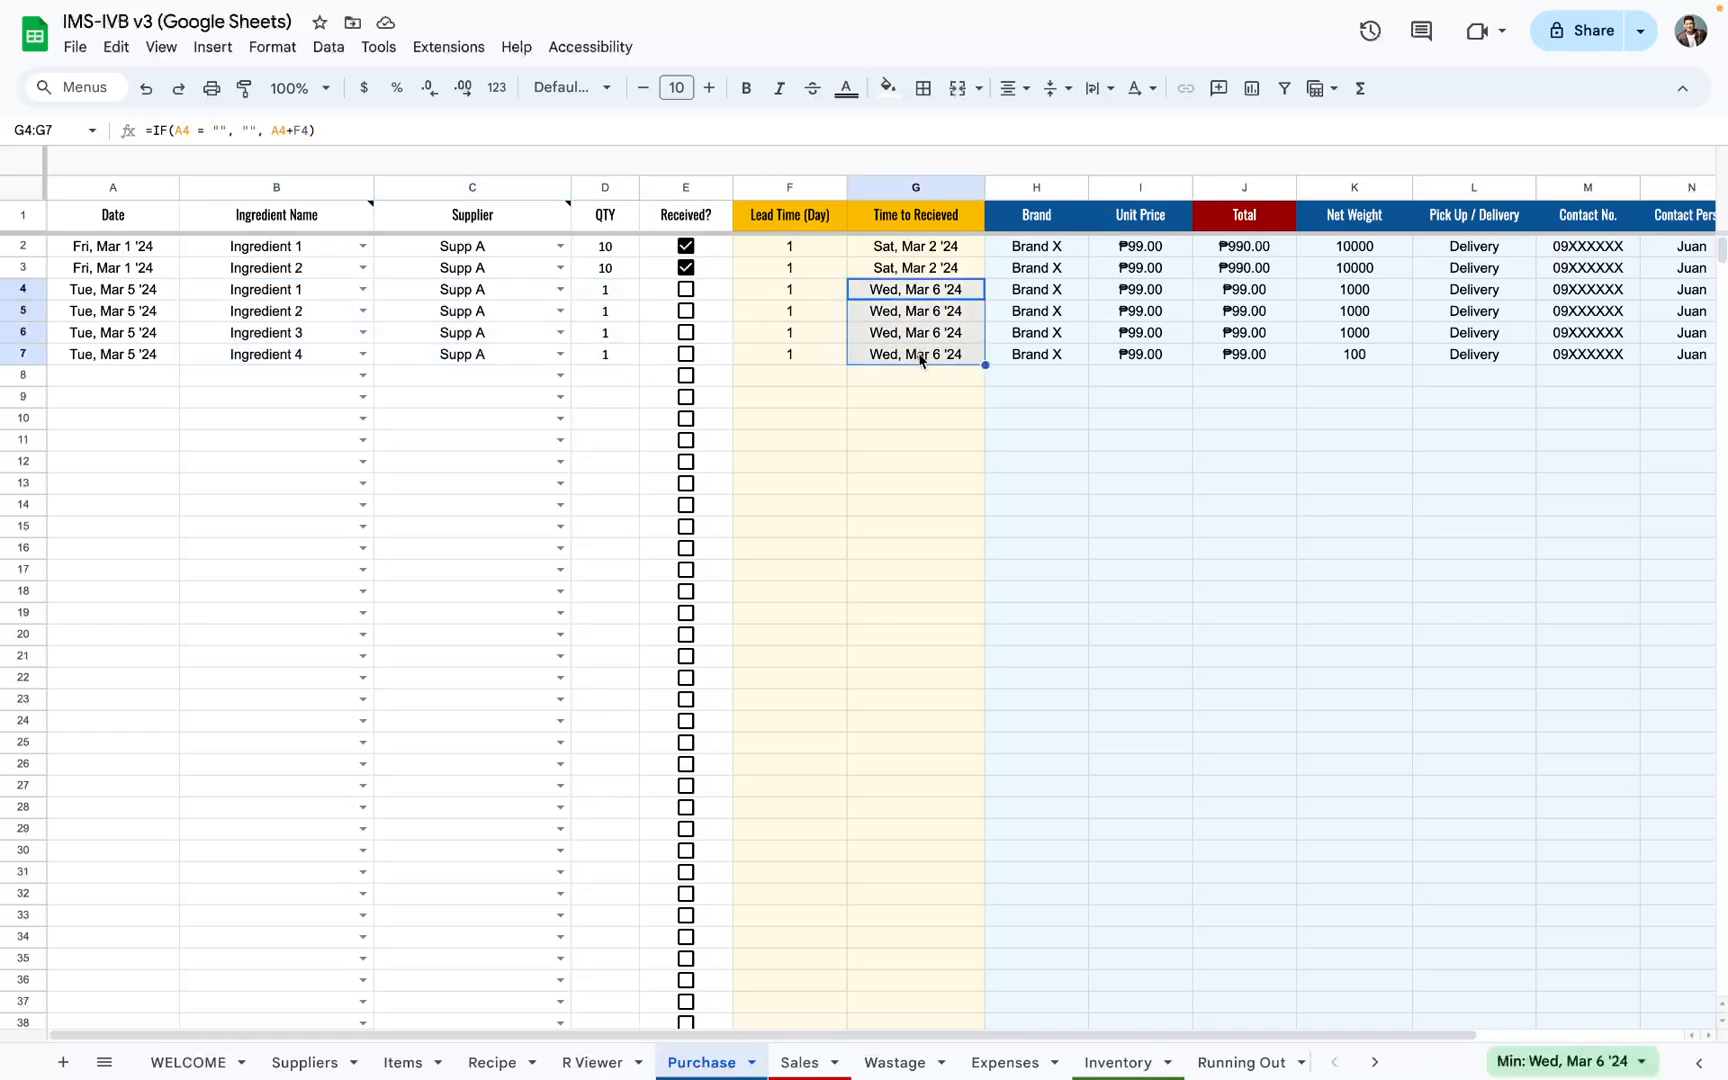
key("shift+space")
double_click(118, 290)
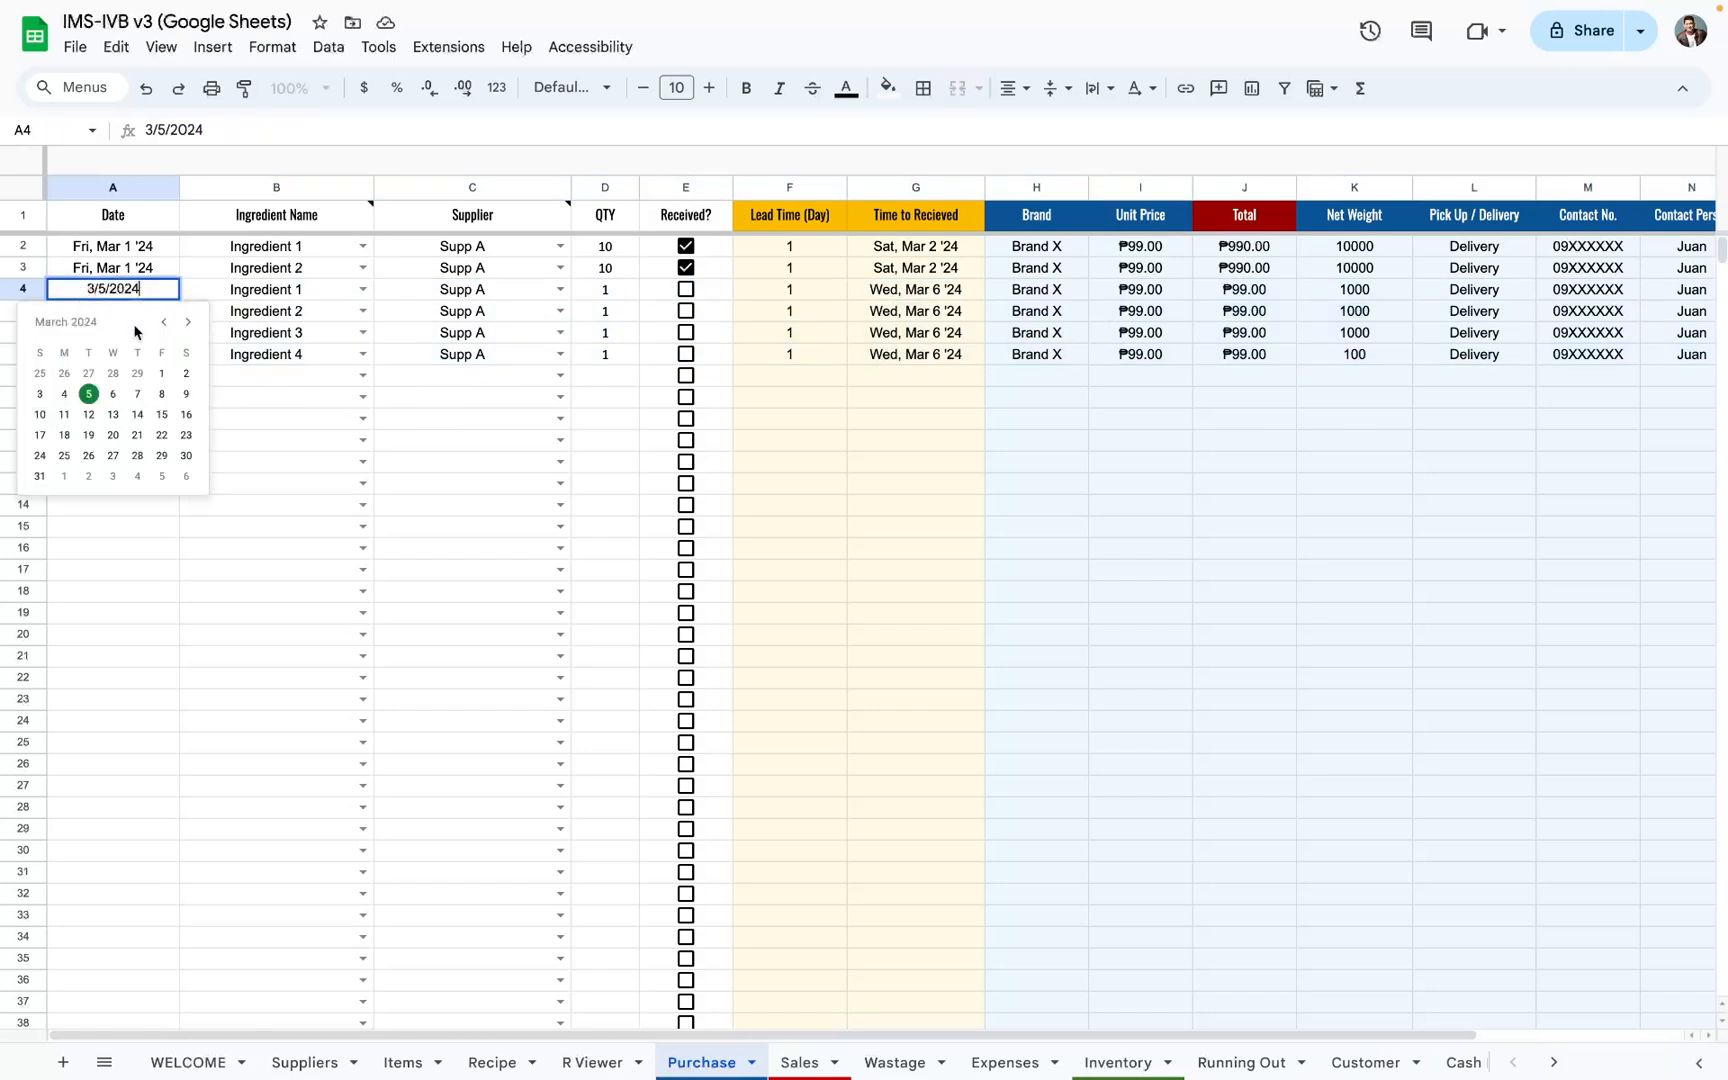
left_click(63, 394)
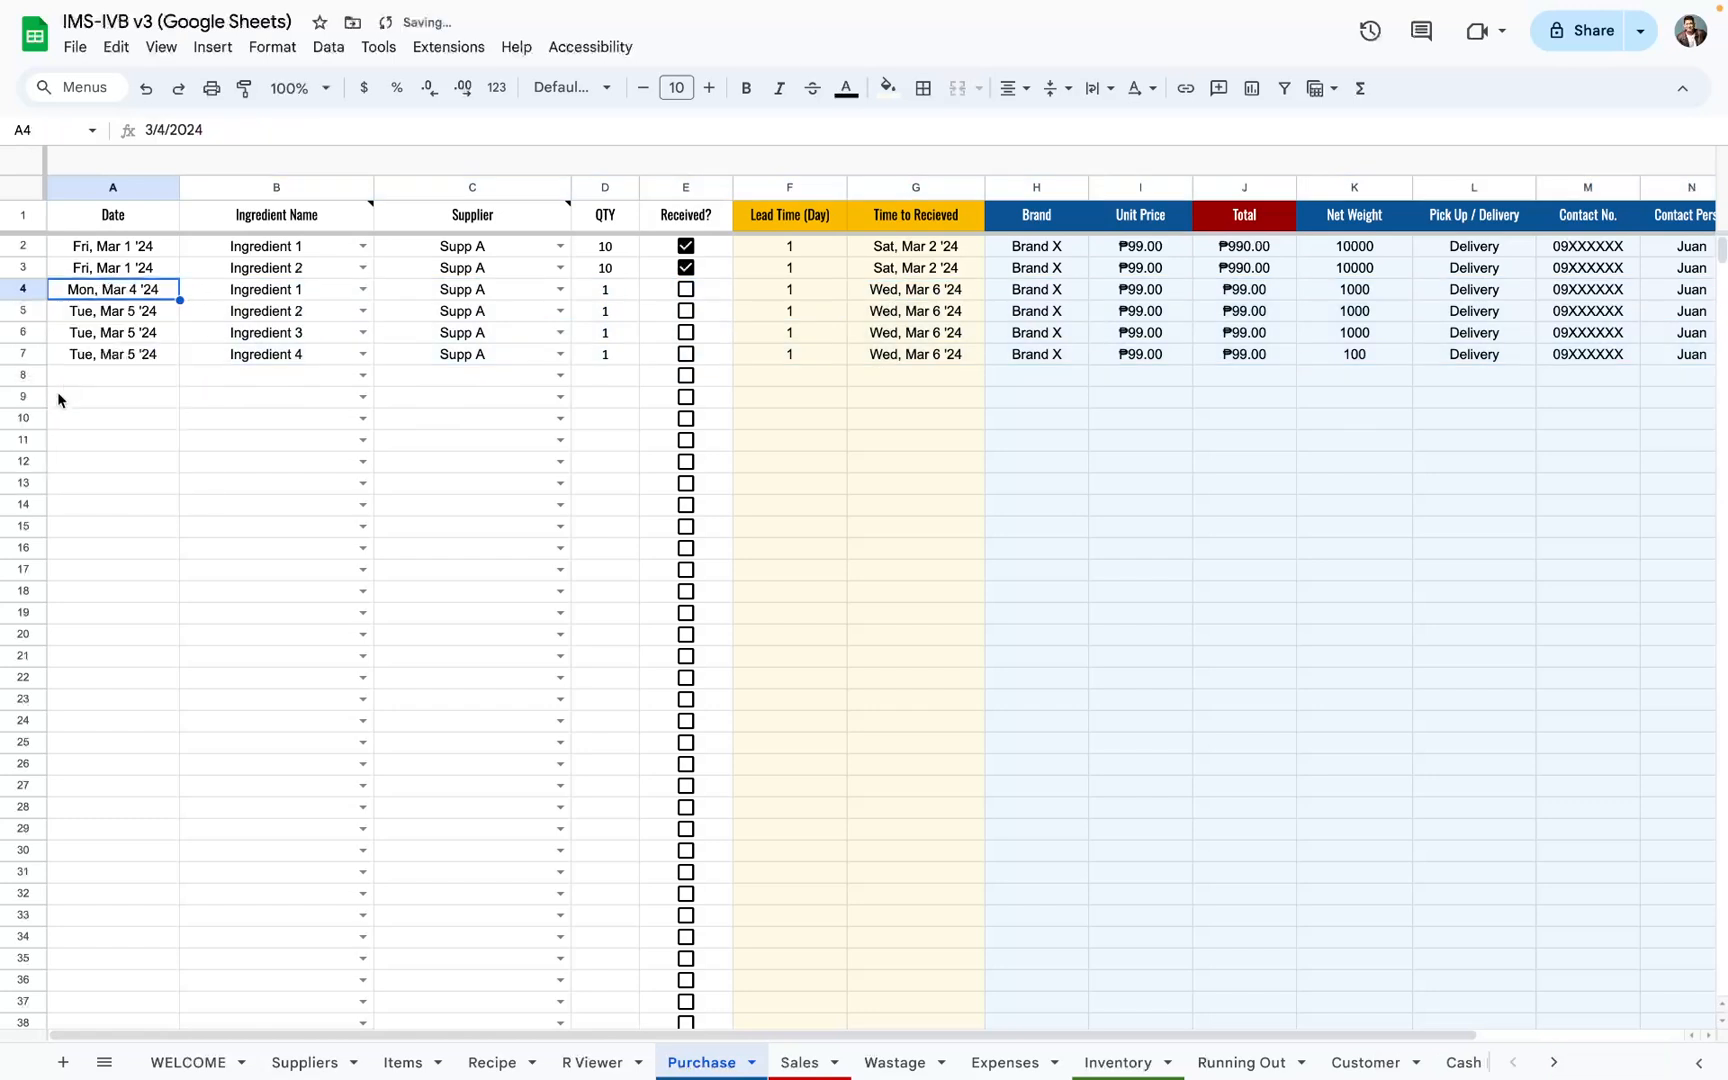
double_click(110, 290)
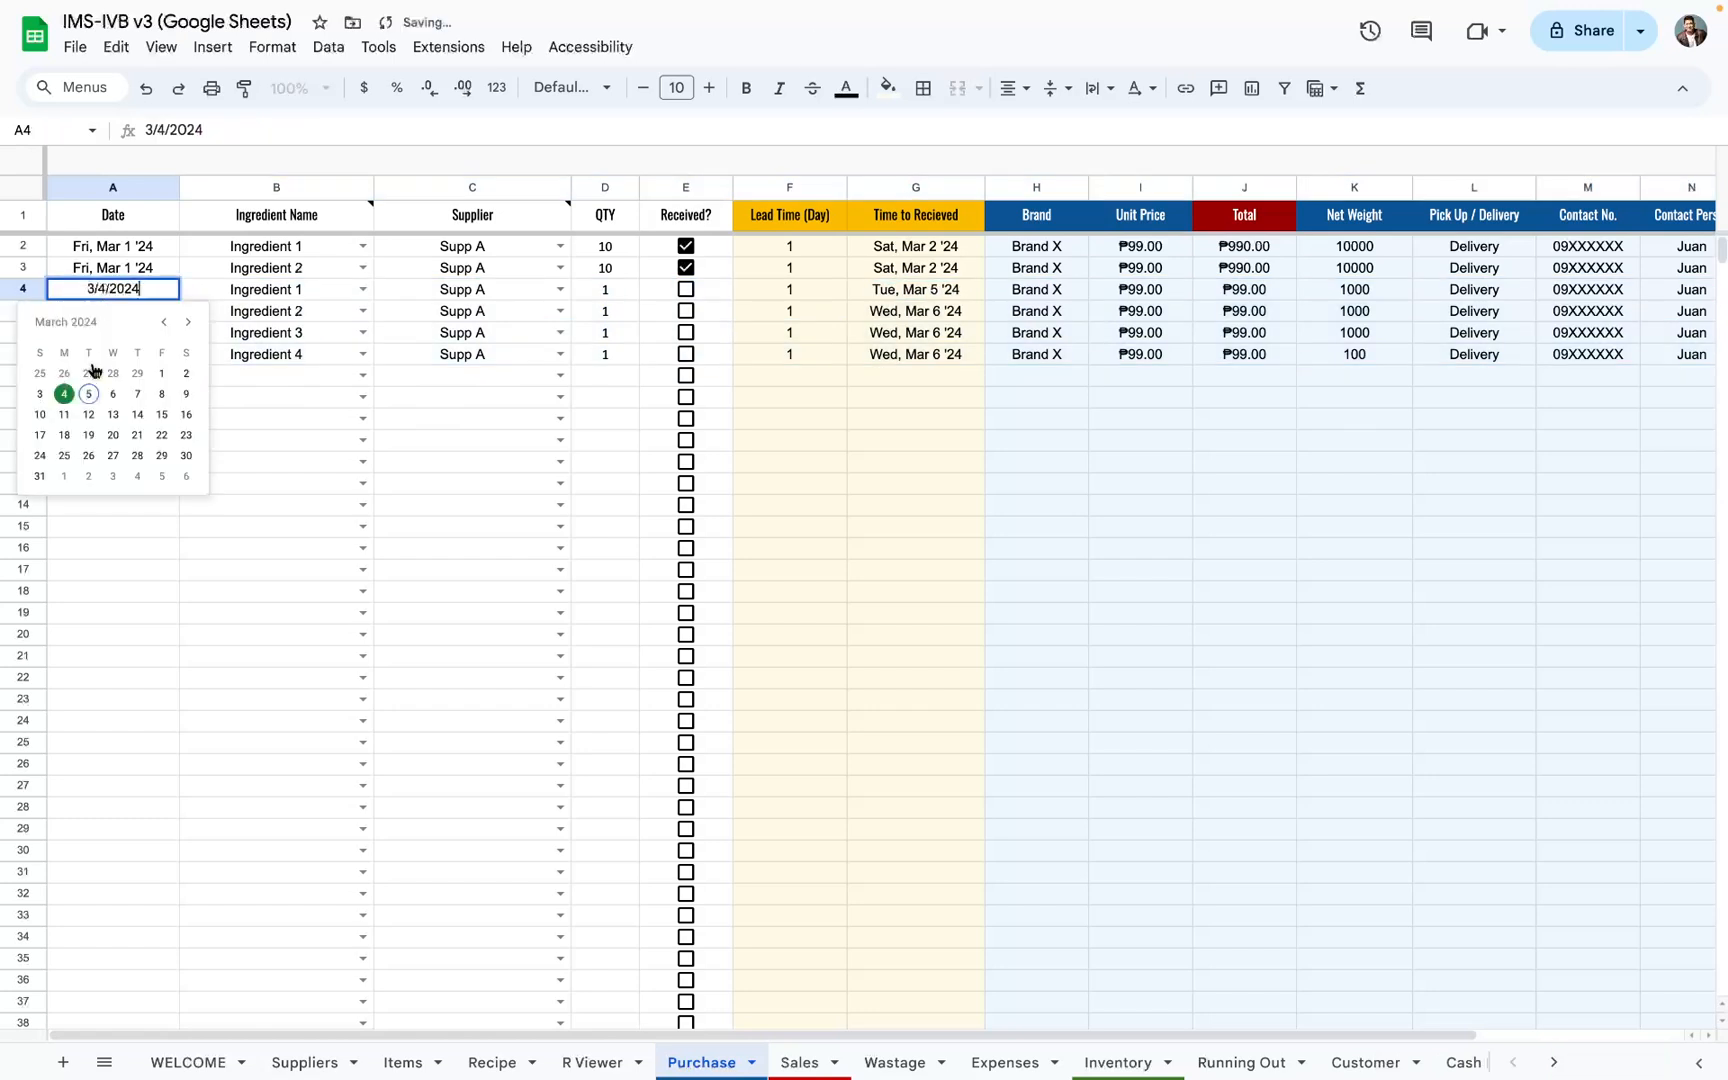
left_click(47, 394)
Step: Fill row 4's purchase date, Mar 3 '24, down into the Date cells of rows 5 to 7
left_click(141, 310)
key("super+d")
left_click(143, 332)
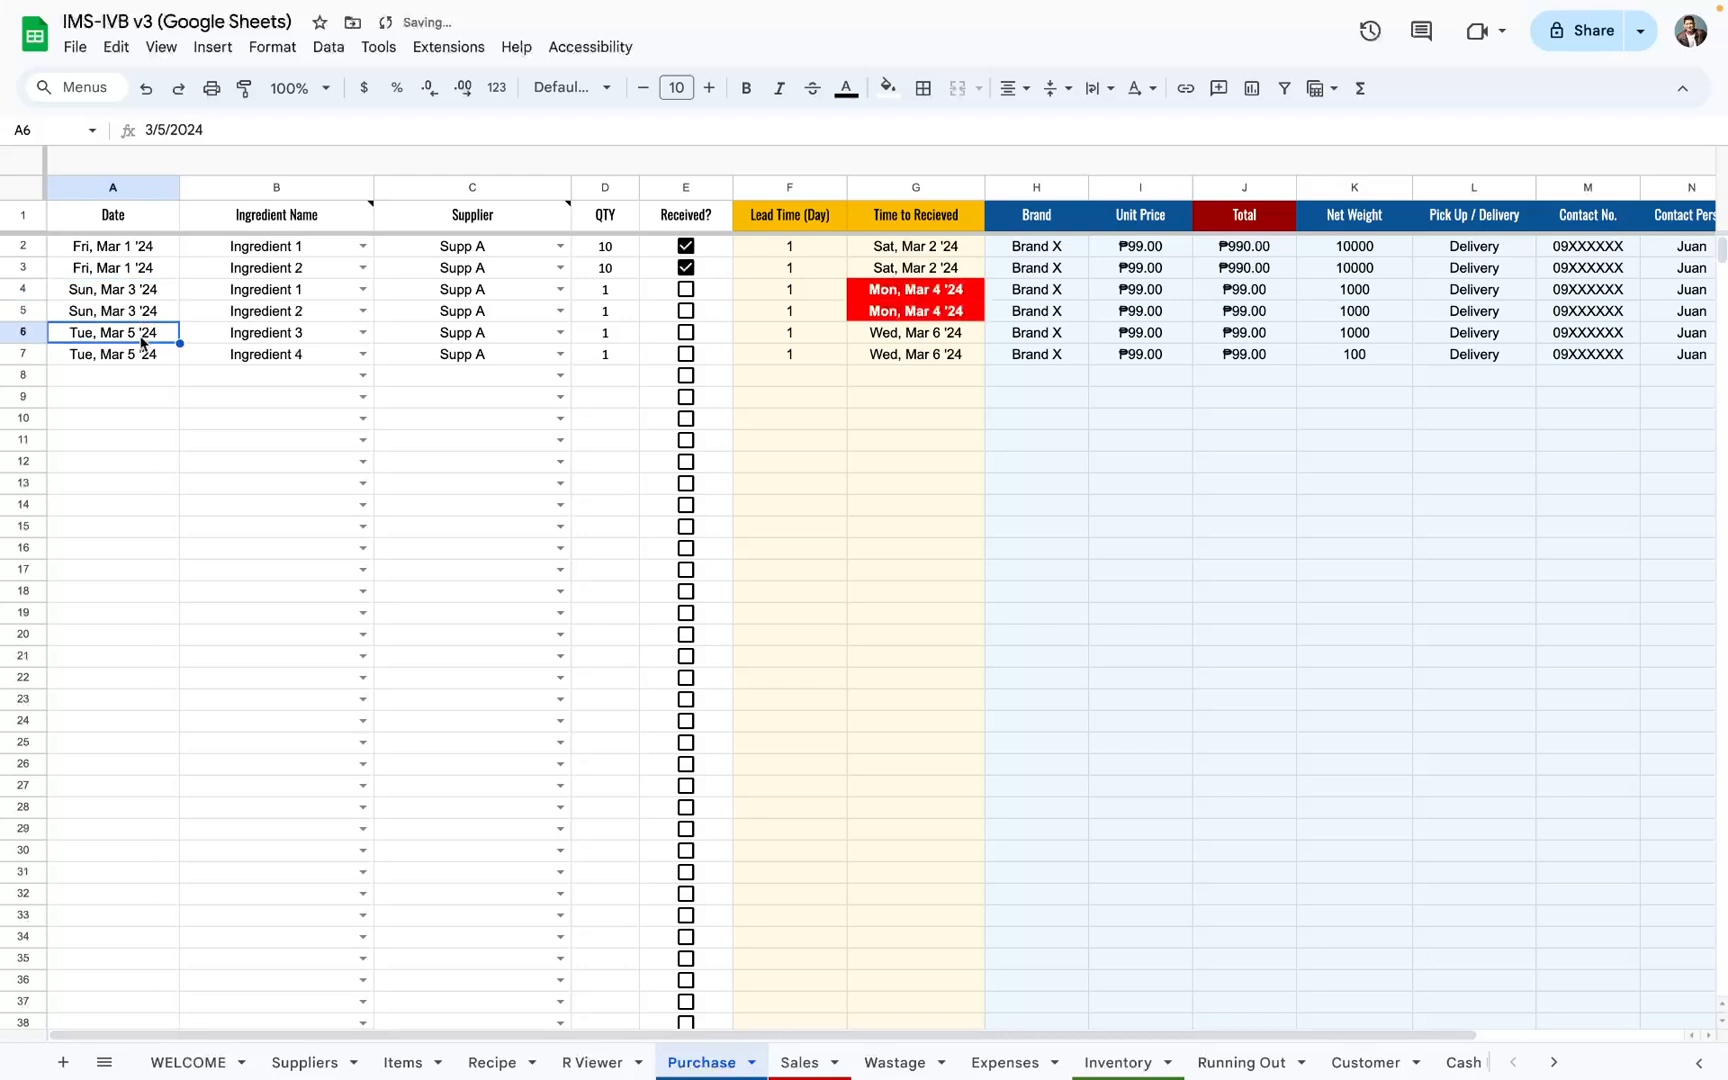
key("super+d")
left_click(141, 353)
key("super+d")
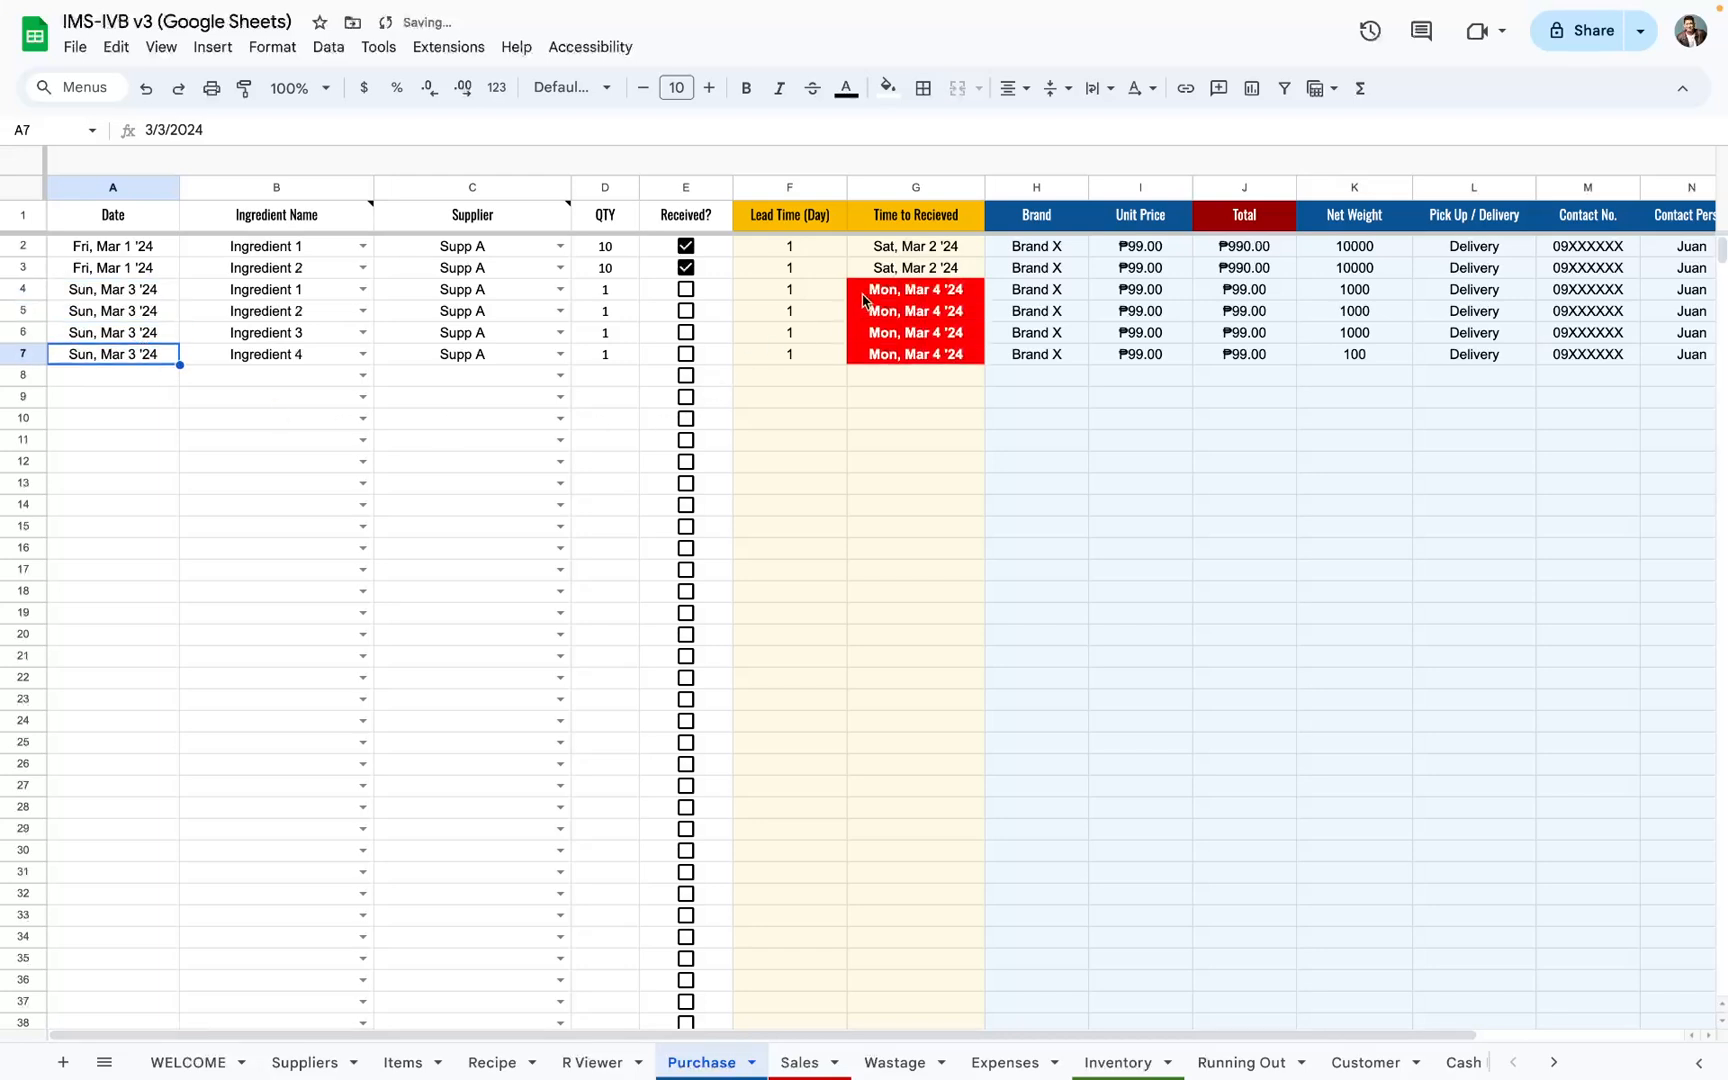
Step: Review the Time to Received dates in G4:G7 and the supplier contact number, contact person and address in M4:O7
left_click_drag(866, 292, 868, 353)
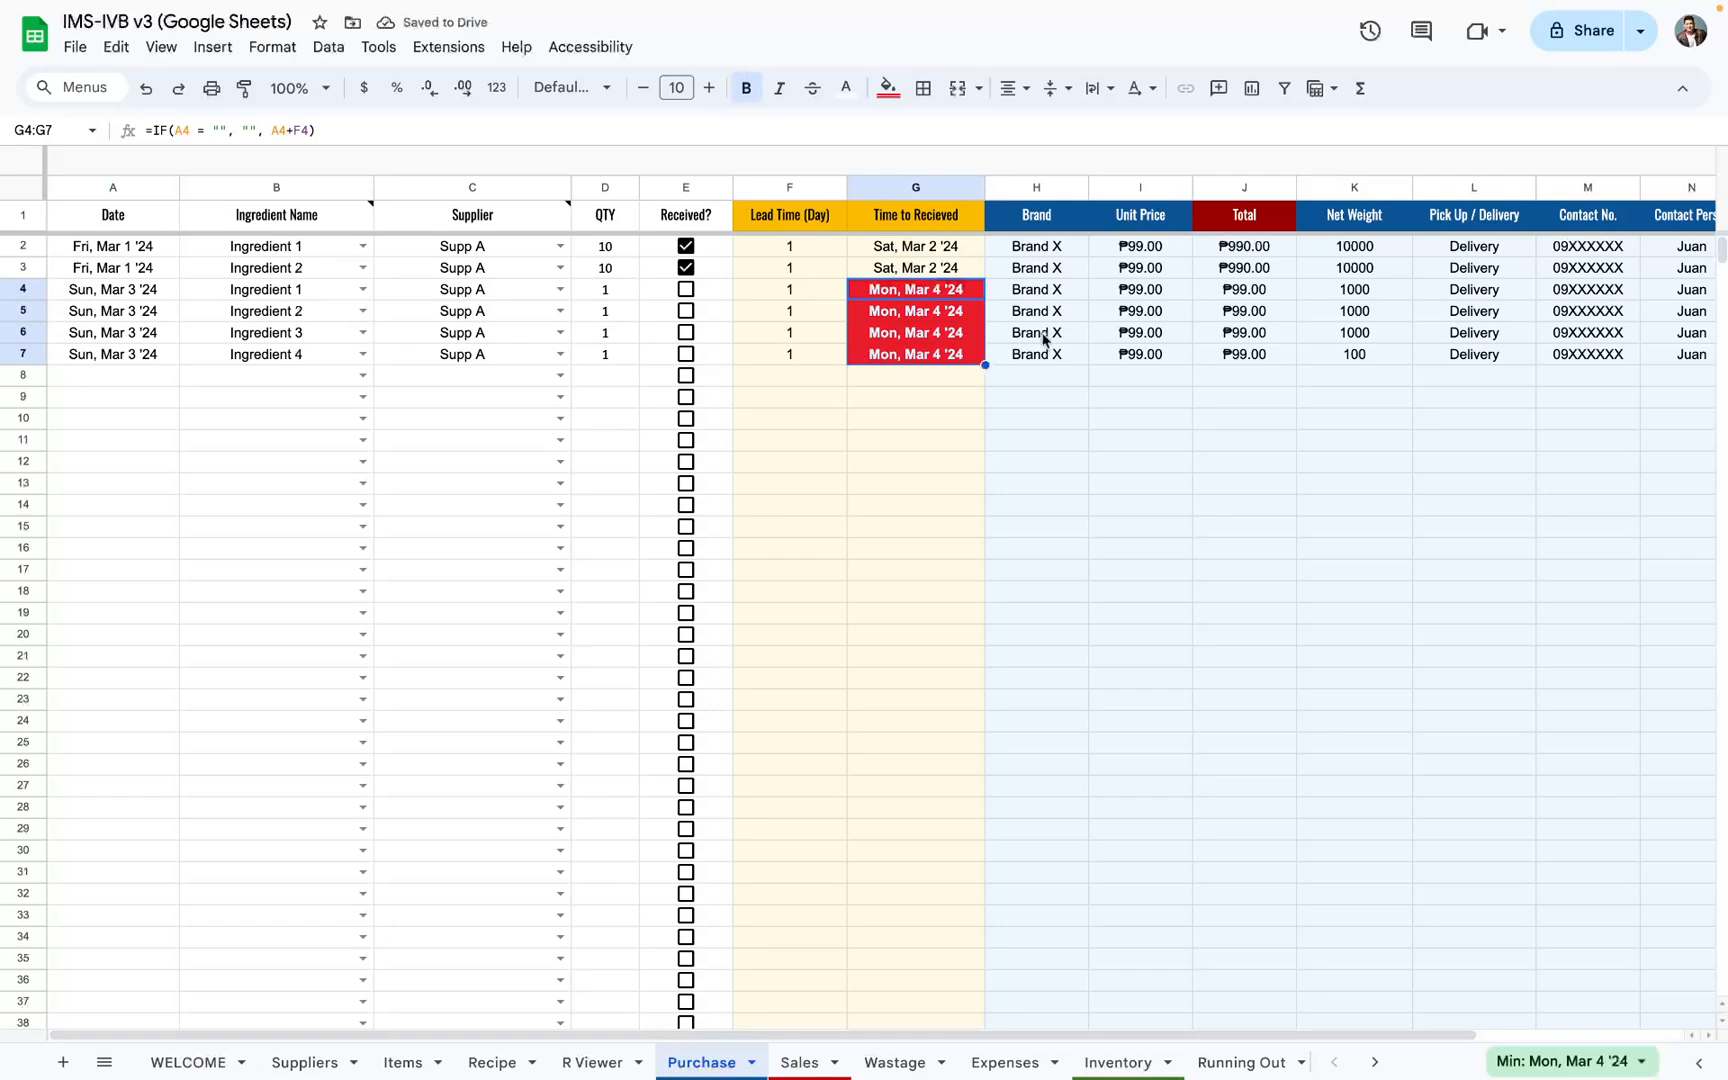
key("shift+space")
scroll(1200, 424, "right", 3)
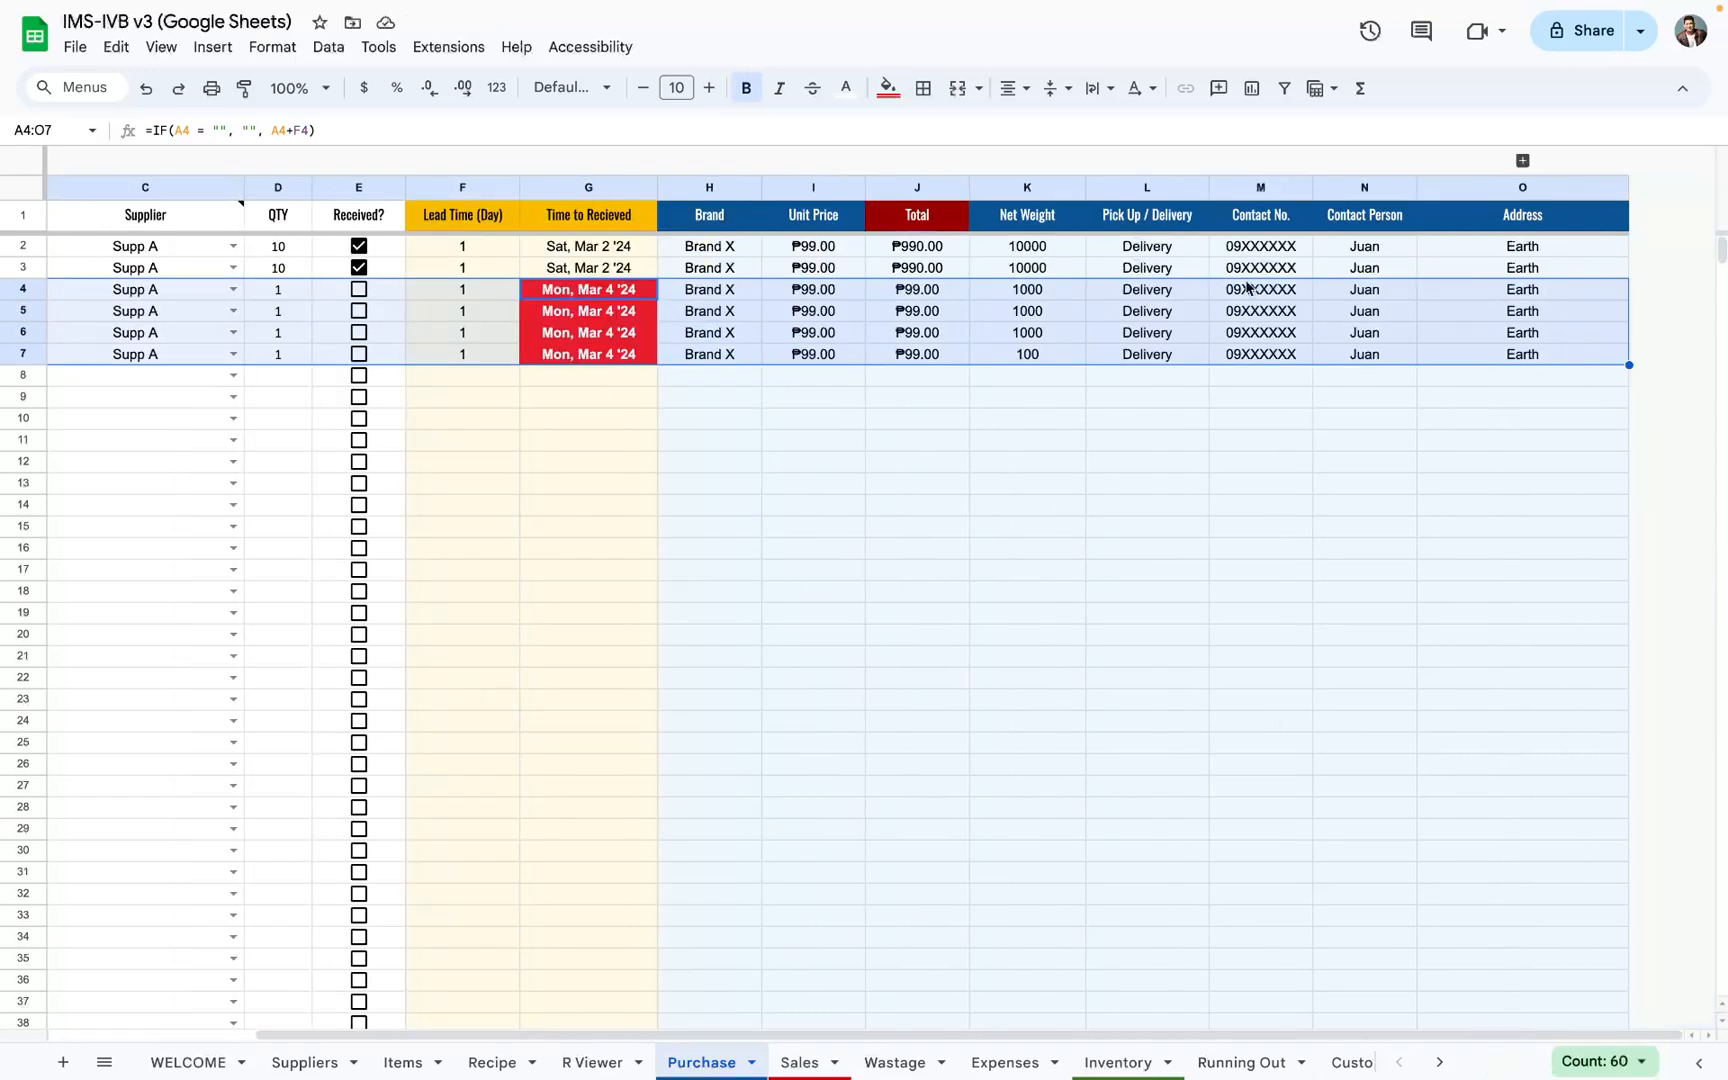
left_click_drag(1261, 289, 1503, 370)
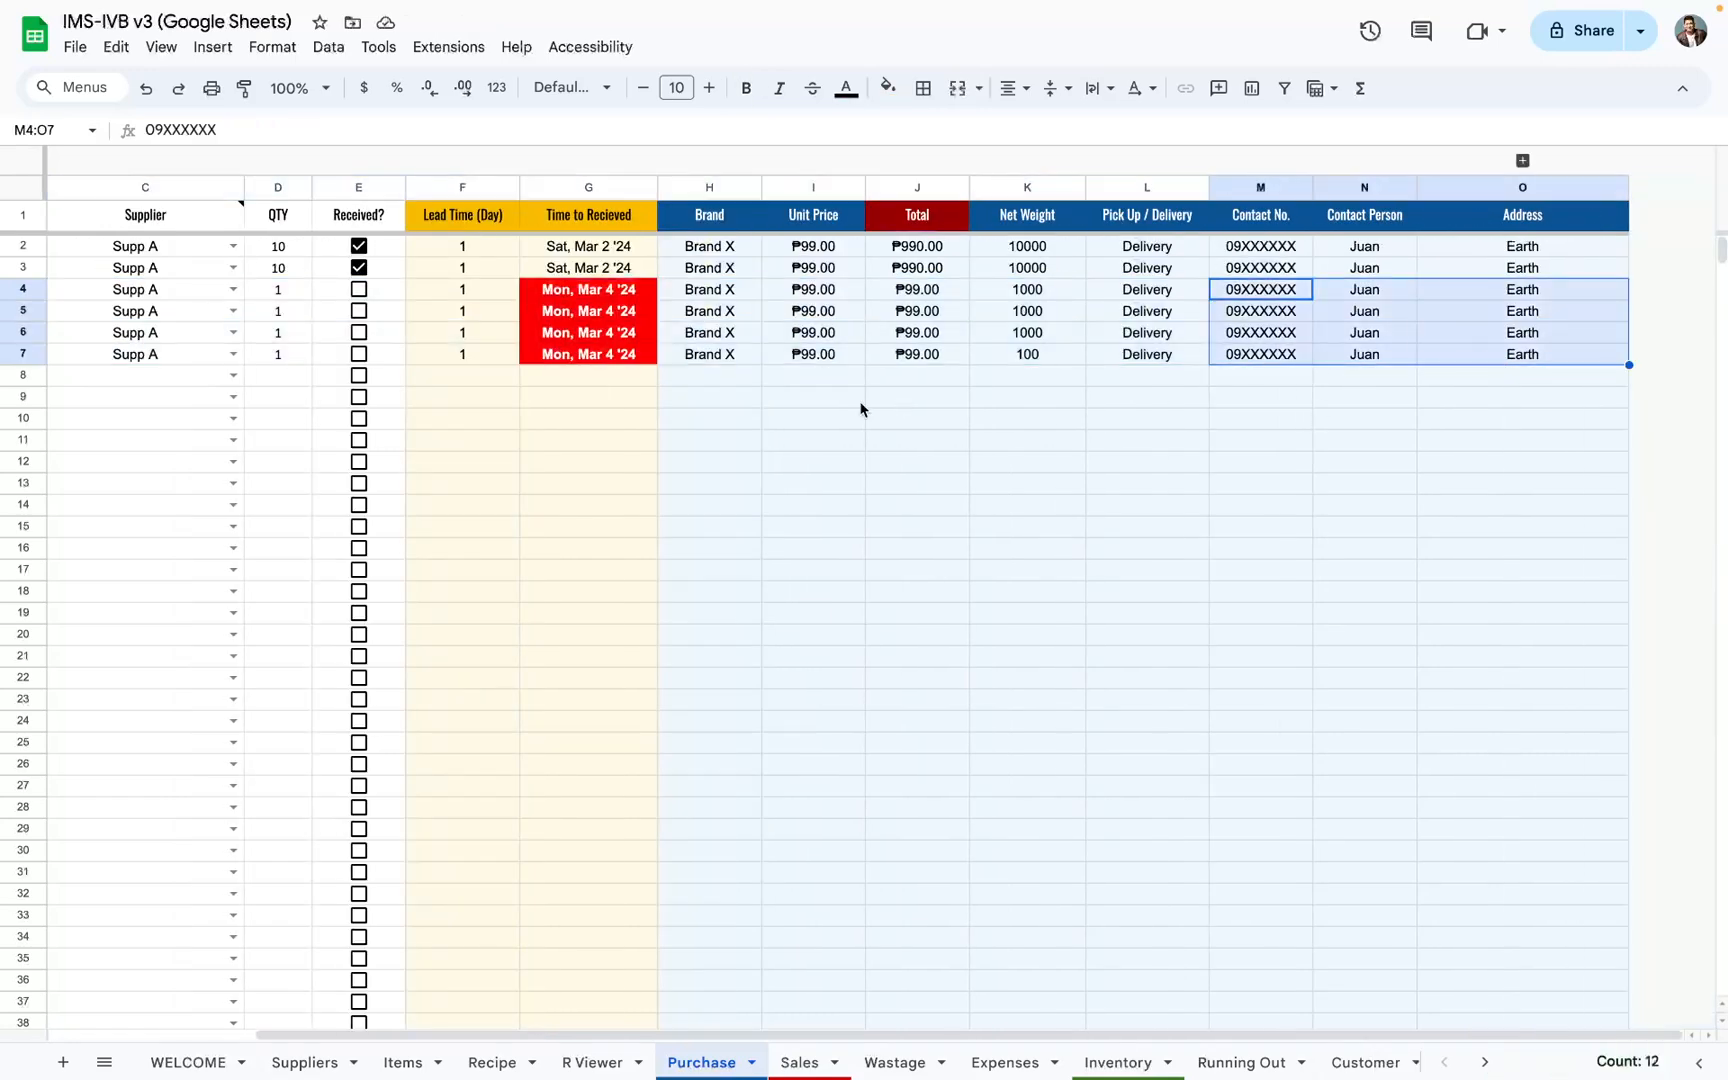
key("shift+space")
scroll(803, 404, "left", 3)
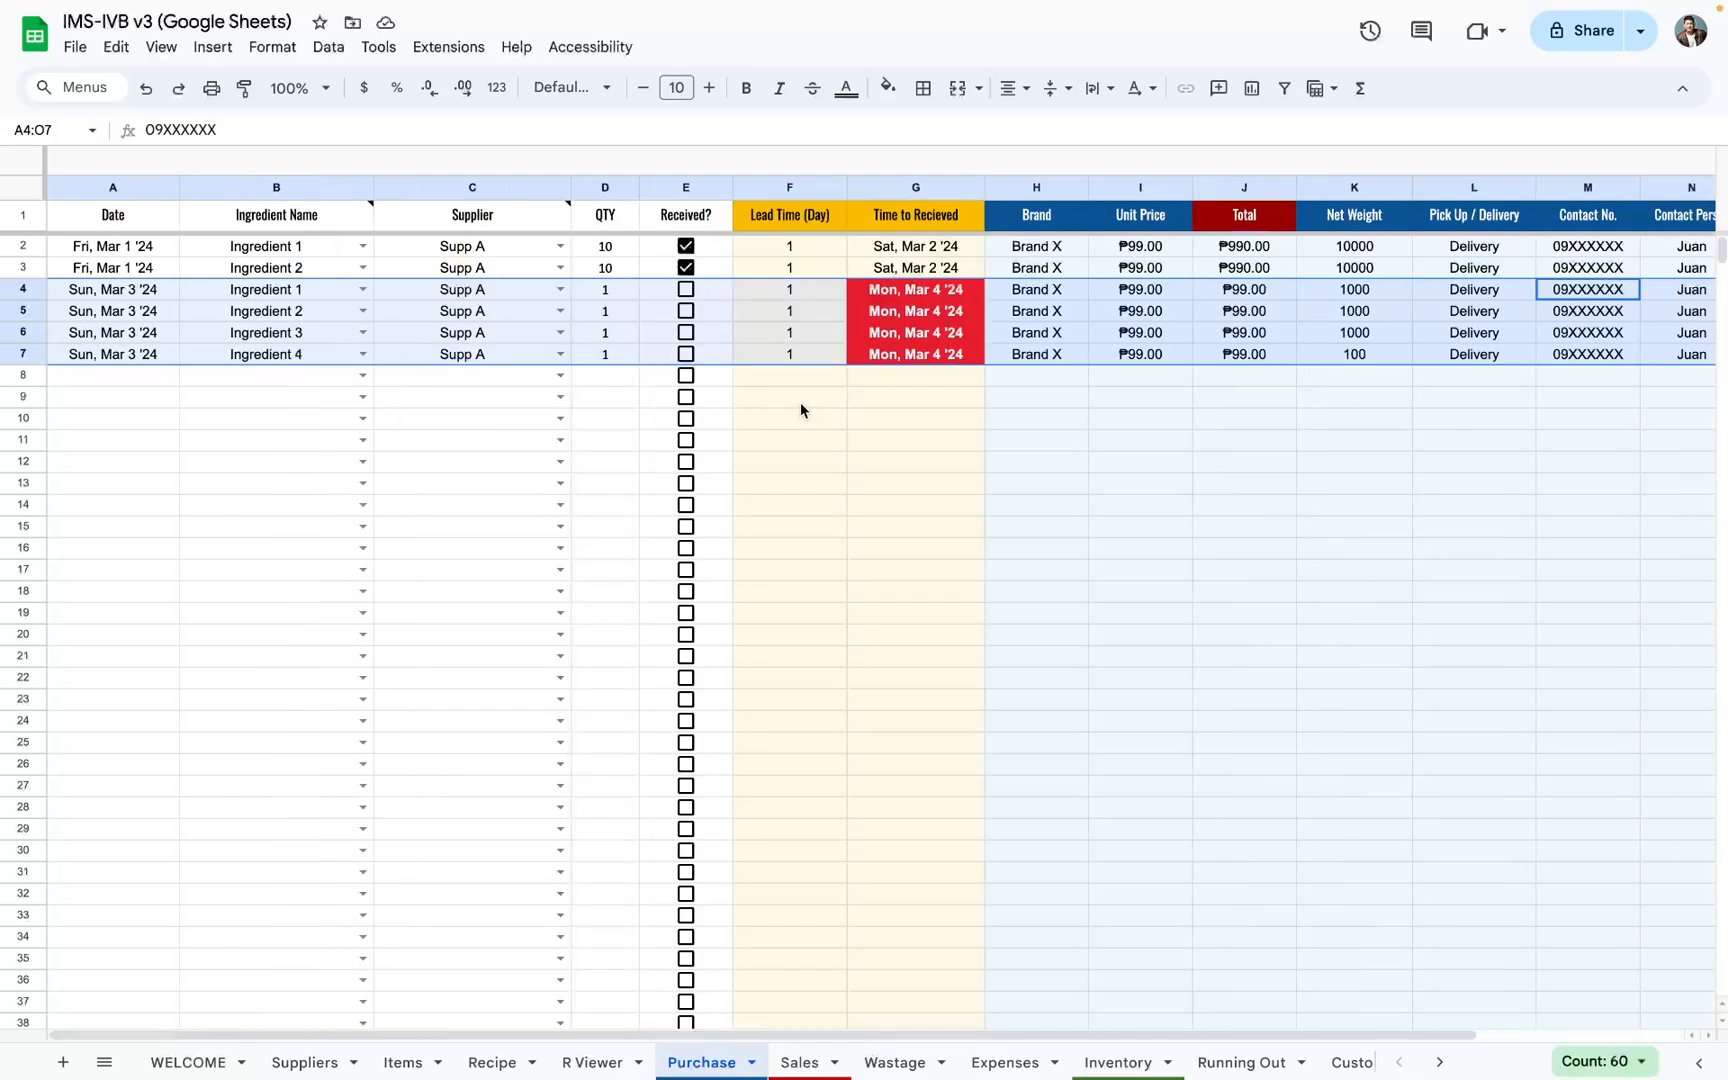
Step: Mark purchase rows 4 to 7 as received and check the Time to Received dates
left_click(686, 289)
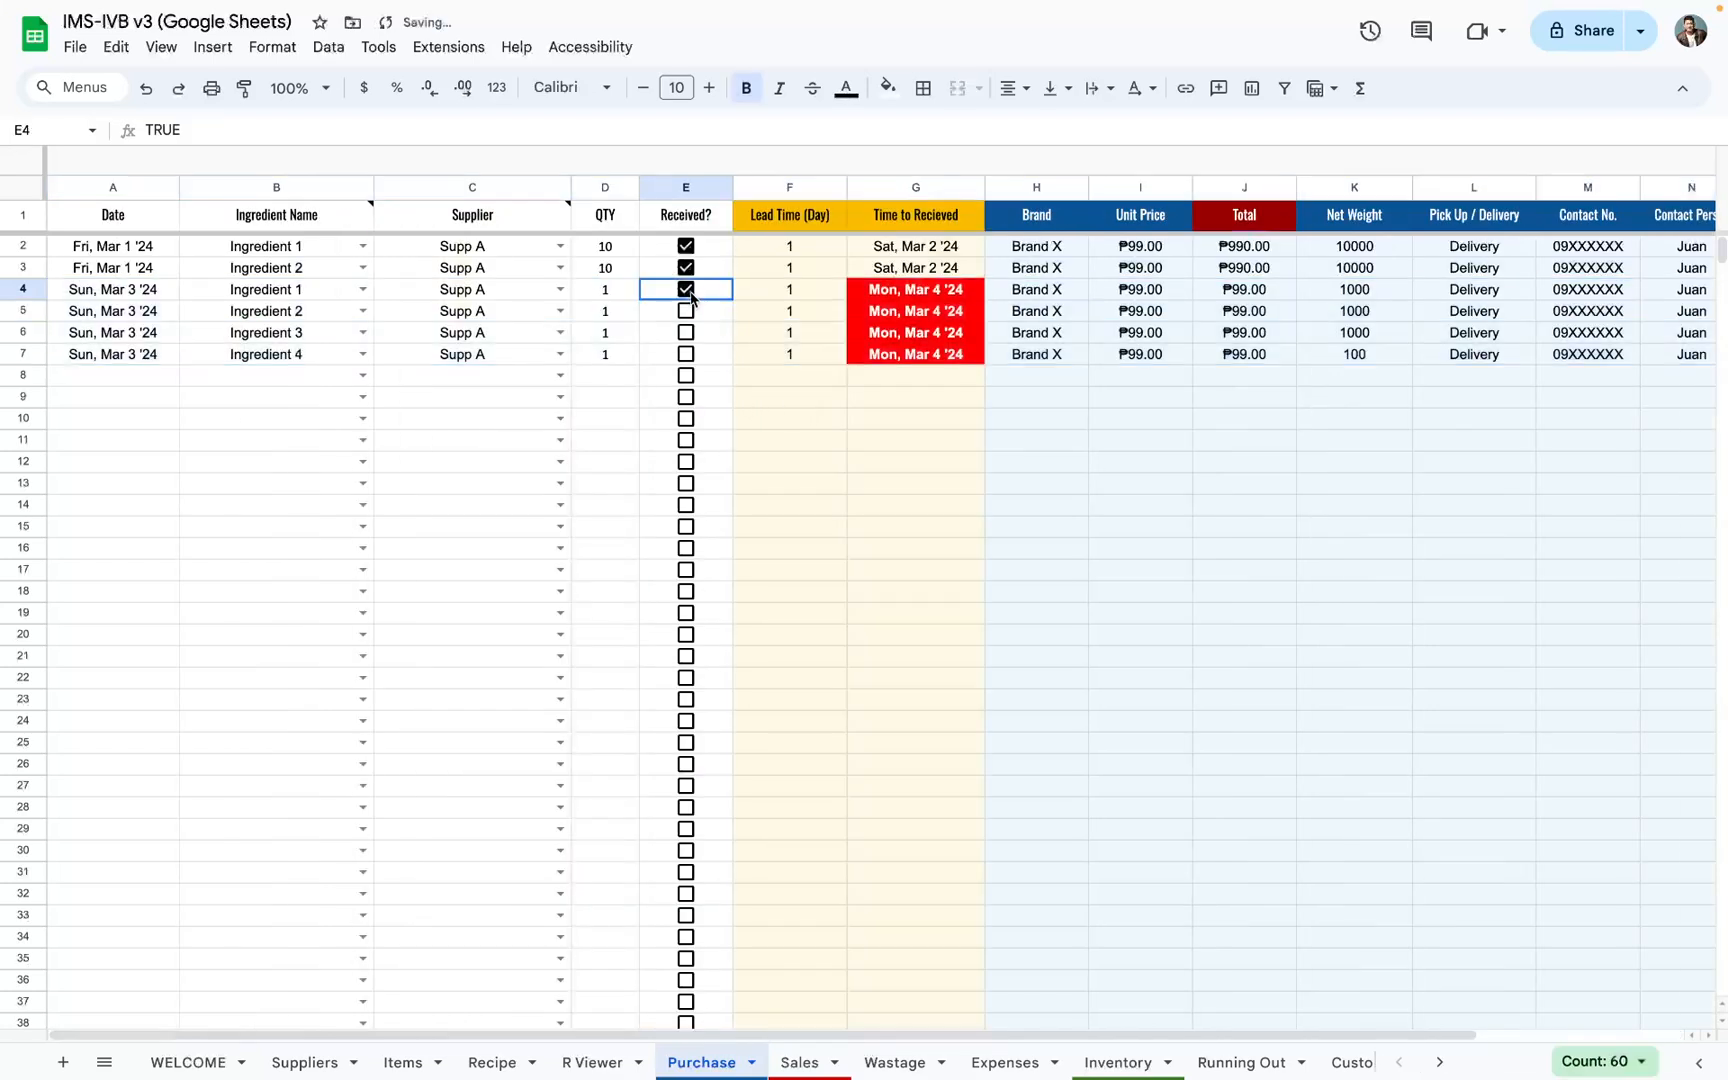
left_click(686, 311)
left_click(686, 333)
left_click(686, 354)
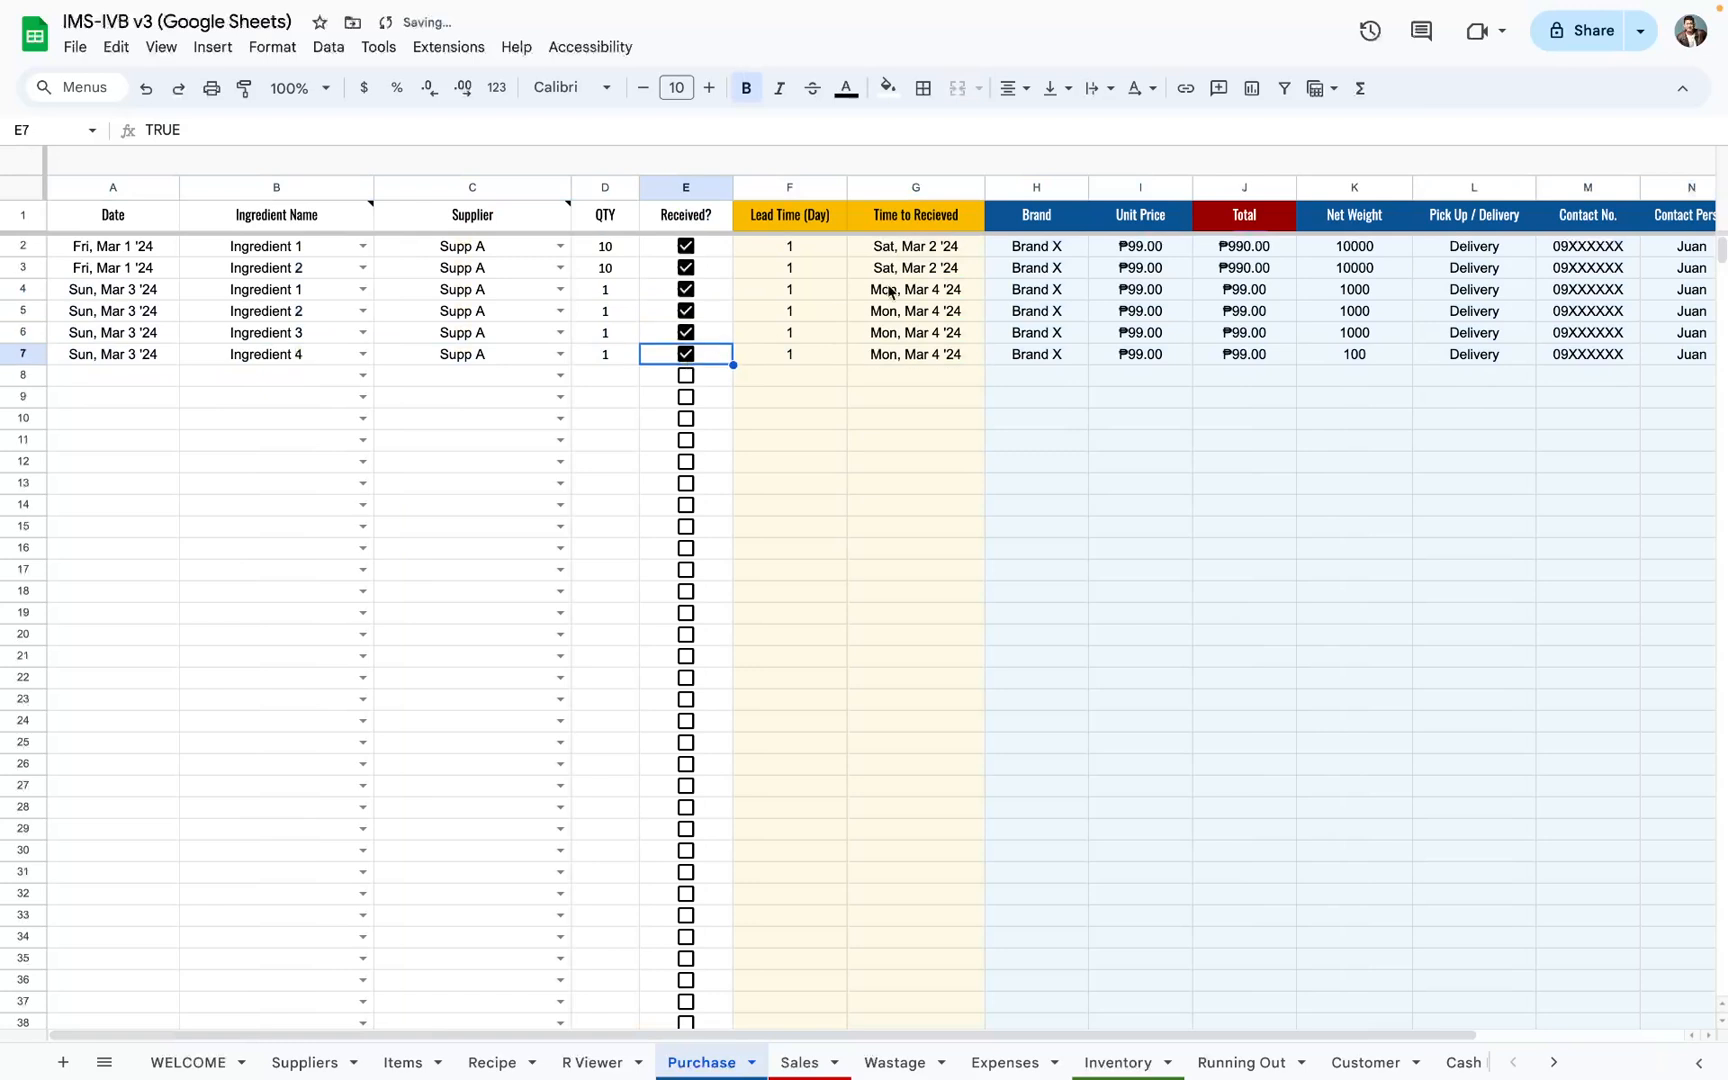
left_click_drag(916, 246, 914, 386)
key("ctrl+a")
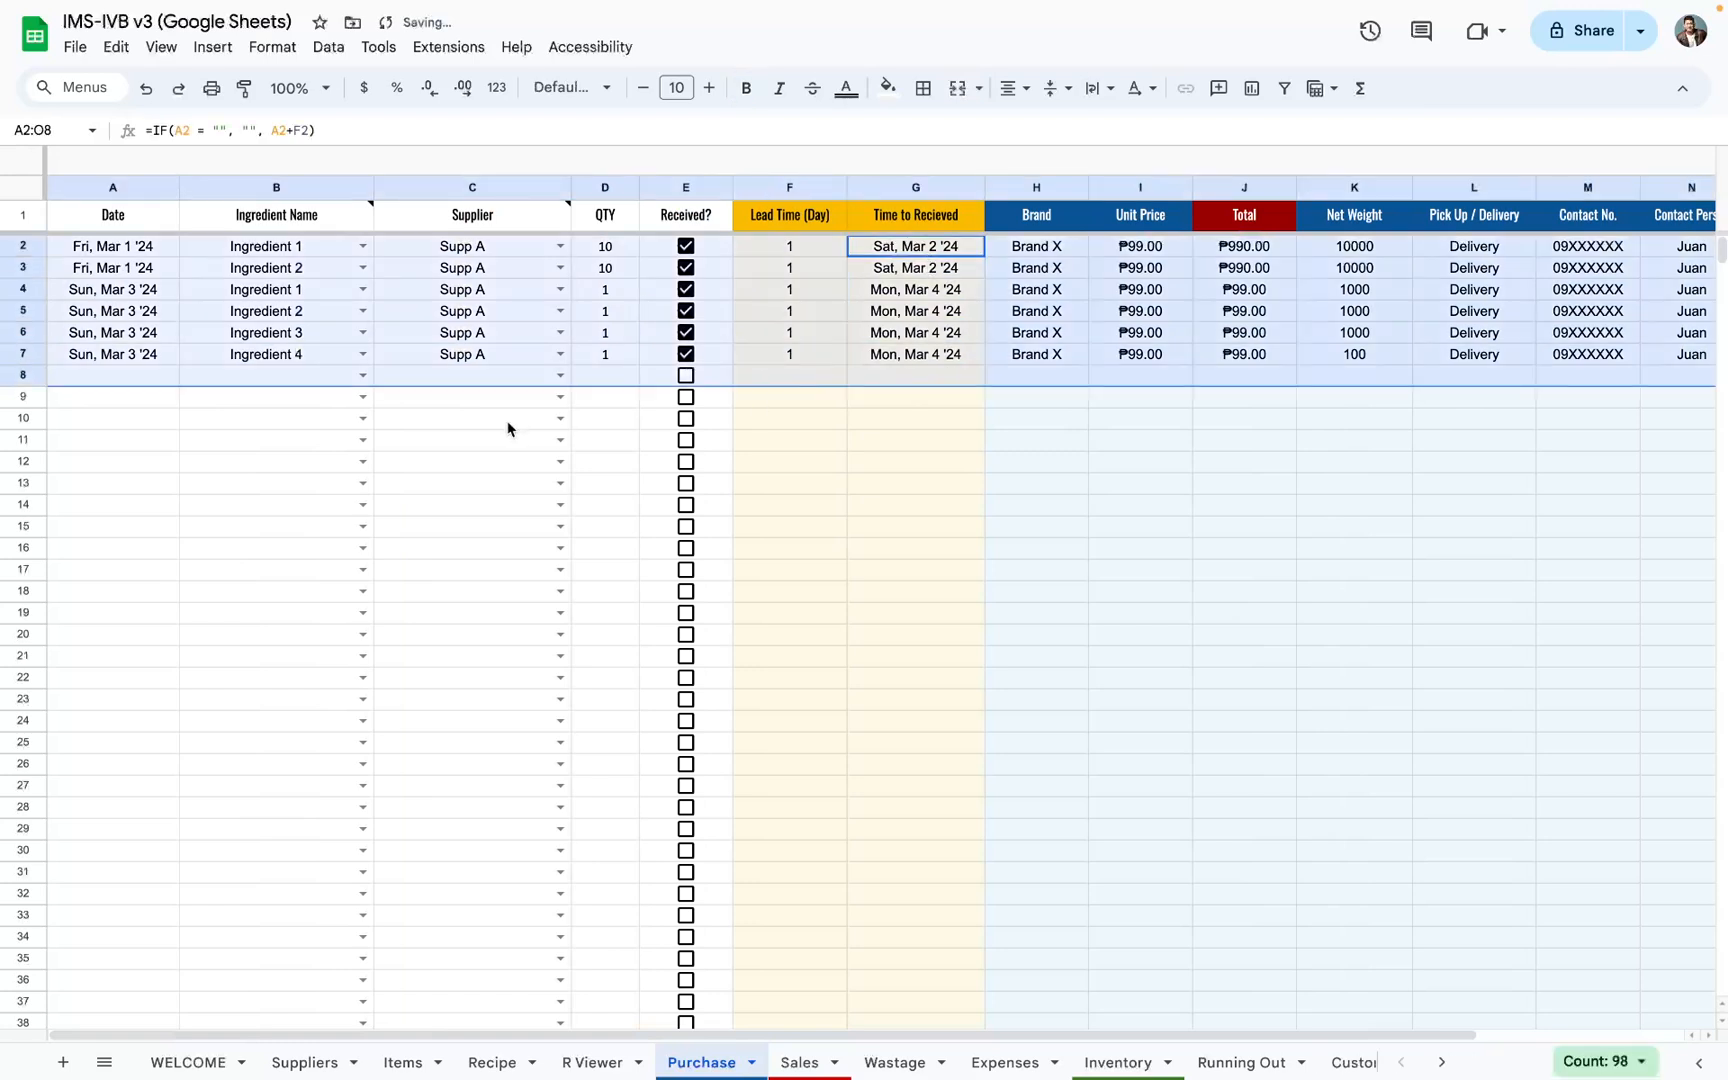
left_click(661, 315)
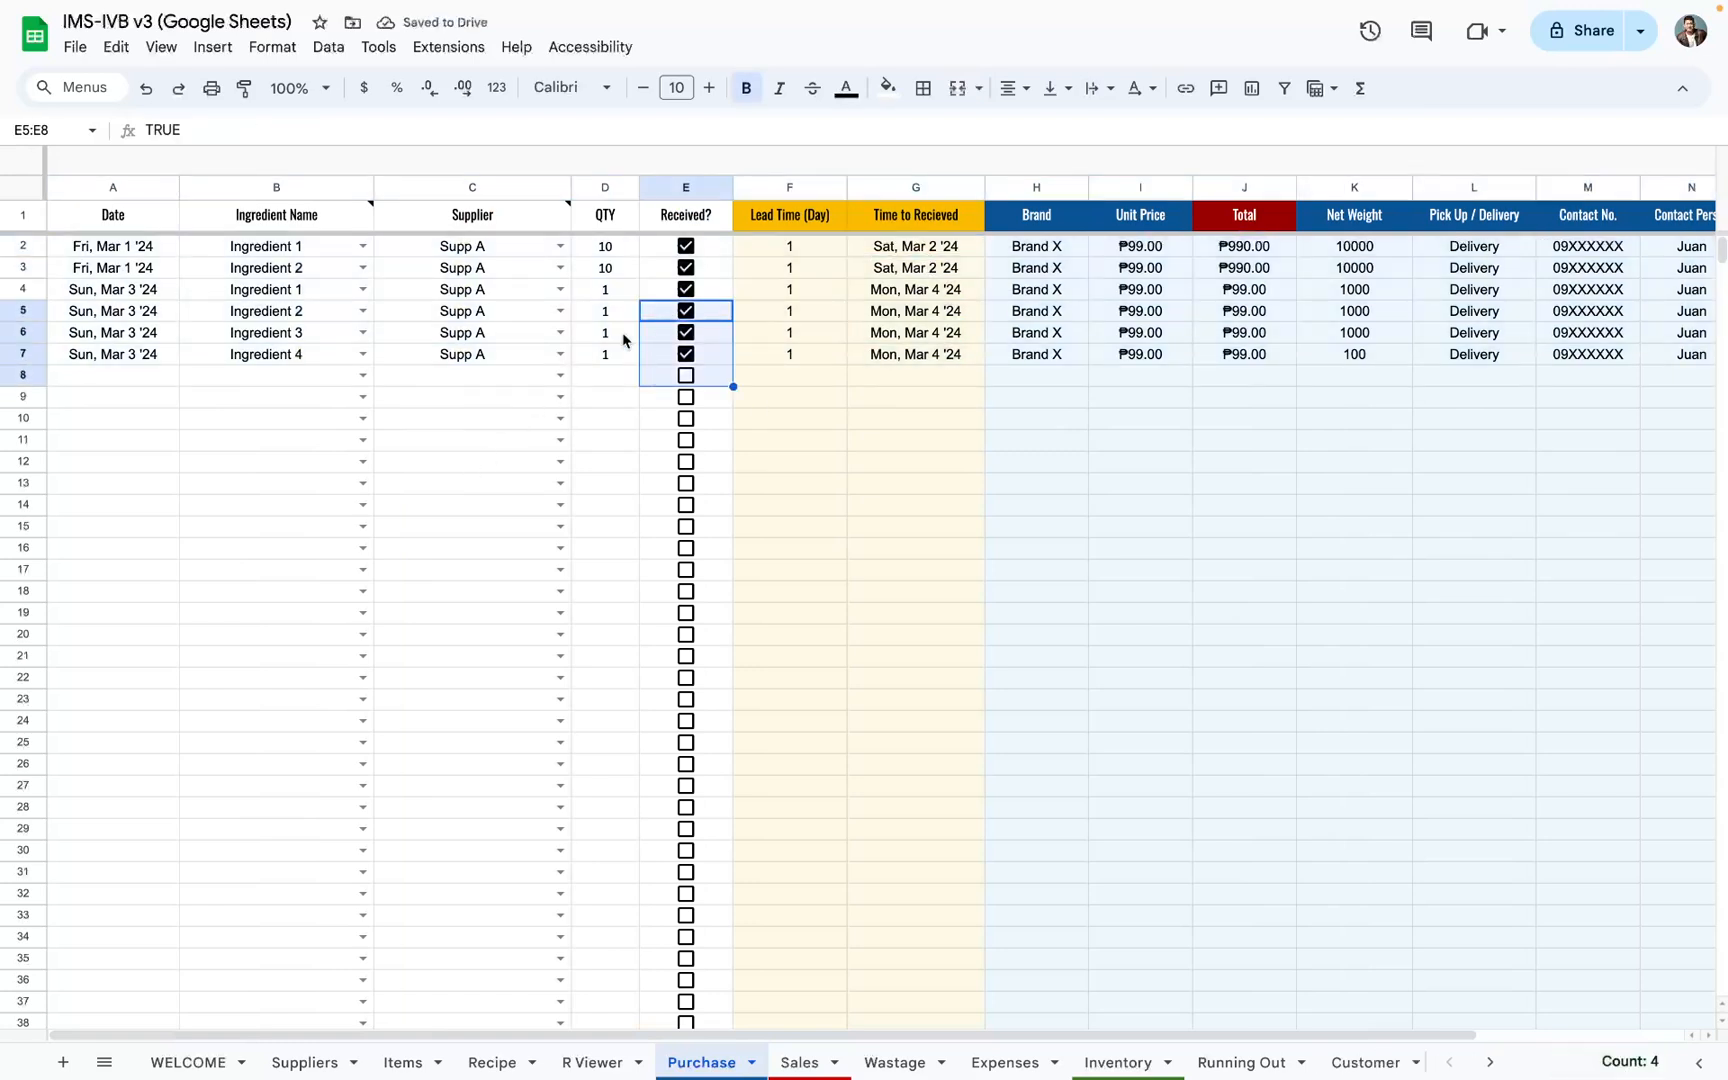
Step: Compare the purchase quantities in D4:D7 with the Purchased Net Weight column on the Inventory sheet, then return to Purchase
left_click_drag(605, 292, 609, 351)
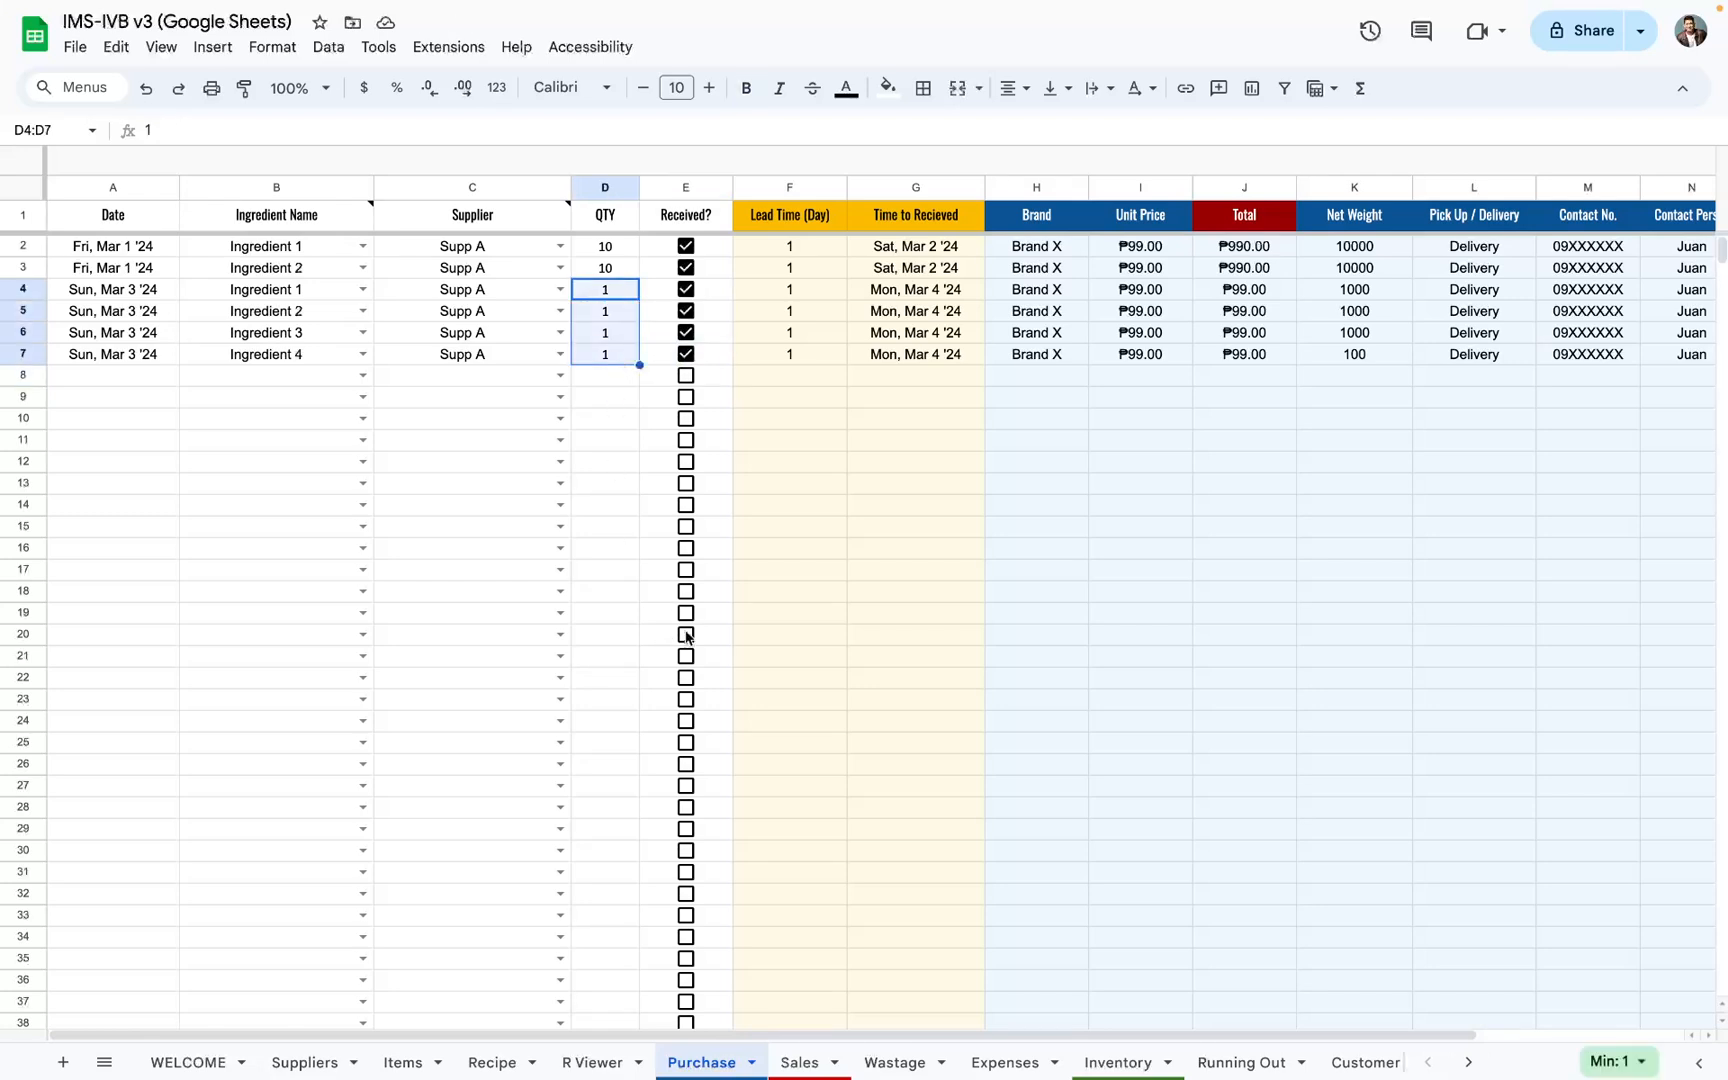
left_click(1120, 1062)
left_click_drag(634, 279, 650, 512)
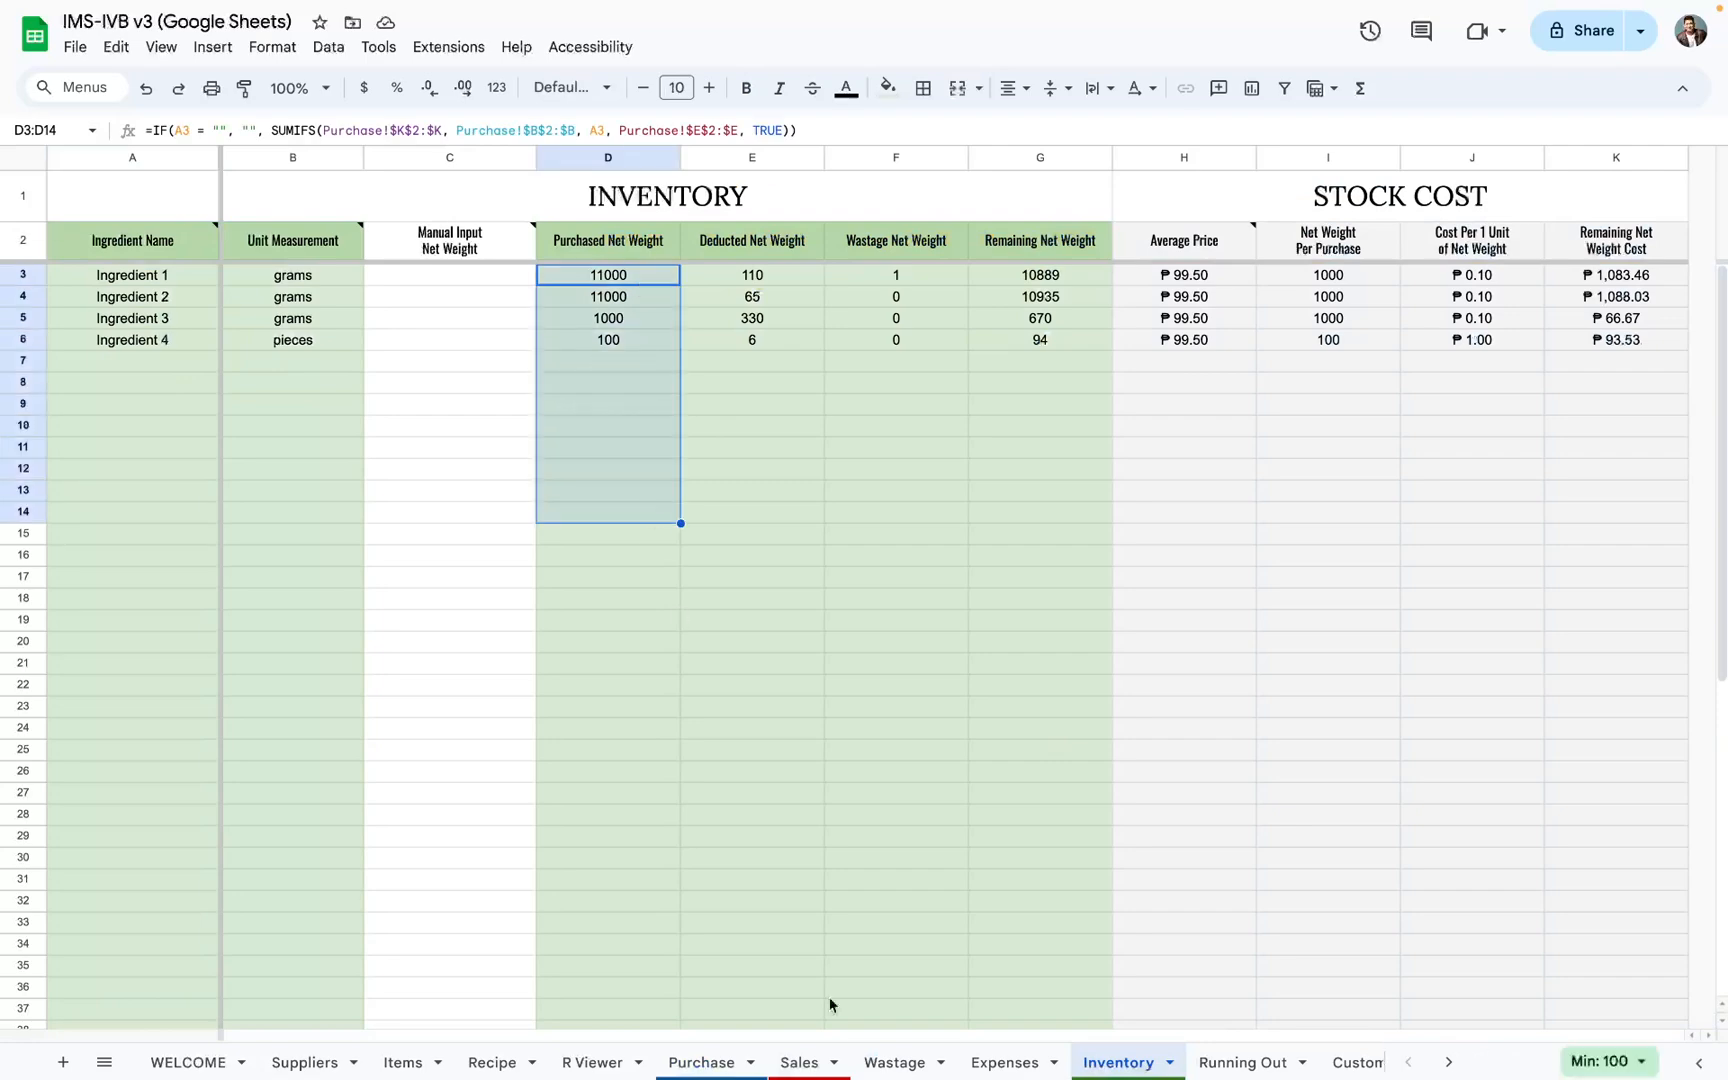
left_click(700, 1062)
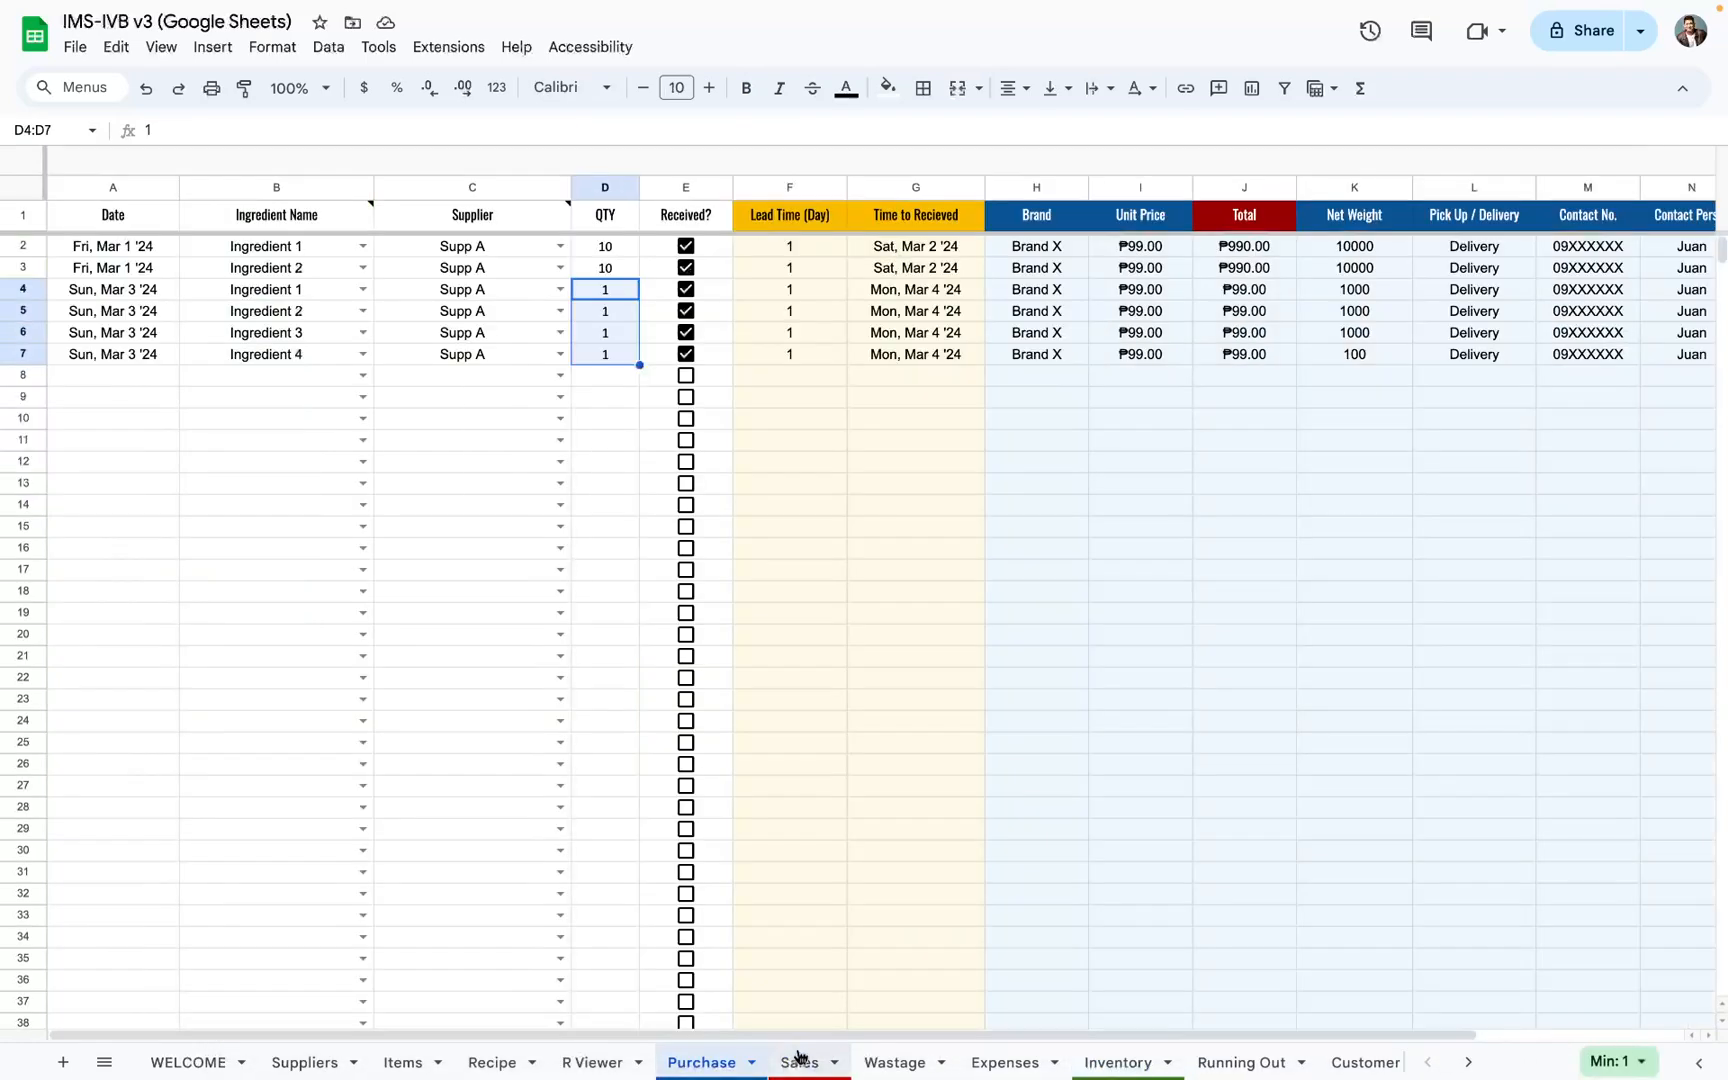
Step: Open the Sales sheet and examine its Discount, Total and Customer Tip columns, including the Customer Tip header note
left_click(800, 1062)
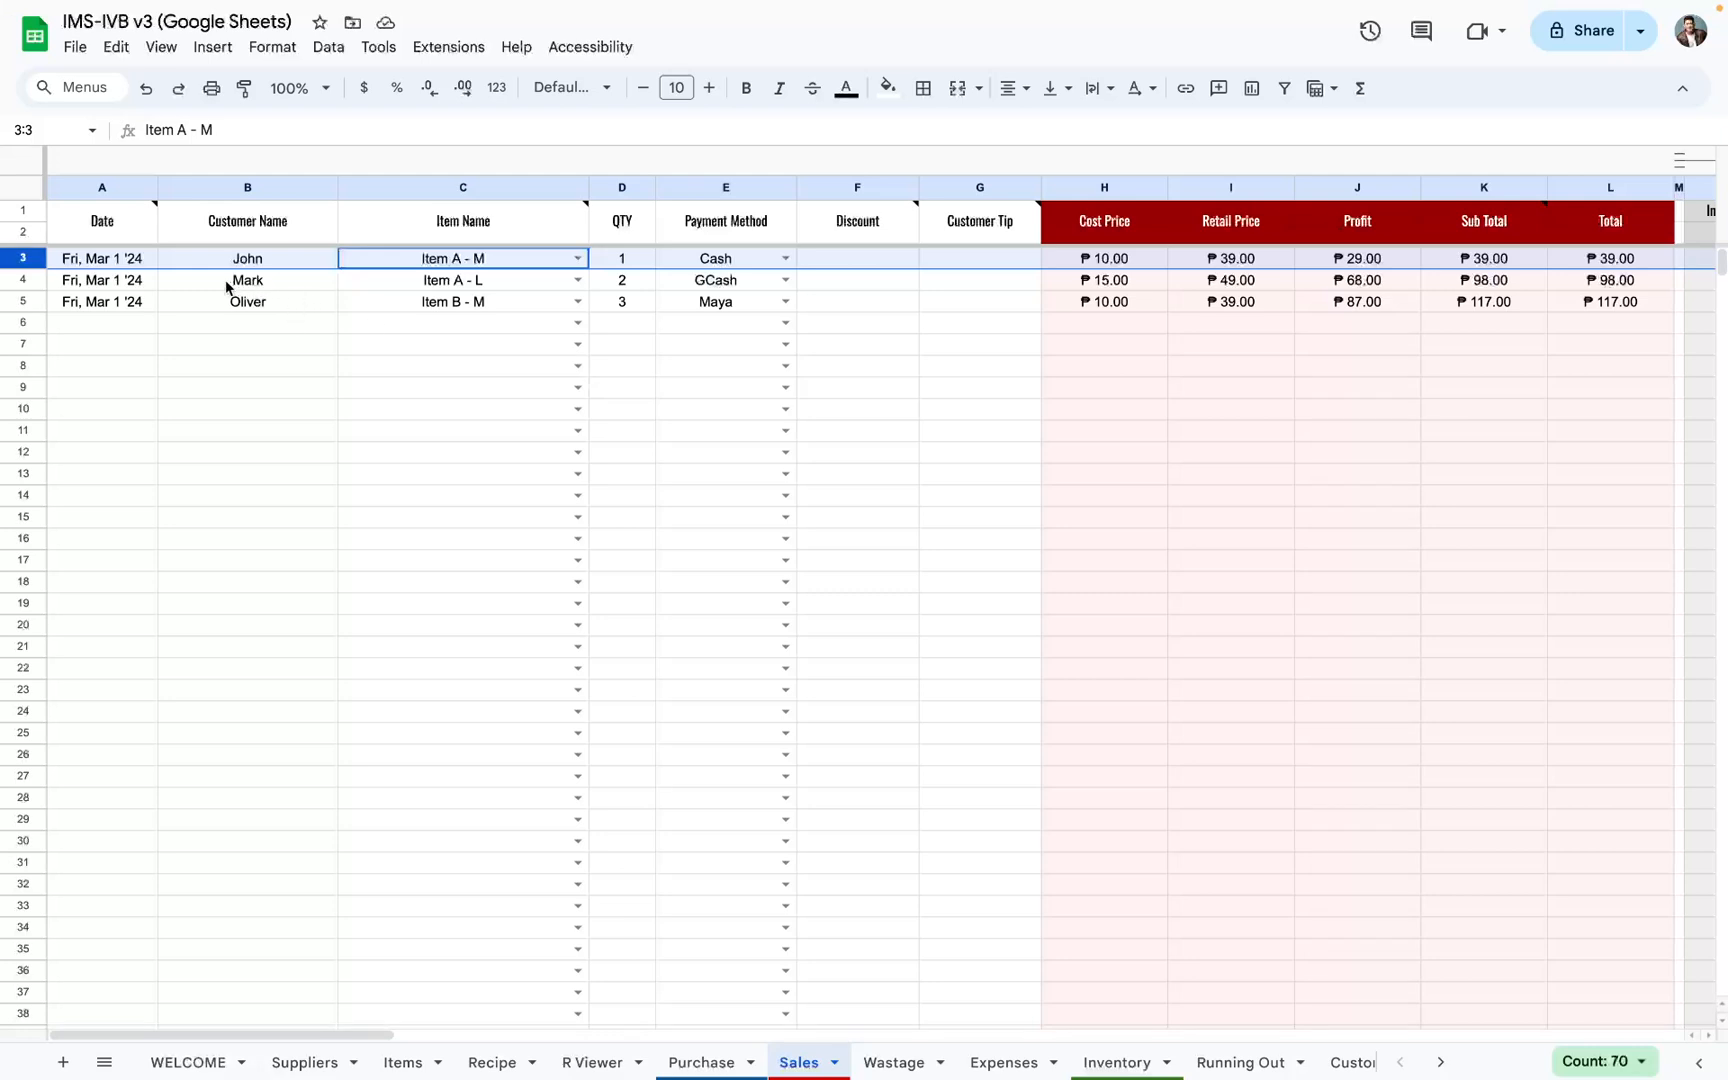
left_click(251, 326)
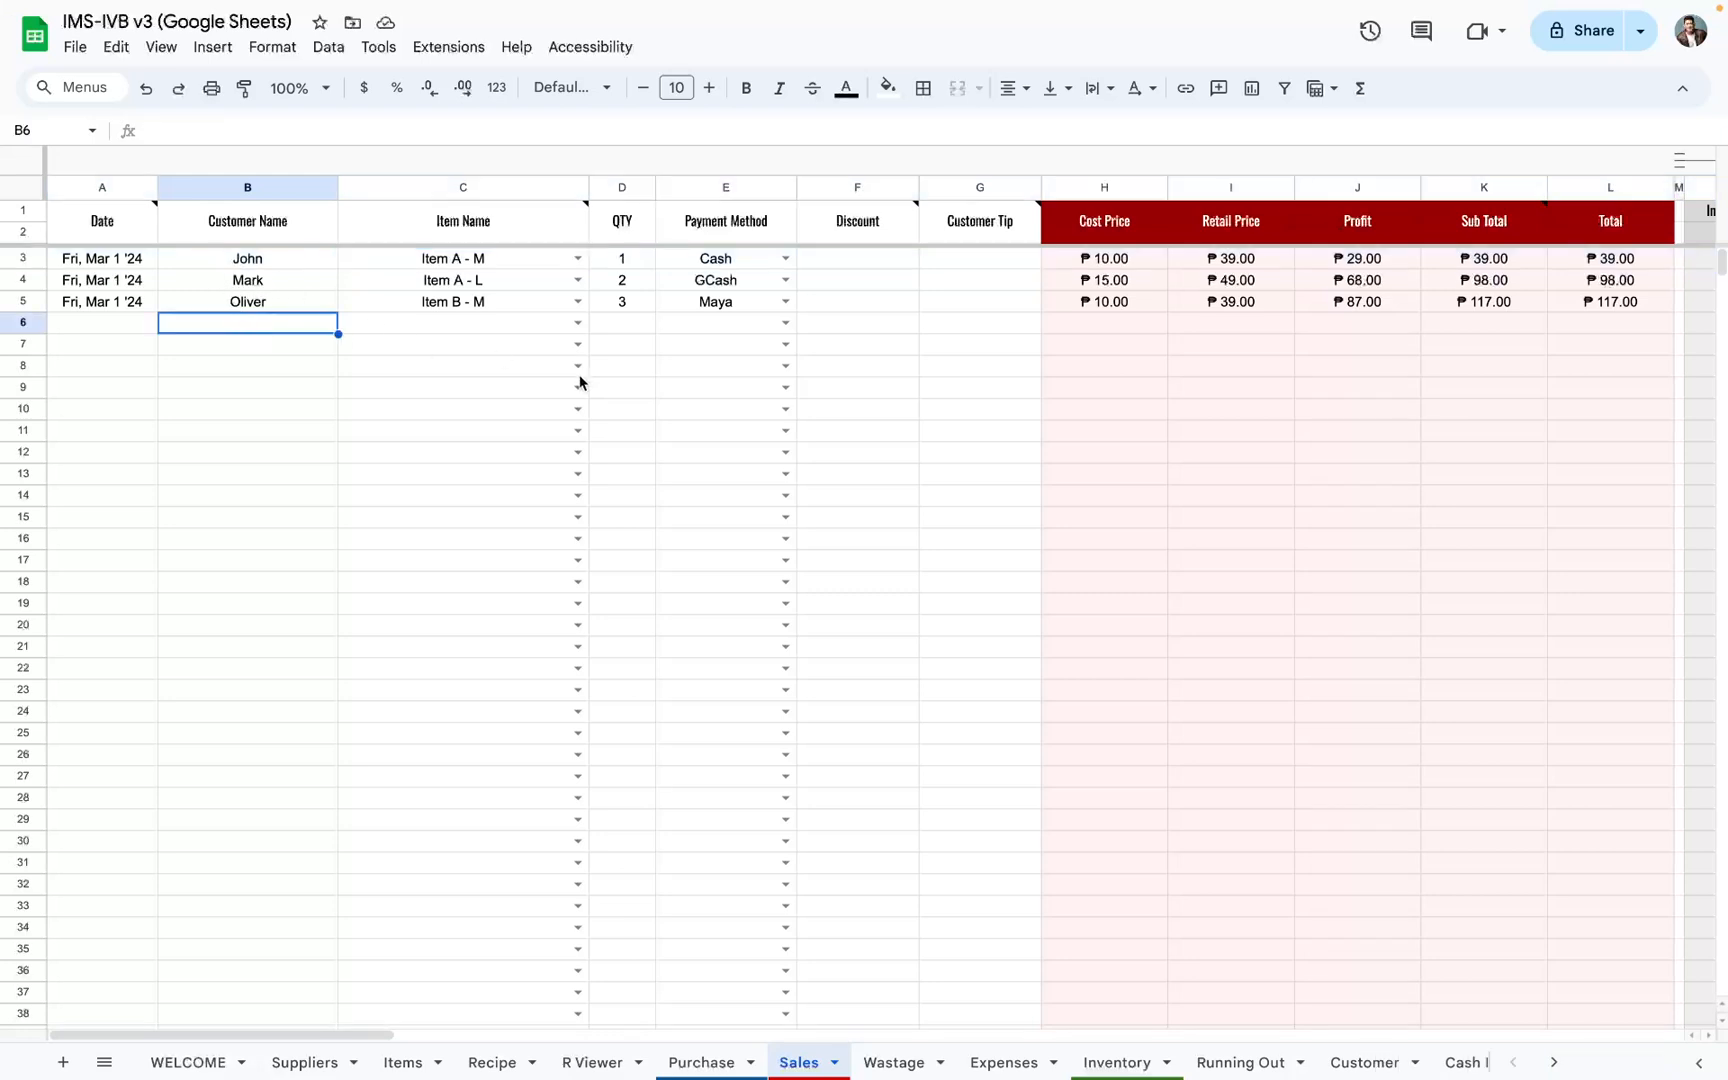
left_click_drag(860, 258, 869, 548)
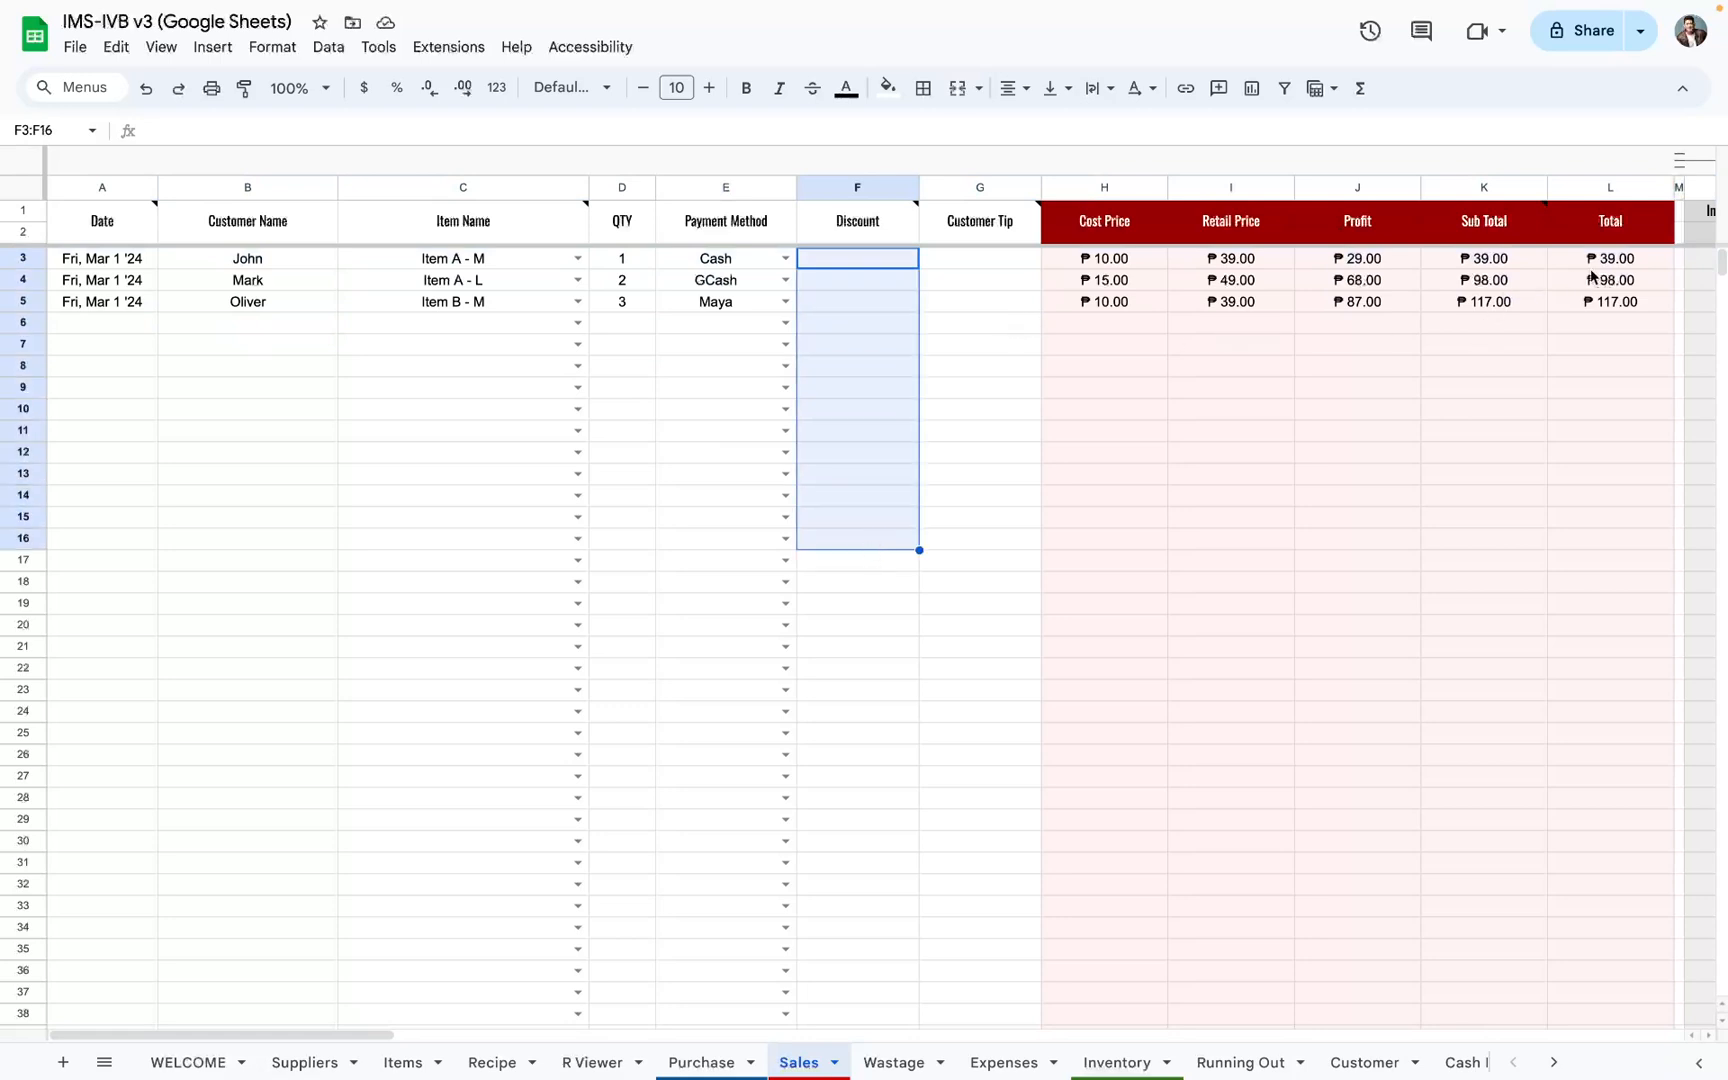
left_click_drag(1590, 266, 1610, 390)
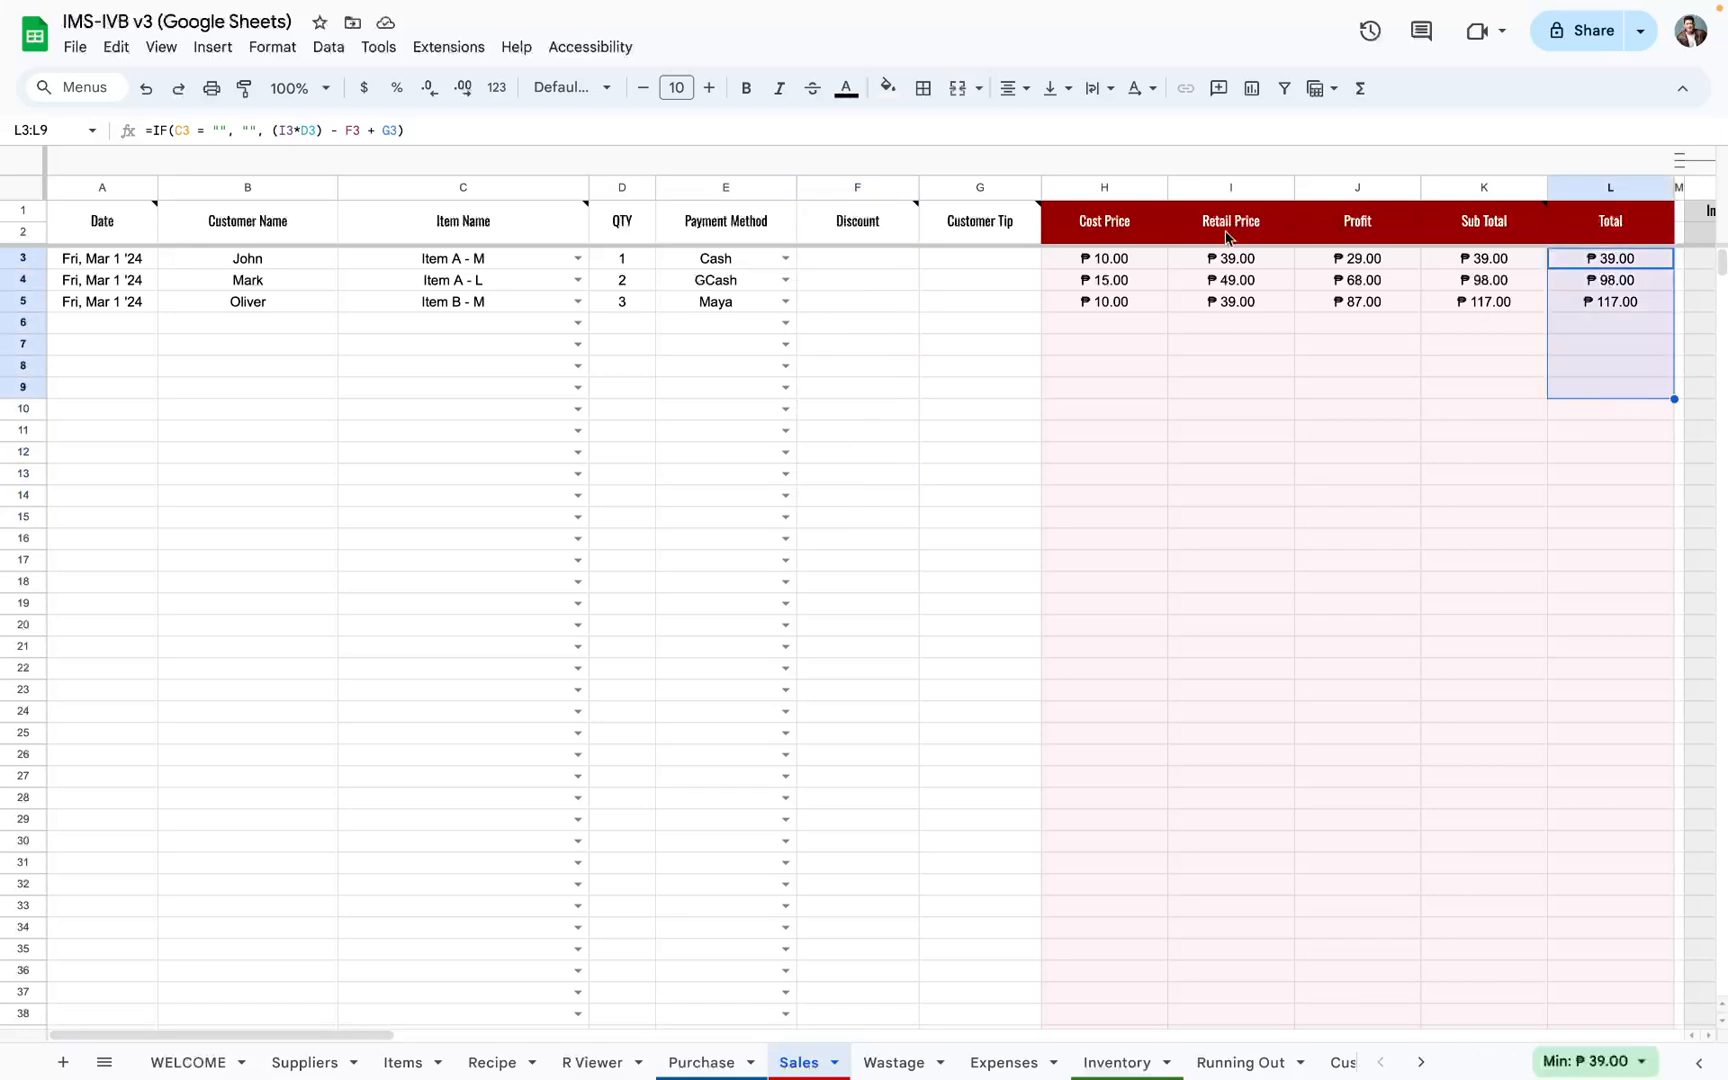
left_click(1005, 238)
left_click(1000, 262)
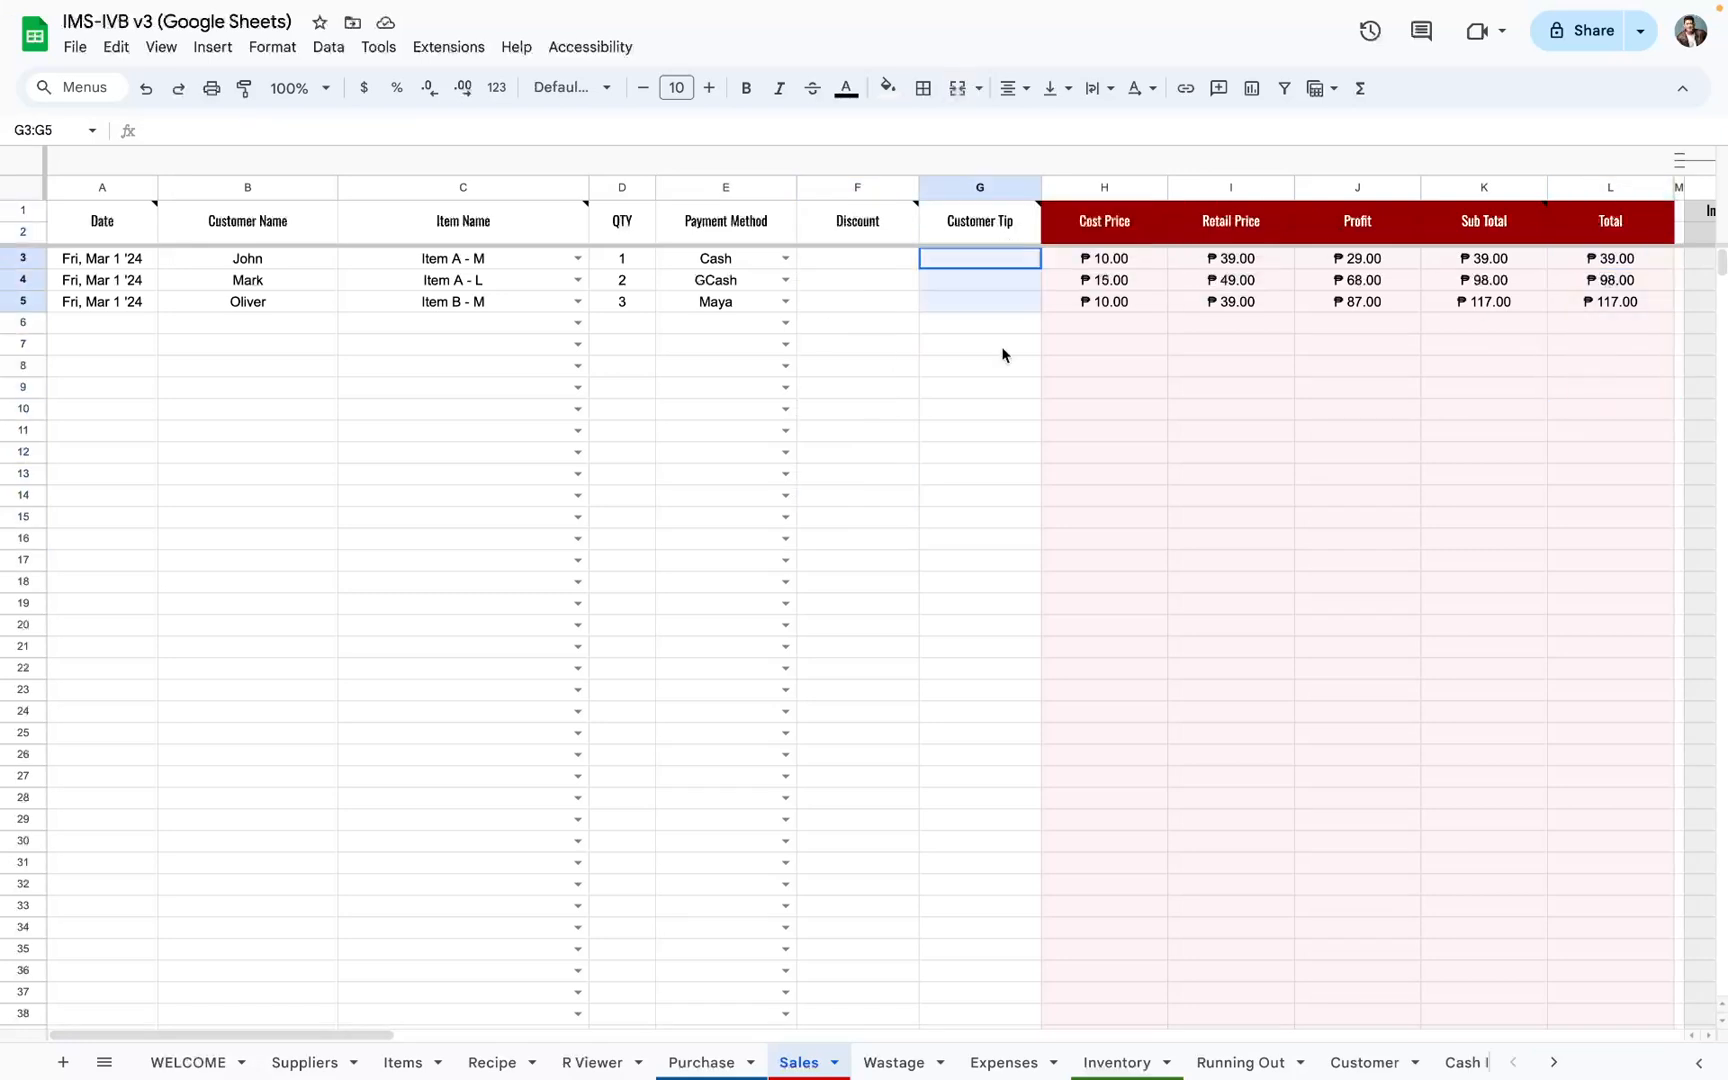
left_click(1000, 517, "shift")
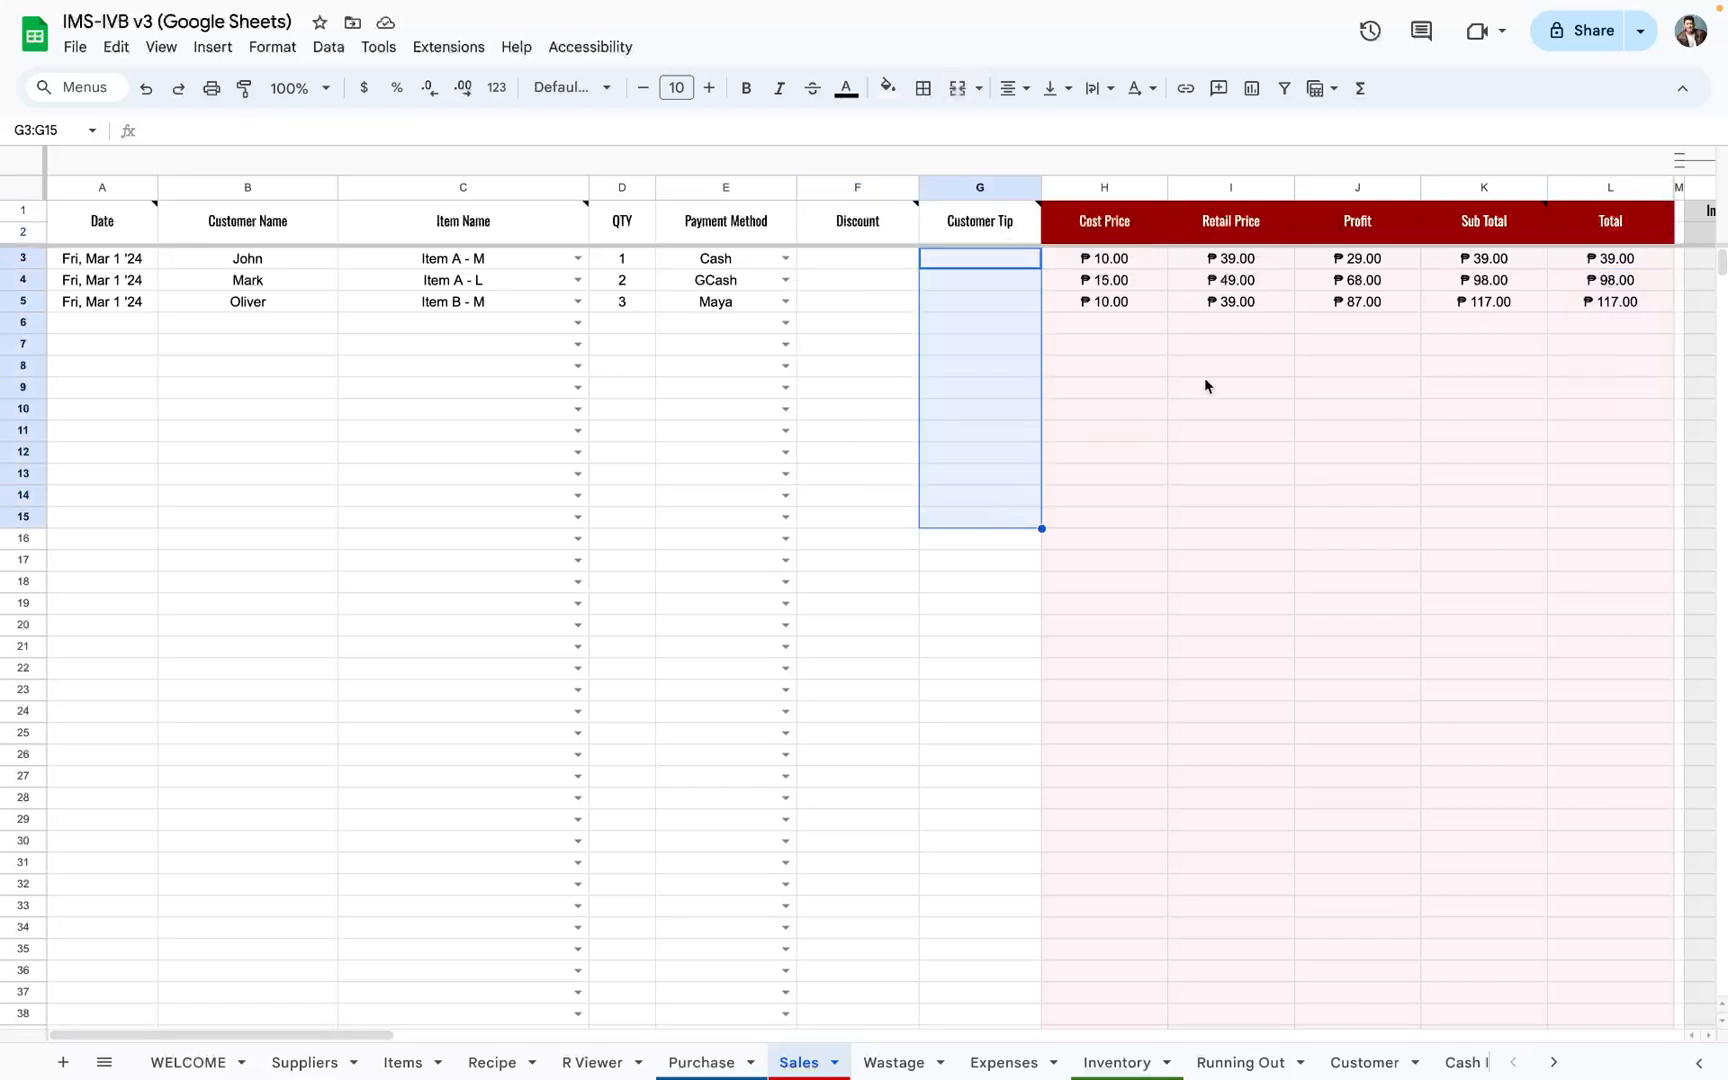
Step: Inspect the Profit formulas and the Total formula in L3 to see how discounts and tips are handled
left_click(1337, 257)
double_click(1340, 257)
left_click(1361, 326)
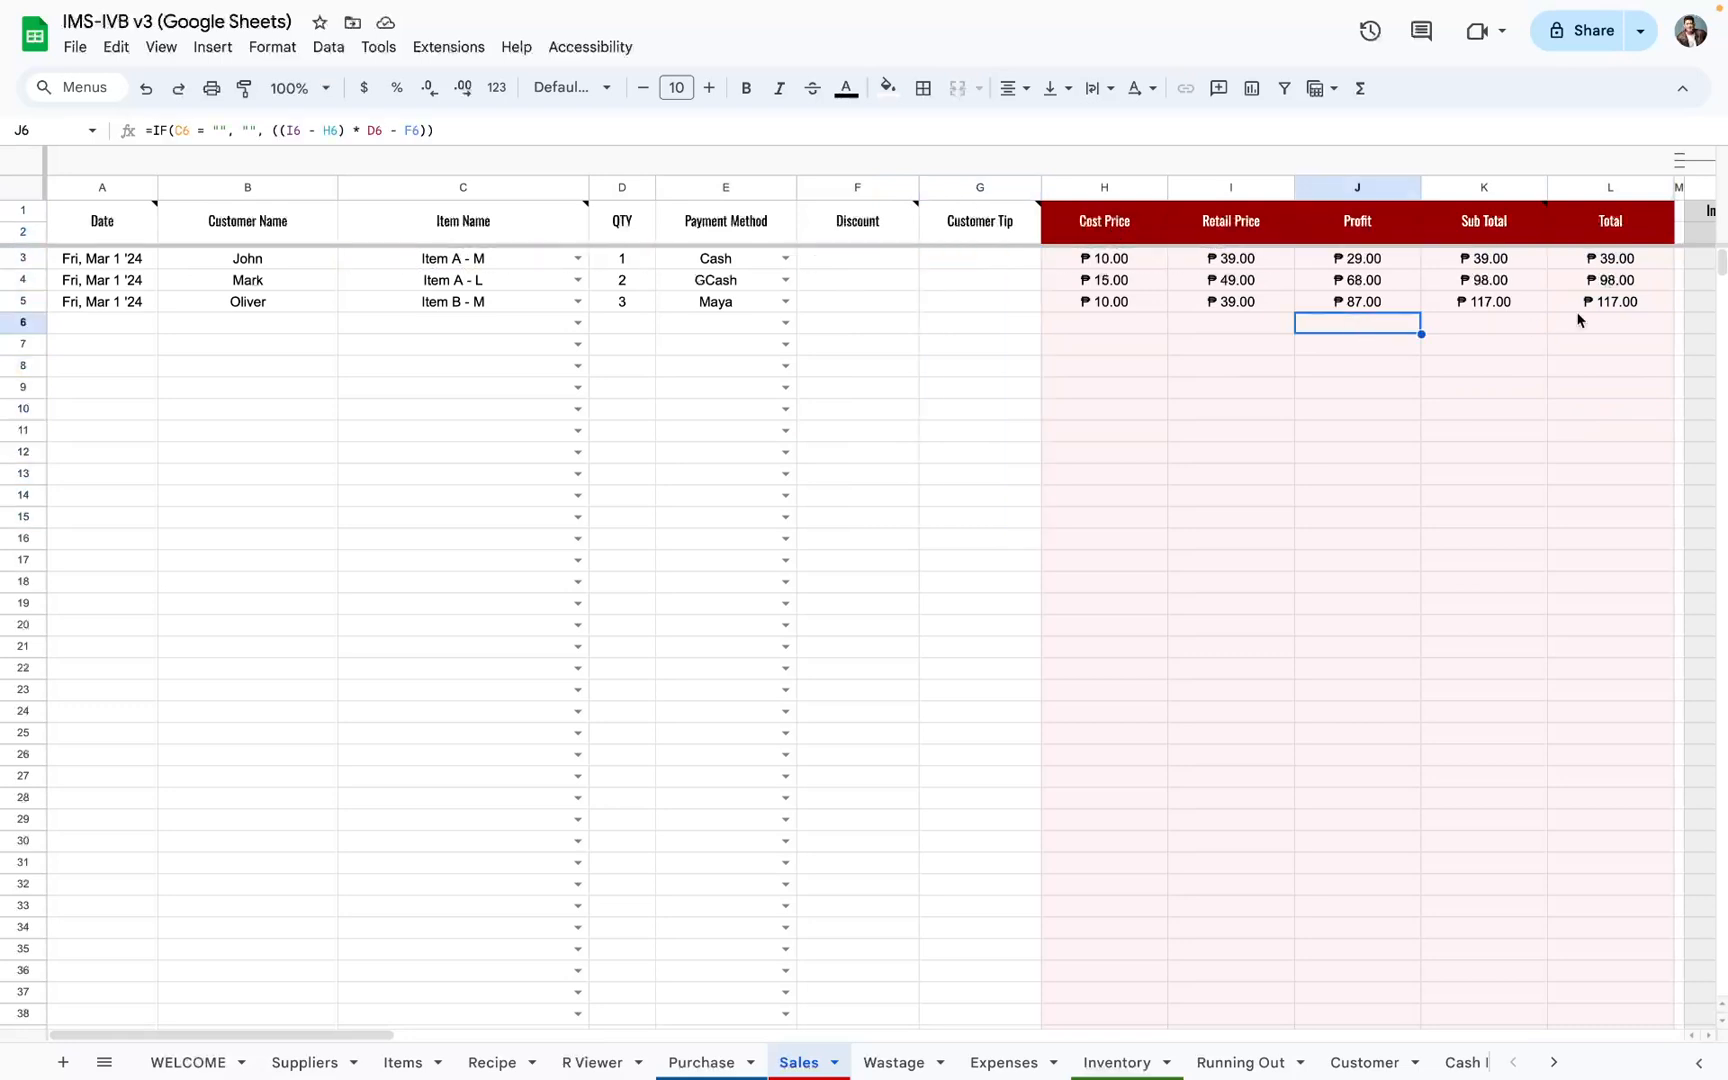
left_click(1594, 262)
double_click(1594, 262)
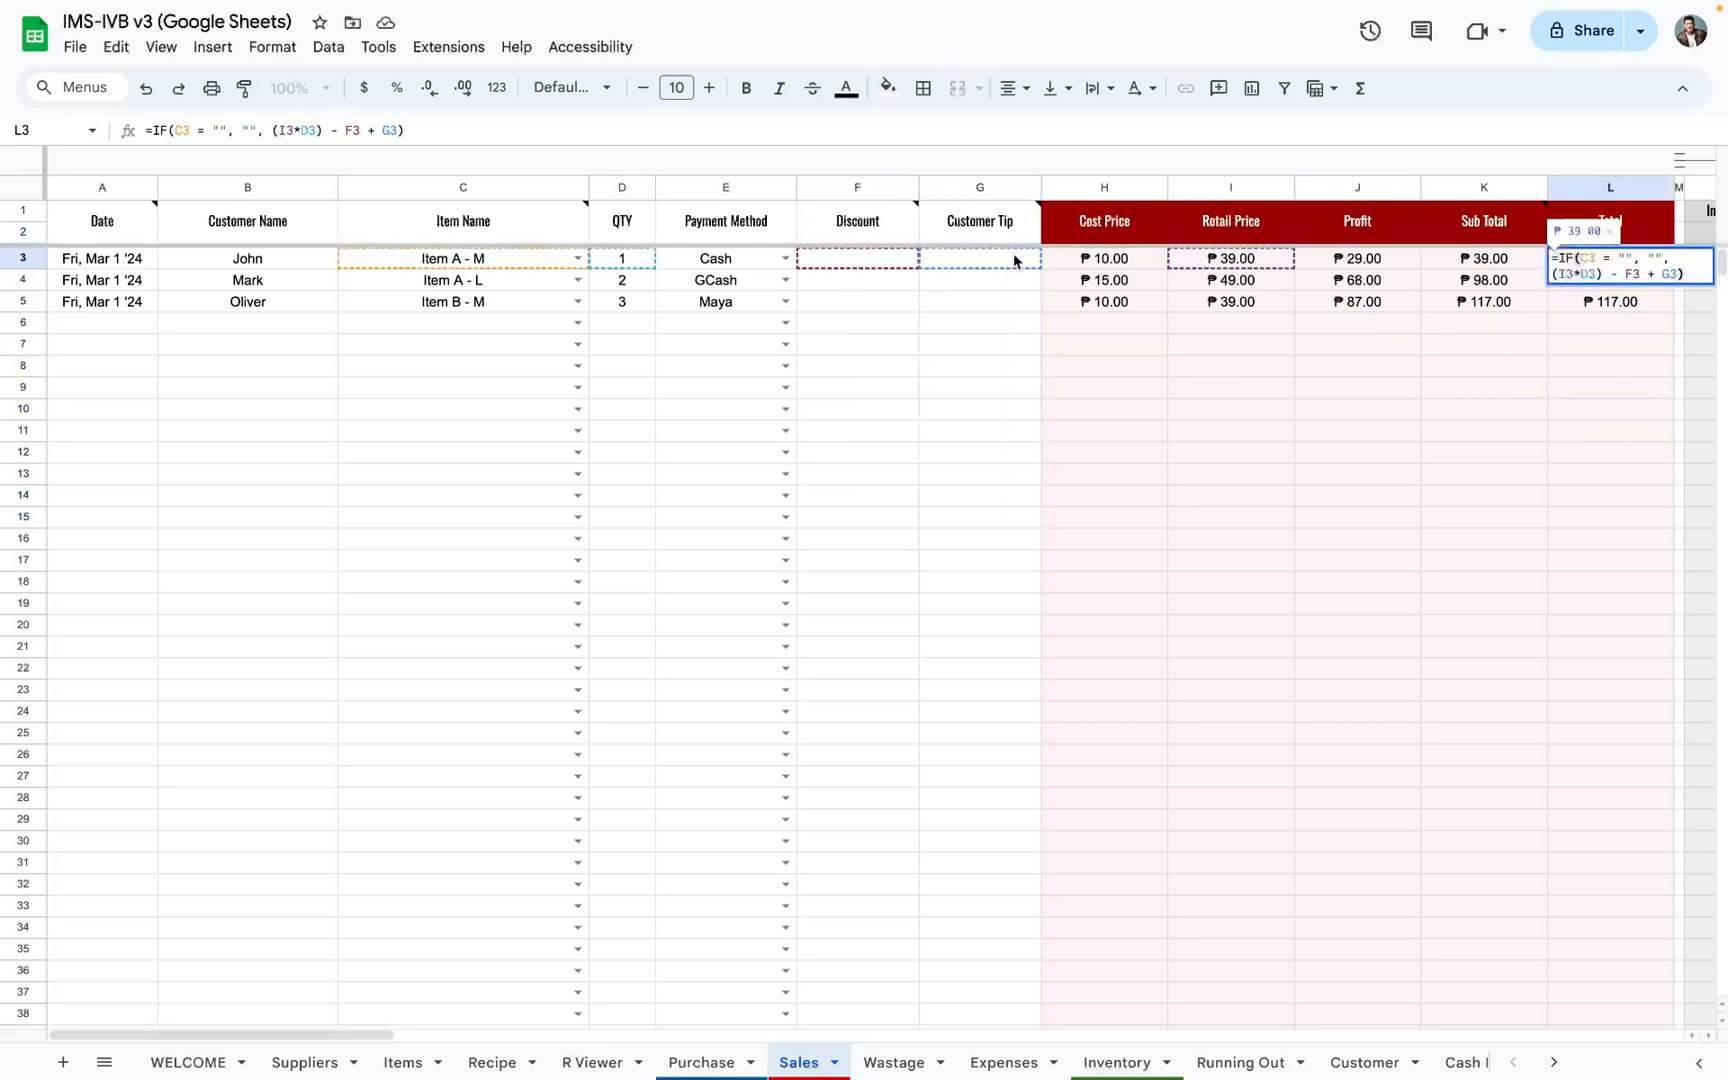
left_click(1626, 337)
left_click_drag(1610, 262, 1609, 431)
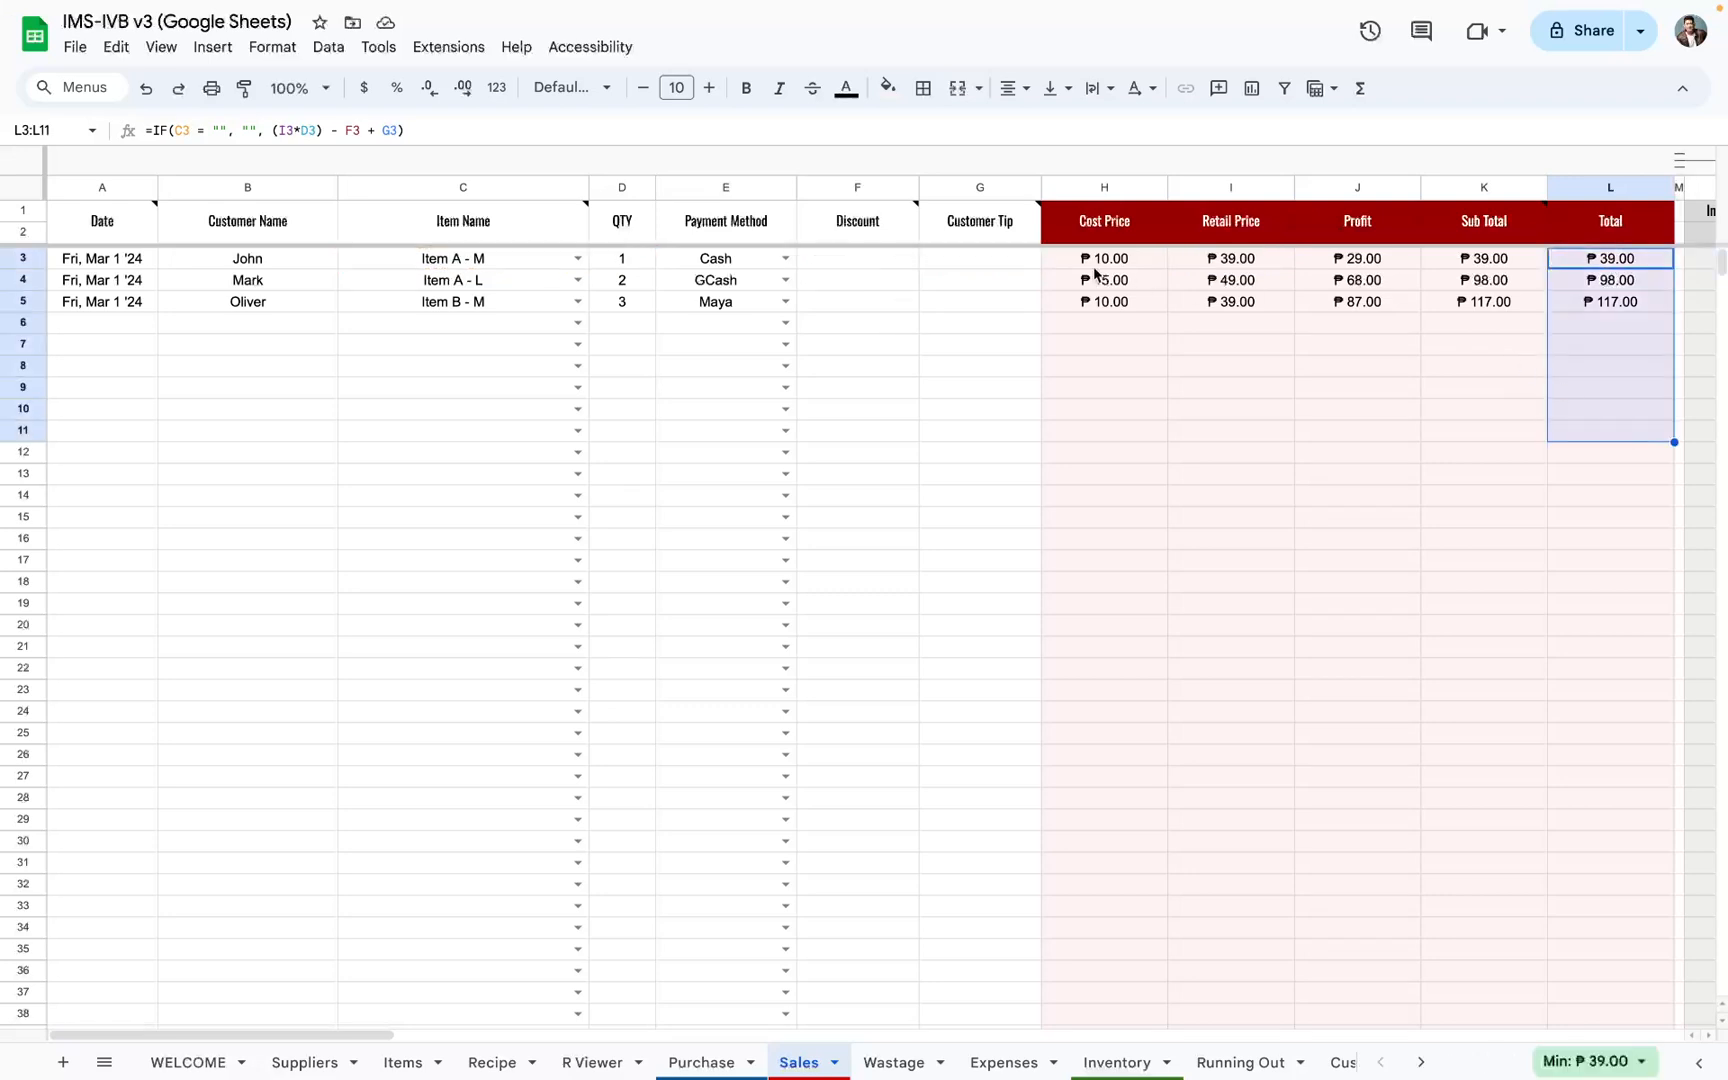
Step: Check whether the Profit formula in J3 references the Customer Tip cell, and read the Customer Tip header note
left_click(991, 262)
double_click(1336, 260)
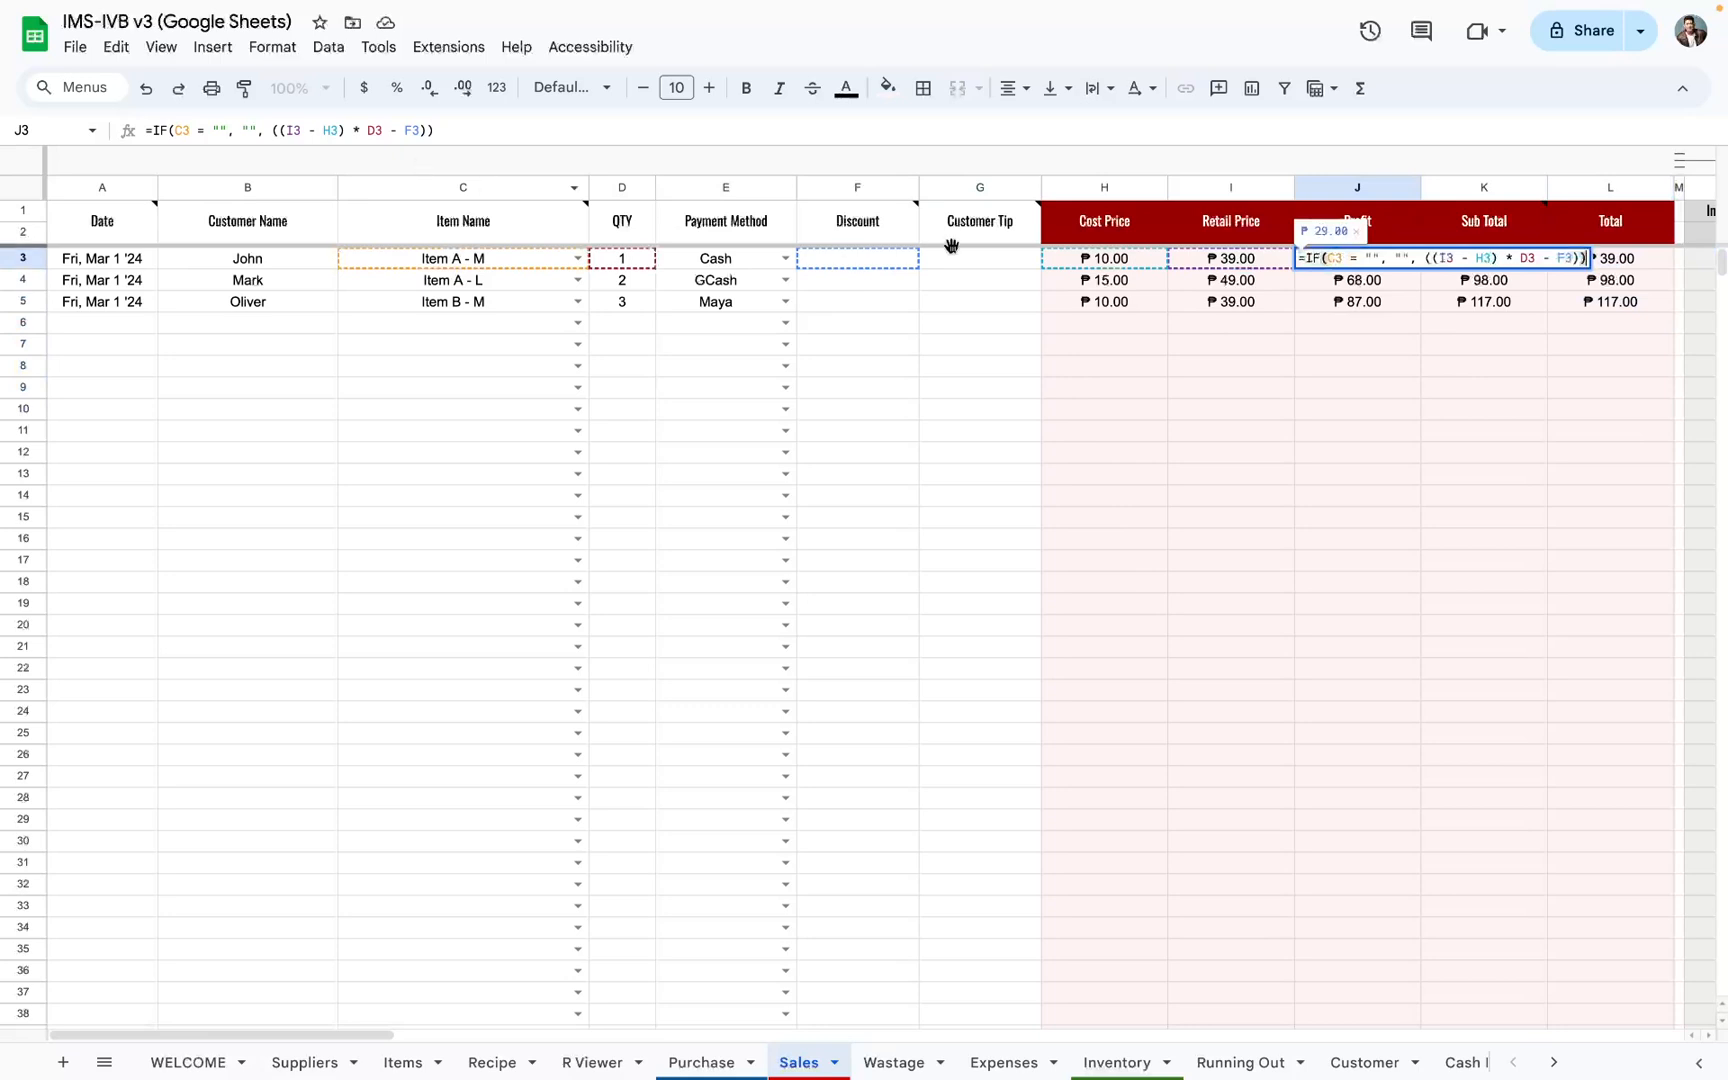
mouse_move(979, 238)
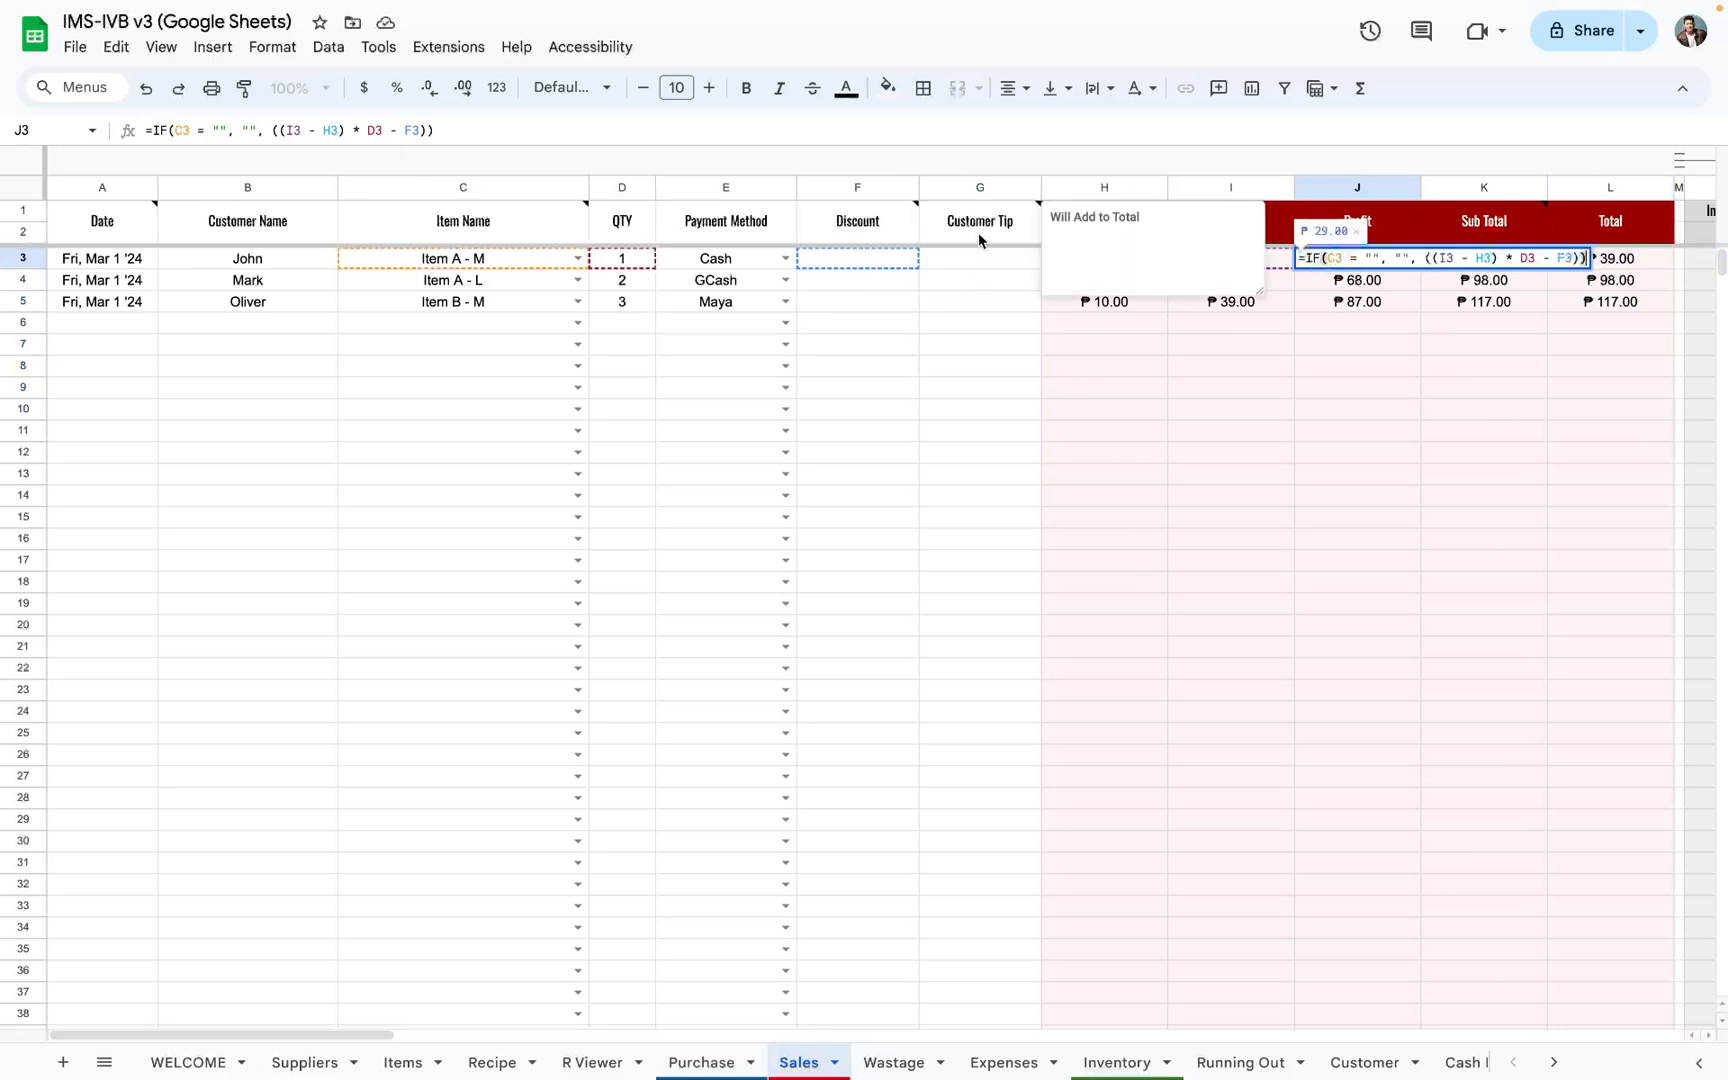
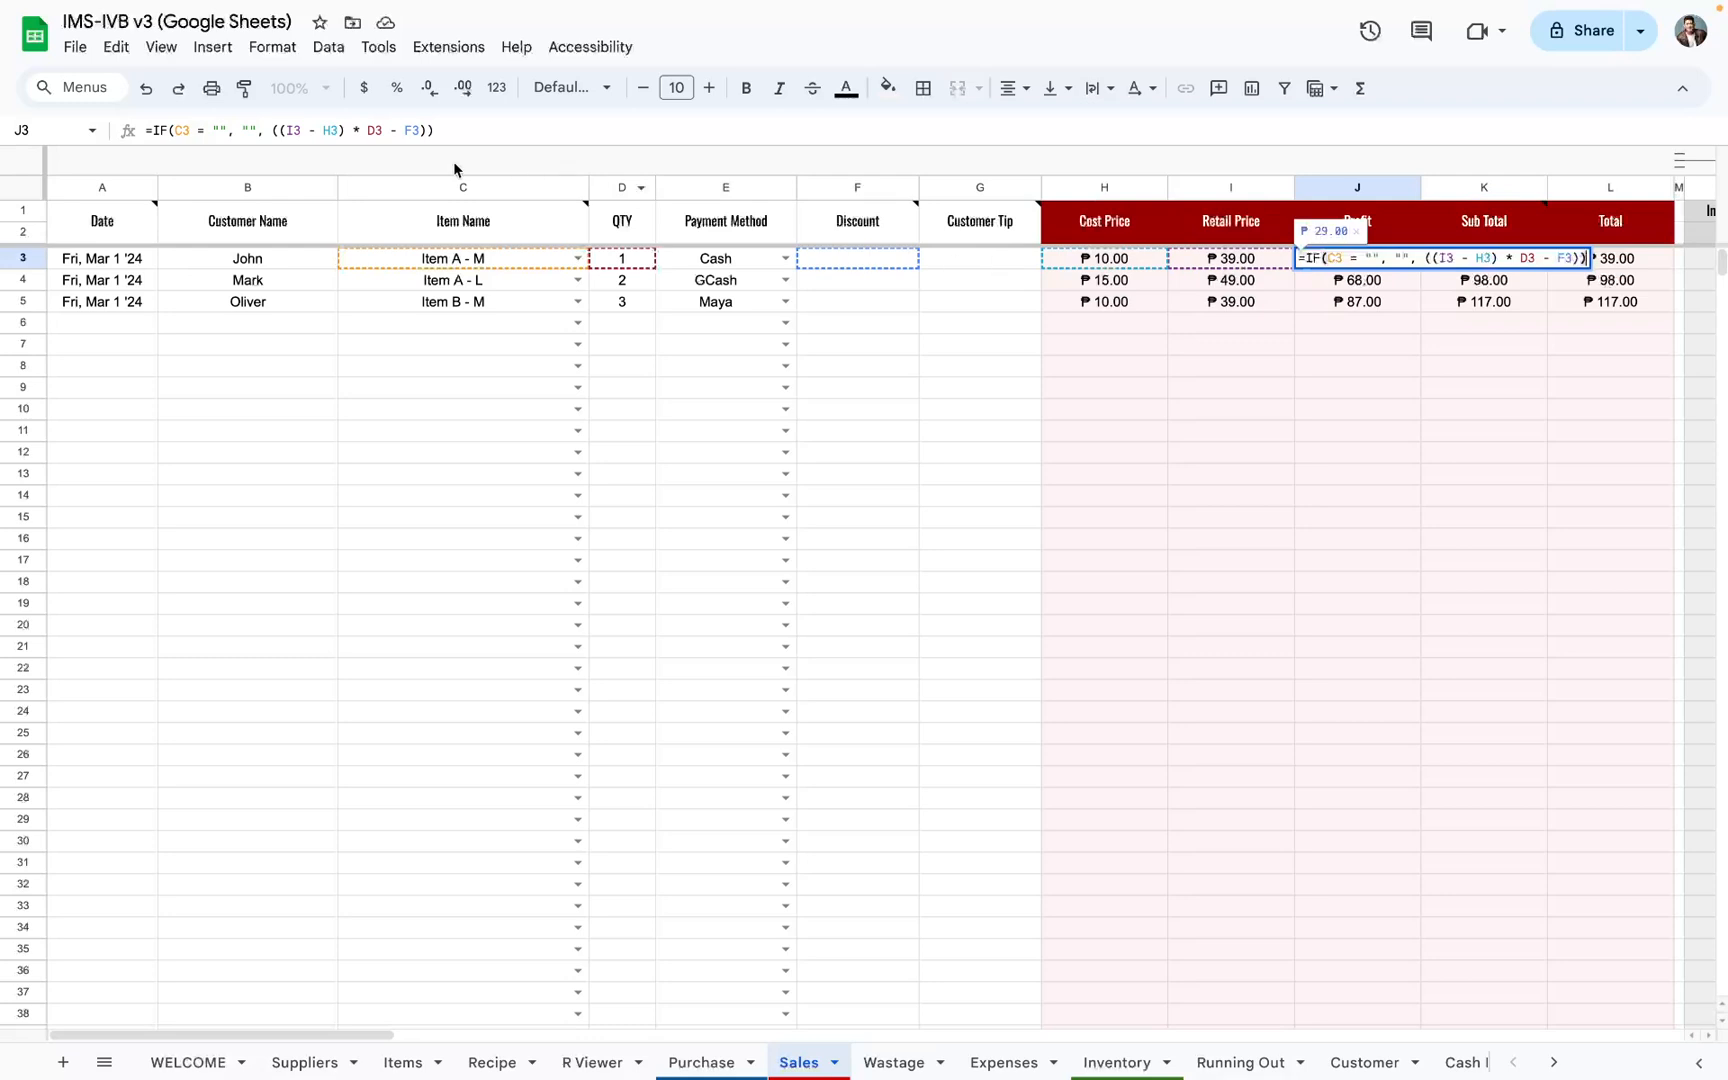
Step: Add the Customer Tip cell G3 to the Profit formula in J3, accepting the edit to the protected range
left_click(428, 135)
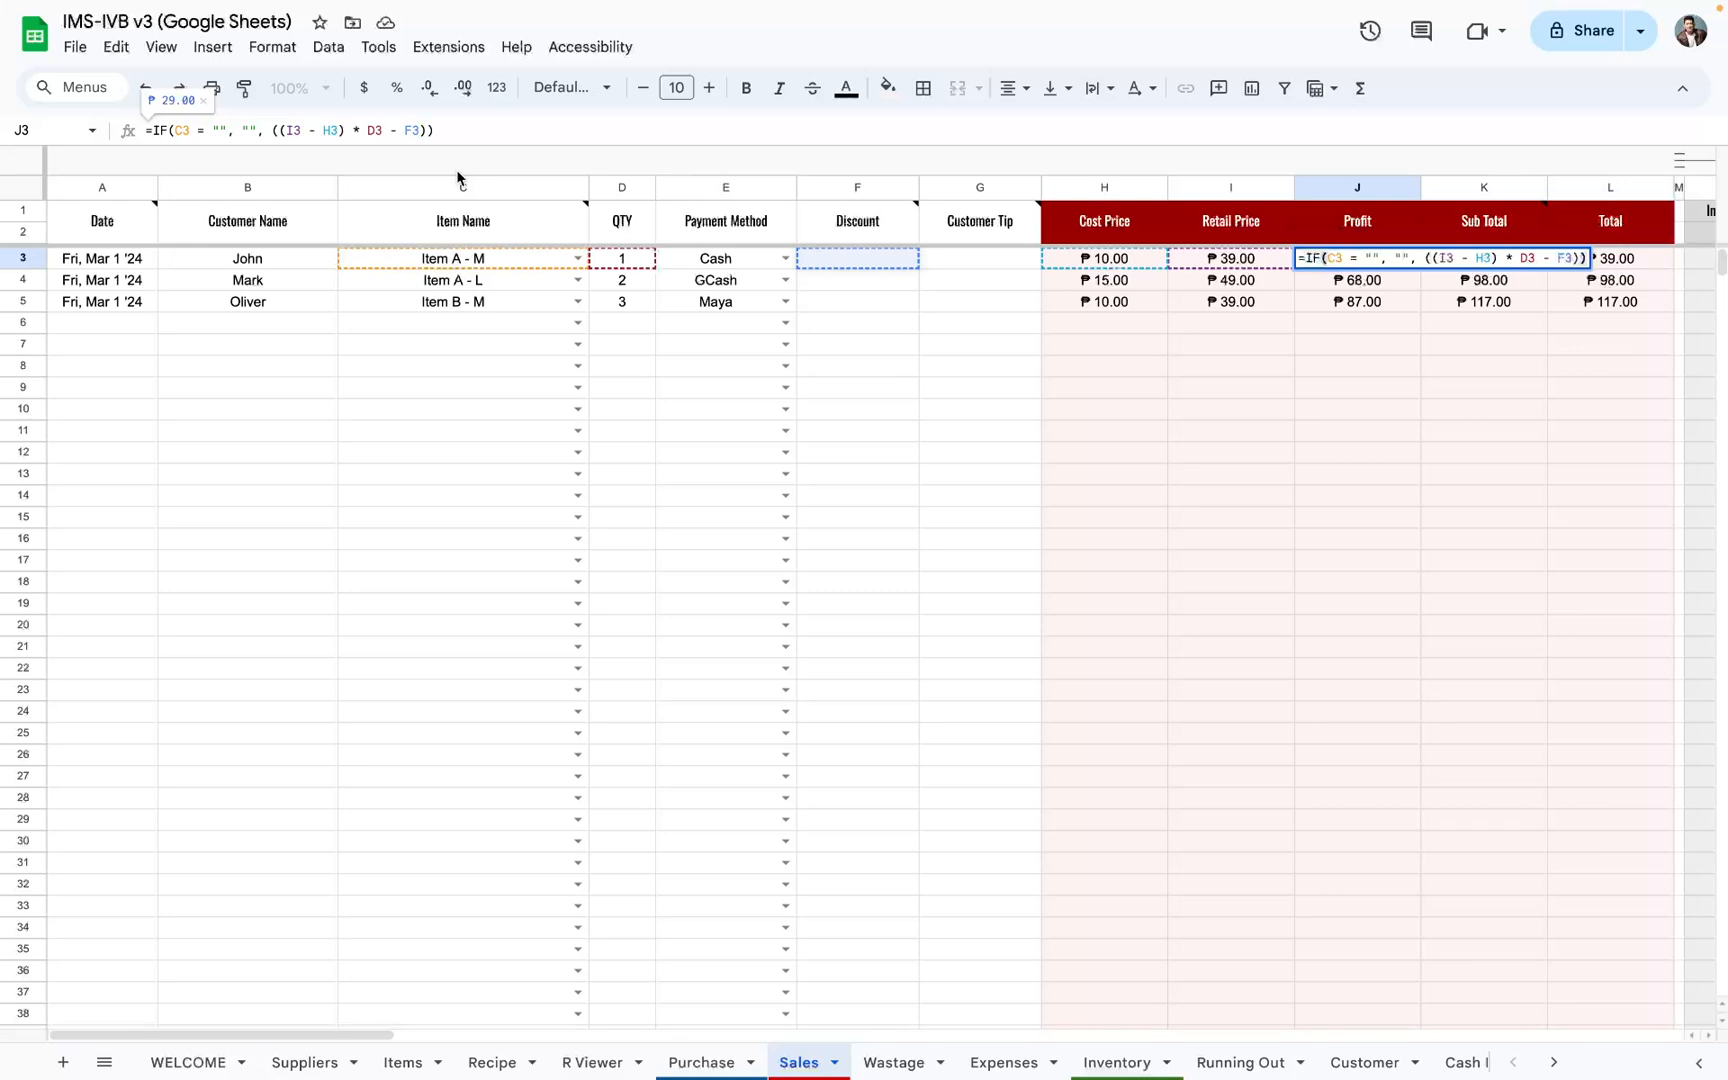
type("+ ")
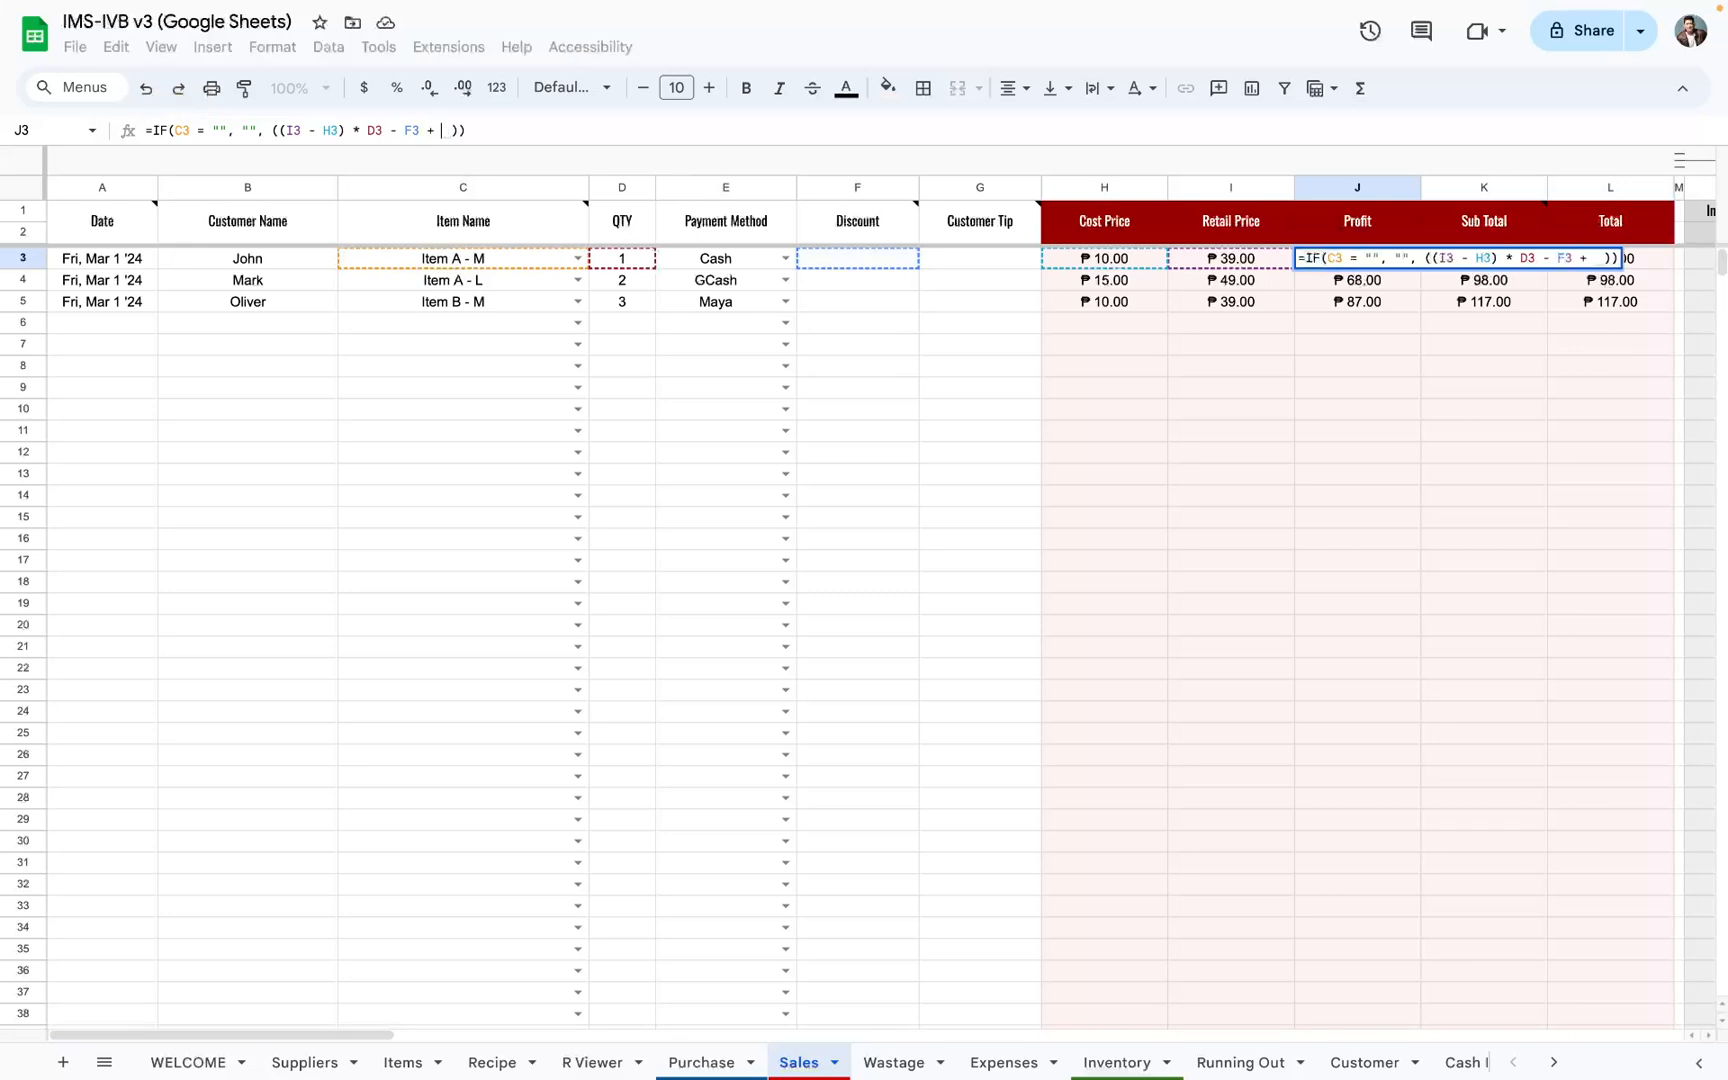
type("G3")
key("Return")
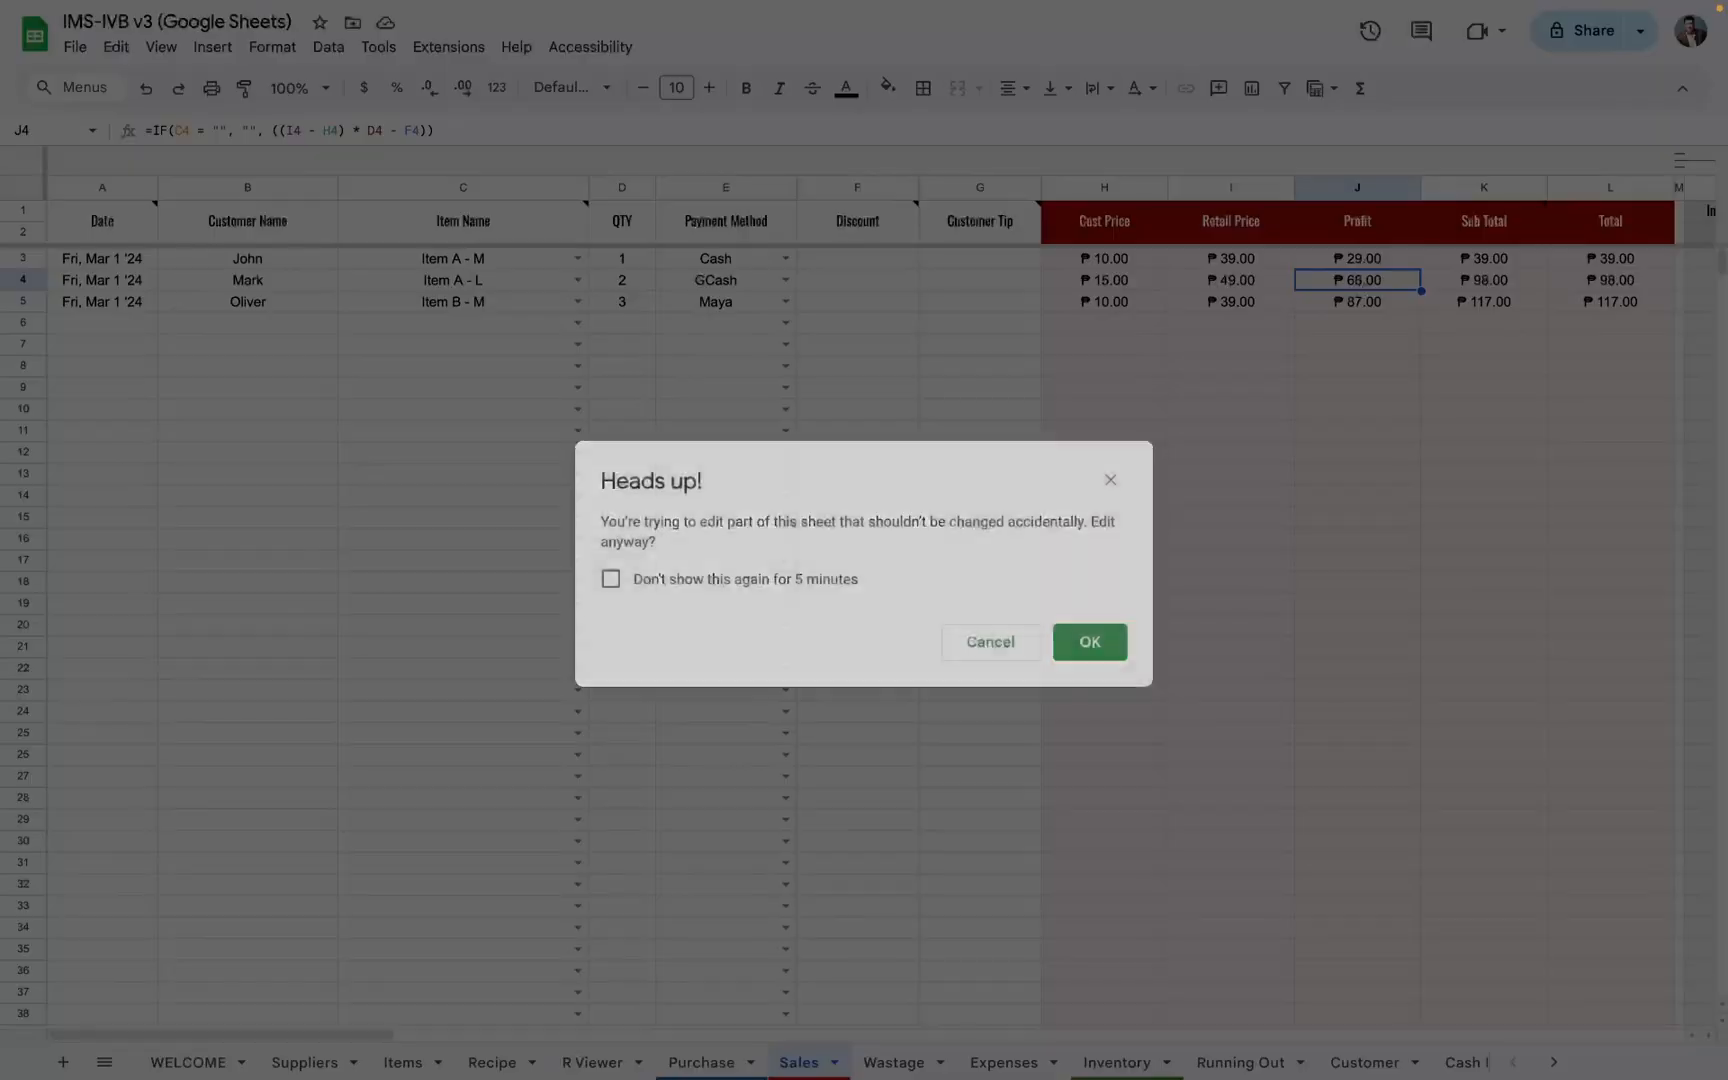
key("Return")
Step: Enter a test customer tip of 100 in G3
key("Up")
key("Left")
key("Left")
key("Left")
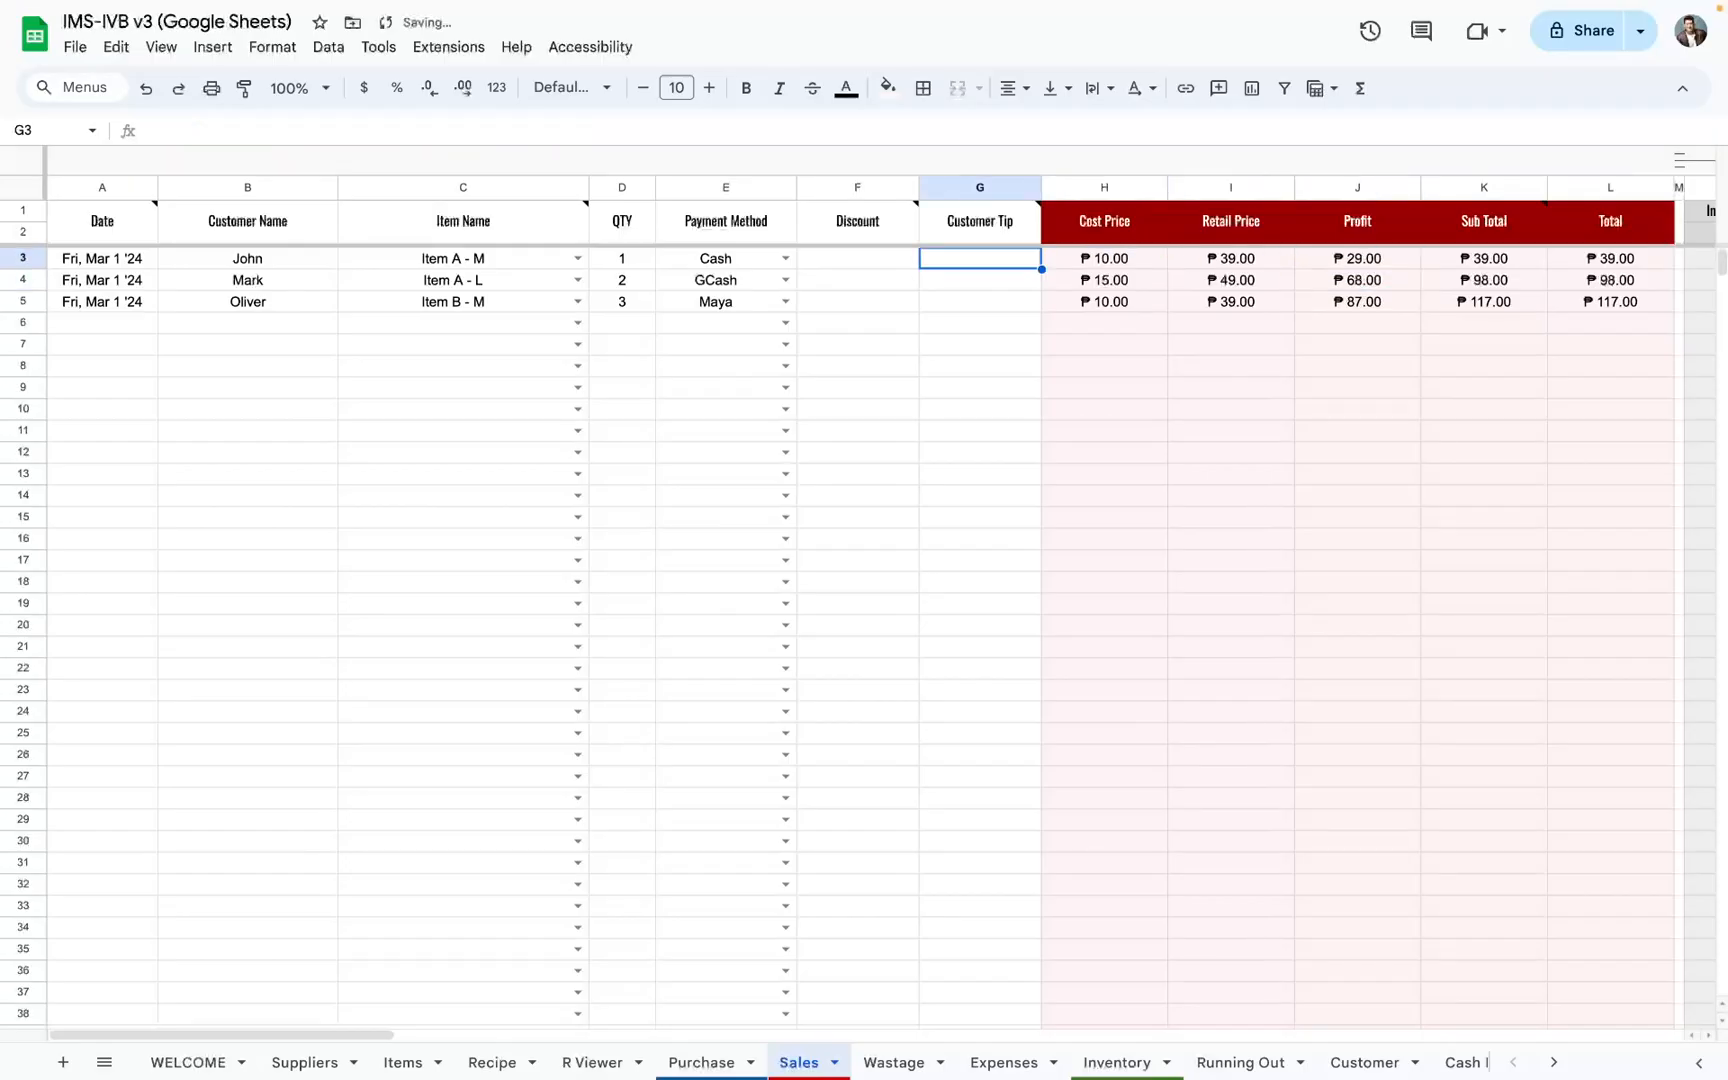
type("100")
key("Return")
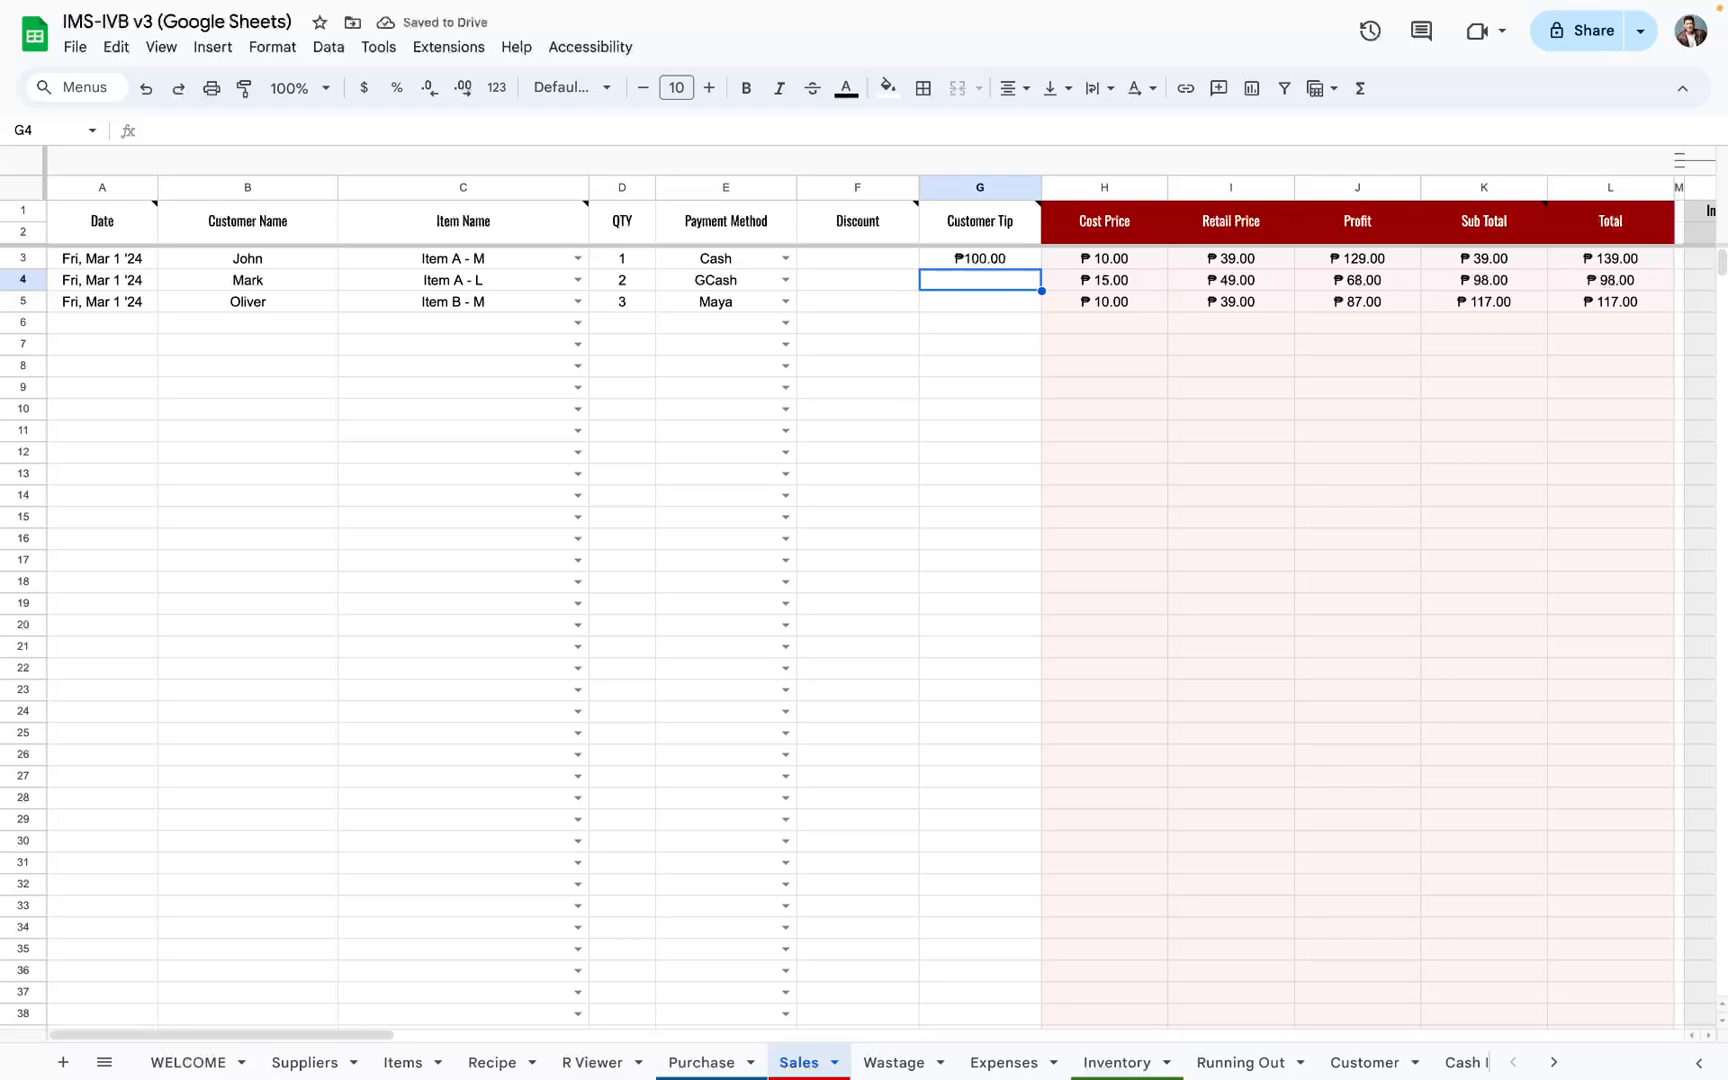
Step: Check the Profit result in J3 and inspect the + G3 term in its formula without changing it
key("Up")
key("Right")
key("Right")
key("Right")
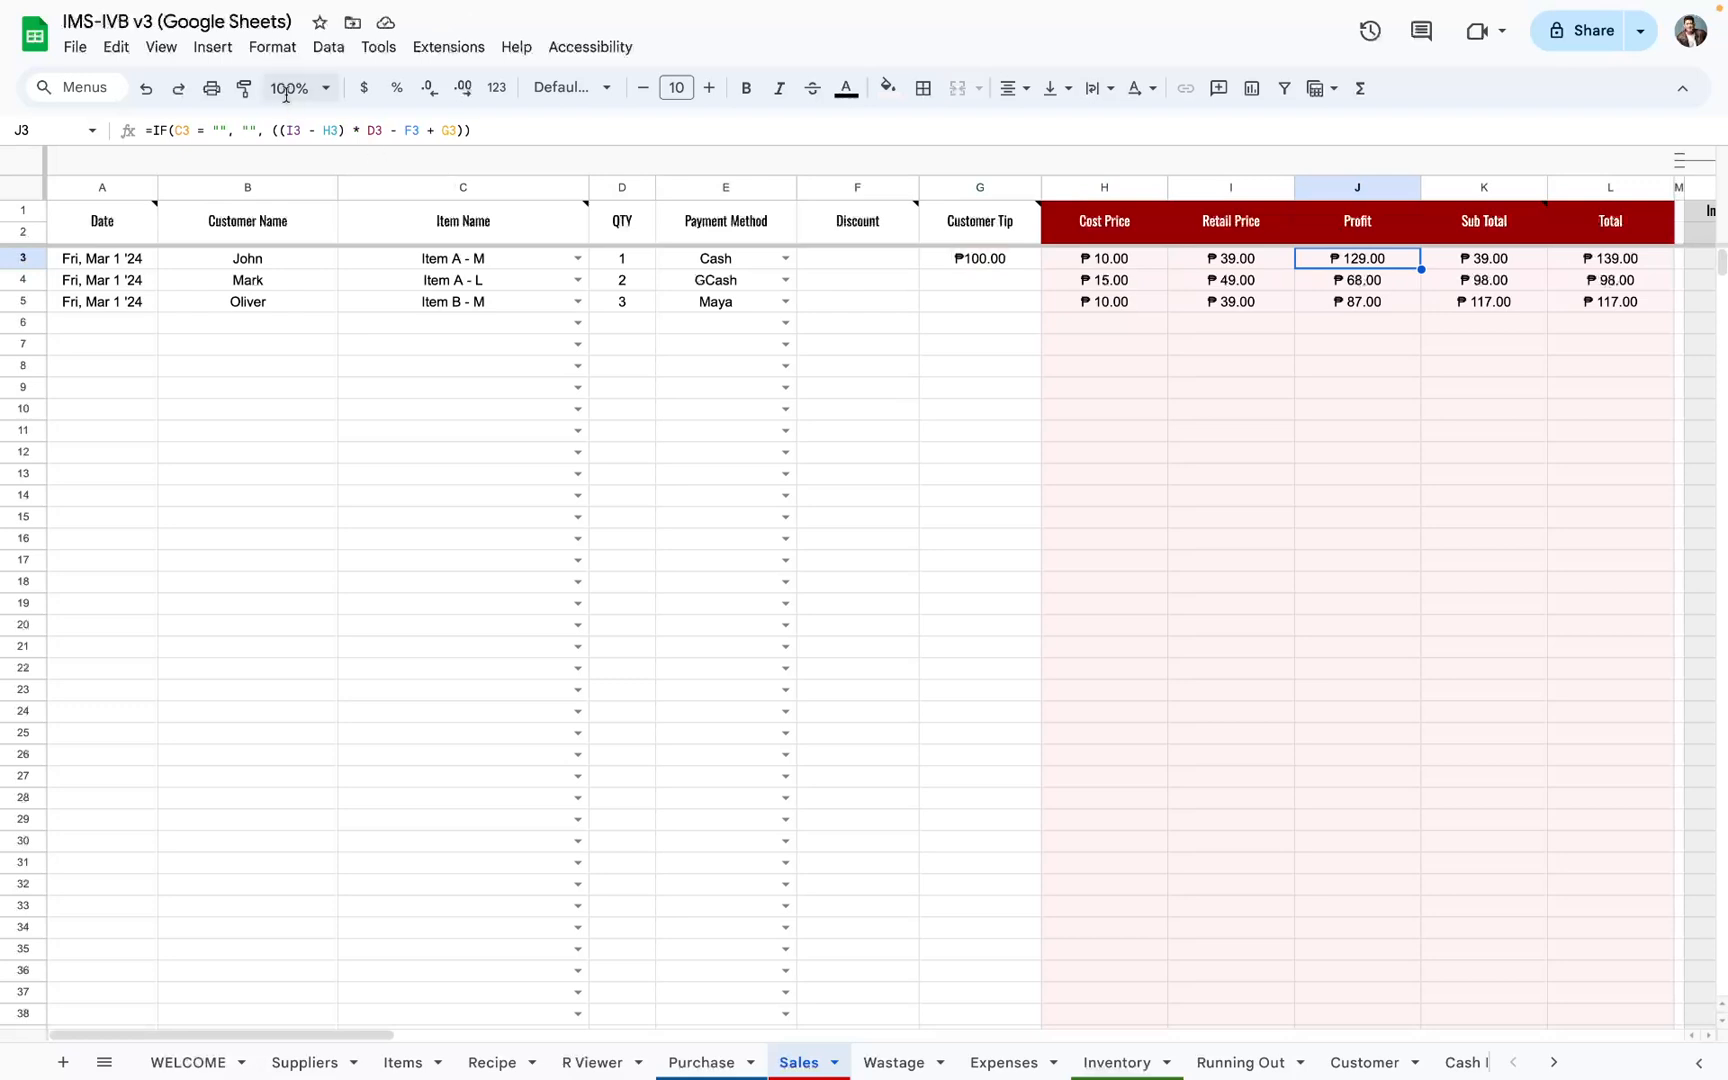
left_click(455, 128)
left_click_drag(455, 128, 427, 131)
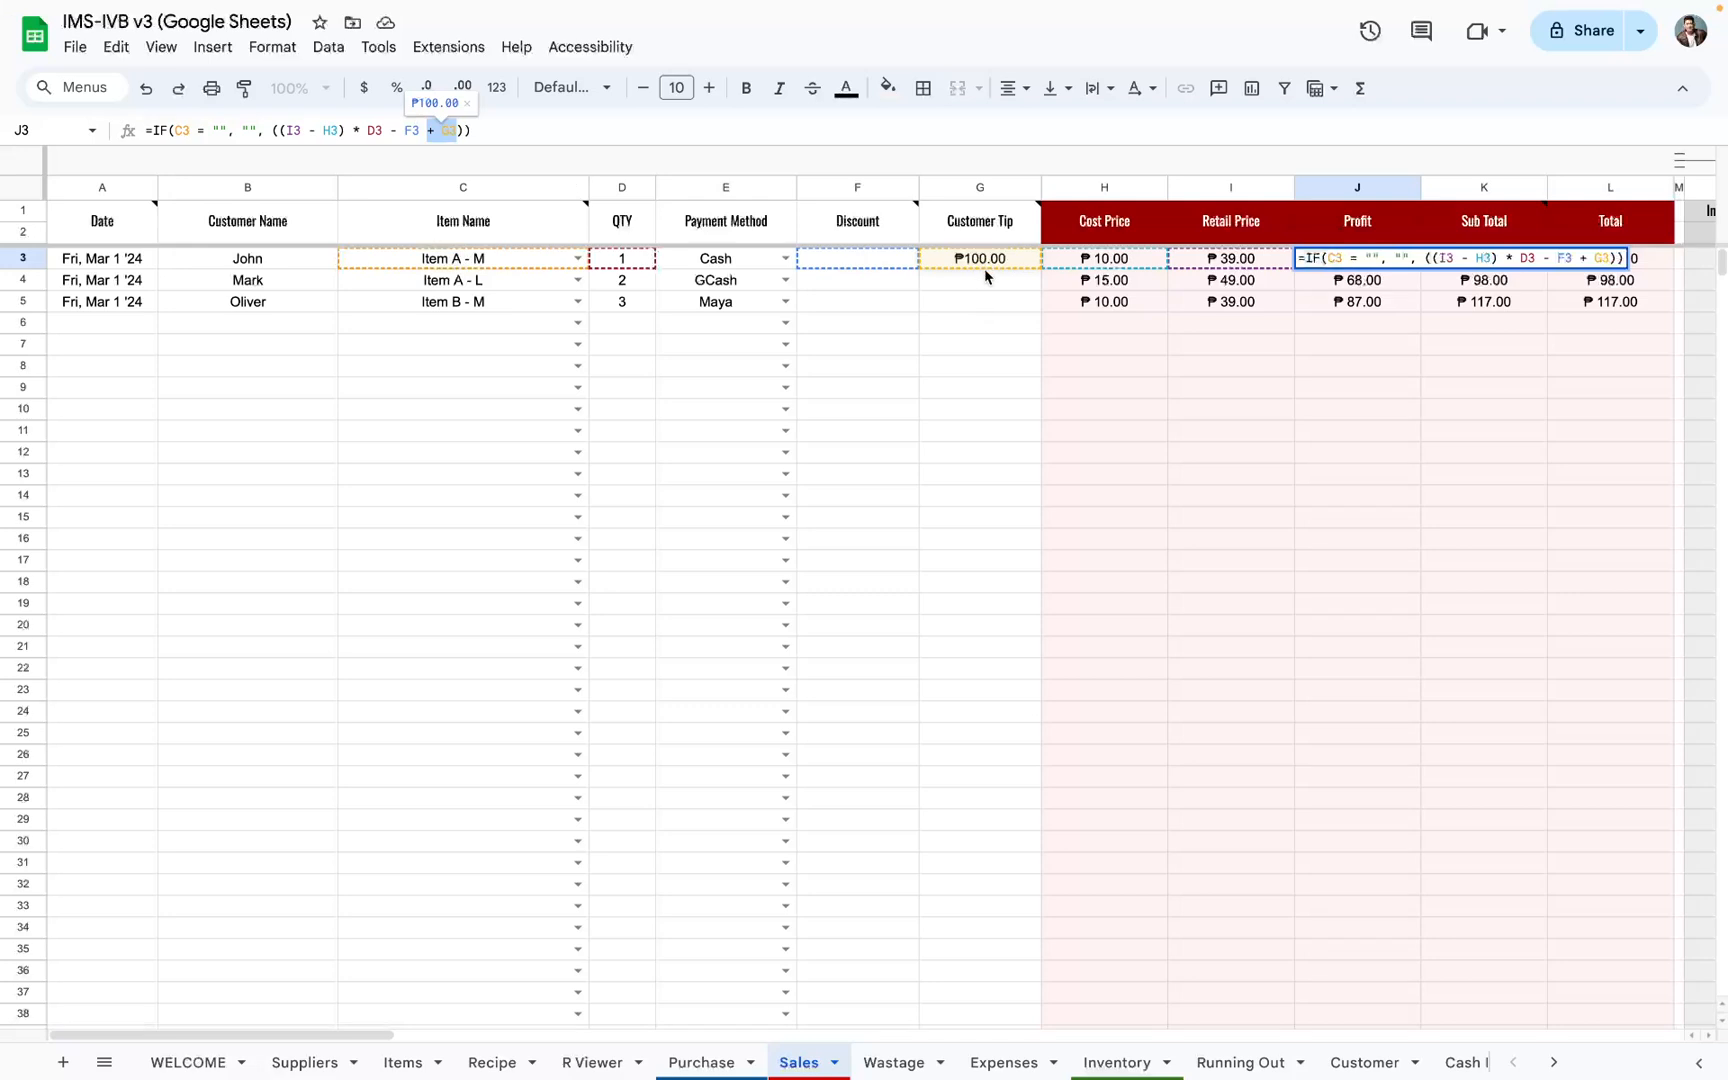
key("Escape")
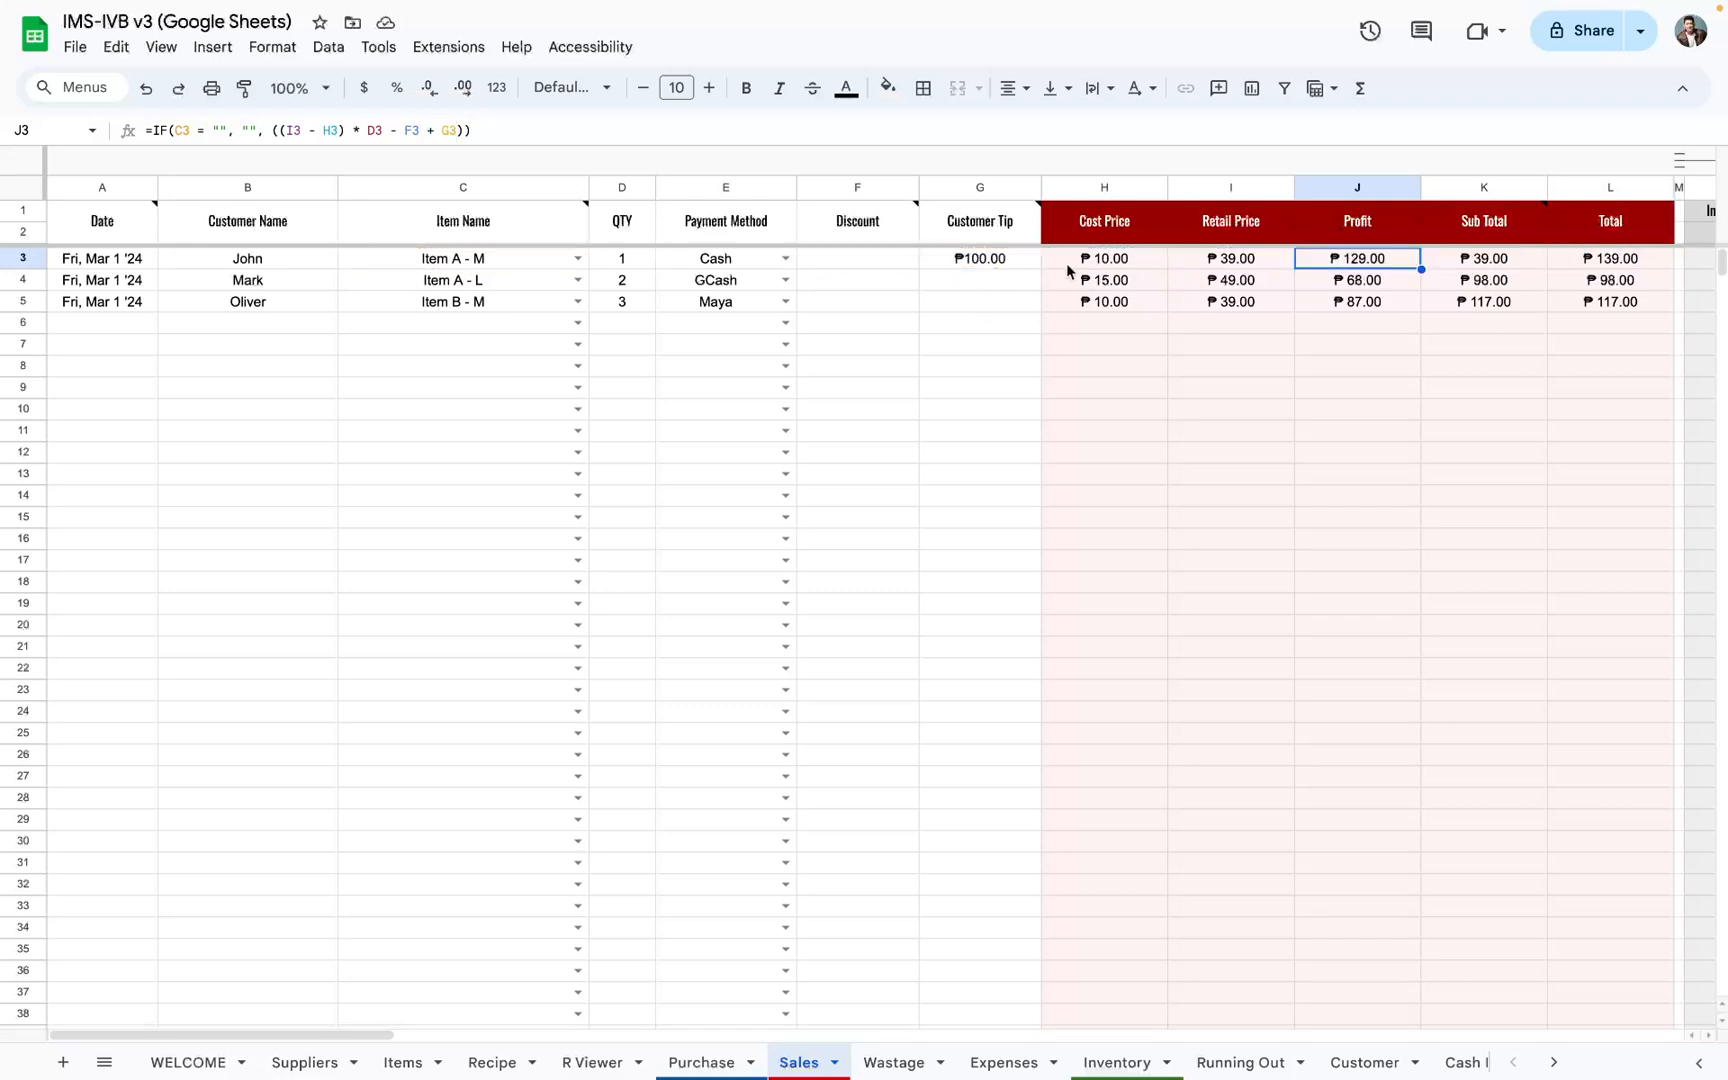
Step: Clear the test customer tip from G3
left_click(1016, 262)
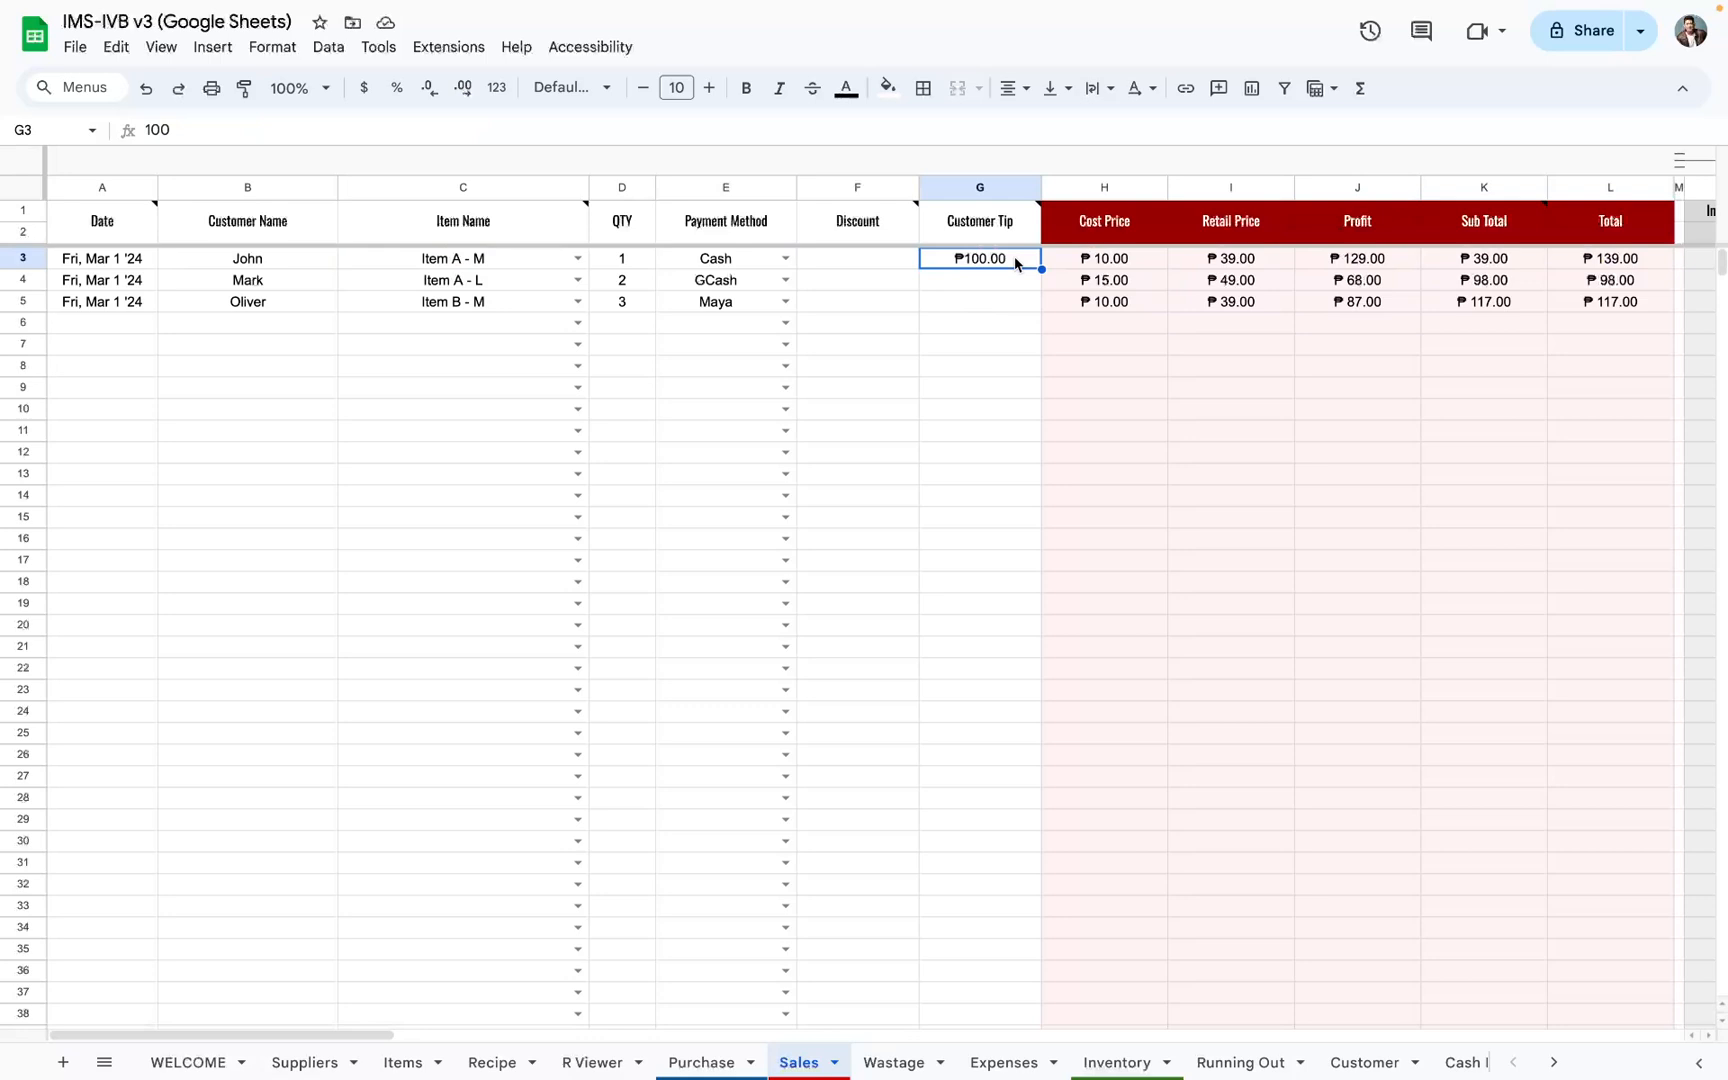
key("Delete")
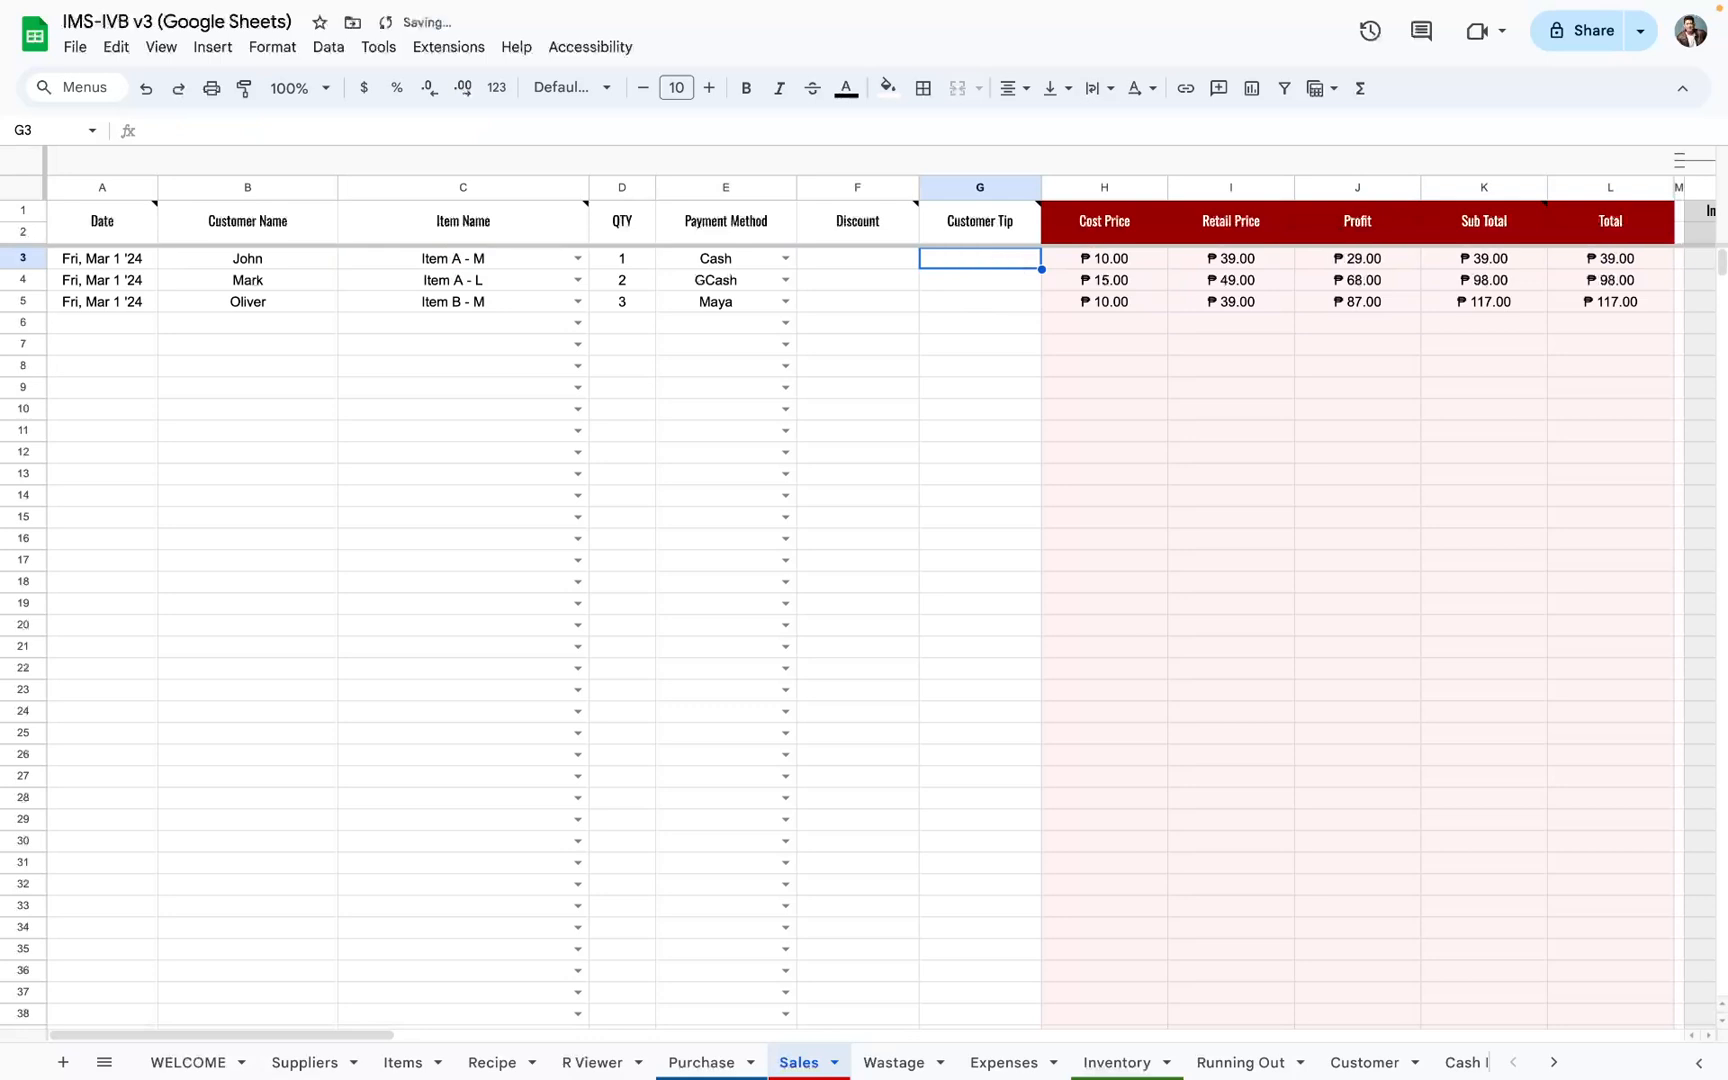
scroll(987, 716, "right", 2)
scroll(960, 800, "left", 2)
Step: Record Ingredient 4 with a quantity of 10 in row 3 of the Wastage sheet, dated 3/5/2024
left_click(894, 1062)
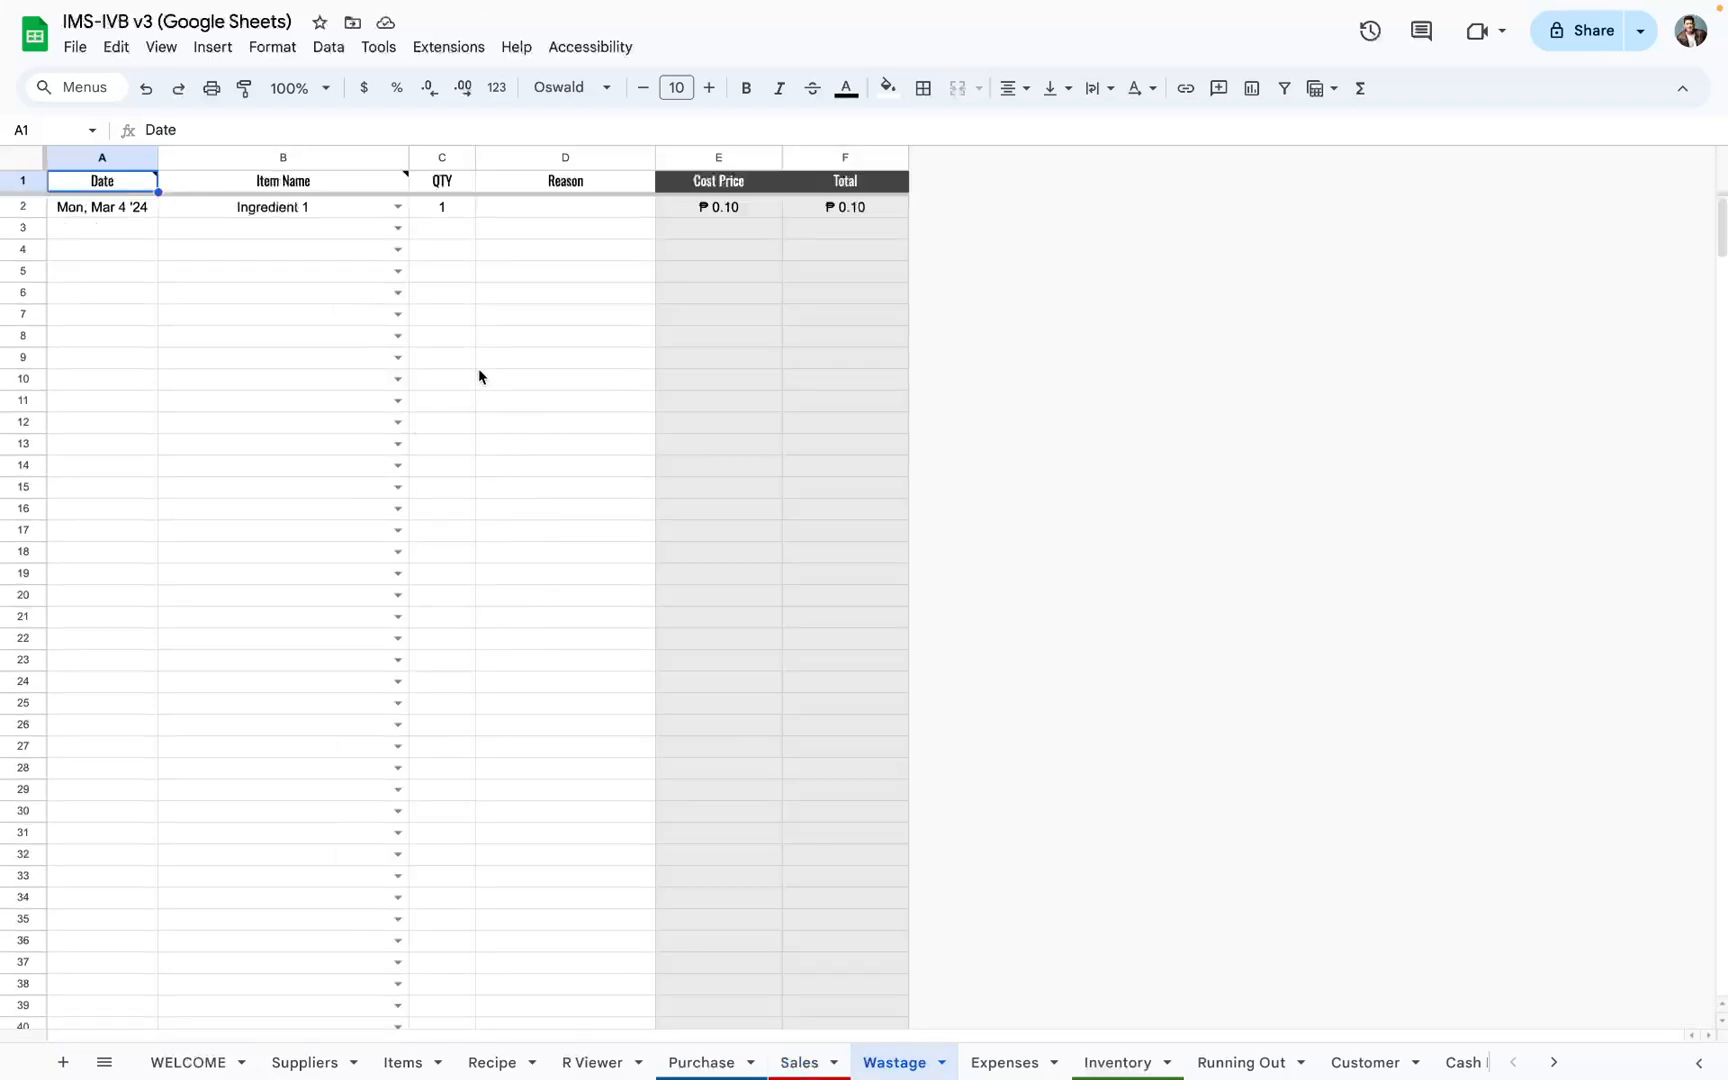
left_click(397, 229)
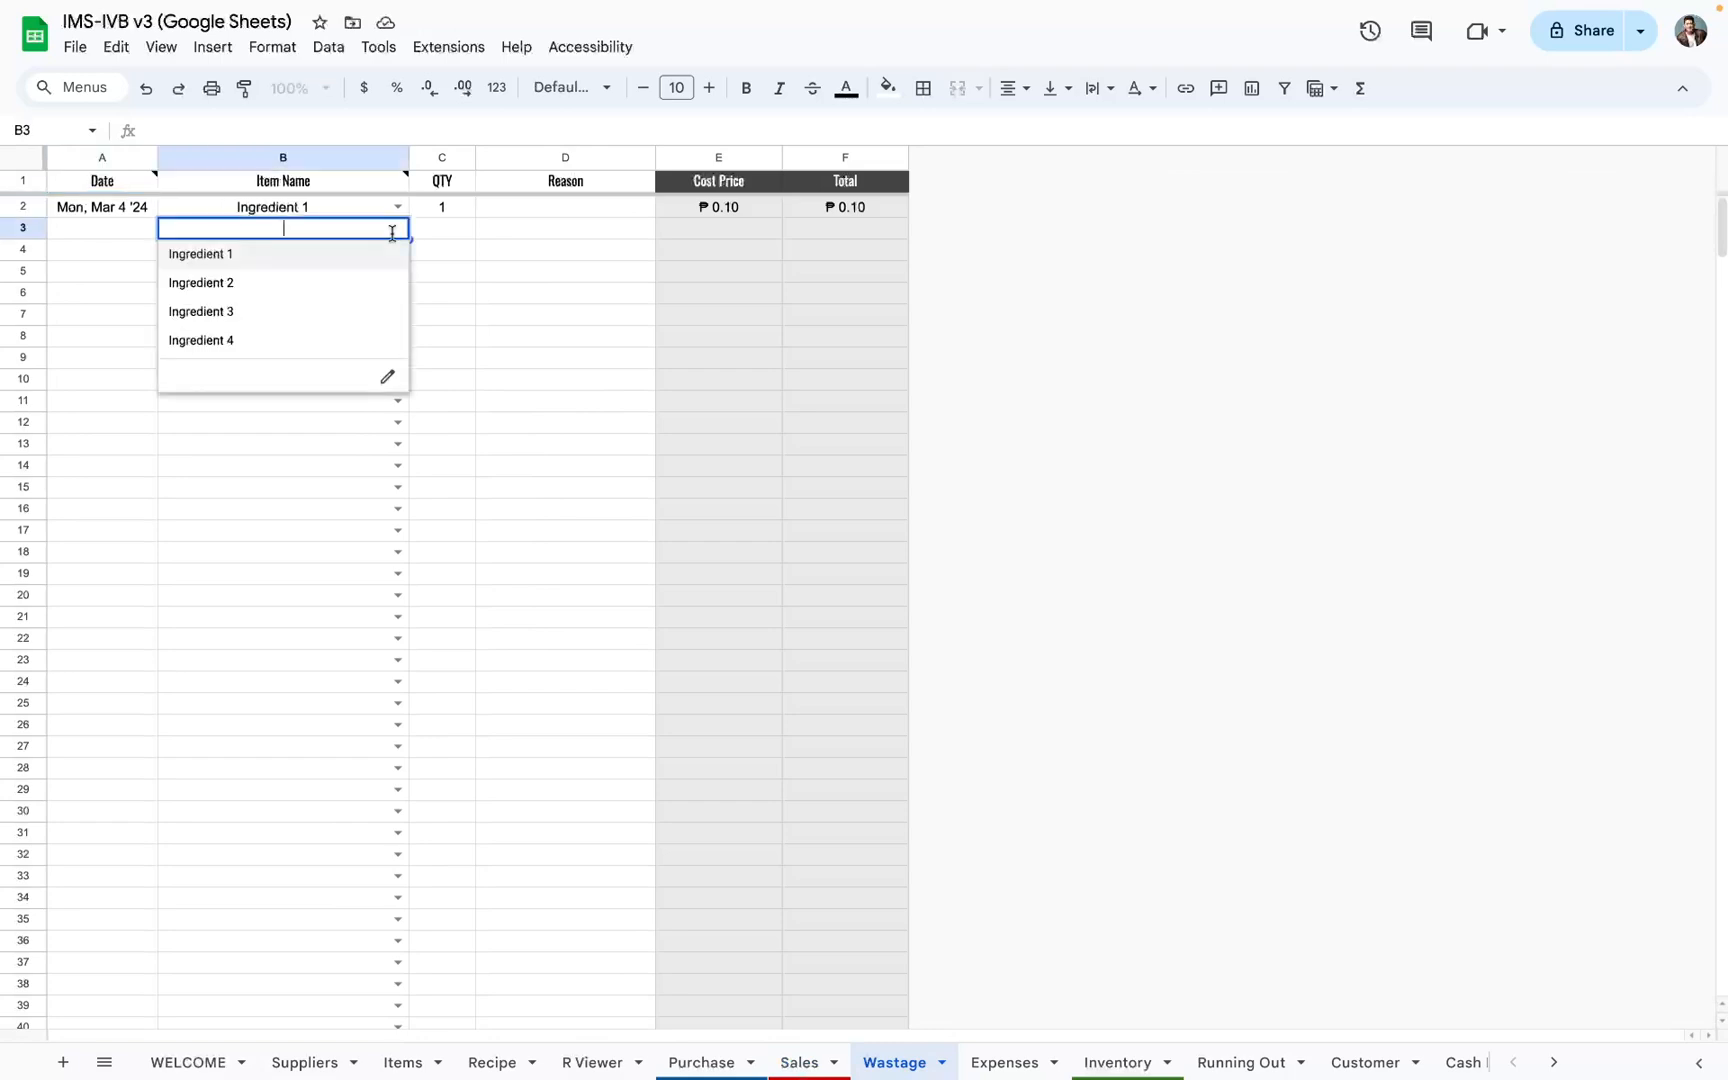
left_click(360, 345)
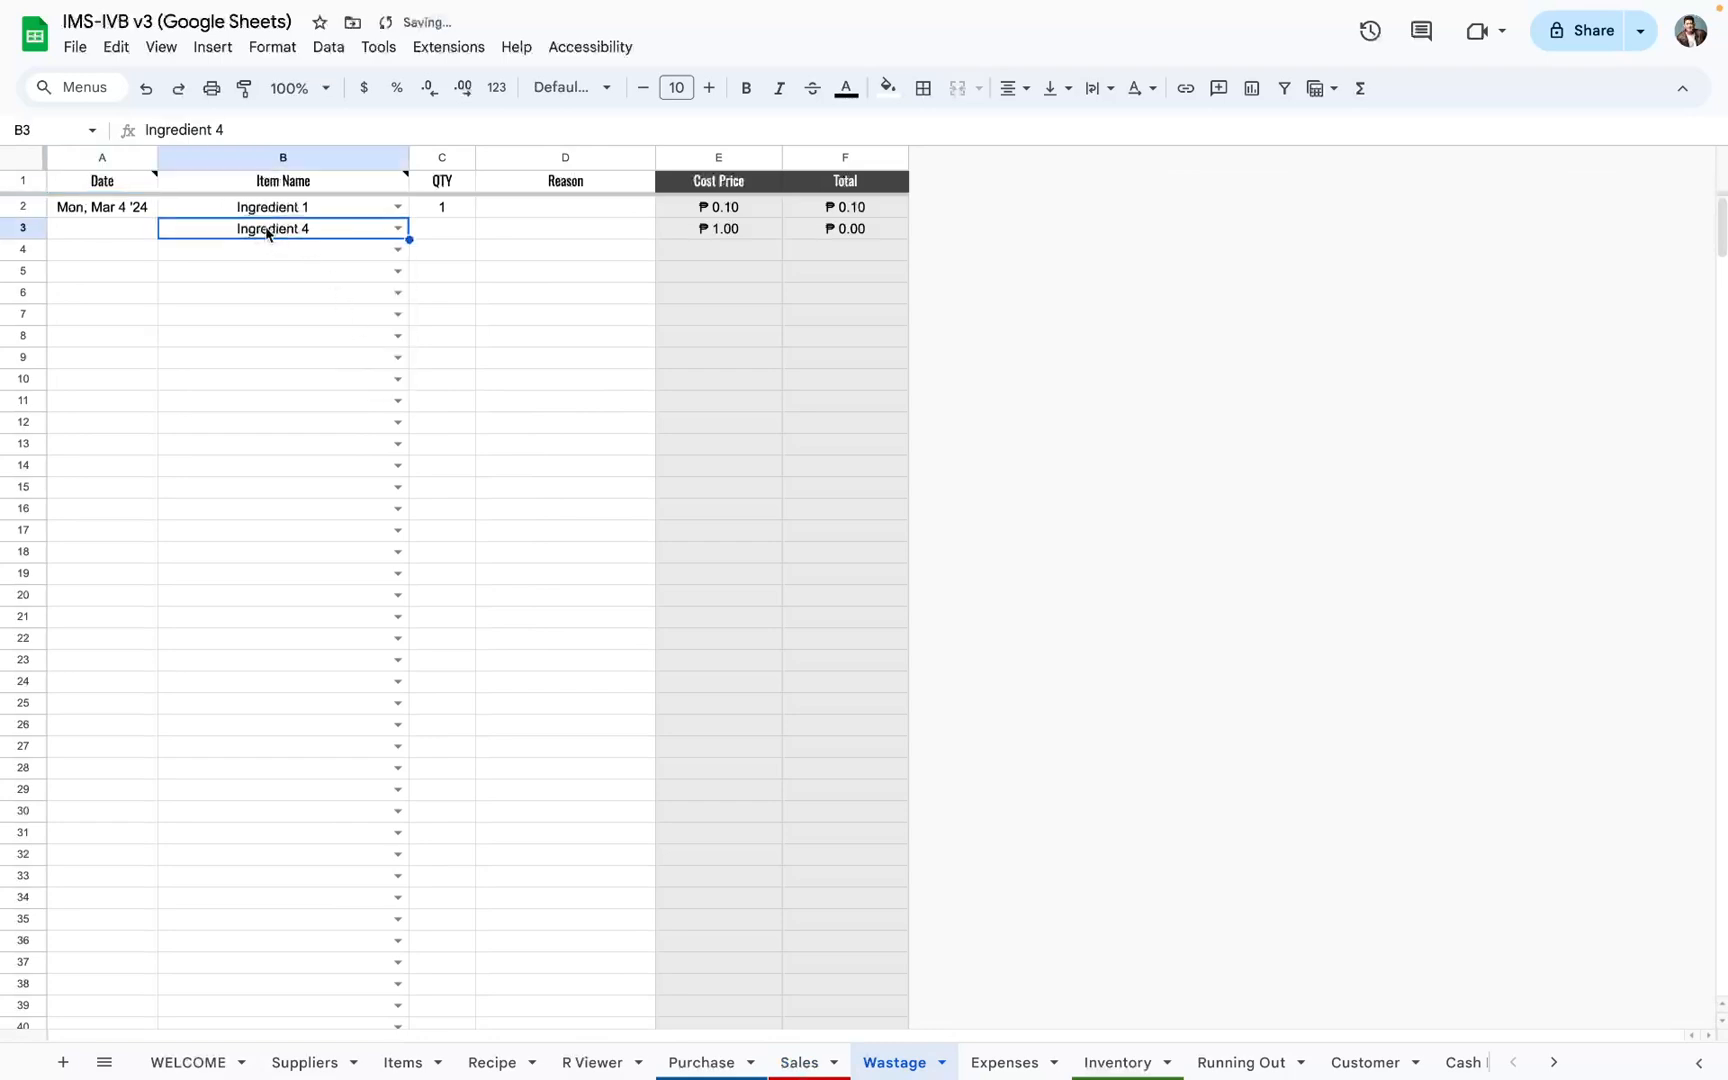
left_click(446, 232)
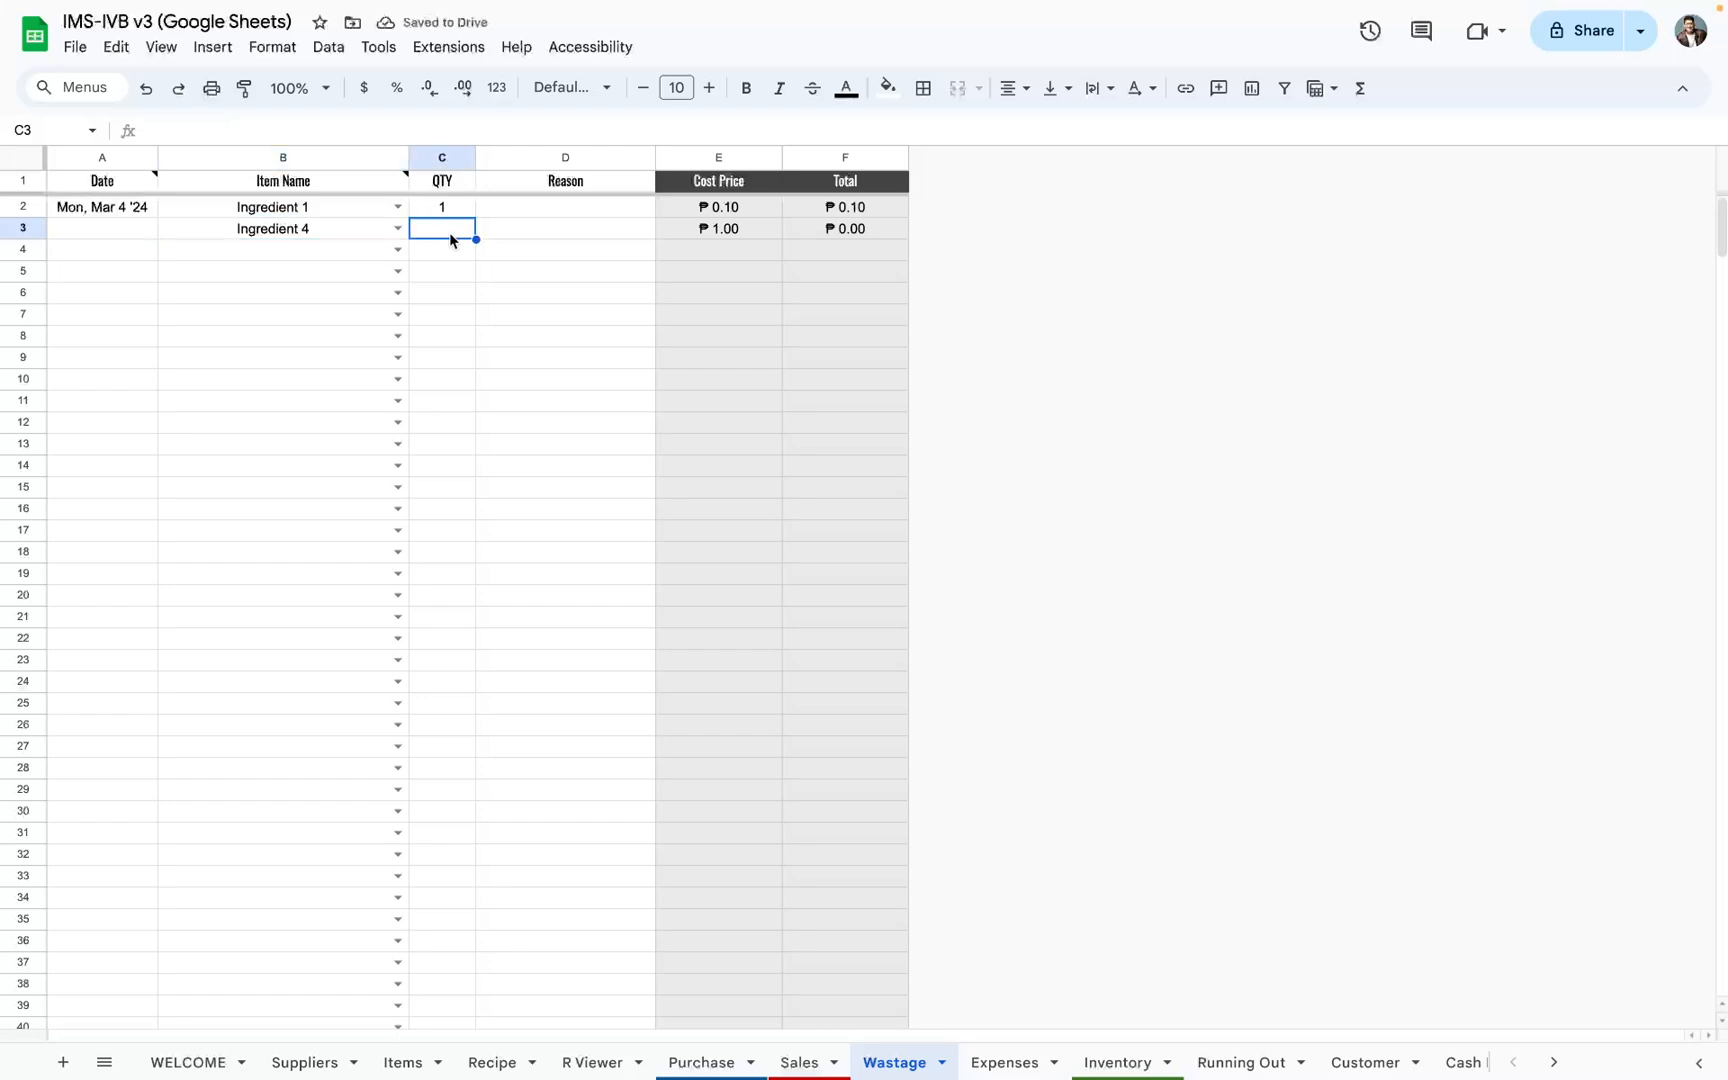
type("10")
key("Return")
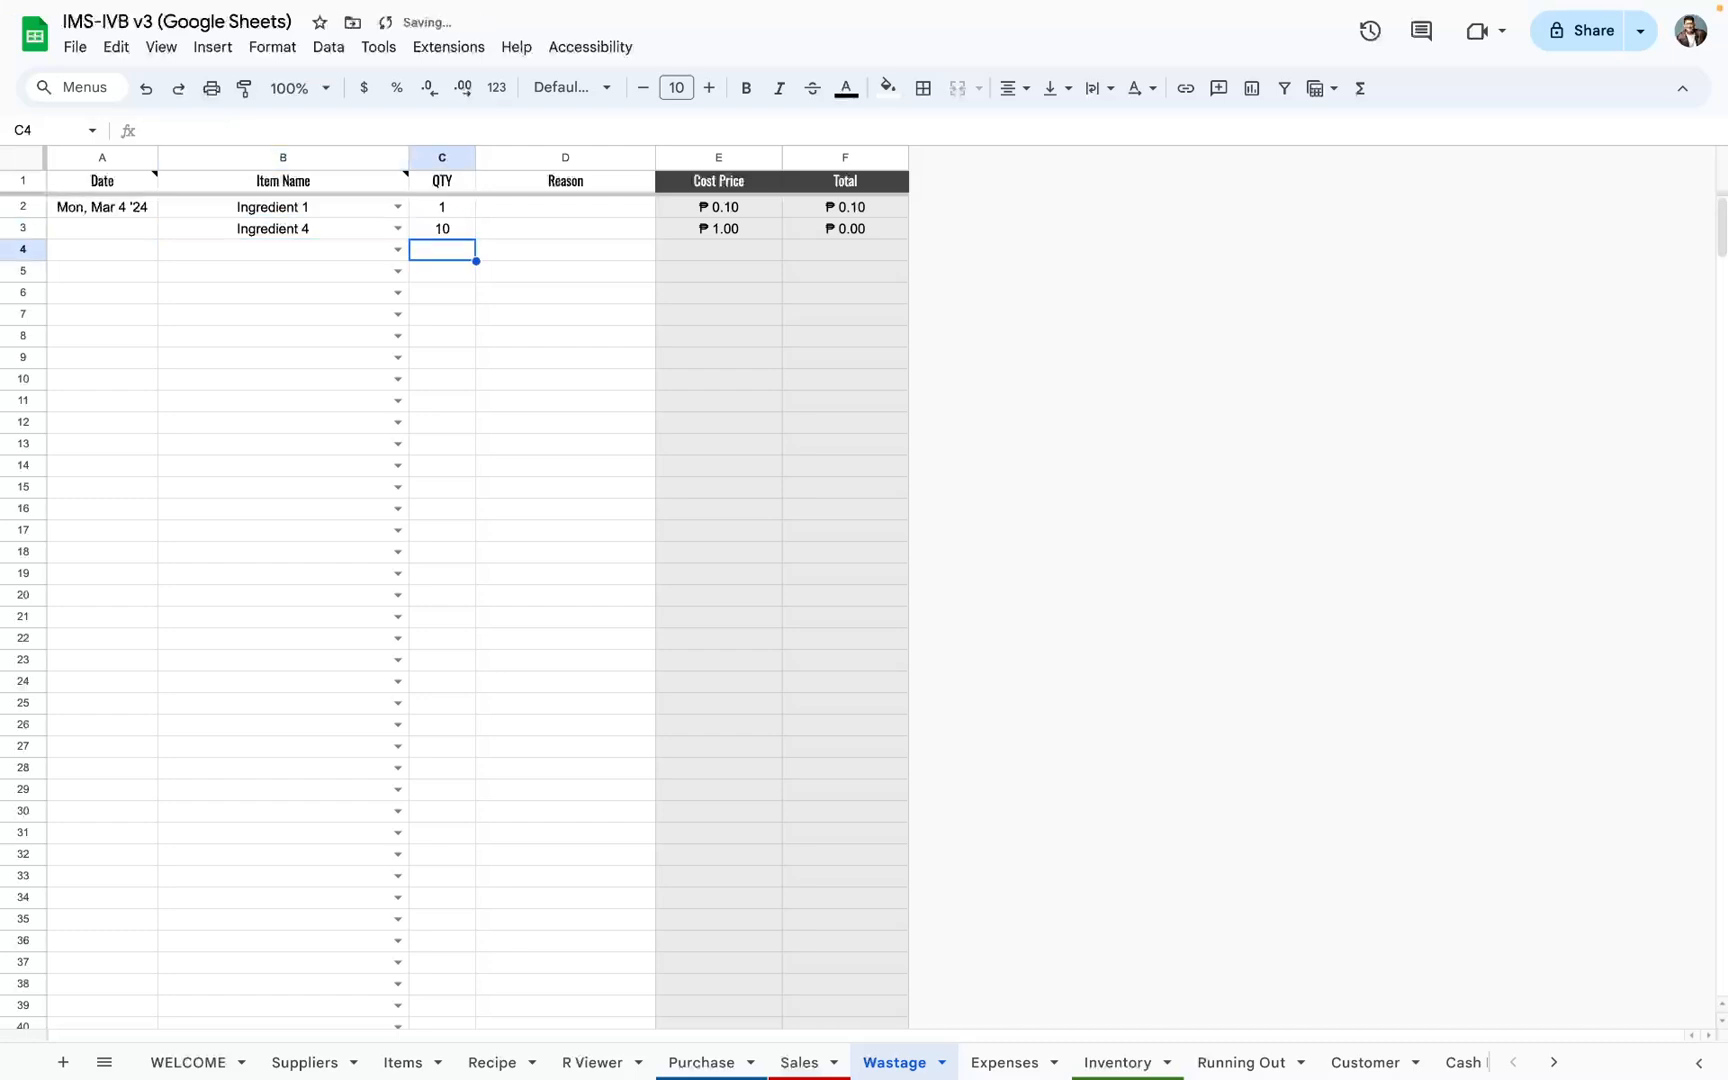
left_click(866, 236)
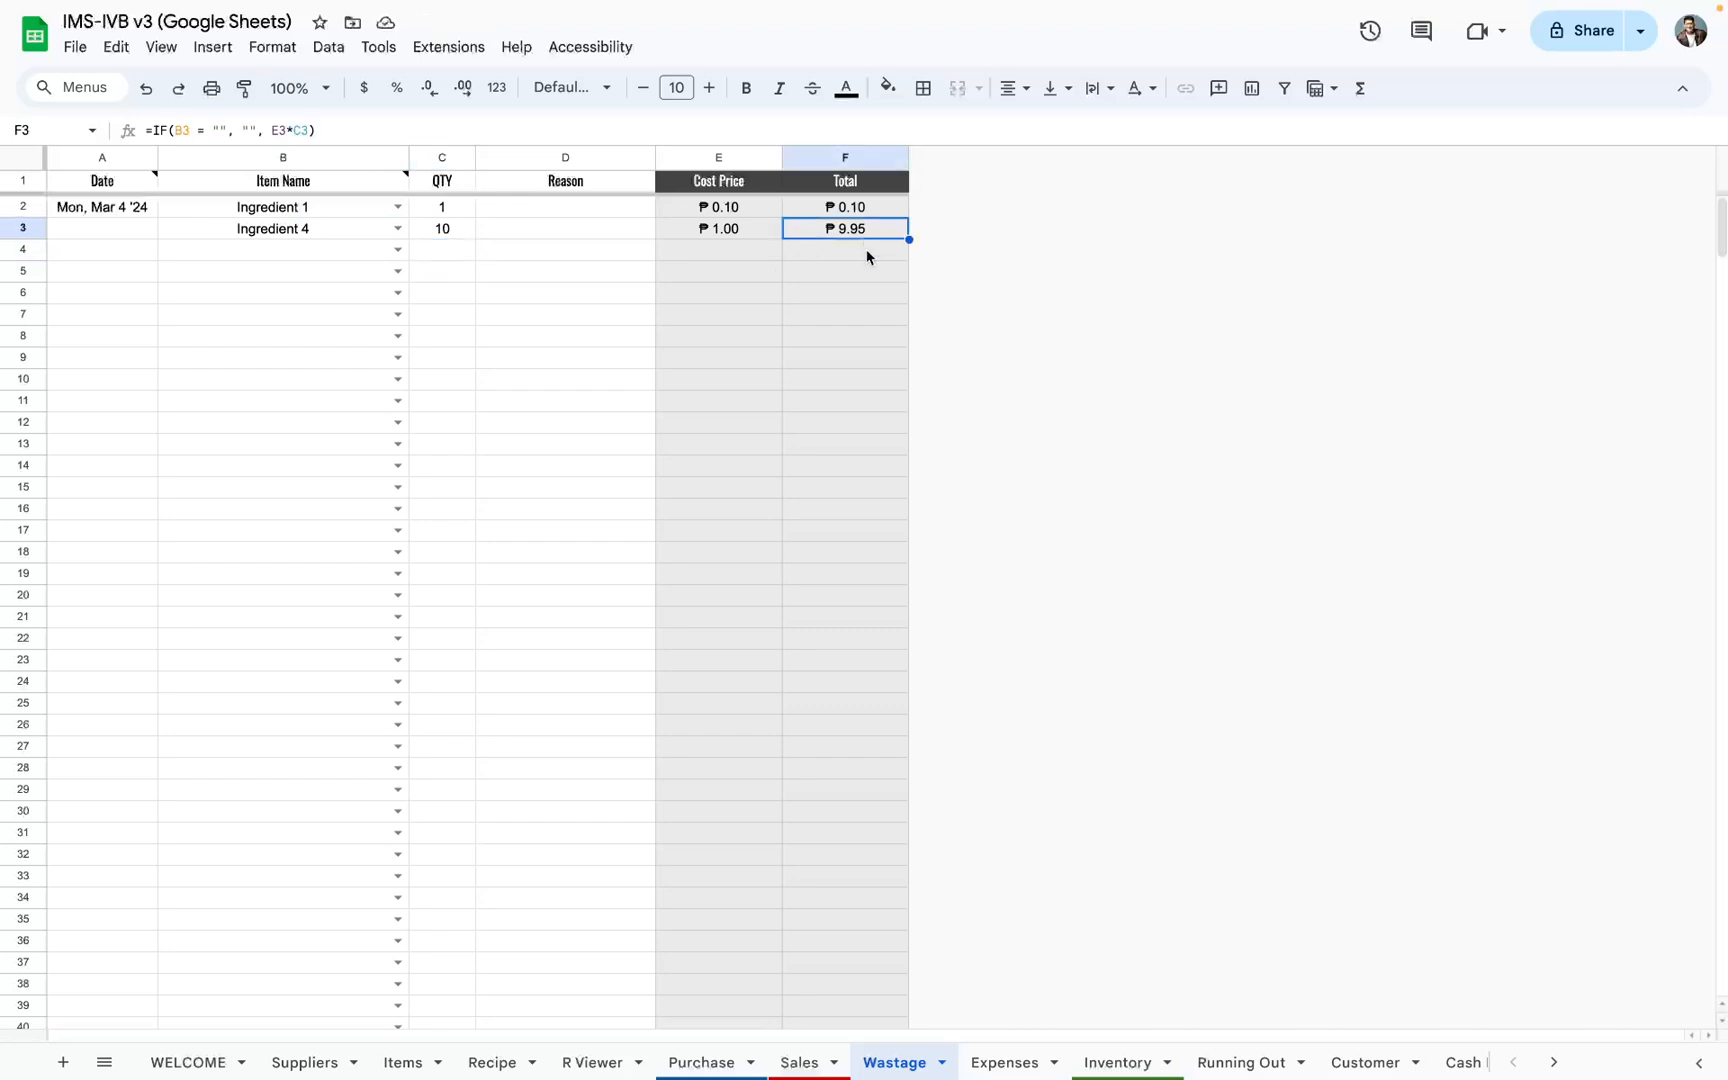
left_click(93, 238)
key("ctrl+semicolon")
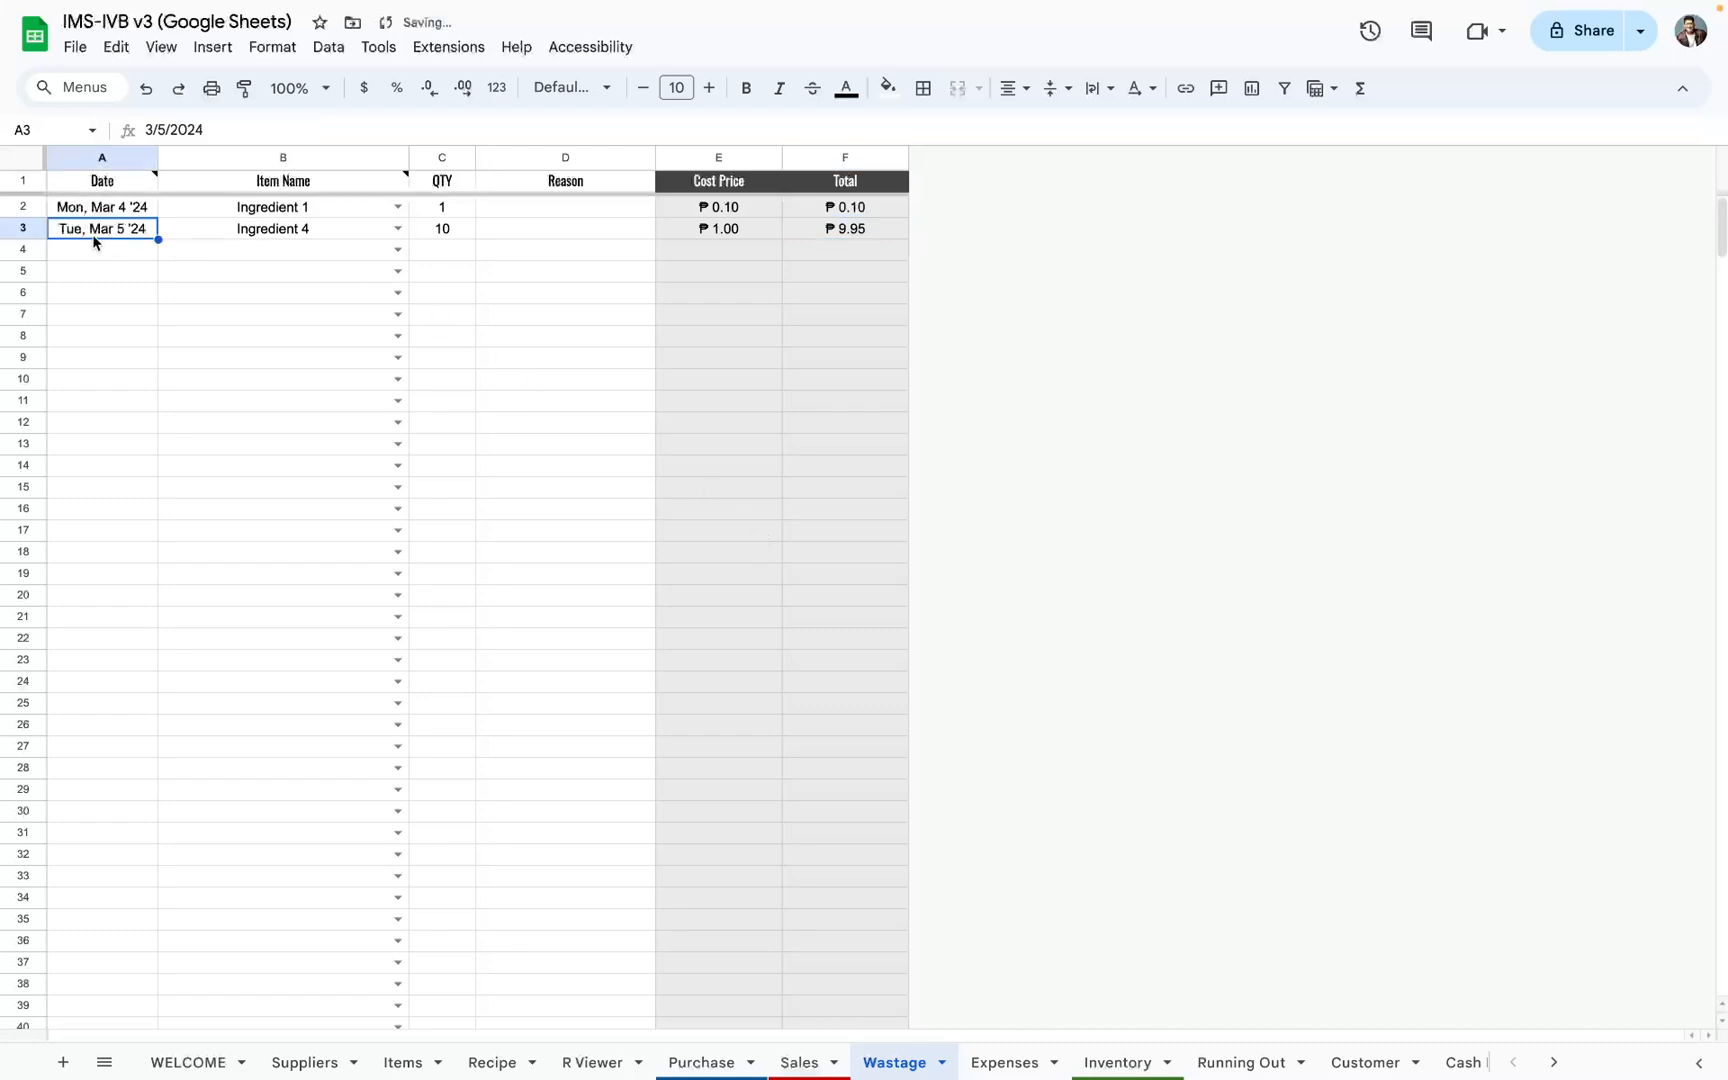
Step: Open the Expenses sheet and examine the Date, Description and Amount entries and the expenses chart
left_click(1012, 1056)
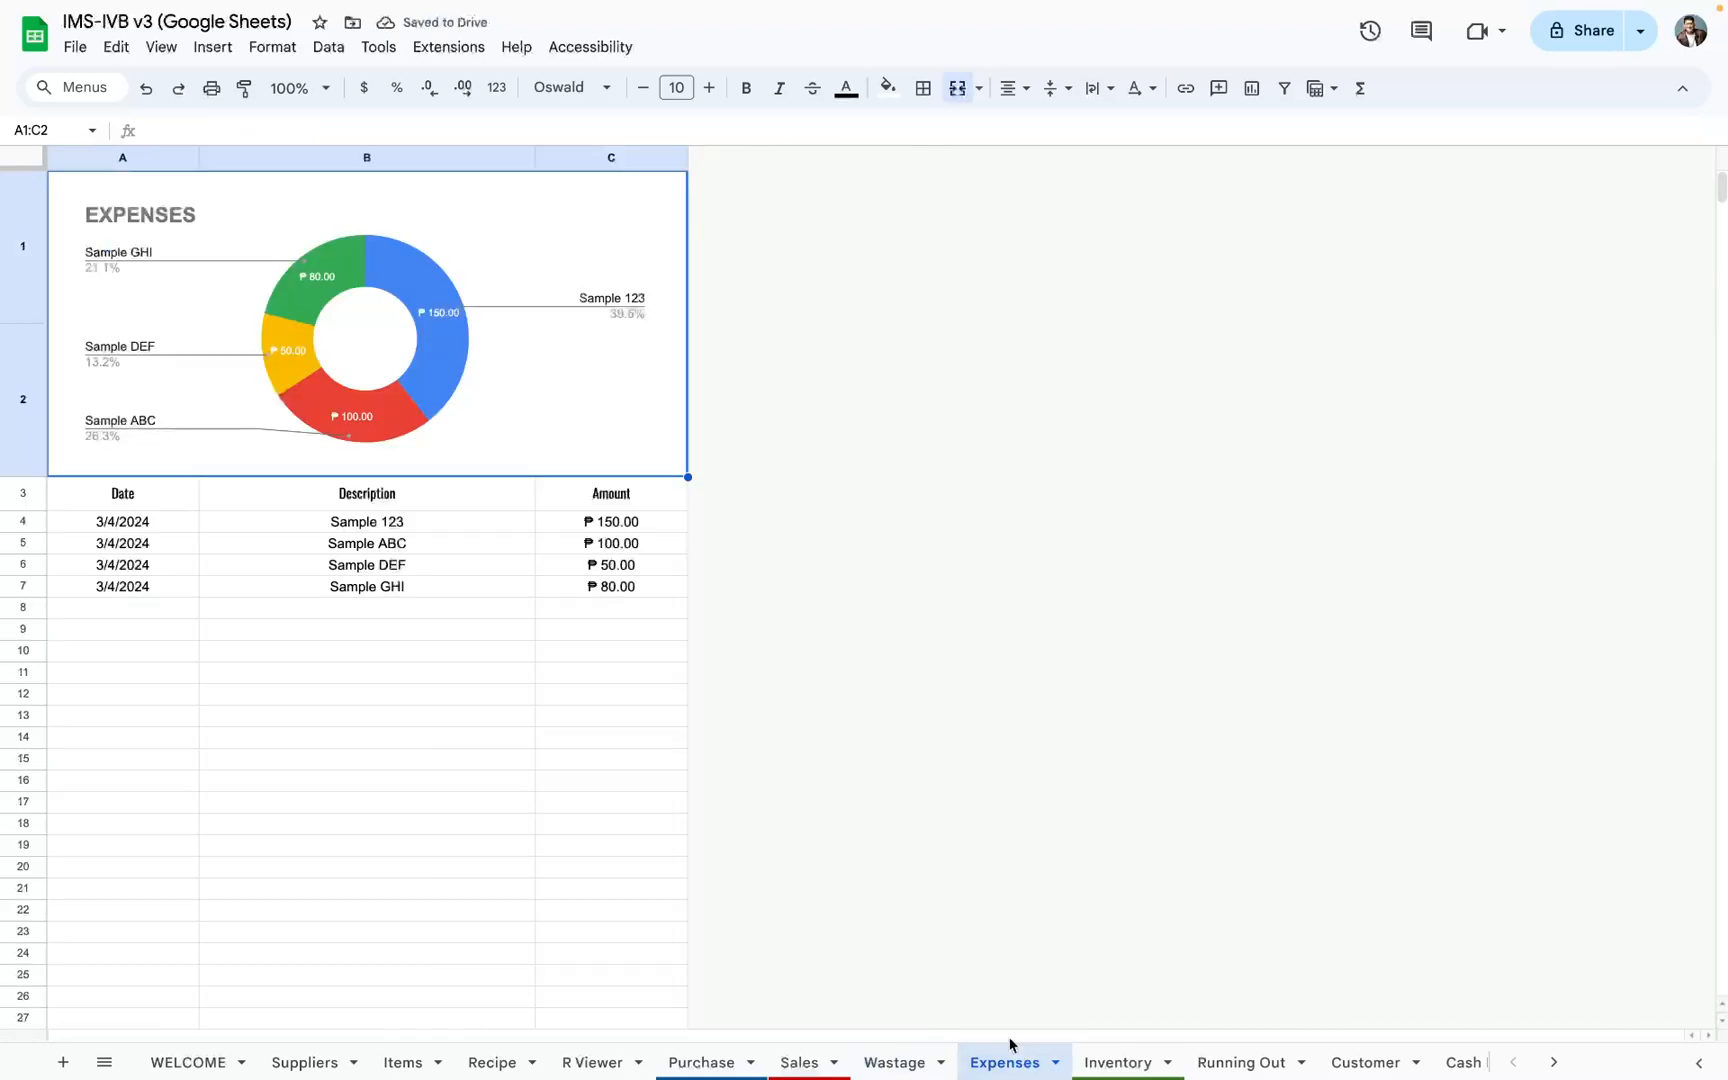
left_click_drag(130, 522, 590, 830)
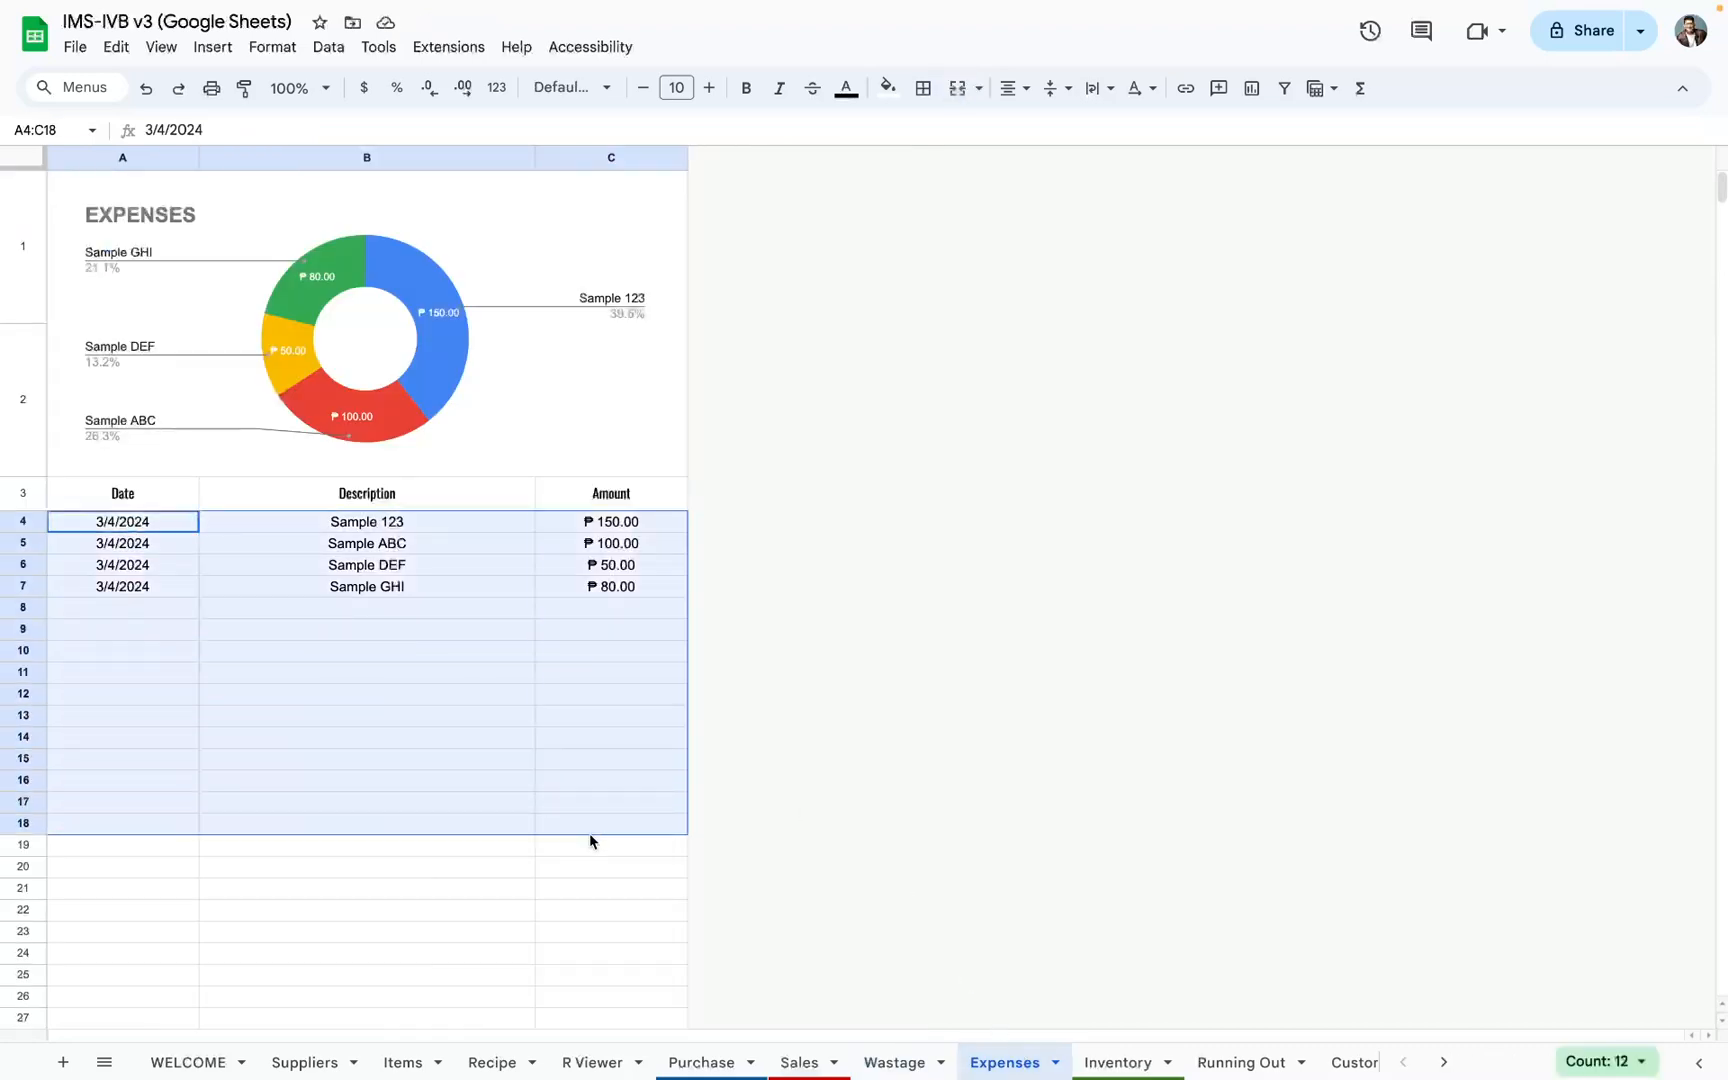
left_click(174, 335)
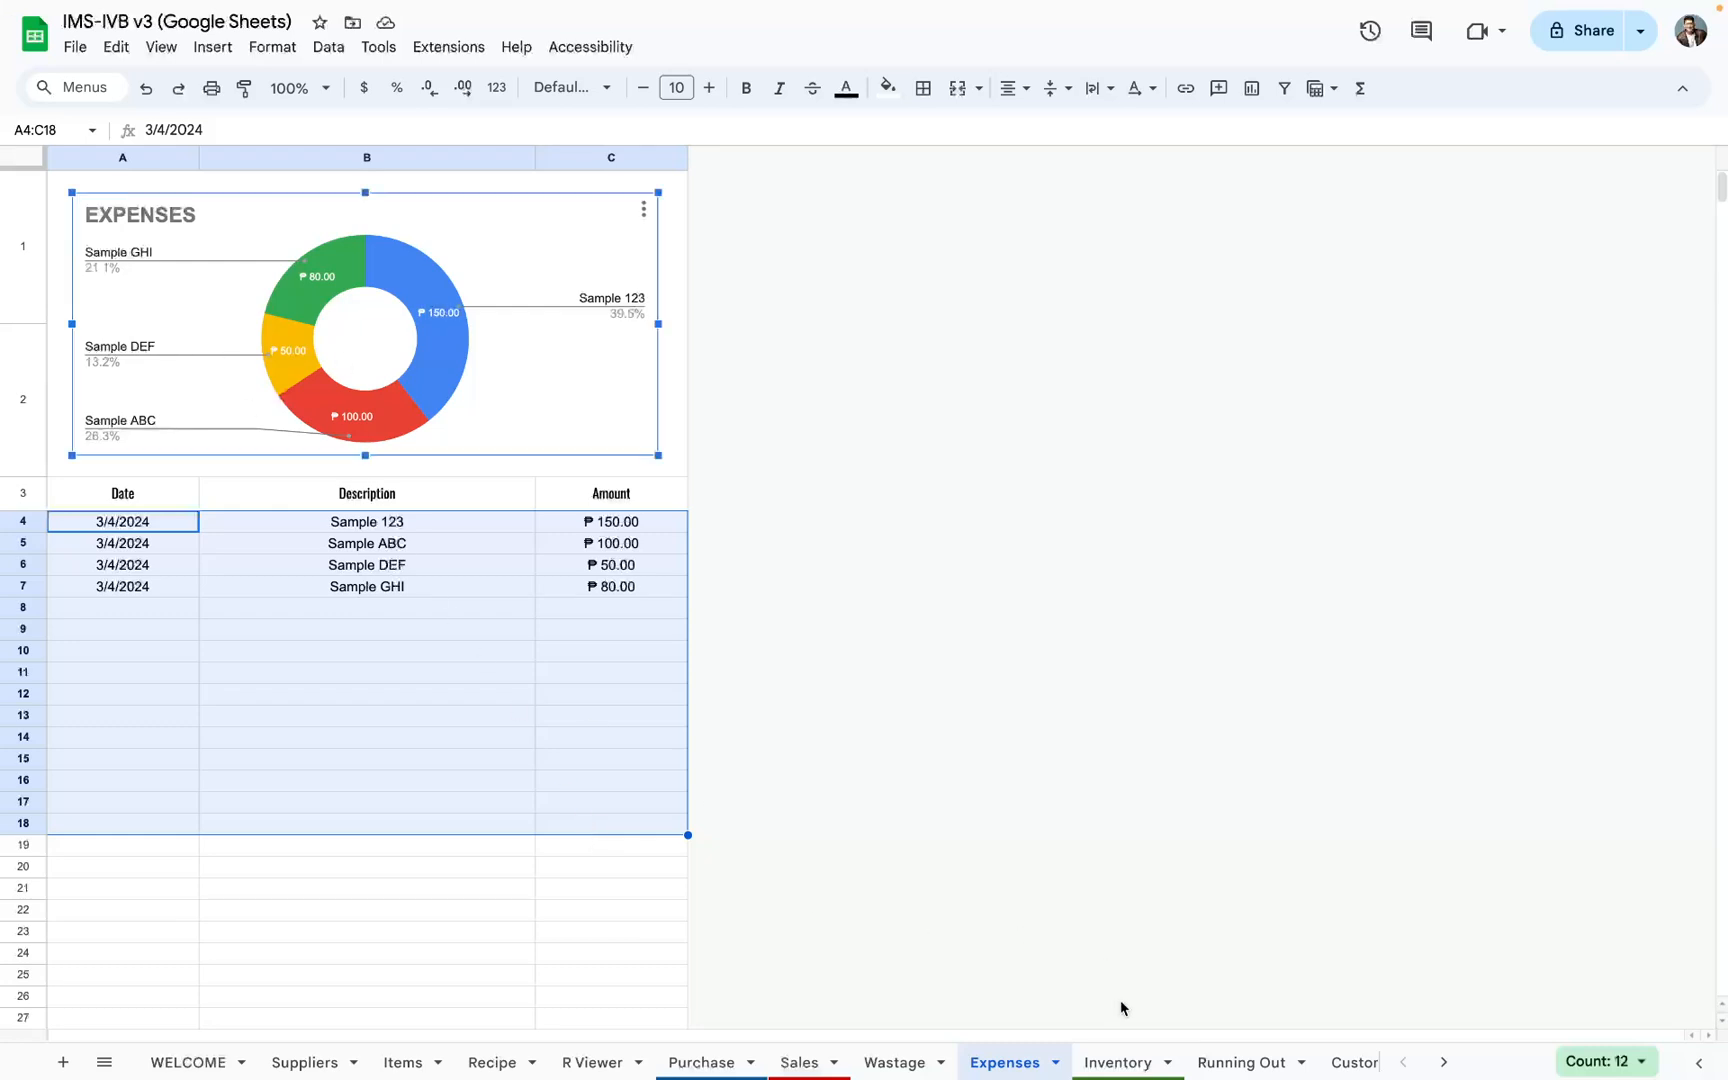
Step: Examine the ingredient, Purchased, Deducted, Wastage and Remaining Net Weight columns on the Inventory sheet
left_click(1136, 1056)
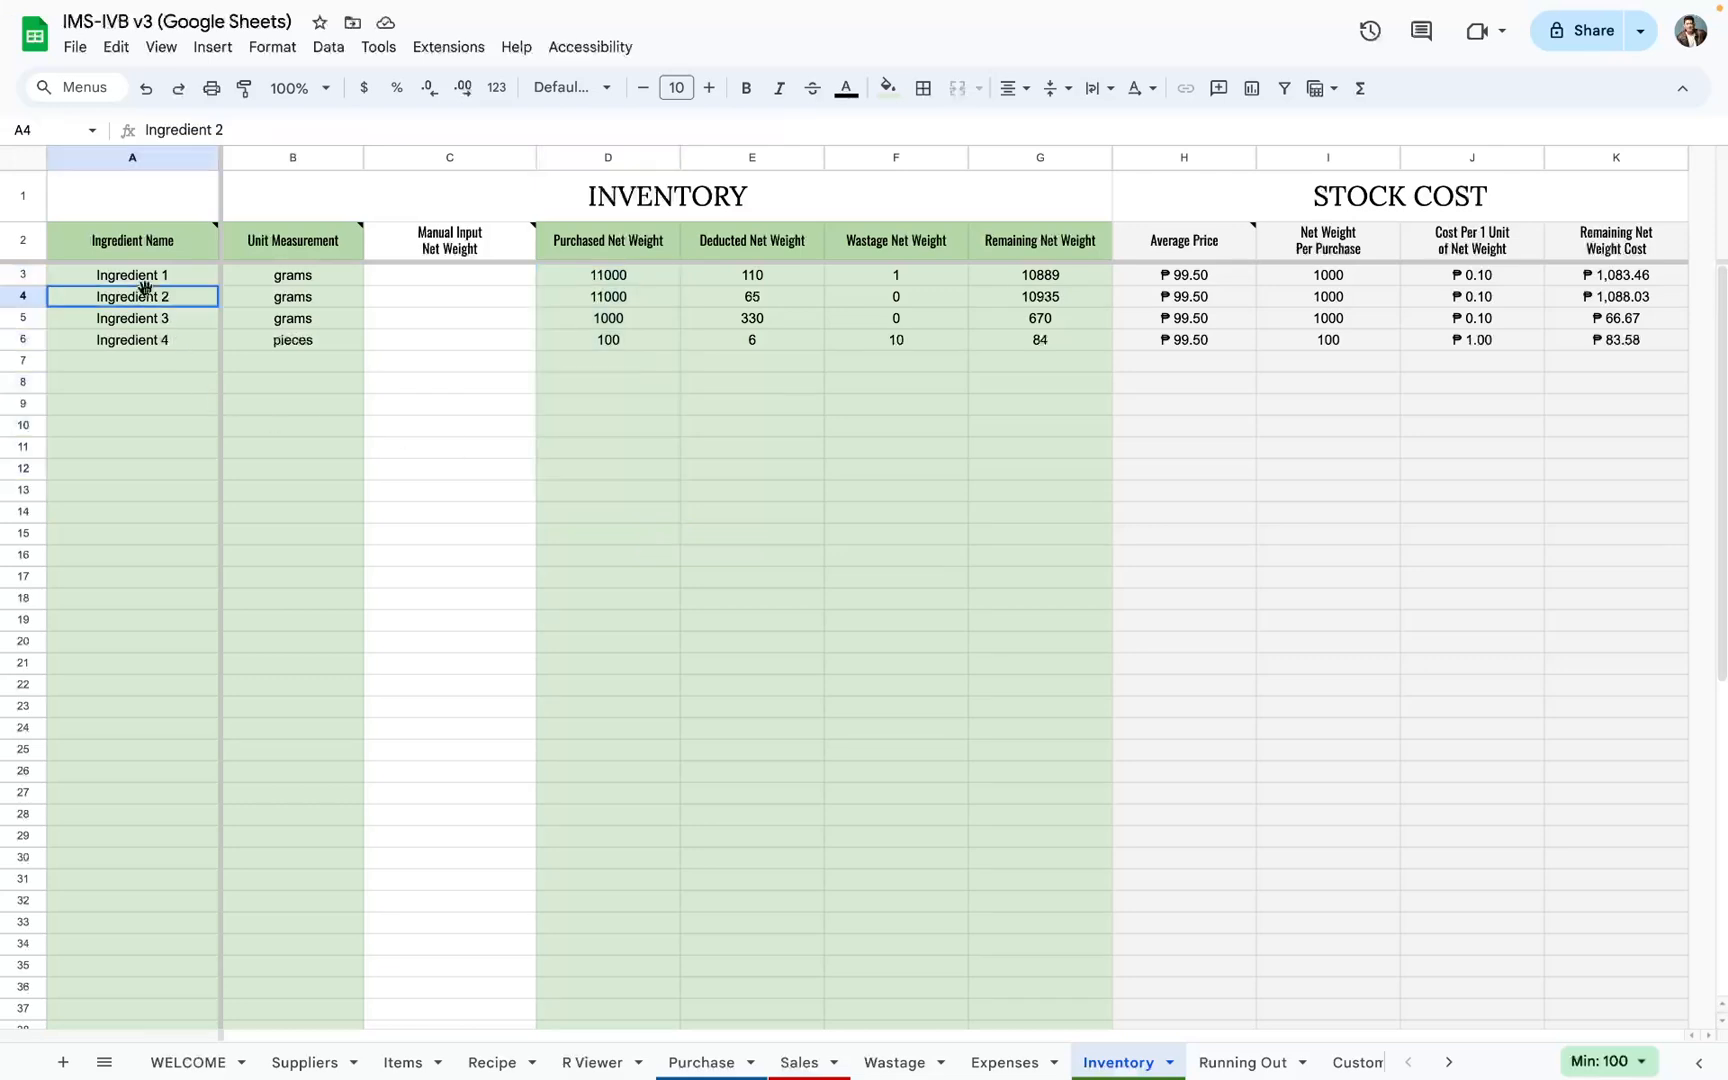
left_click_drag(143, 296, 360, 664)
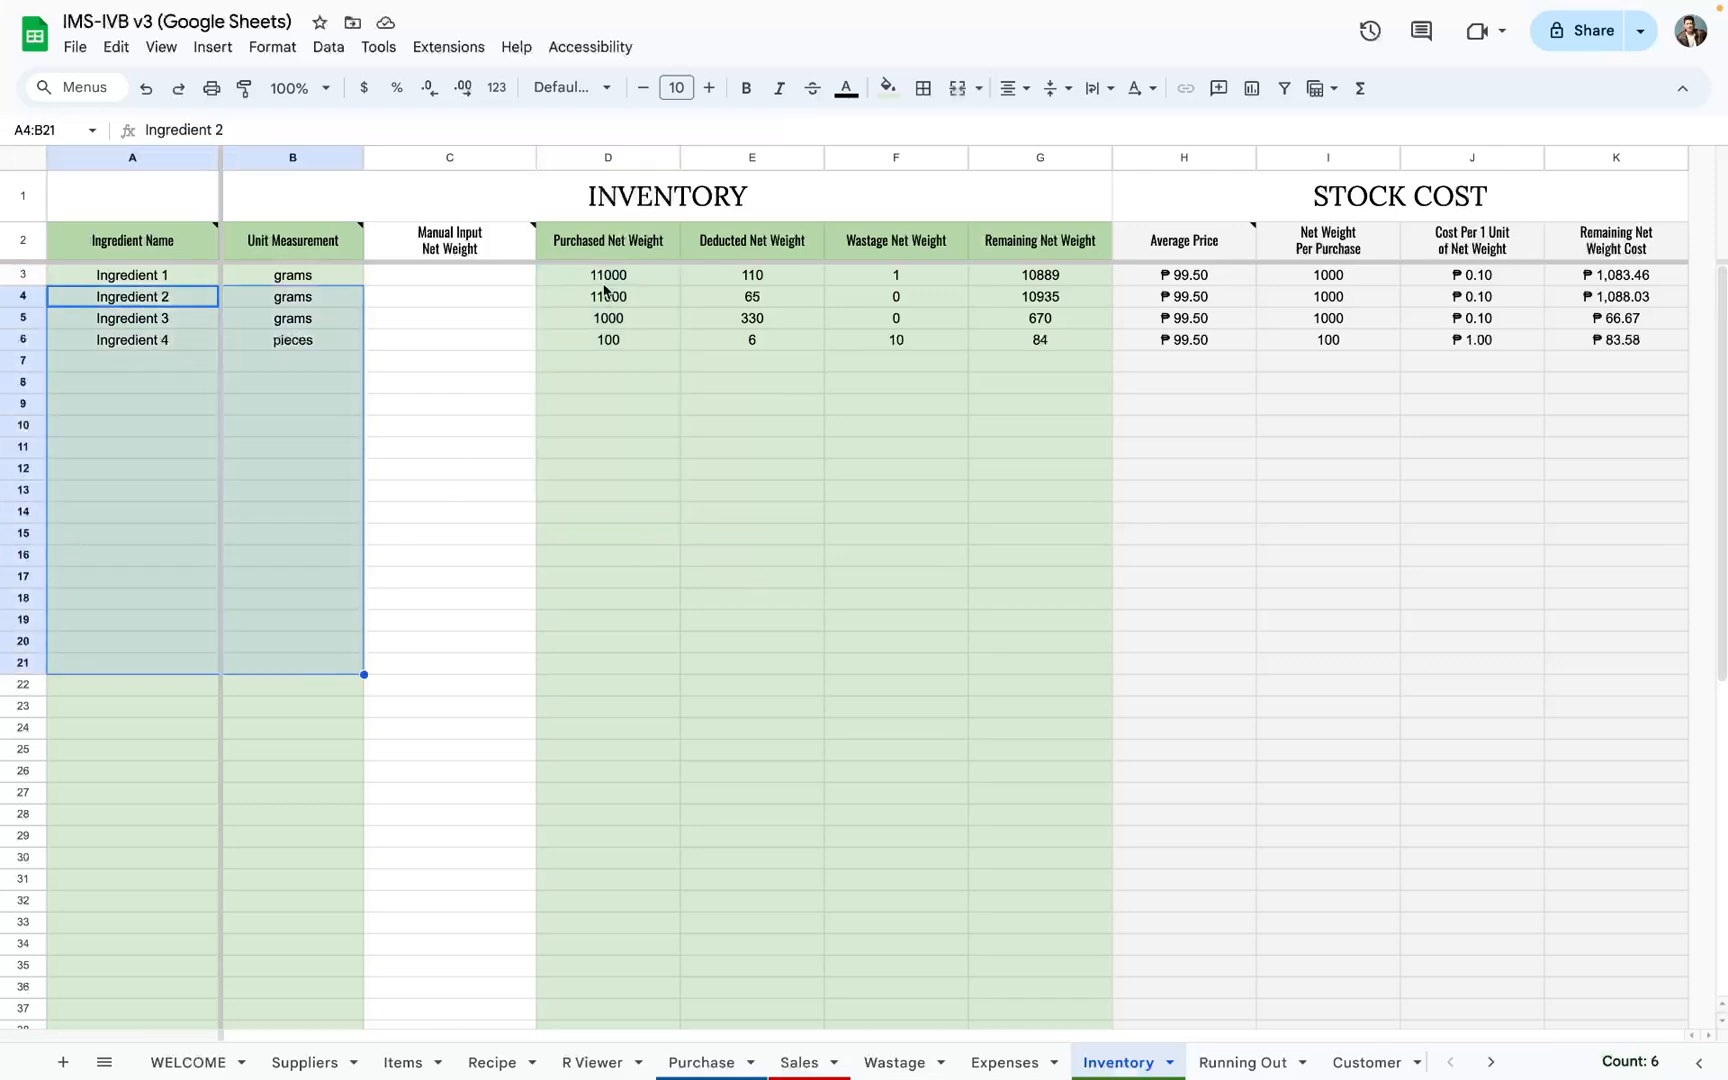
left_click_drag(602, 282, 620, 636)
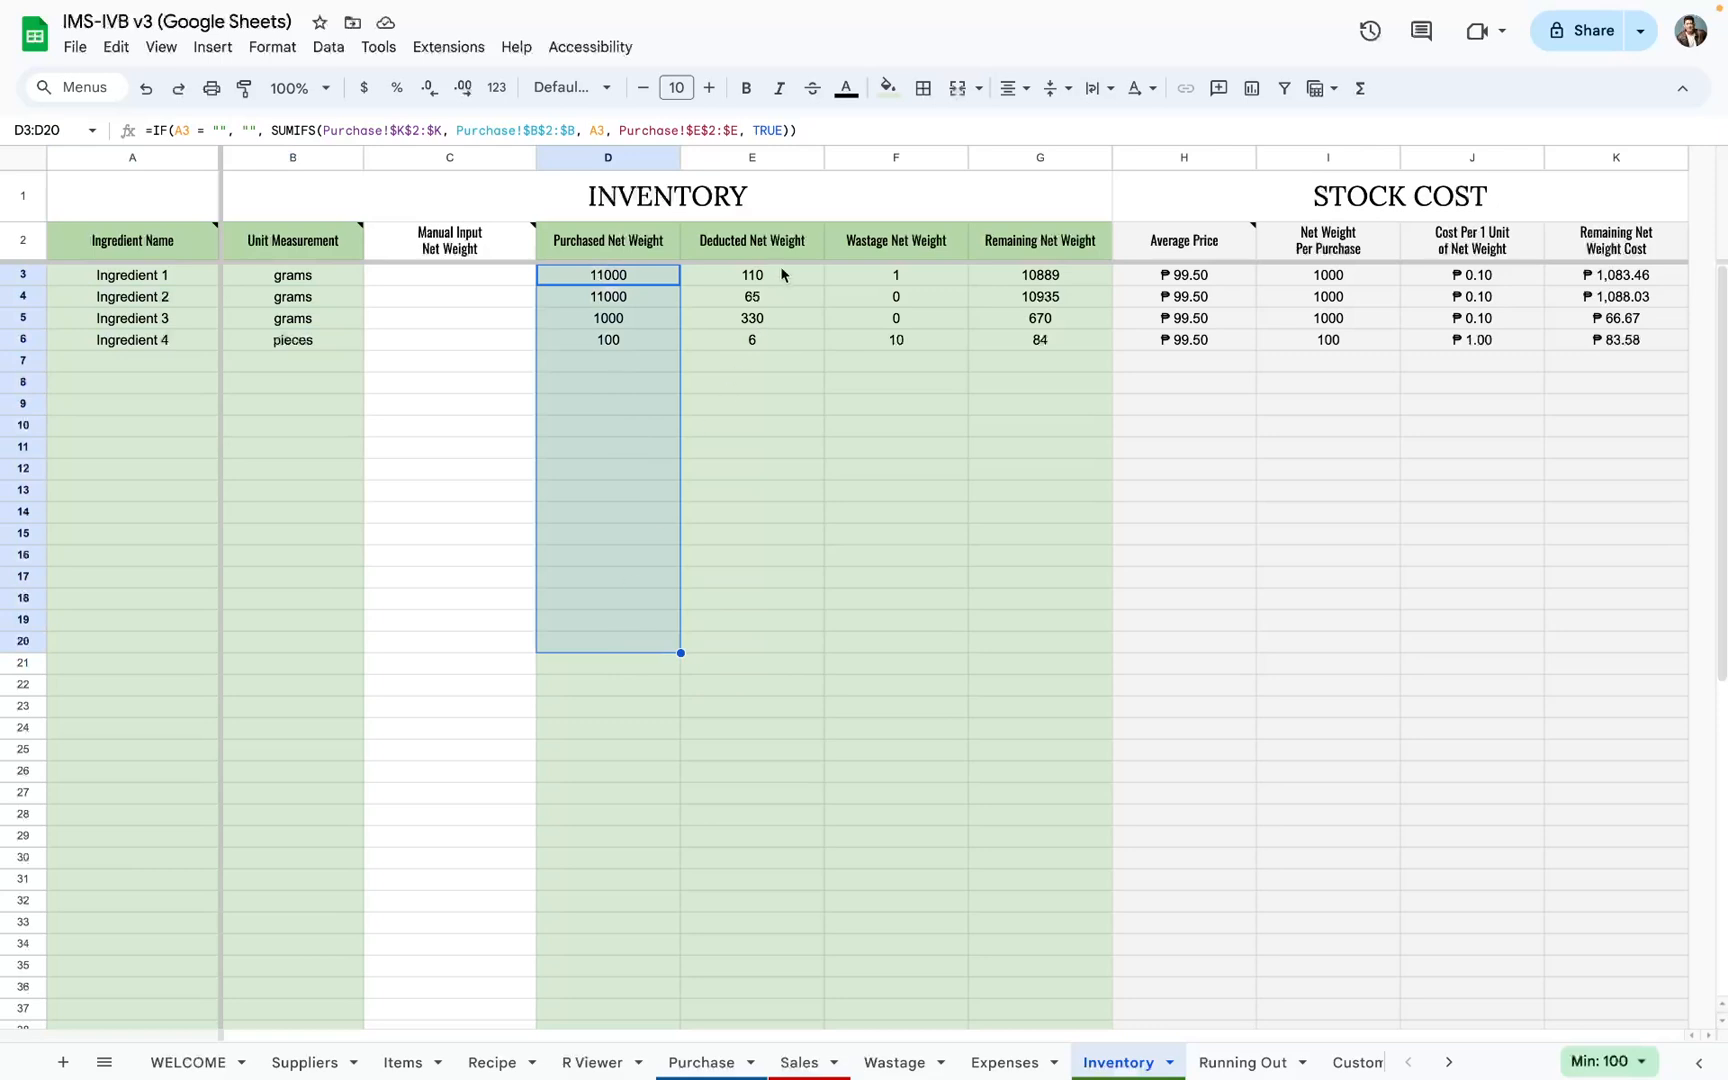
left_click_drag(782, 273, 787, 602)
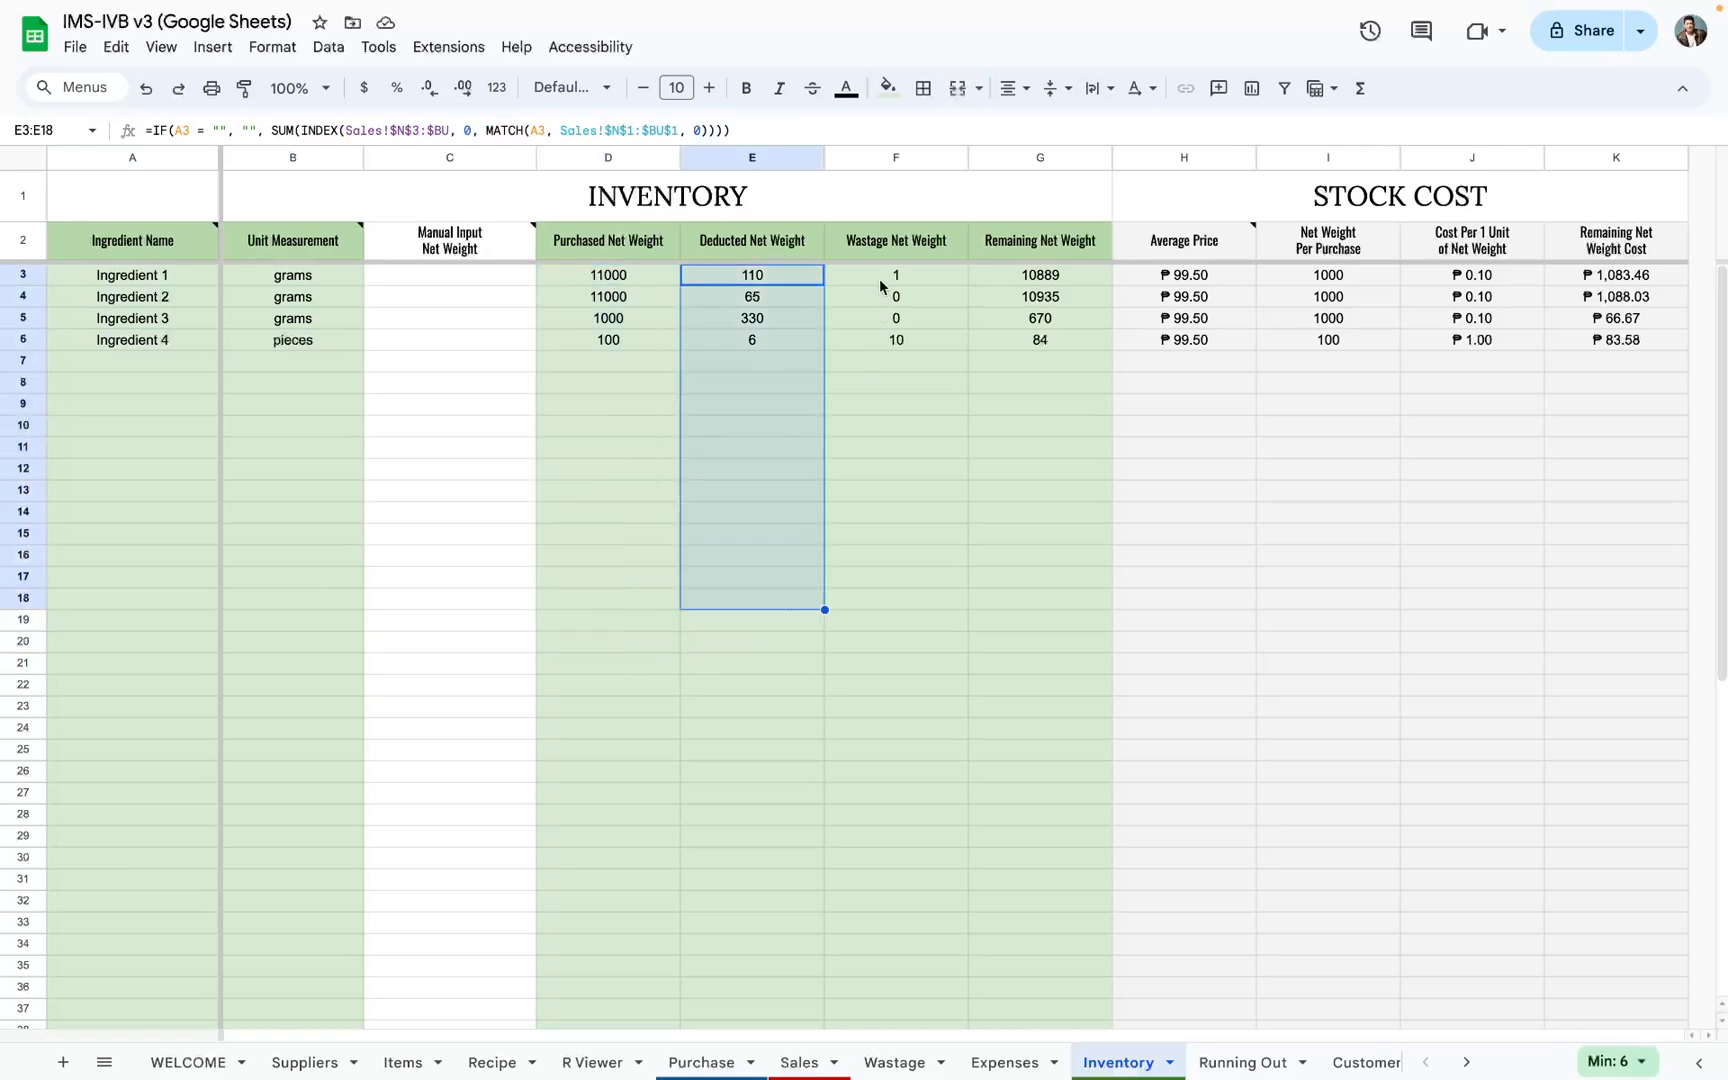
left_click_drag(879, 278, 900, 665)
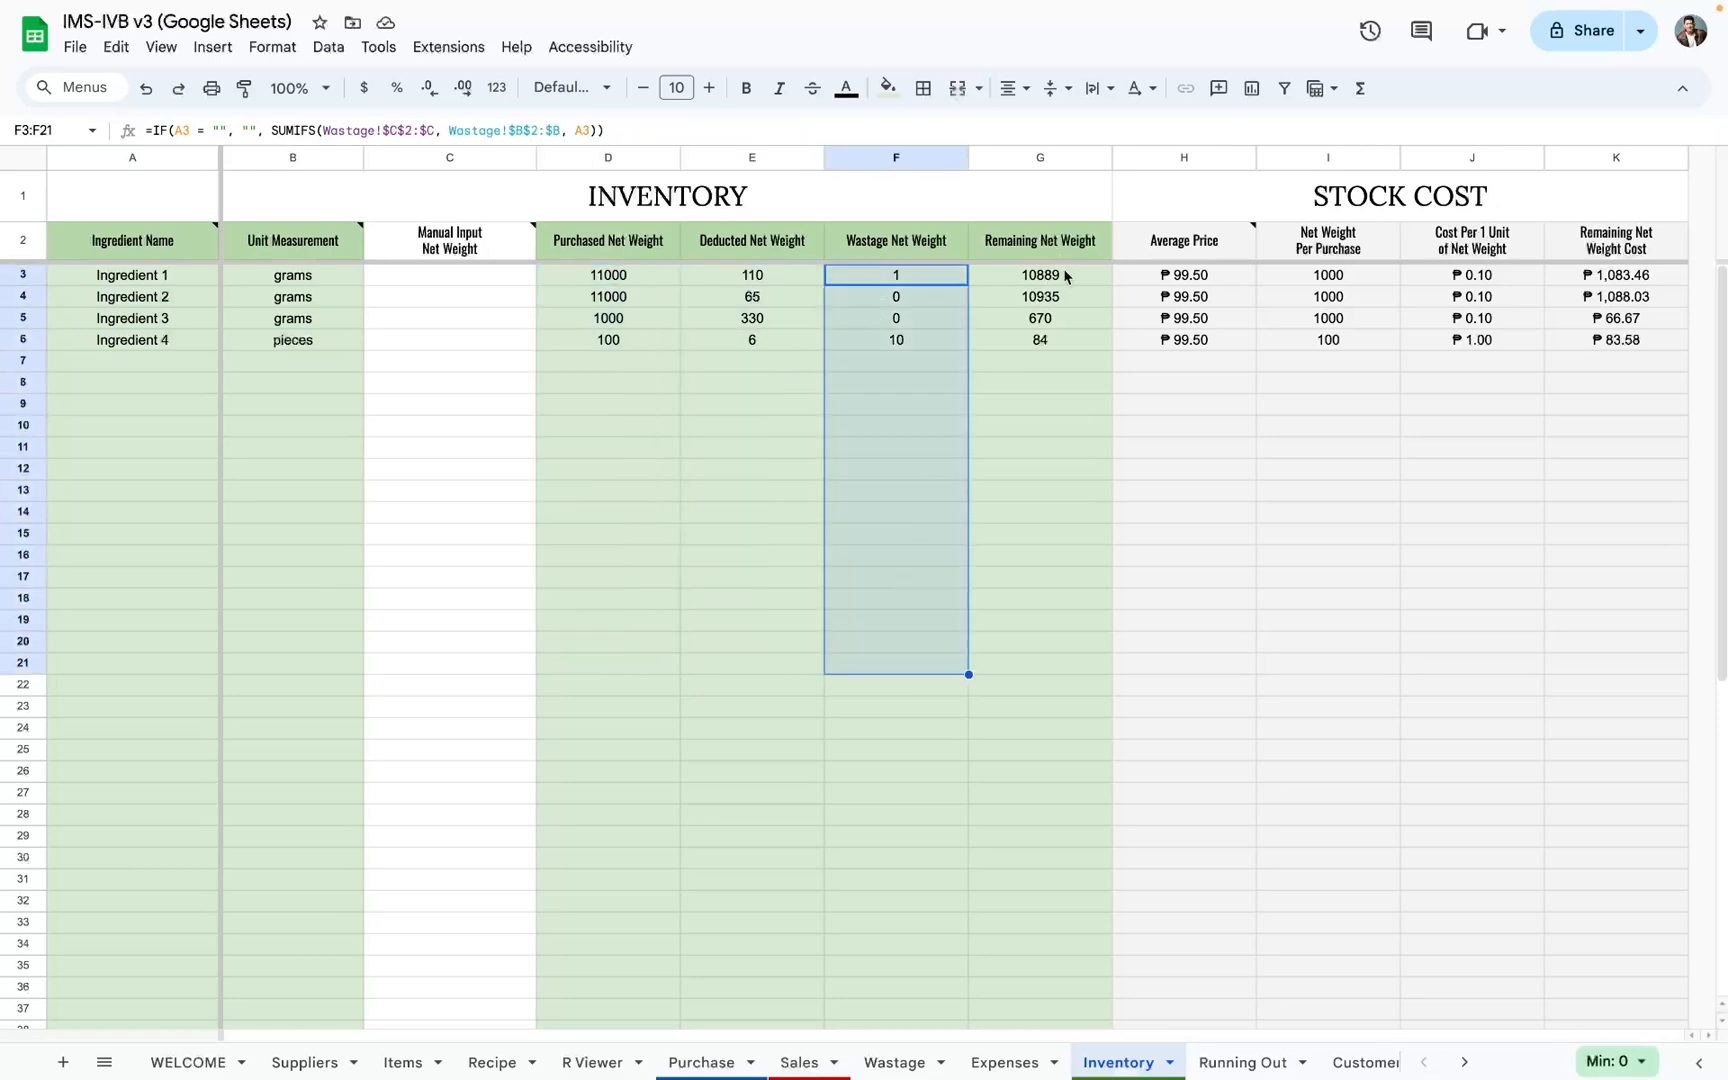
left_click_drag(1064, 277, 1046, 727)
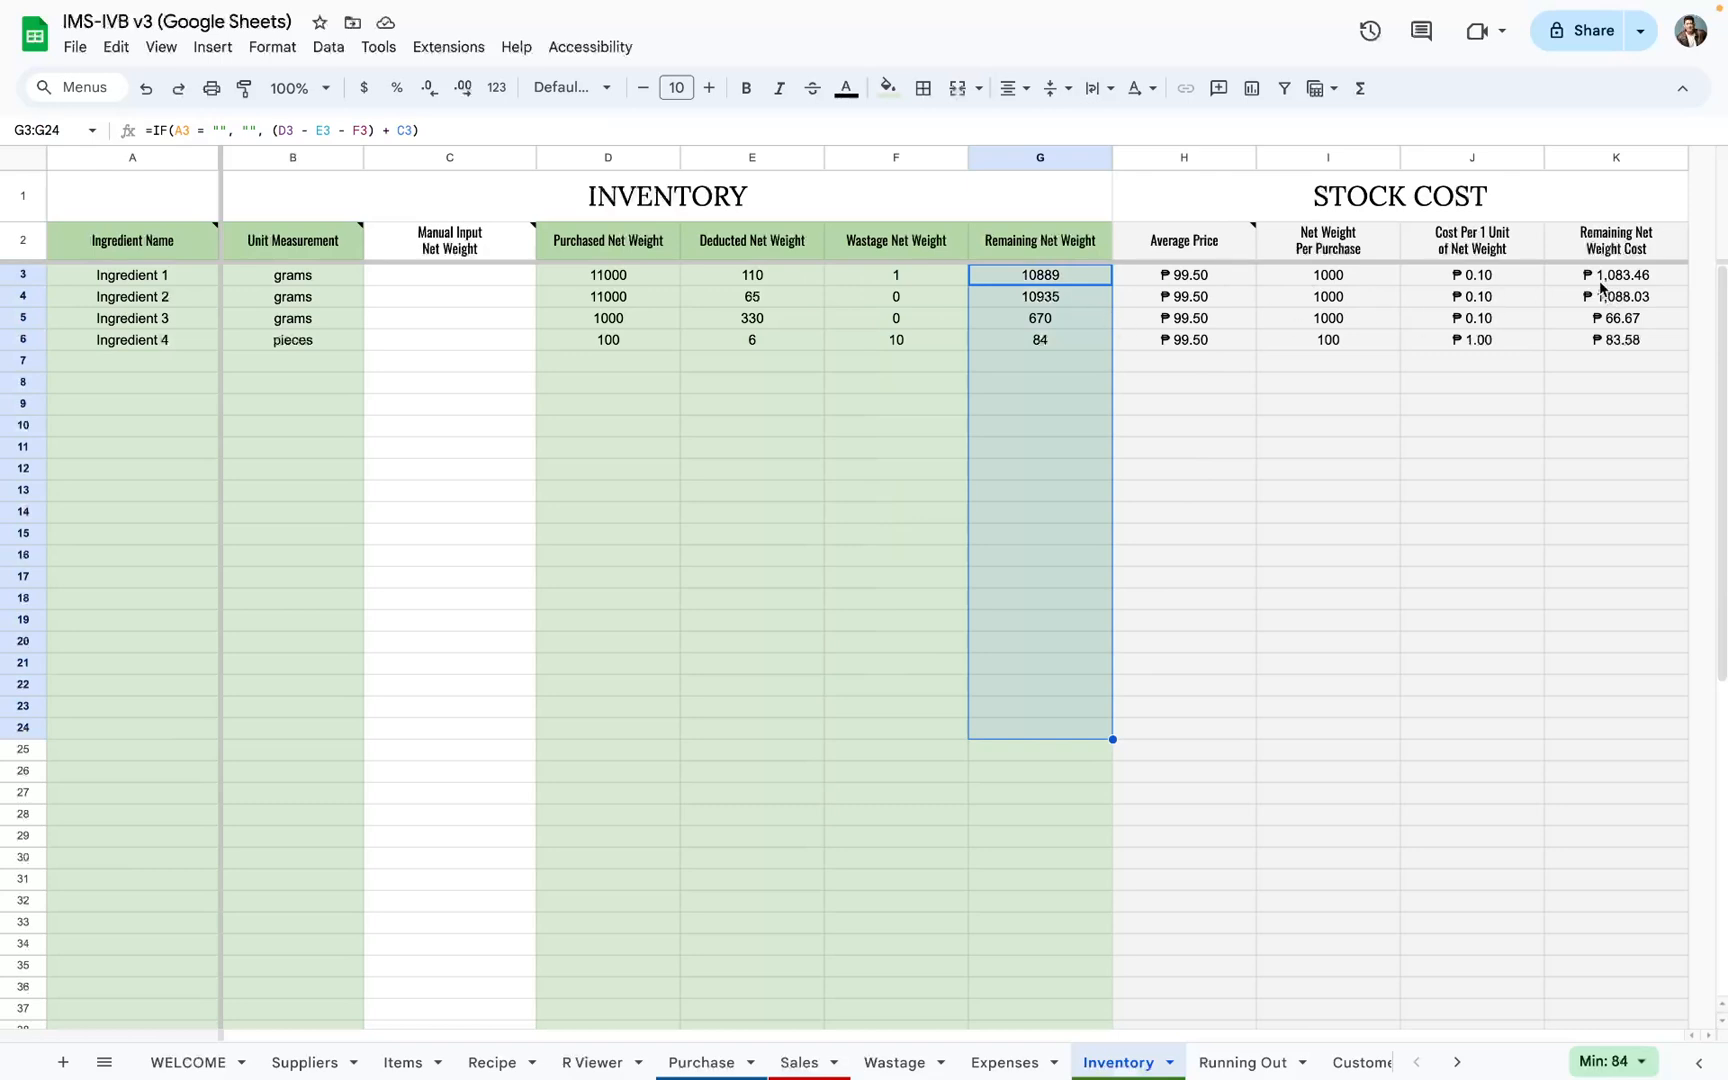
Step: Open the Running Out sheet and examine the net weight threshold in B1 and the filtered ingredient list in columns A to C
left_click(1218, 1062)
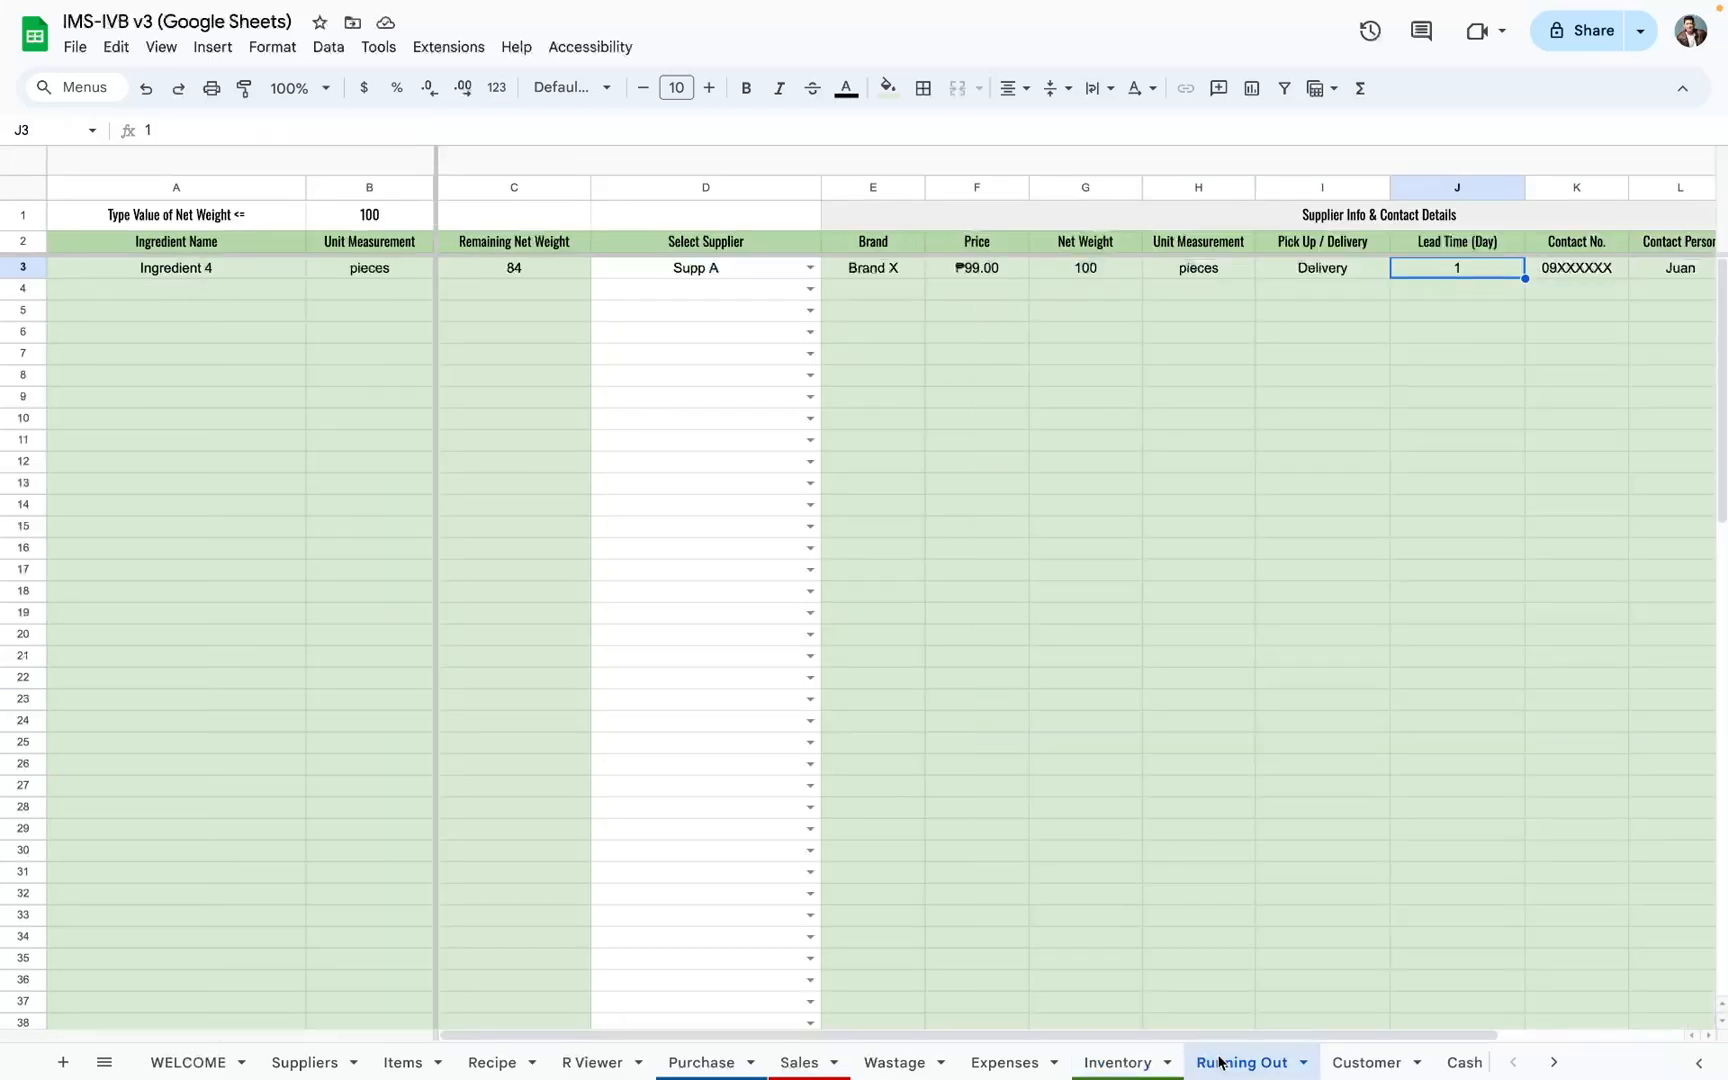
left_click(392, 214)
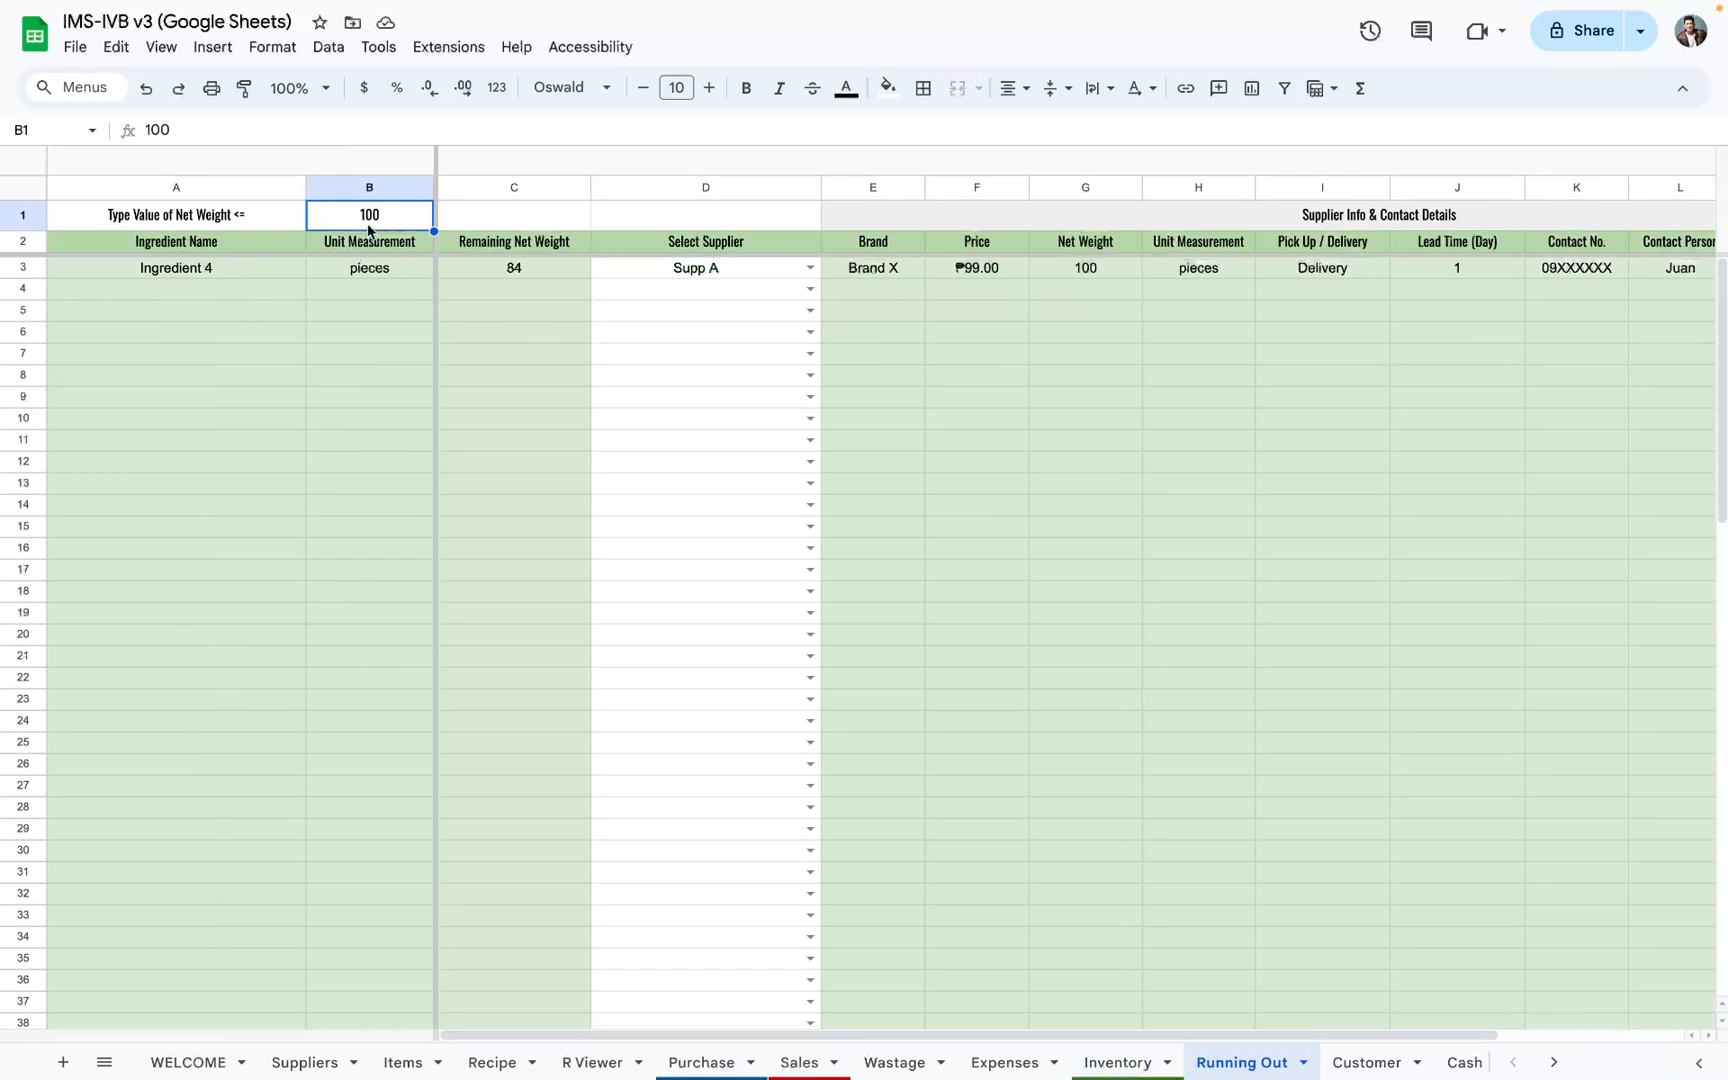
left_click_drag(256, 278, 504, 910)
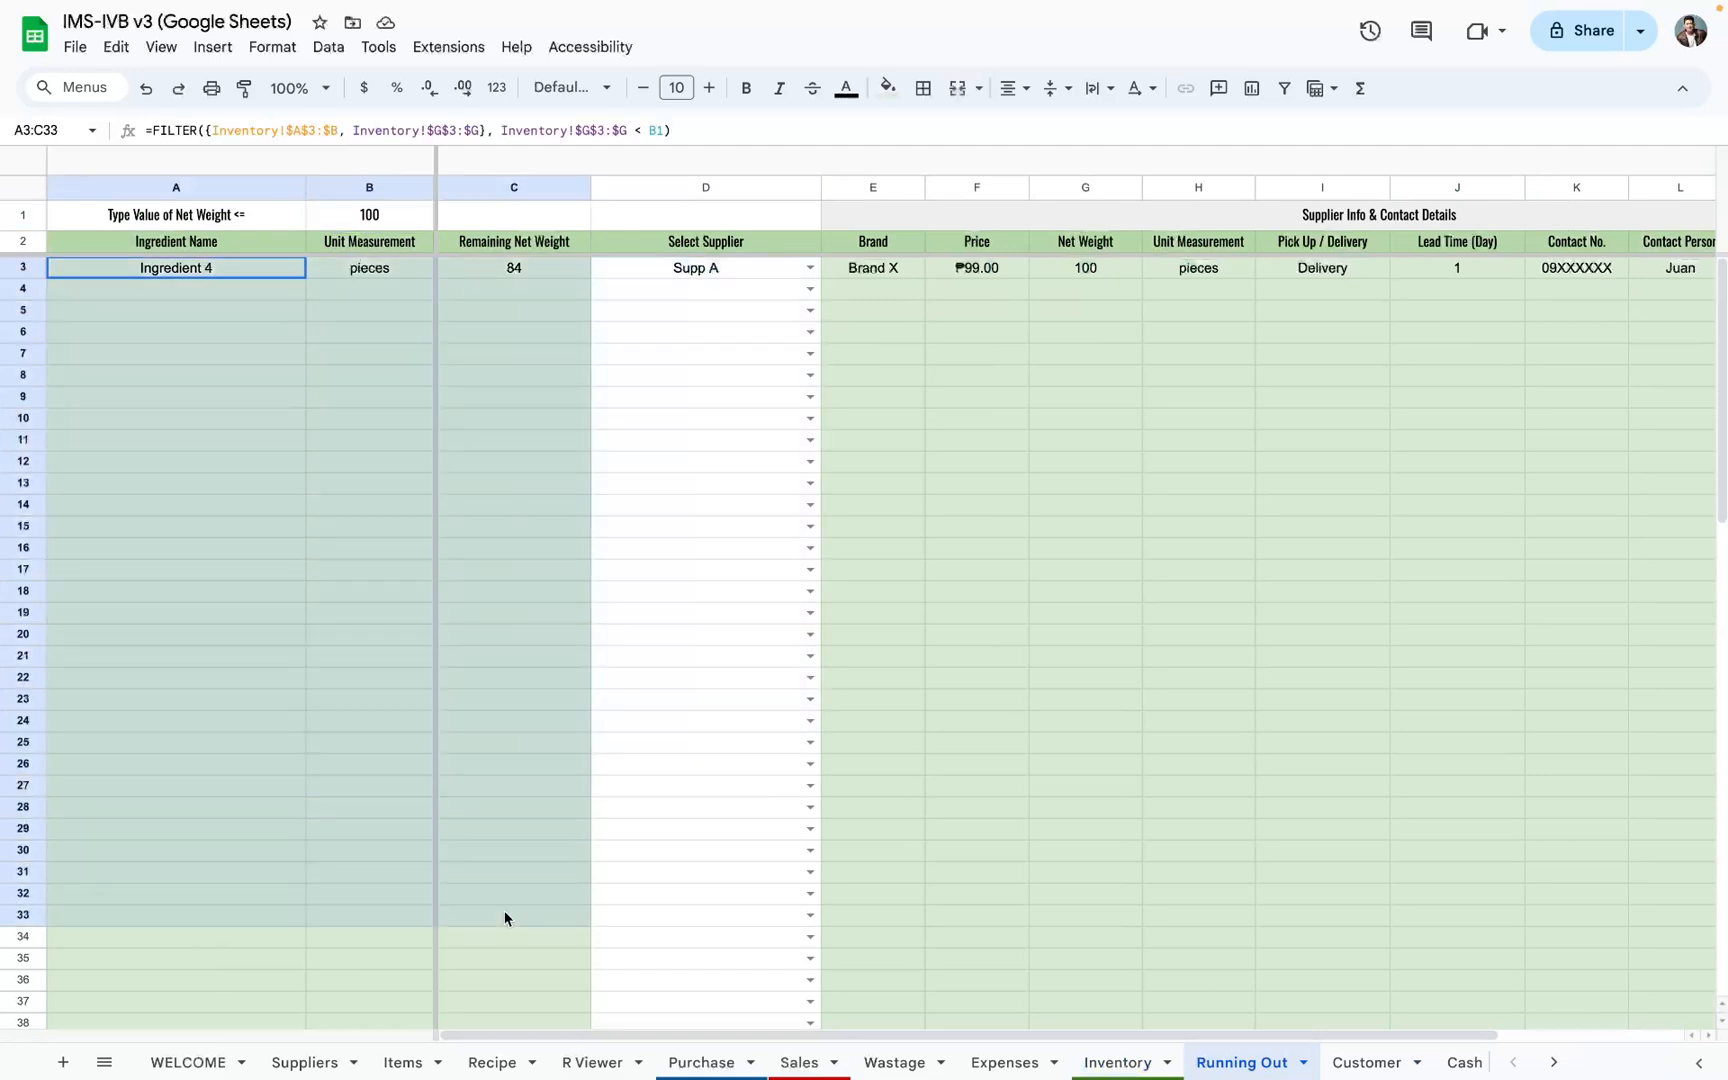
left_click(384, 220)
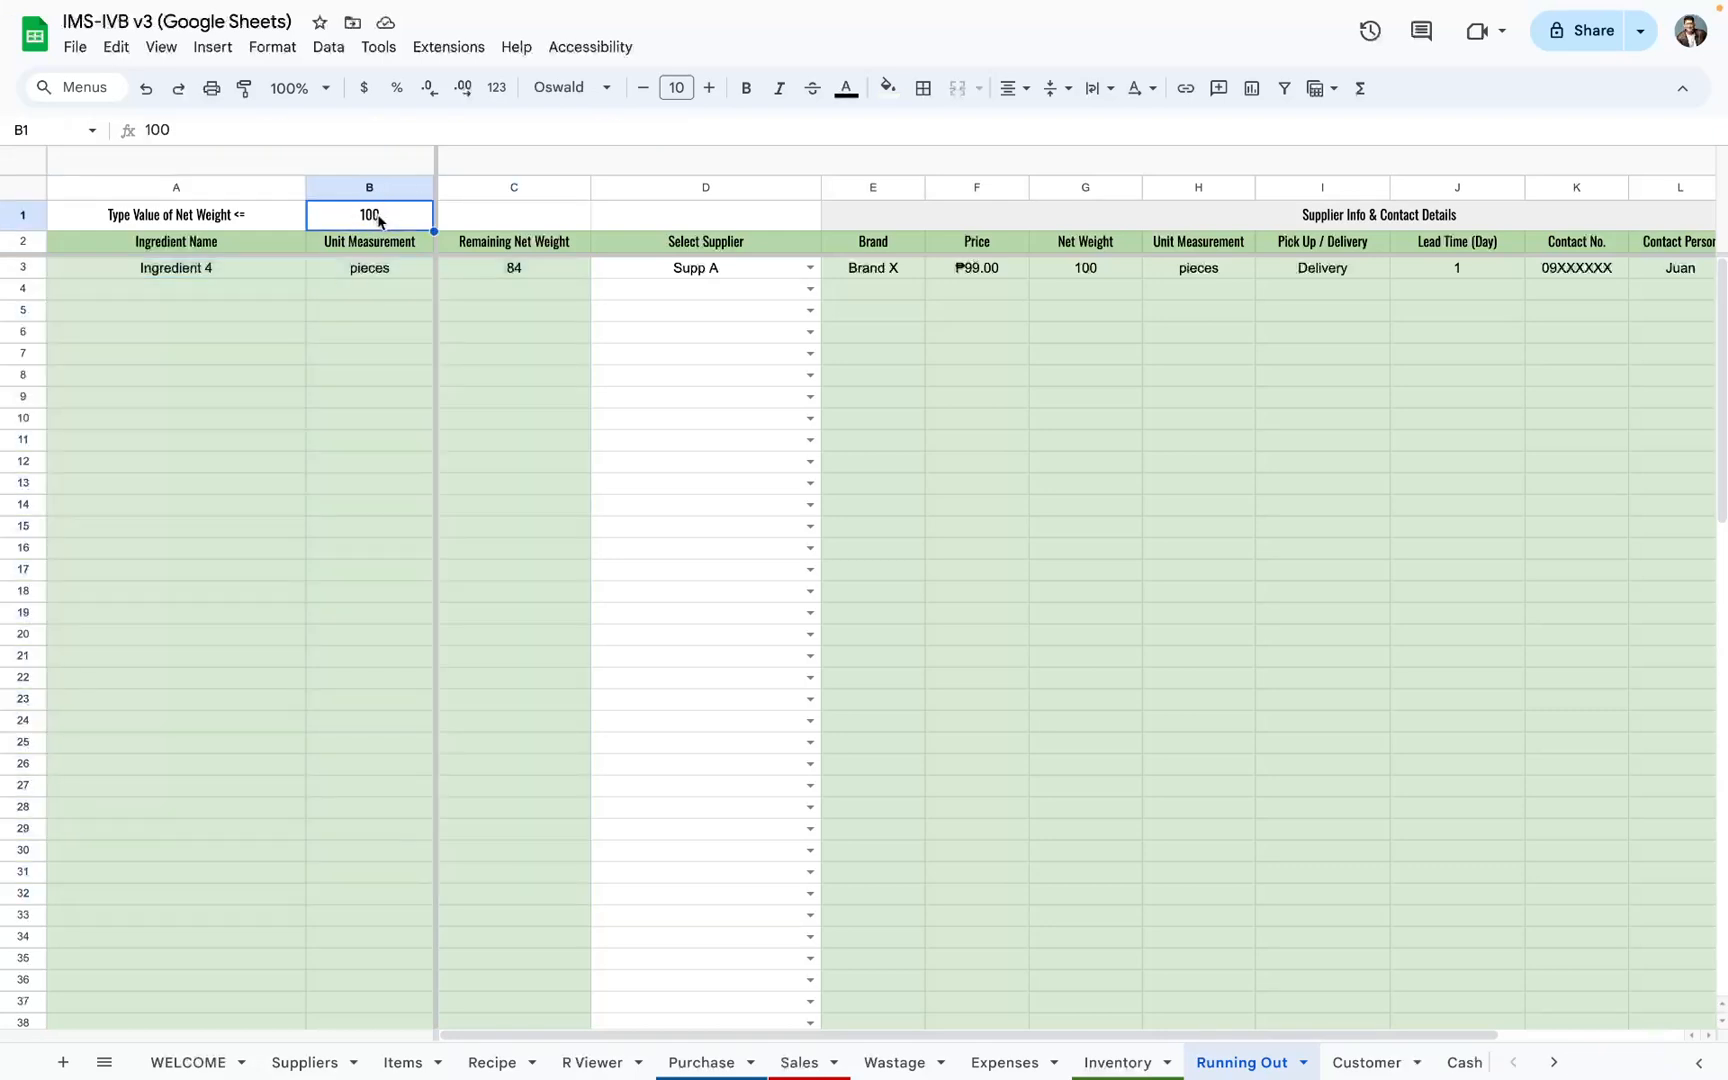
left_click_drag(496, 273, 302, 960)
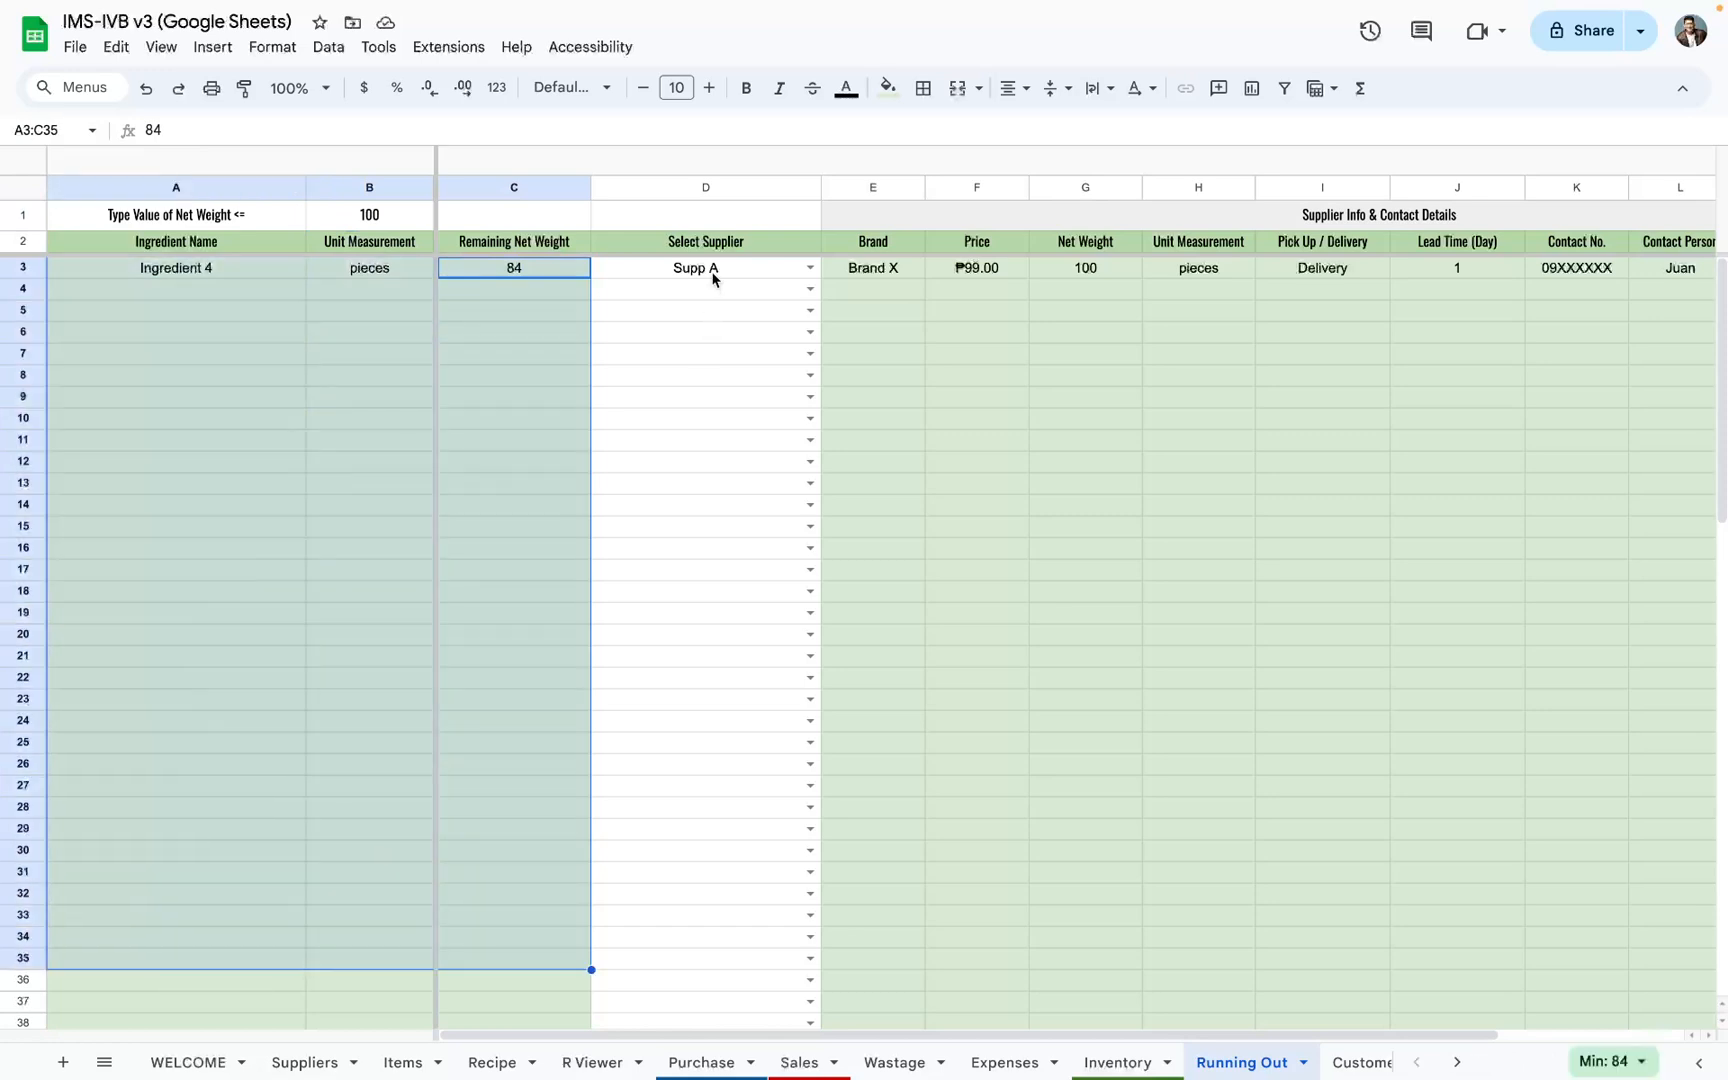
Step: Review the Select Supplier column and supplier contact details, then clear the supplier selection for Ingredient 4 in D3
left_click_drag(710, 270, 712, 552)
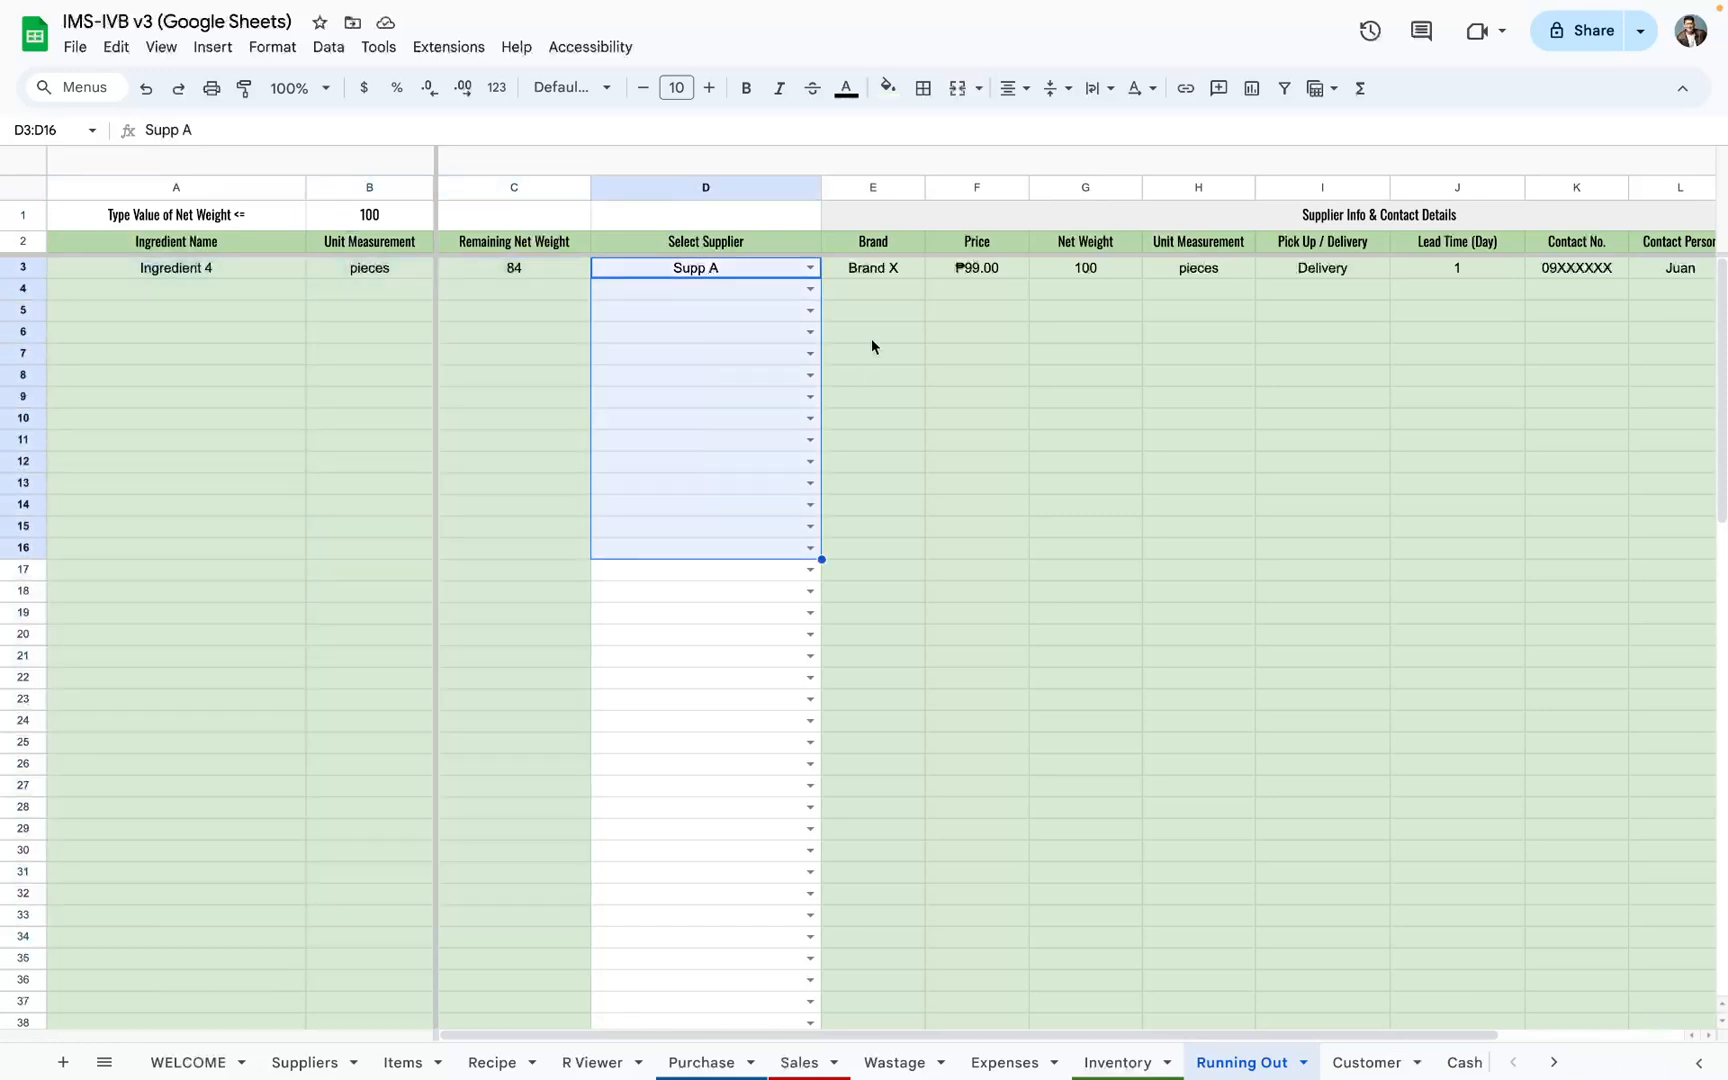
left_click(879, 268)
scroll(880, 268, "right", 3)
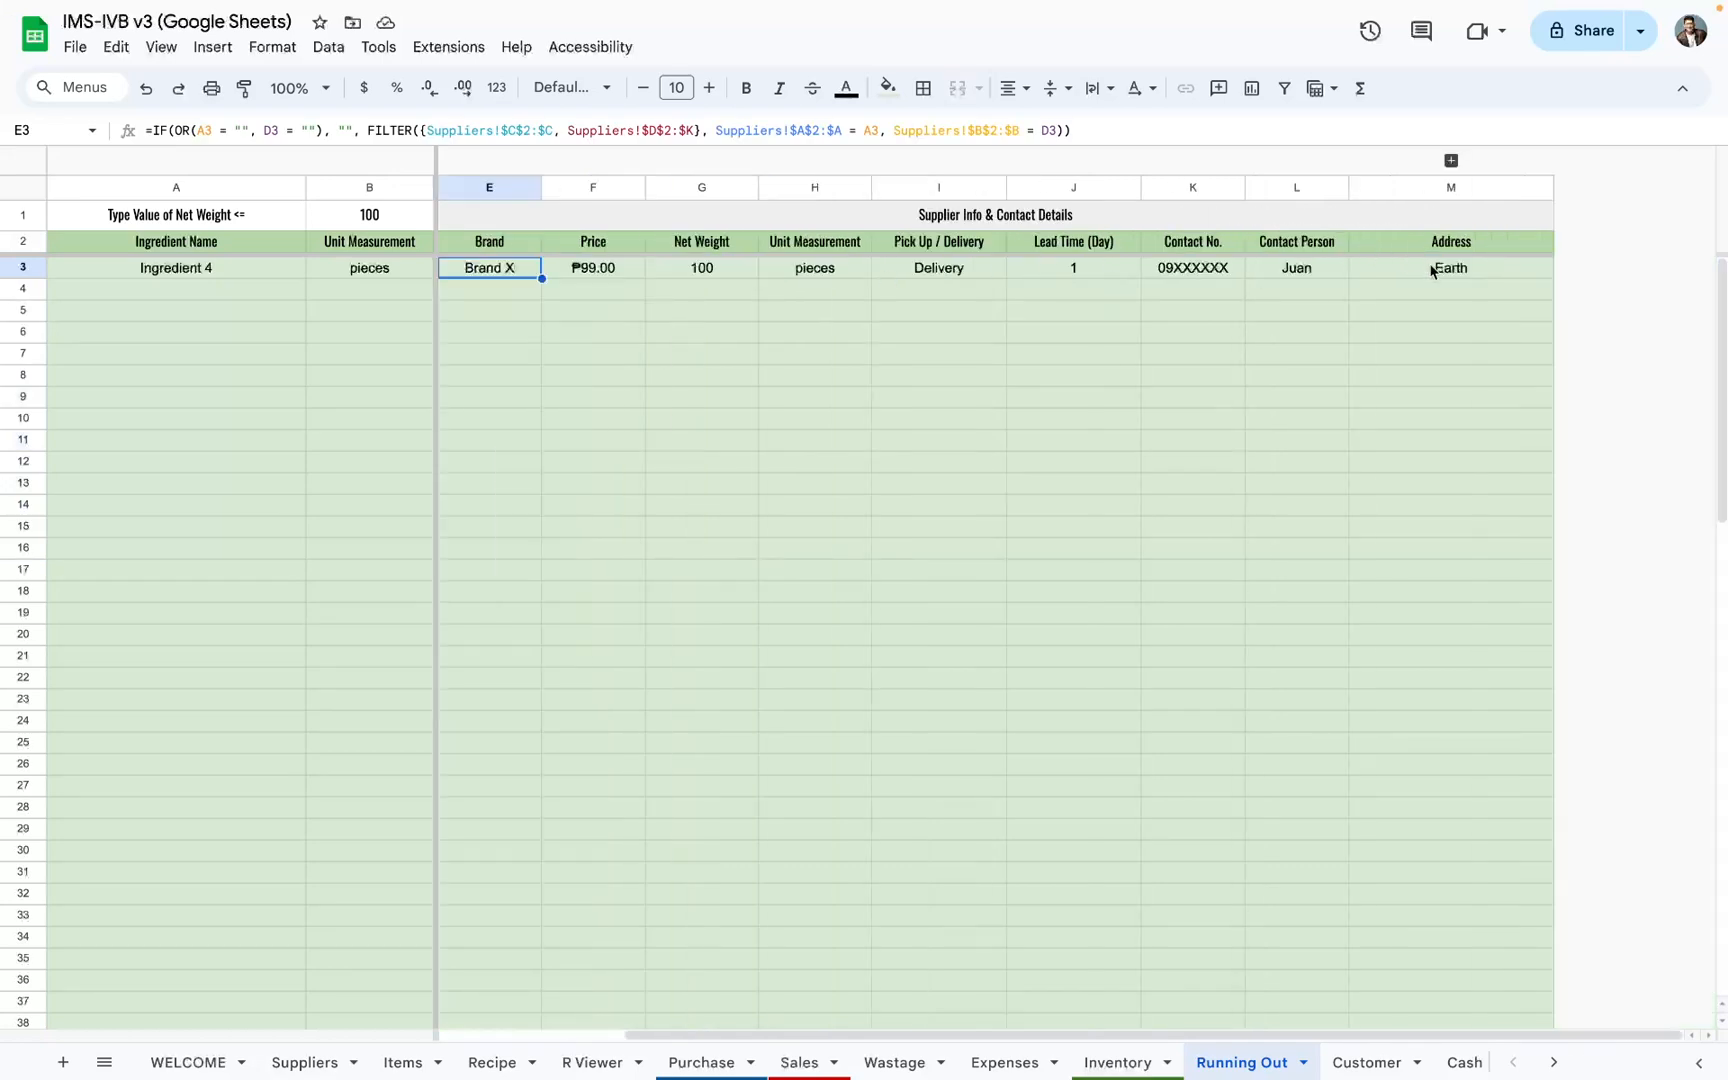
scroll(1432, 270, "left", 3)
left_click(795, 278)
key("Delete")
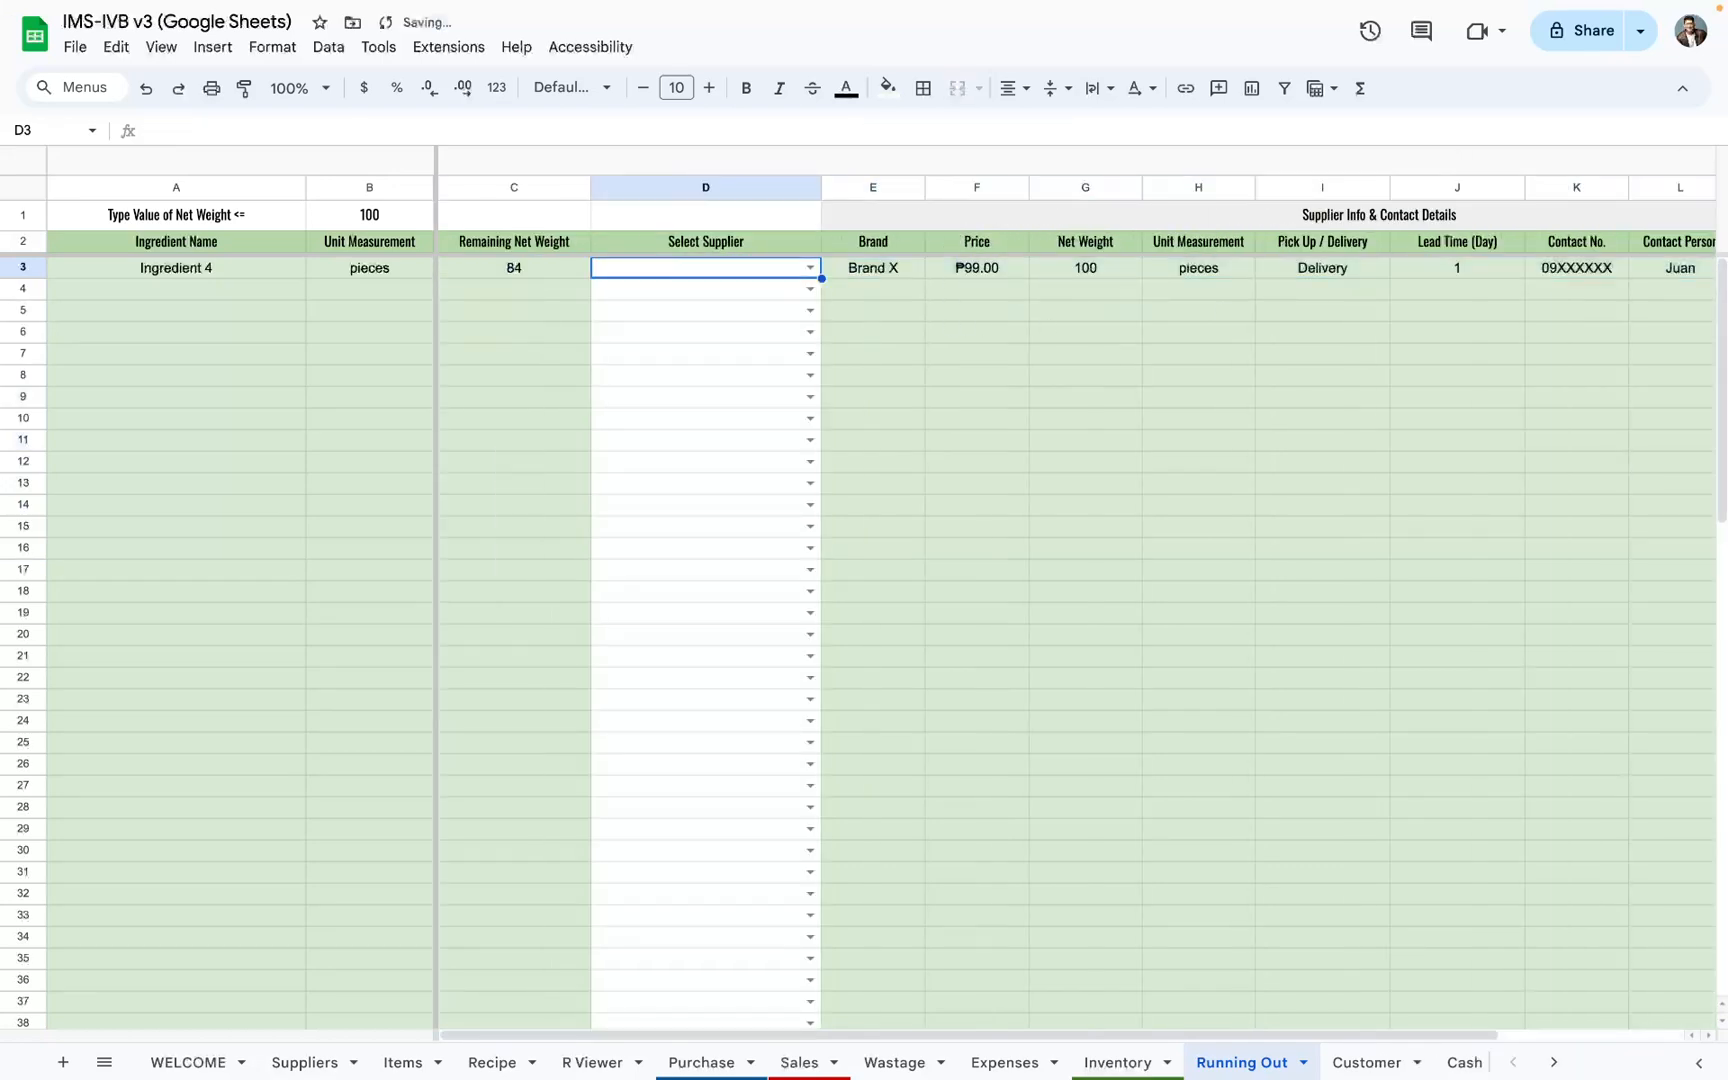
Step: Open the Customer sheet and filter its records in B1 by the second, then the third customer in the list
left_click(1365, 1061)
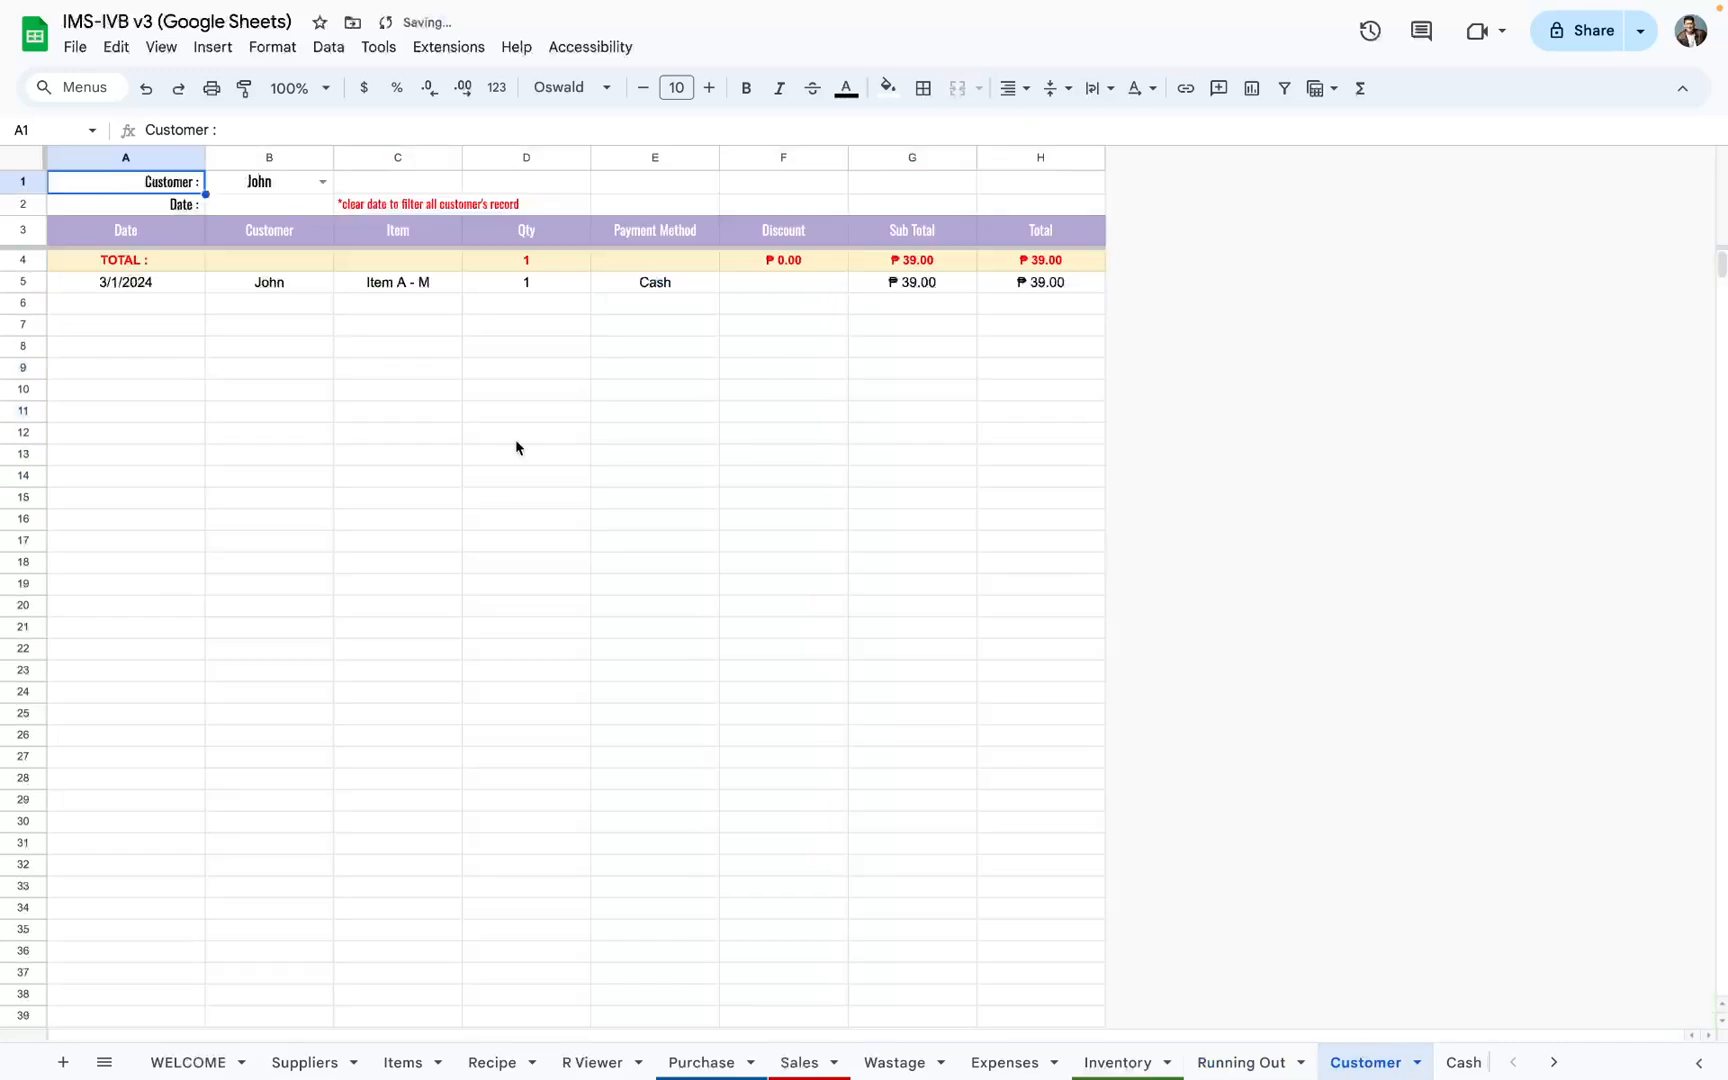
left_click(278, 188)
left_click(322, 182)
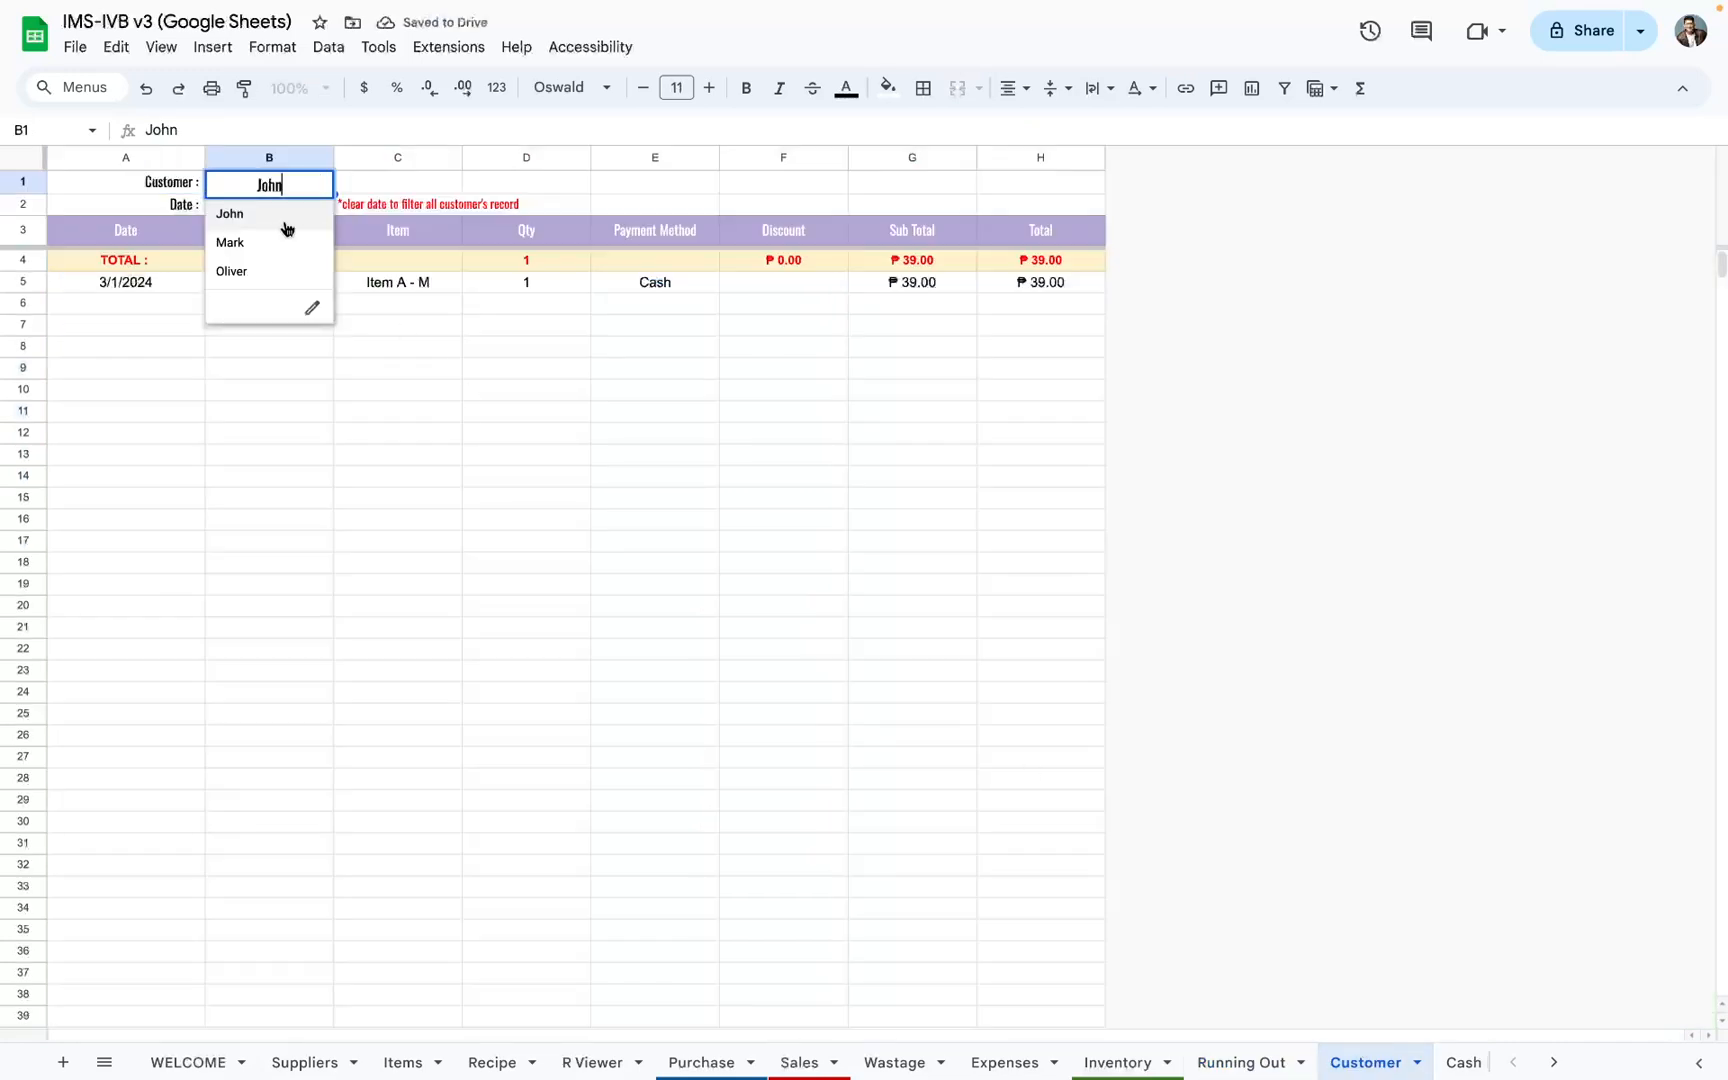
left_click(278, 245)
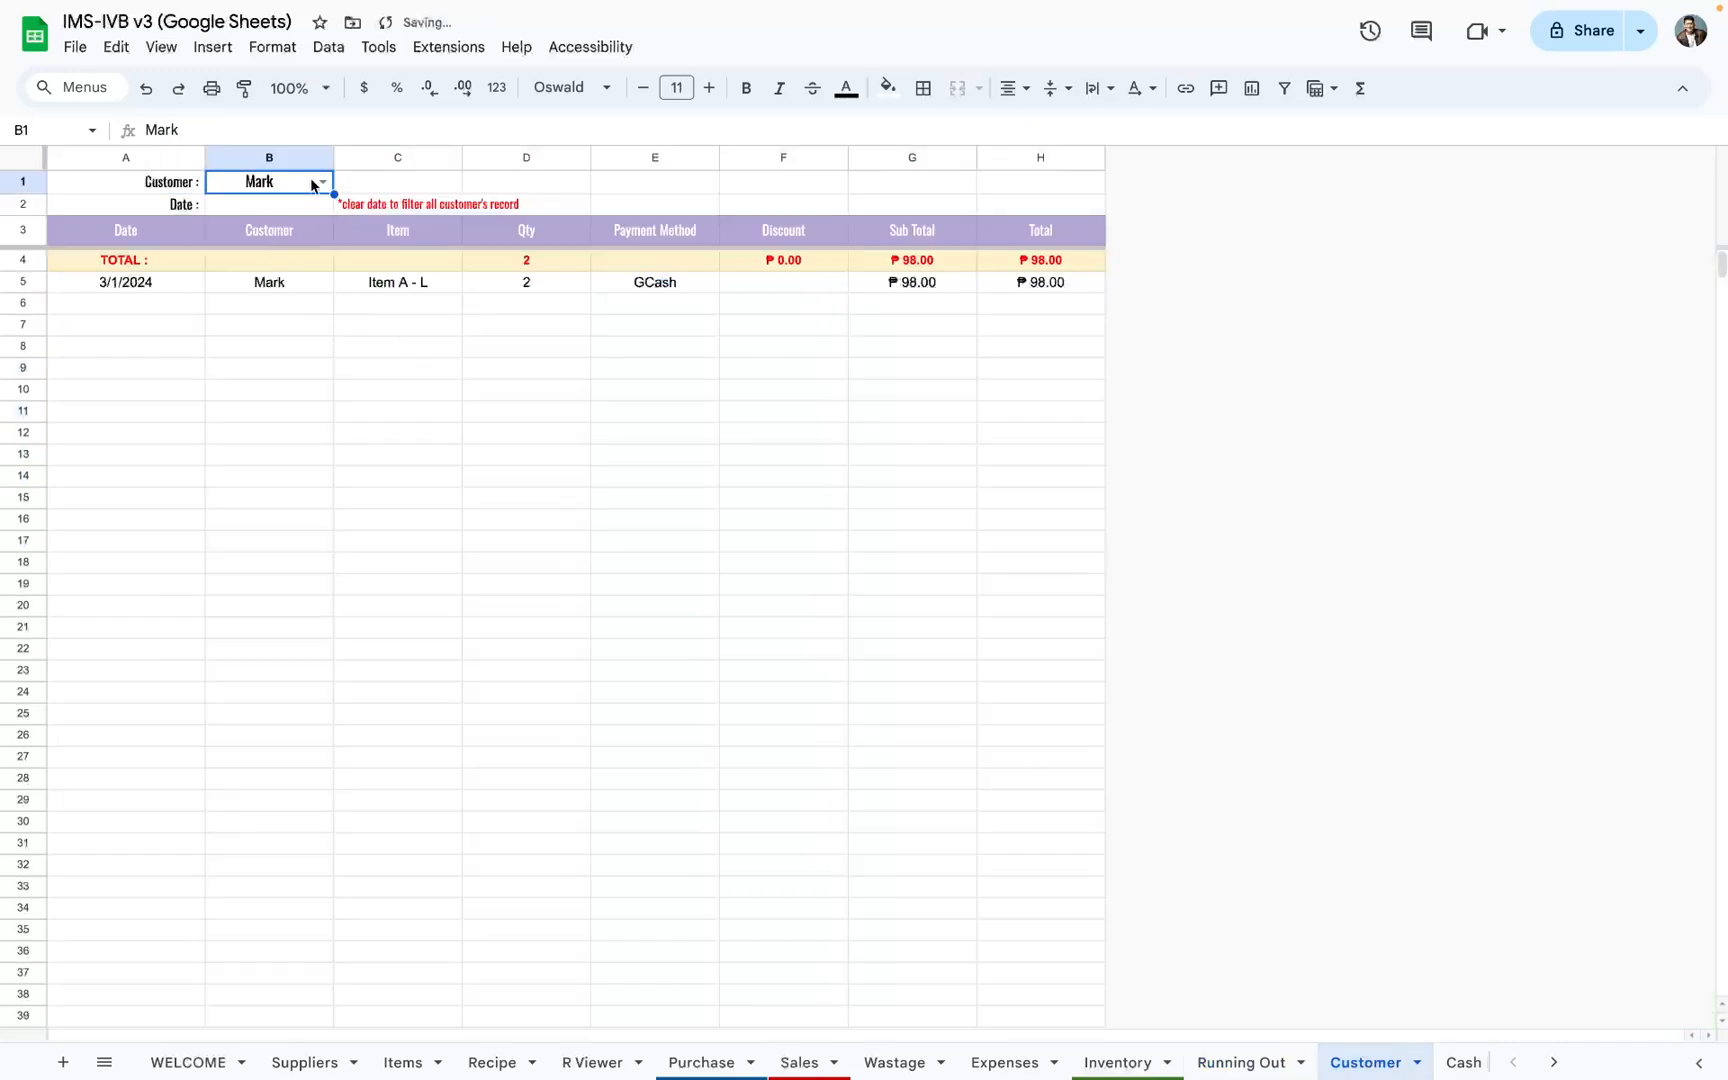
left_click(312, 184)
left_click(260, 272)
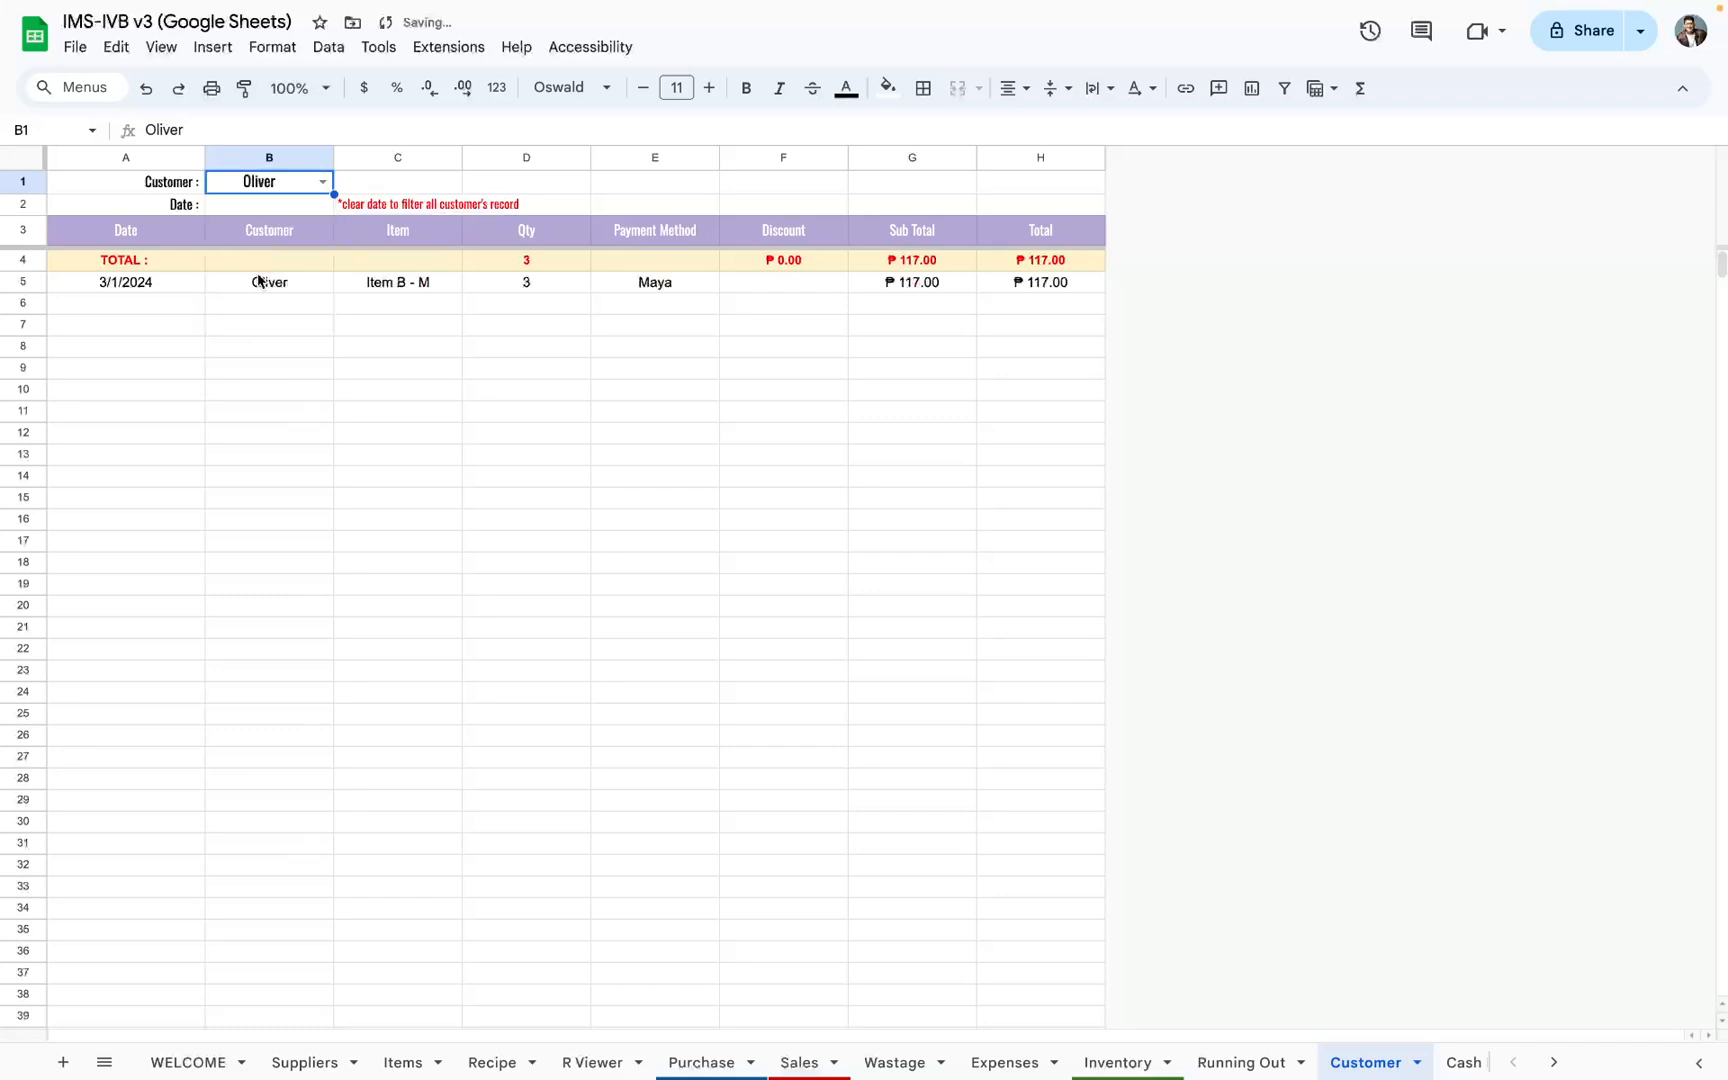
Step: Examine the date filter's calendar in B2 without choosing a date, and the filtered customer records in A5:G21
double_click(272, 206)
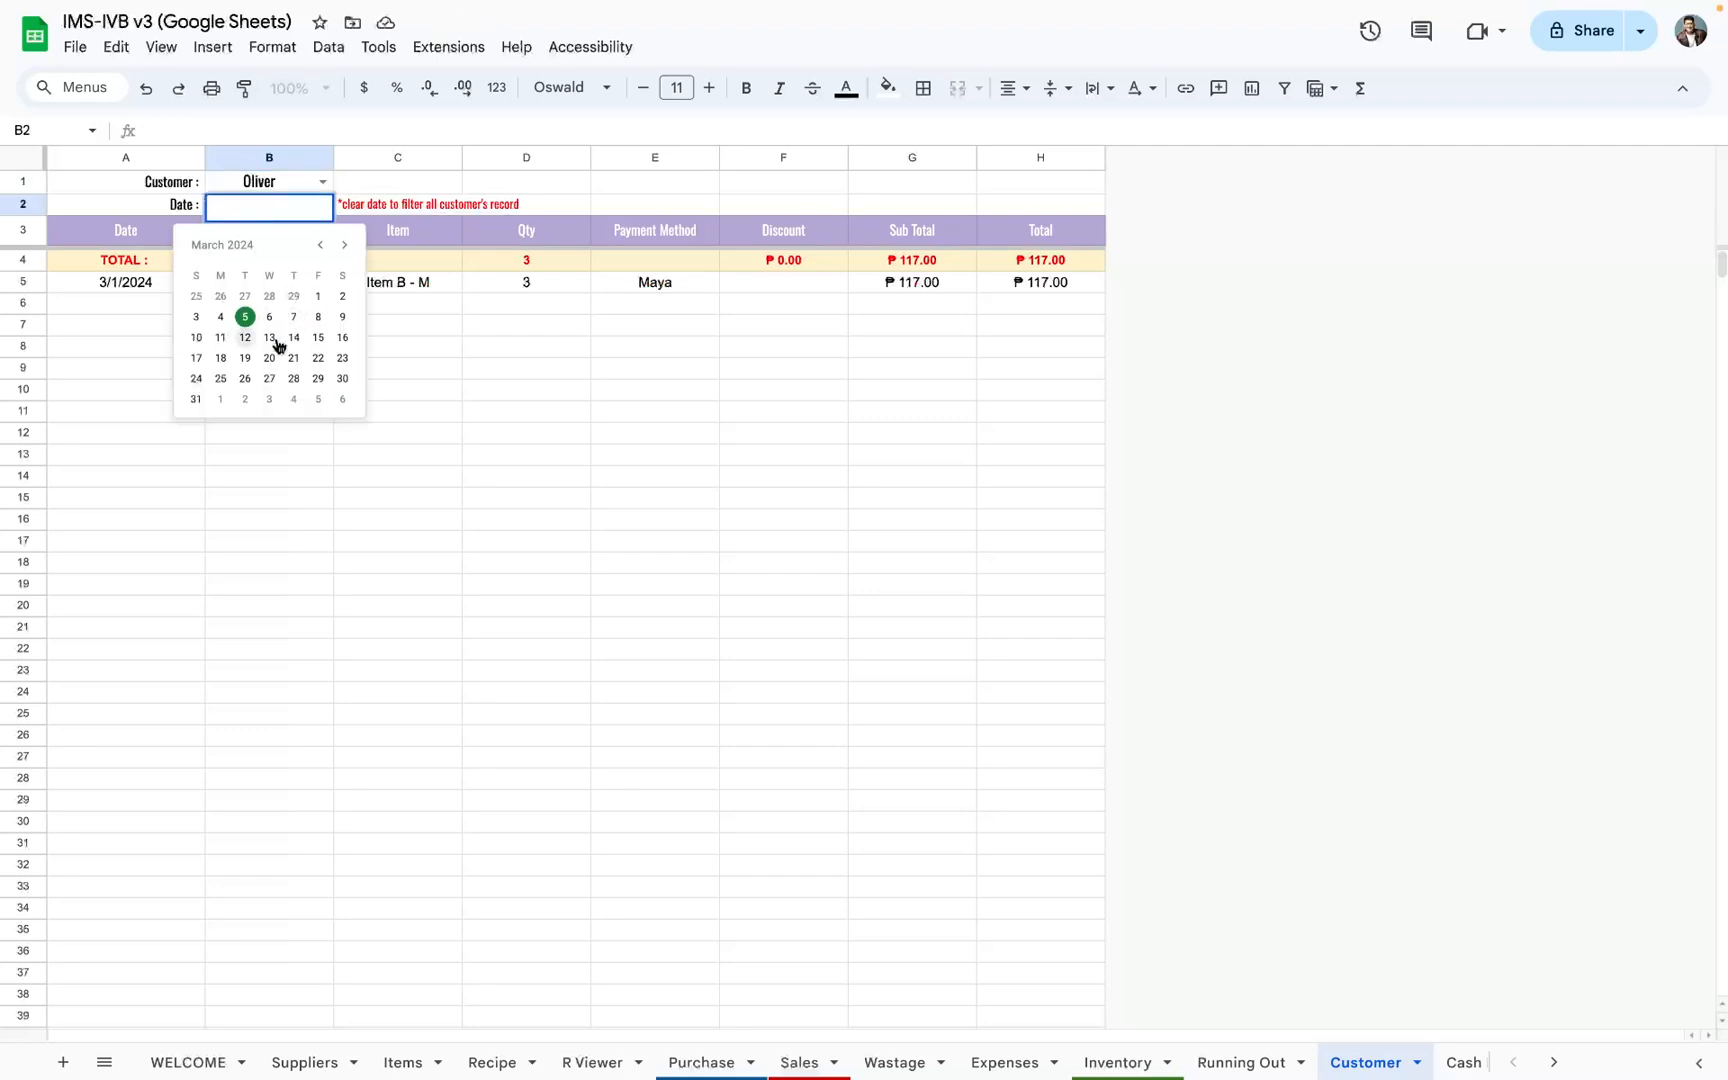
left_click(398, 311)
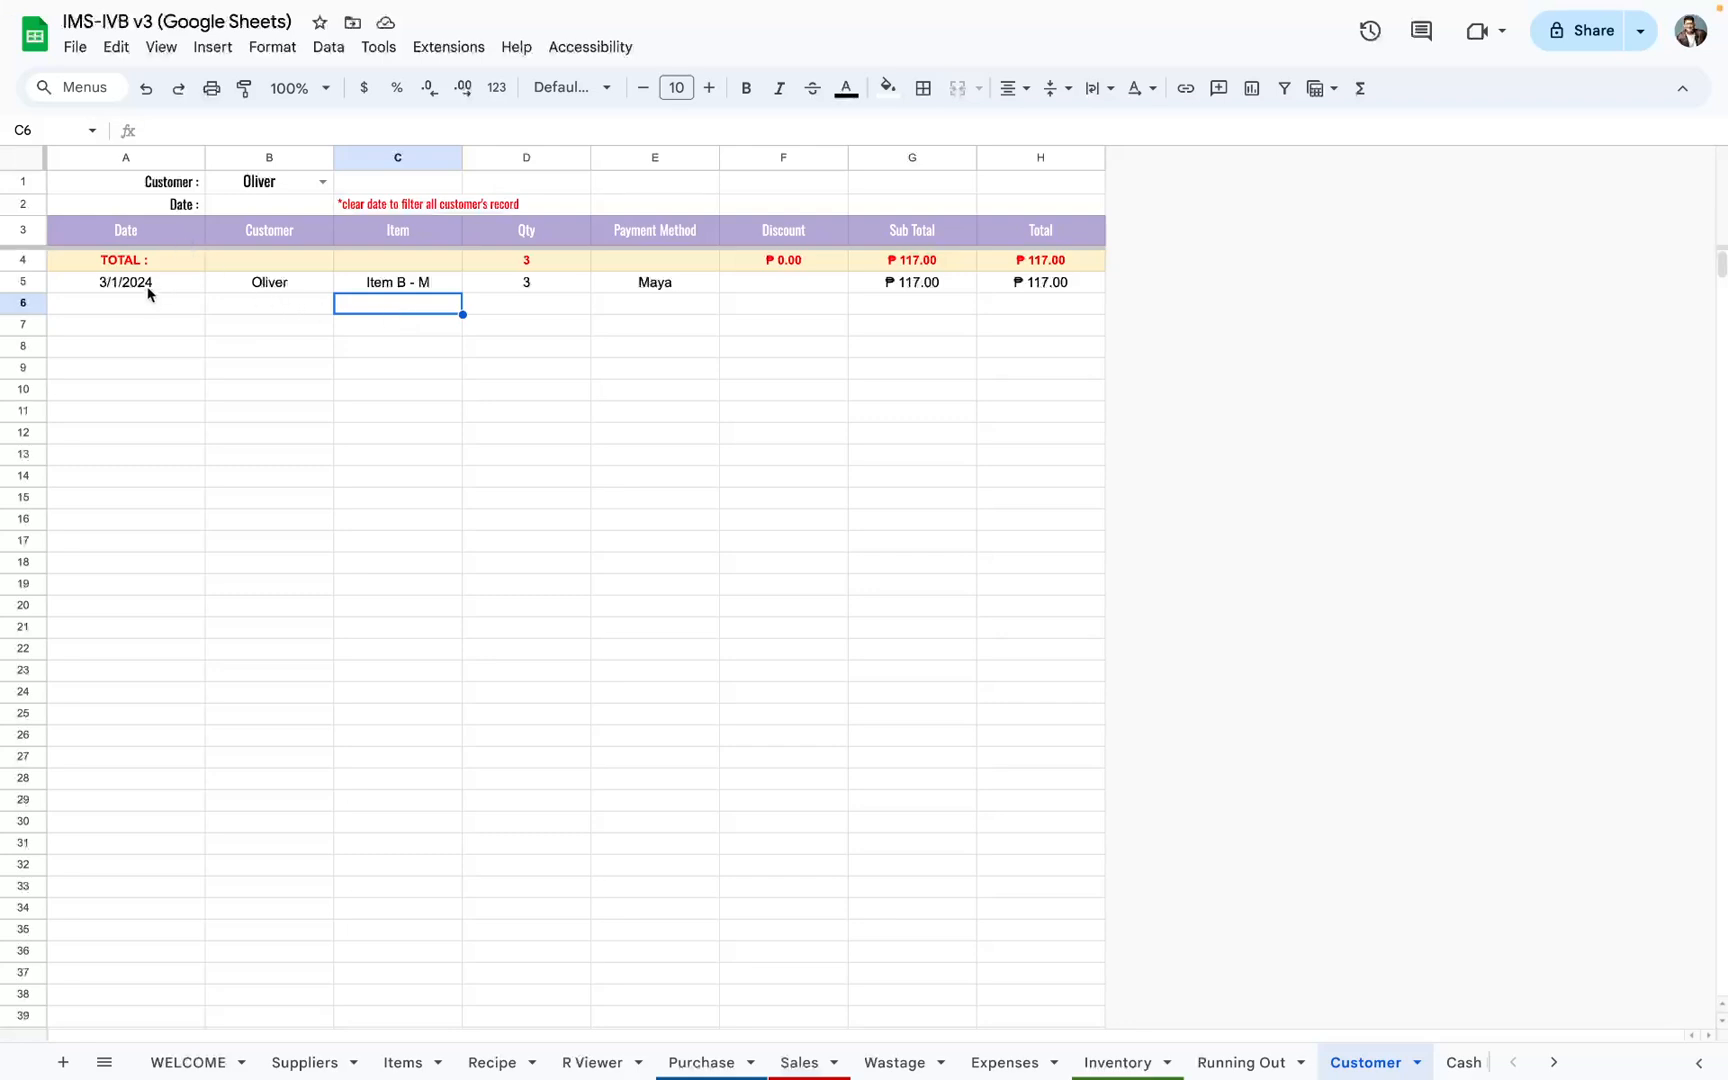
left_click_drag(150, 289, 930, 628)
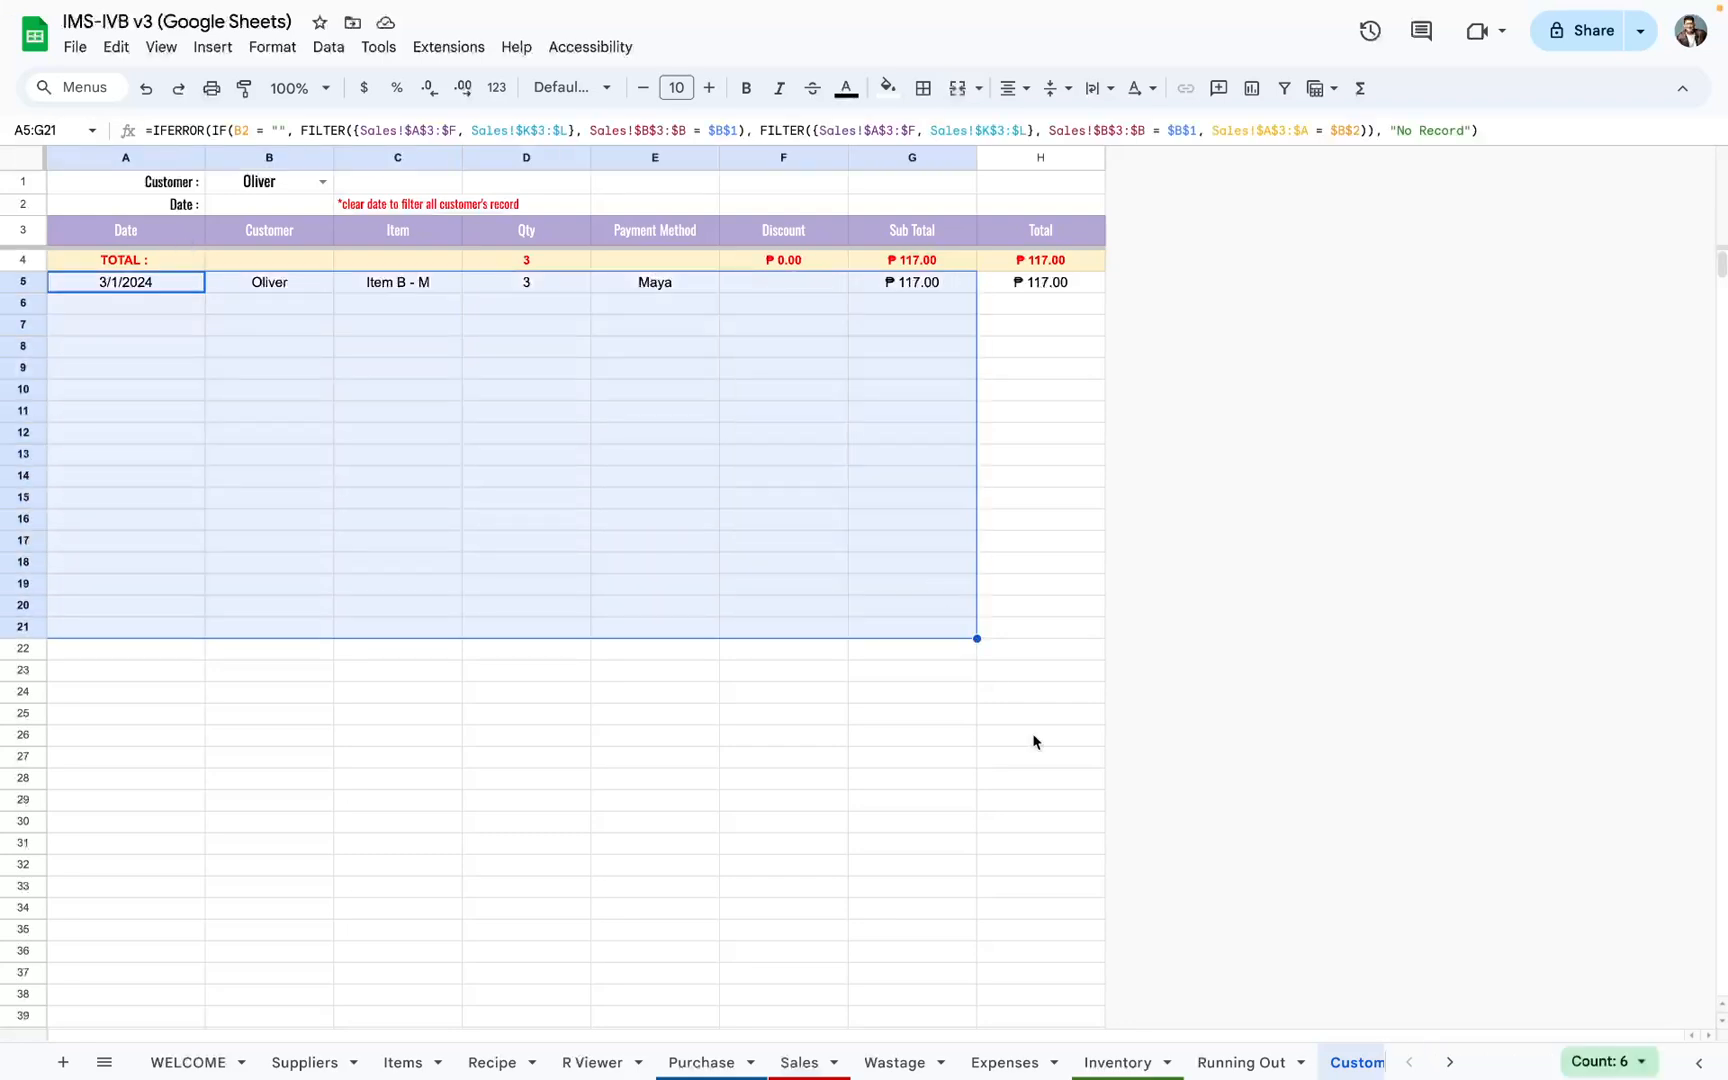
Step: Open the Cash Flow sheet and examine the Investment column from B5 down and the note attached to B5
scroll(1300, 1062, "right", 5)
left_click(1285, 1062)
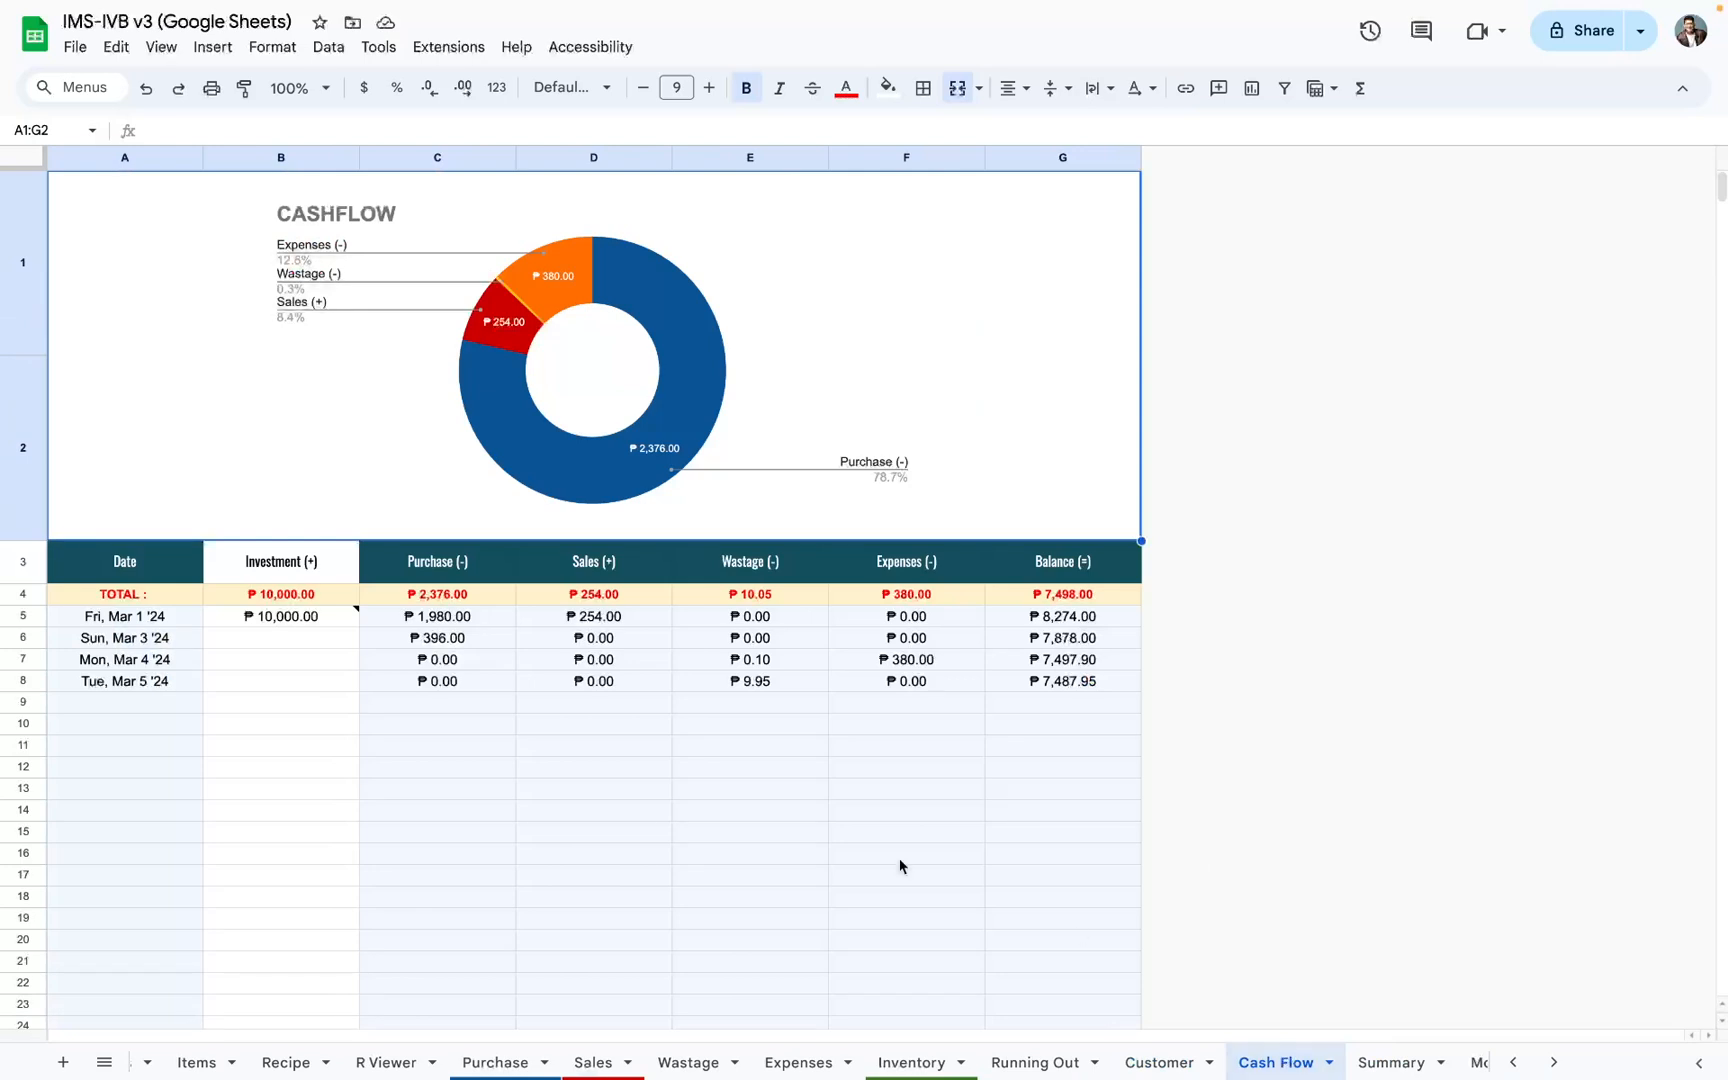
left_click(345, 636)
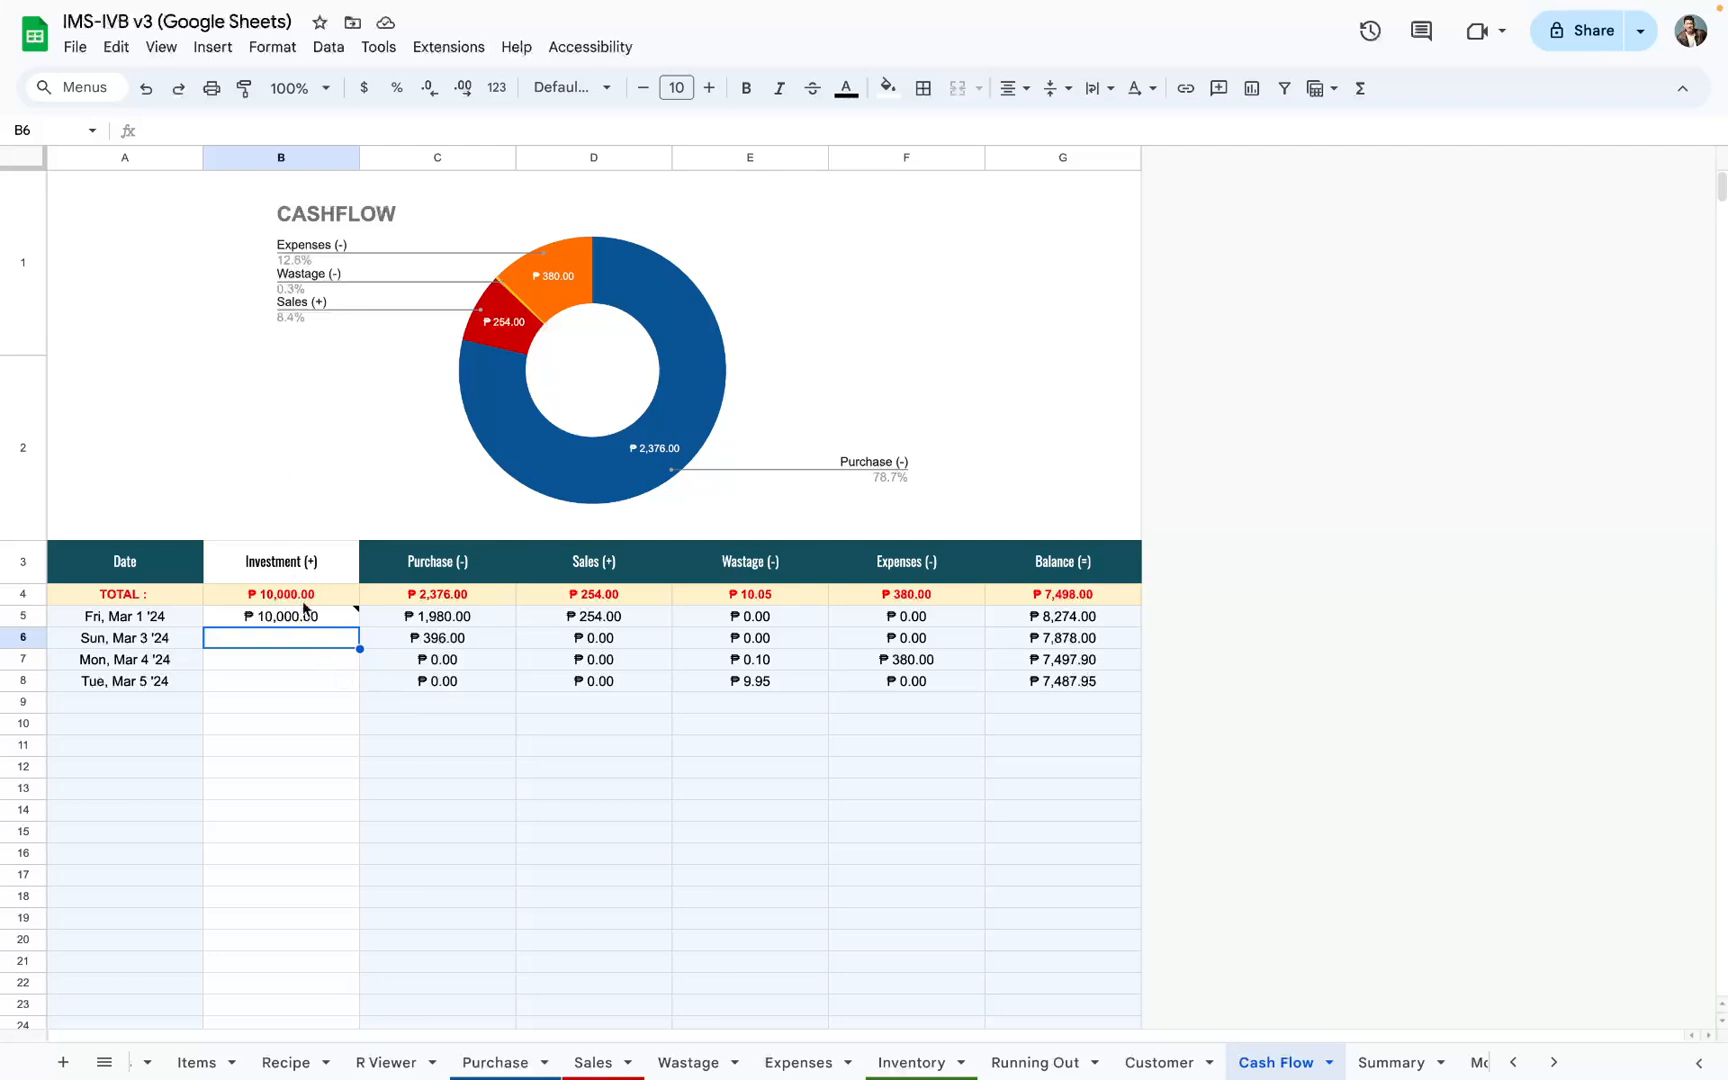
left_click_drag(308, 616, 305, 988)
mouse_move(303, 622)
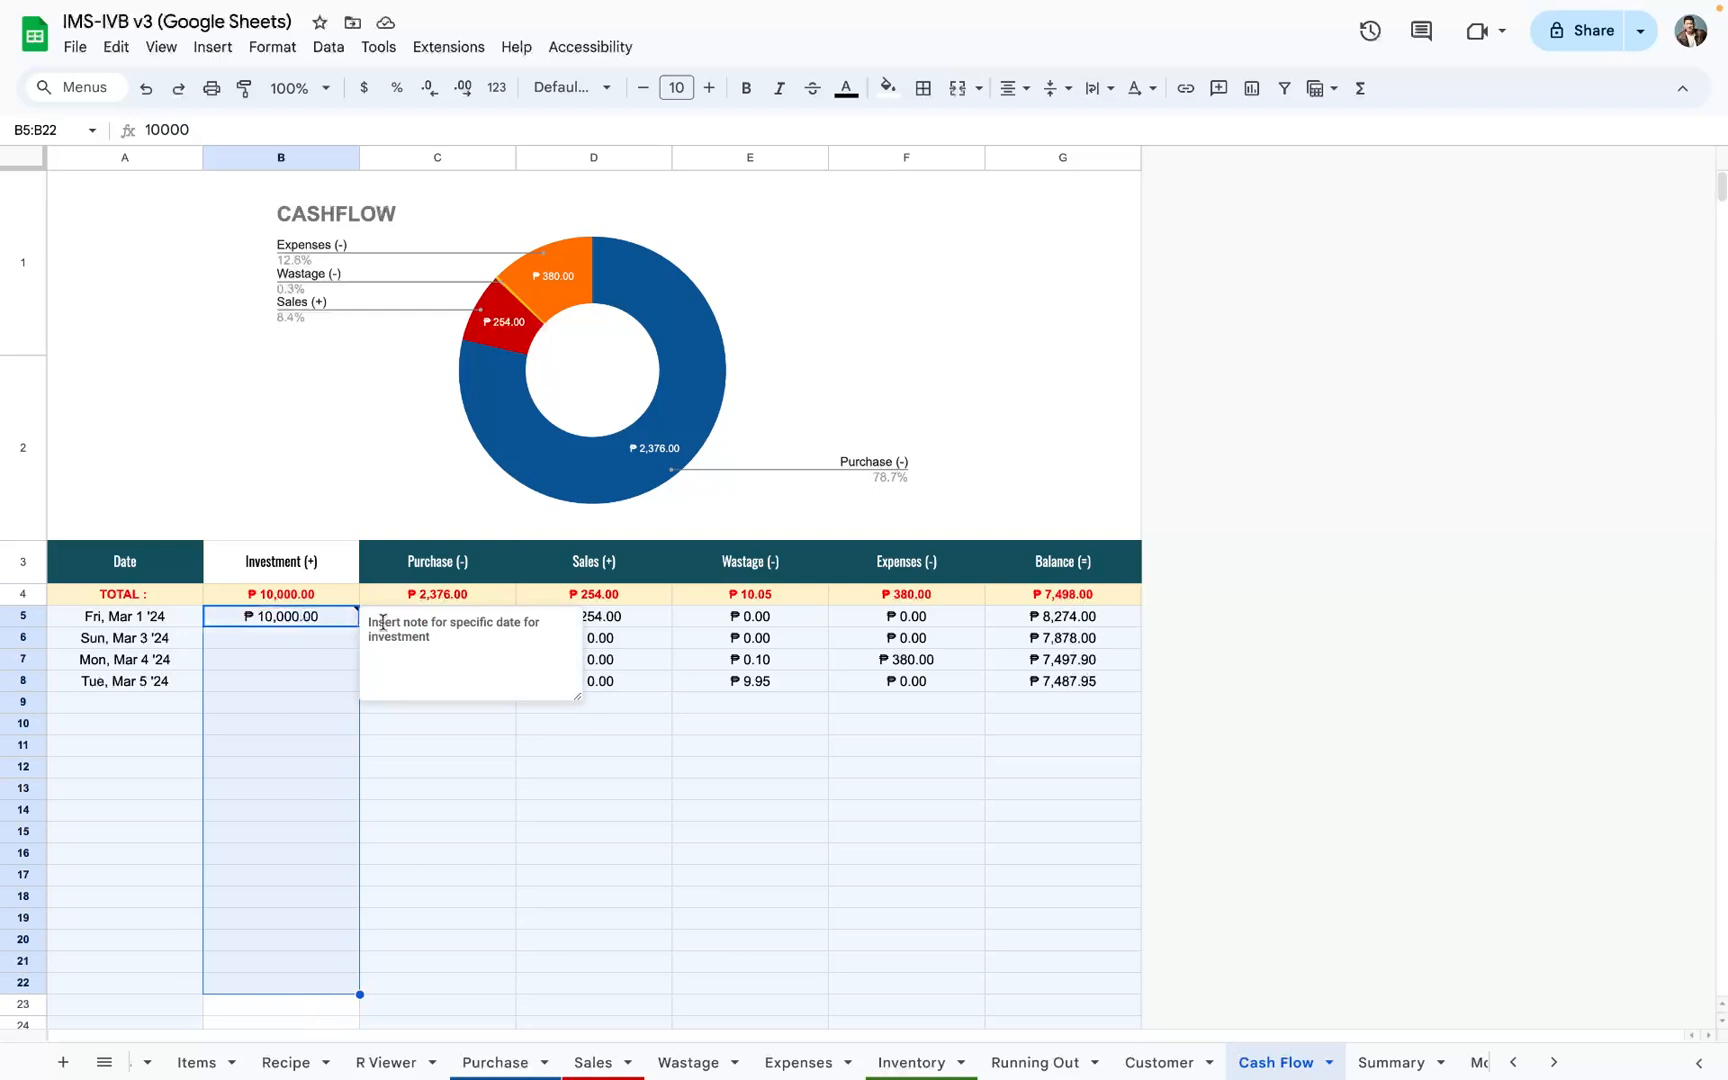
left_click_drag(369, 622, 485, 636)
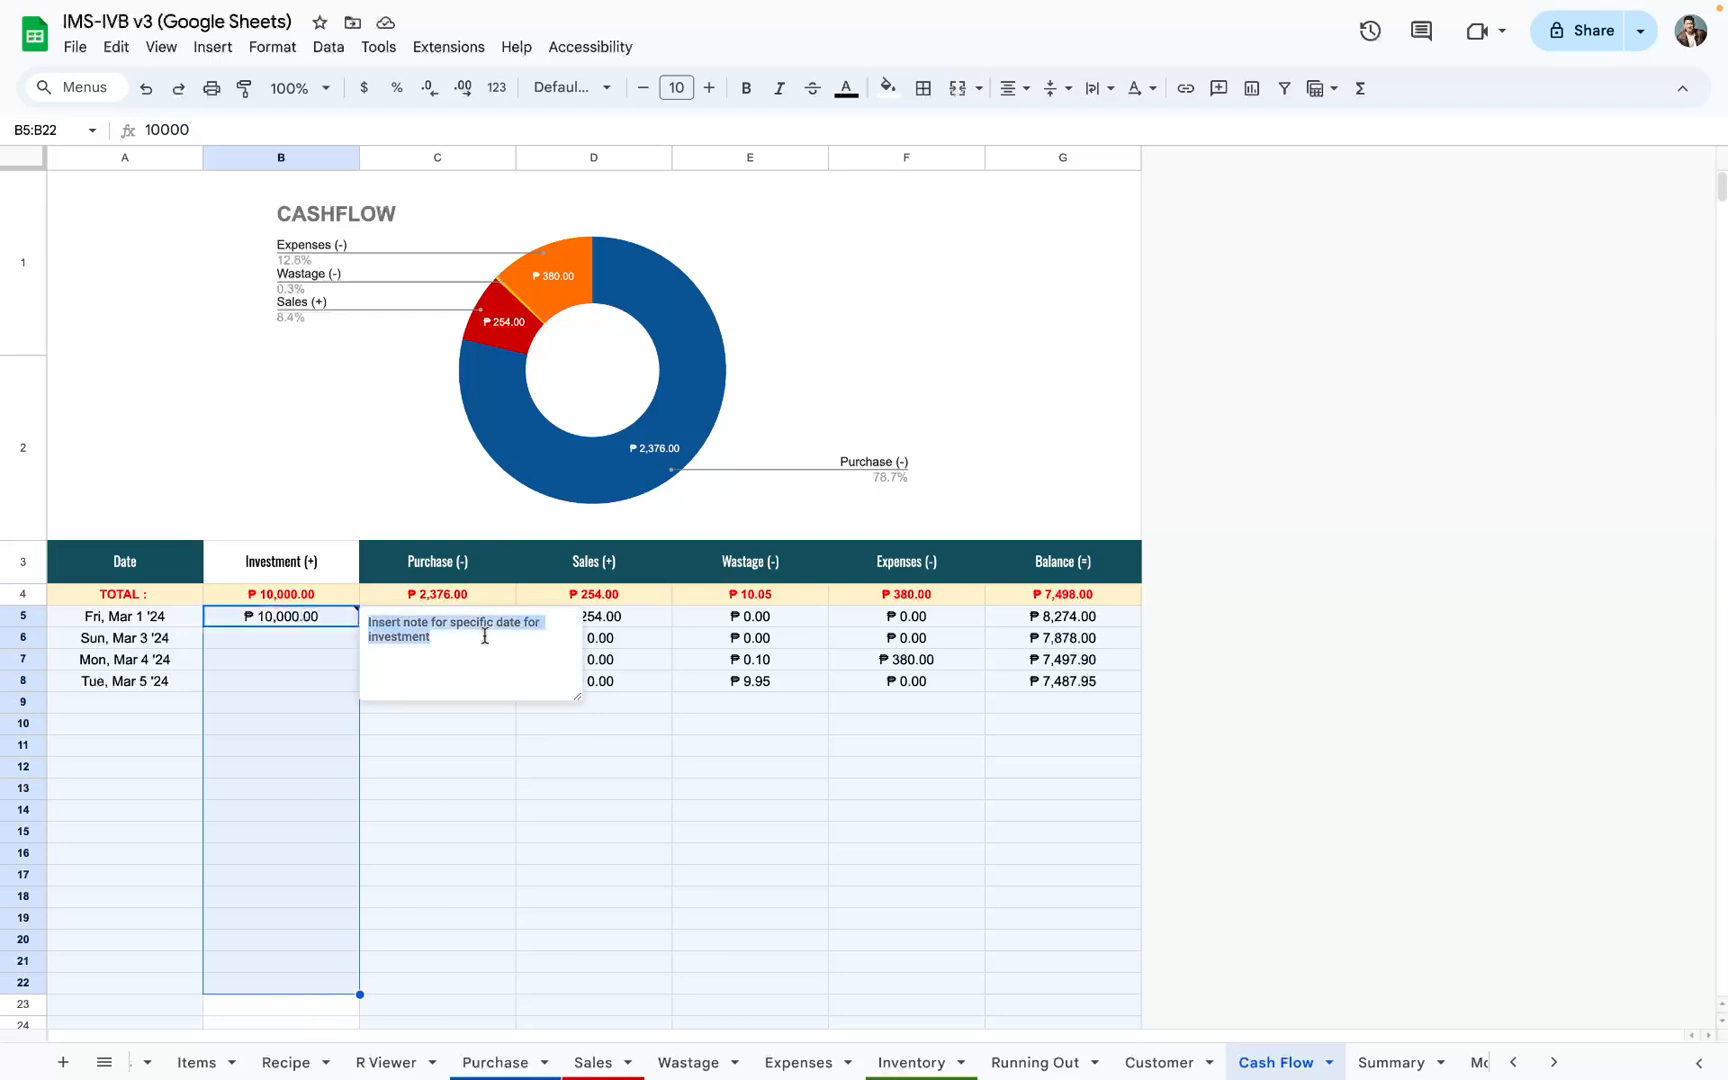
left_click(336, 620)
Step: Examine the Date column and the Purchase to Expenses columns, then check the investment note in B5 again
left_click_drag(154, 620, 151, 914)
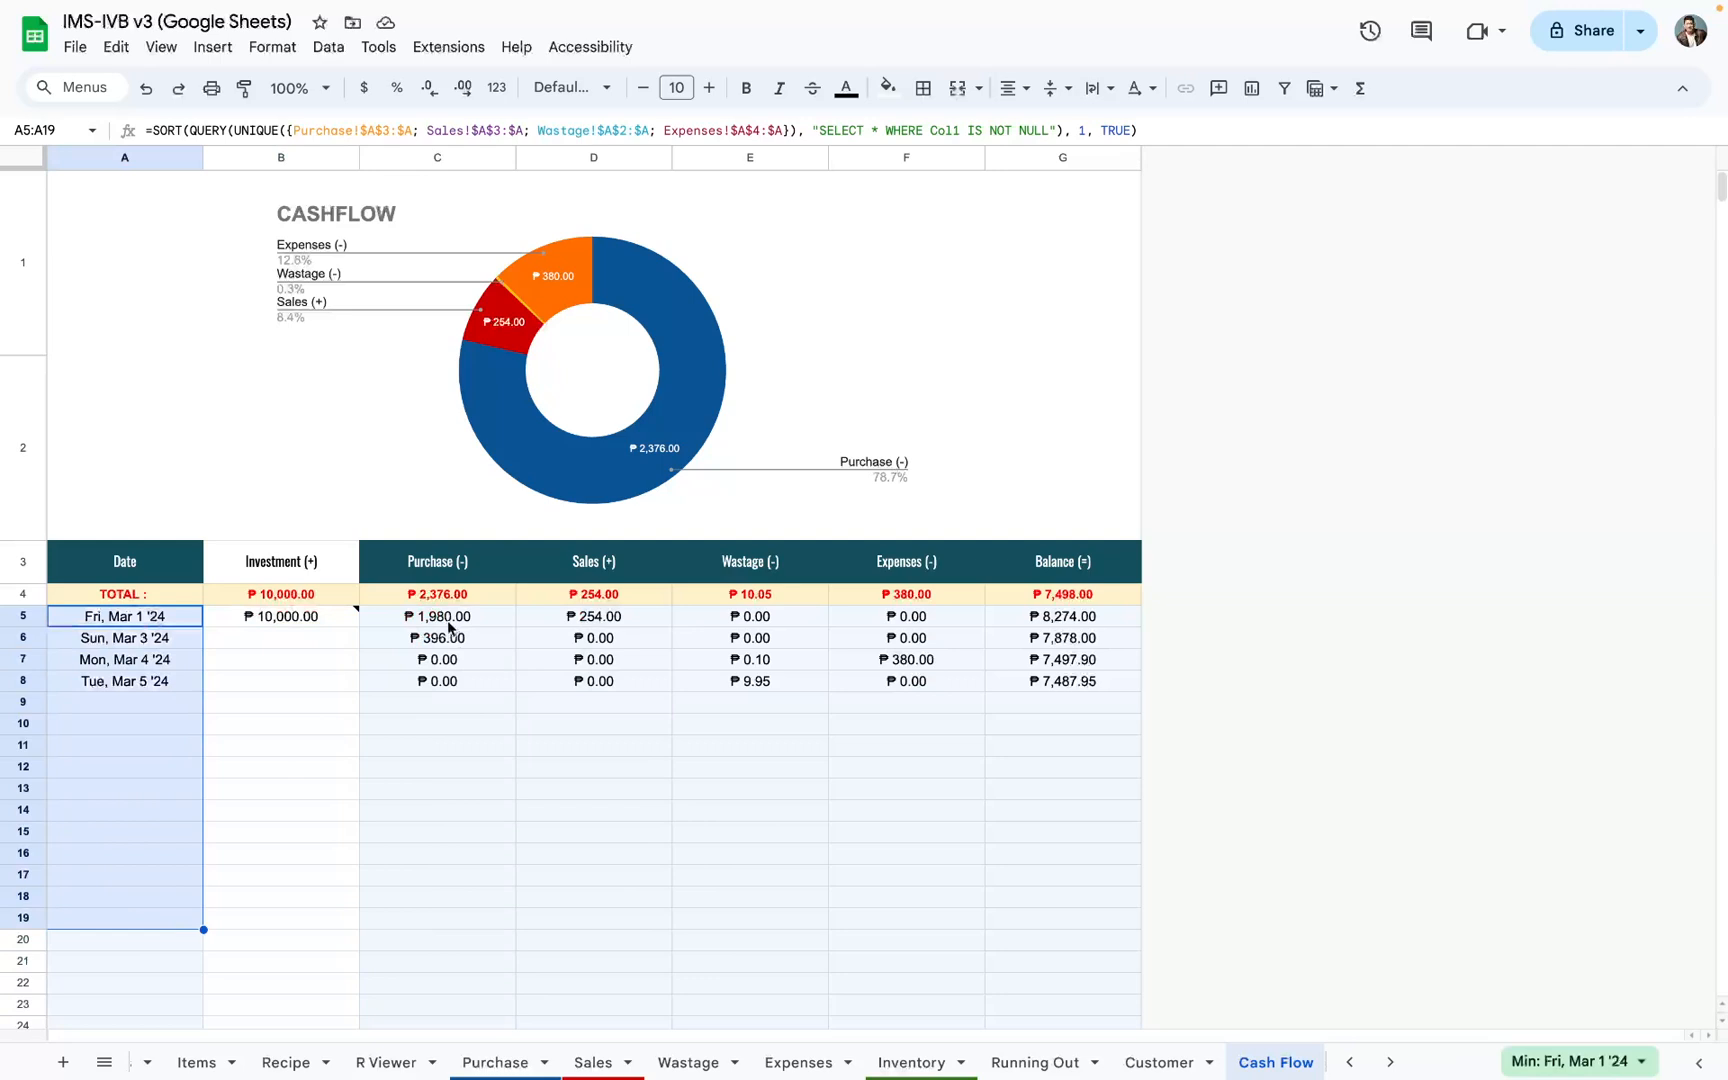
left_click_drag(448, 620, 922, 925)
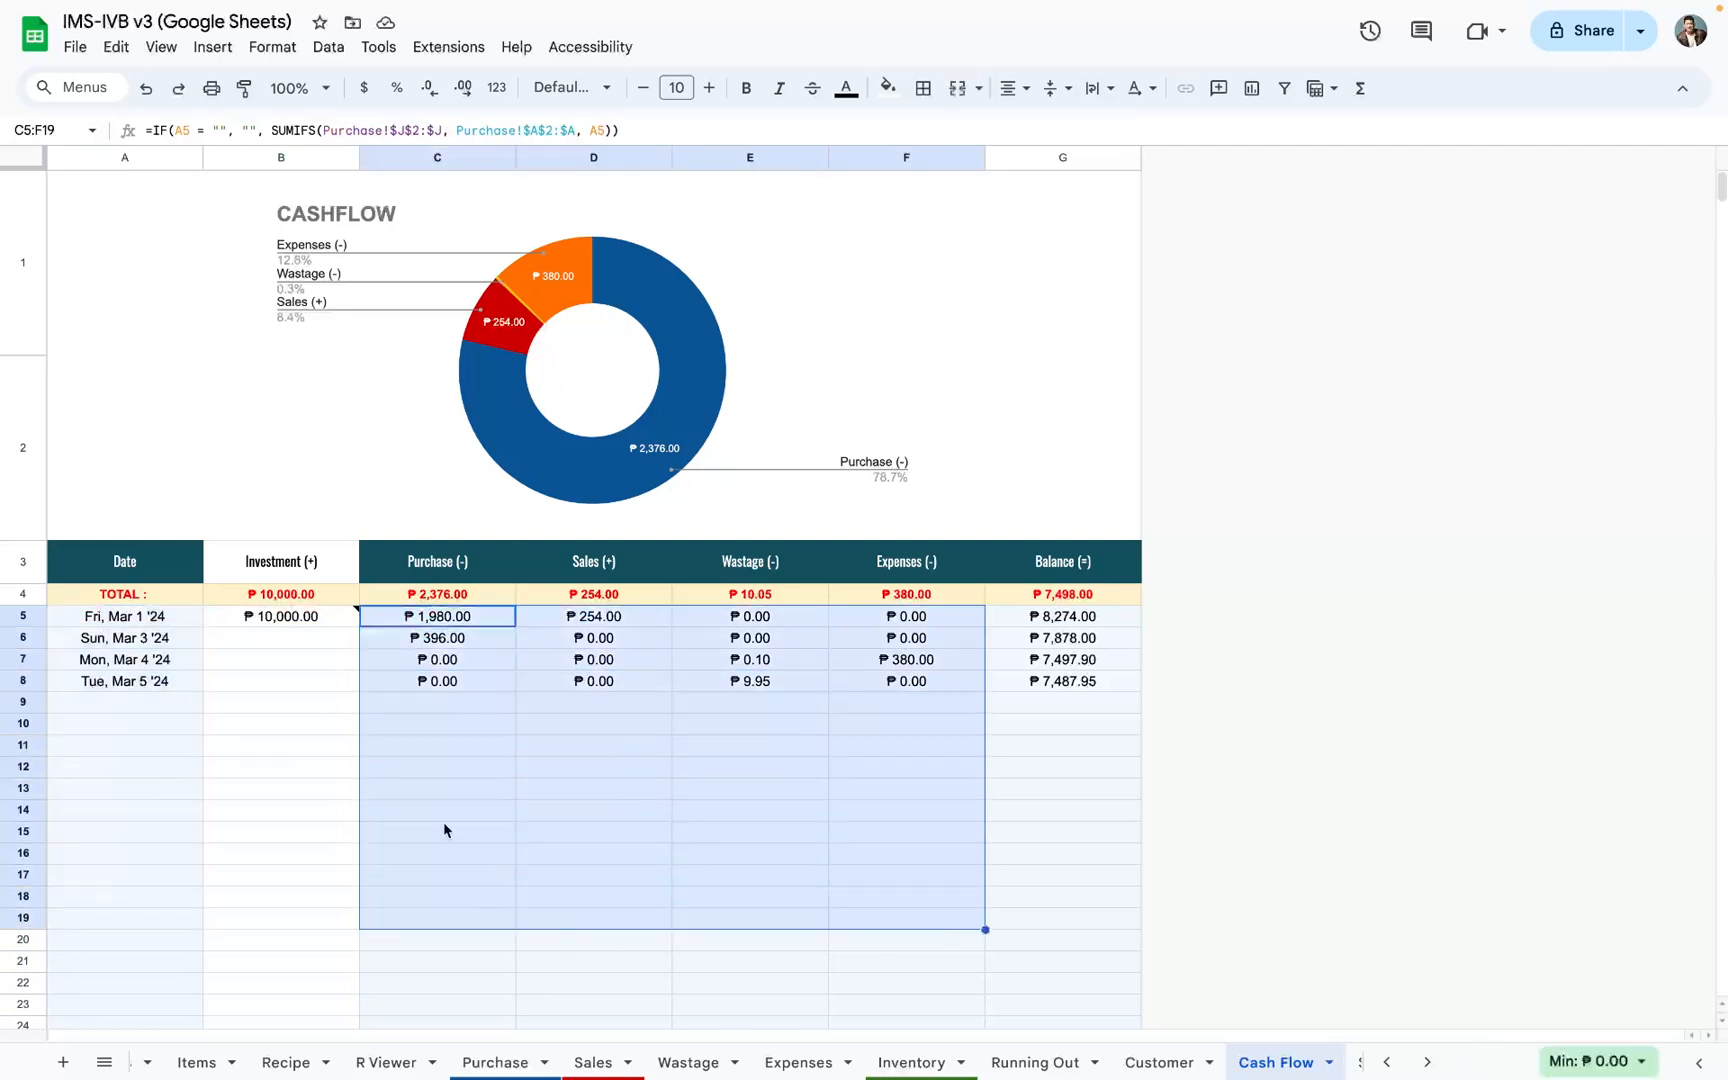
left_click(220, 623)
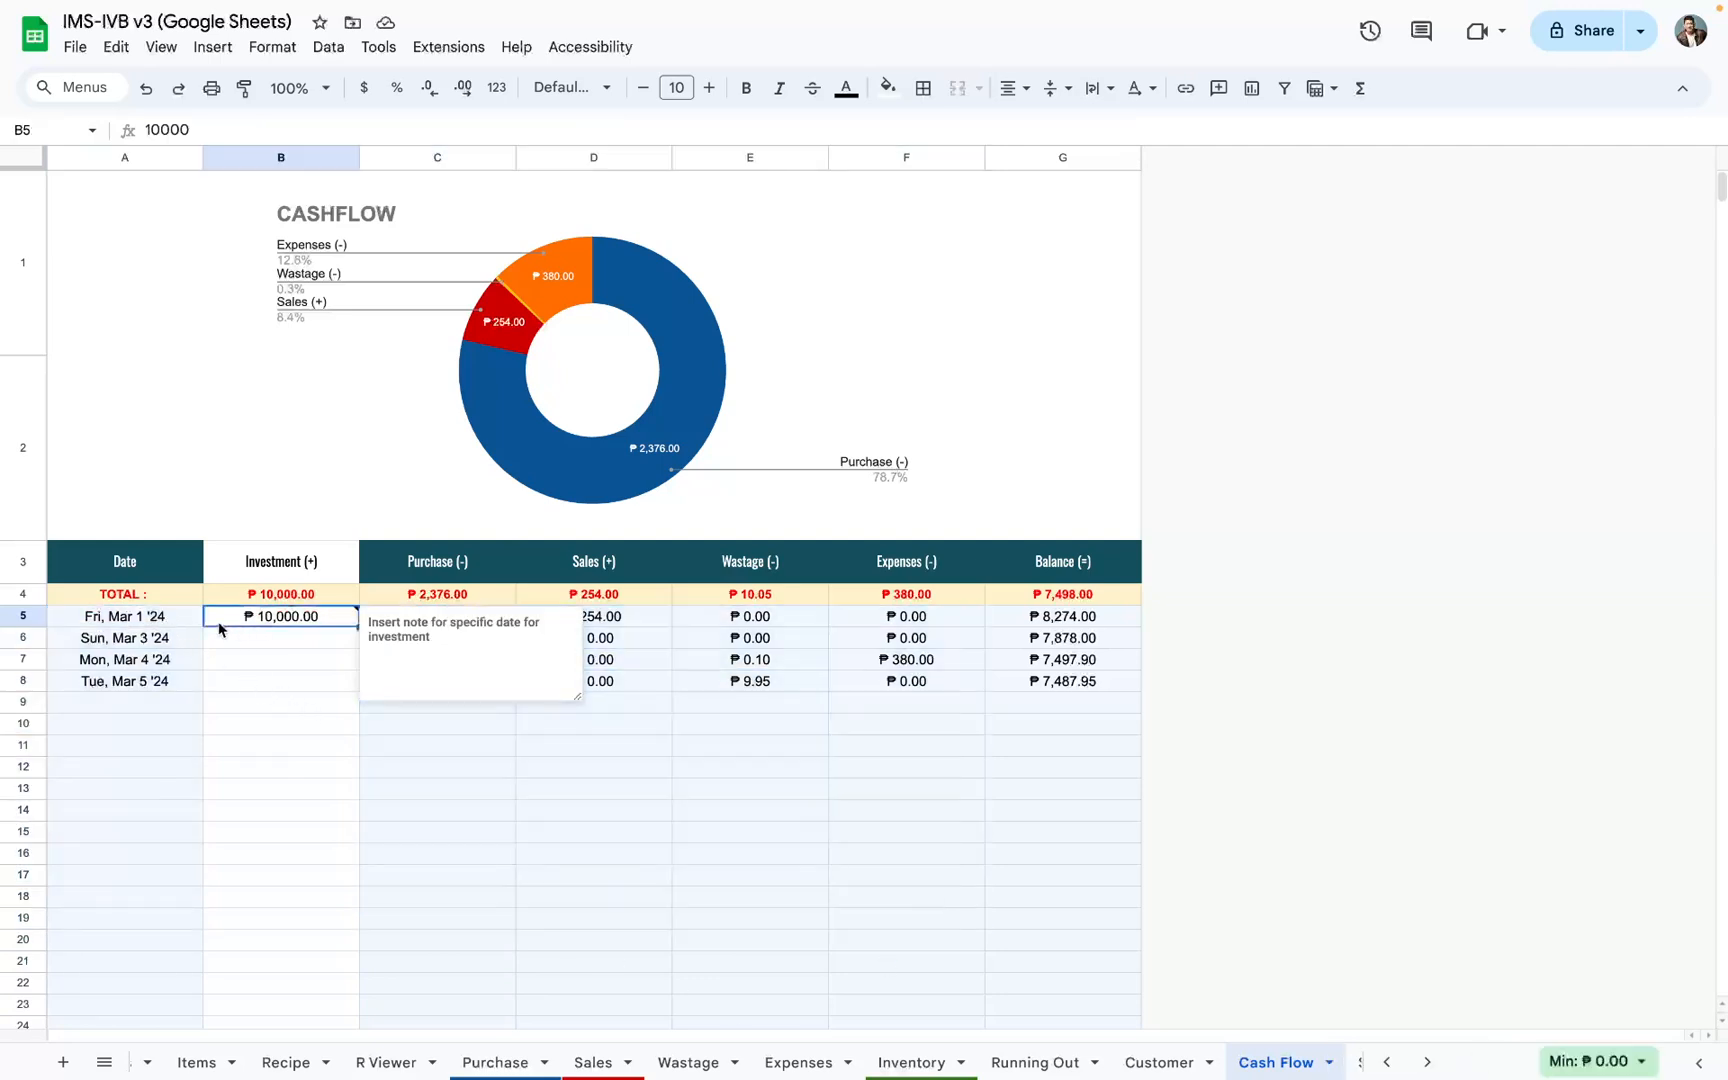
left_click(192, 621)
left_click(266, 622)
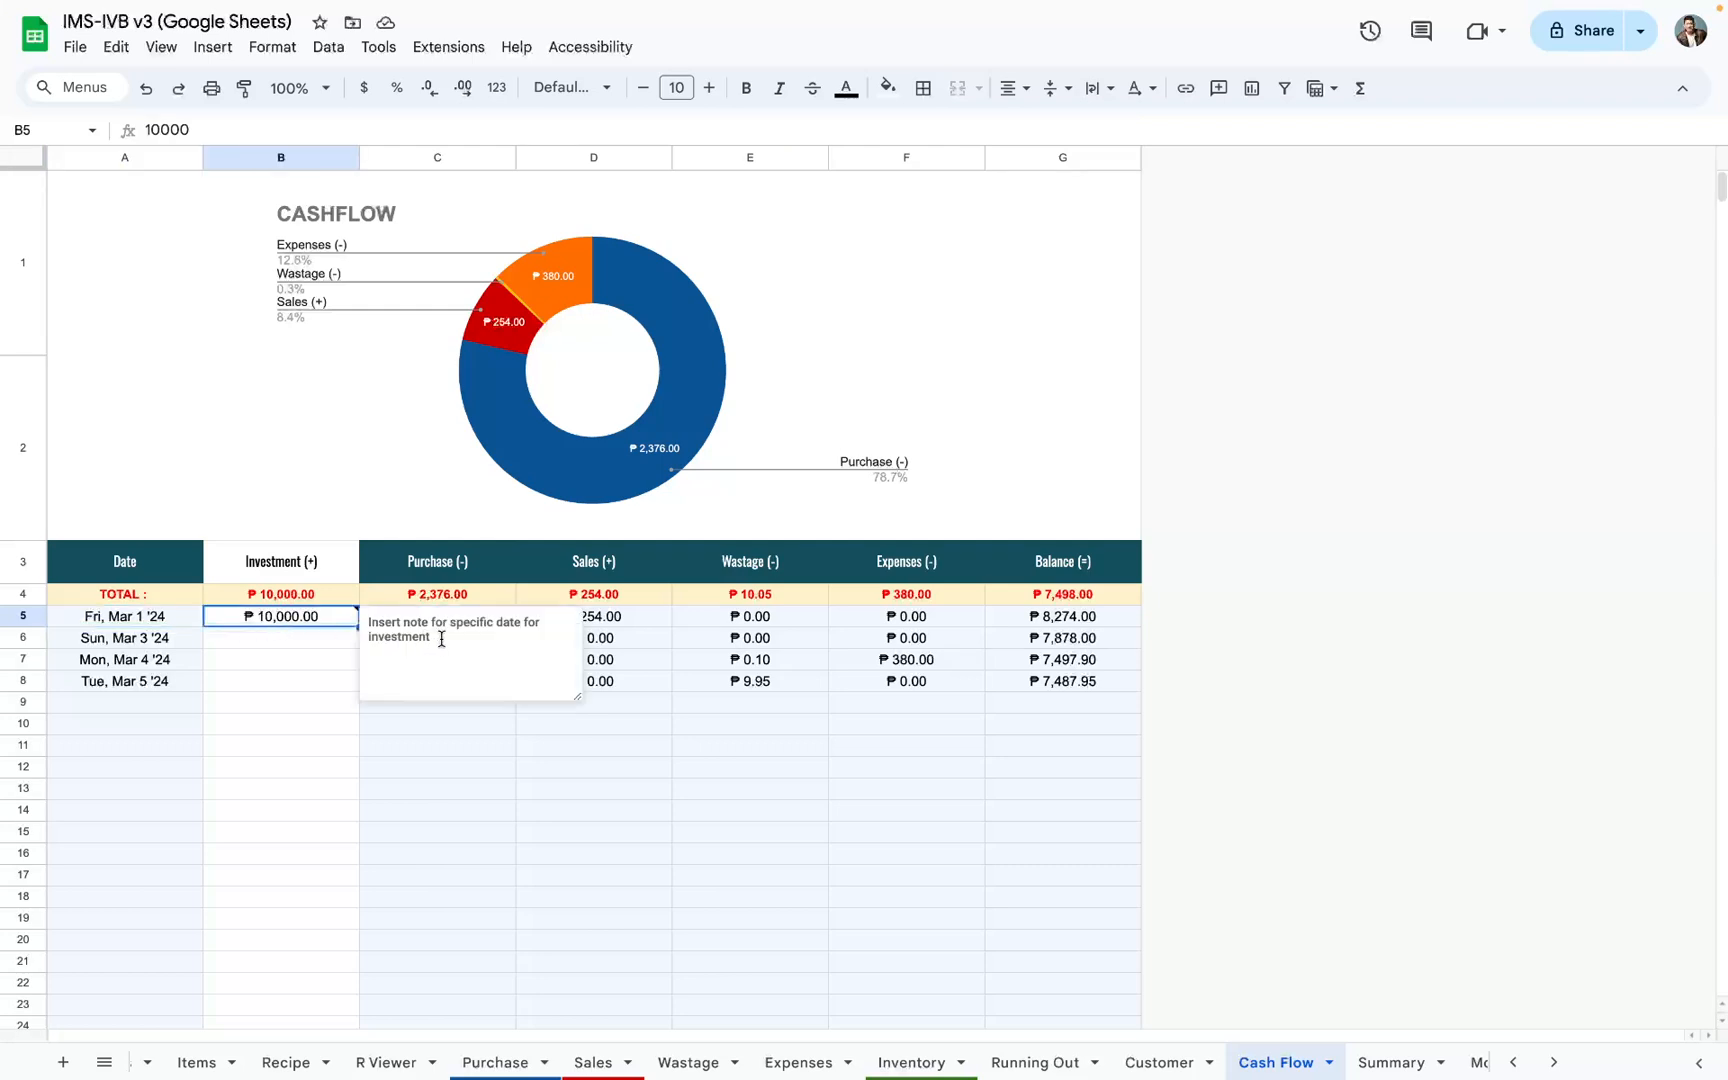
left_click(333, 647)
mouse_move(306, 621)
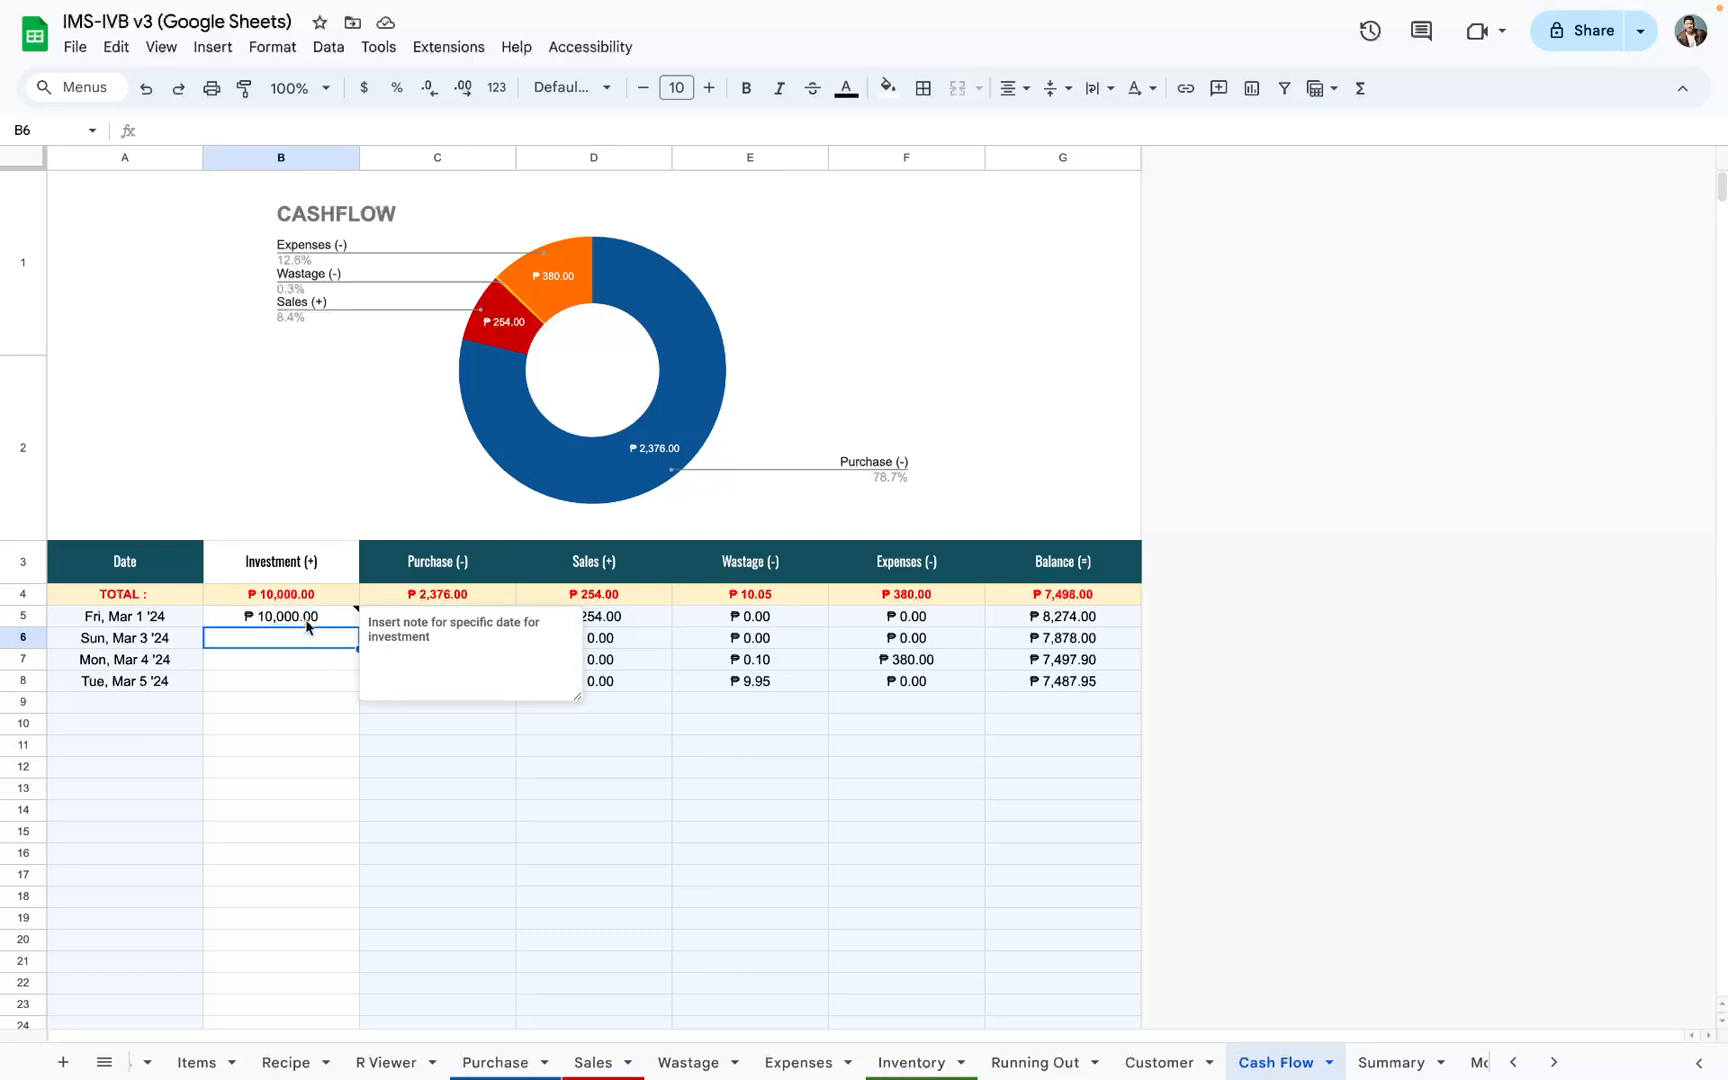
Step: Examine the Investment, Purchase, Sales, Wastage and Expenses columns one by one against the Date column
left_click_drag(306, 626, 316, 992)
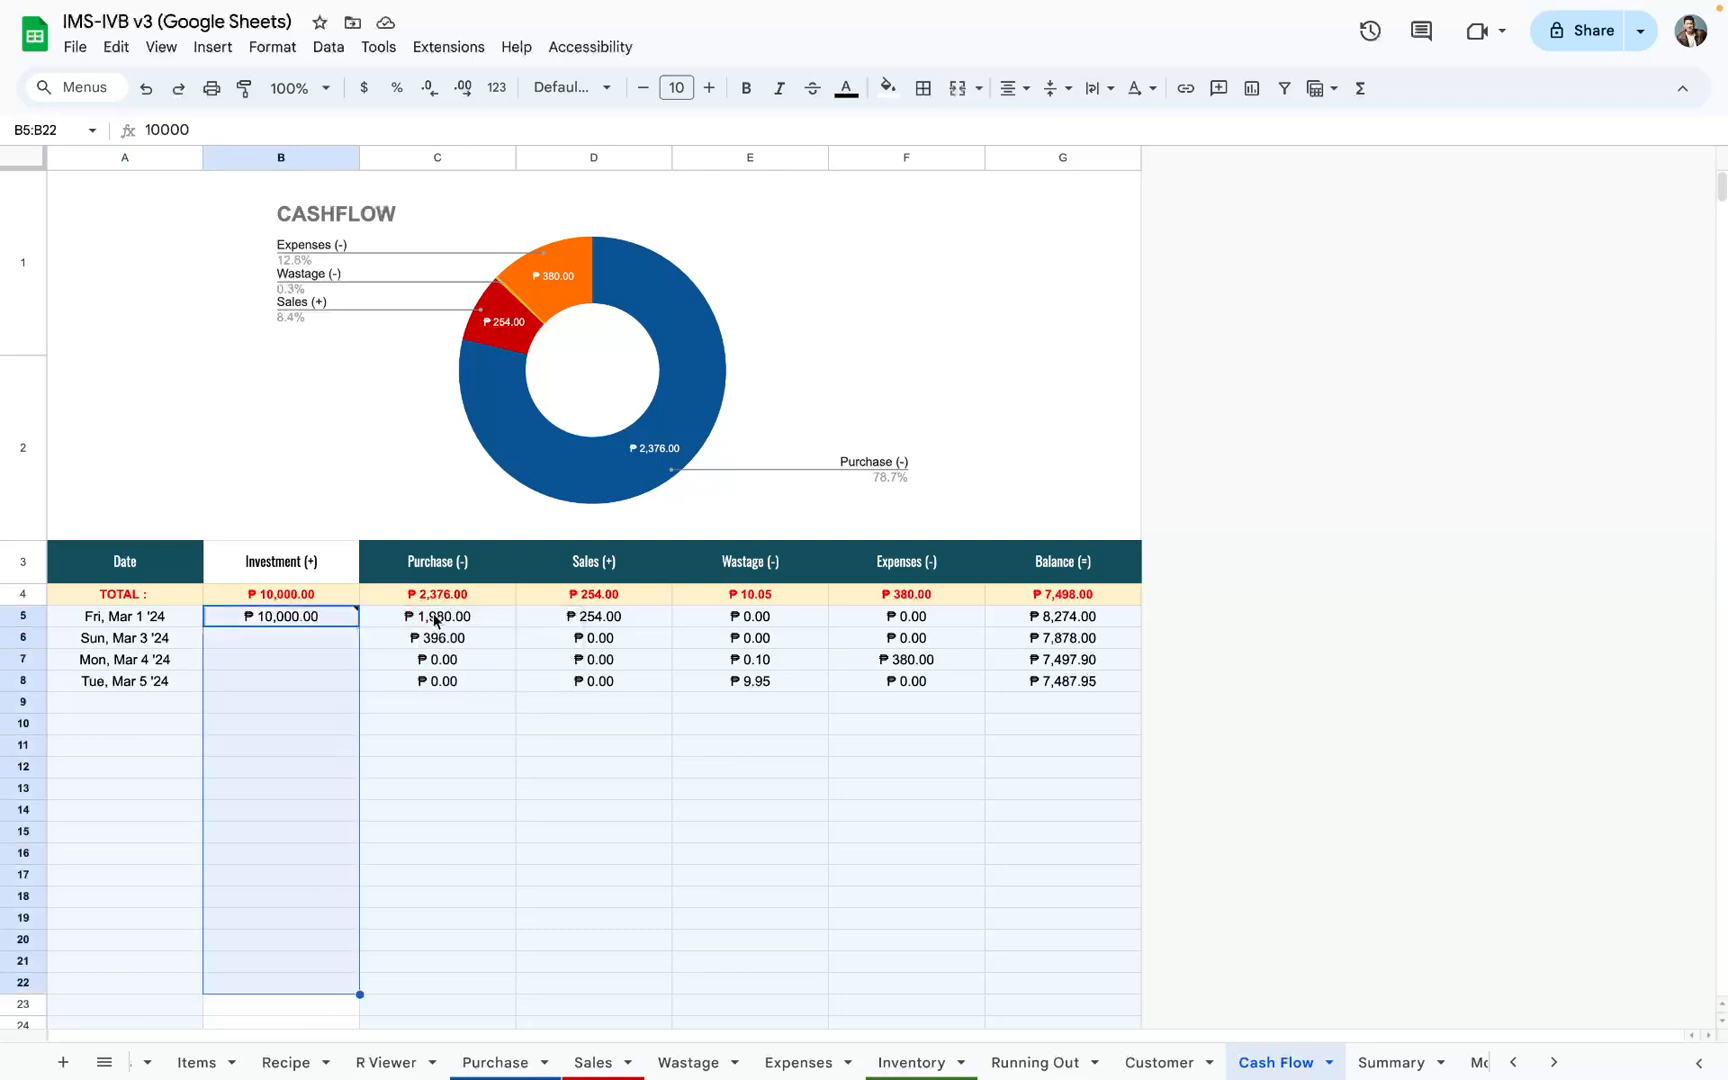
left_click_drag(440, 622, 440, 858)
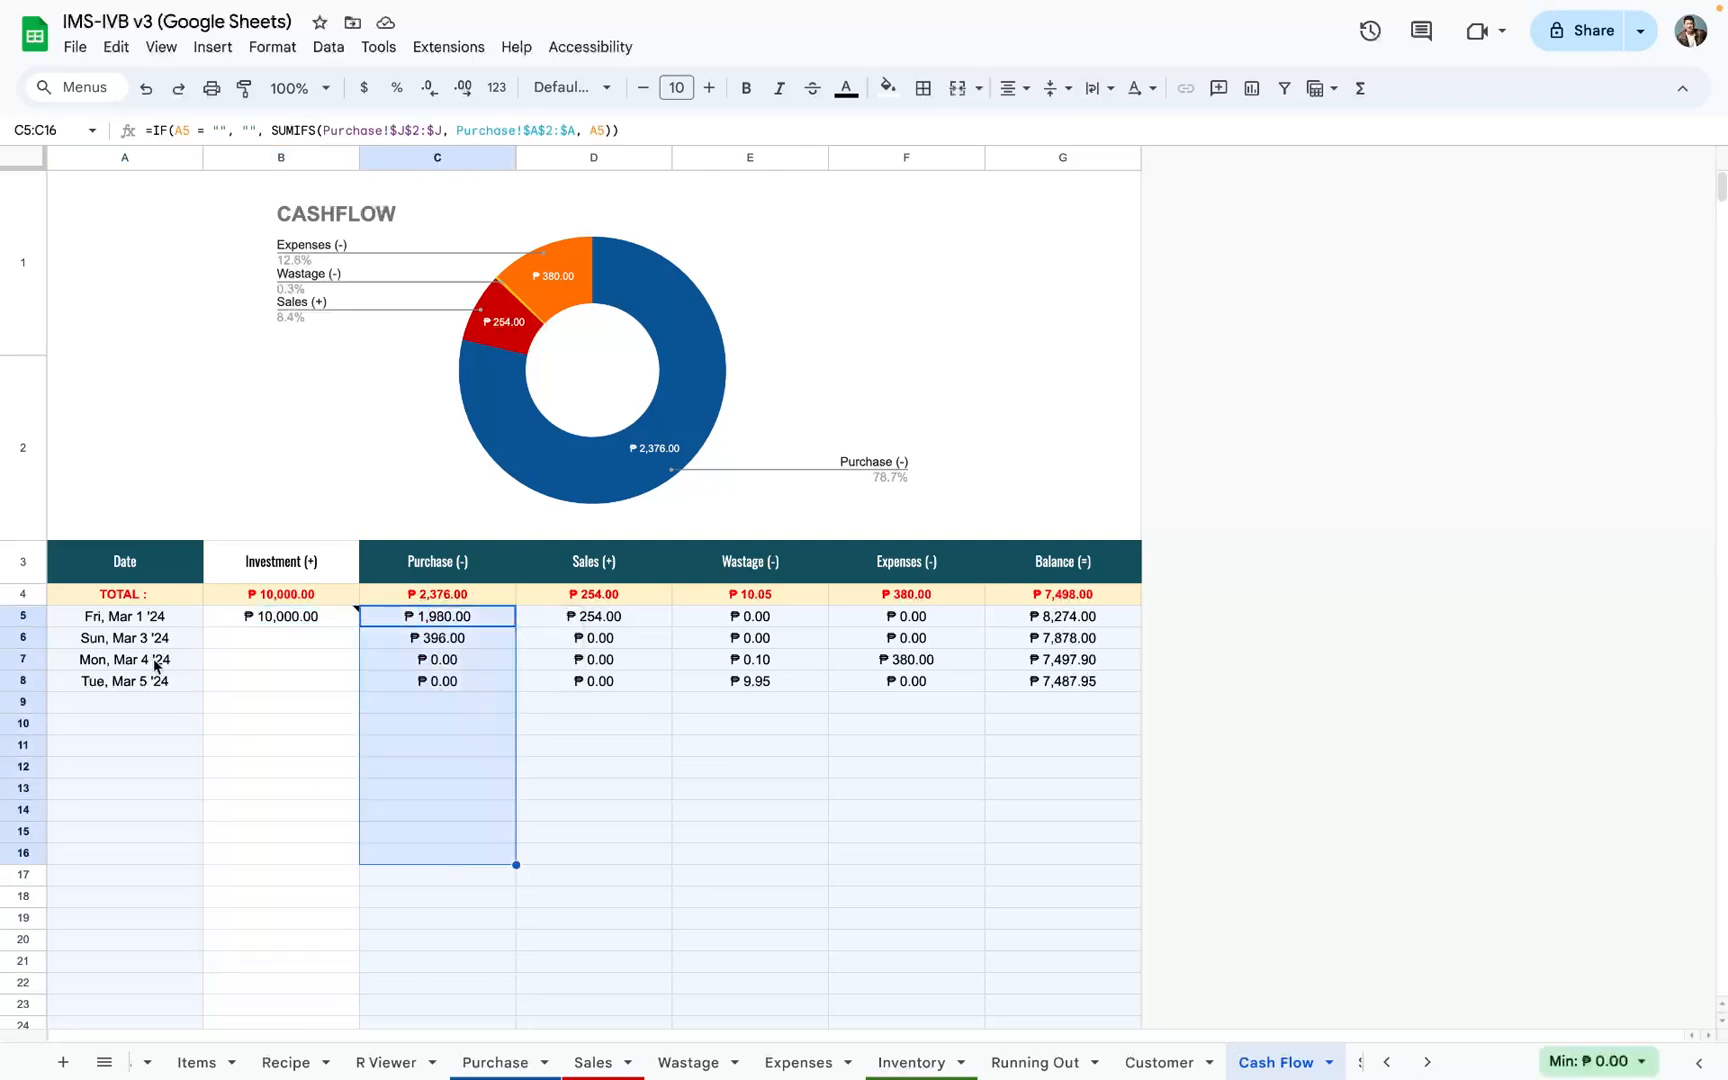
left_click_drag(143, 622, 161, 730)
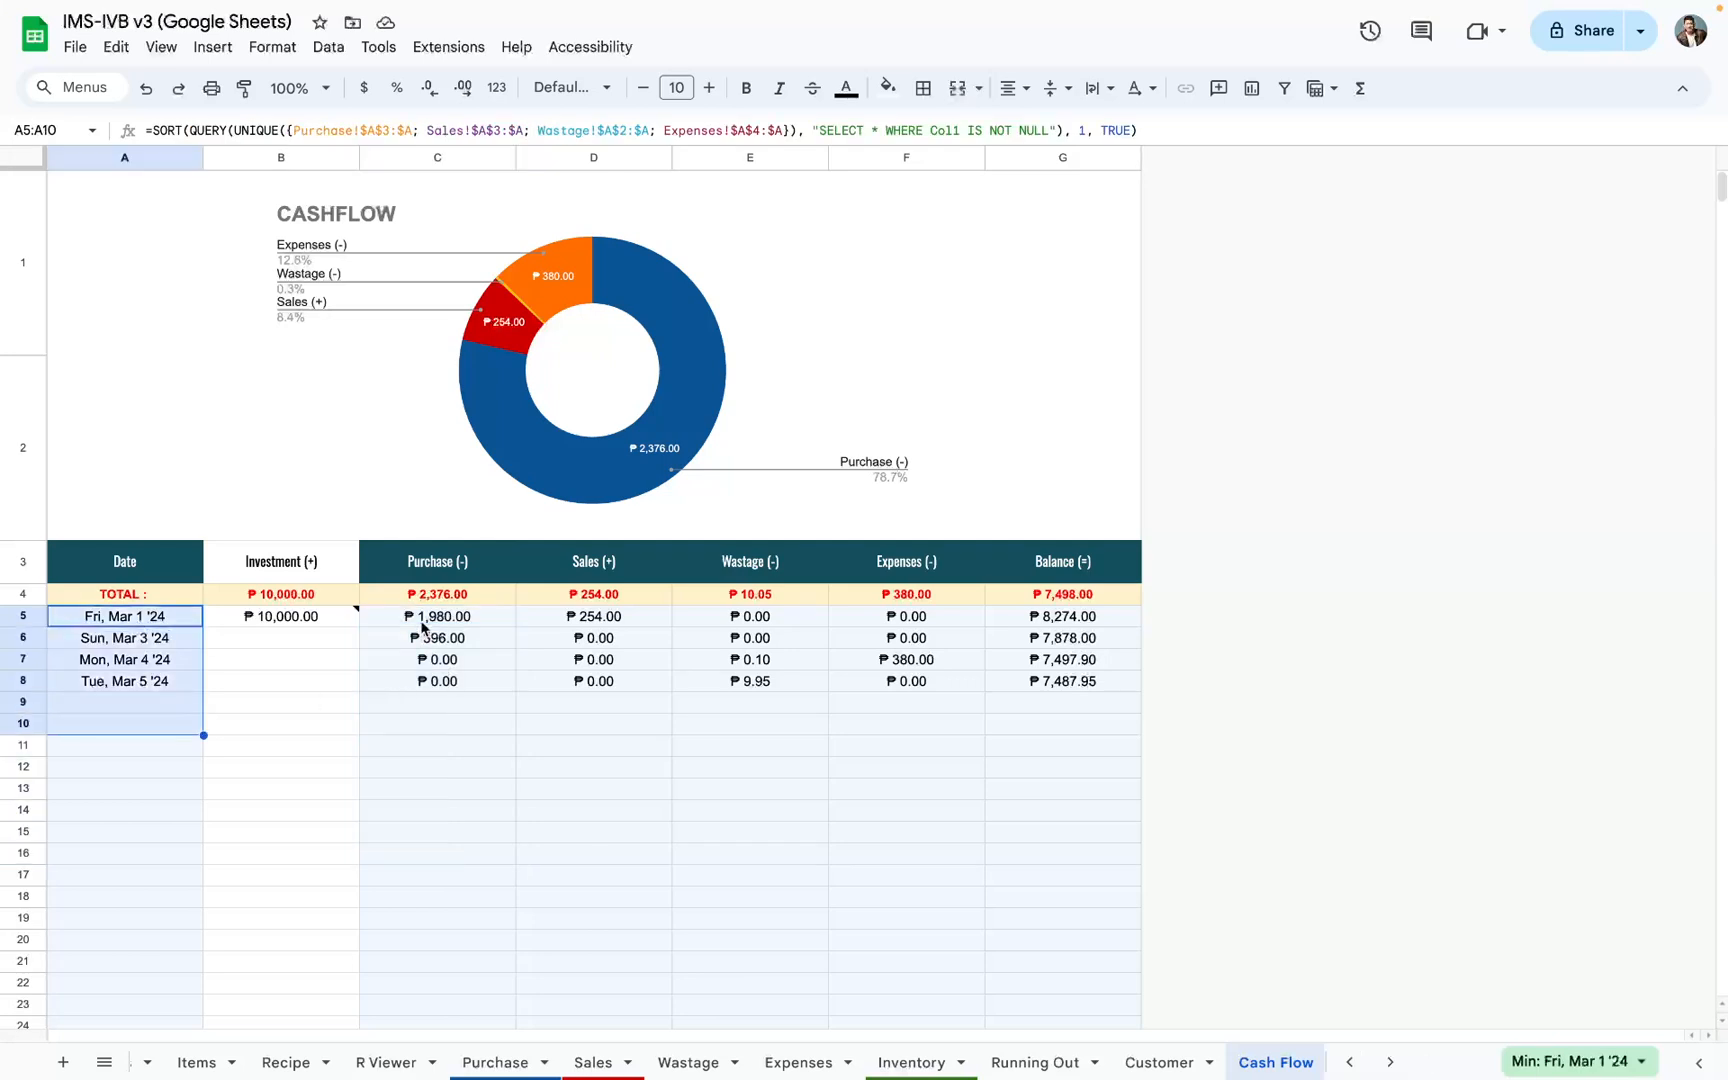
left_click_drag(420, 620, 438, 842)
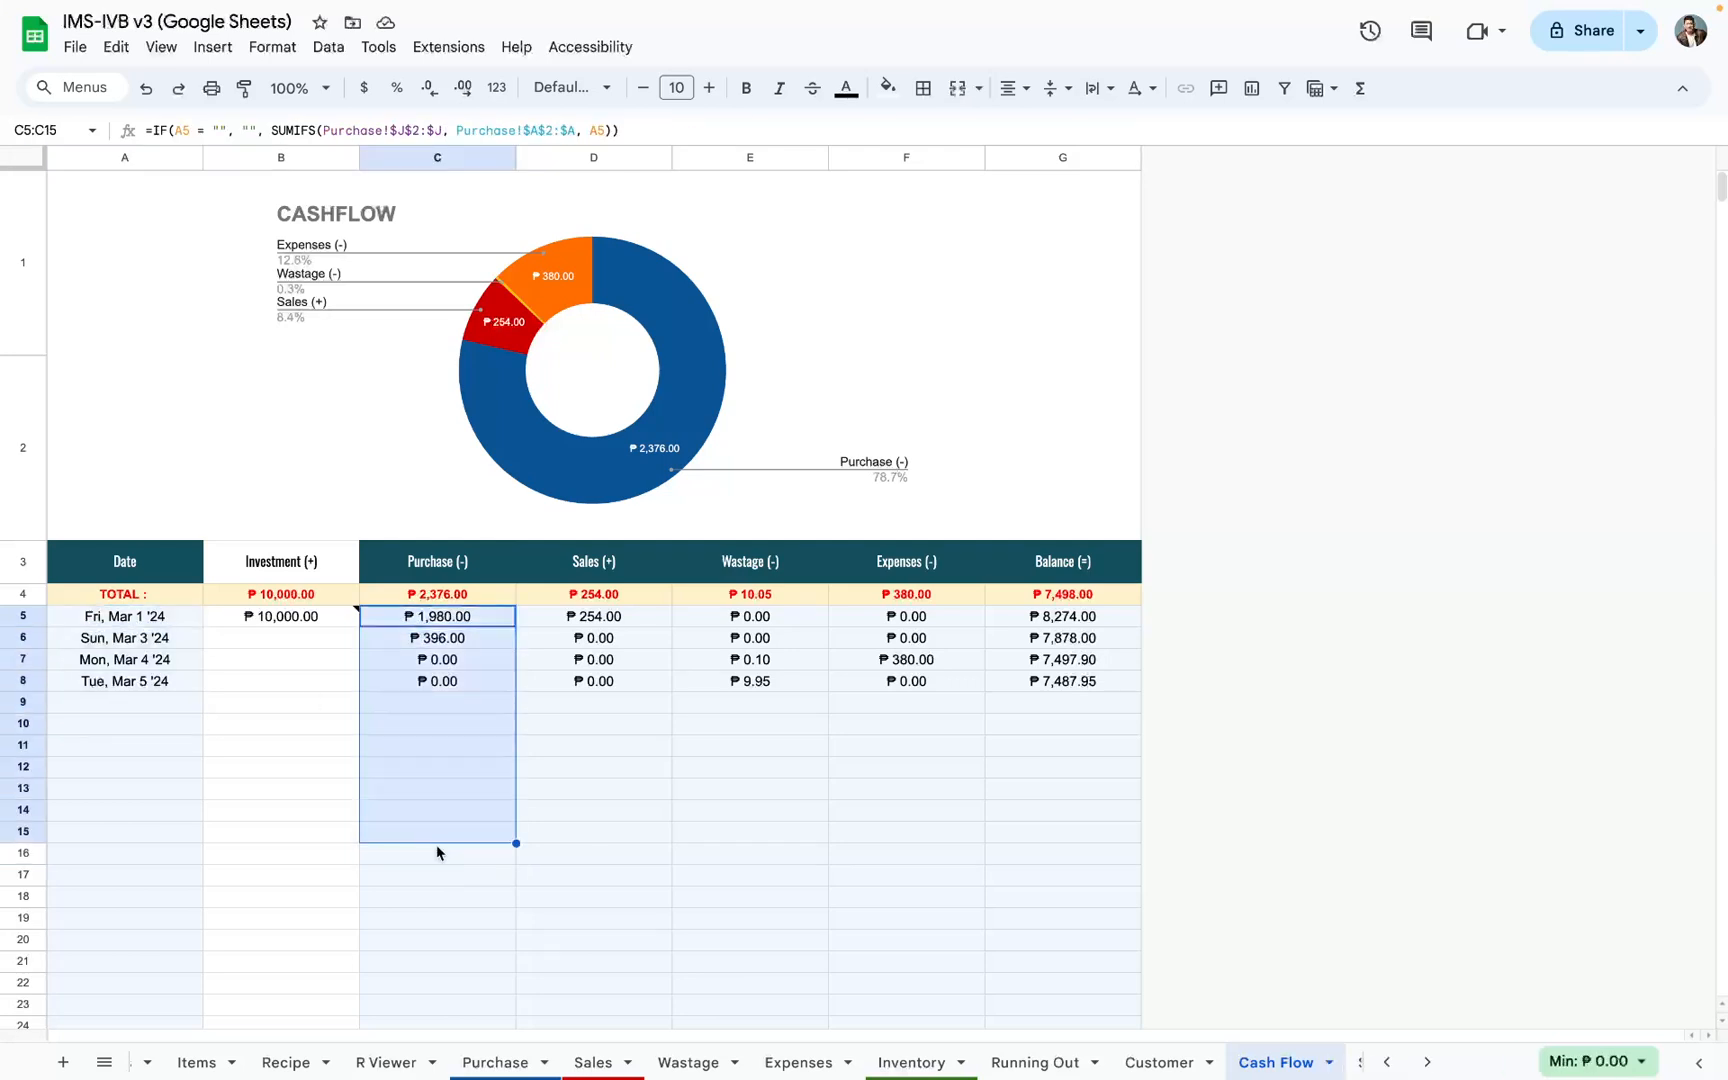
left_click_drag(575, 620, 585, 826)
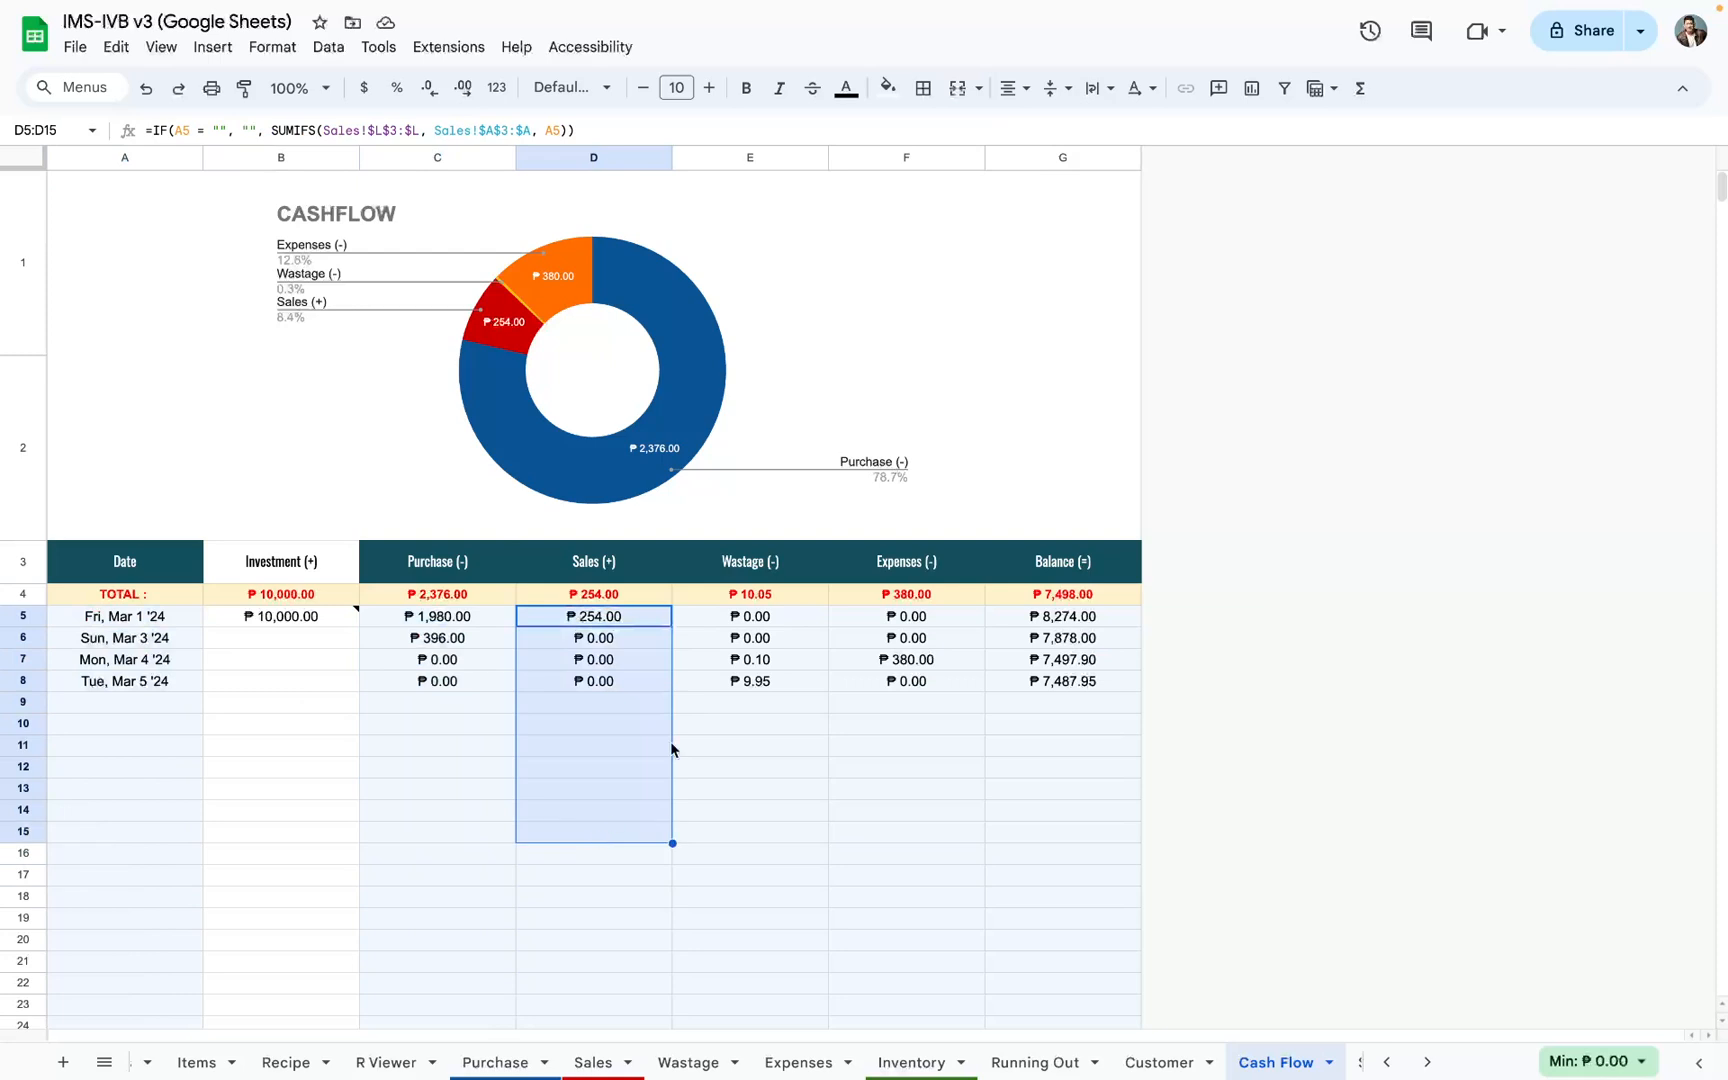
left_click_drag(778, 624, 801, 838)
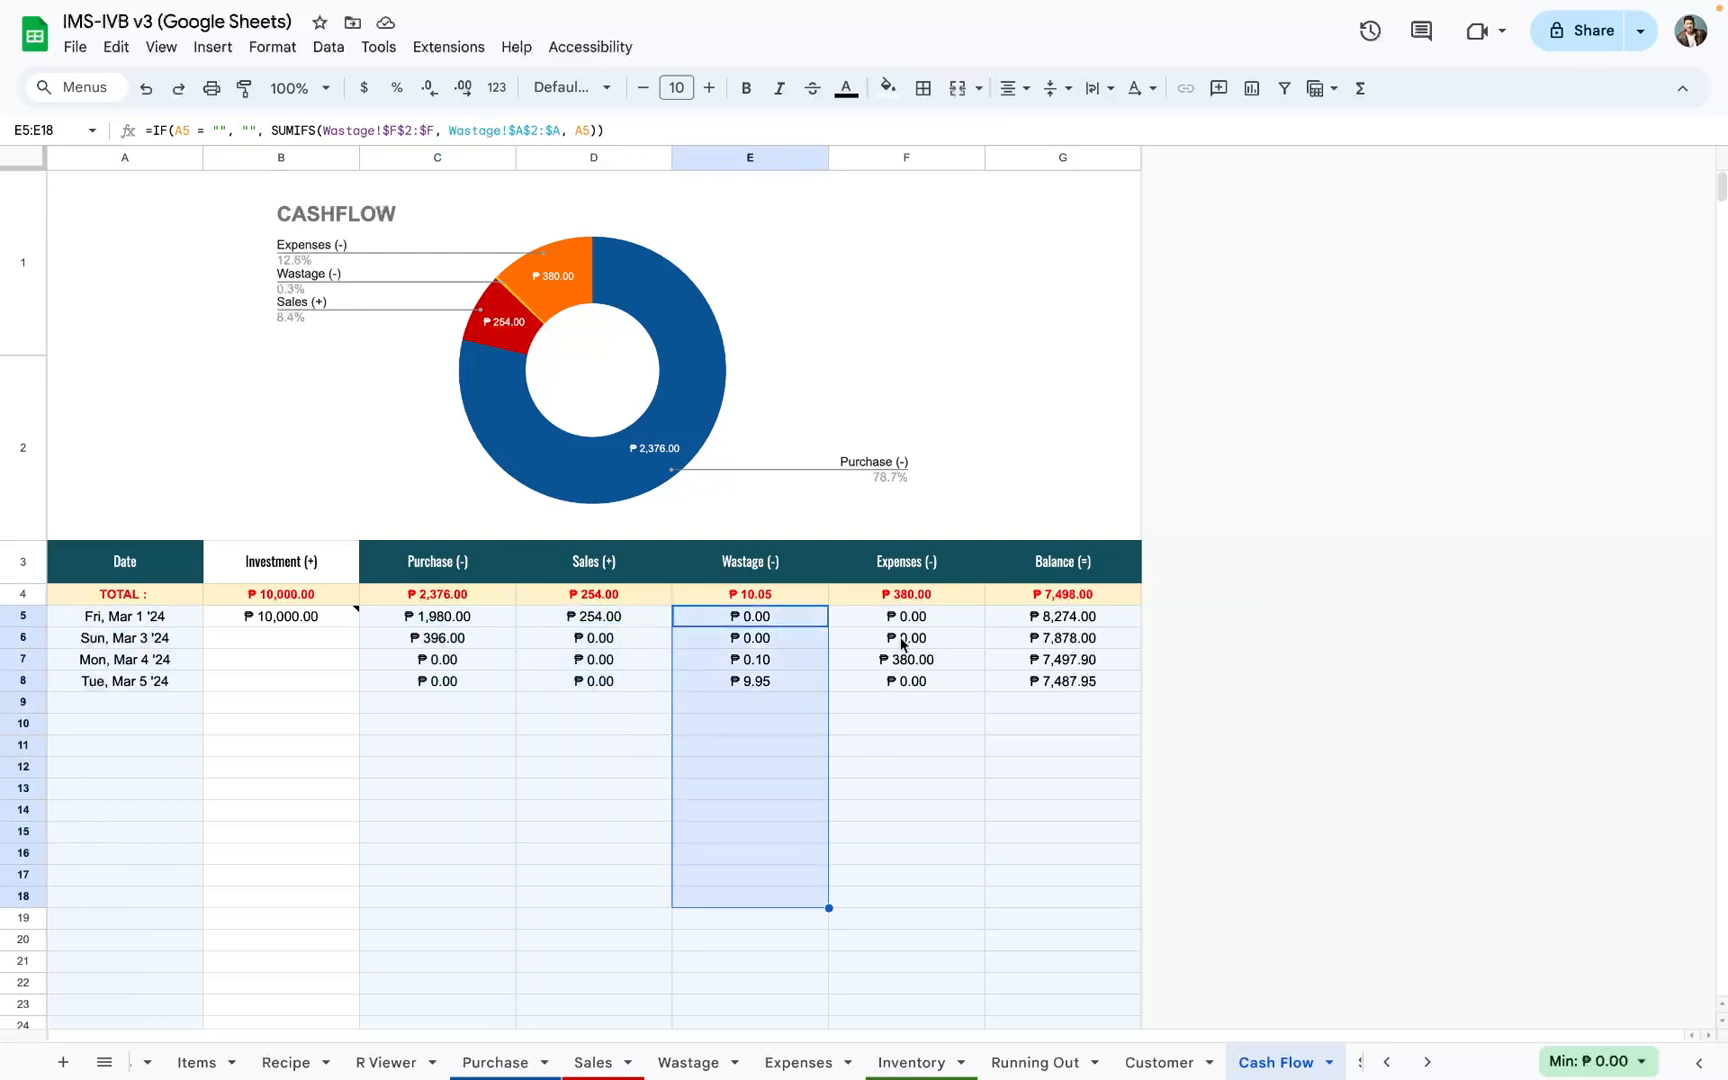
left_click_drag(903, 620, 917, 925)
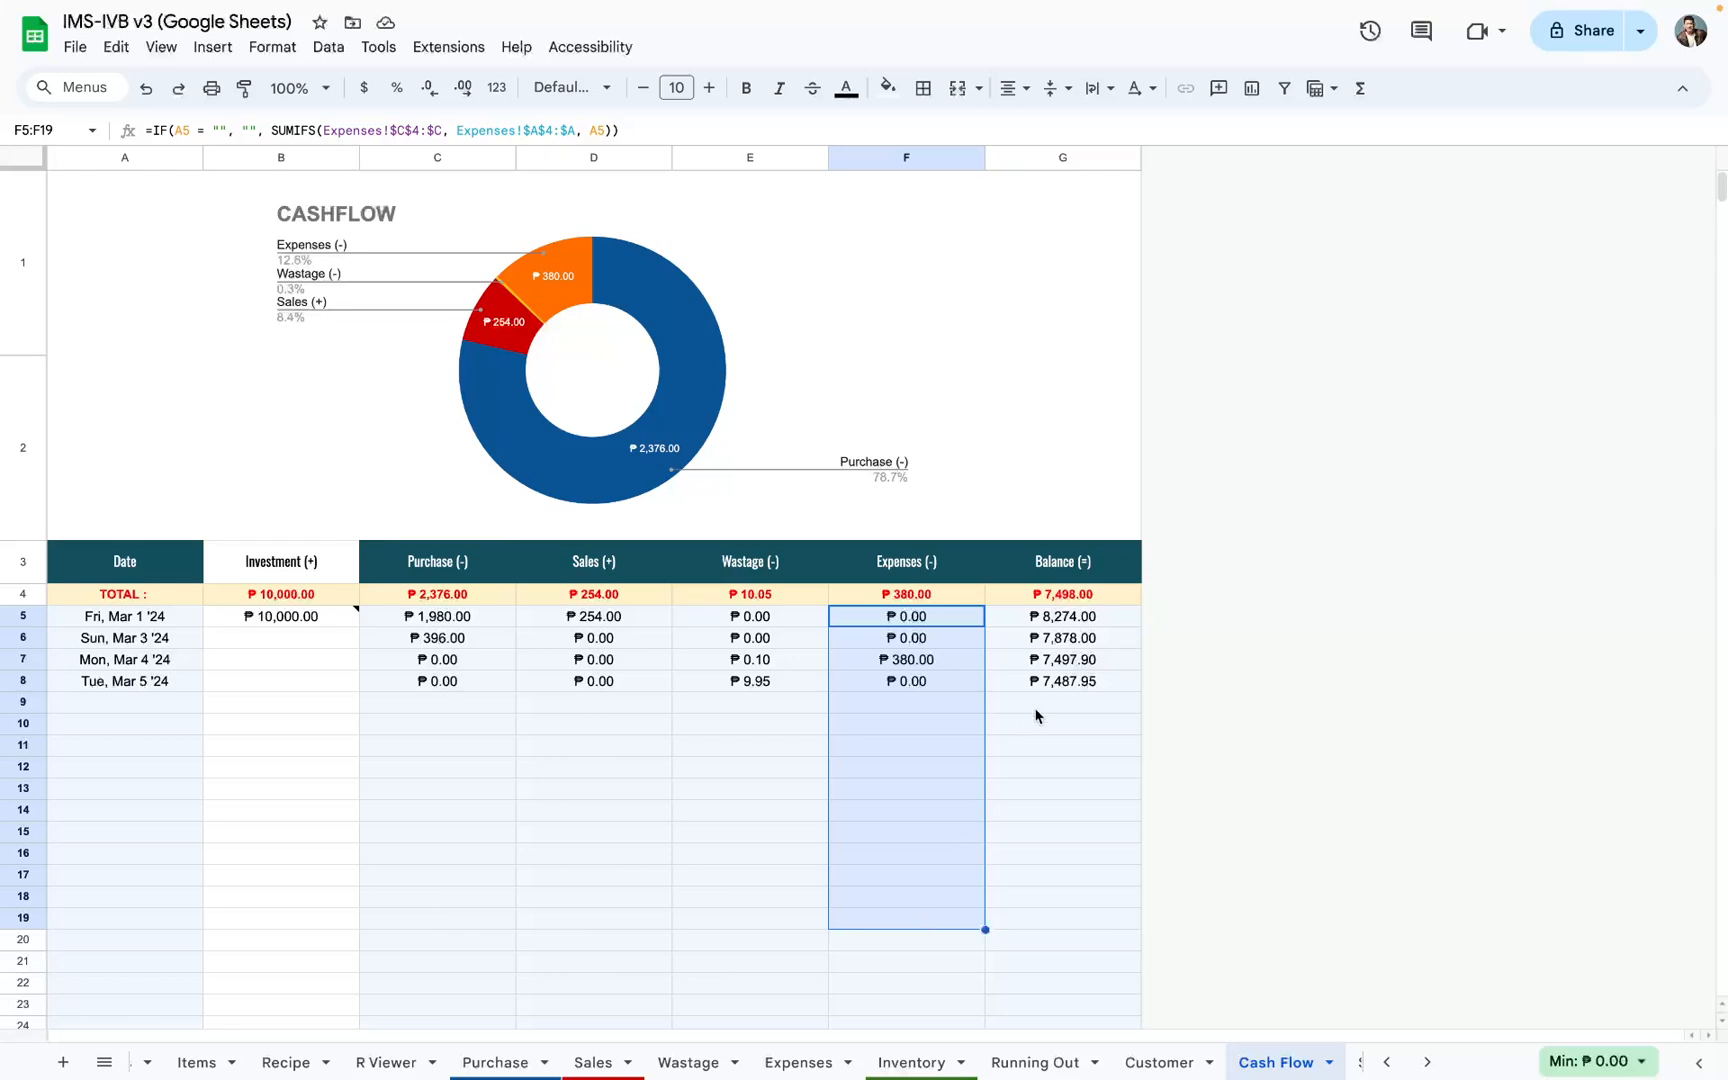
Step: Examine the running balance in G8 and the total balance in G4 against the investment in B5
left_click(1058, 684)
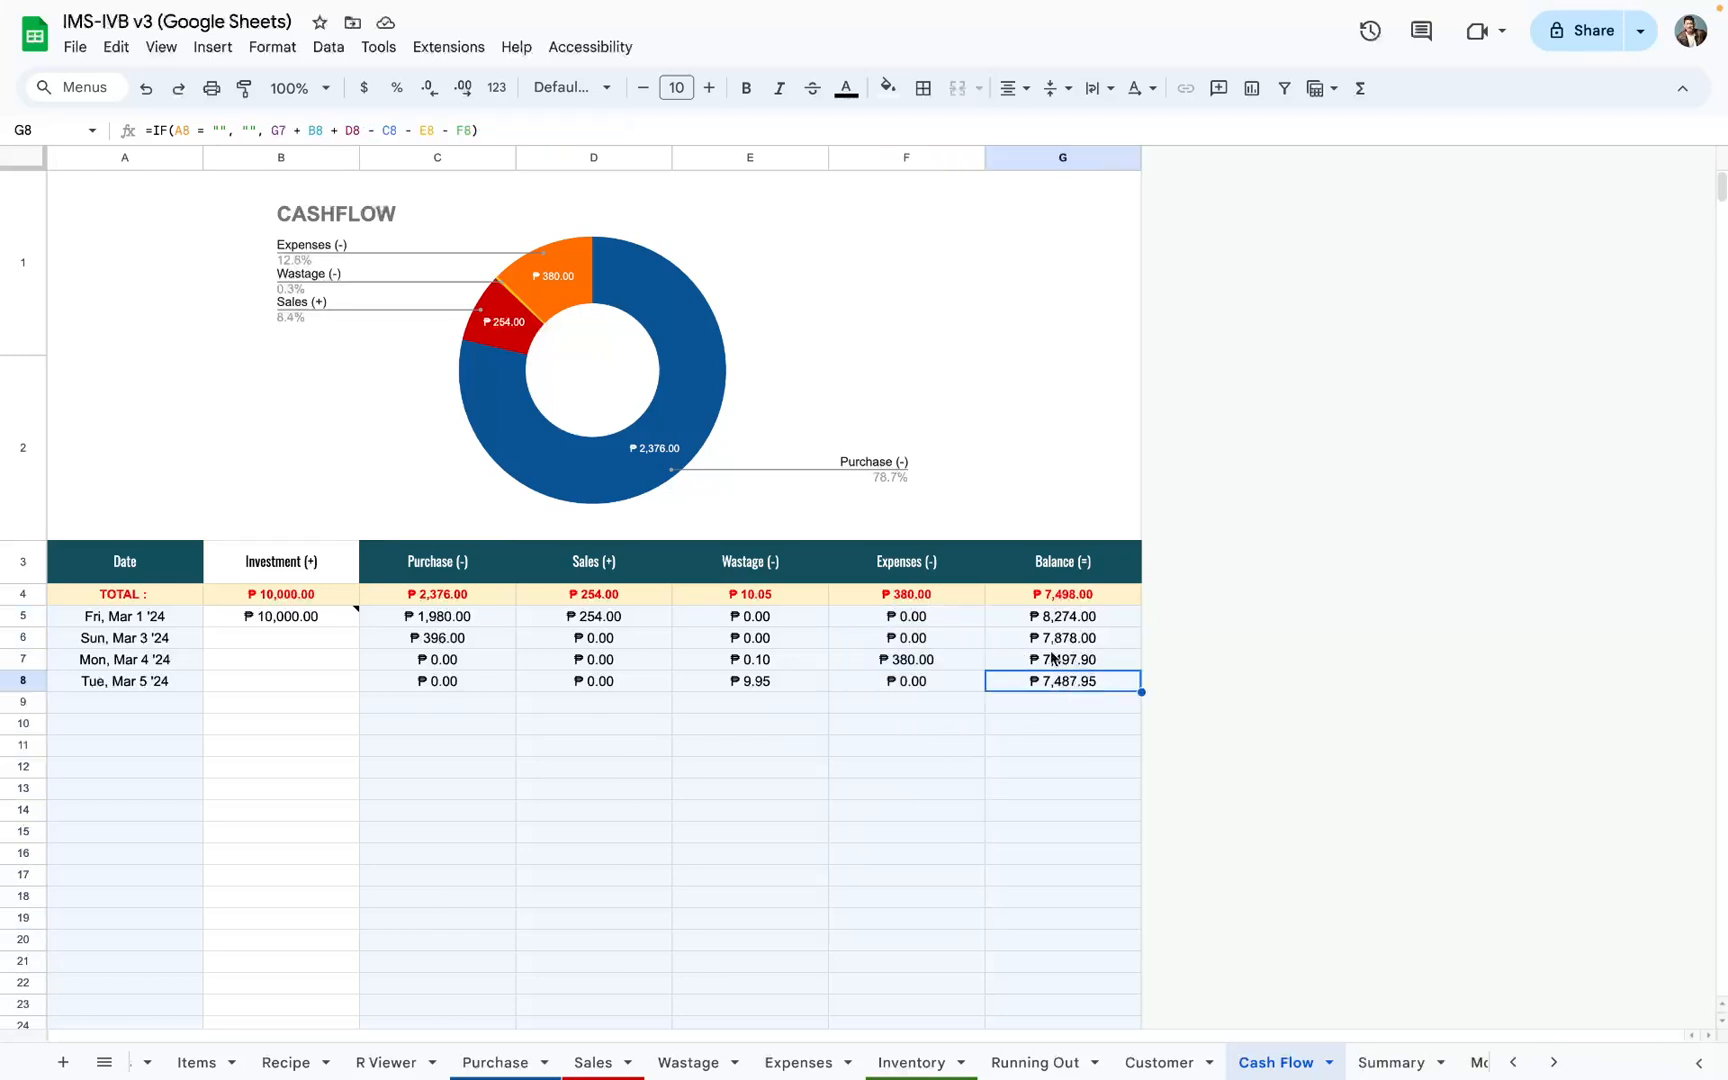
left_click(1063, 596)
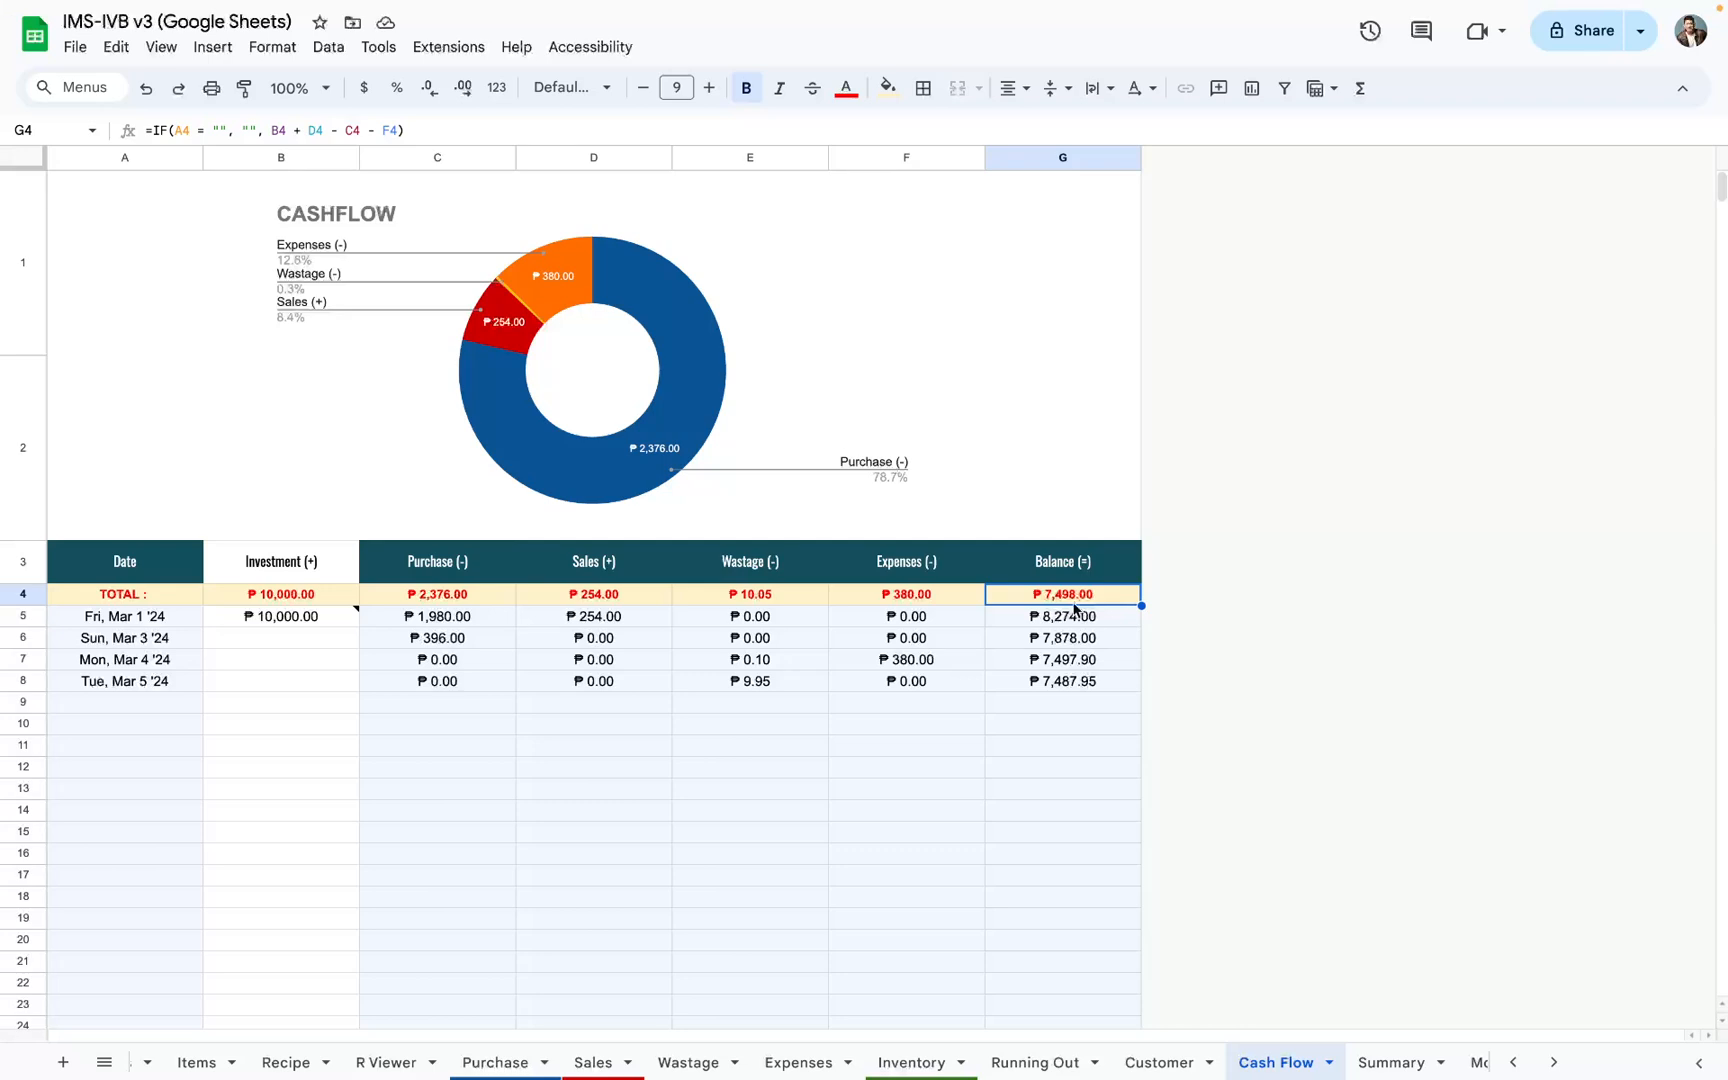
left_click(266, 620)
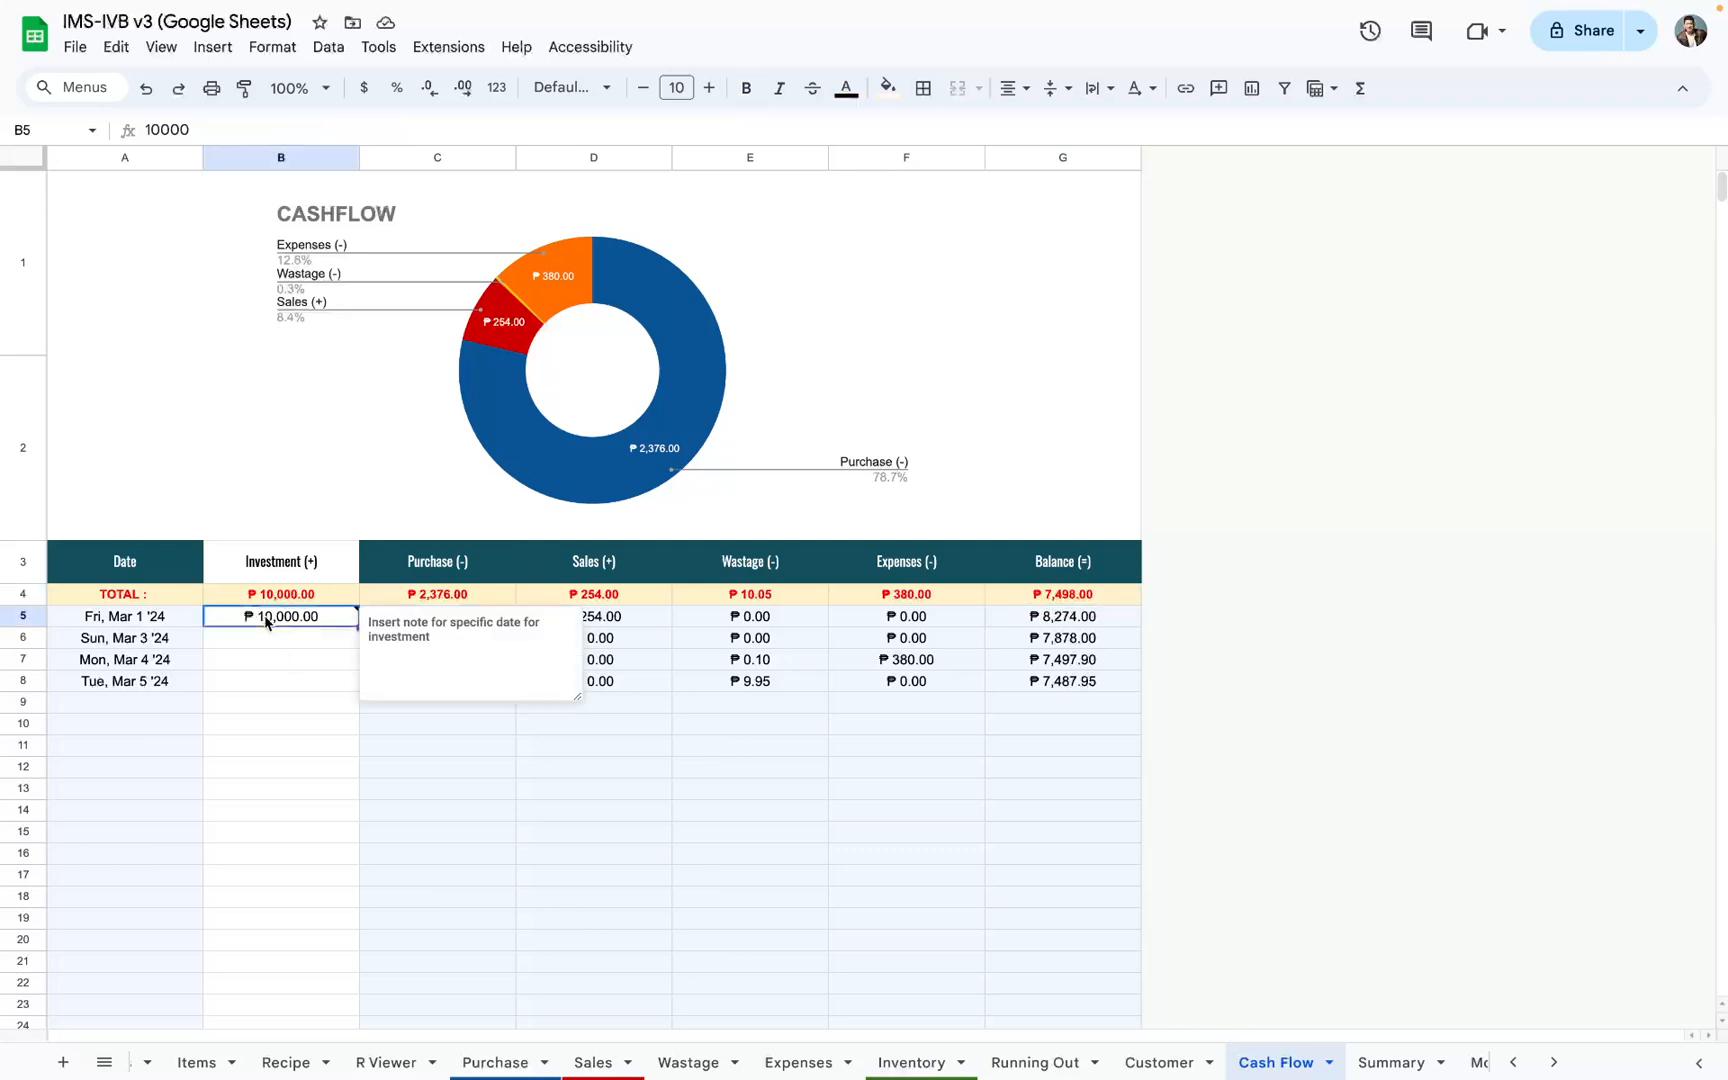
left_click(1025, 688)
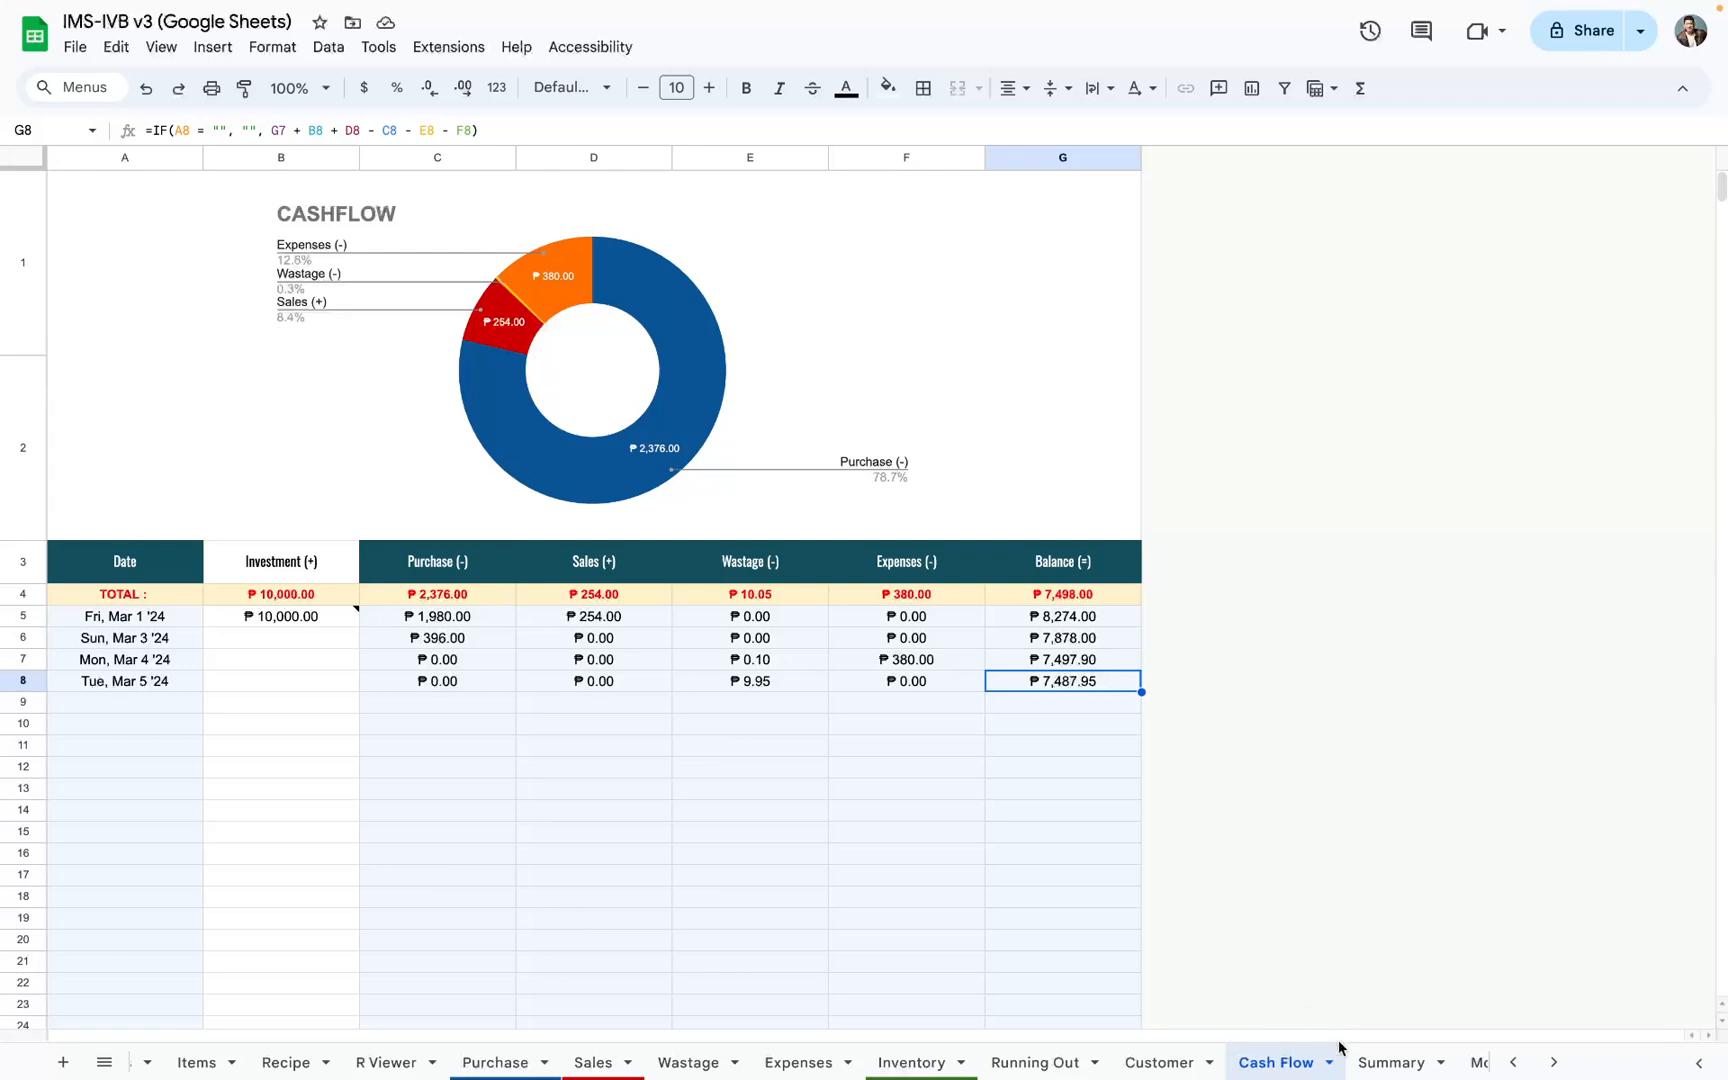
Step: Open the Summary sheet and examine the Net Profit formula note and the Overall Summary and Filter Summary areas
left_click(1392, 1062)
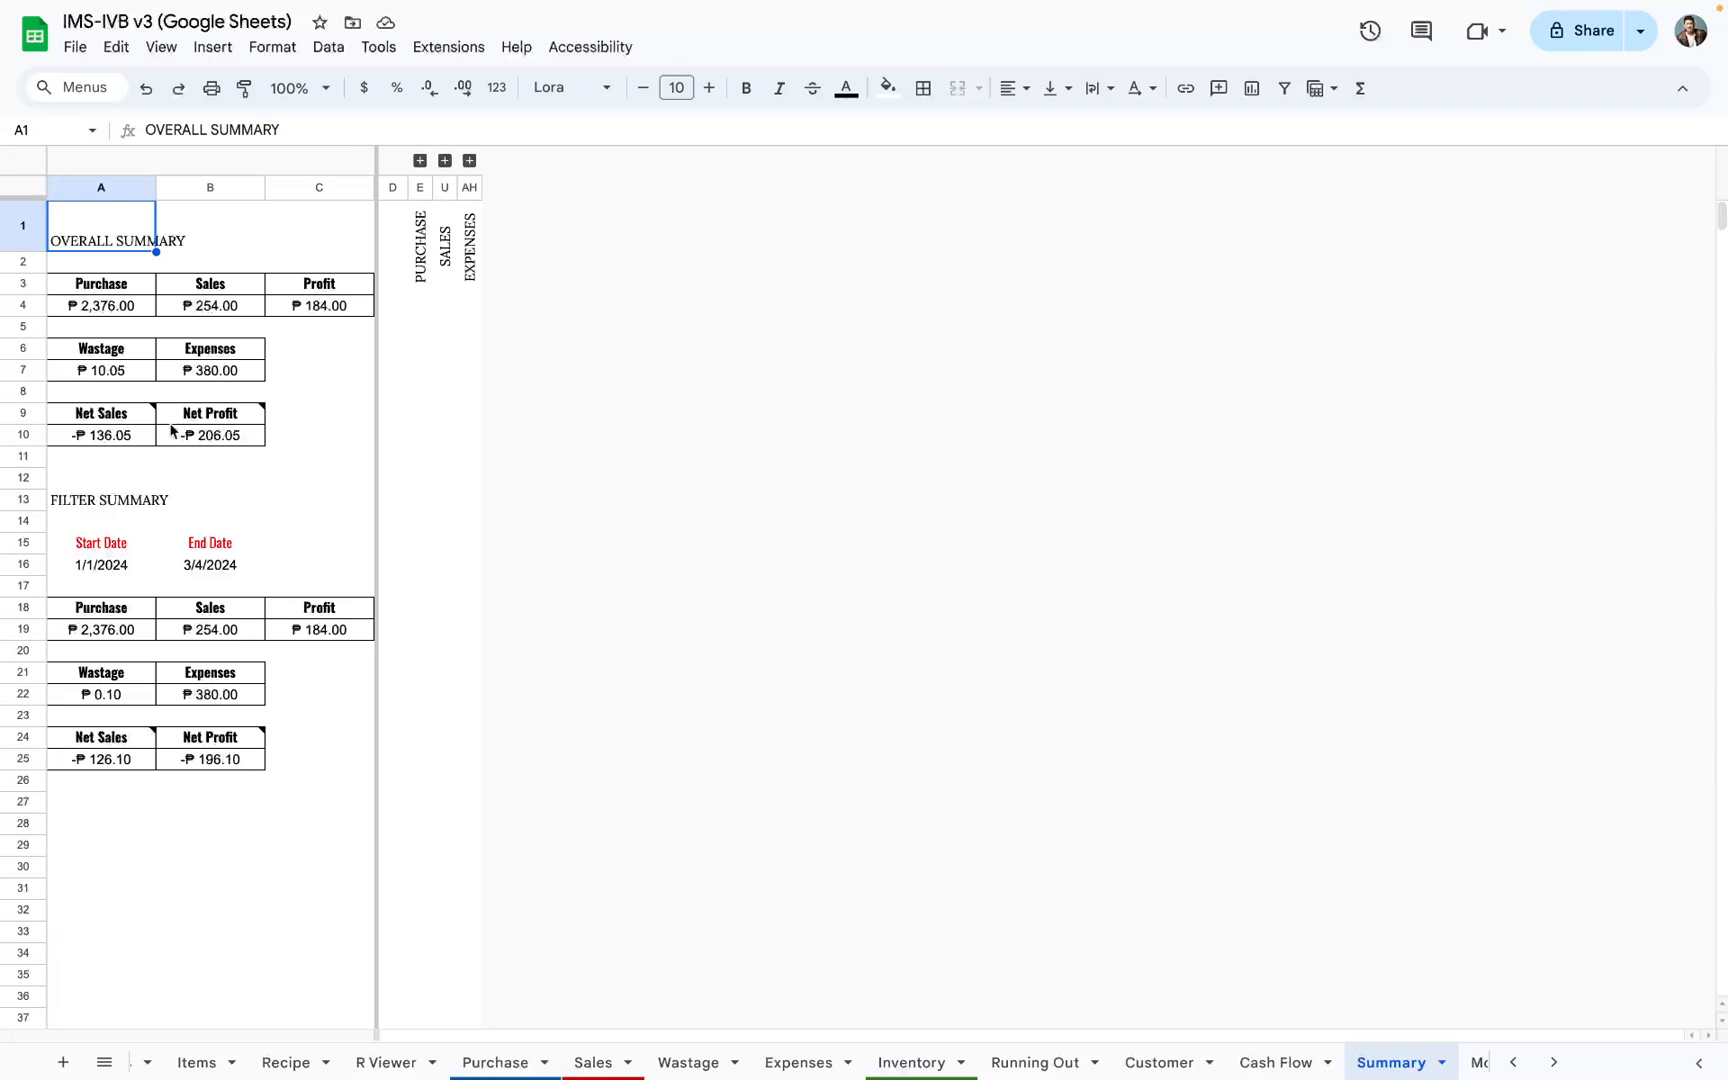
mouse_move(172, 420)
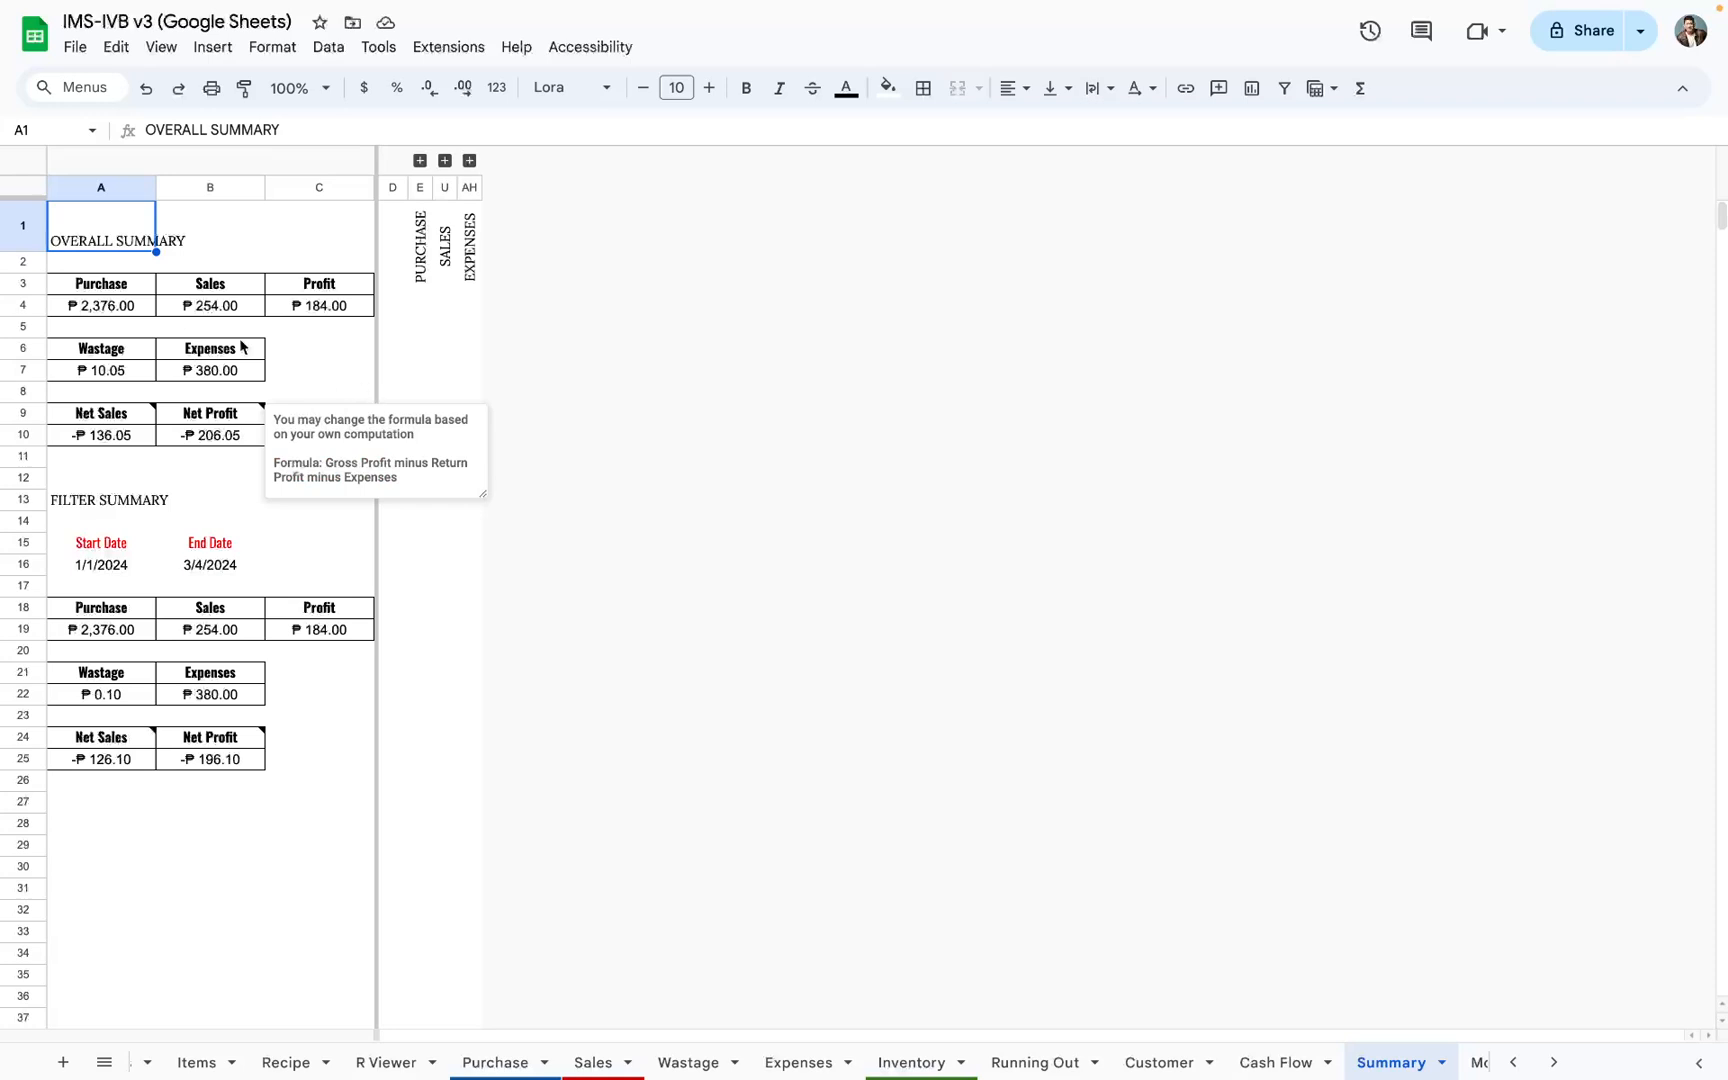
left_click_drag(100, 232, 1165, 329)
left_click_drag(121, 551, 1461, 652)
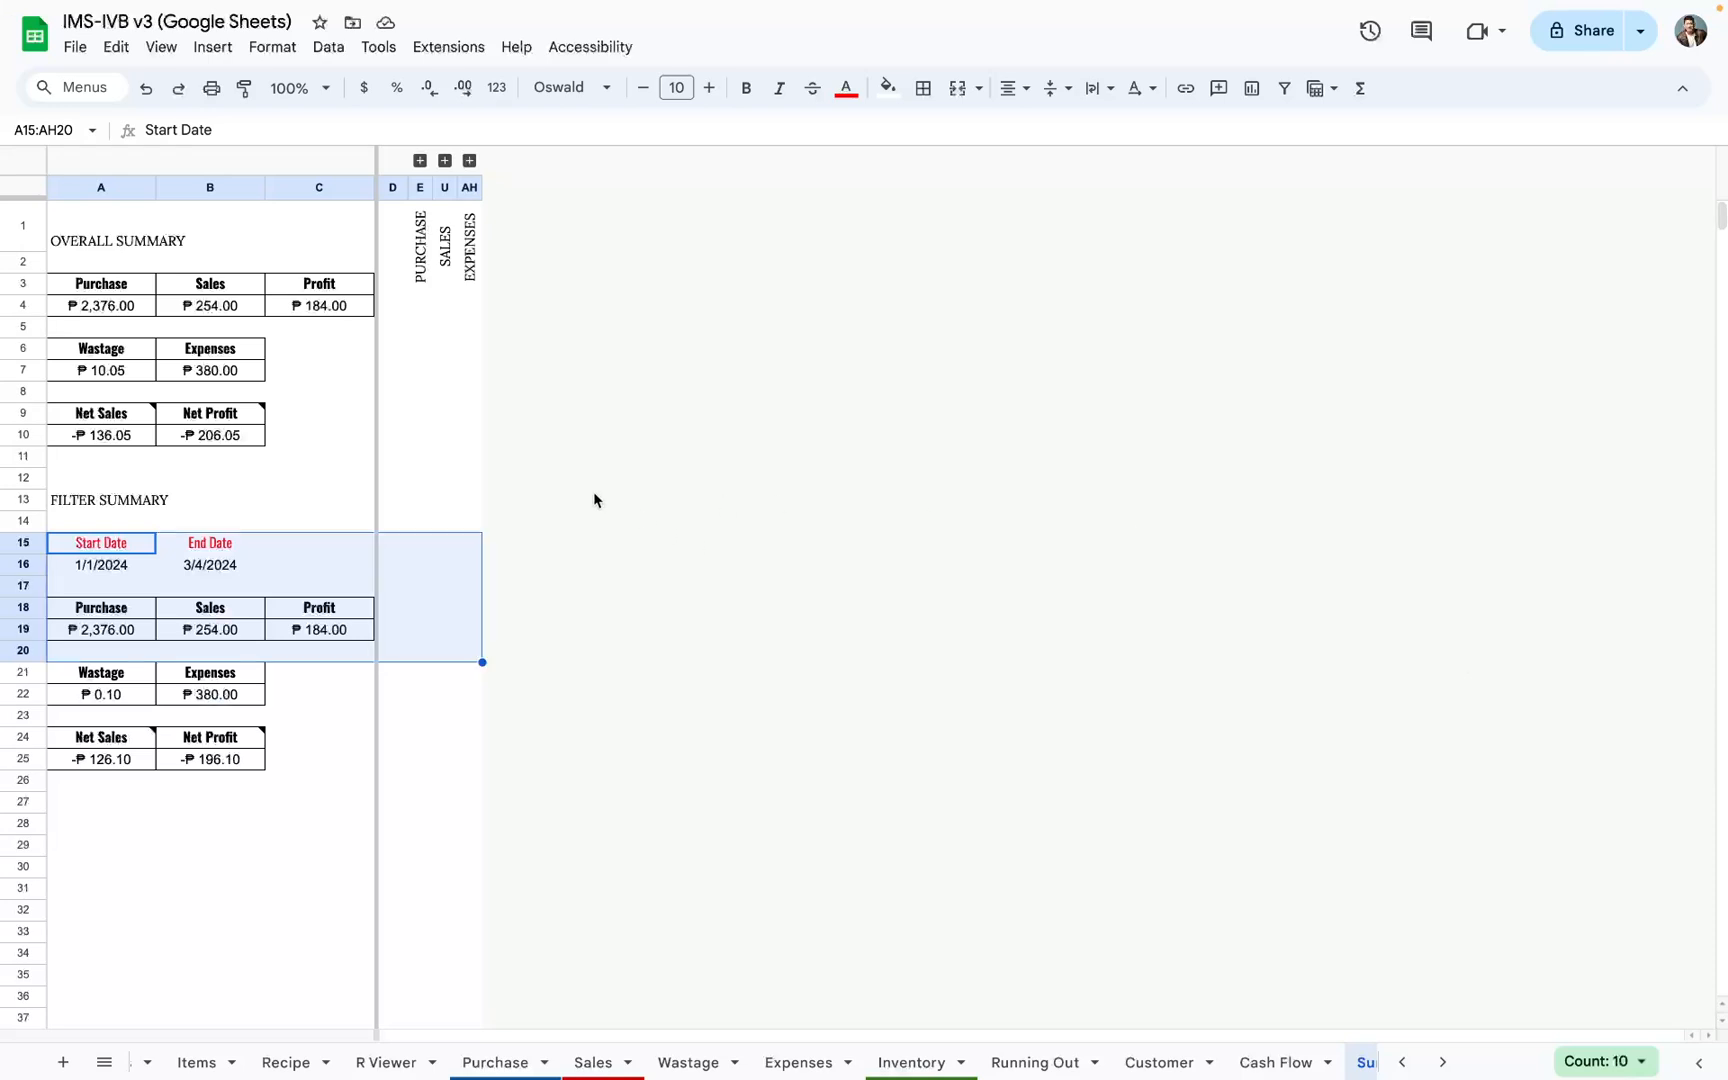
Step: Compare the Overall Summary block with the Filter Summary block and examine its Start Date and End Date cells
left_click_drag(103, 247, 308, 458)
left_click_drag(90, 540, 312, 827)
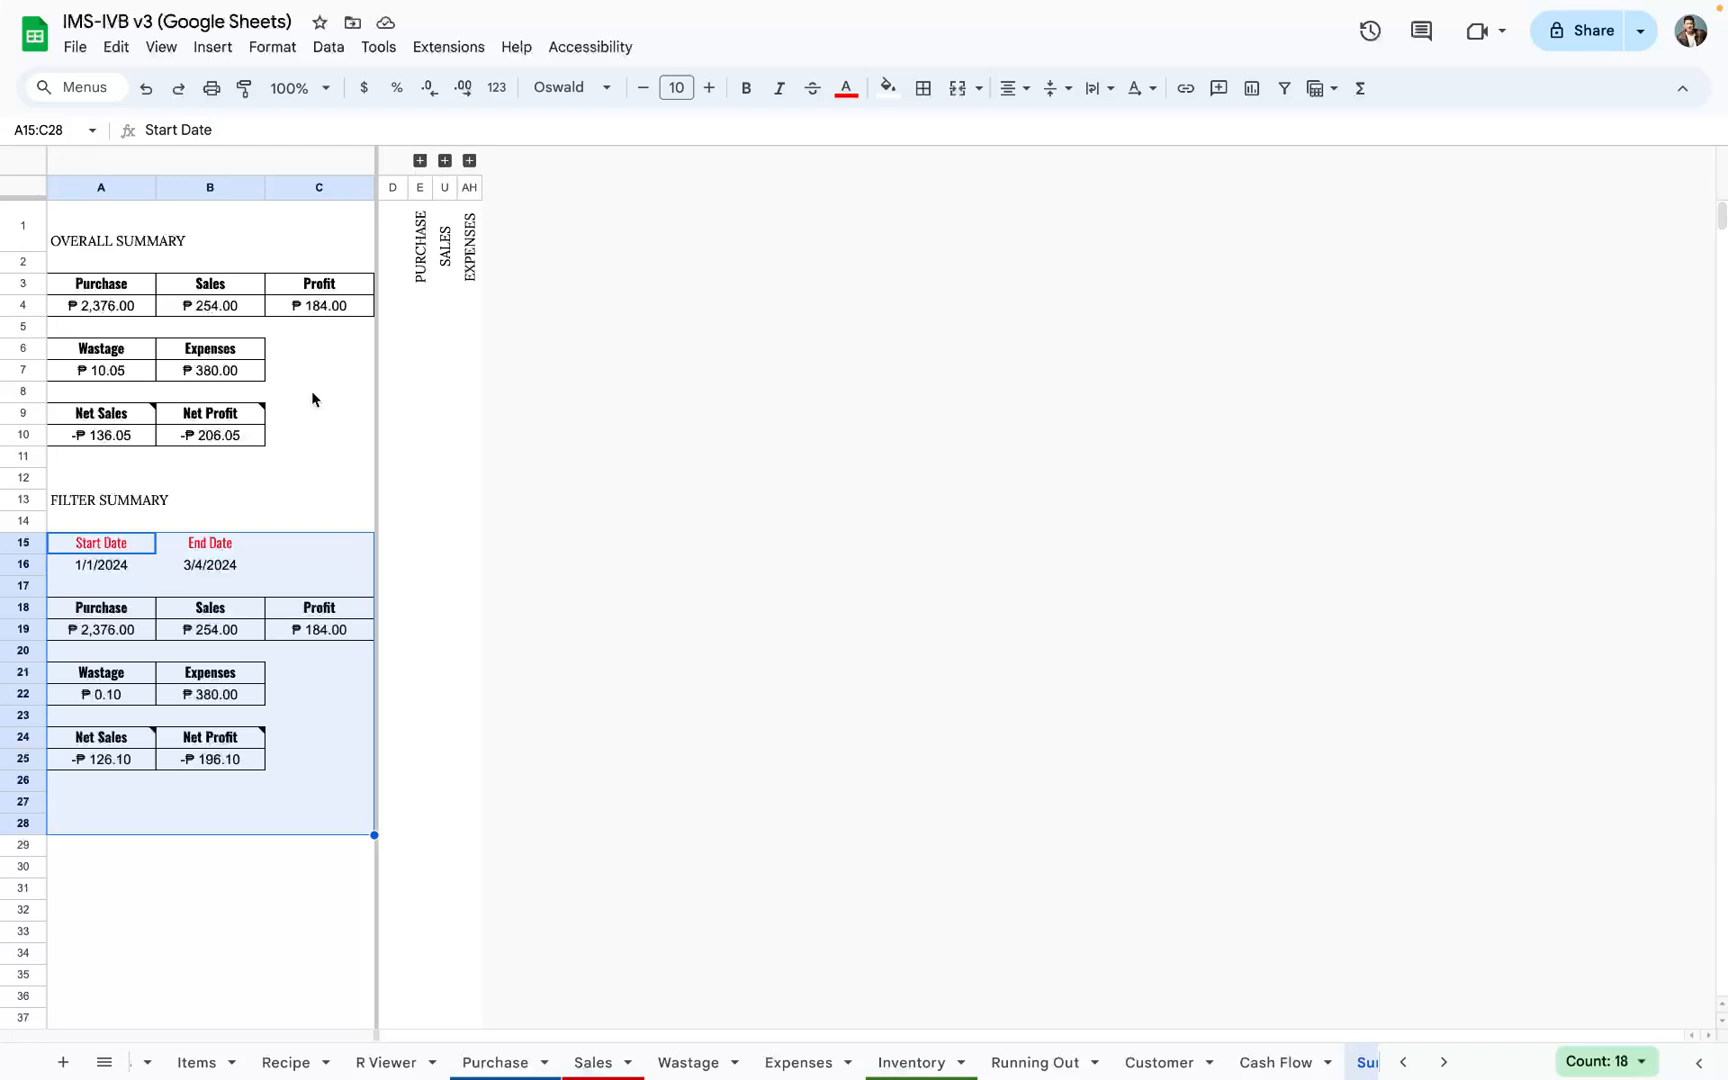
left_click(293, 724)
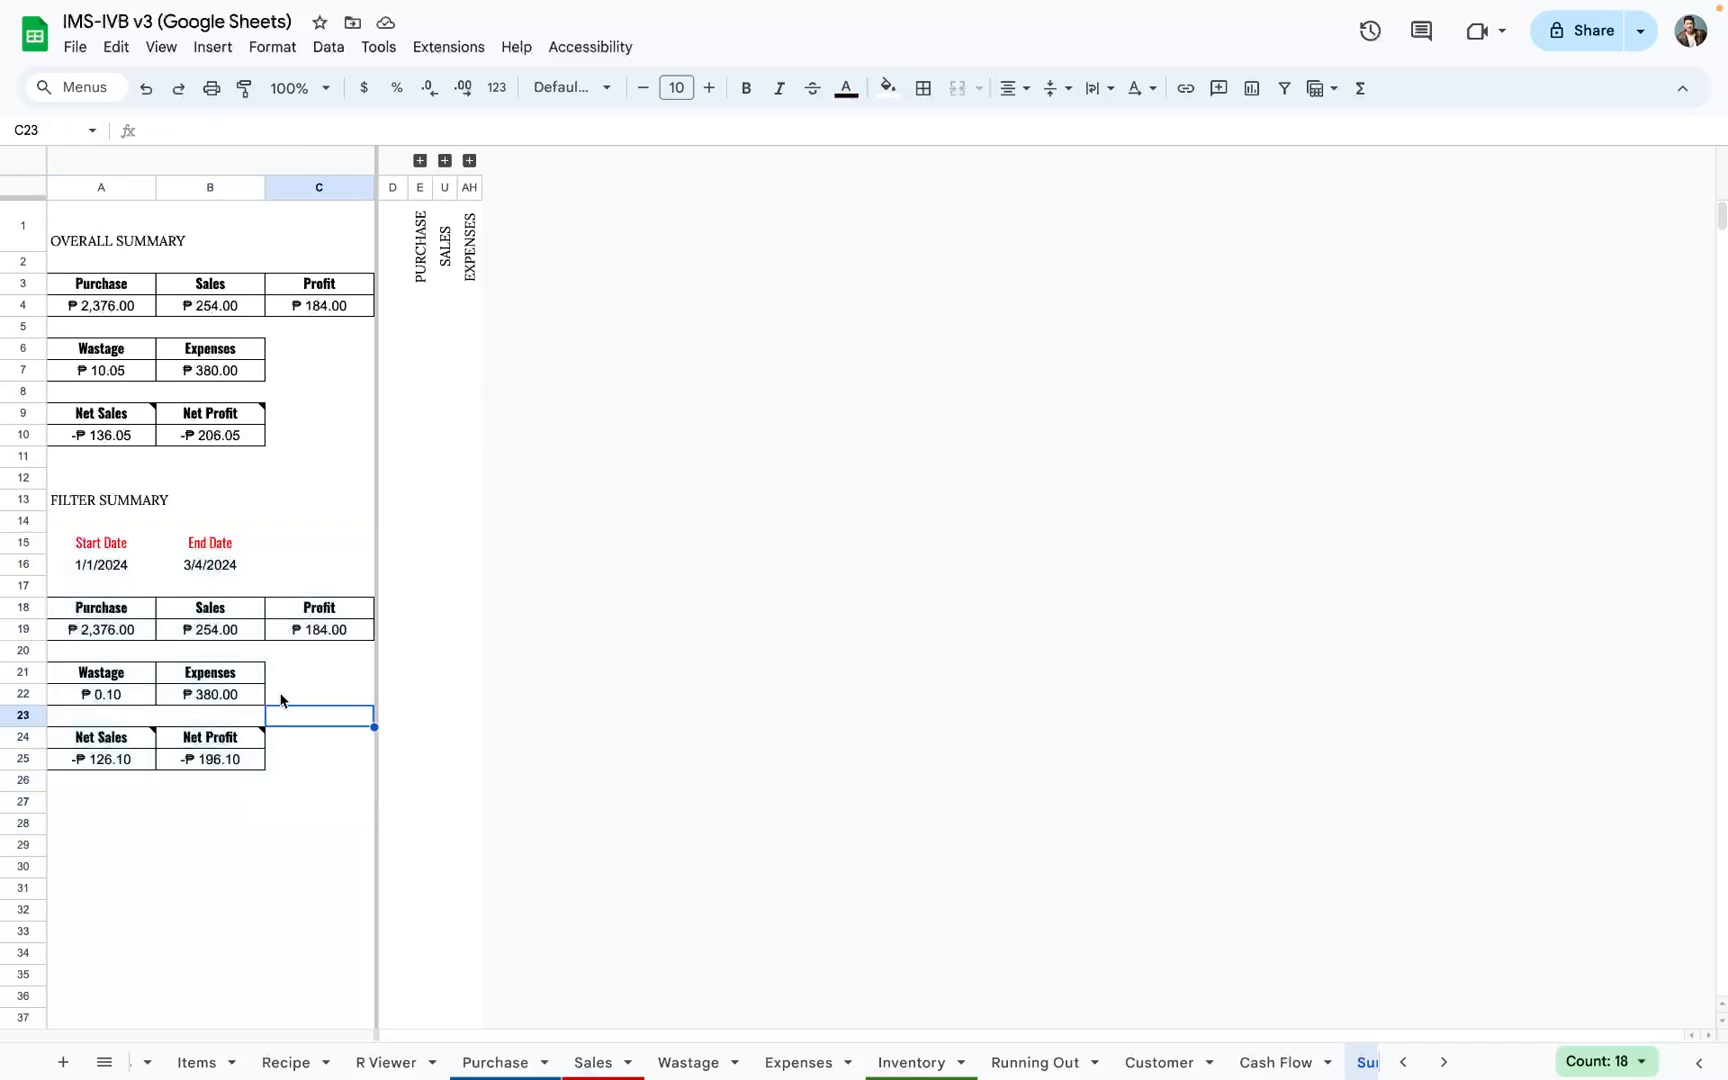
left_click_drag(136, 228, 300, 451)
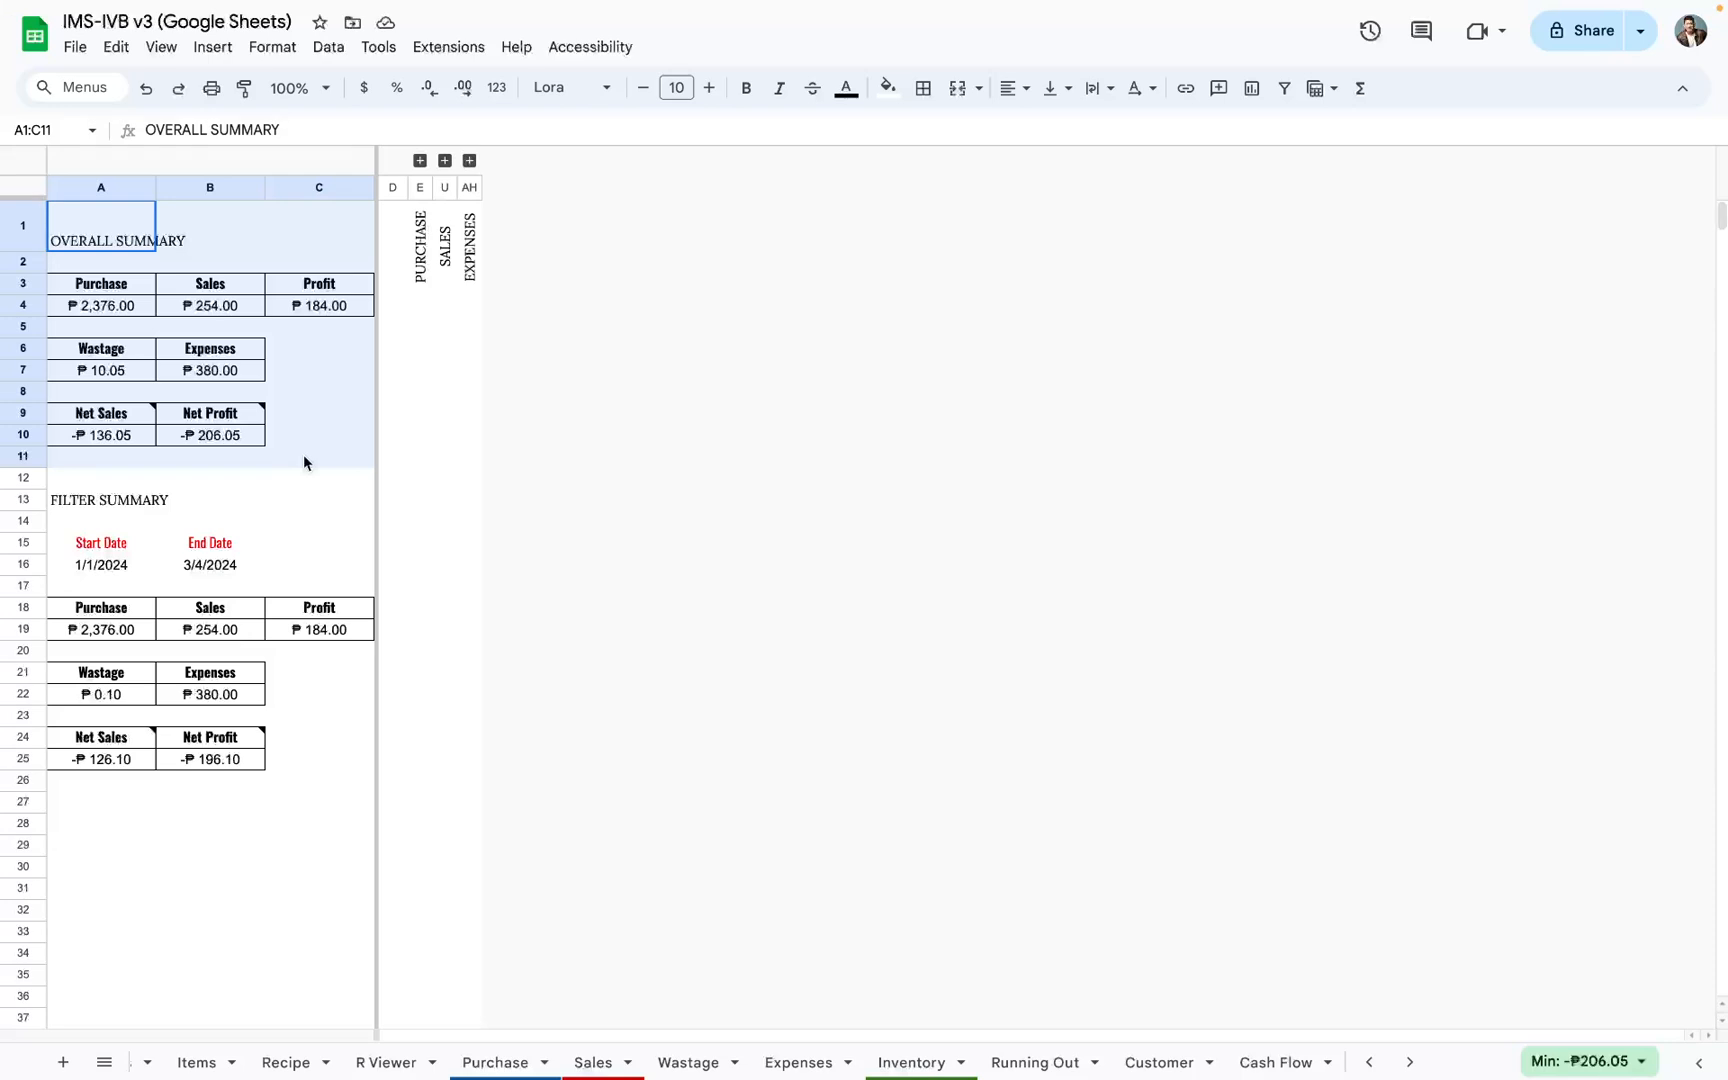
left_click_drag(128, 503, 340, 801)
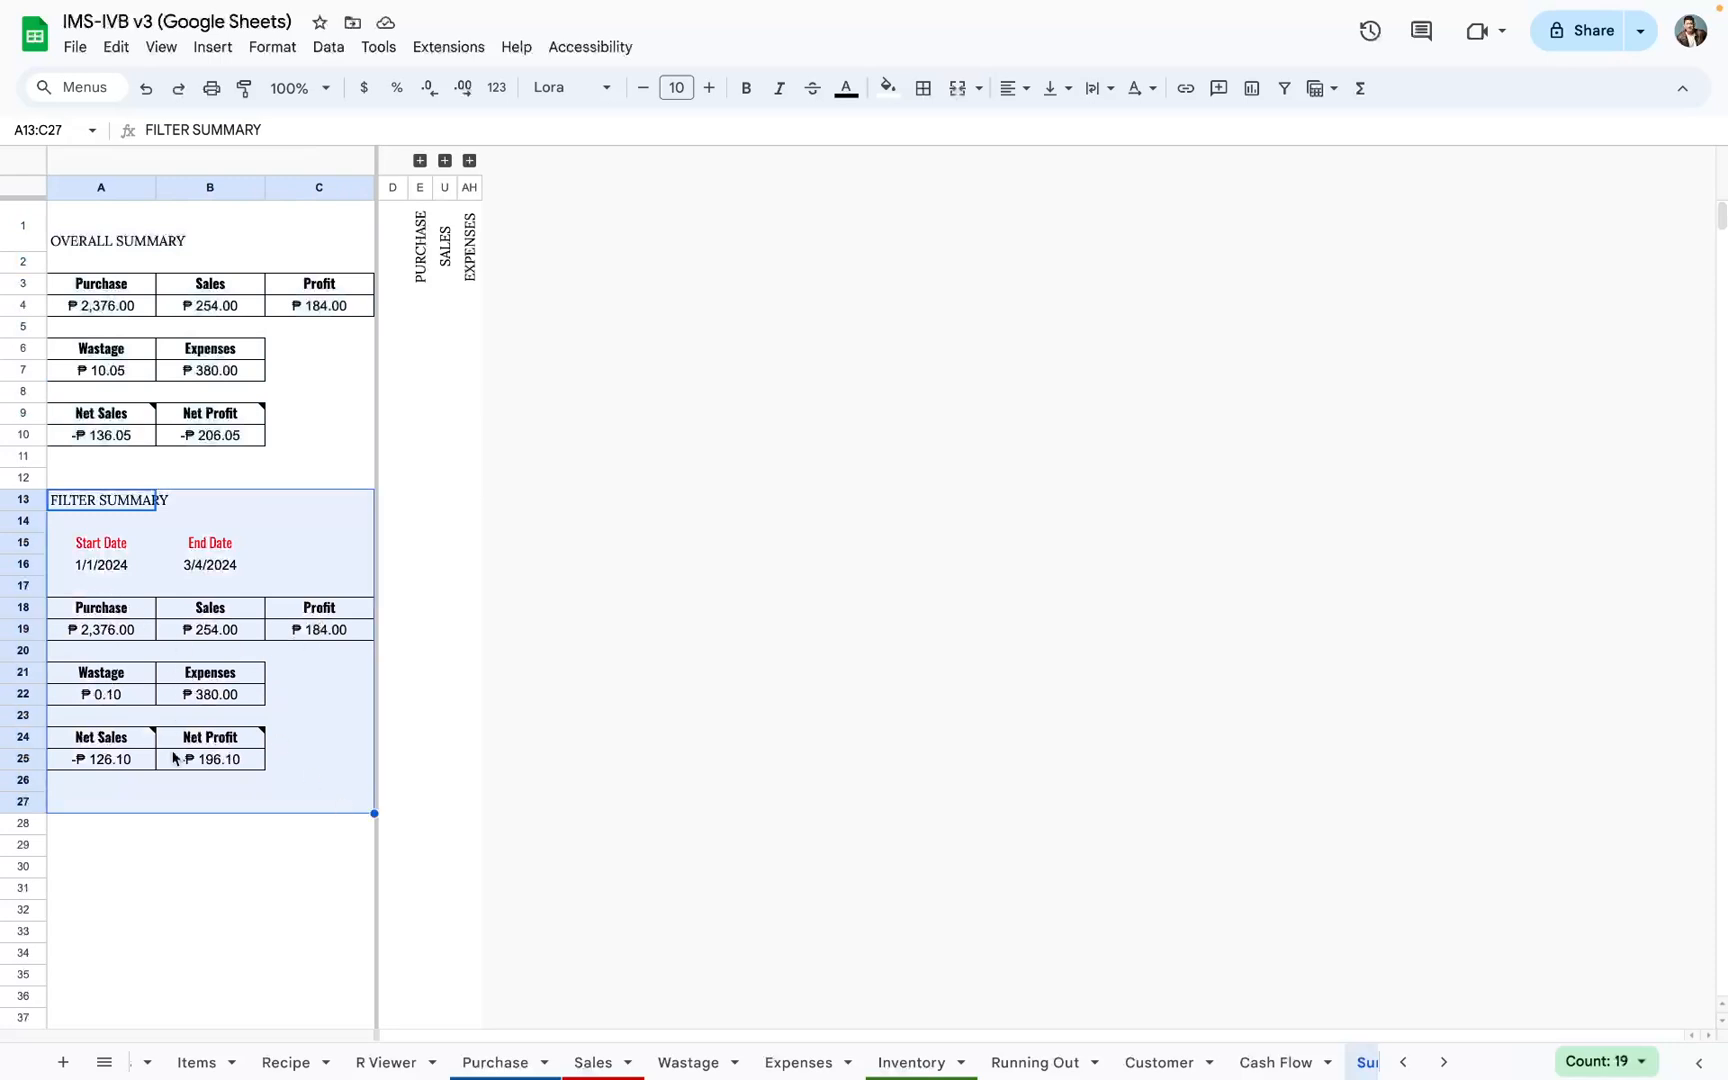
left_click_drag(90, 545, 196, 570)
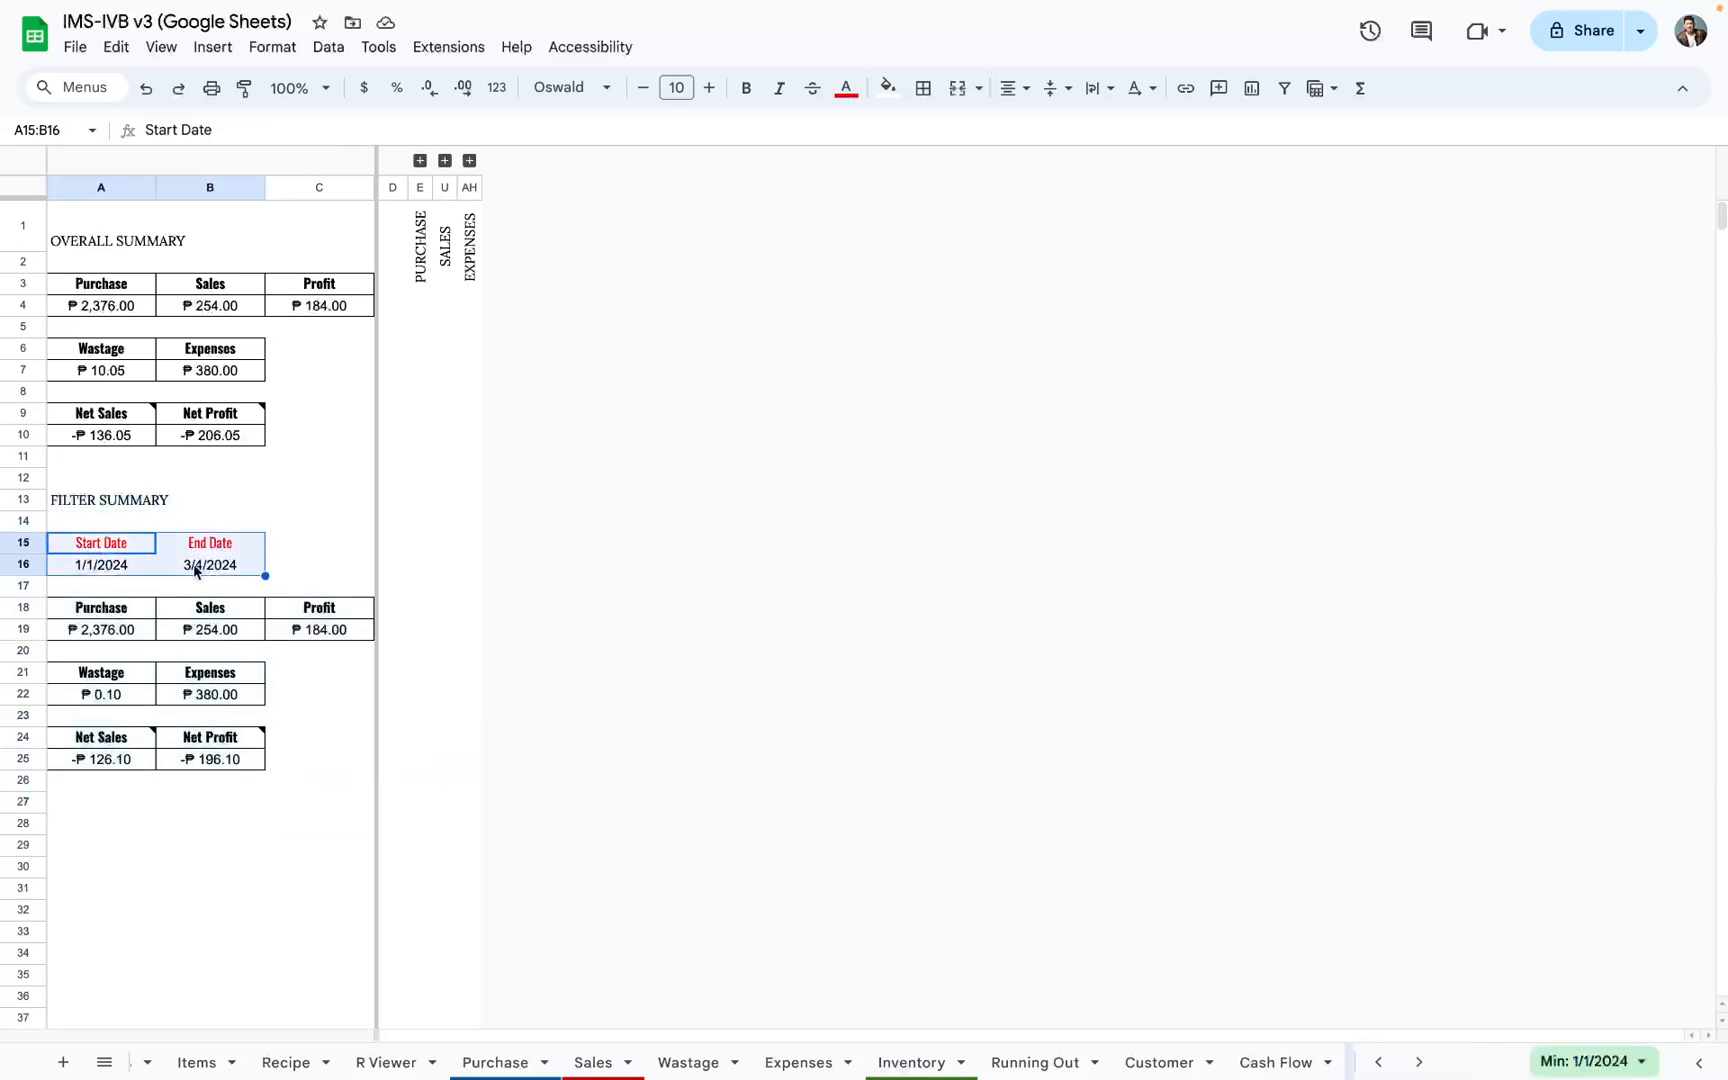
Step: Open the Filter Summary's Start Date and End Date cells for editing and examine how the date range is set
double_click(92, 566)
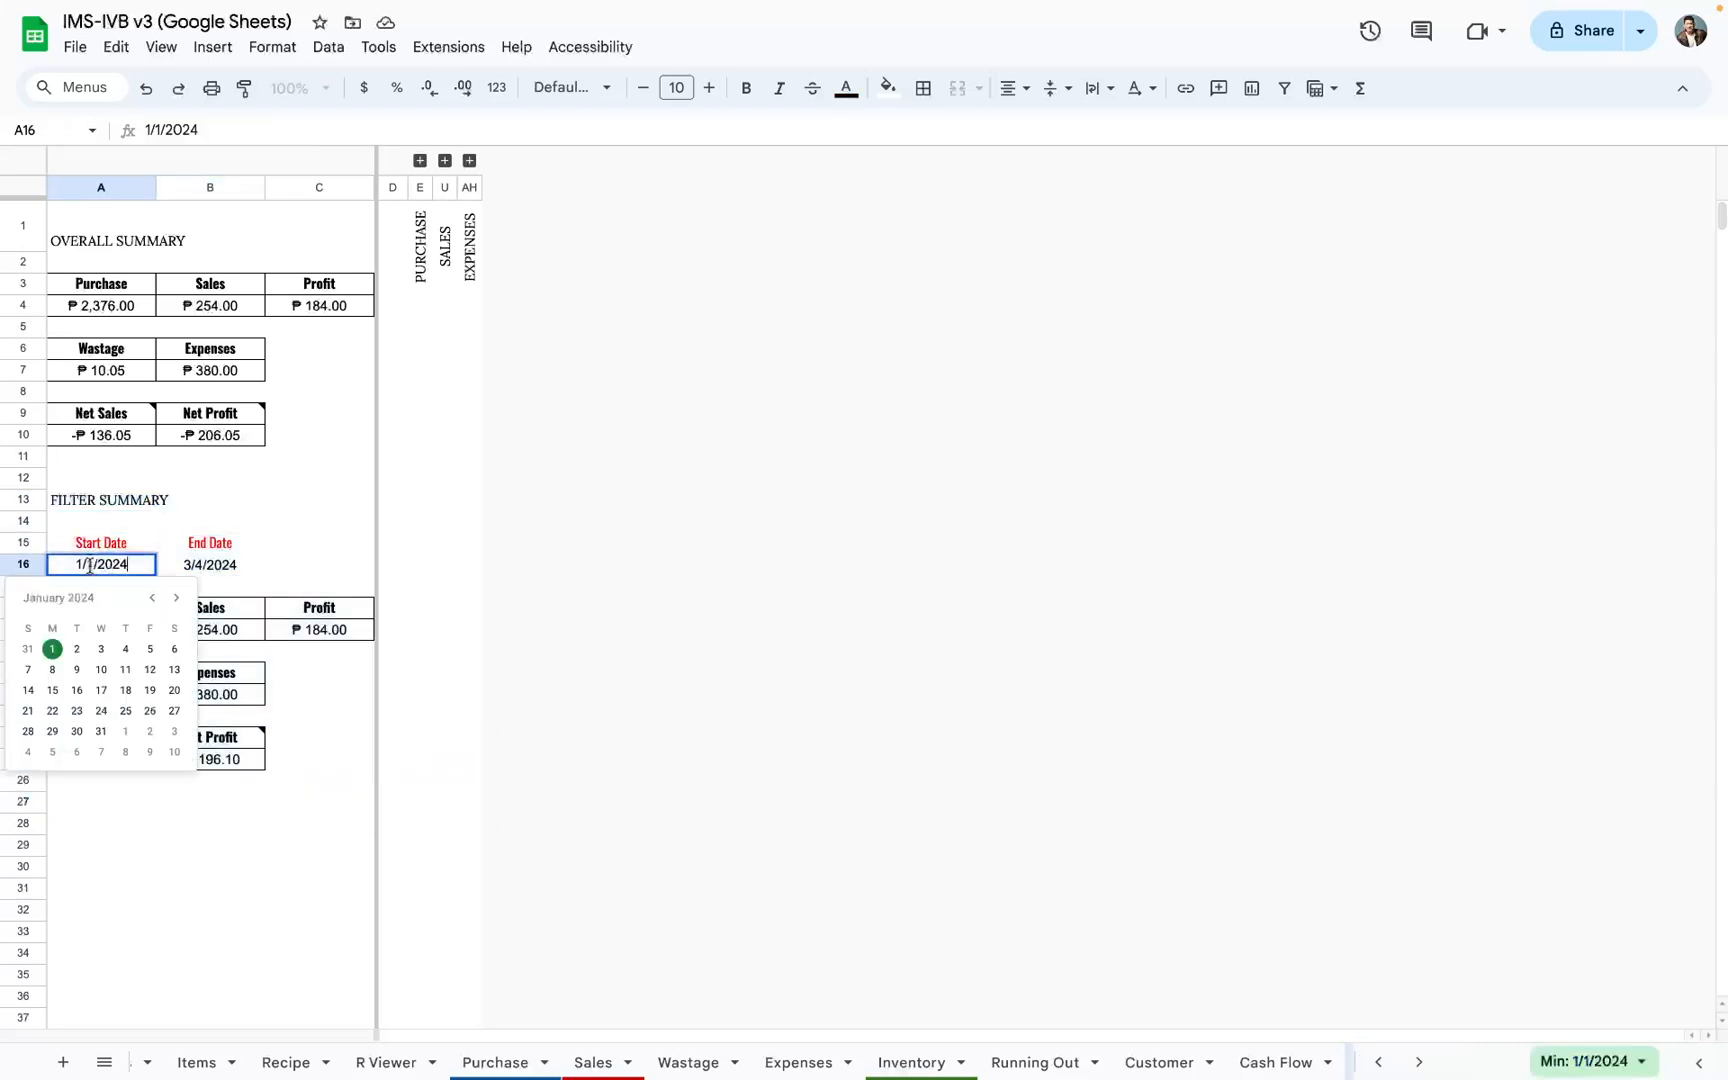
double_click(224, 570)
left_click(269, 572)
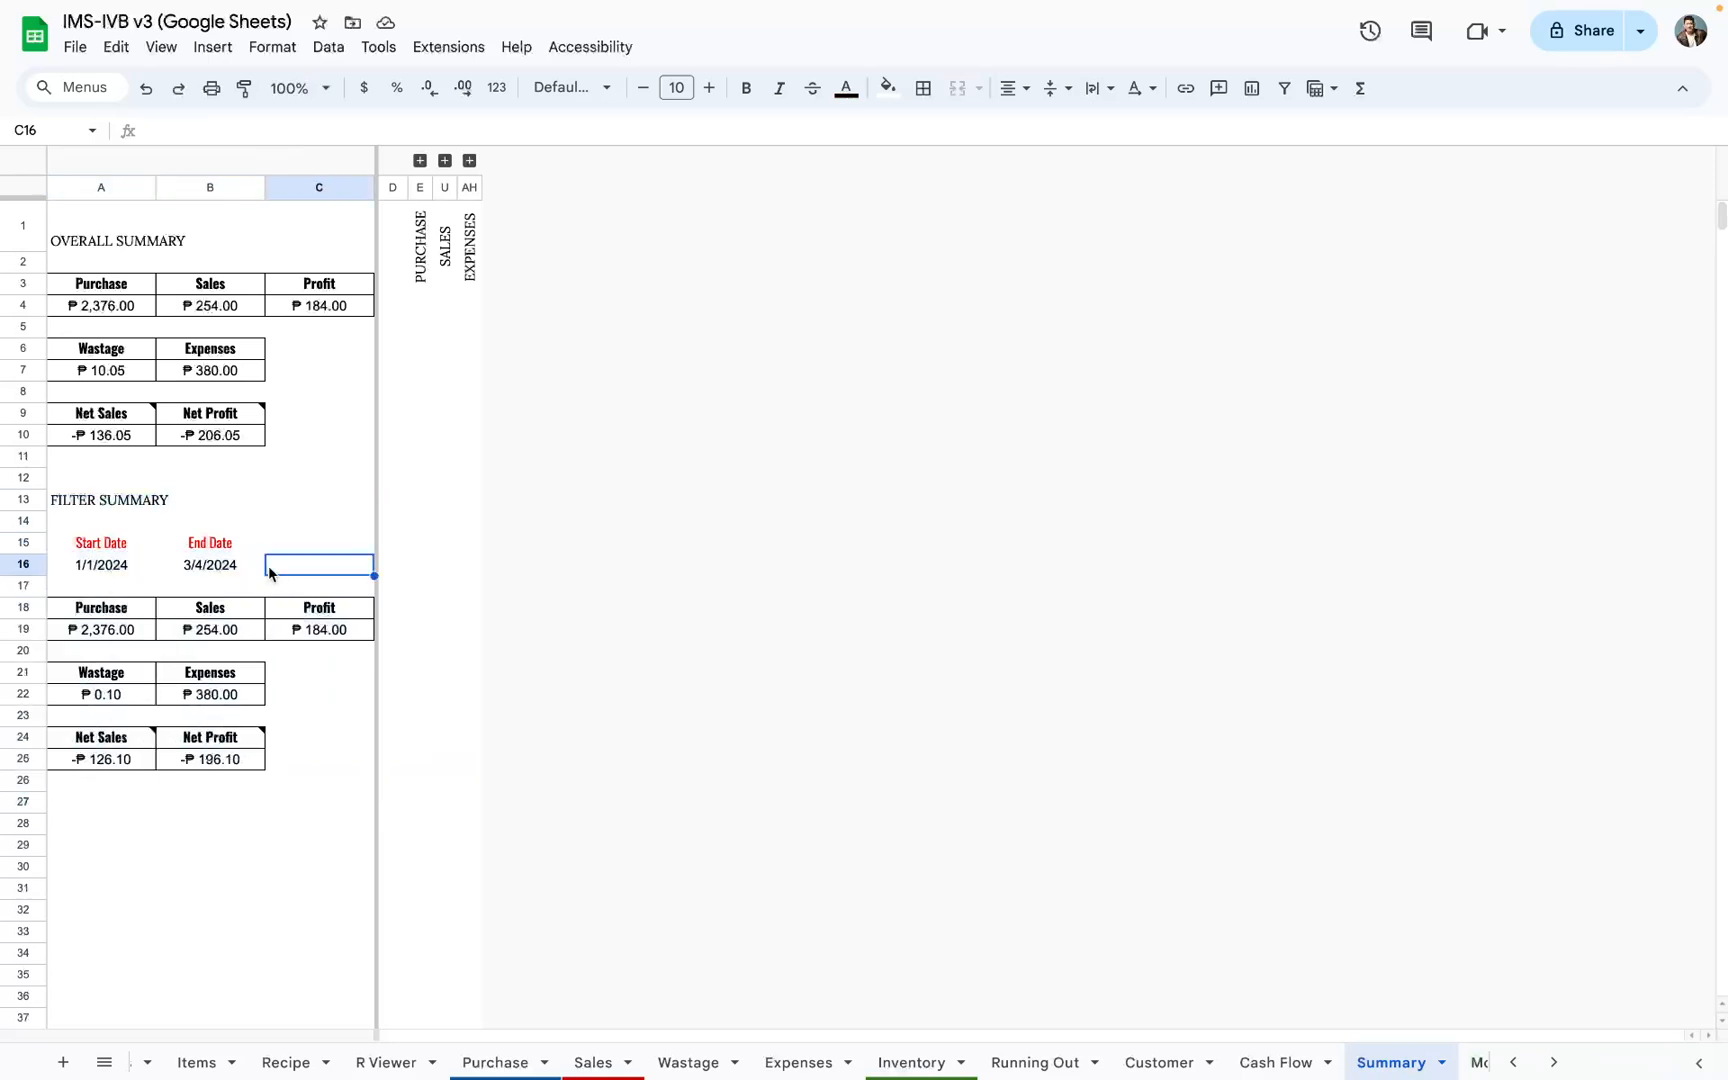
left_click_drag(75, 550, 212, 571)
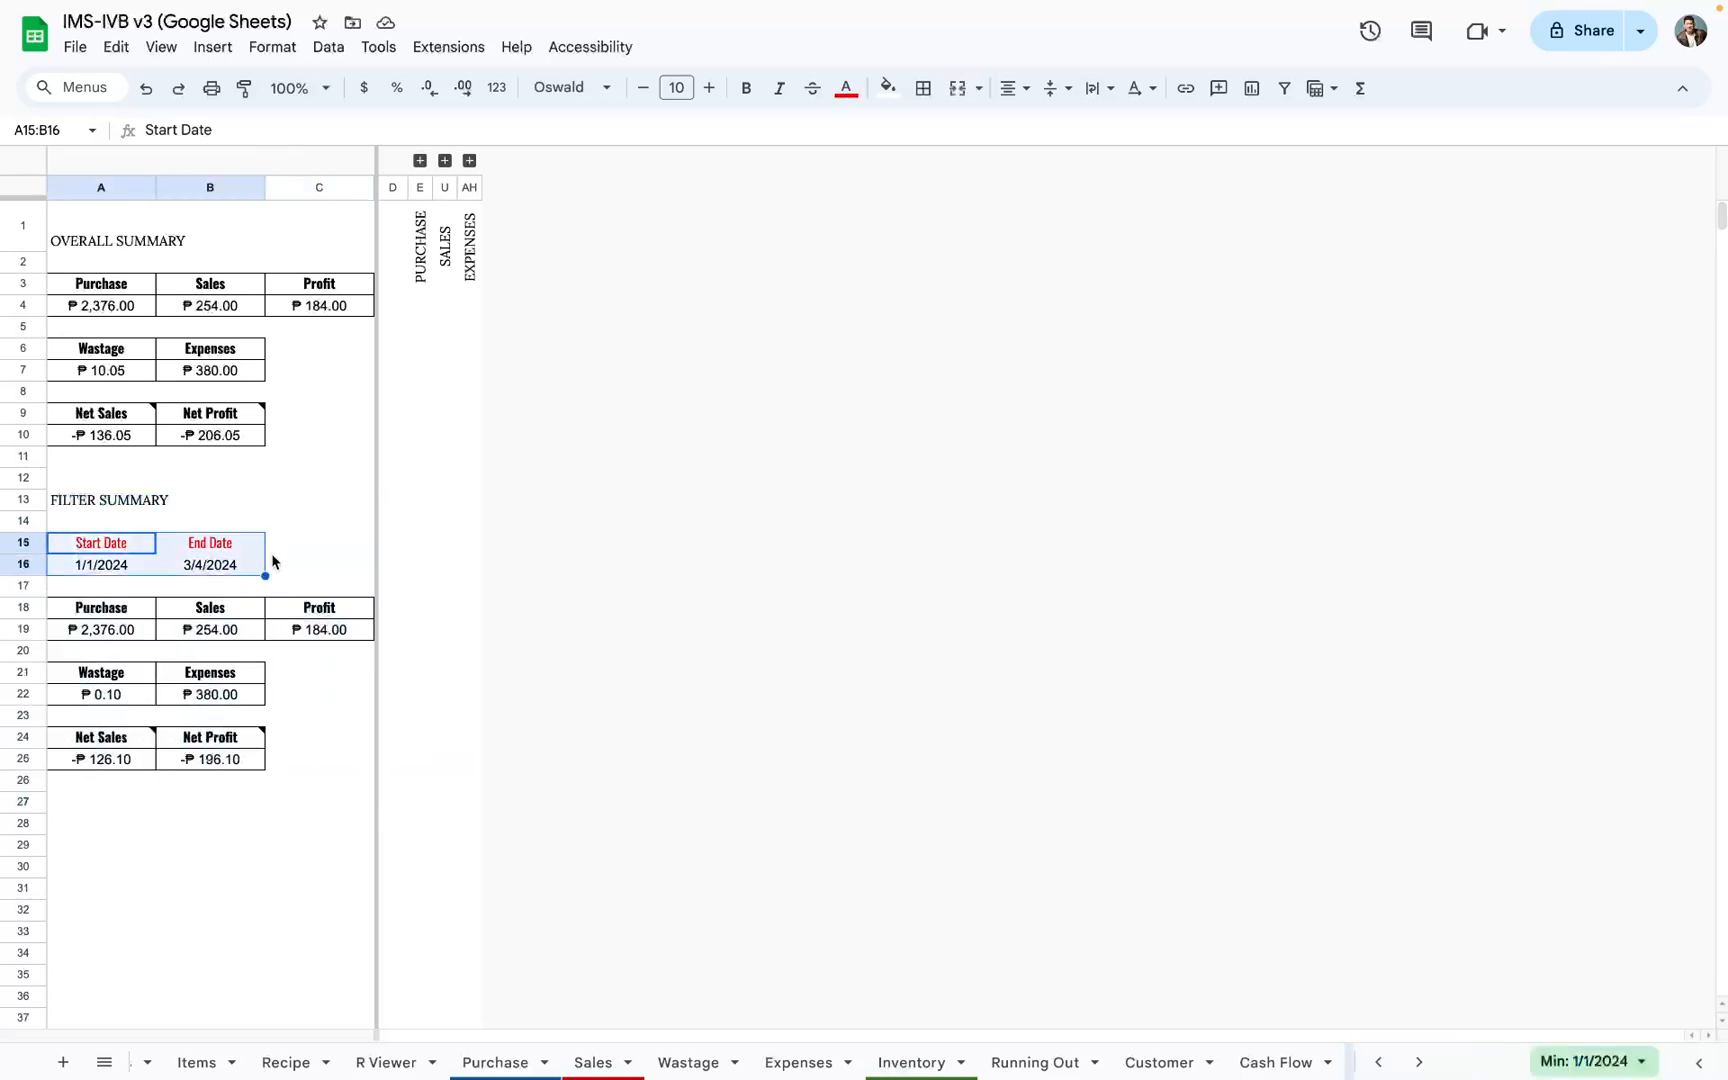
Step: Expand the Purchase column group, examine its filtered rows against the Start Date and End Date cells, and collapse the group
left_click(420, 161)
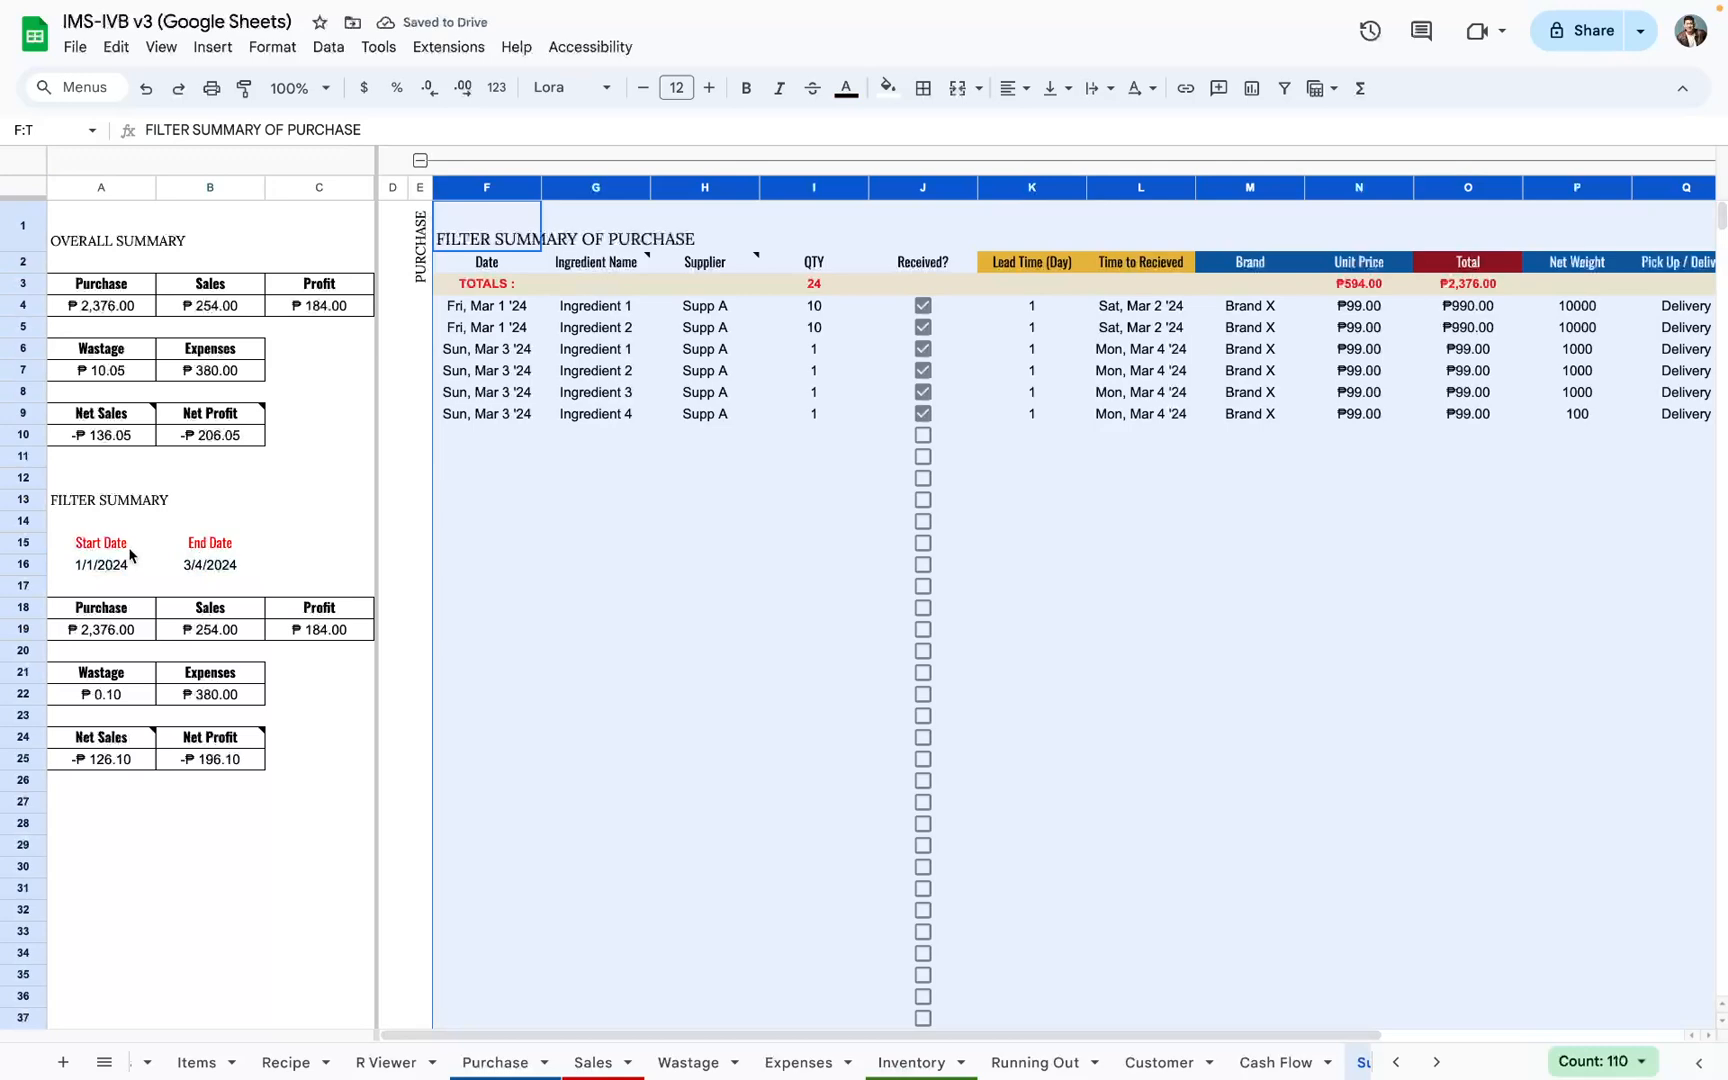
left_click_drag(130, 556, 245, 570)
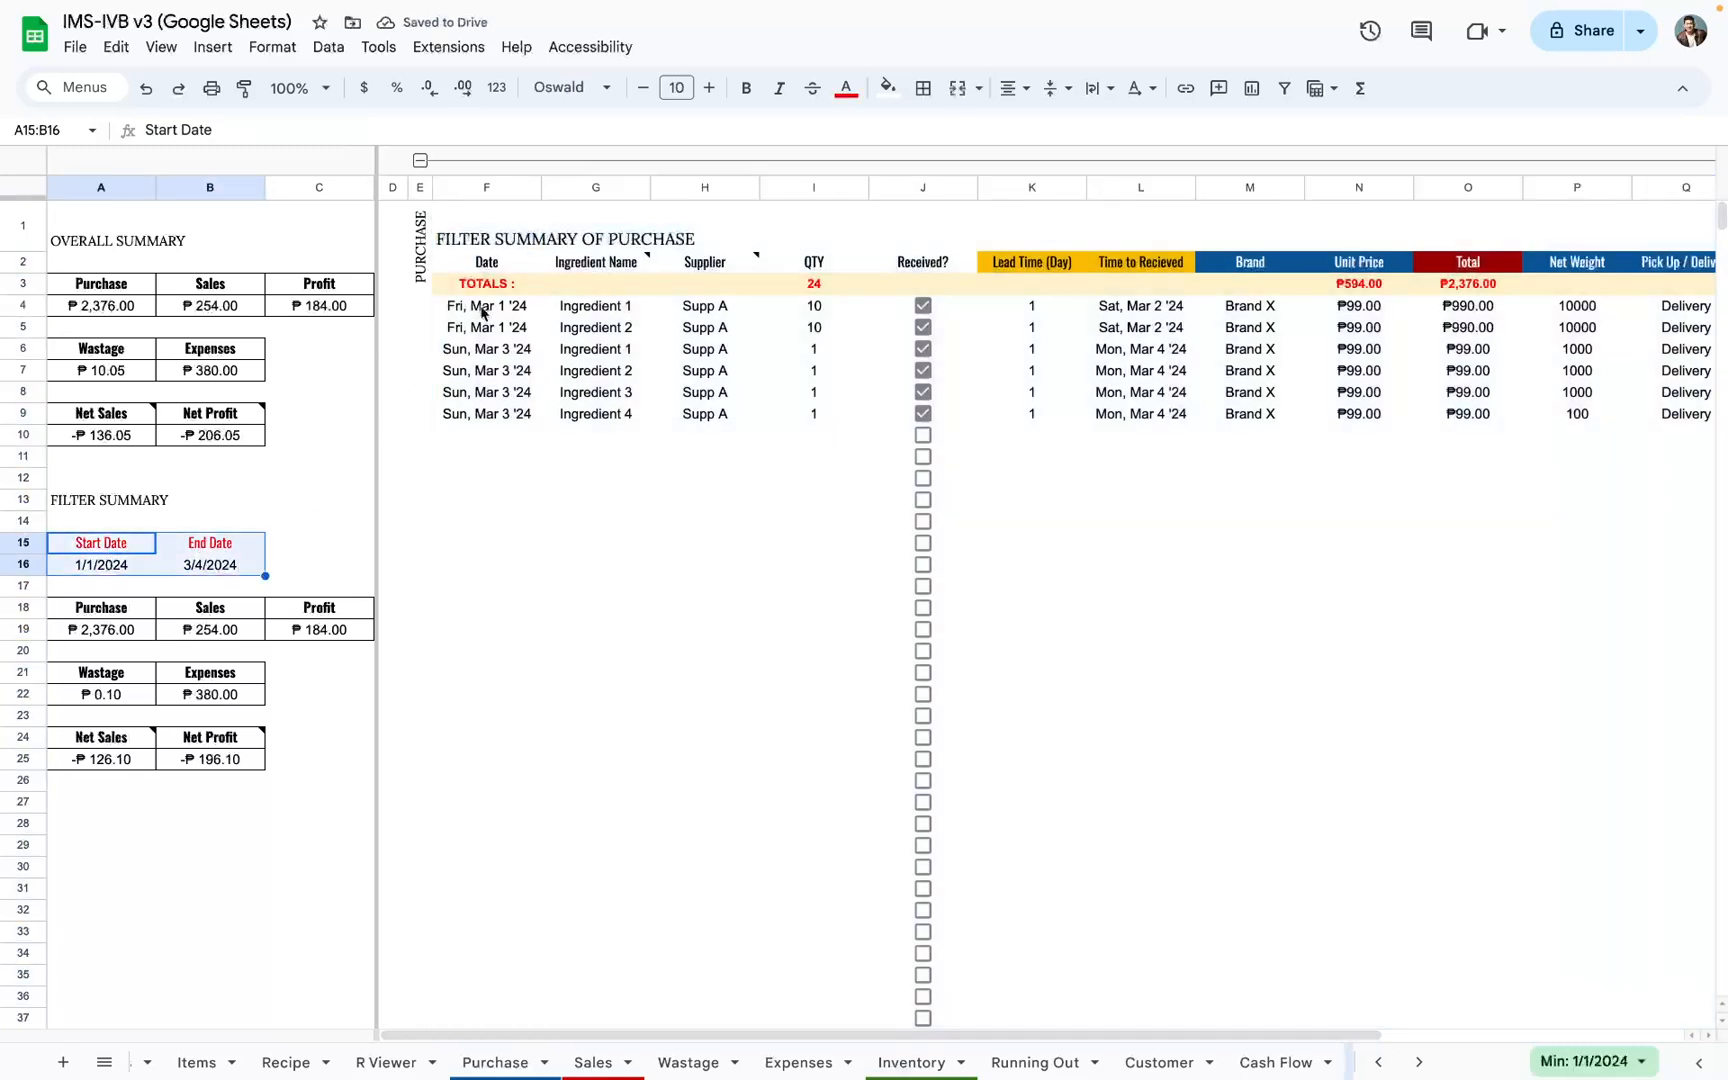
left_click_drag(481, 313, 1144, 487)
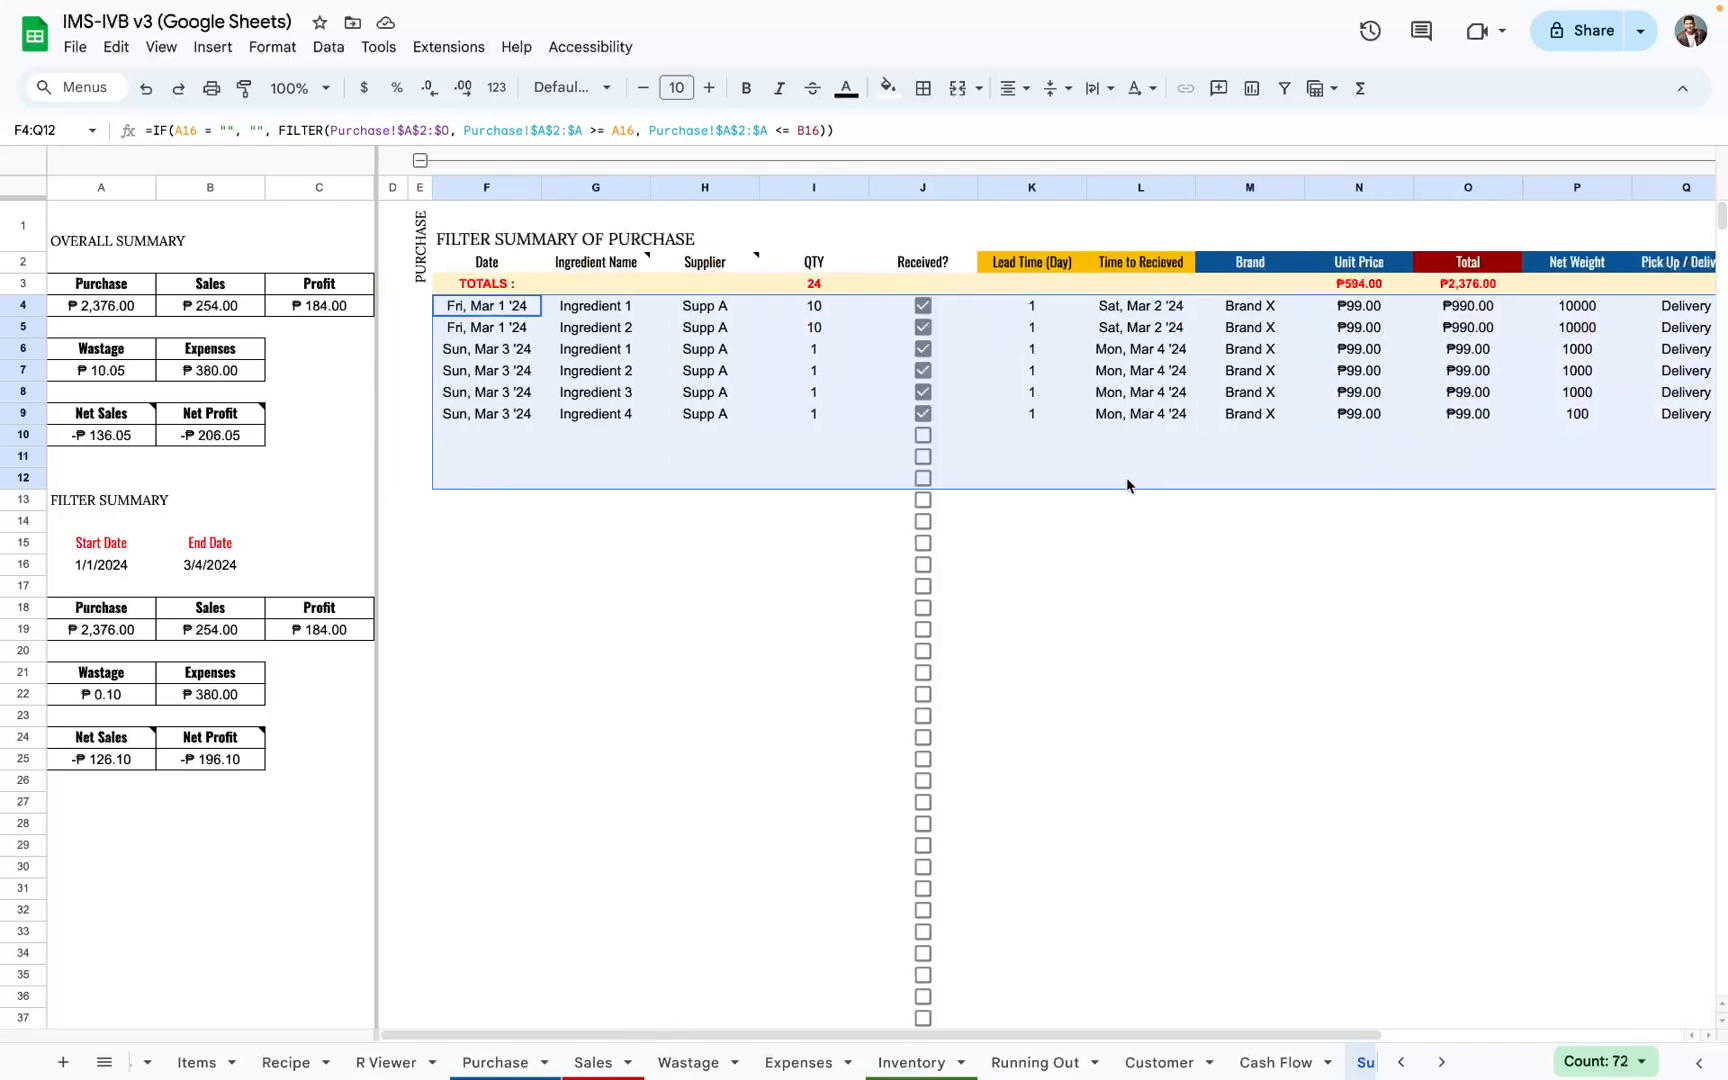
left_click(421, 161)
left_click(422, 163)
left_click(422, 163)
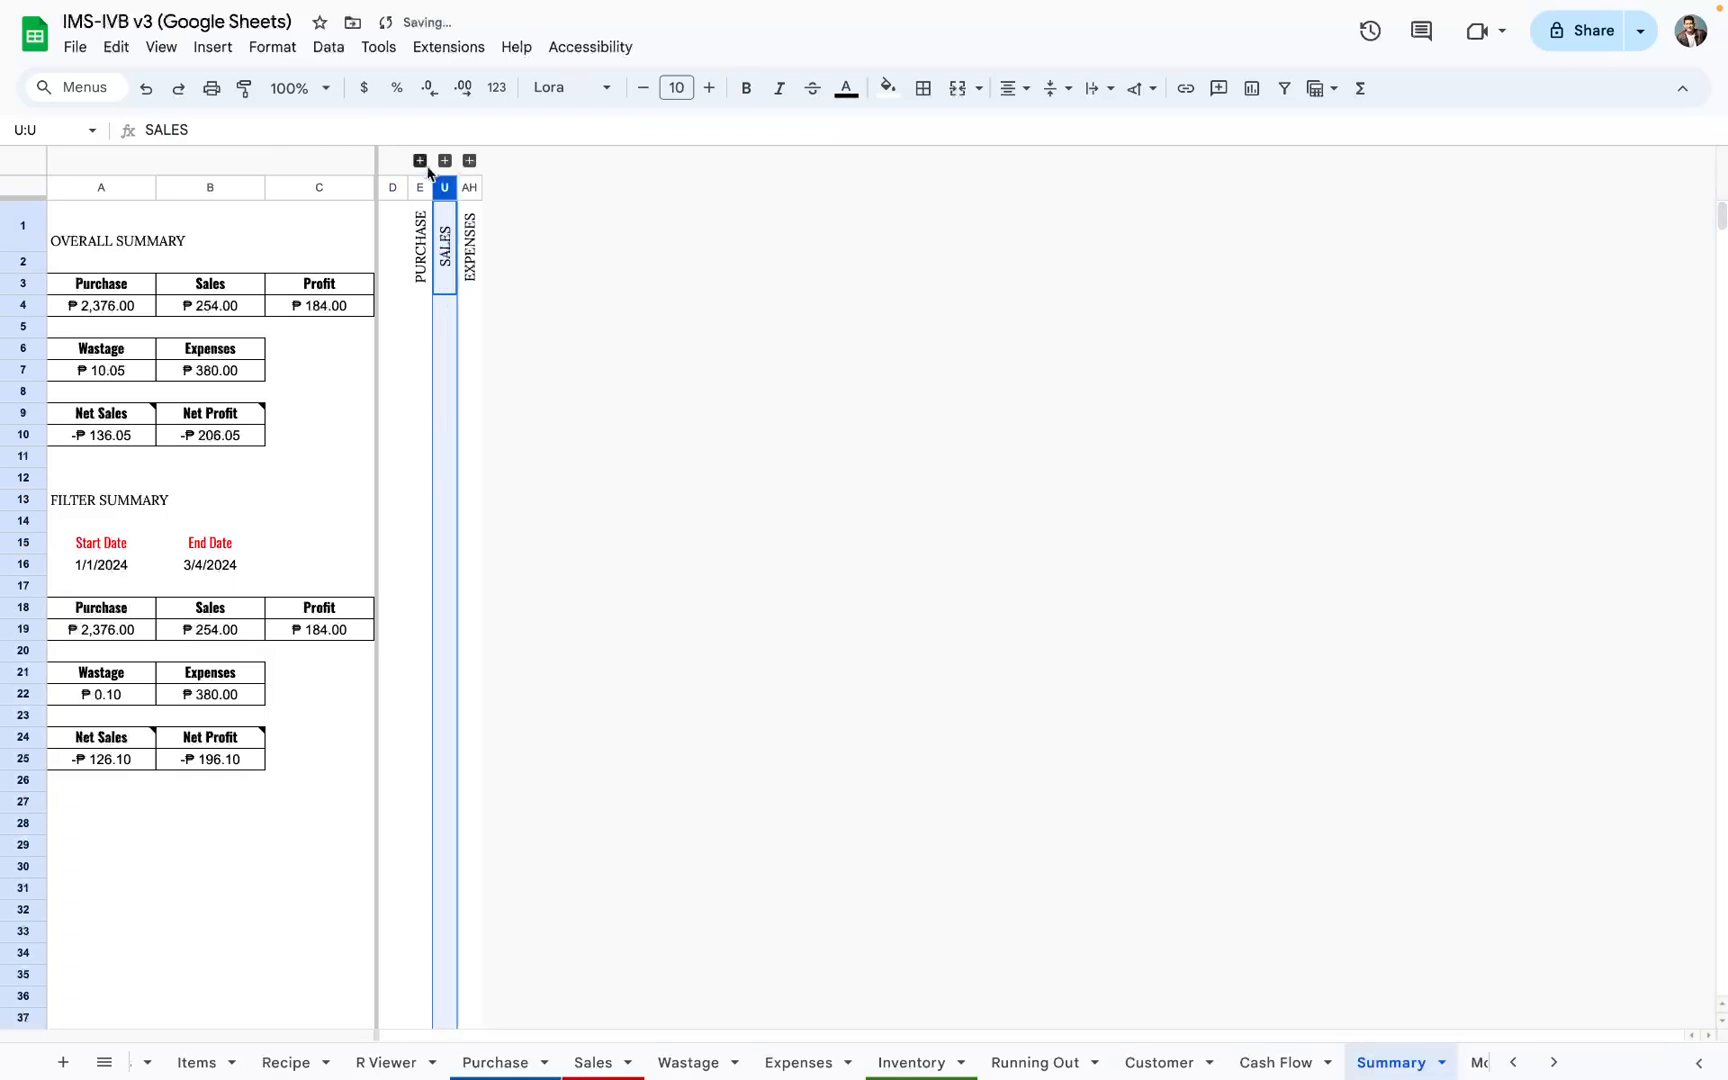
Step: Expand the Sales and Expenses column groups one at a time to examine their filter summaries, collapsing each again
left_click(445, 161)
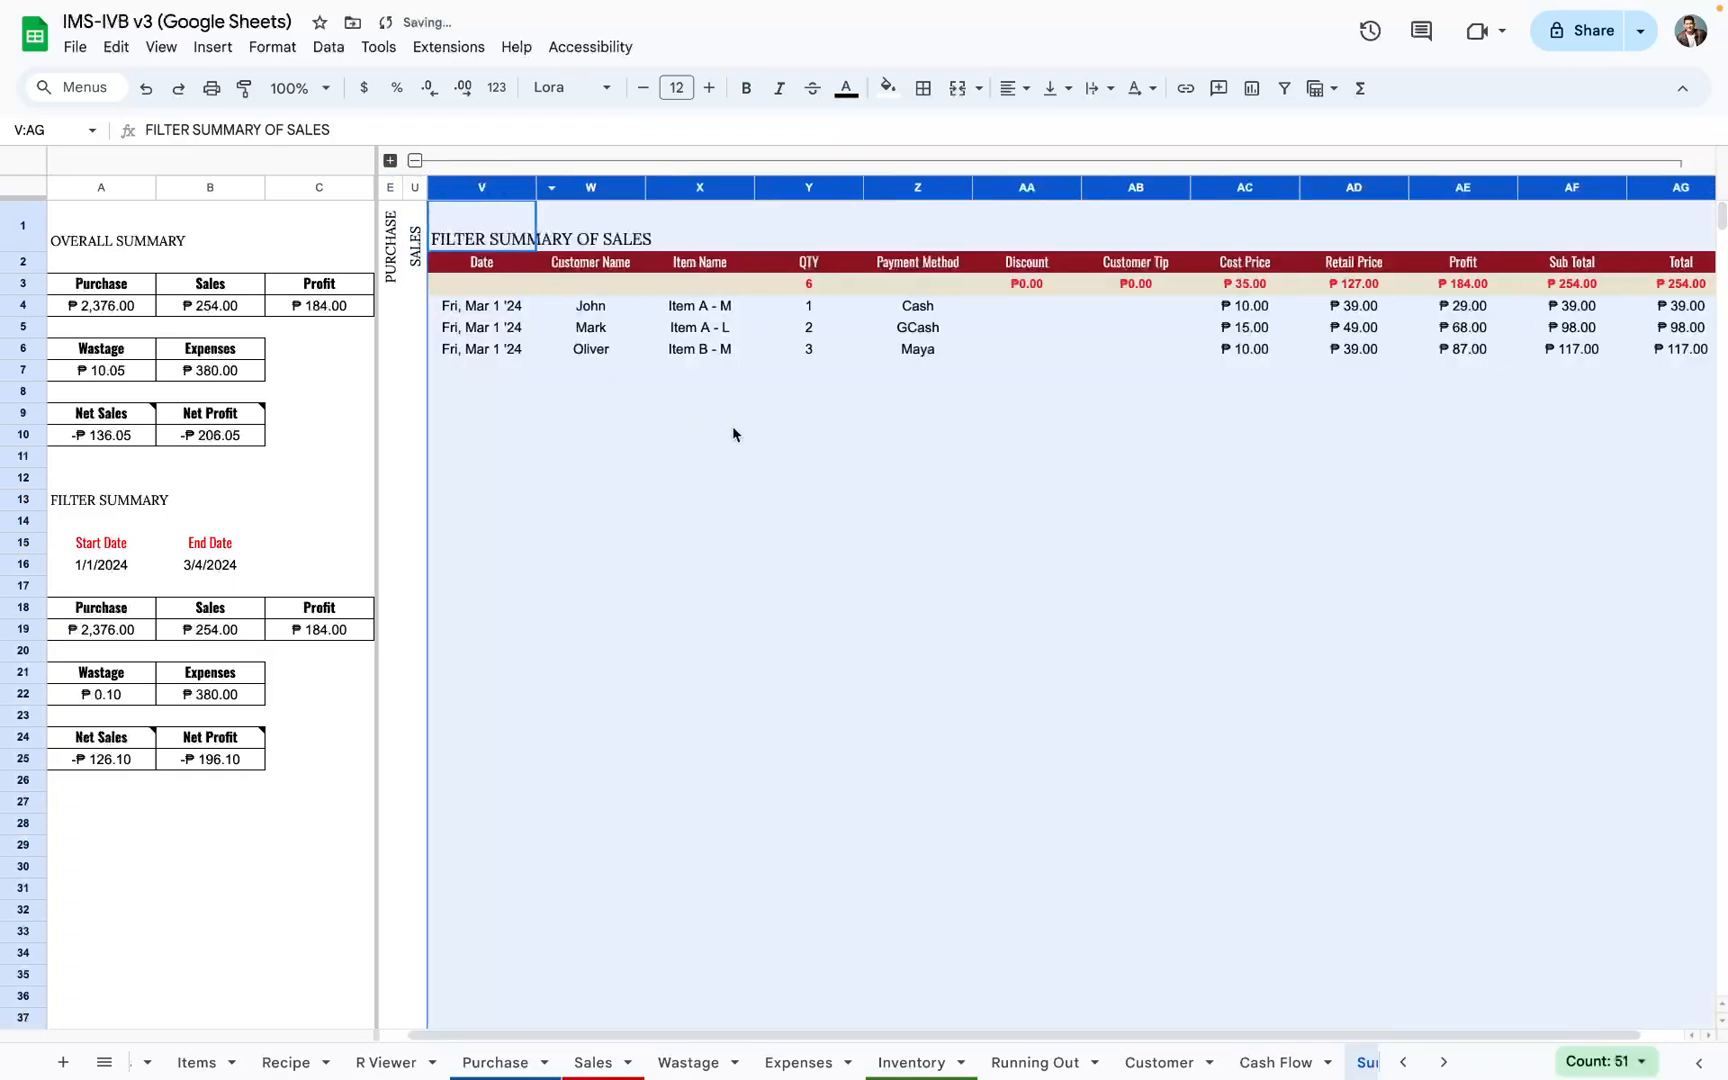
left_click(415, 160)
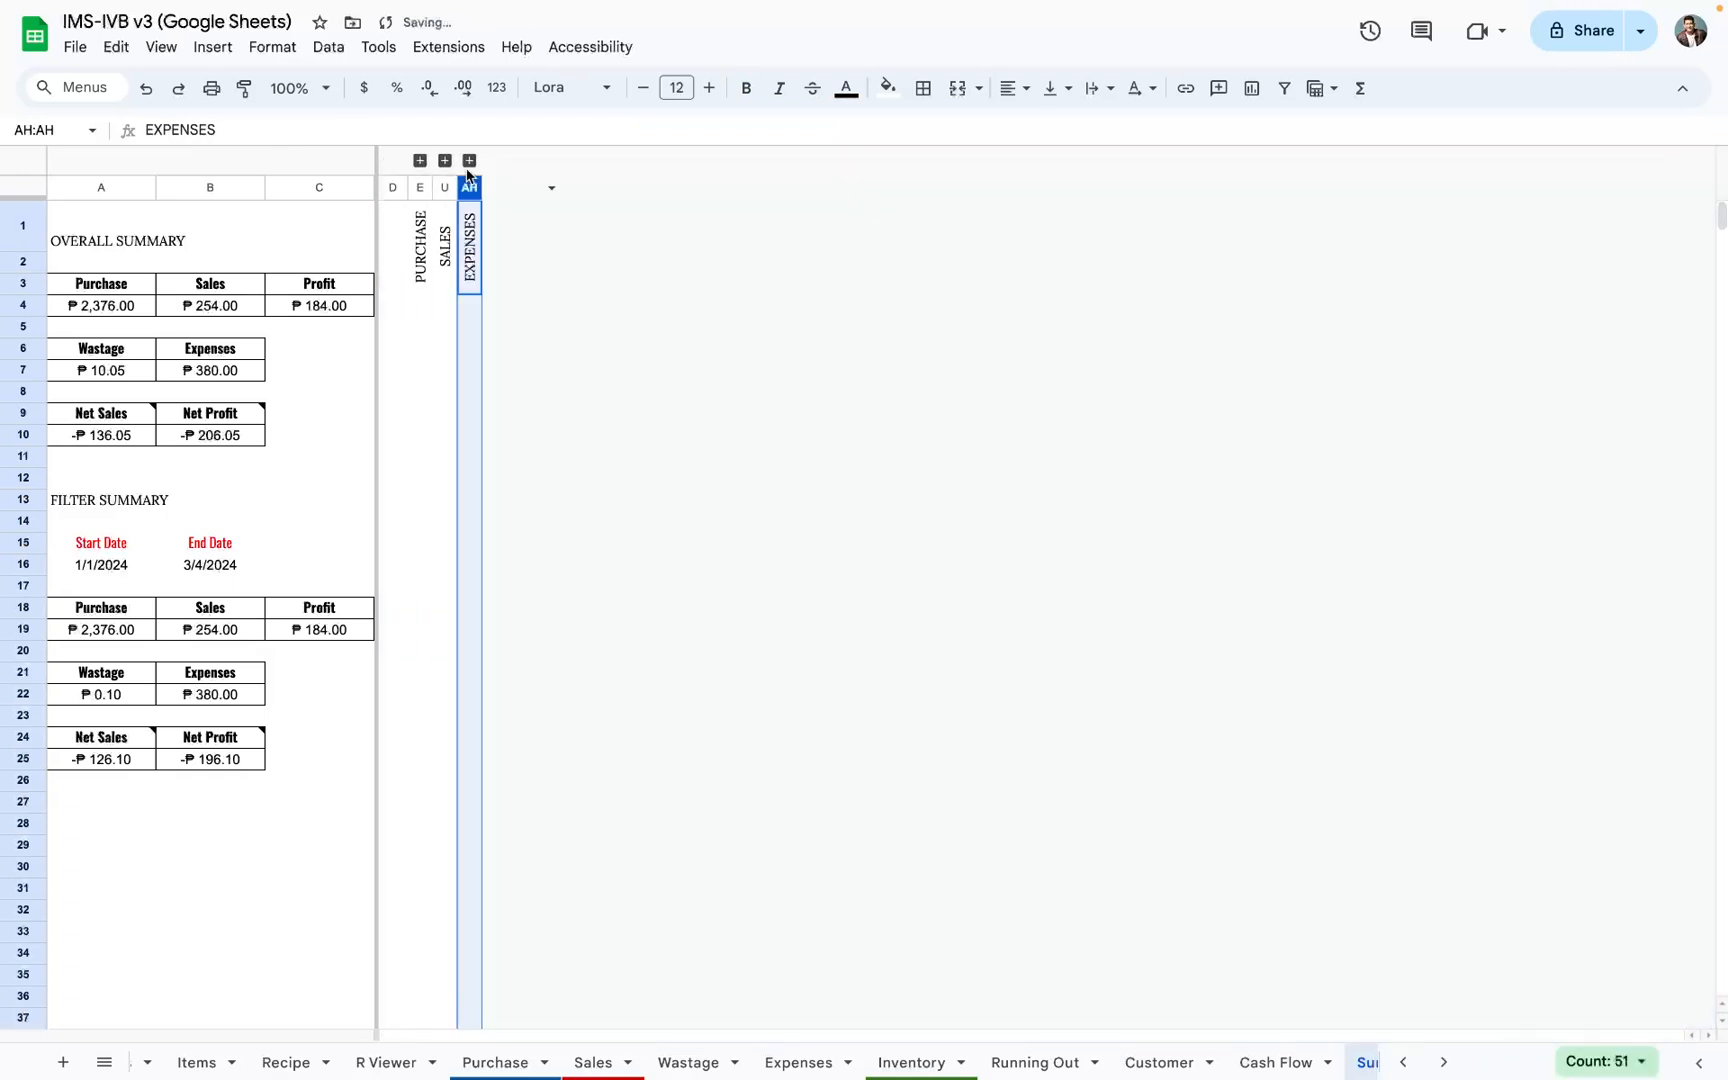
left_click(470, 161)
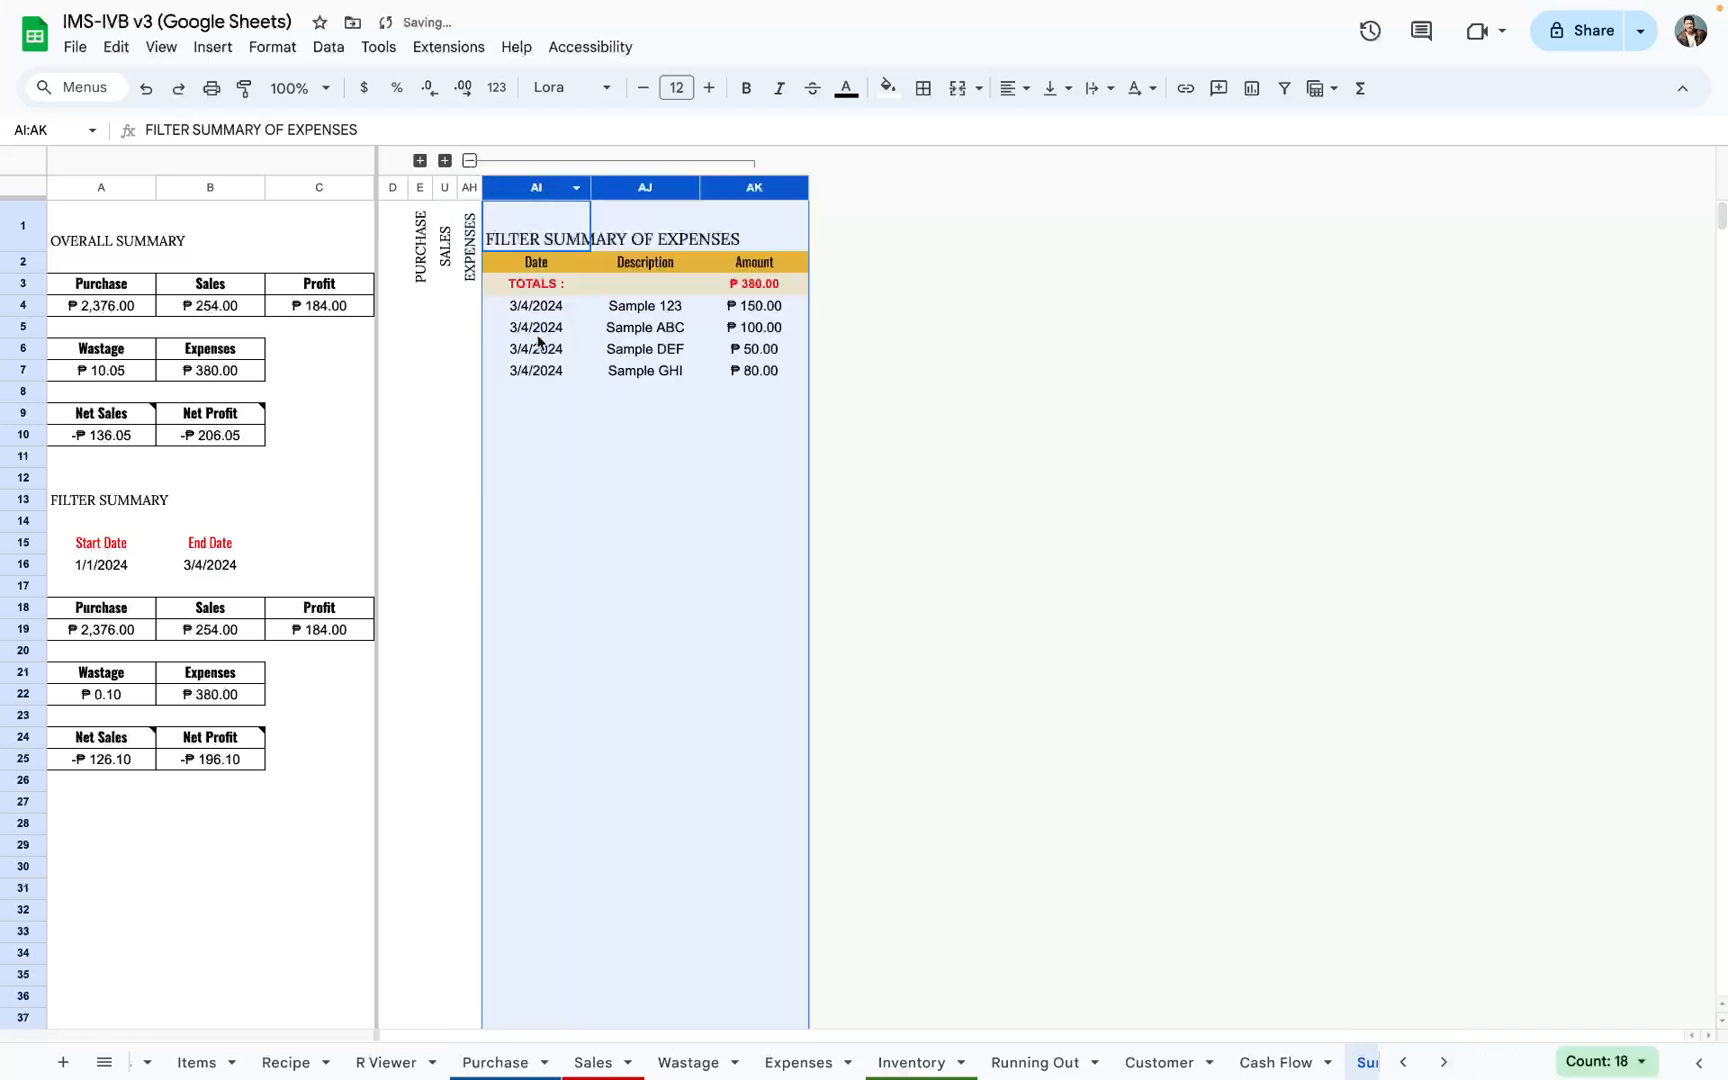
left_click(470, 161)
Step: Expand the Purchase, Sales and Expenses column groups together to view them side by side, and collapse all three
left_click(420, 161)
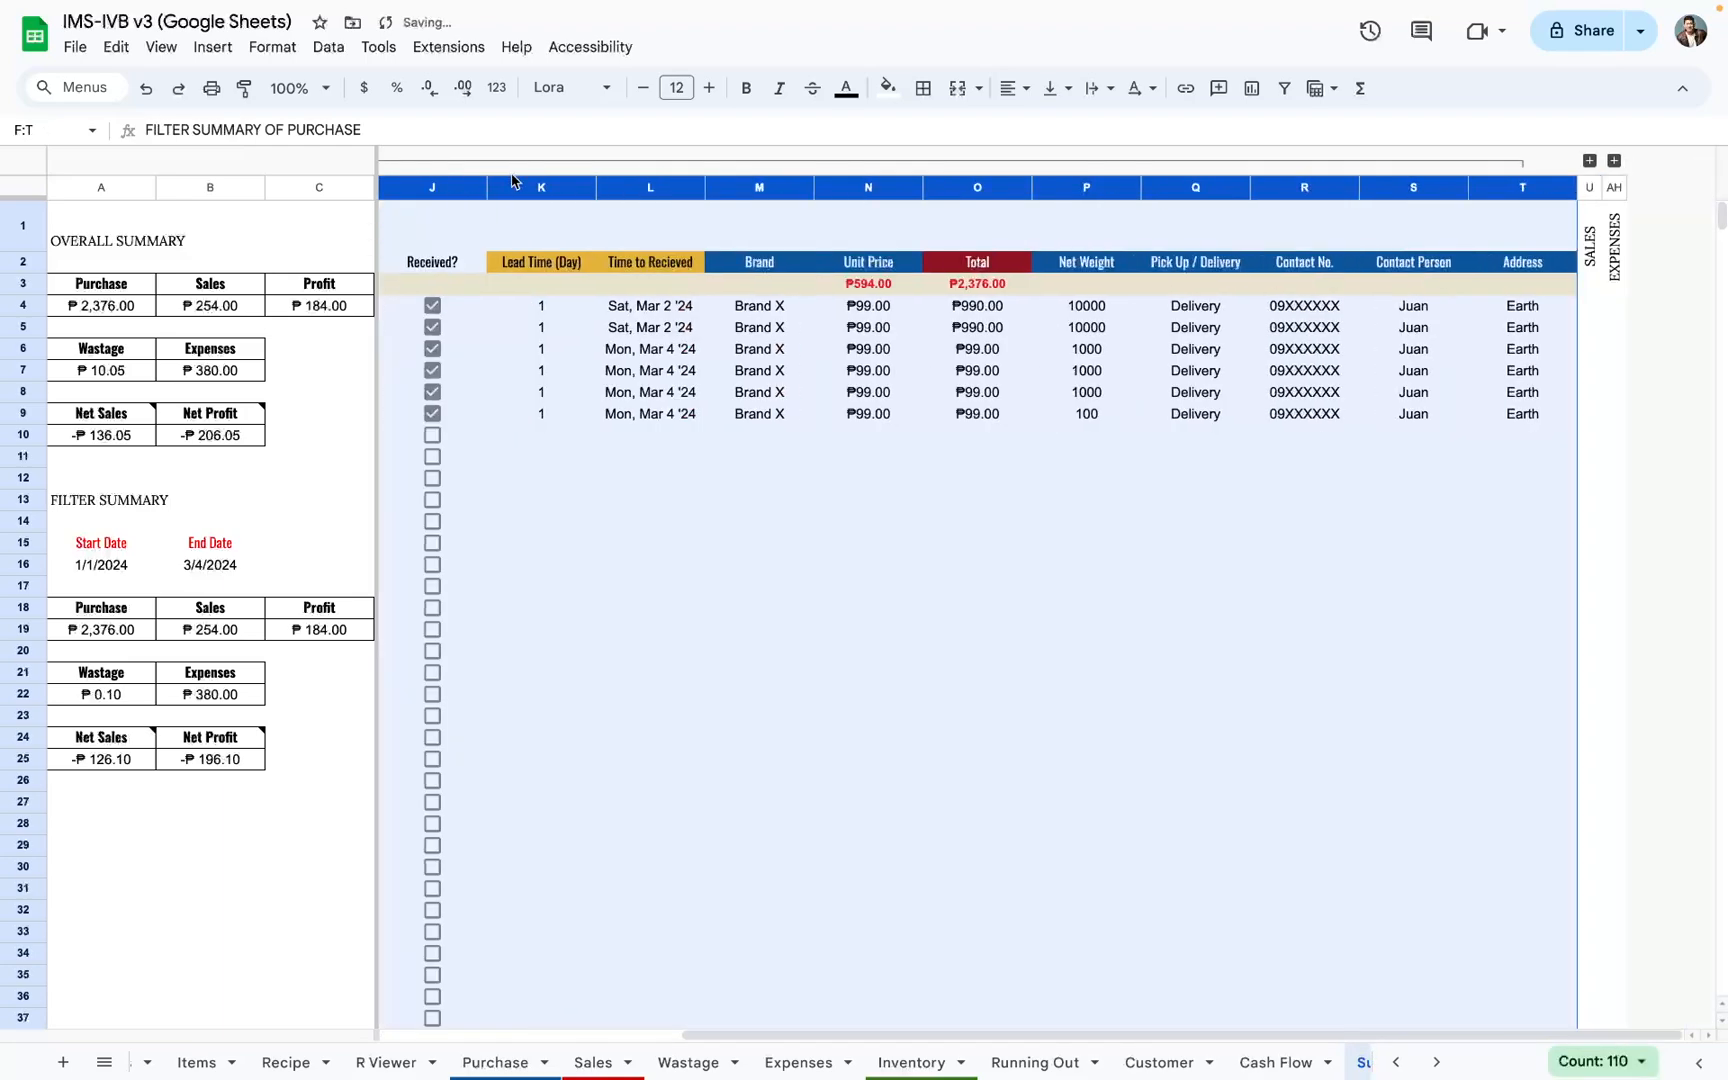
left_click(1590, 160)
scroll(1316, 285, "right", 2)
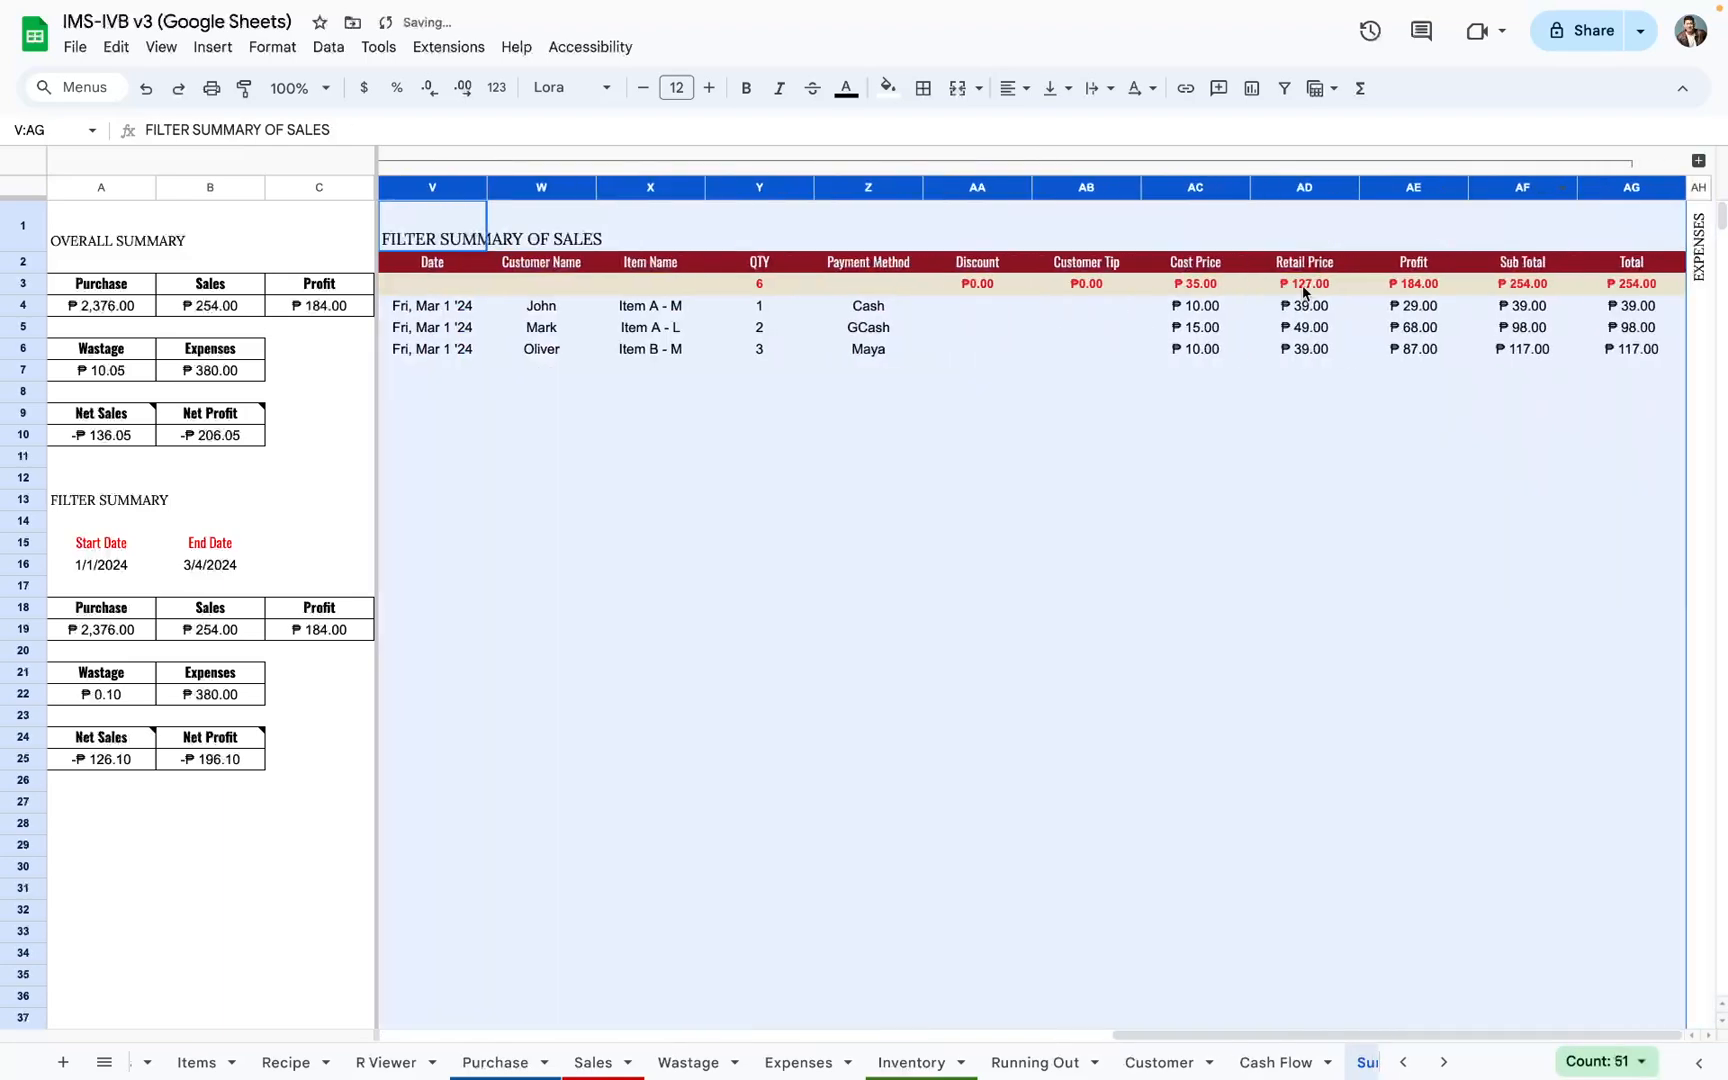
left_click(1700, 160)
scroll(1373, 315, "right", 2)
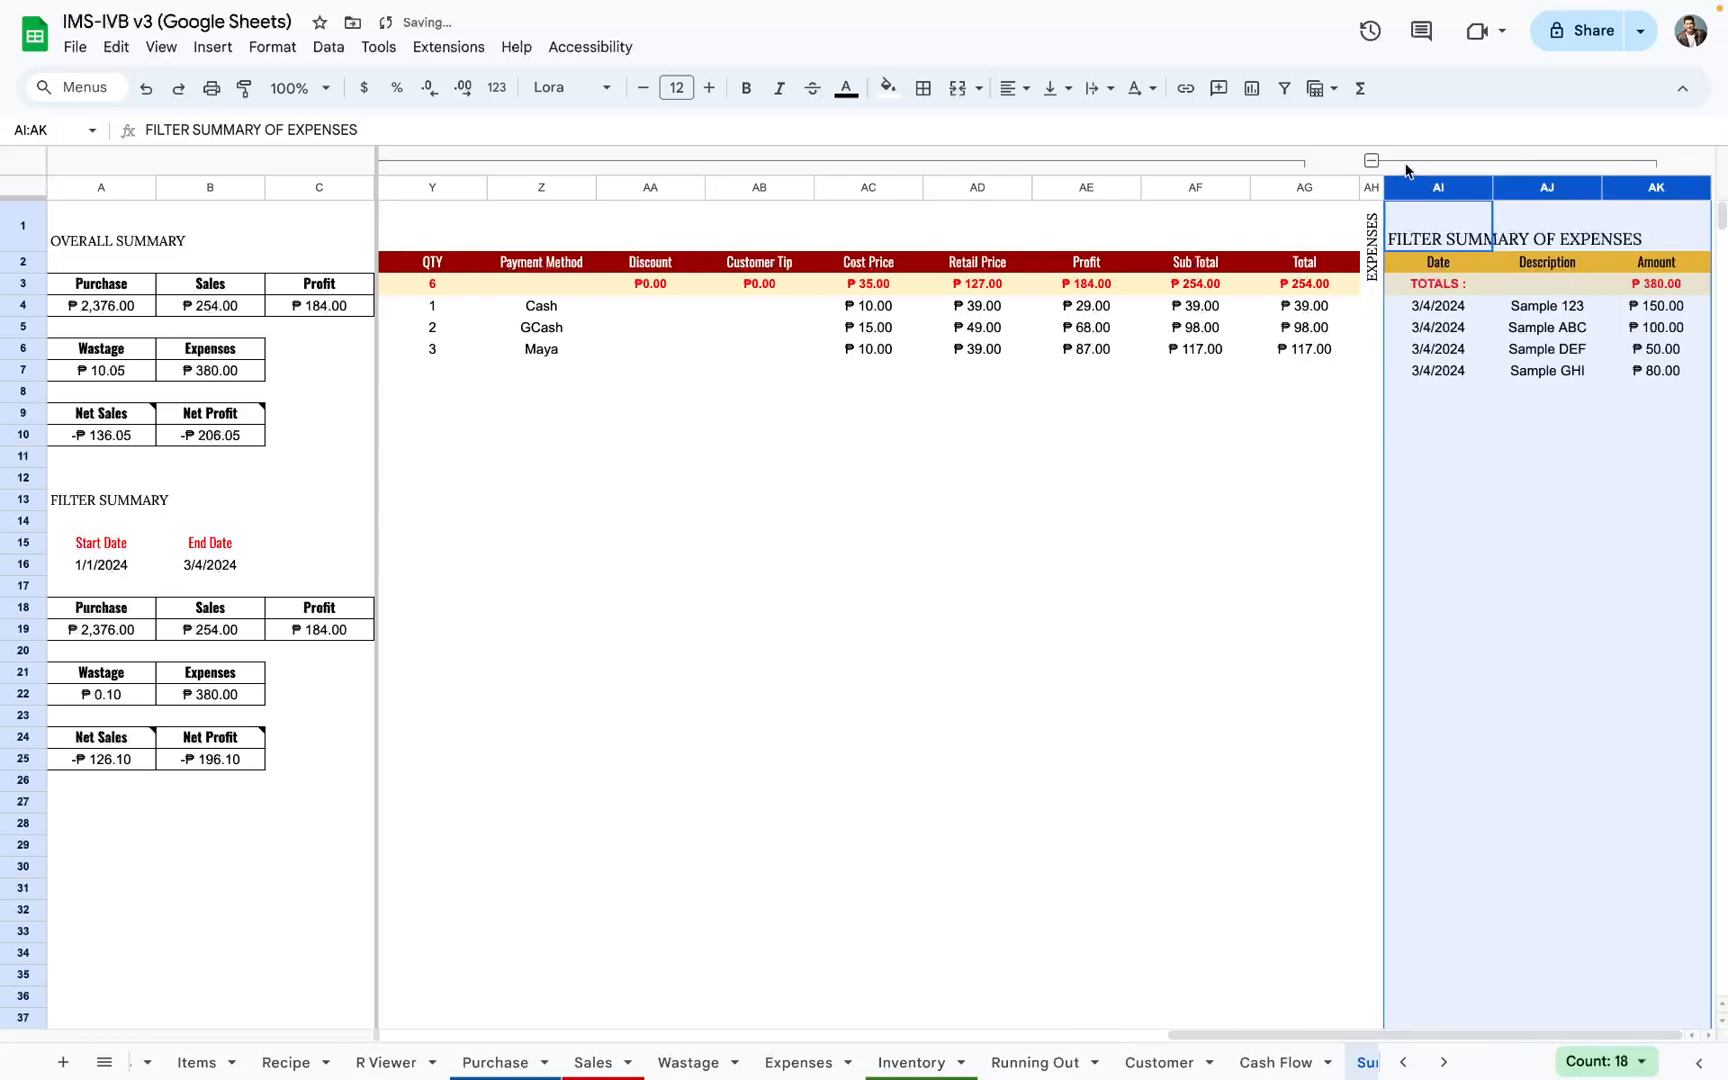
scroll(660, 350, "left", 10)
left_click(634, 163)
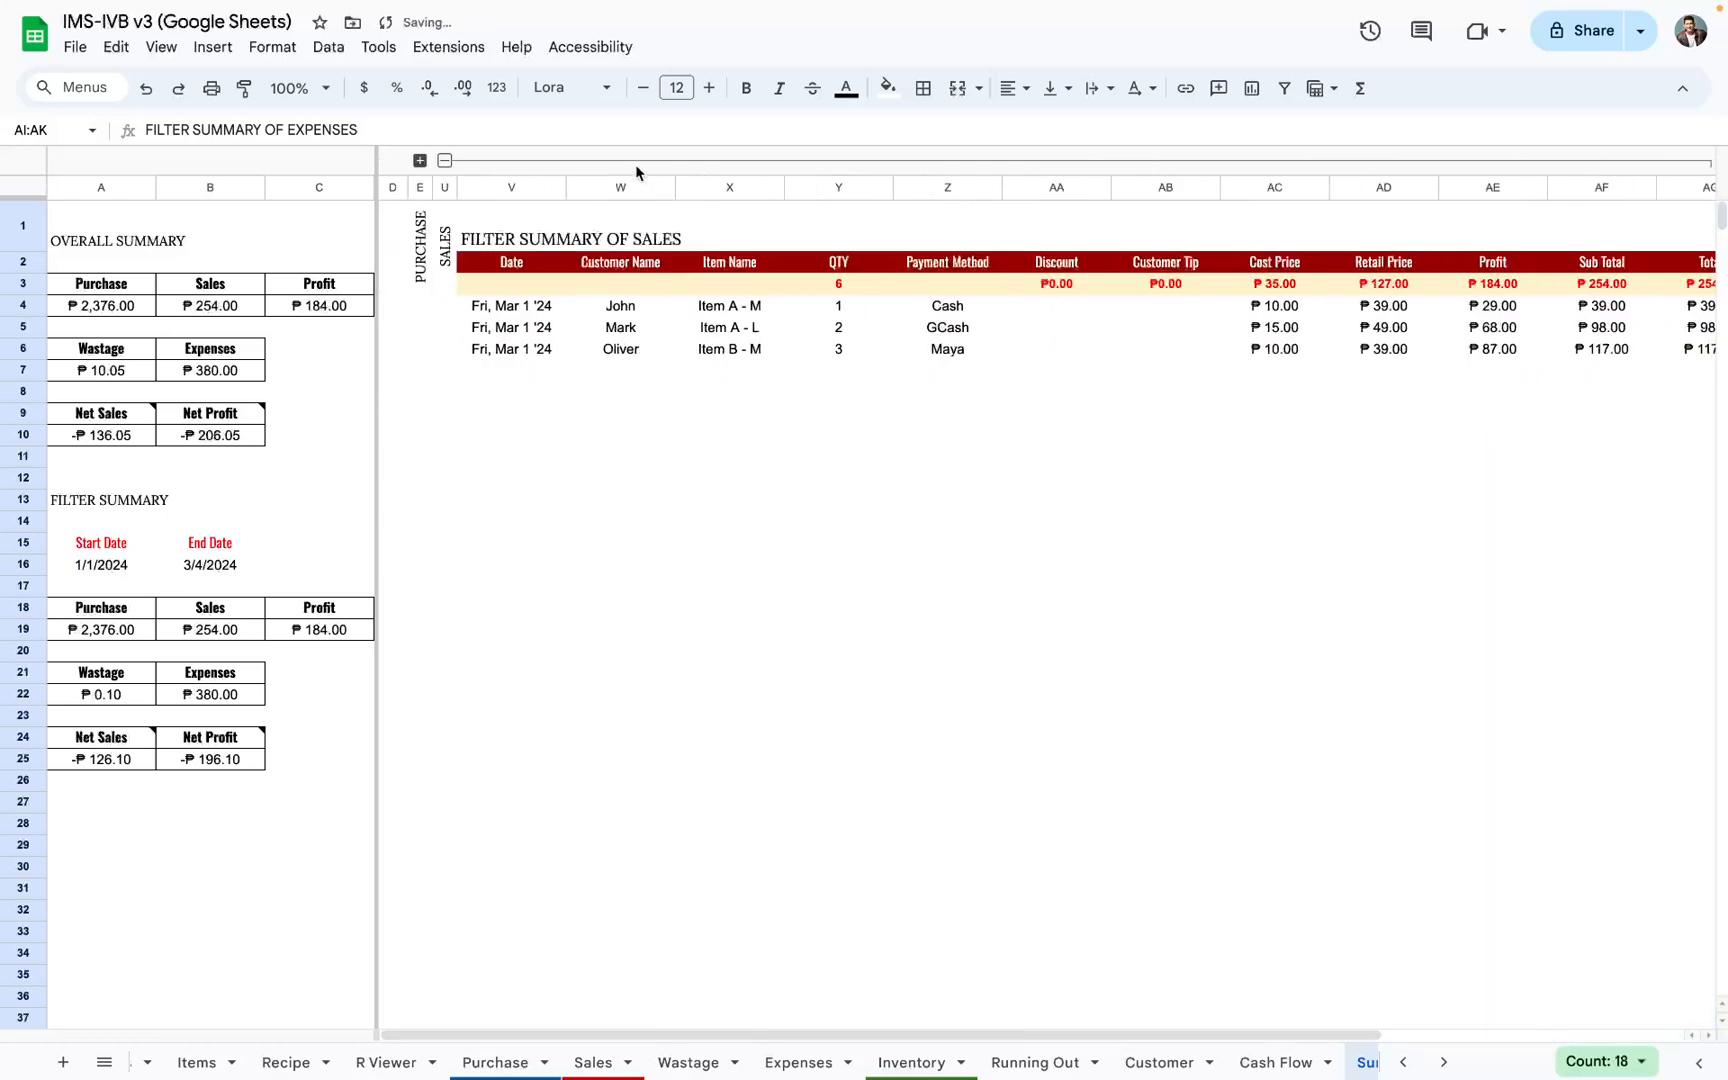
left_click(634, 163)
left_click(634, 163)
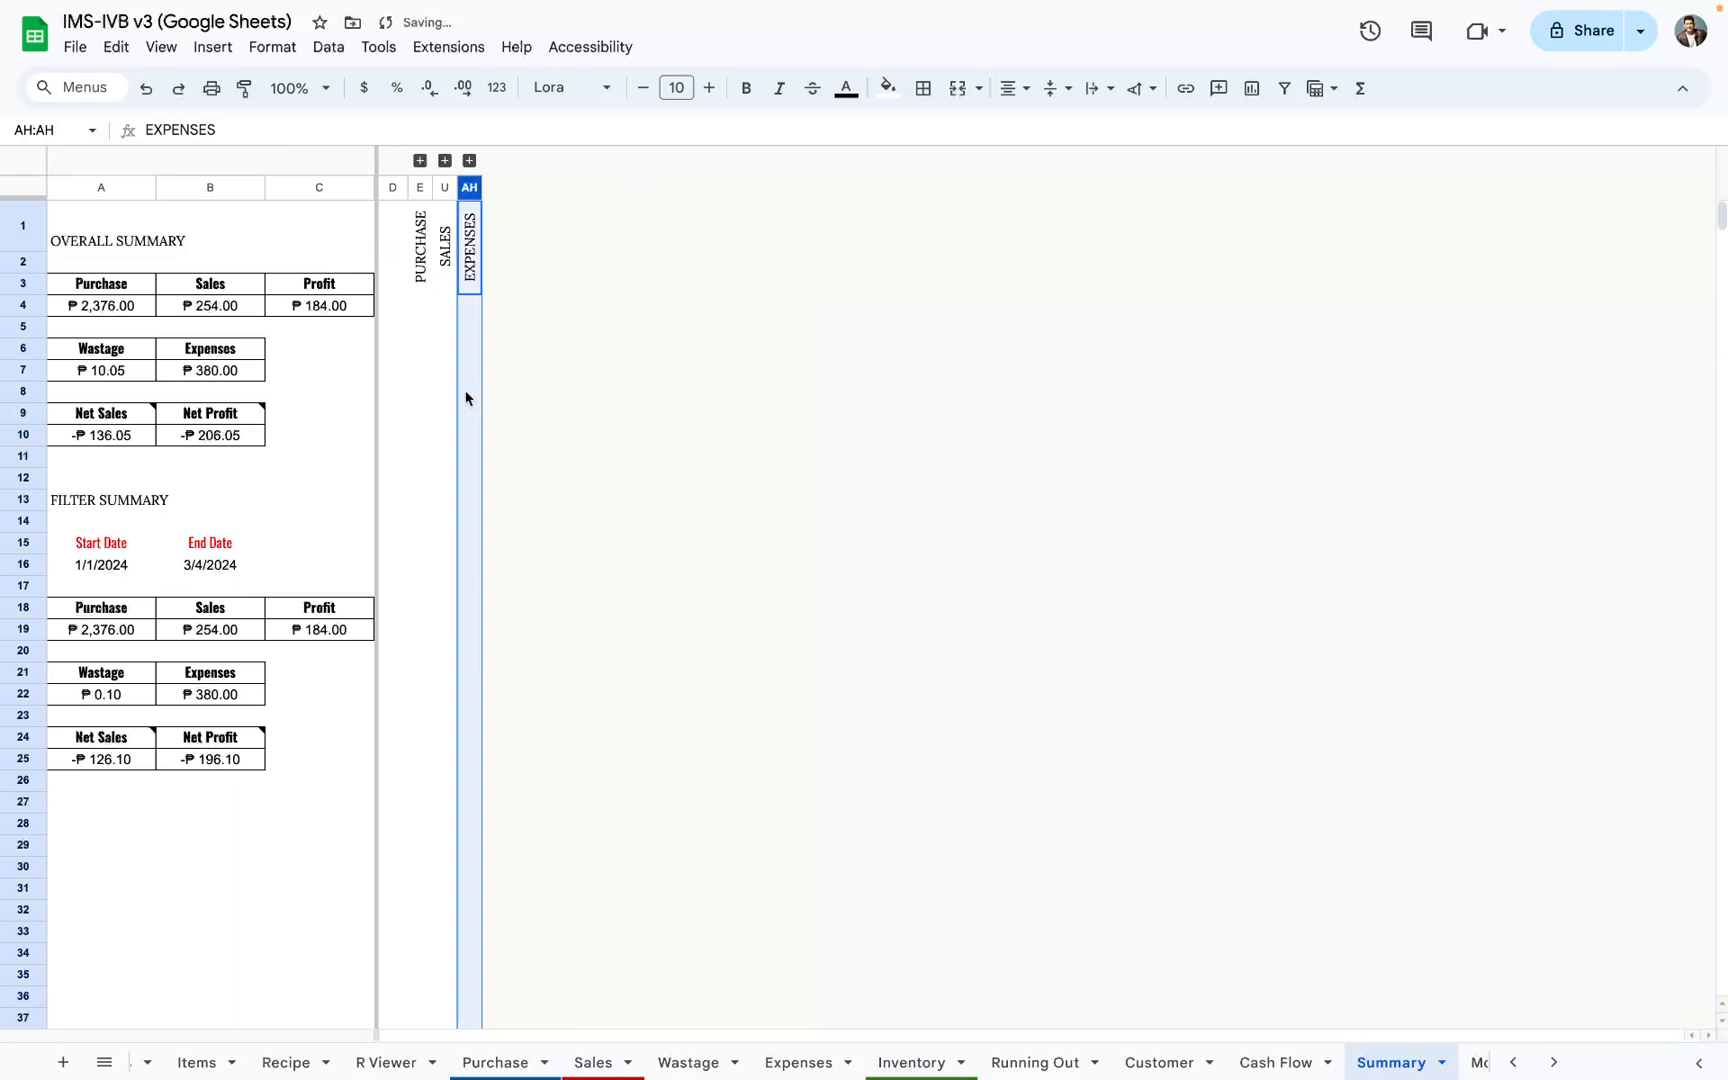
left_click(420, 374)
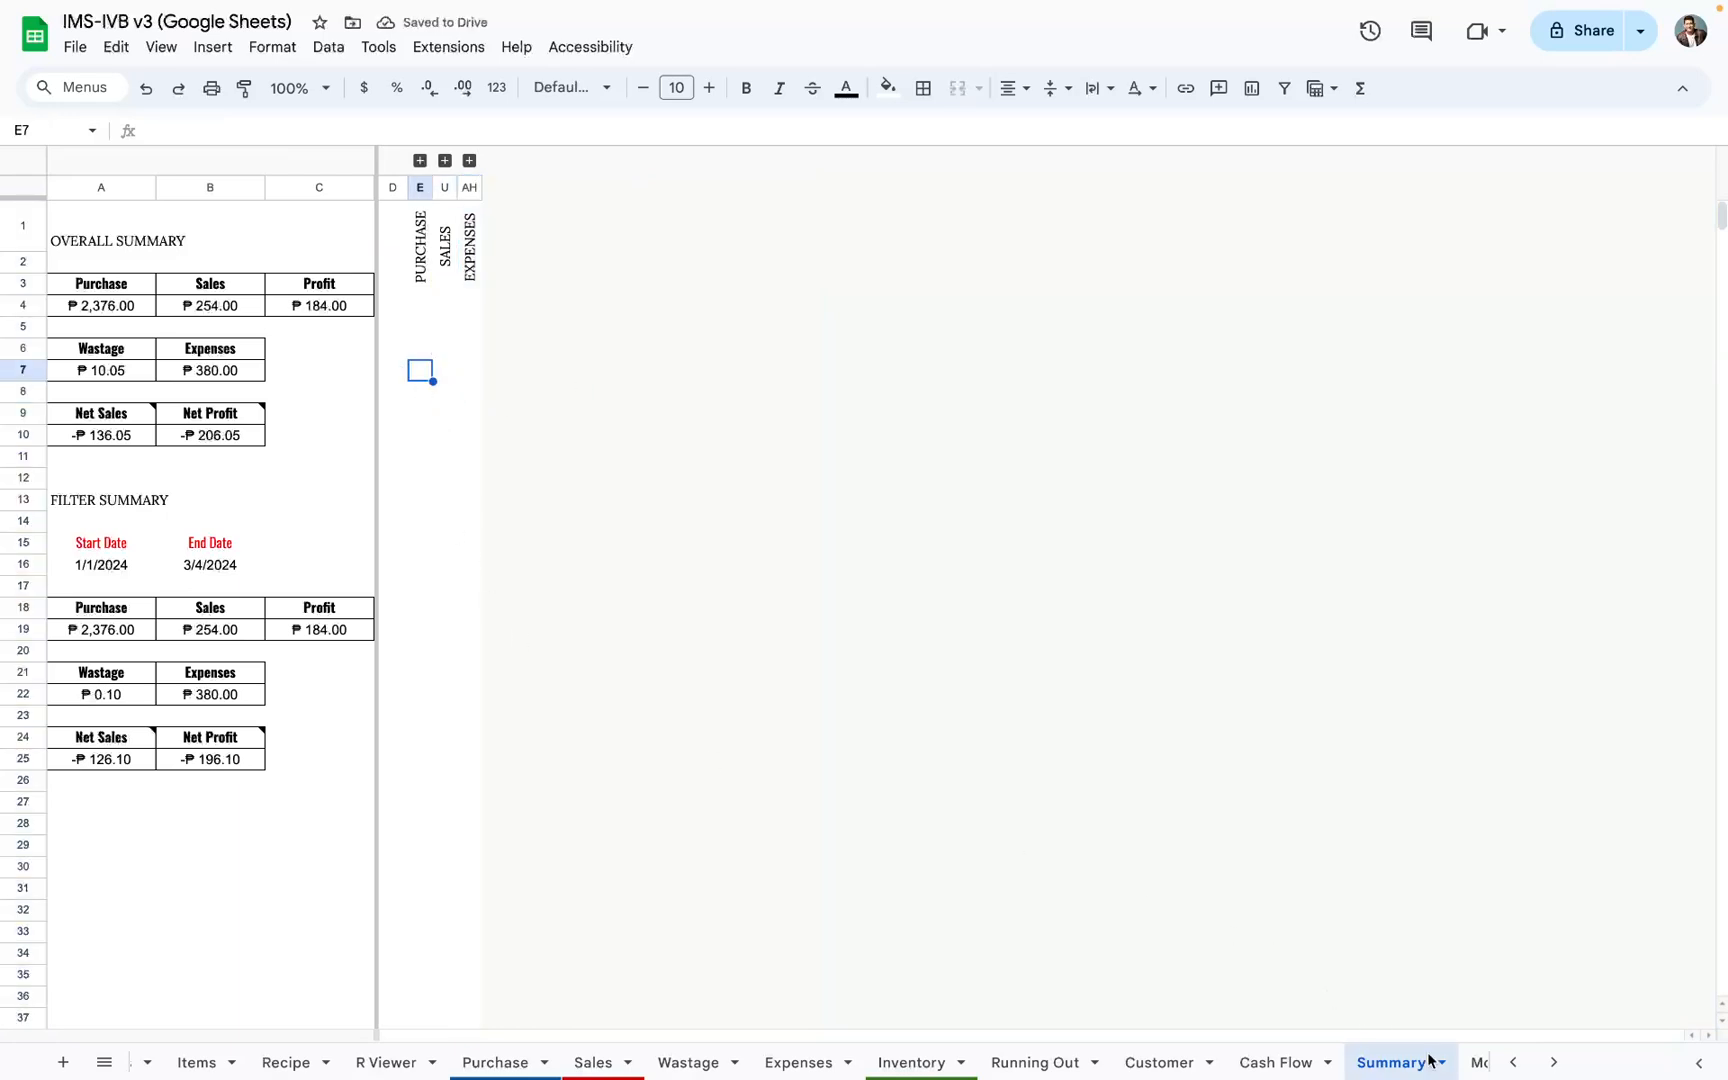
Step: Open the Monthly Chart sheet and examine the January to December table, its Type Year cell and the Monthly Summary chart
scroll(1365, 1066, "down", 2)
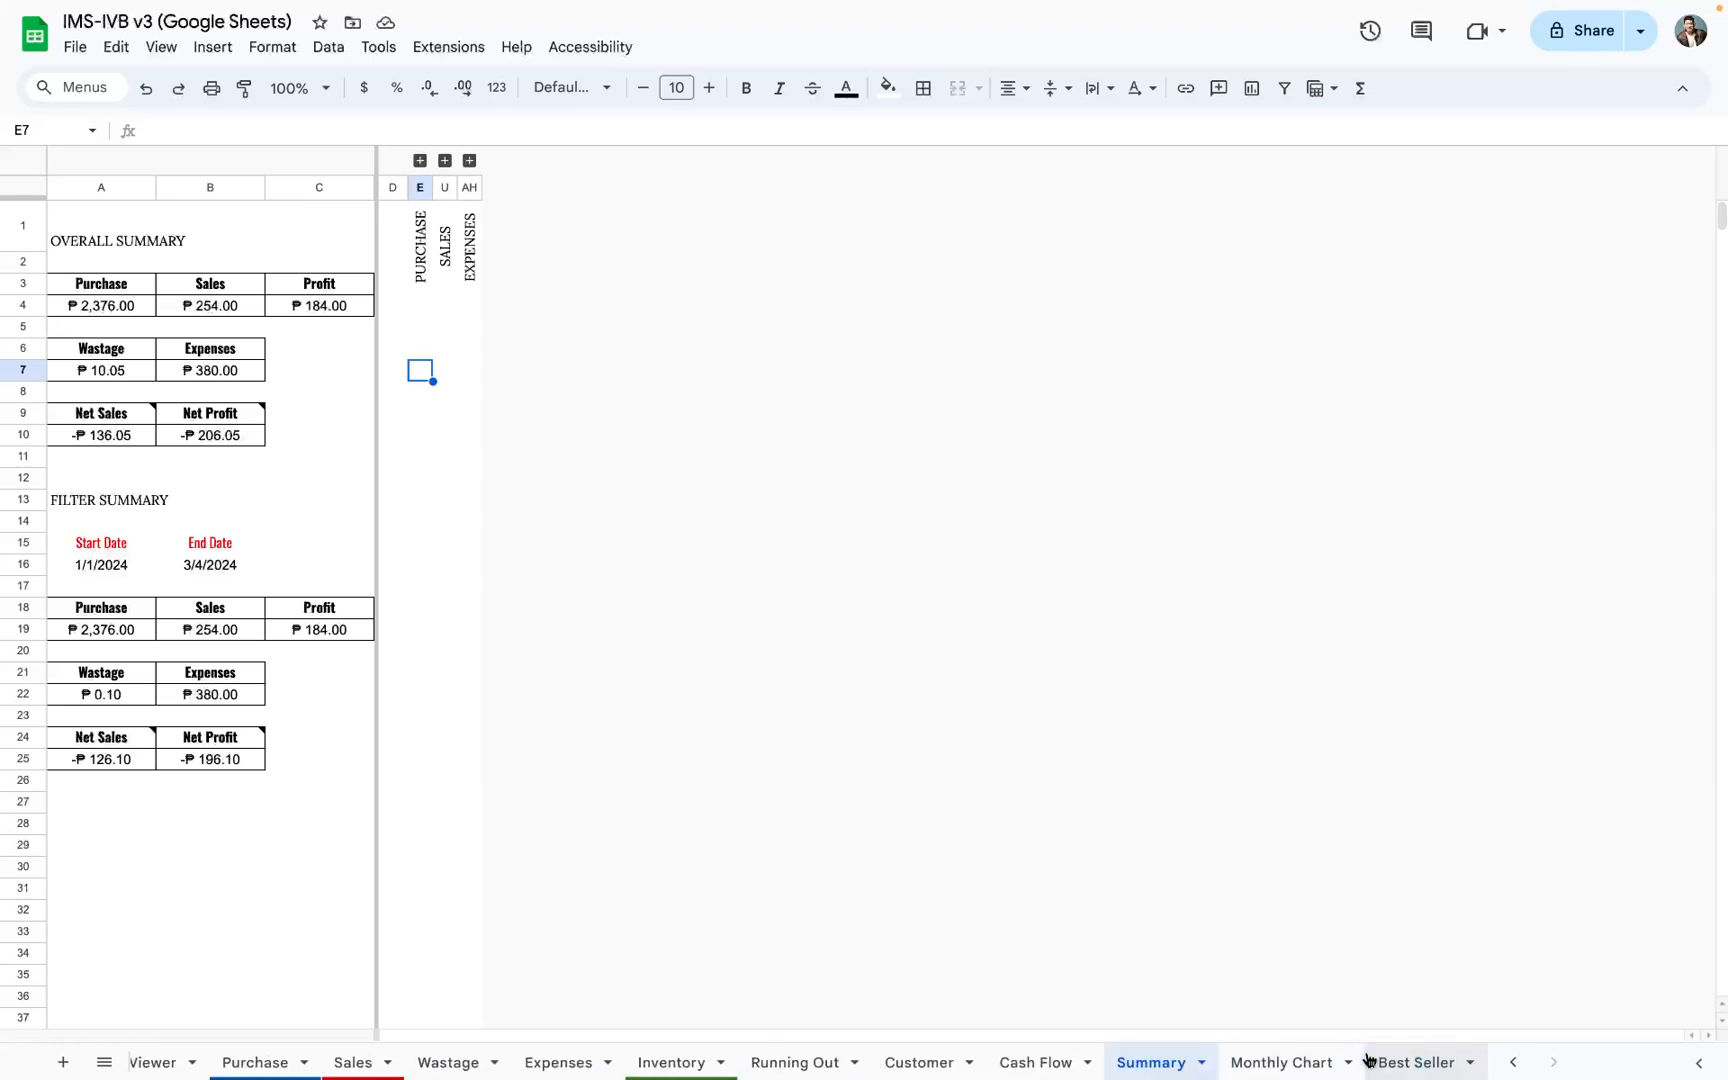
left_click(1302, 1062)
scroll(730, 705, "down", 3)
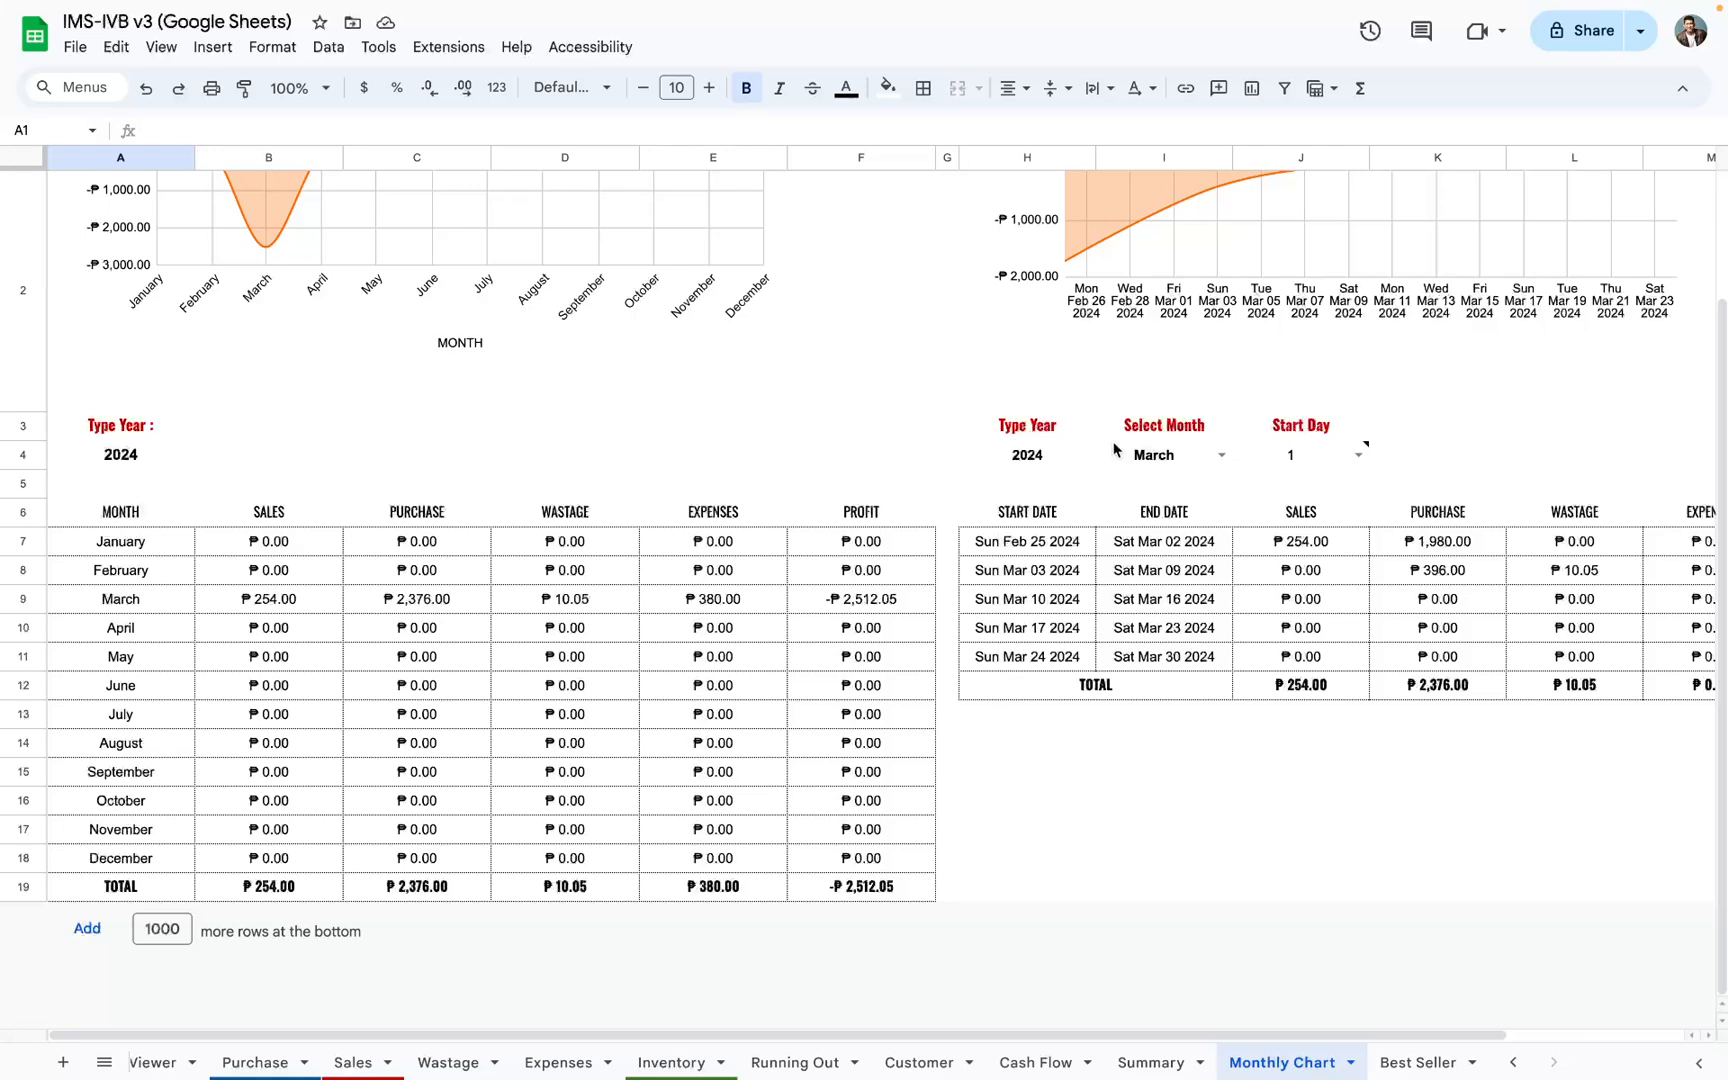
left_click_drag(1008, 436, 1665, 660)
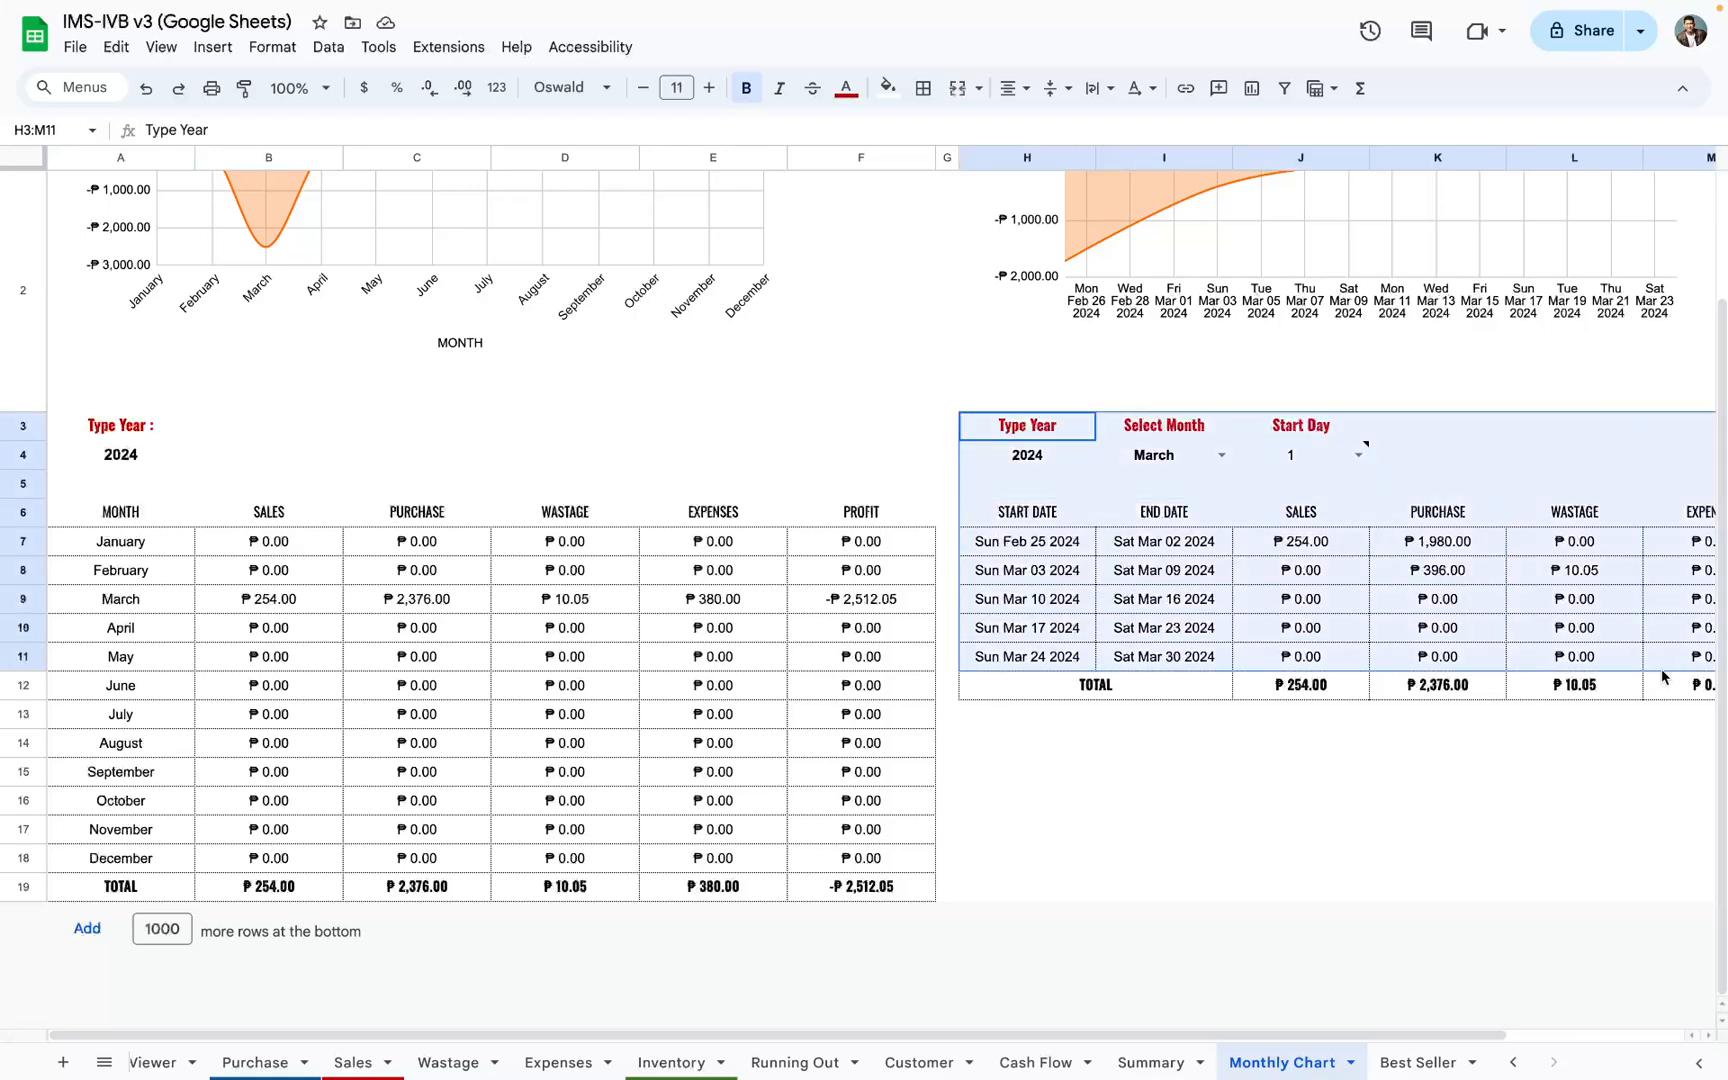
left_click(128, 454)
left_click_drag(125, 550, 880, 858)
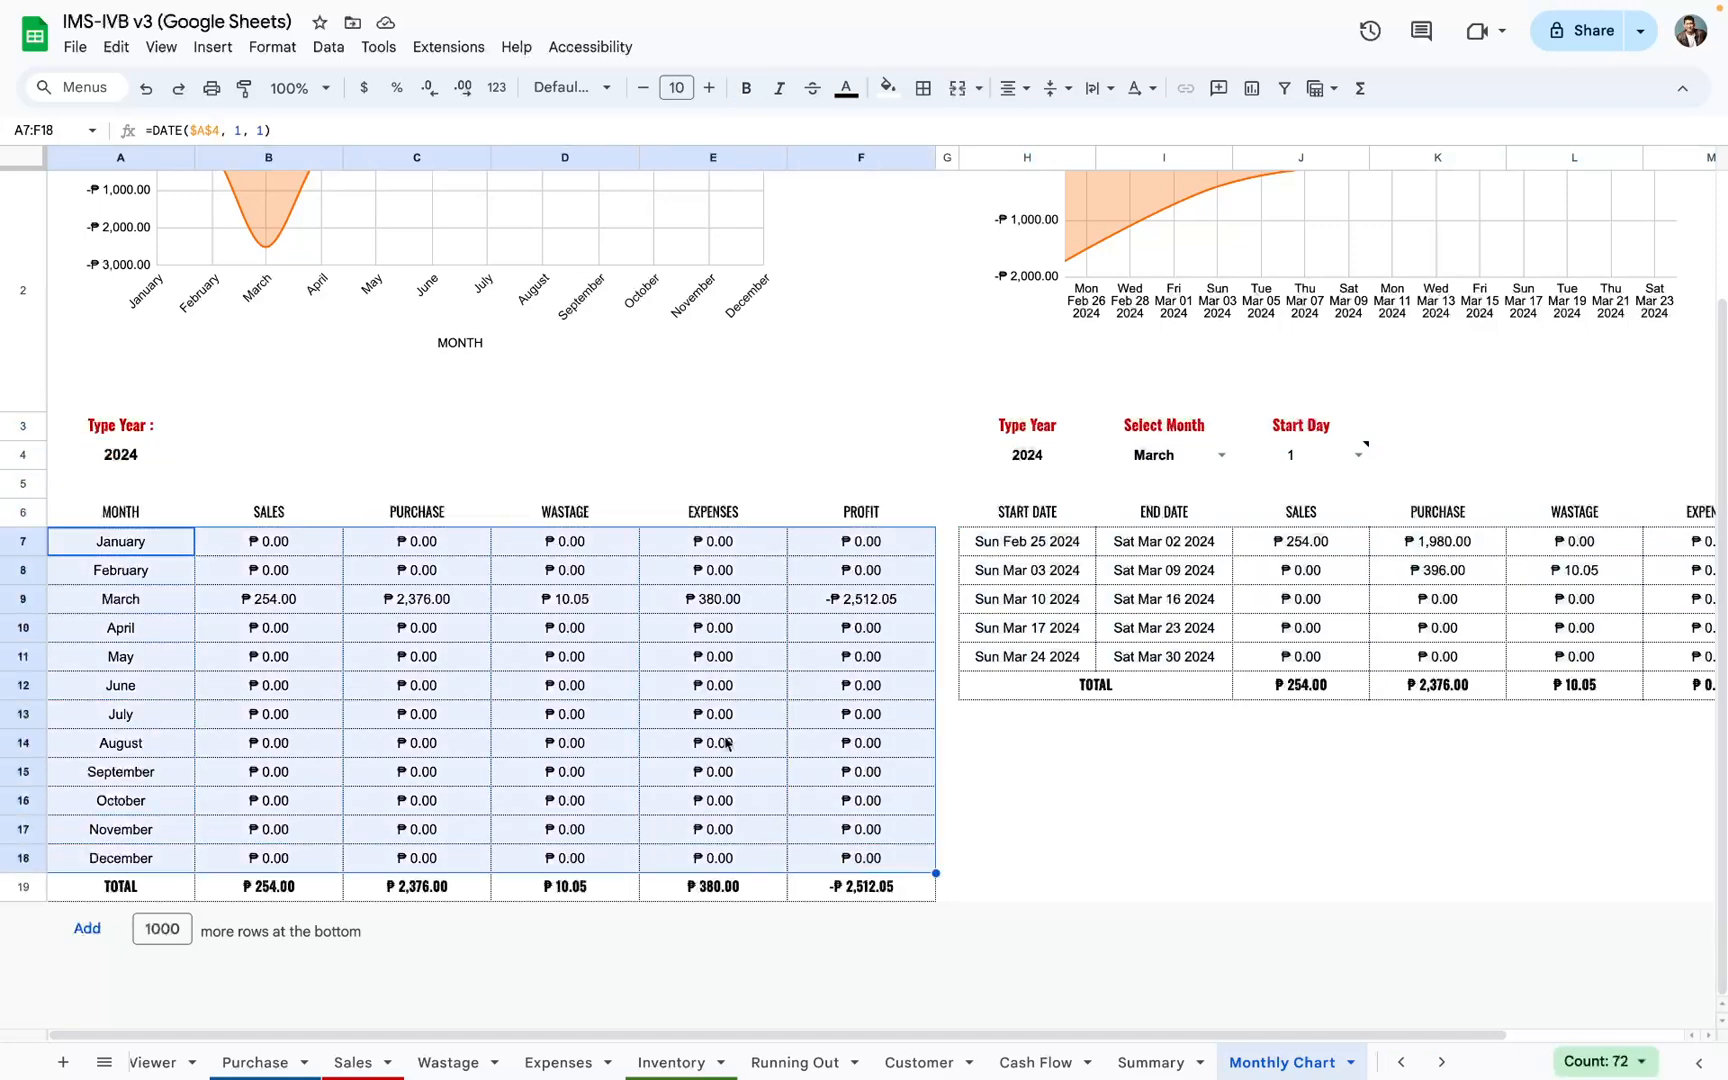
scroll(726, 743, "up", 3)
left_click(407, 457)
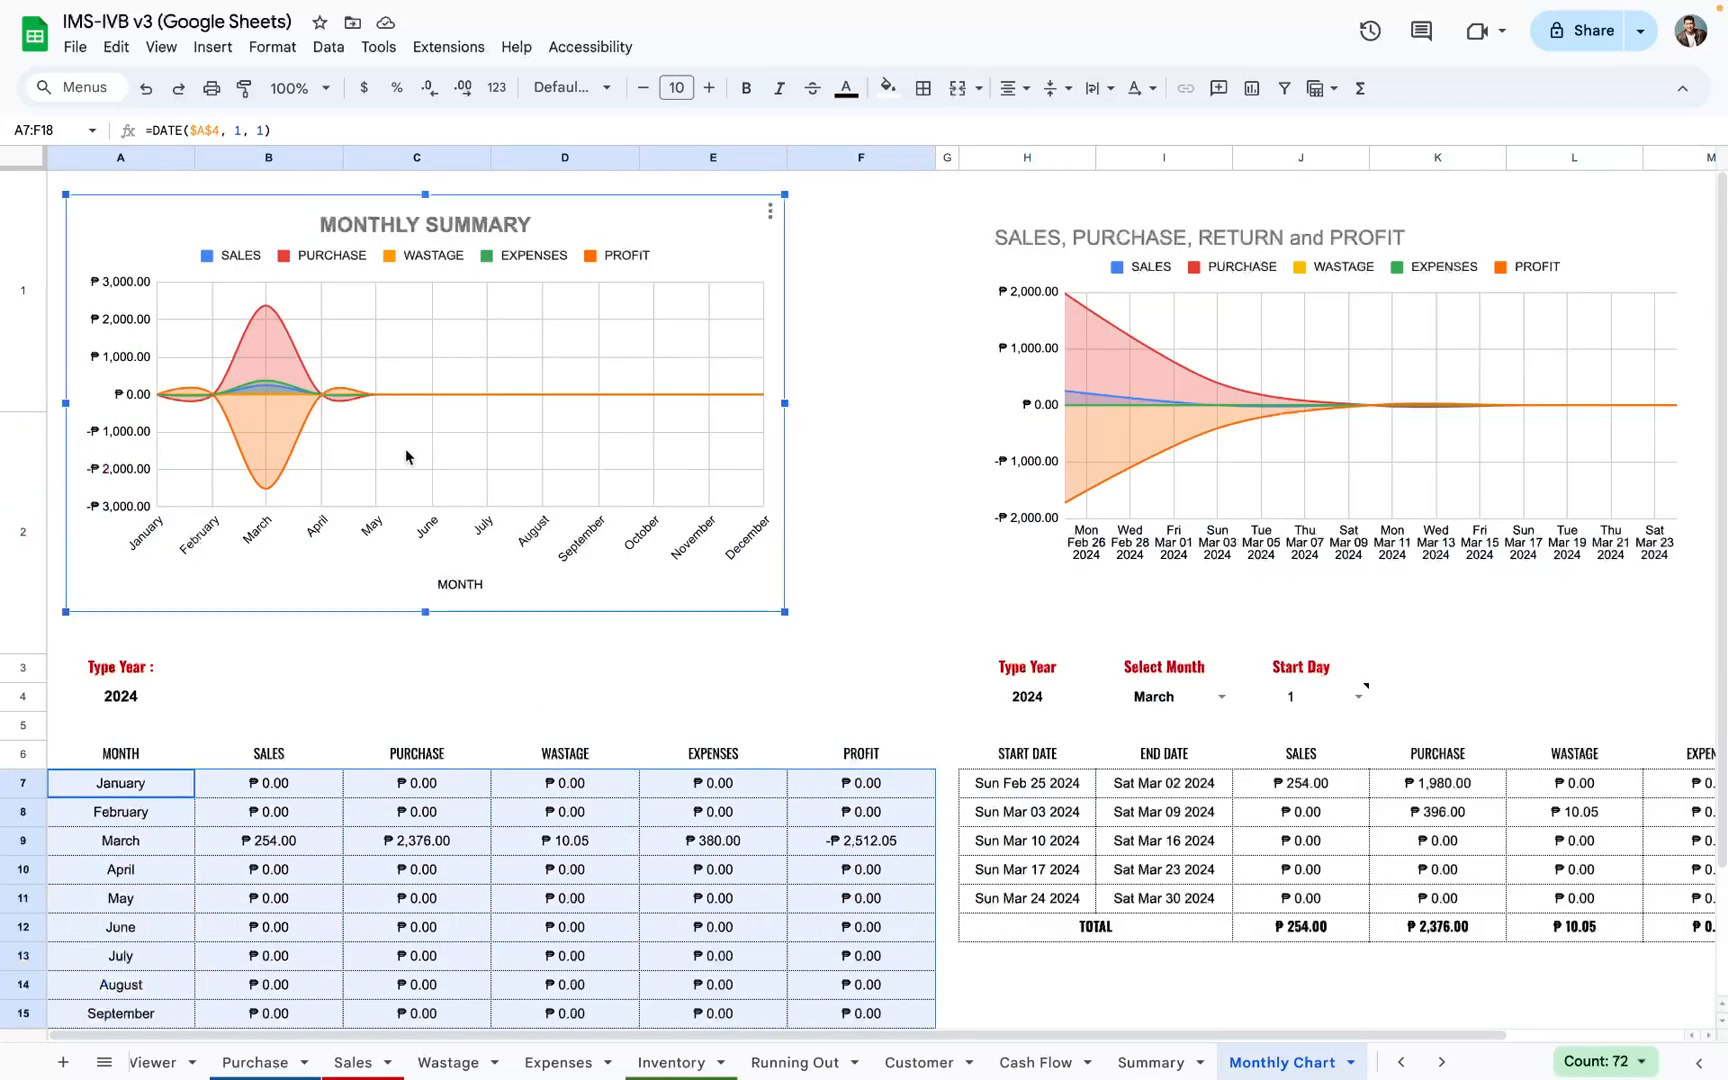
Step: Examine the weekly breakdown table and its chart, including the Type Year, Select Month and Start Day cells
scroll(410, 444, "right", 3)
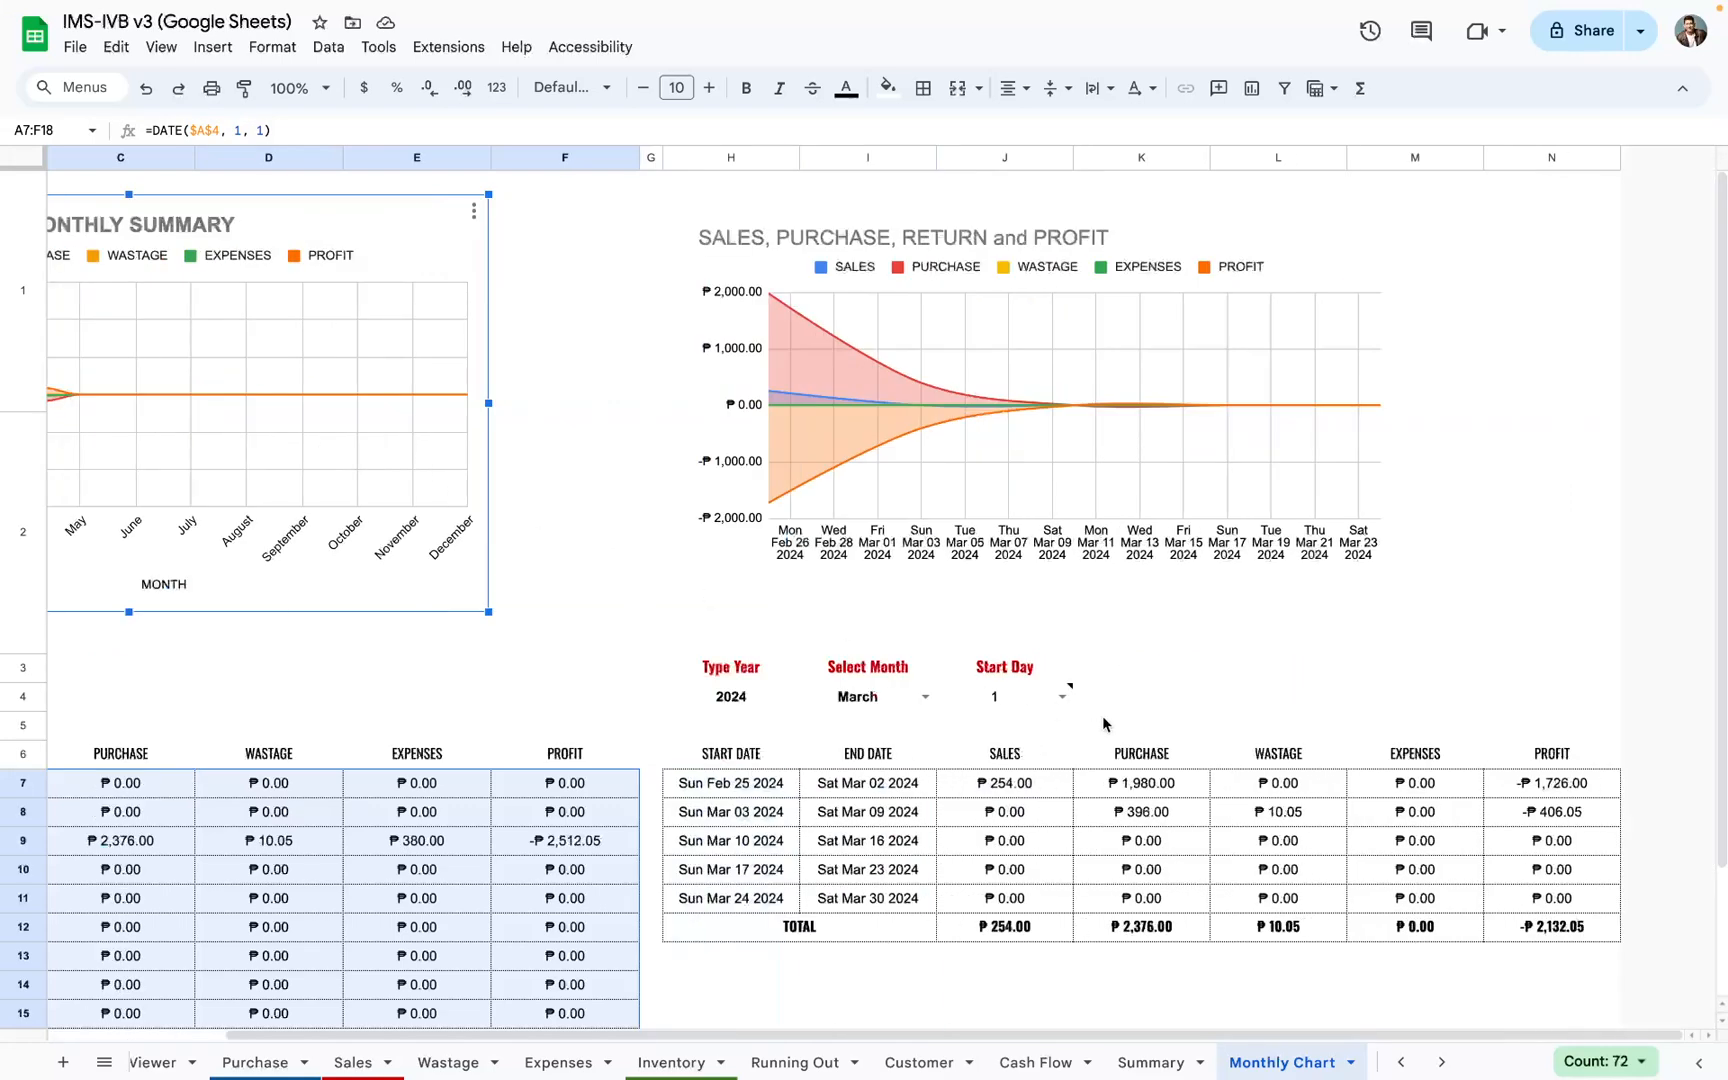
scroll(410, 444, "down", 3)
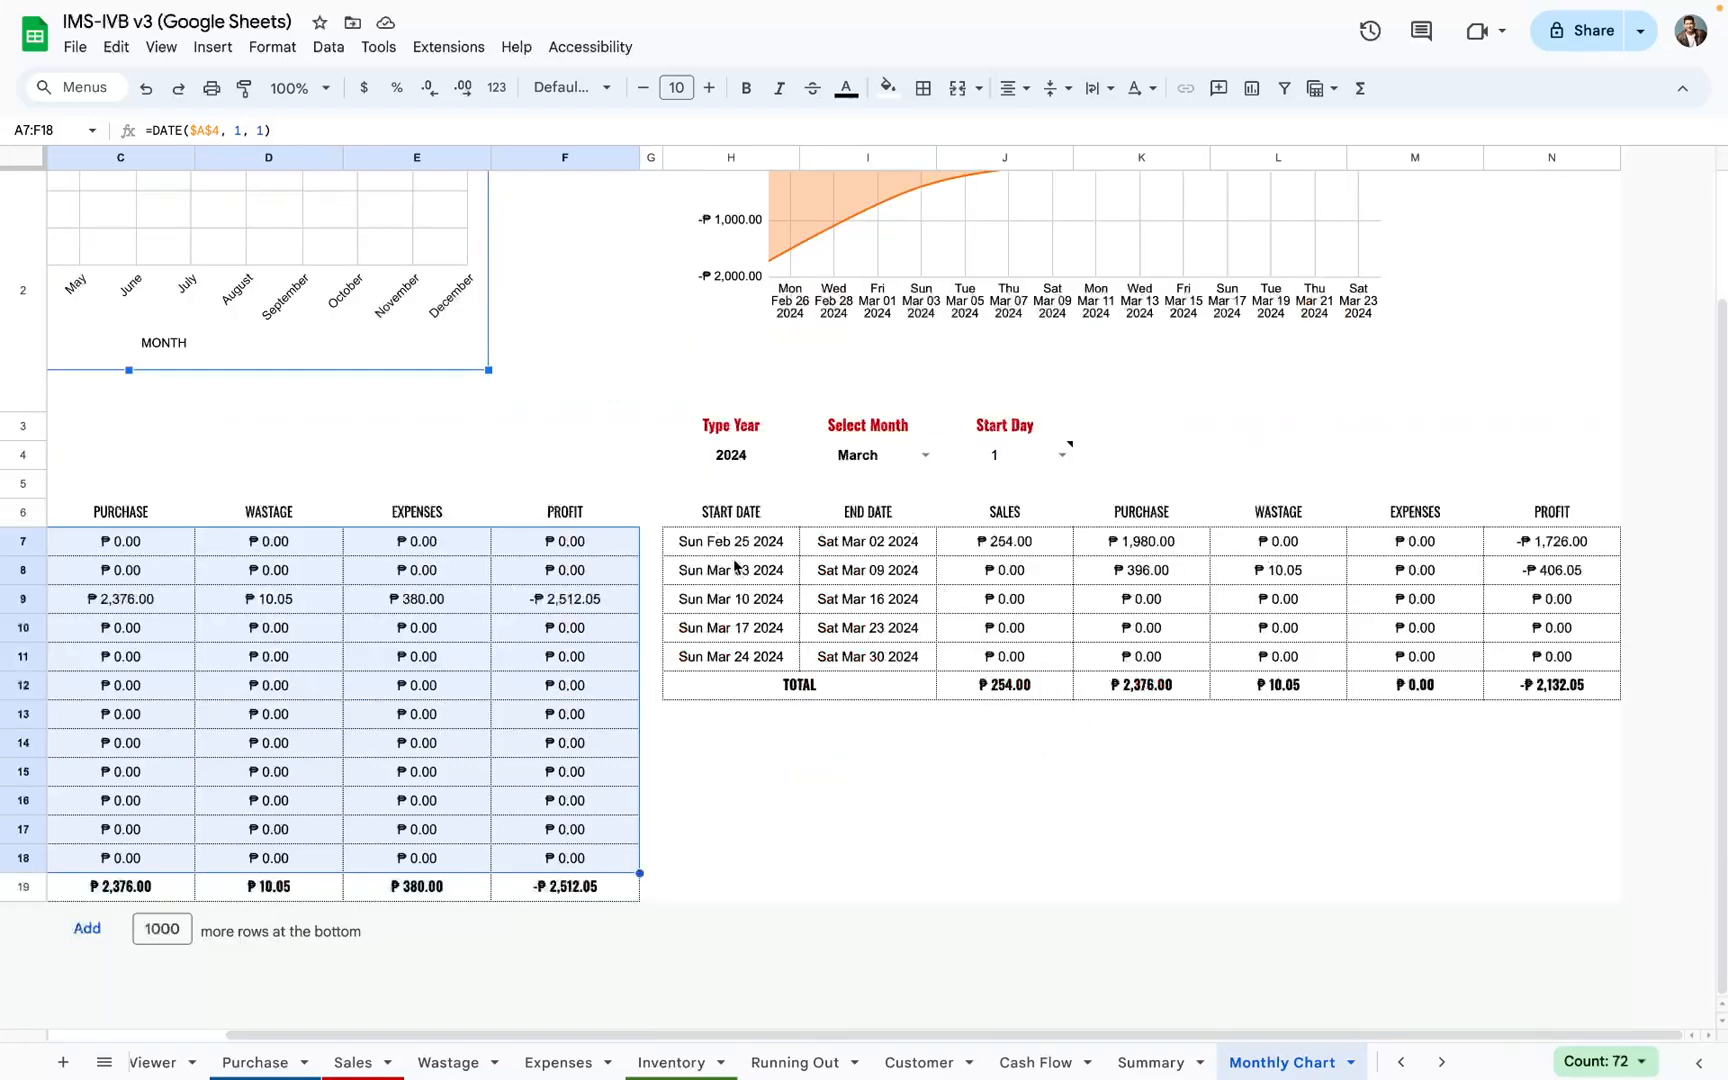
left_click_drag(740, 571, 1555, 688)
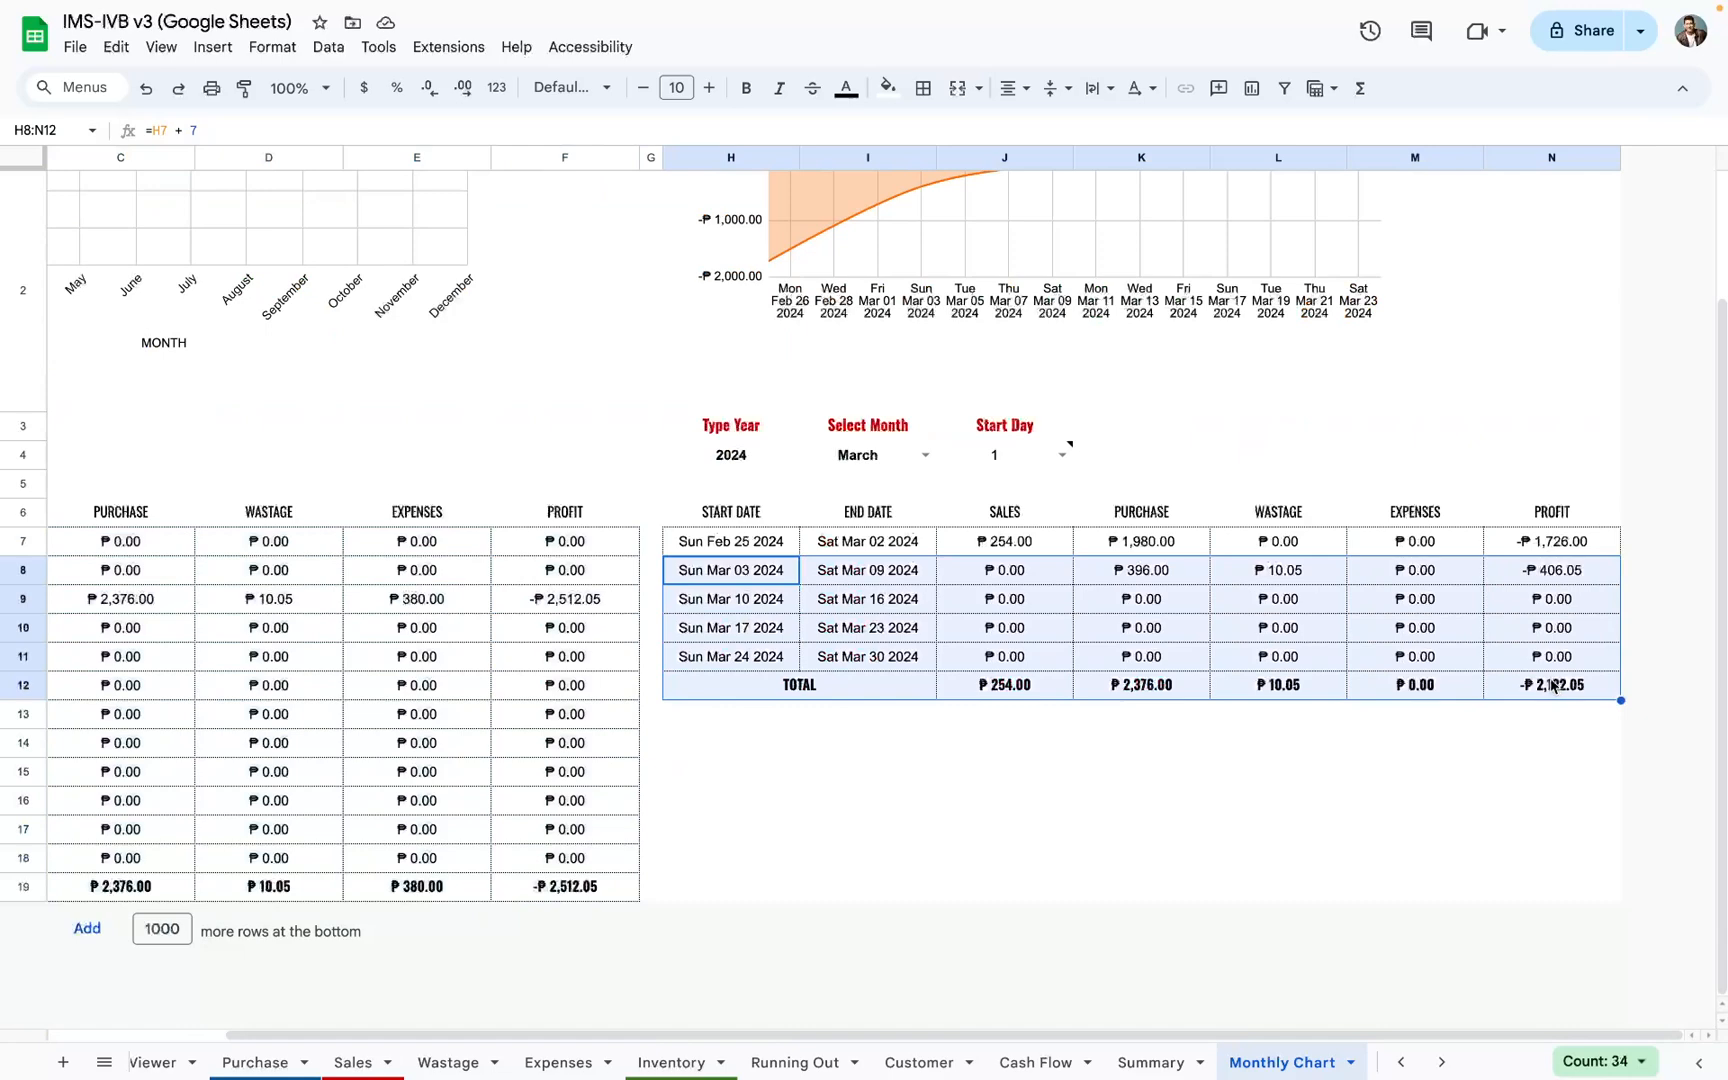
scroll(1138, 779, "up", 3)
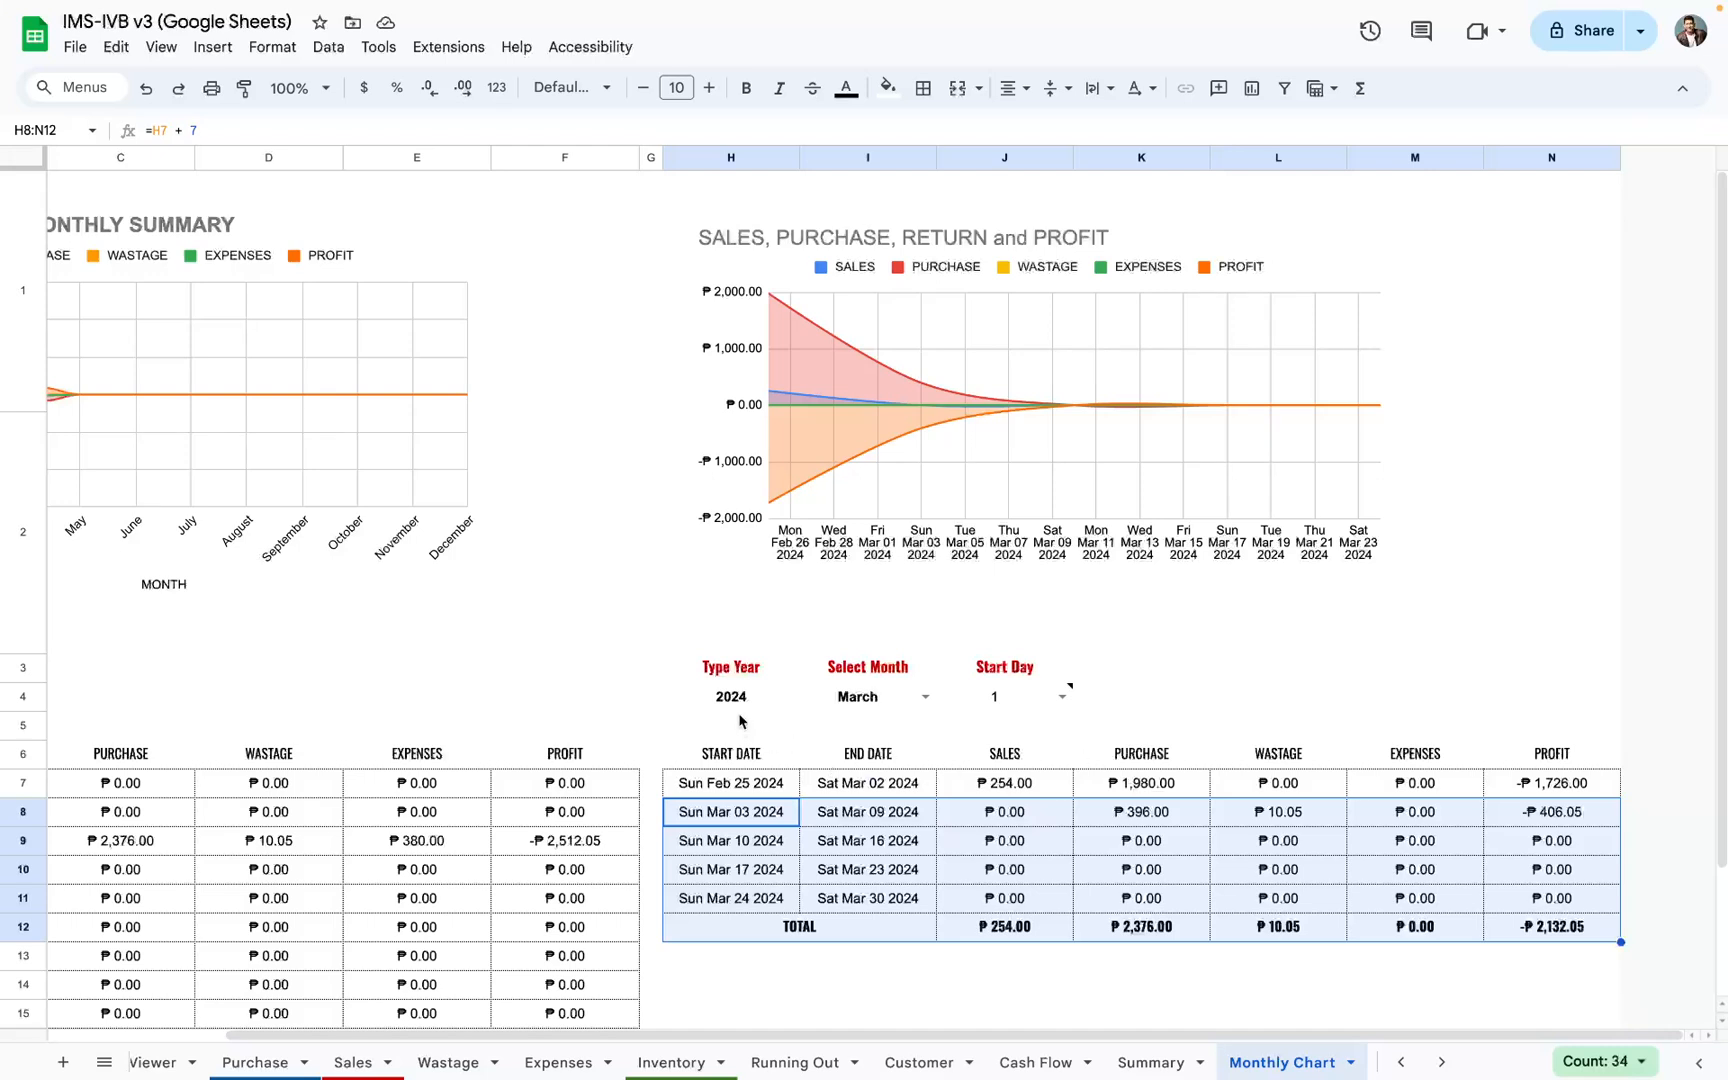
left_click(858, 707)
left_click(1010, 703)
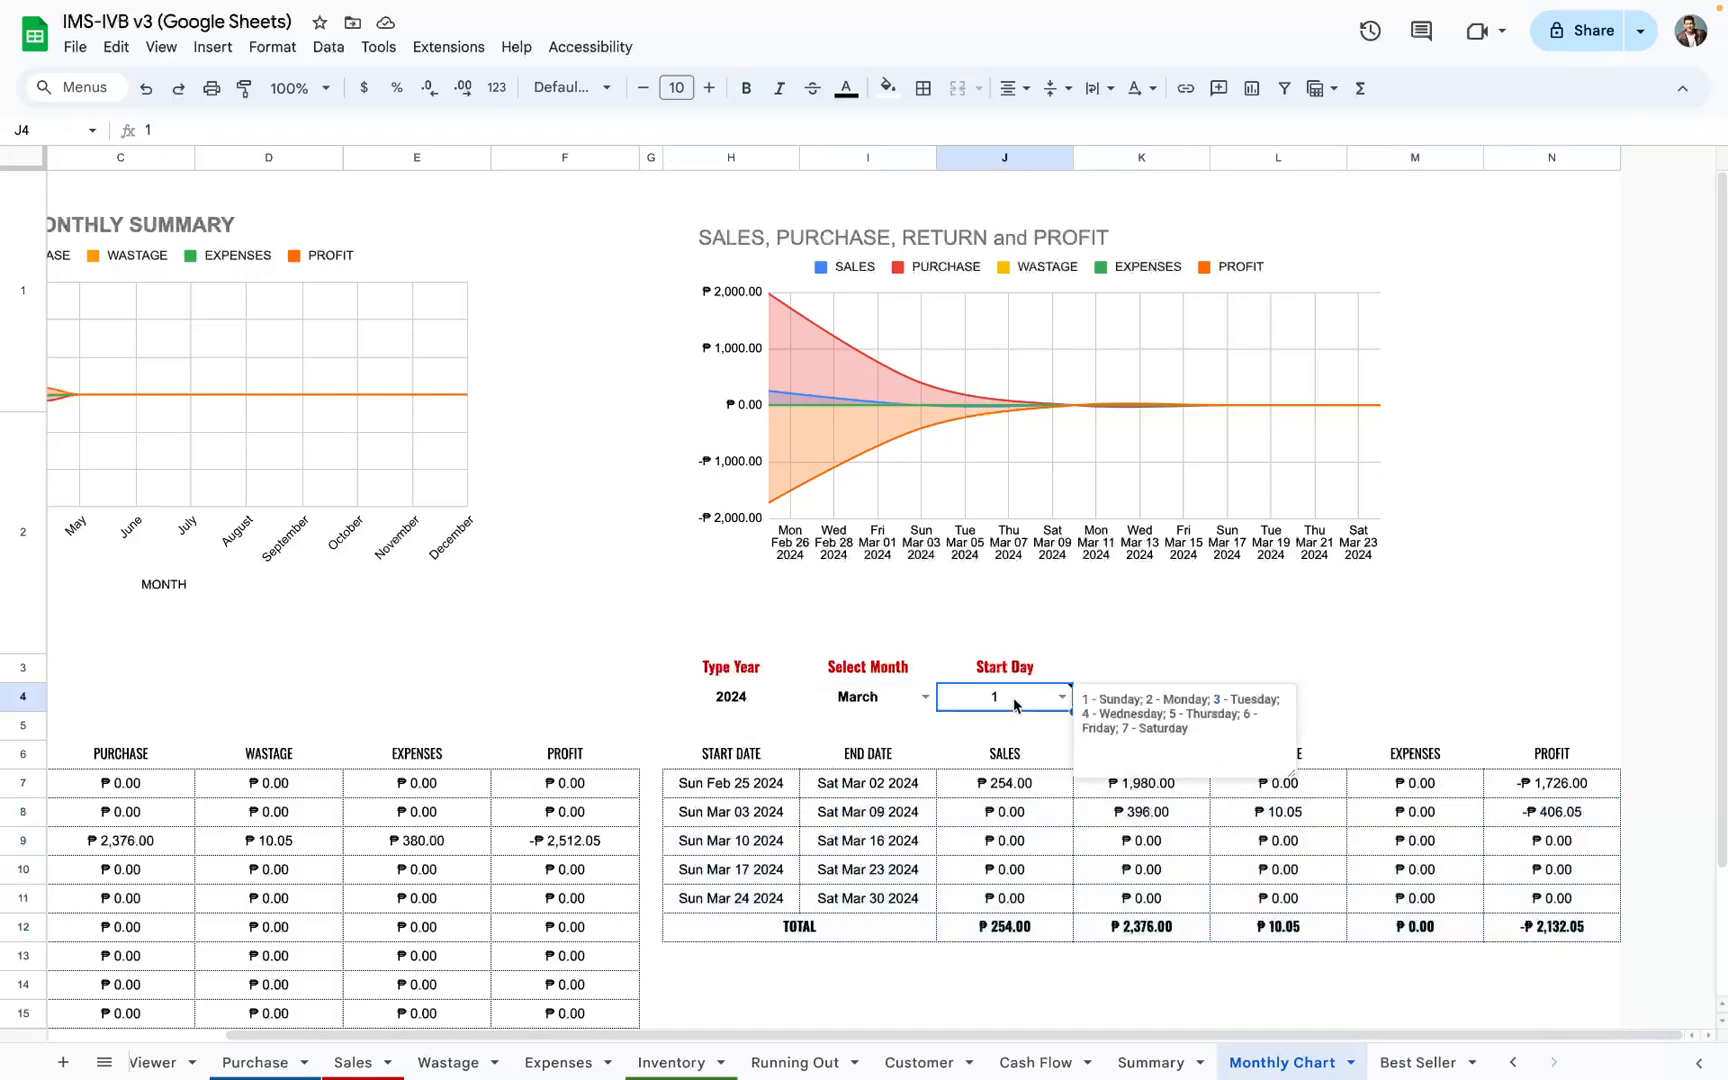
left_click_drag(757, 797, 1497, 918)
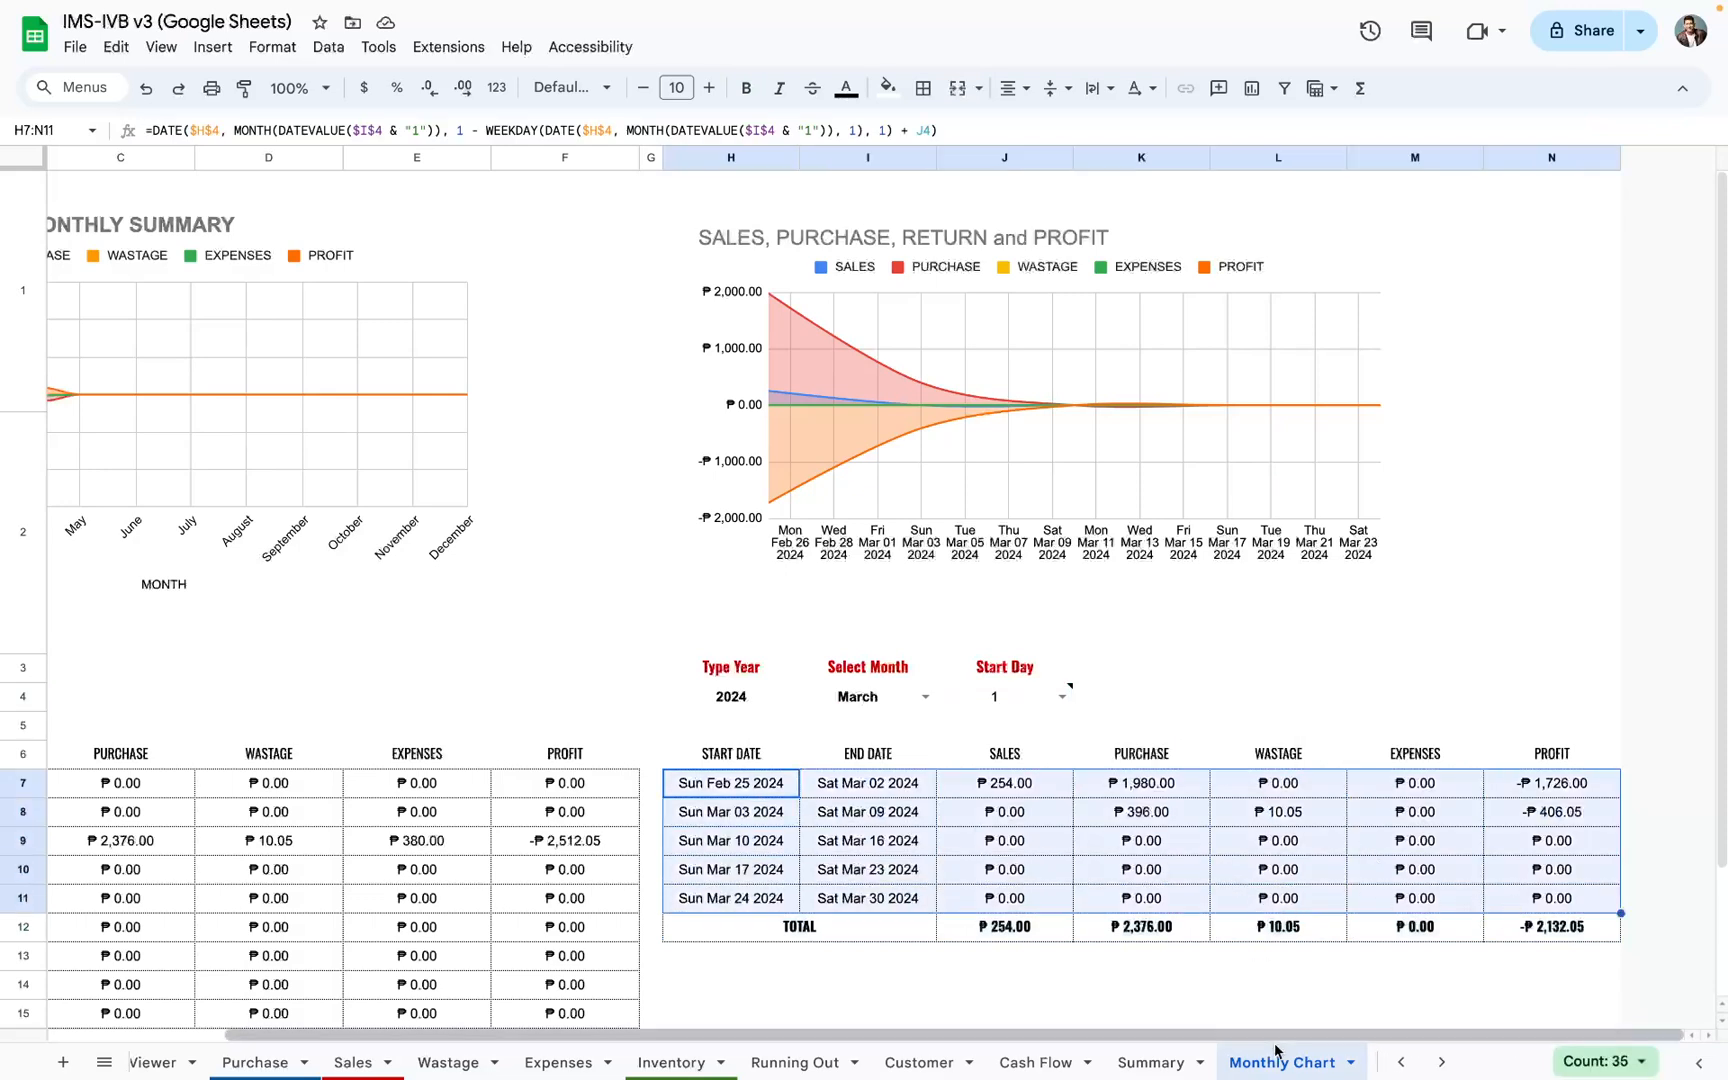
Step: Open the Best Seller sheet and examine its Start Date and End Date cells, the QTY and TOTAL charts and the item table
scroll(1277, 1062, "right", 3)
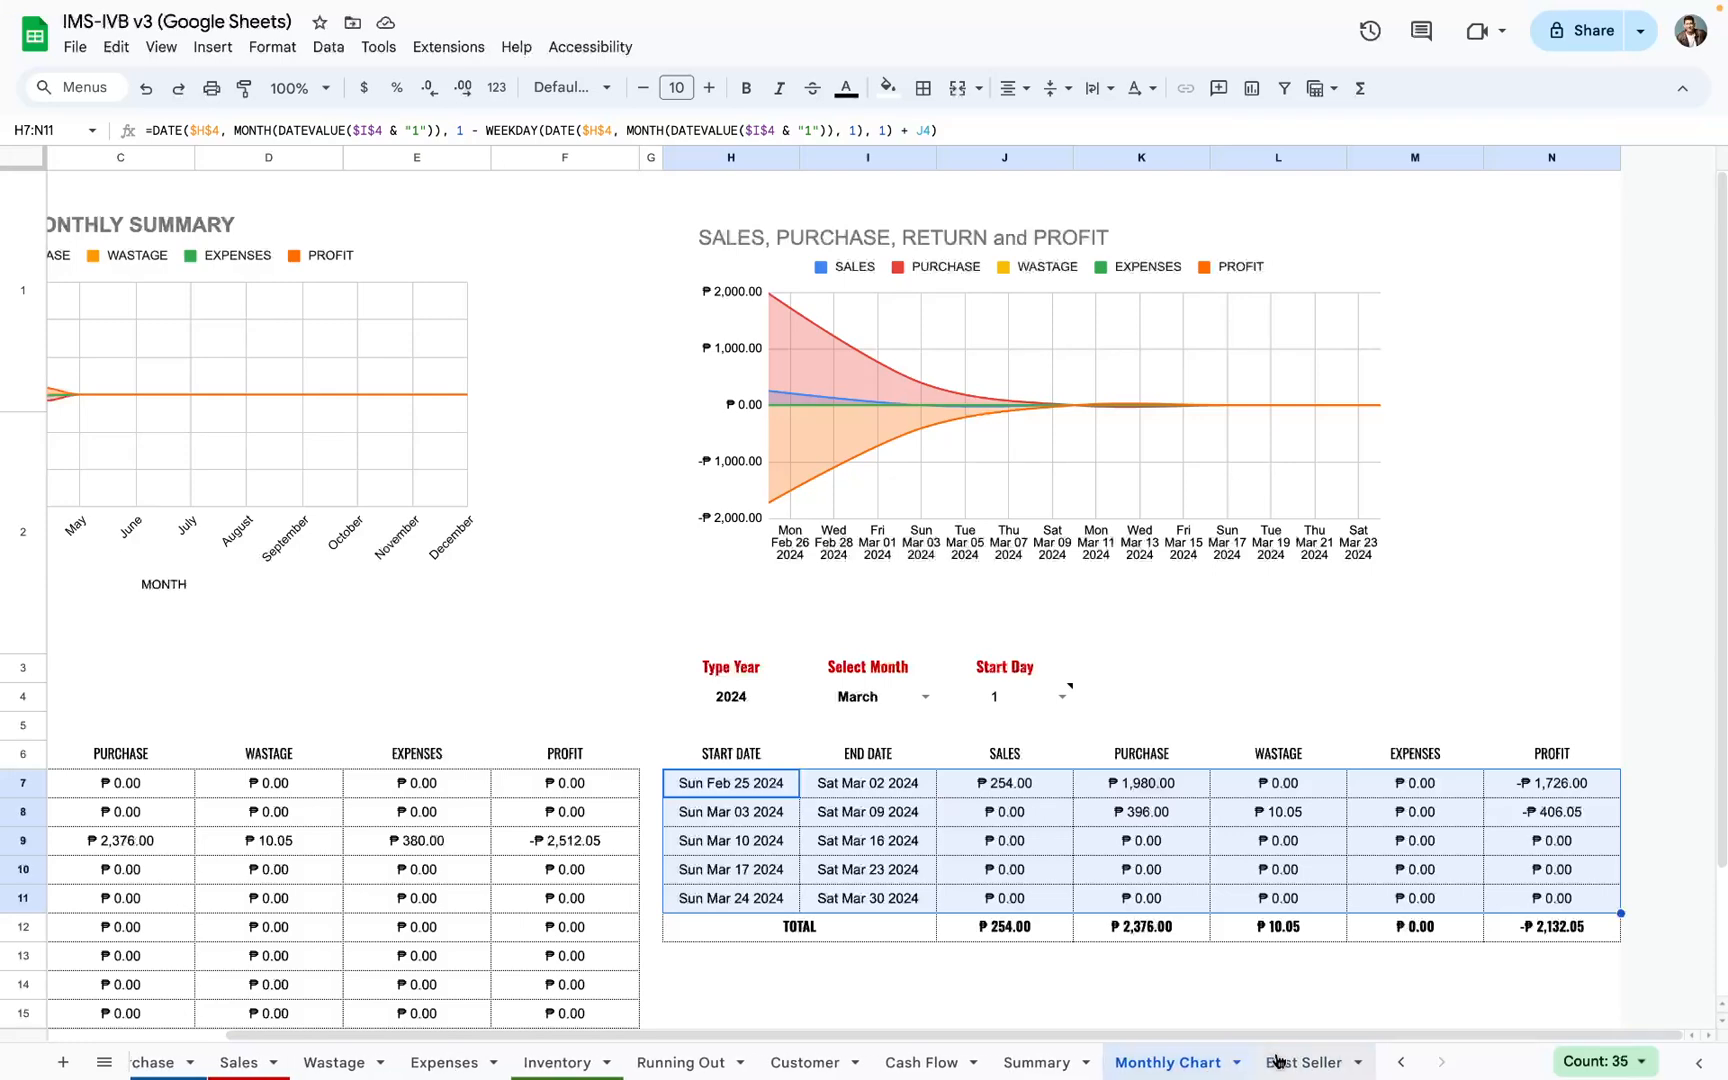
left_click(1296, 1062)
scroll(282, 544, "down", 3)
scroll(282, 546, "up", 3)
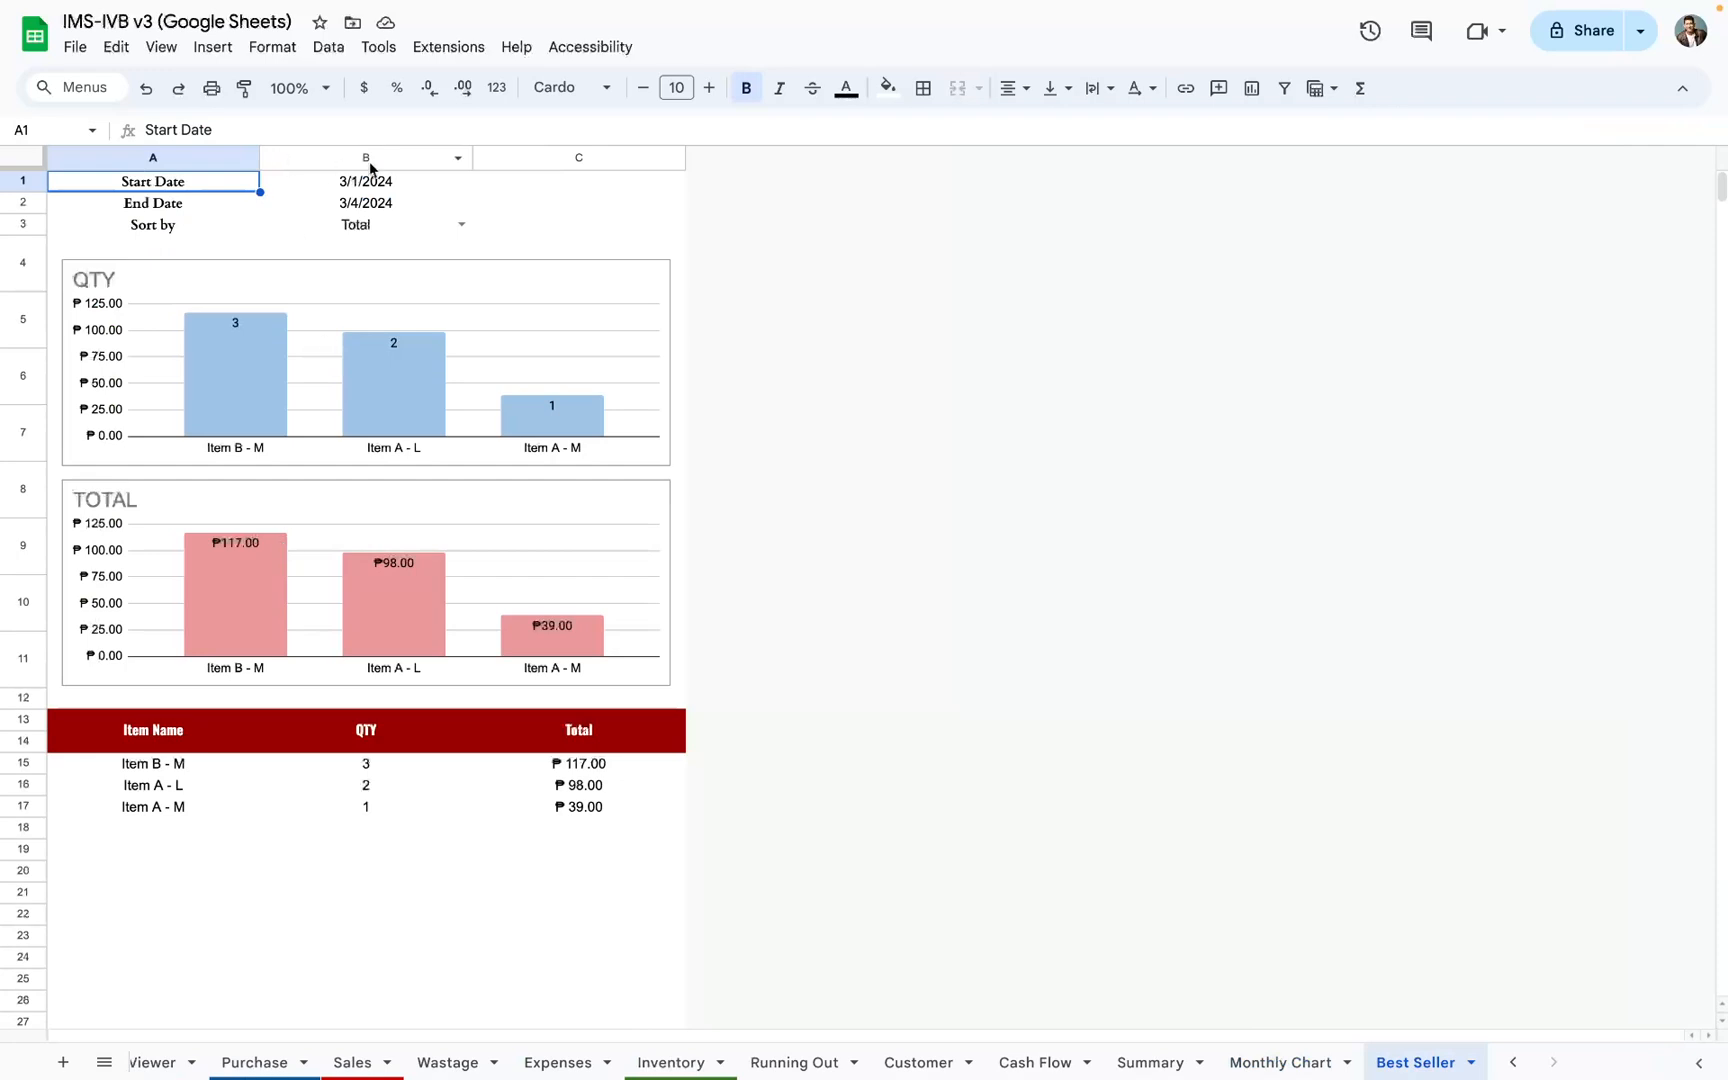
left_click_drag(372, 175, 386, 210)
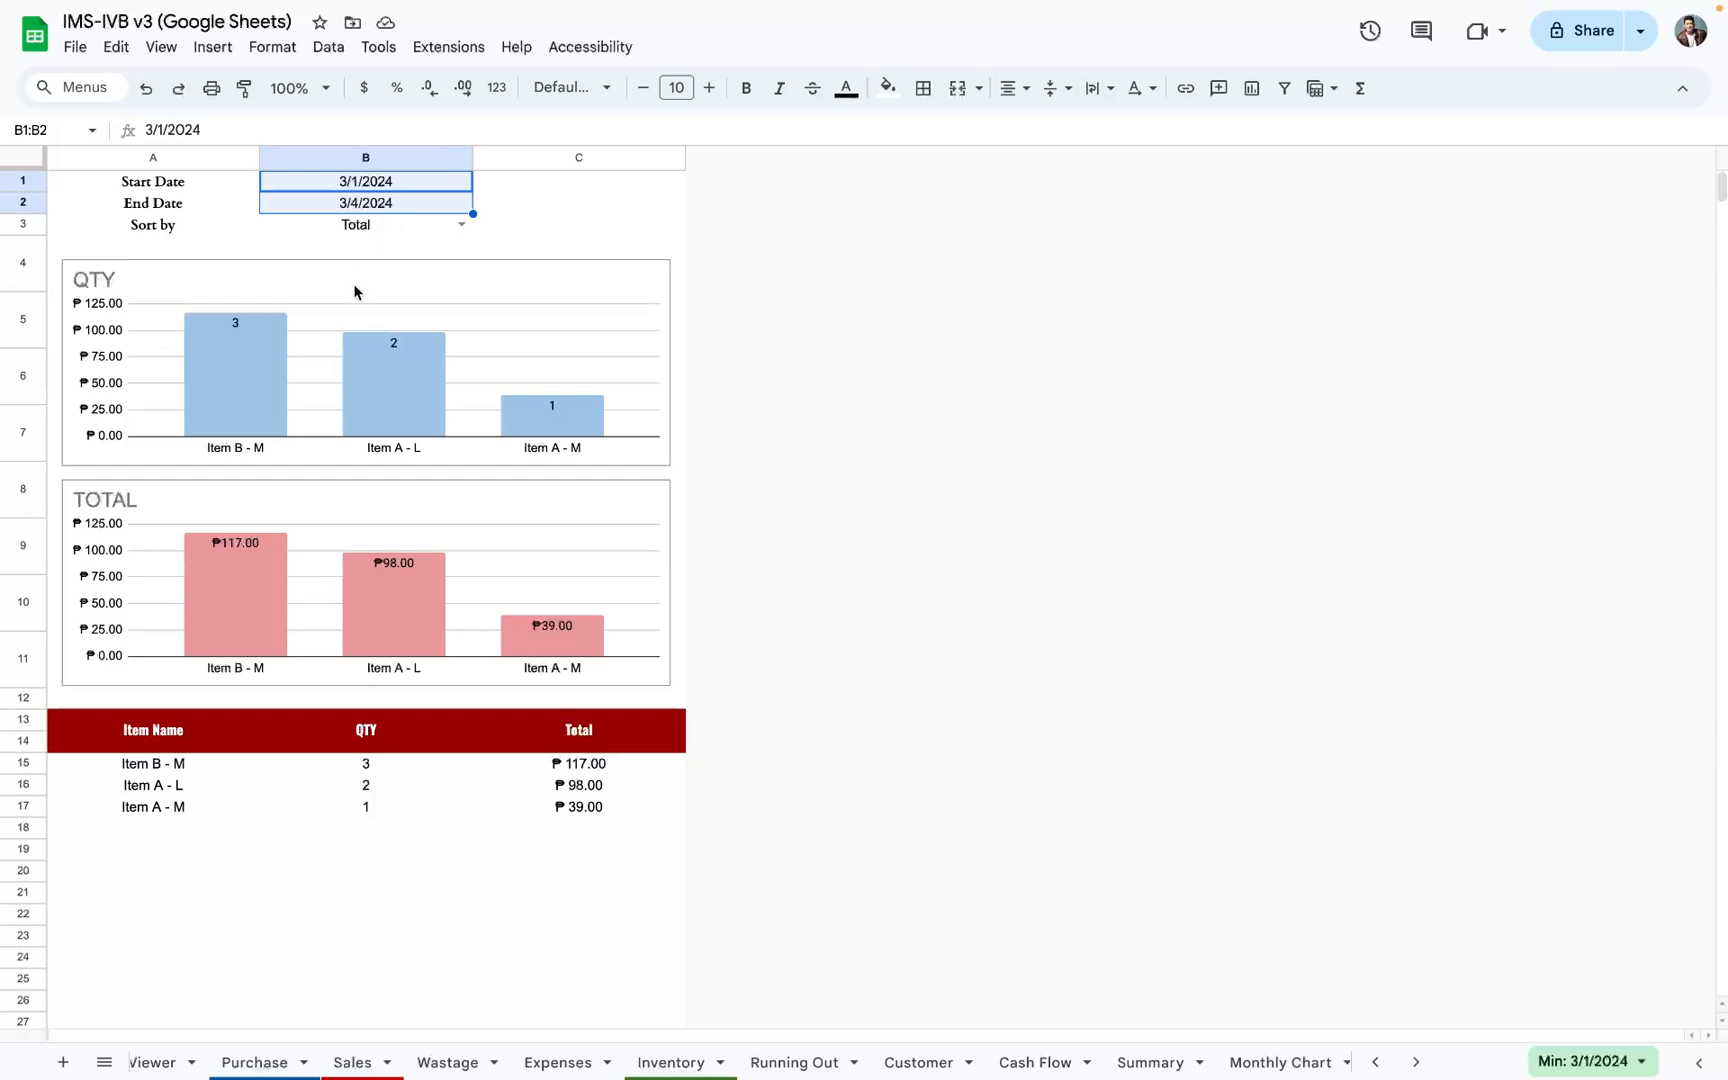
scroll(360, 464, "down", 5)
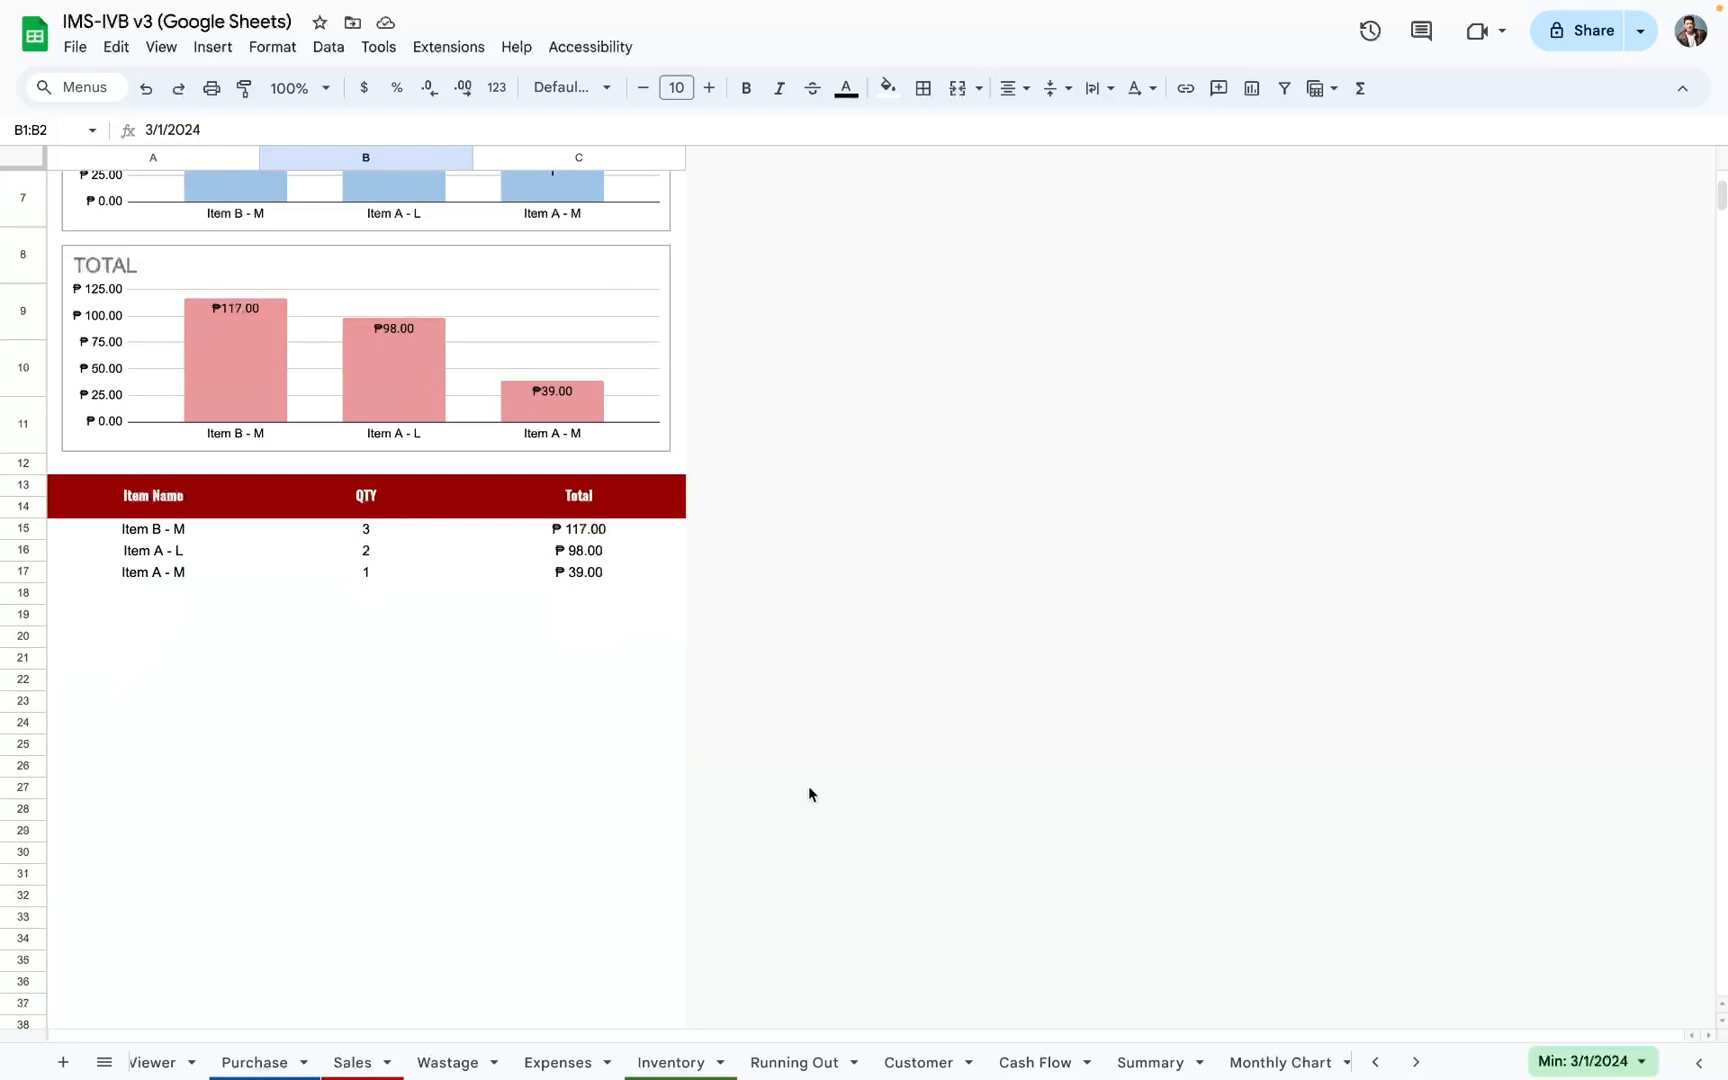
Step: Go back through the Suppliers, Items, Recipe and R Viewer sheets to review each one briefly
scroll(1233, 1062, "right", 2)
scroll(1233, 1062, "left", 8)
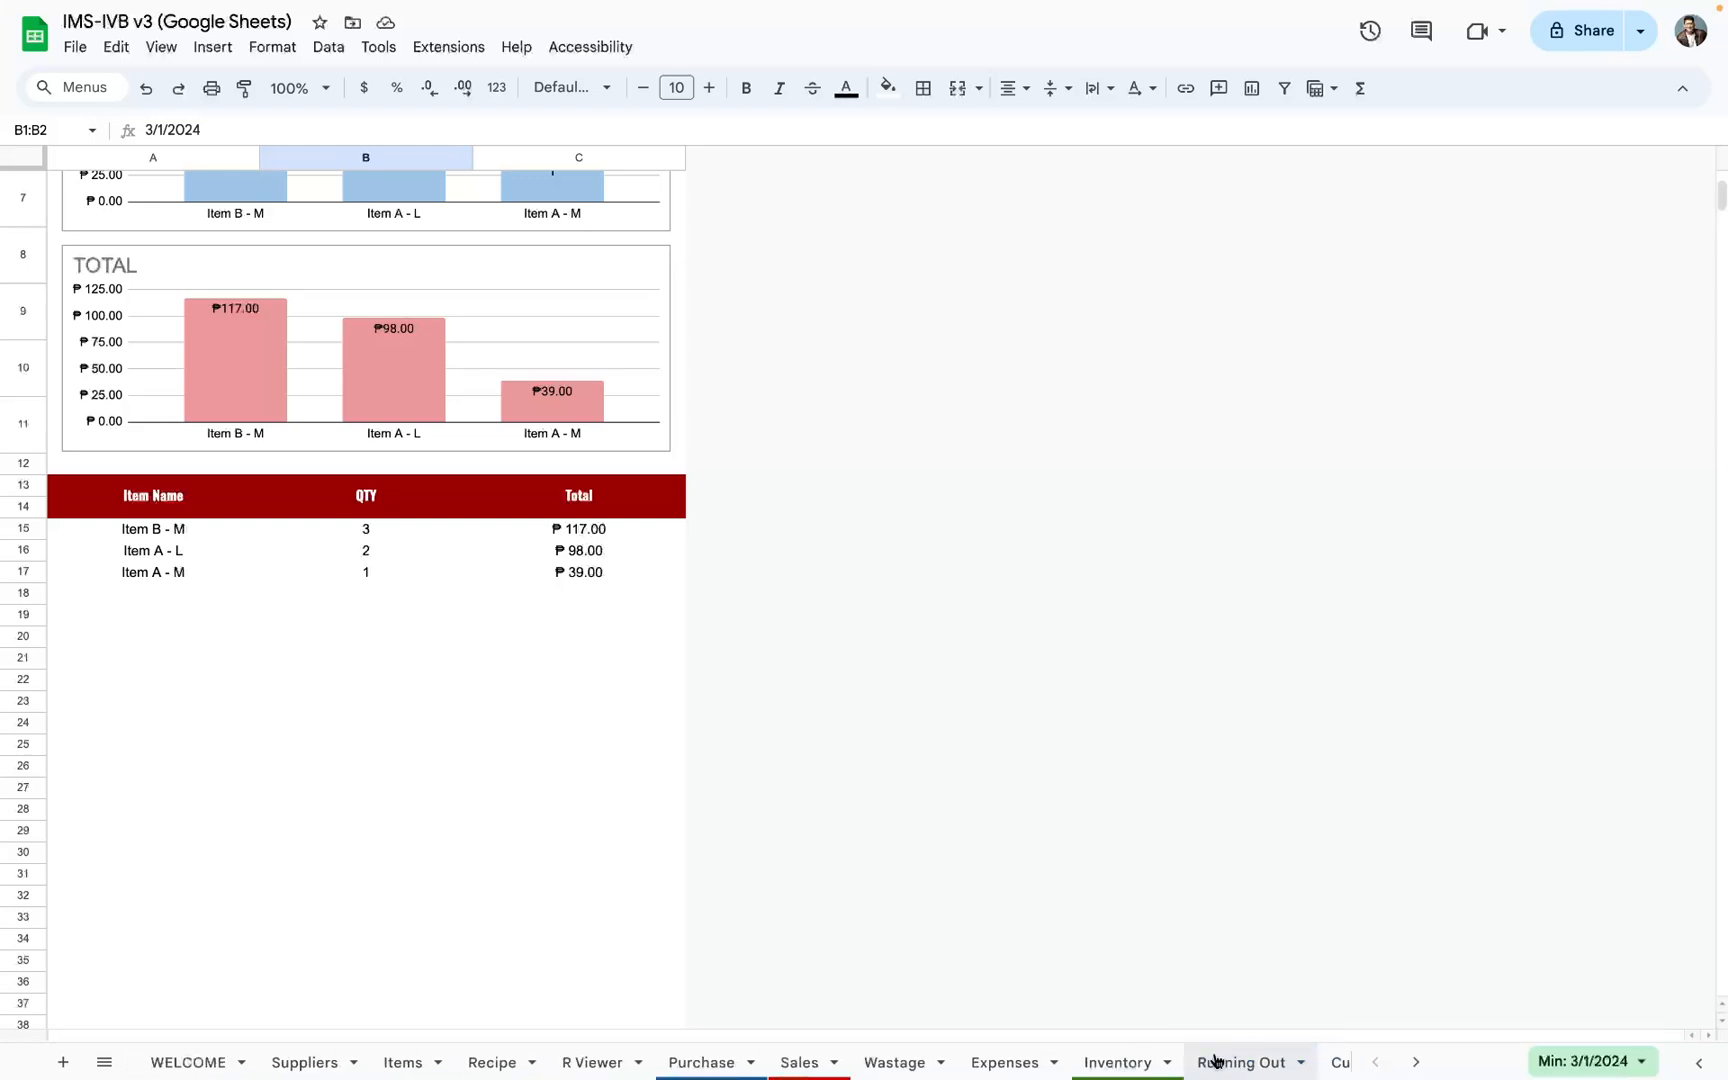
left_click(306, 1064)
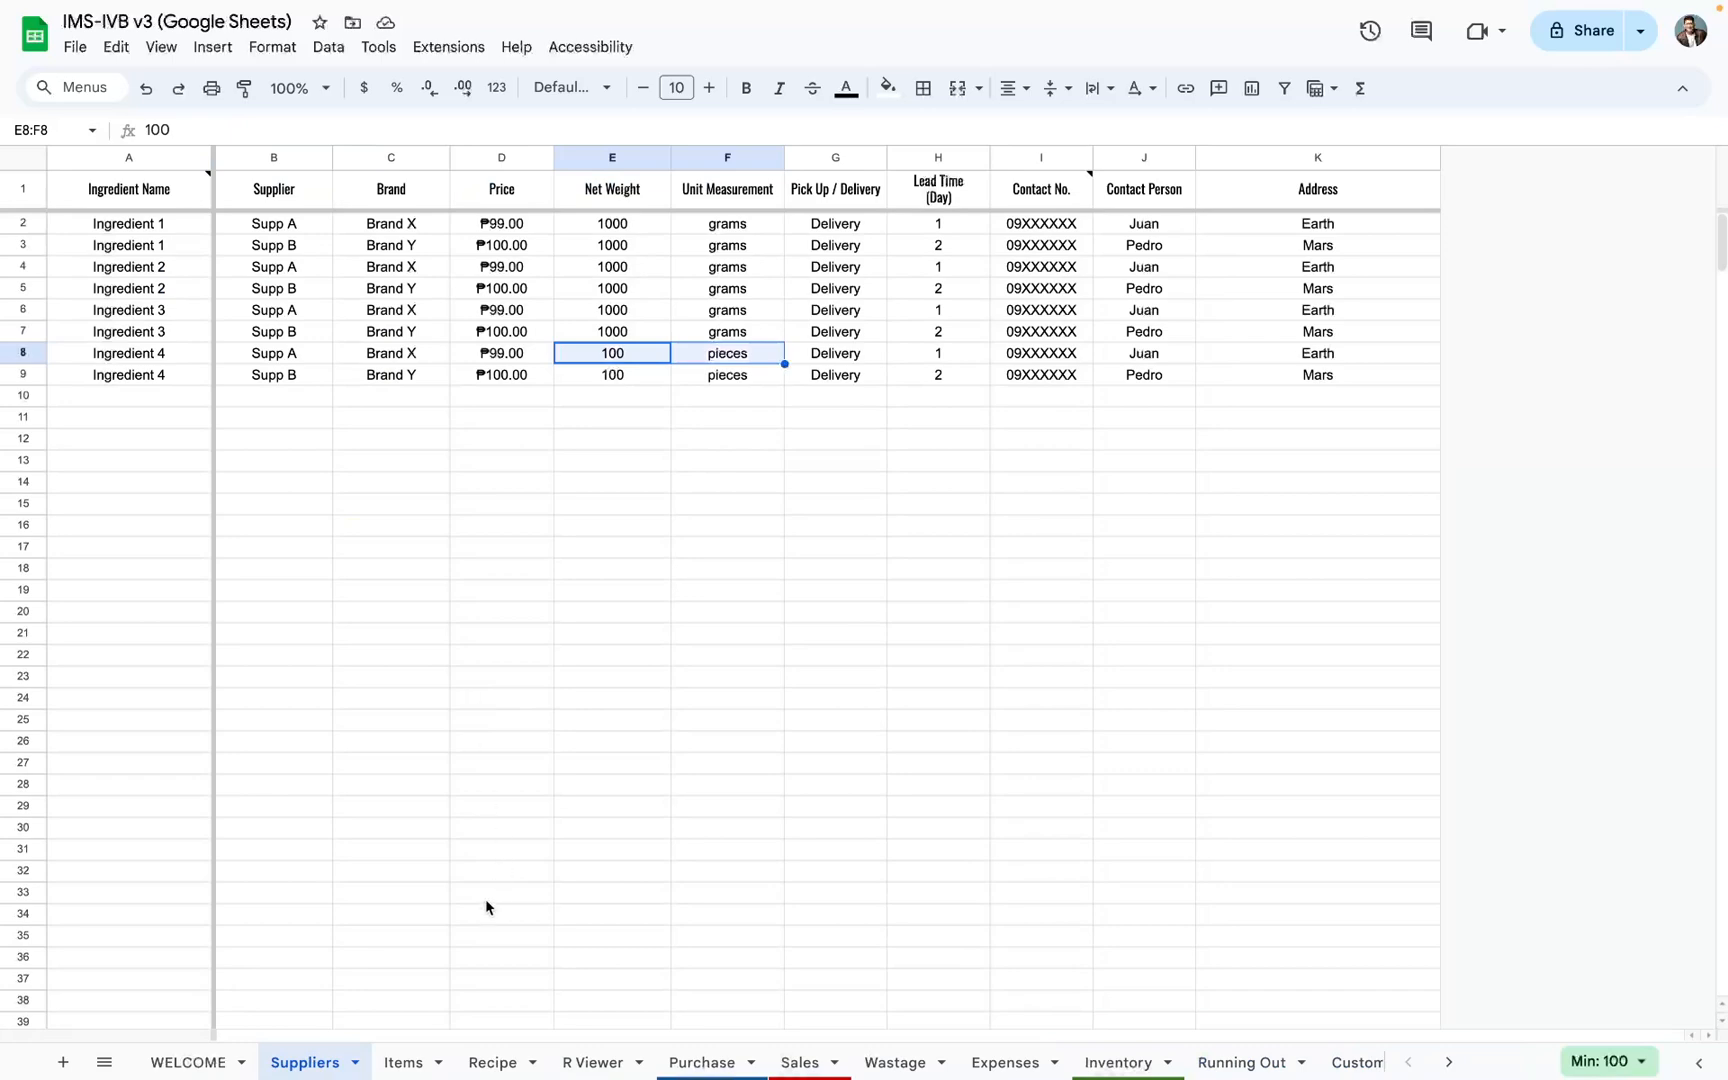
left_click(410, 1060)
left_click(494, 1061)
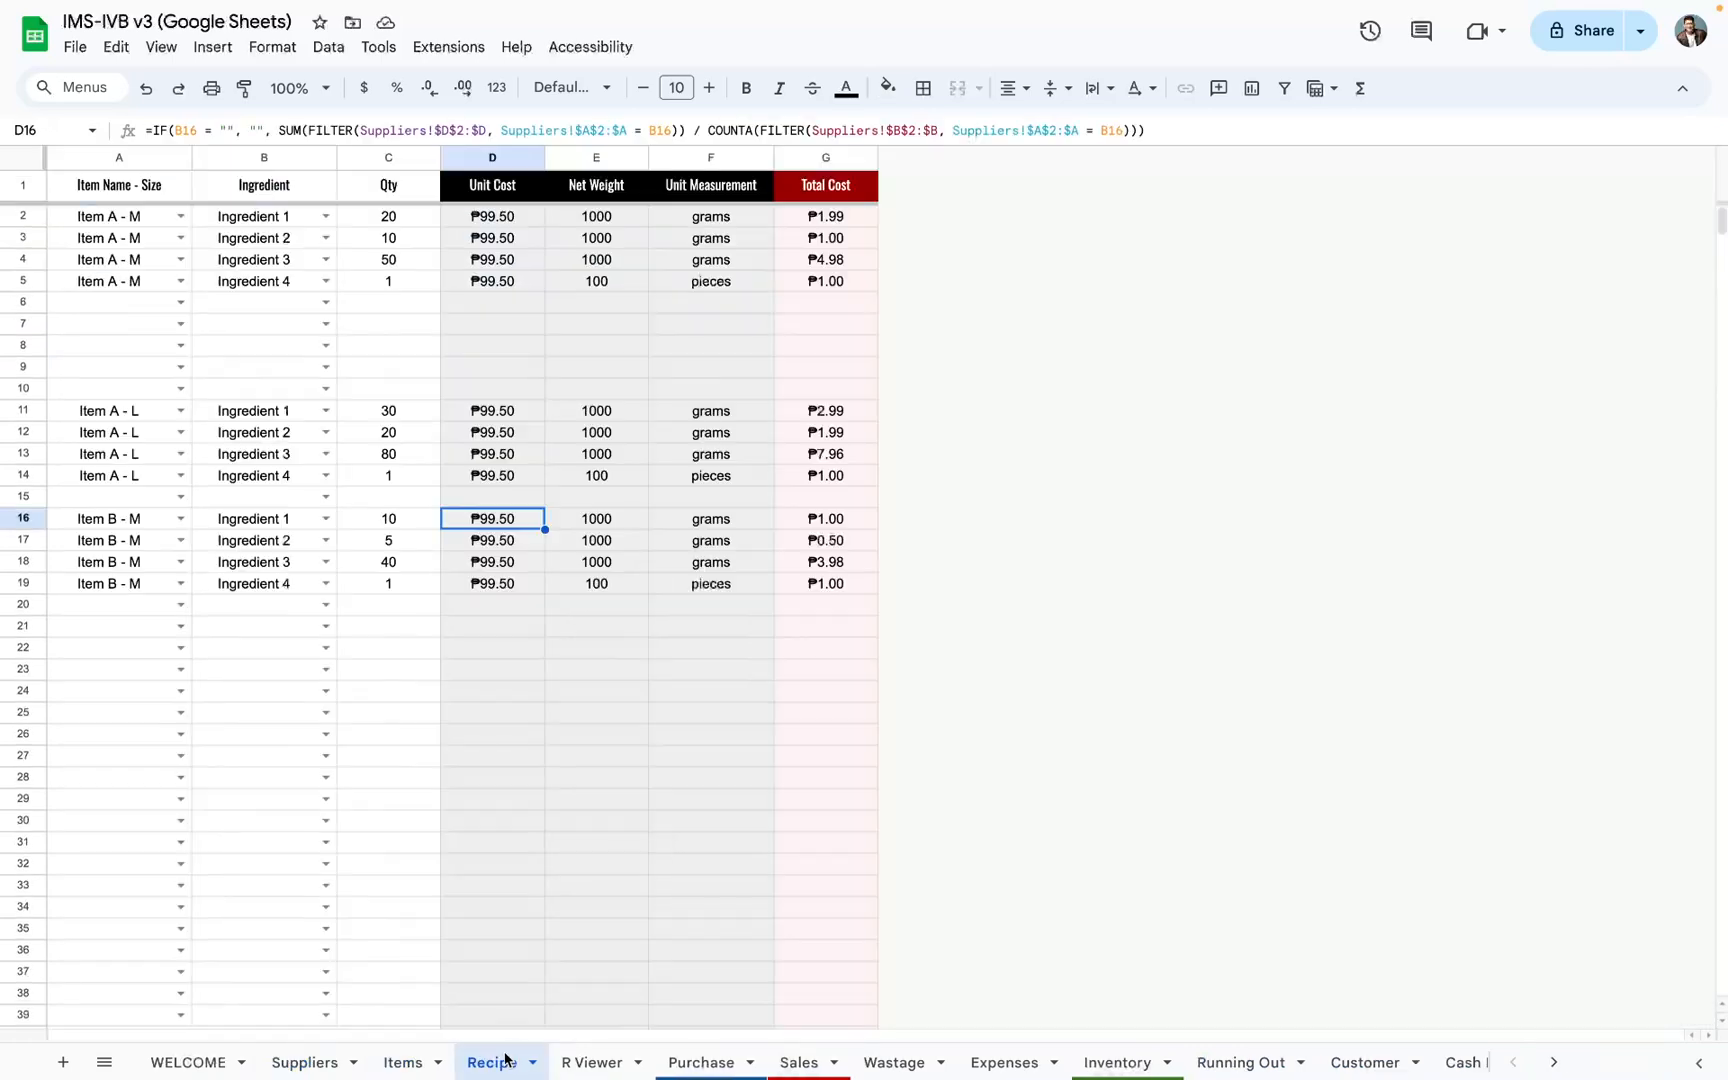
left_click(572, 1060)
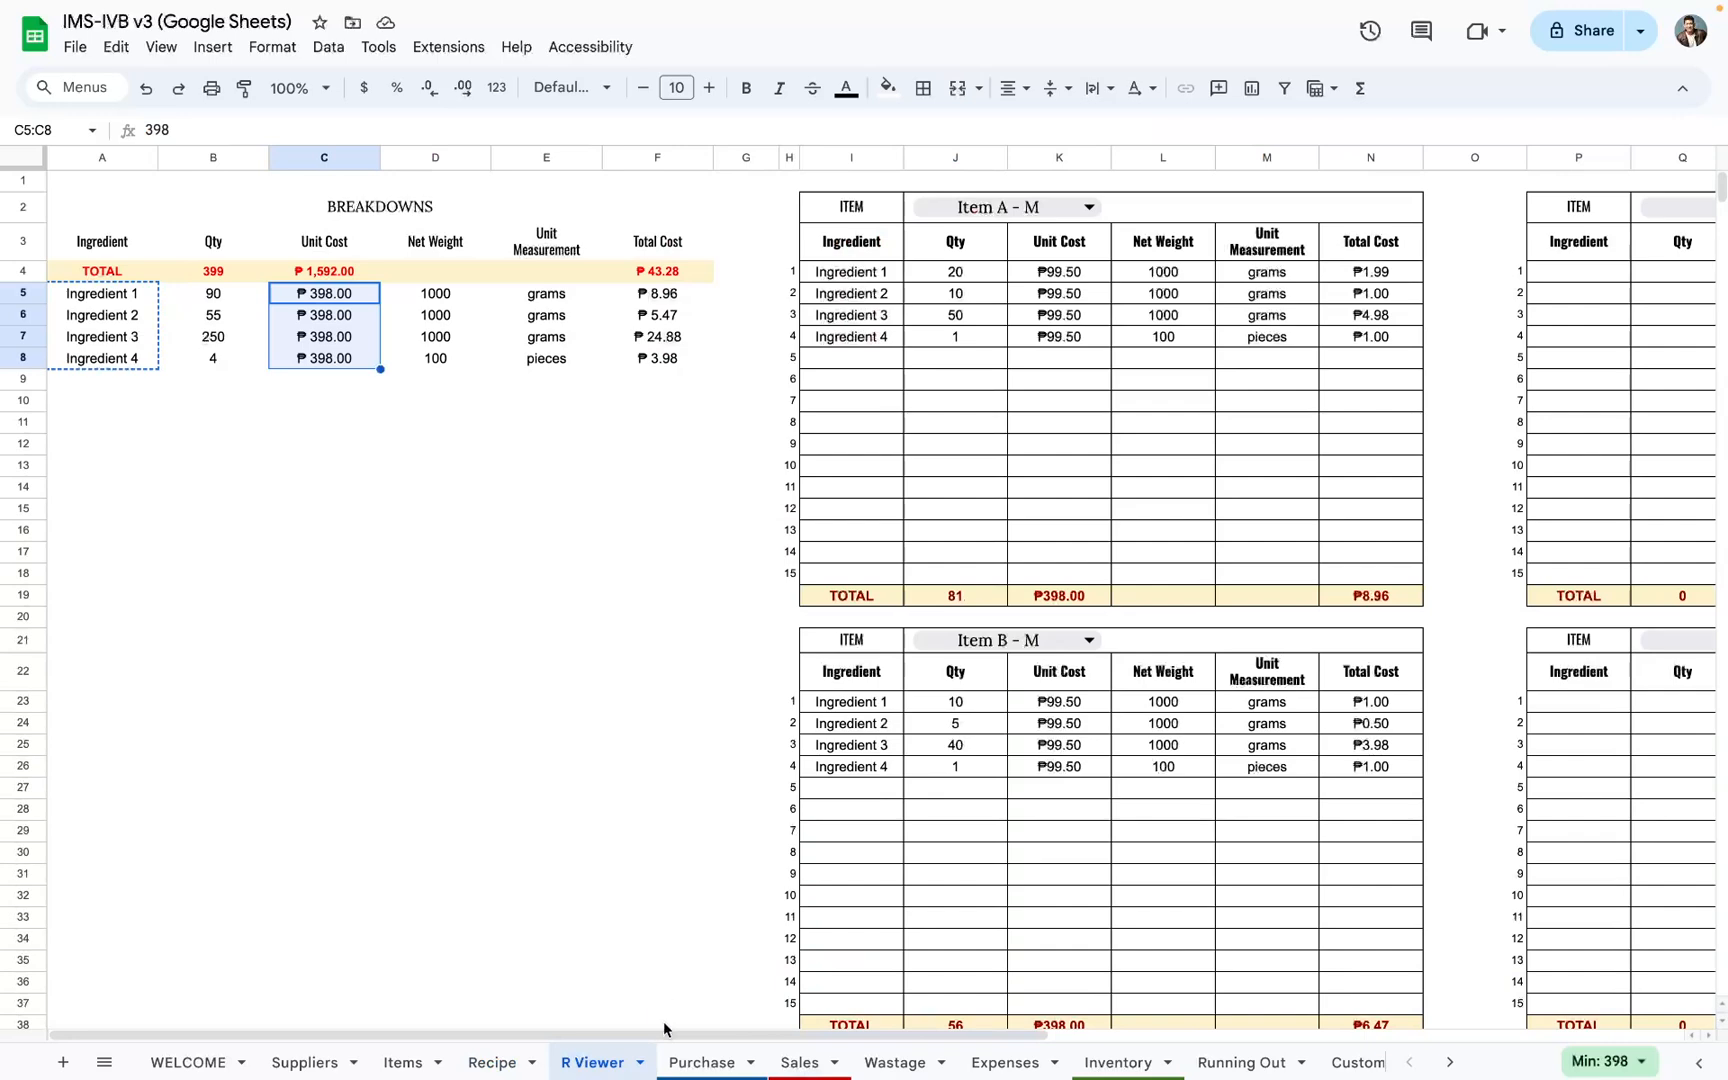
Step: Go through the Purchase, Sales, Wastage, Expenses, Inventory and Running Out sheets to review each one briefly
left_click(702, 1062)
left_click(799, 1062)
left_click(890, 1062)
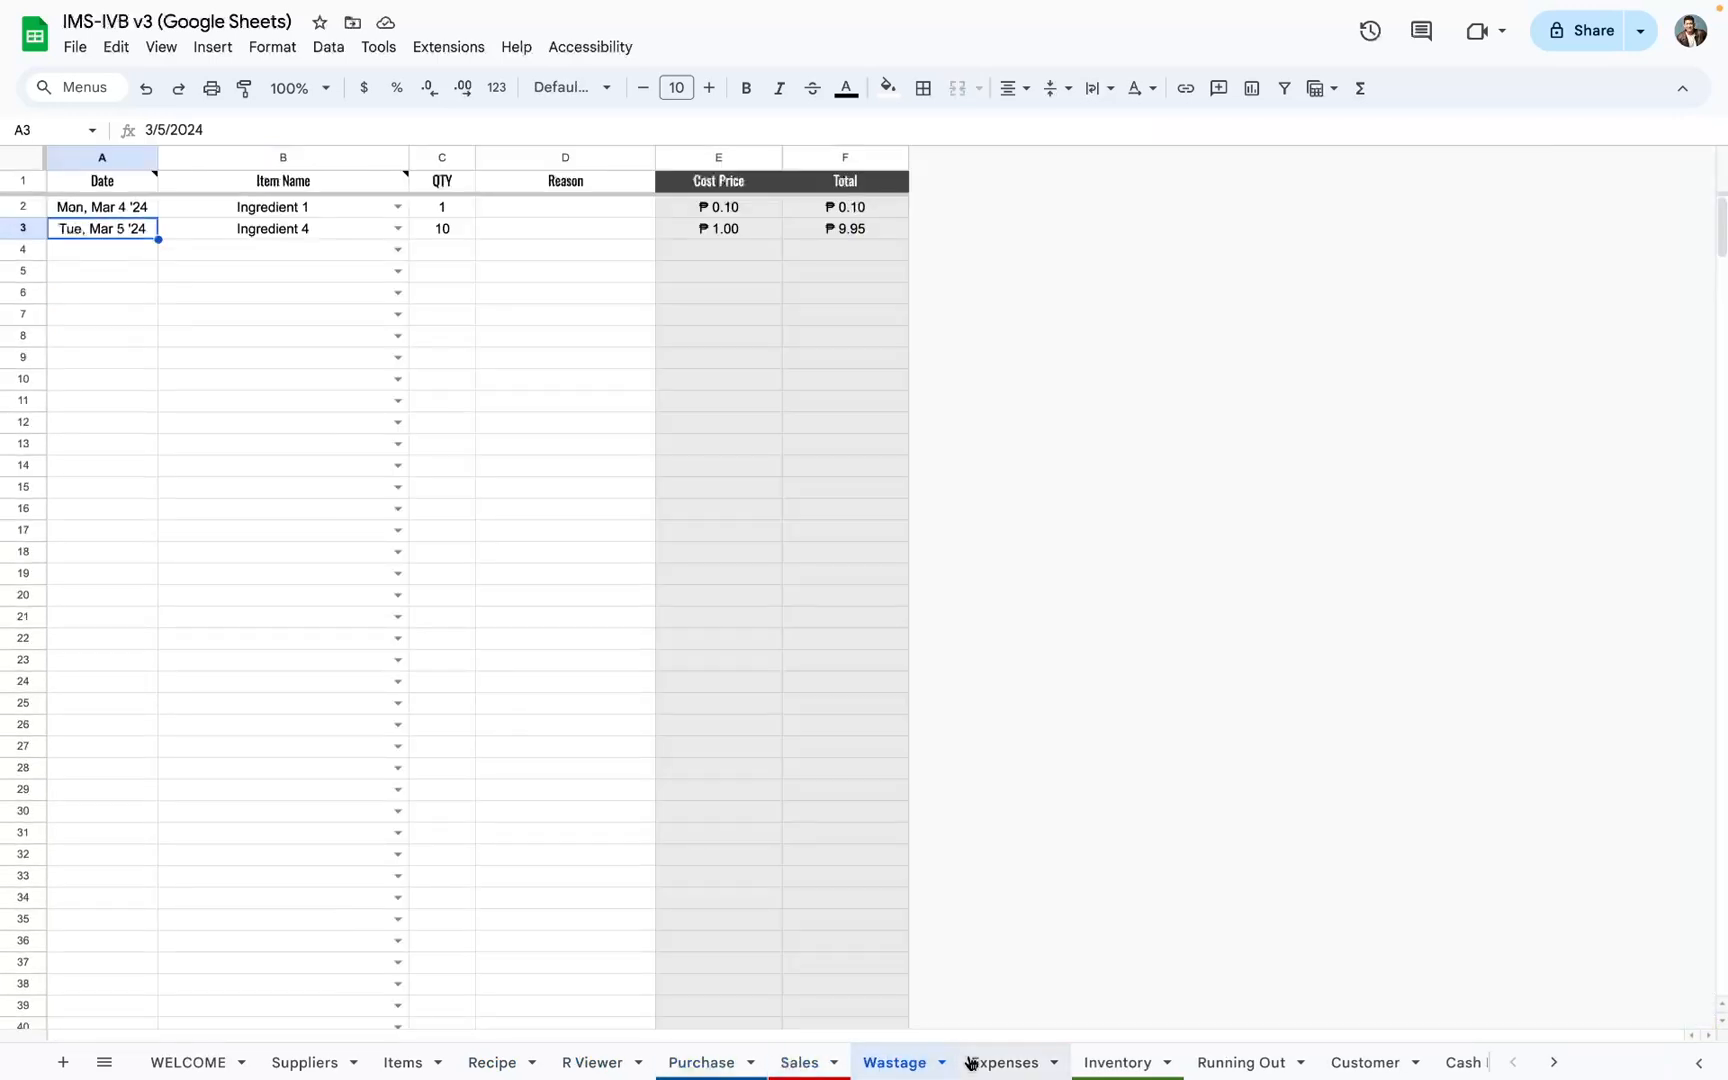
left_click(972, 1062)
left_click(1100, 1062)
left_click(1256, 1064)
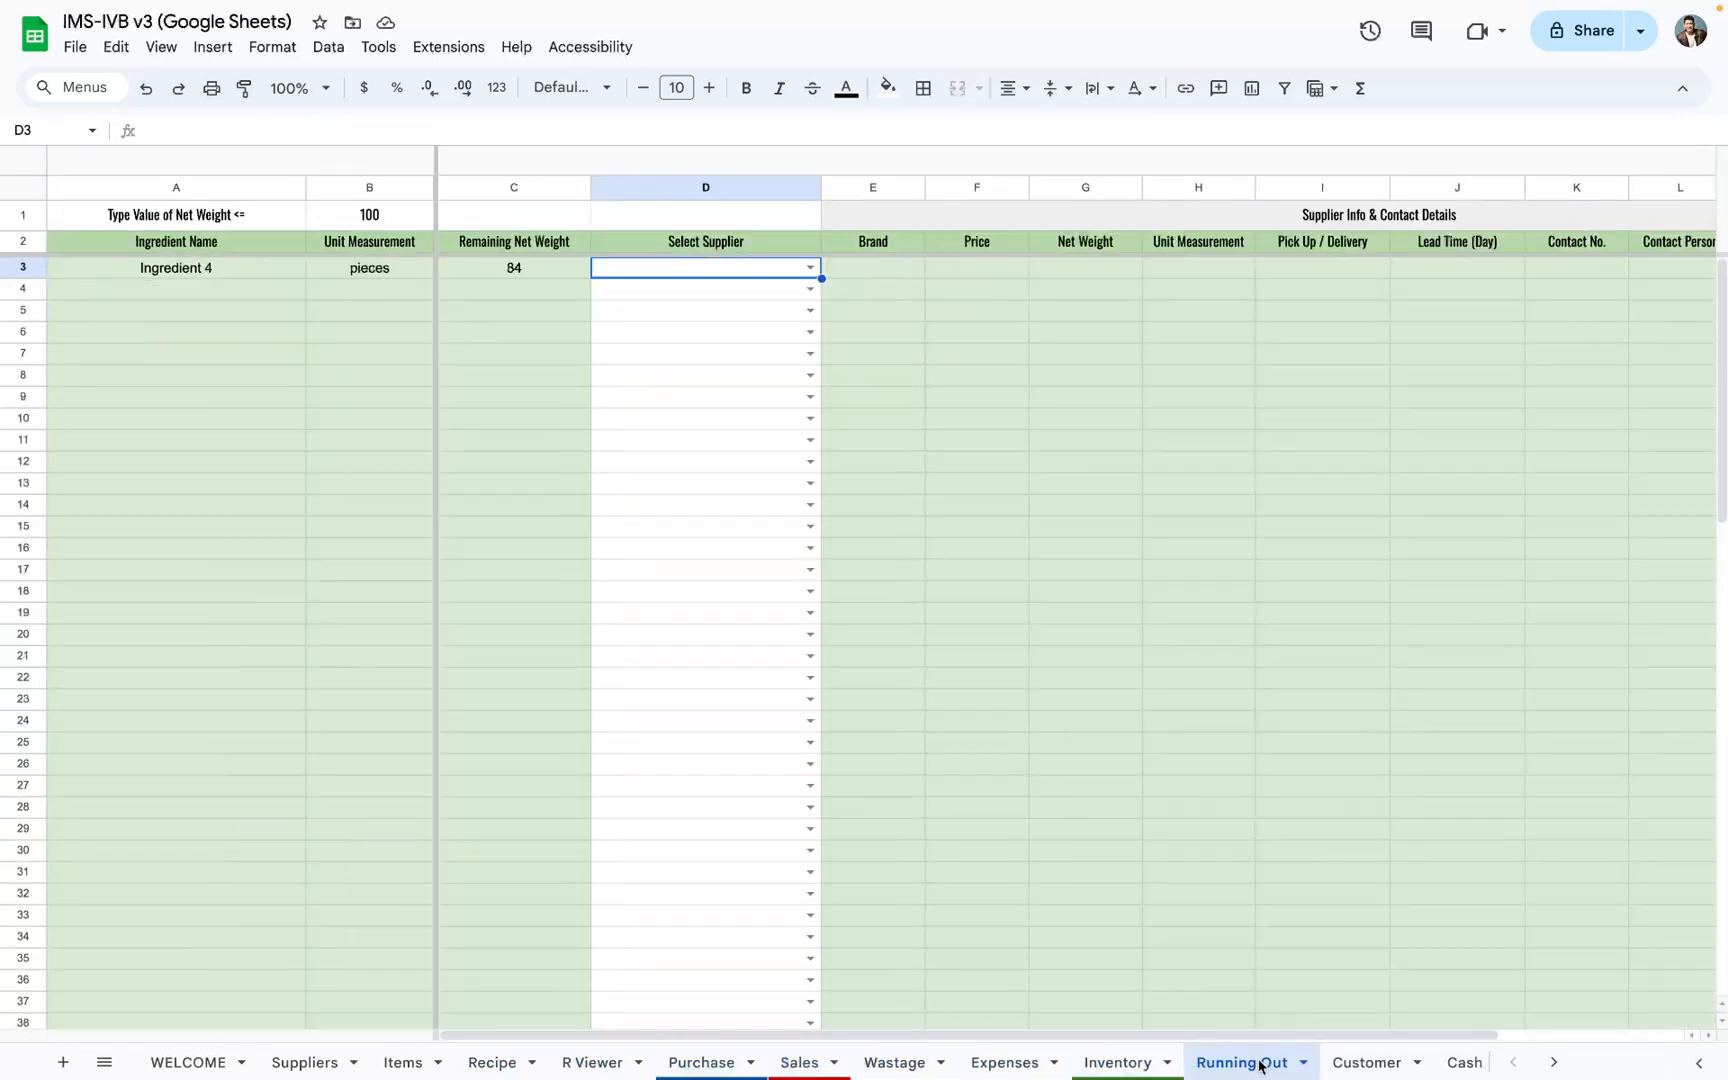
Step: Review the Customer, Cash Flow, Summary, Monthly Chart and Best Seller sheets in turn, ending on the WELCOME sheet
left_click(945, 1064)
left_click(1030, 1063)
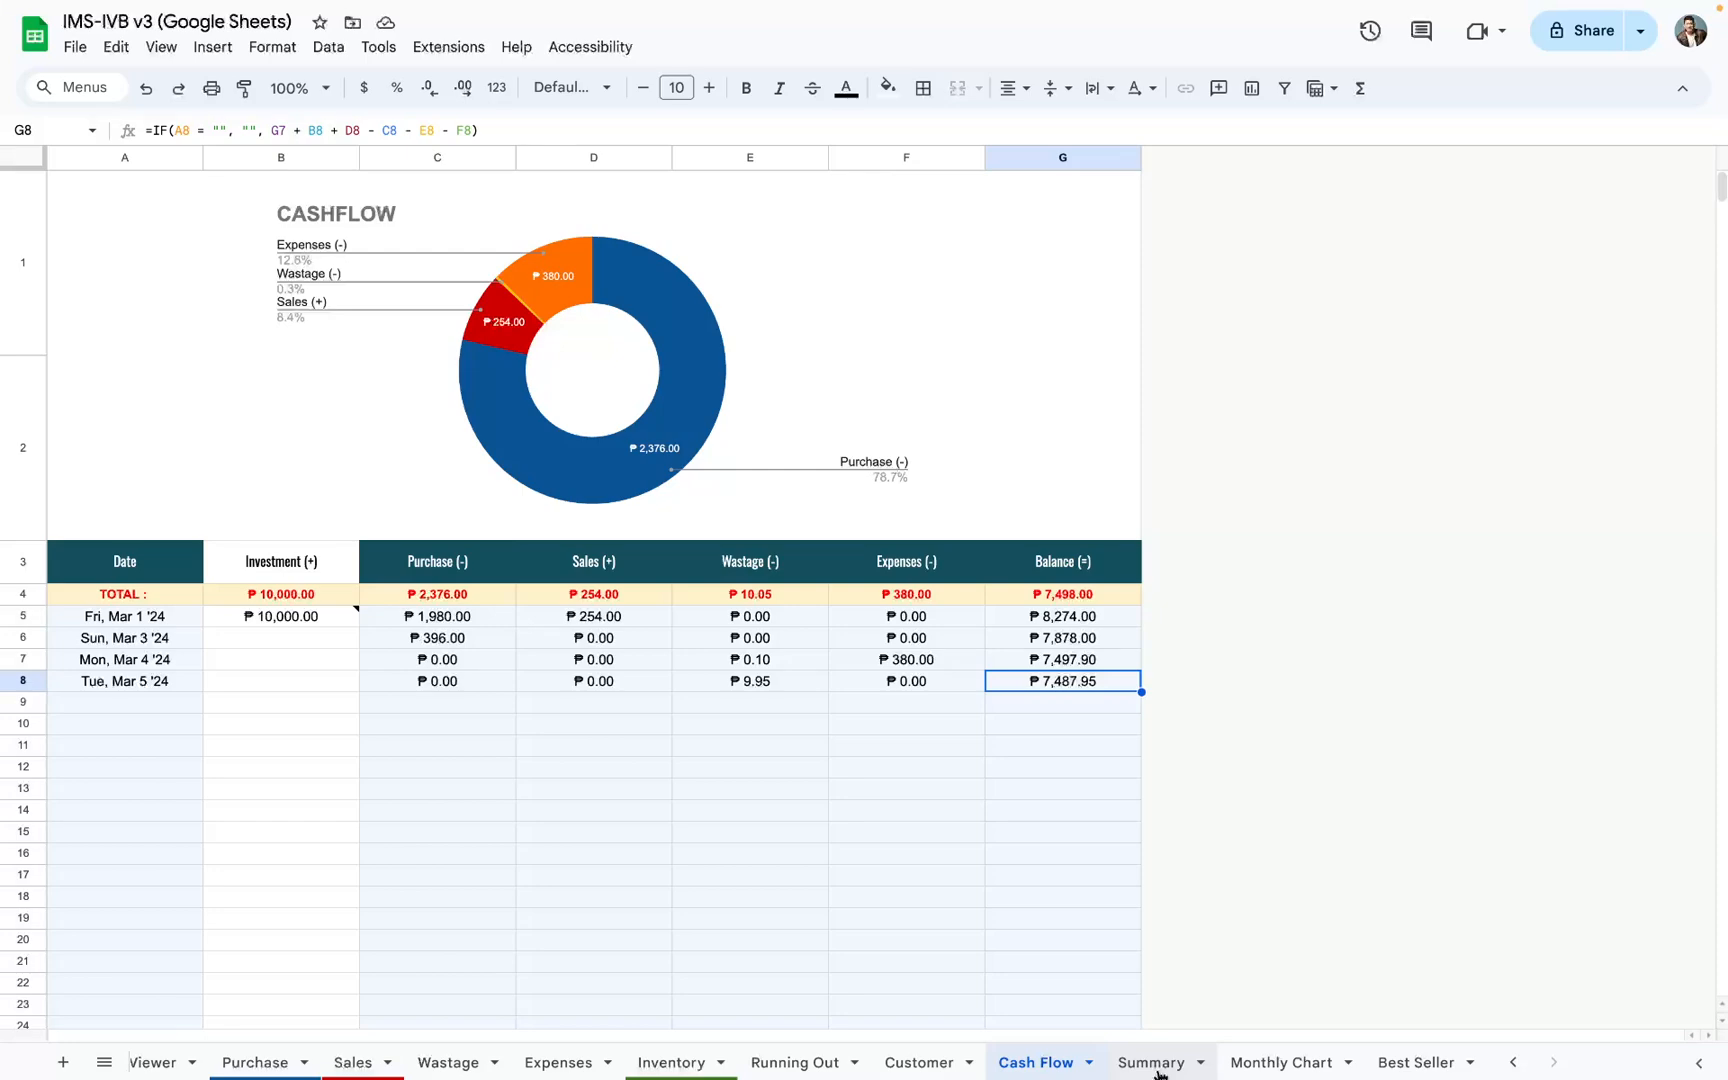
left_click(1156, 1068)
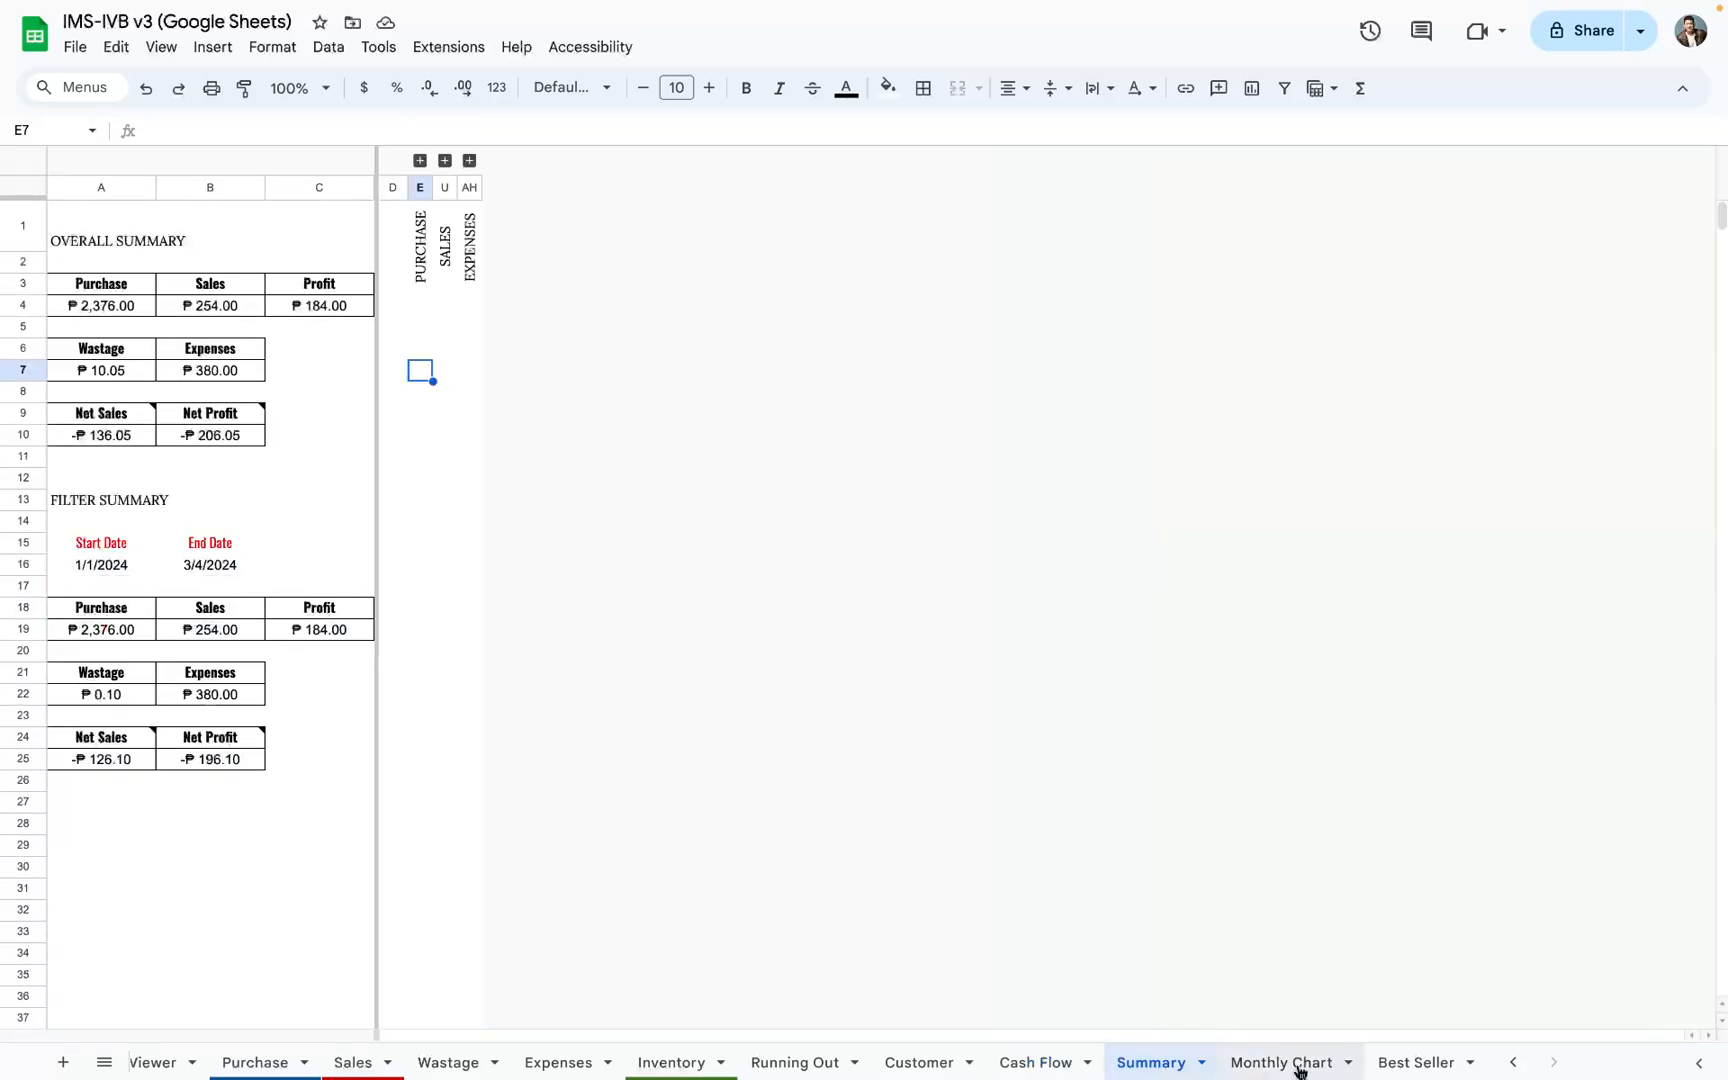
left_click(1296, 1066)
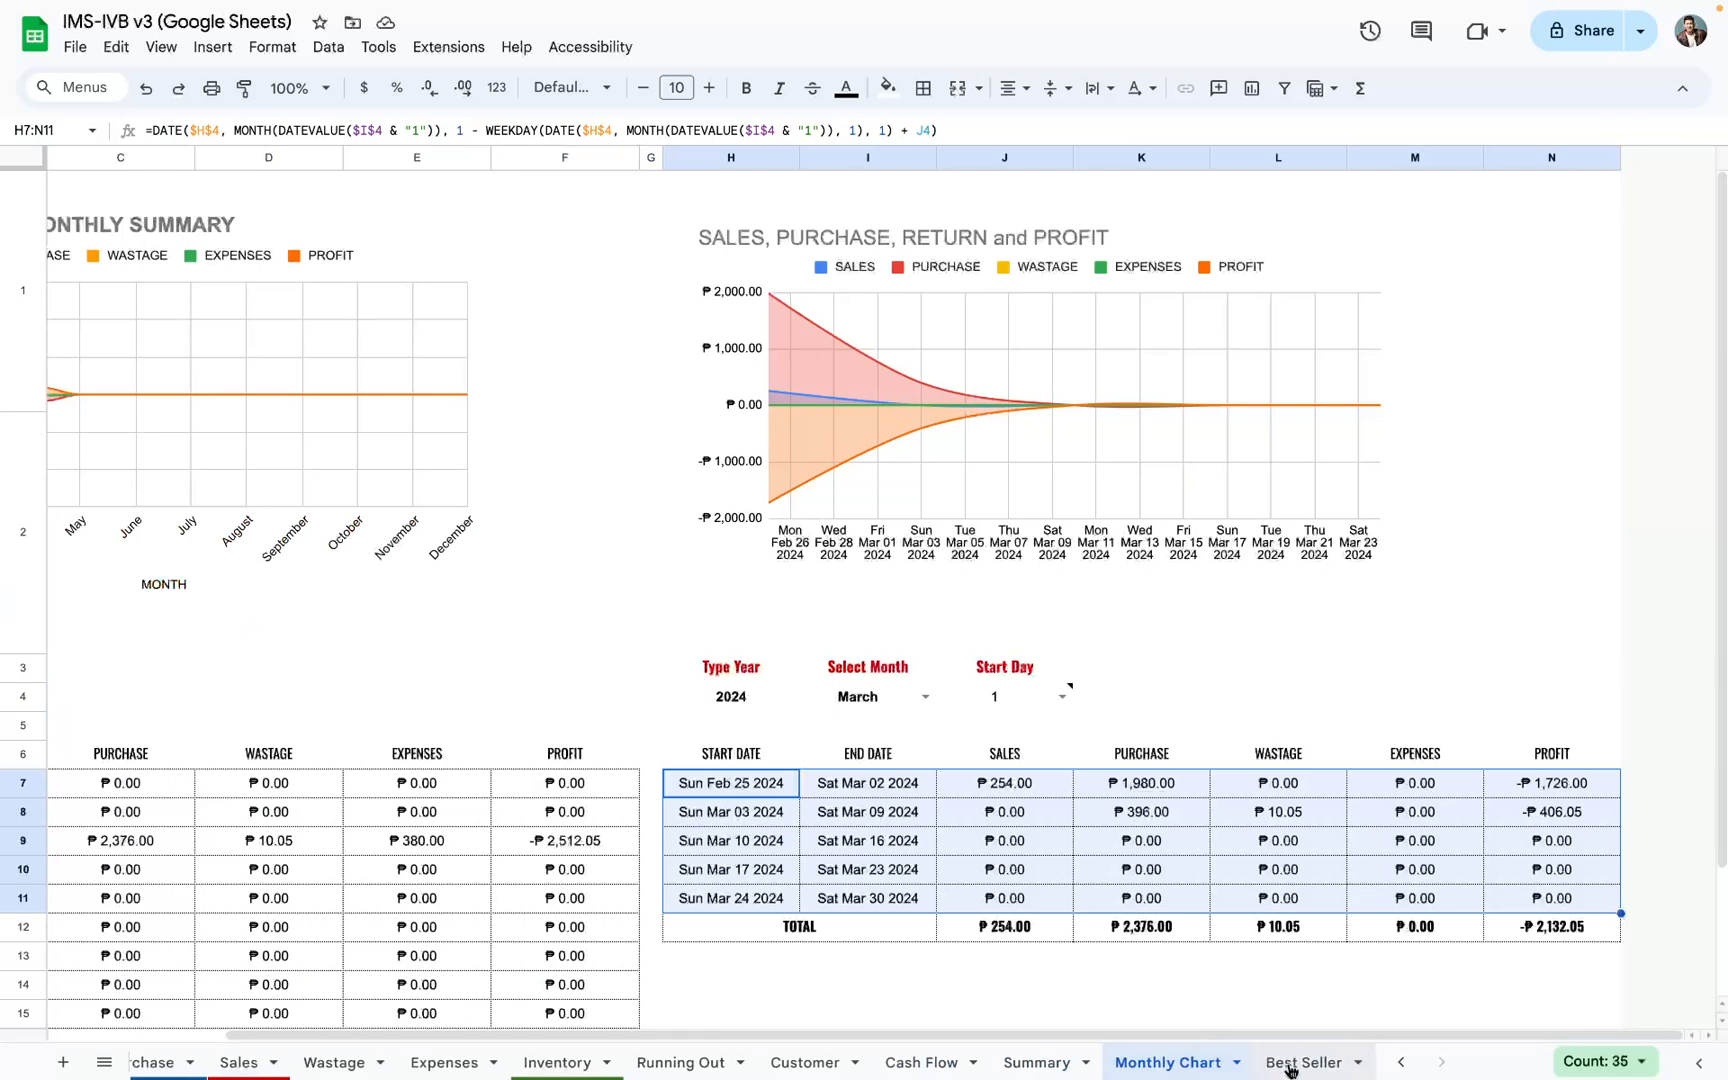
left_click(1291, 1068)
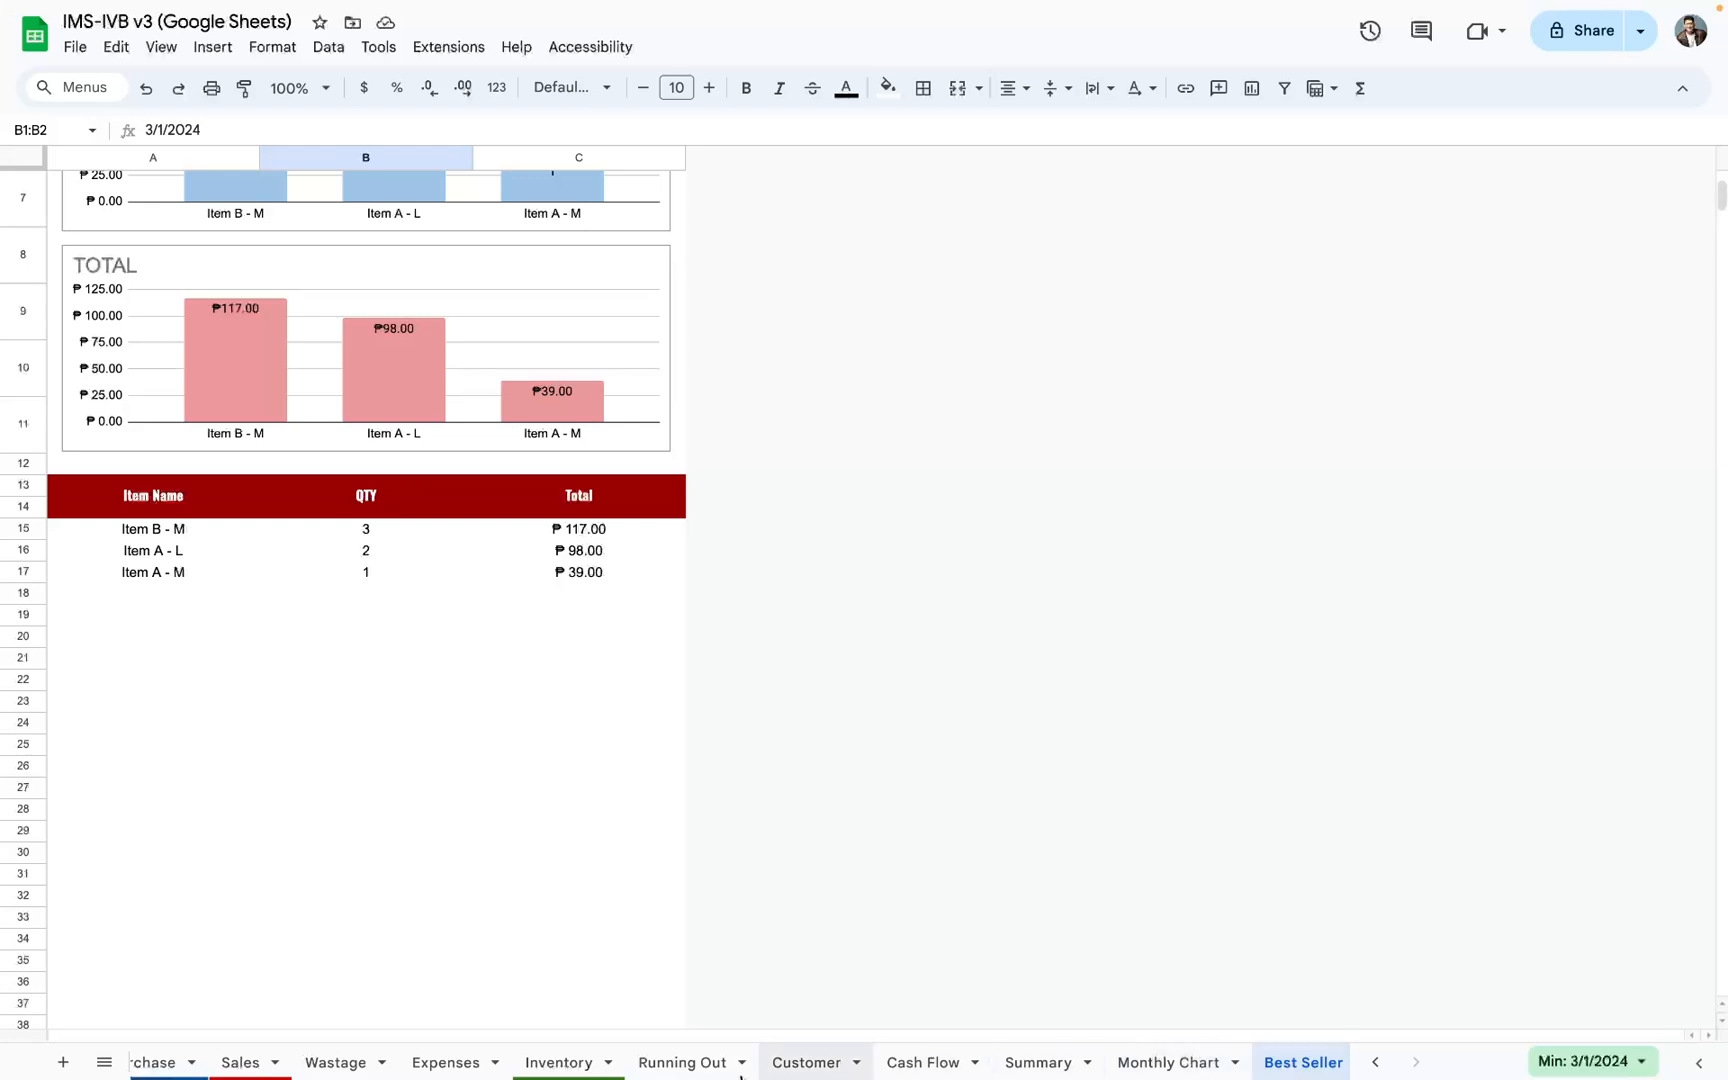
scroll(566, 1062, "up", 3)
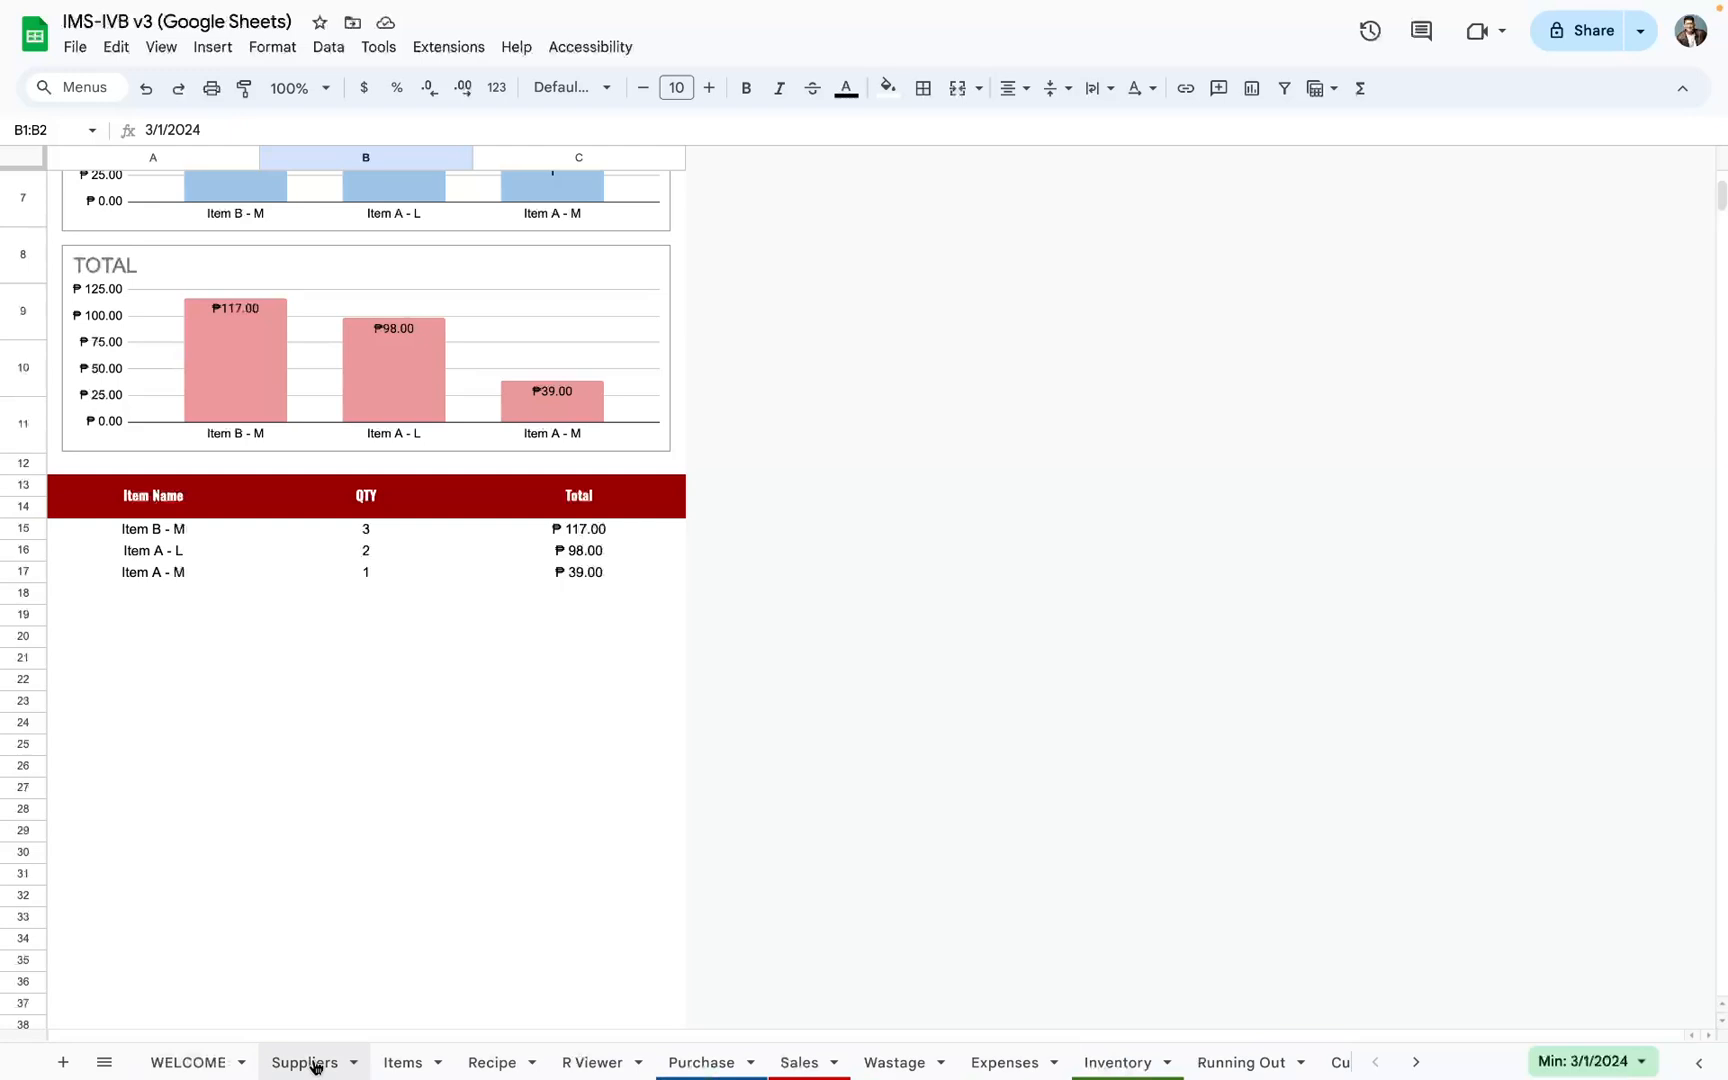
left_click(188, 1068)
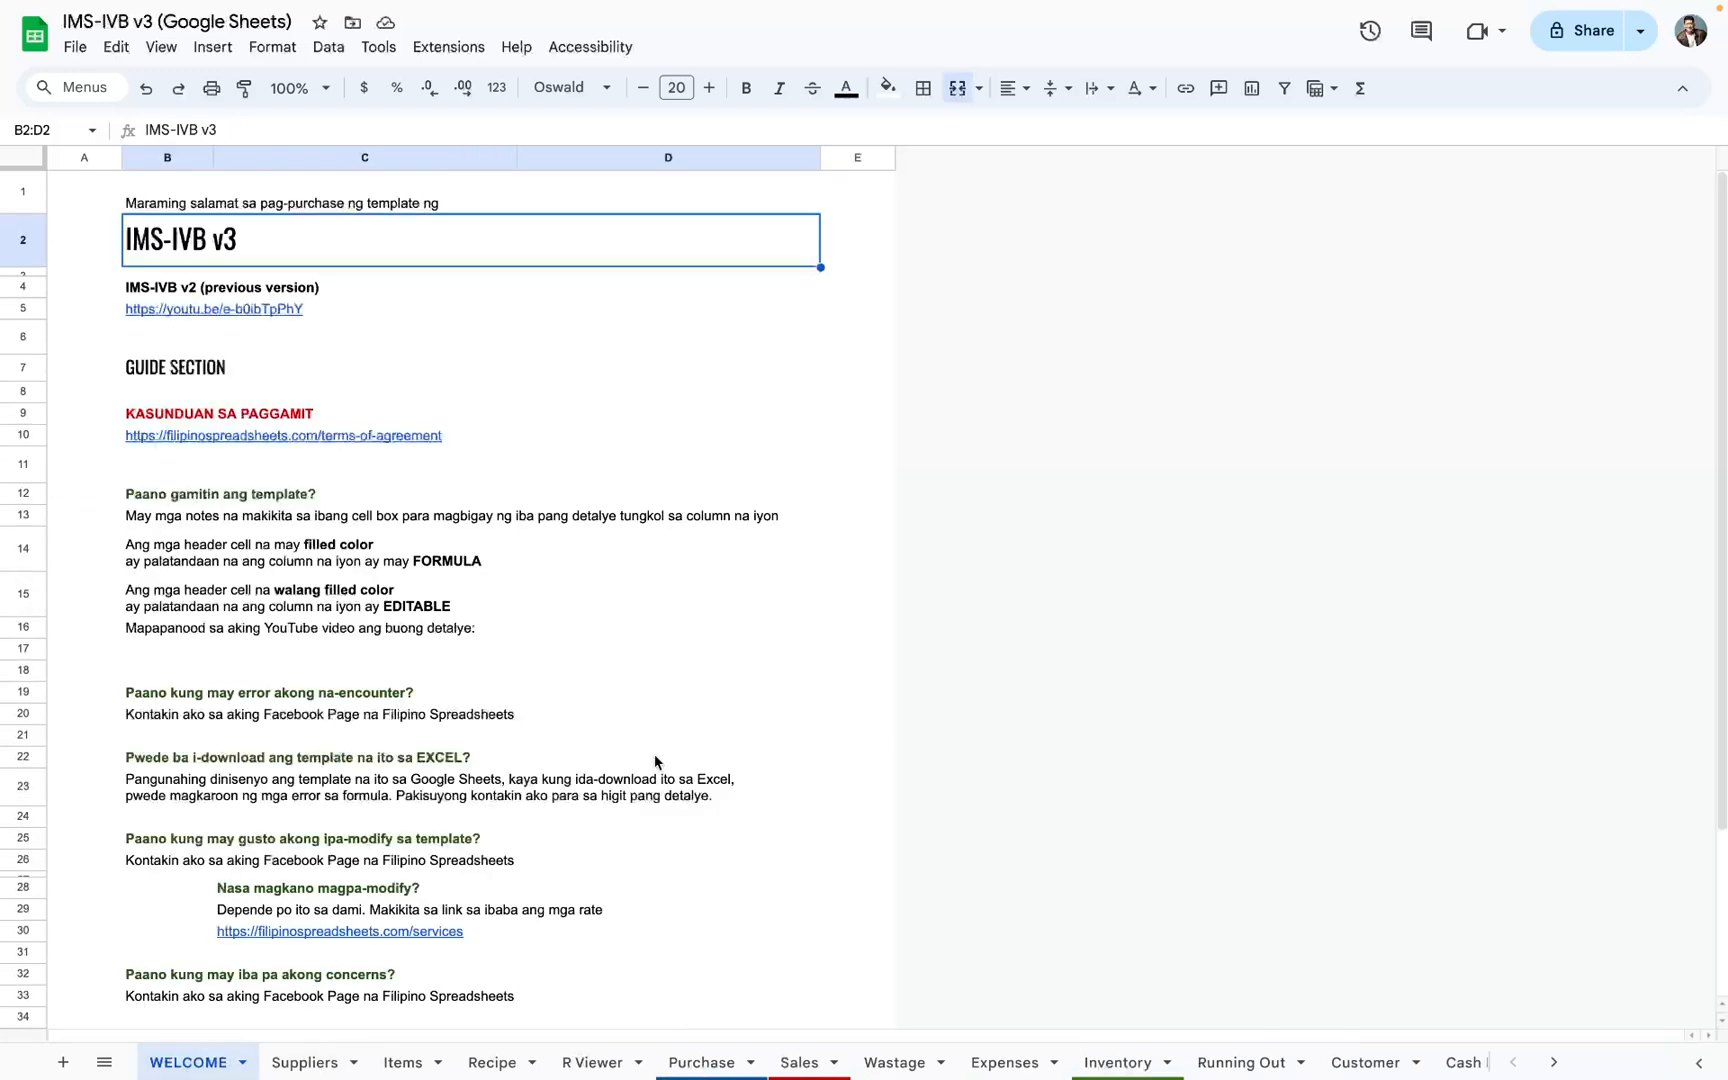